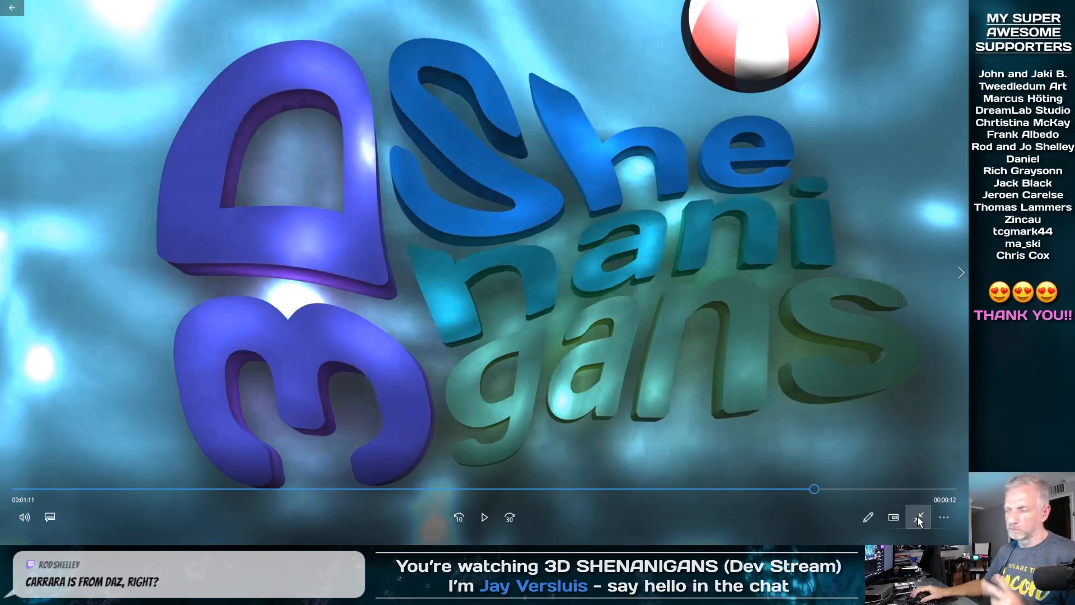
Exit the full-screen video, close the player and clear the Loops folder window off the desktop
{"action": "left_click", "coordinate": [918, 515]}
{"action": "left_click", "coordinate": [957, 9]}
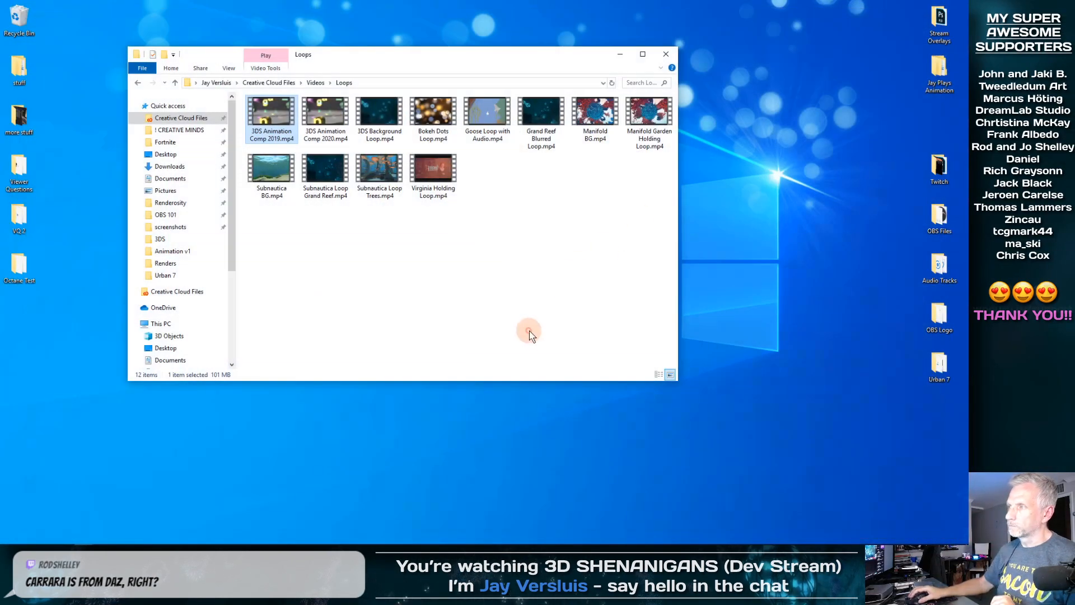
{"action": "left_click", "coordinate": [614, 52]}
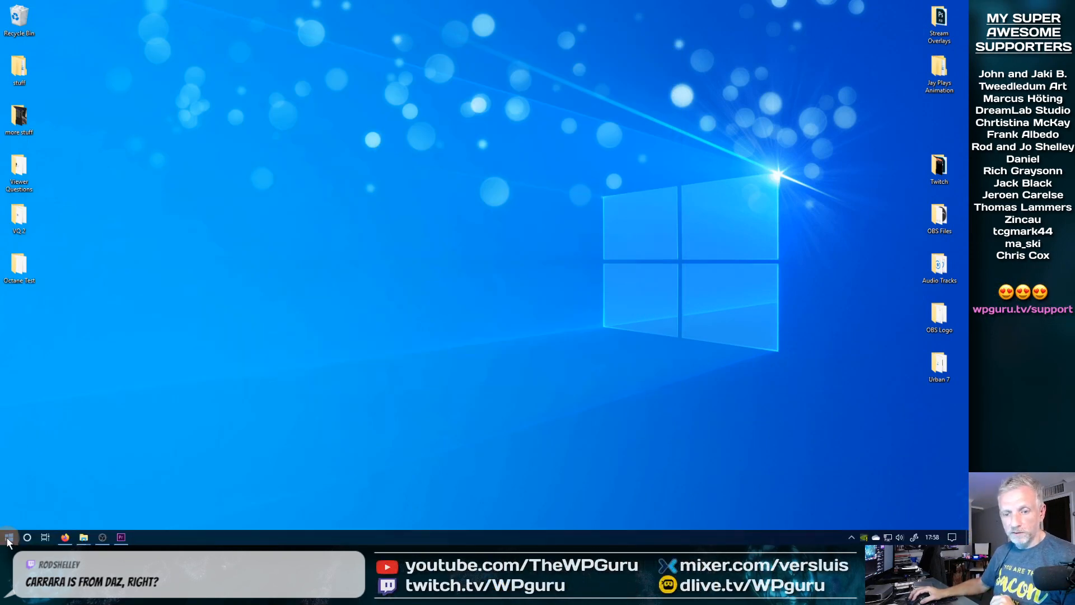
Switch to Premiere Pro, save the Urban 7 Animation project and close the program
{"action": "left_click", "coordinate": [119, 540]}
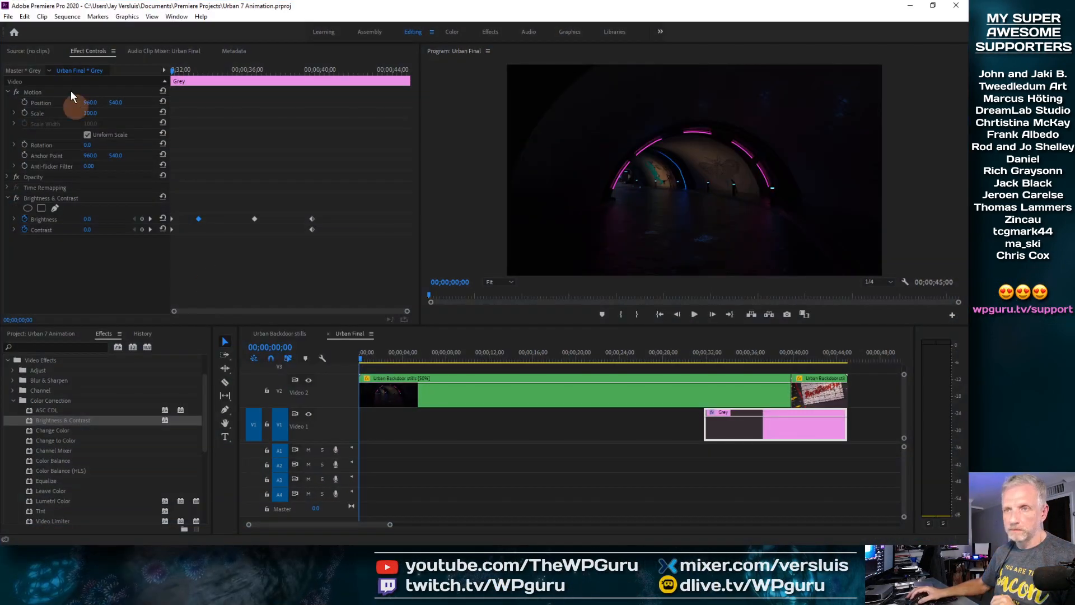
{"action": "left_click", "coordinate": [8, 16]}
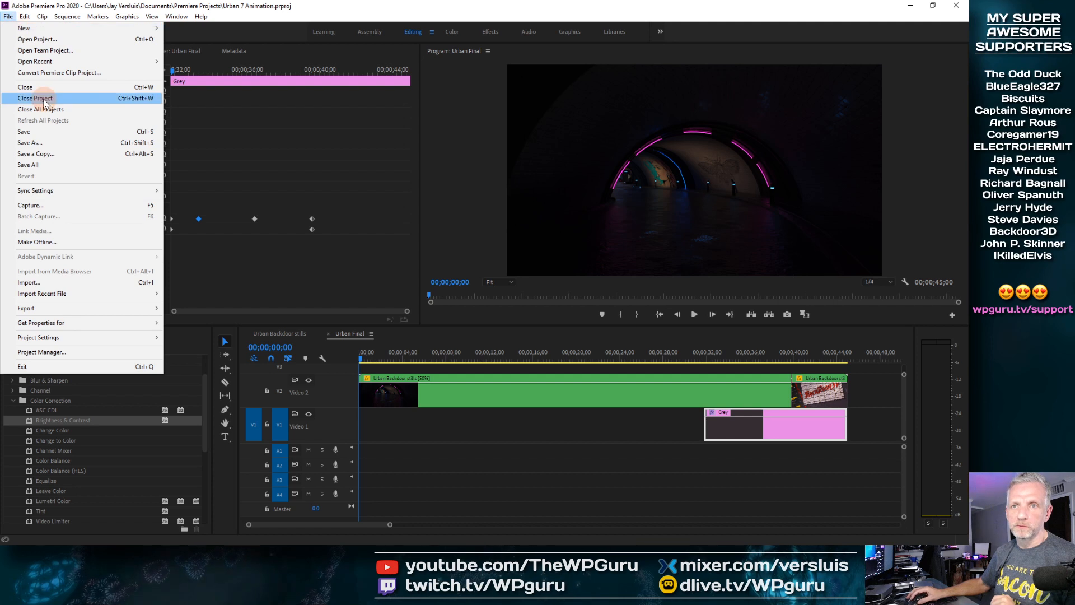
{"action": "left_click", "coordinate": [39, 130]}
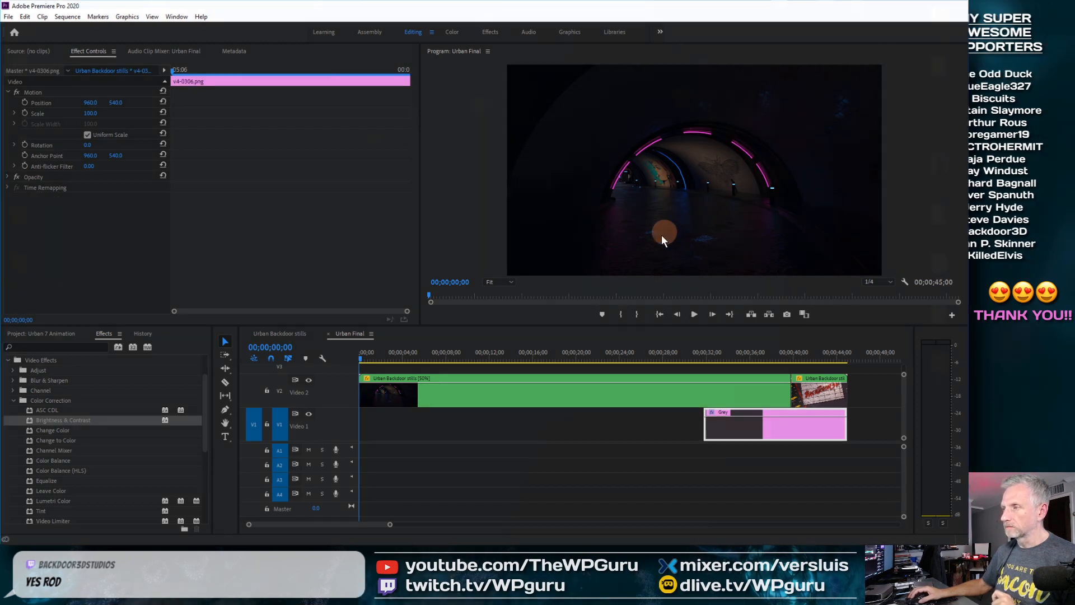
{"action": "key", "text": "super+d"}
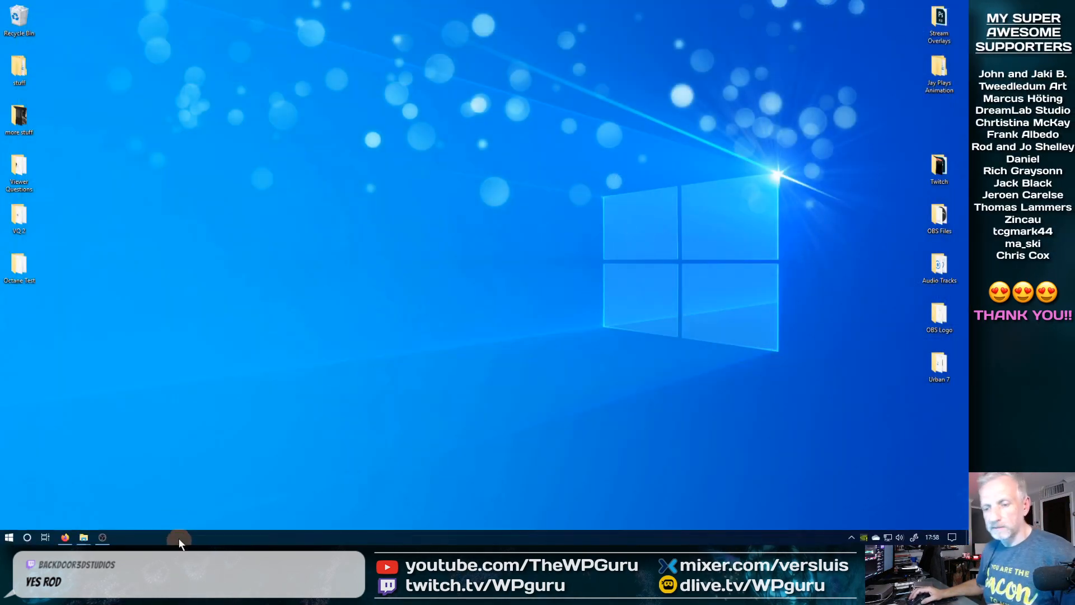
Launch Carrara 8.5 Pro (64-bit) and enlarge the preset browser so that all sky scenes fit
{"action": "left_click", "coordinate": [14, 541]}
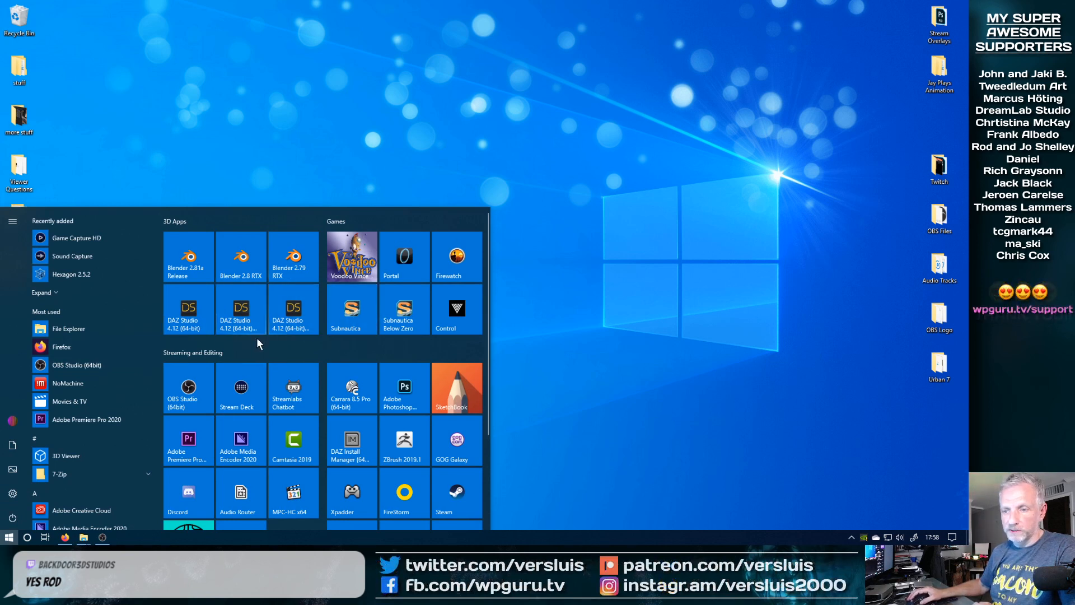
{"action": "scroll", "coordinate": [274, 422], "scroll_direction": "down", "scroll_amount": 1}
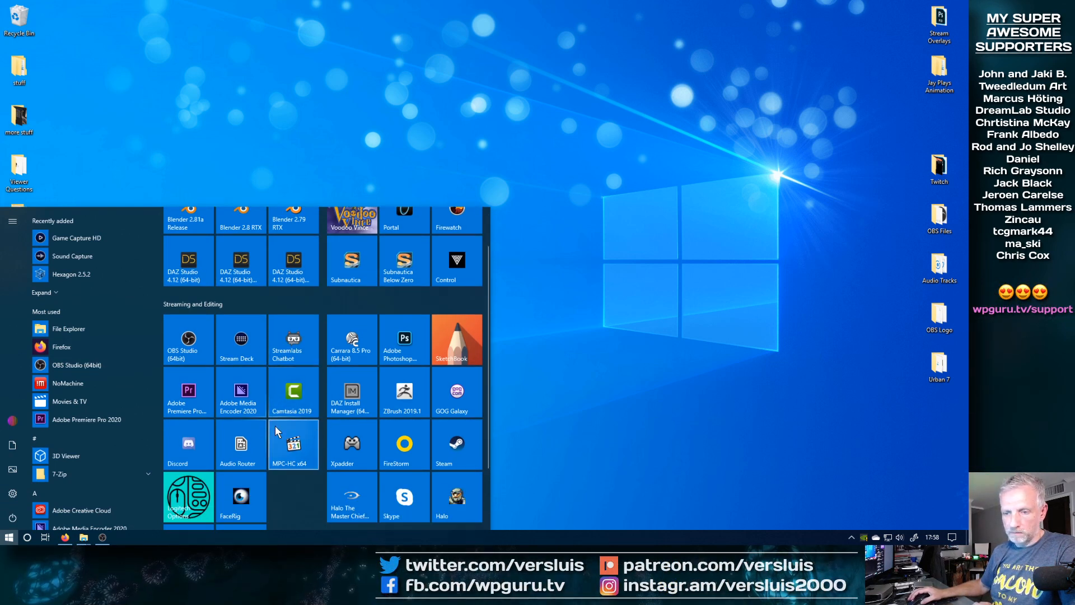
{"action": "scroll", "coordinate": [298, 513], "scroll_direction": "up", "scroll_amount": 1}
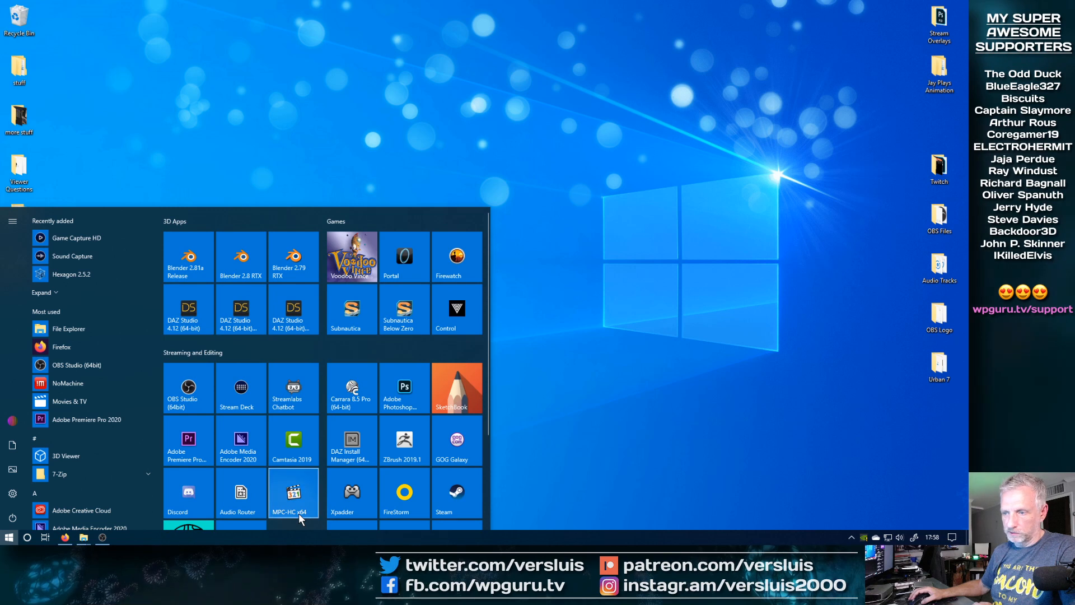
{"action": "left_click", "coordinate": [358, 404]}
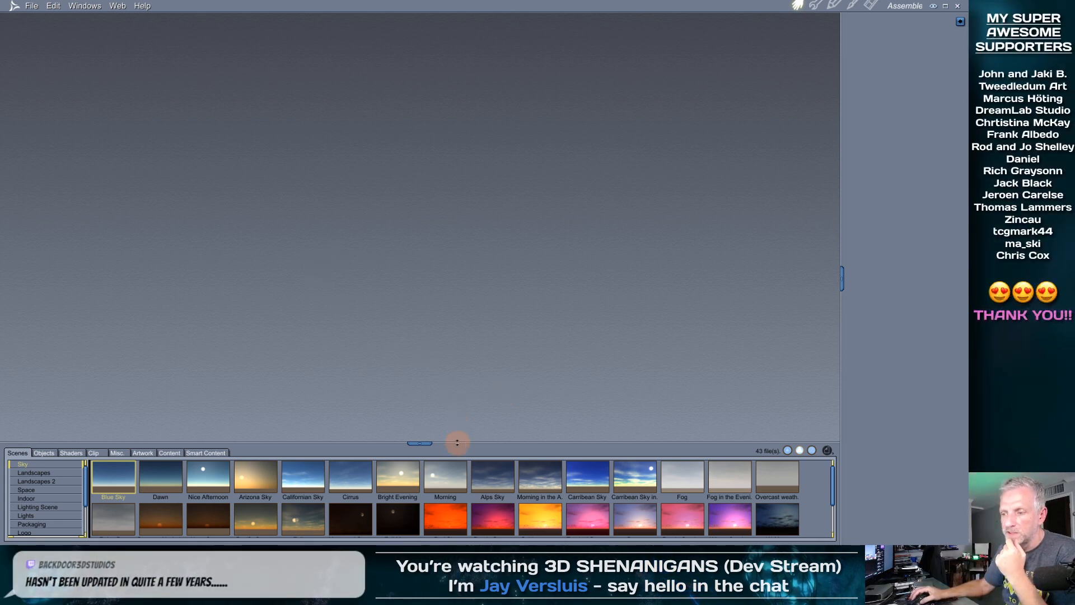
{"action": "left_click_drag", "start_coordinate": [458, 443], "coordinate": [459, 392]}
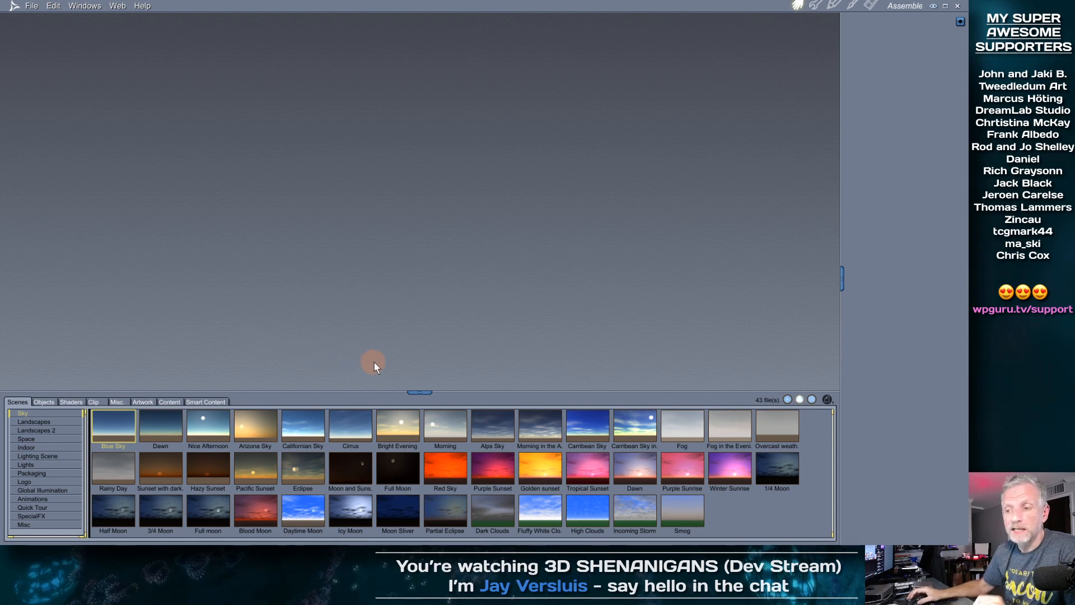
Look up the Carrara version and build in the program's About information, and dismiss it
{"action": "left_click", "coordinate": [143, 6]}
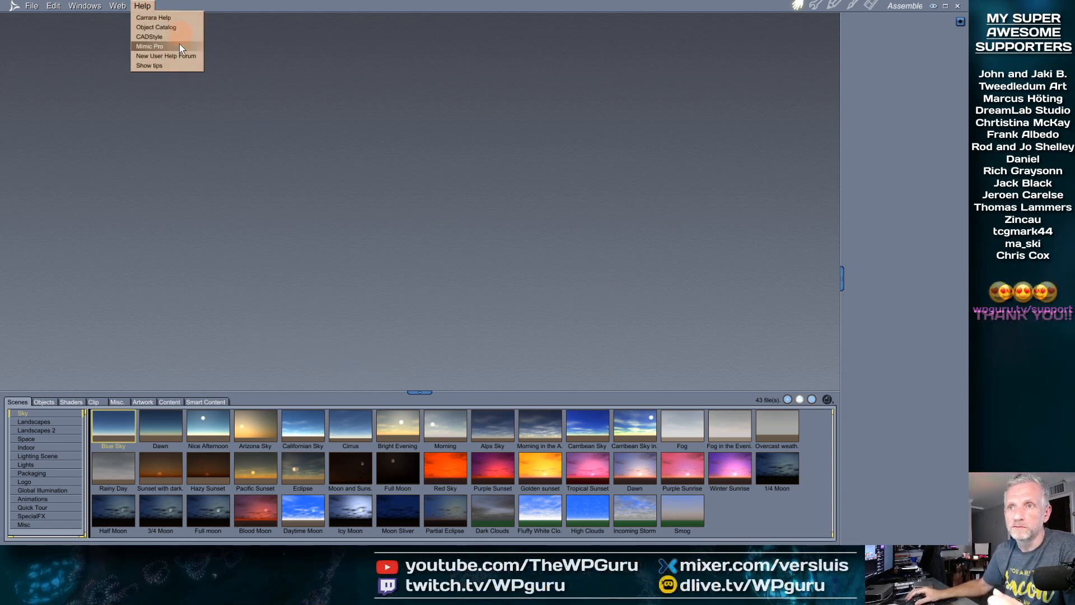
{"action": "left_click", "coordinate": [13, 7]}
{"action": "left_click", "coordinate": [13, 8]}
{"action": "left_click", "coordinate": [20, 19]}
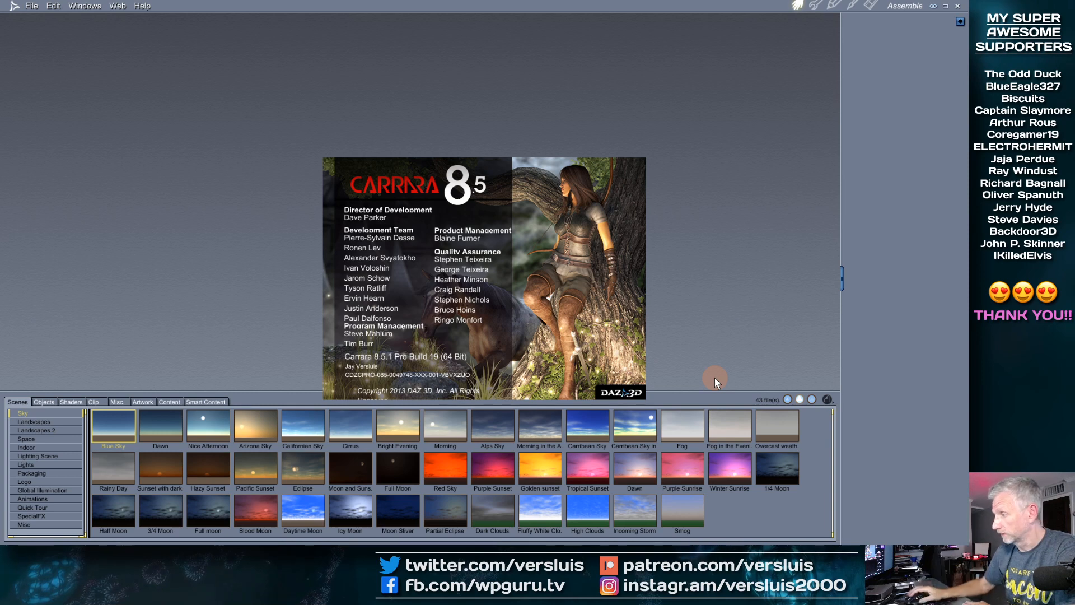
{"action": "left_click", "coordinate": [624, 281]}
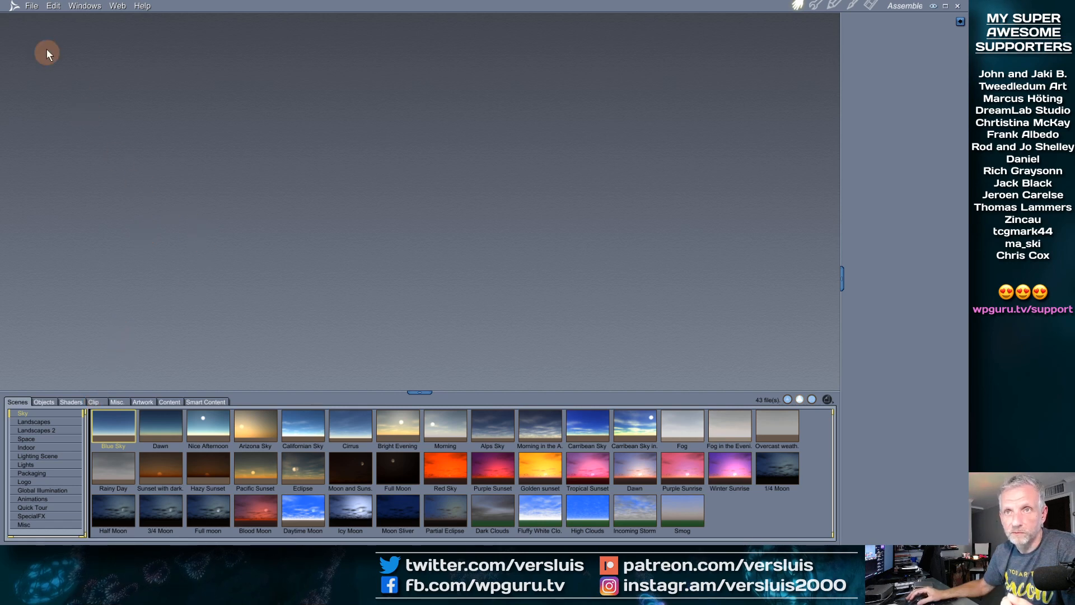
Create a new document from the second Cornet HDRI preset in the Global Illumination scene category
{"action": "left_click", "coordinate": [32, 6]}
{"action": "left_click", "coordinate": [43, 22]}
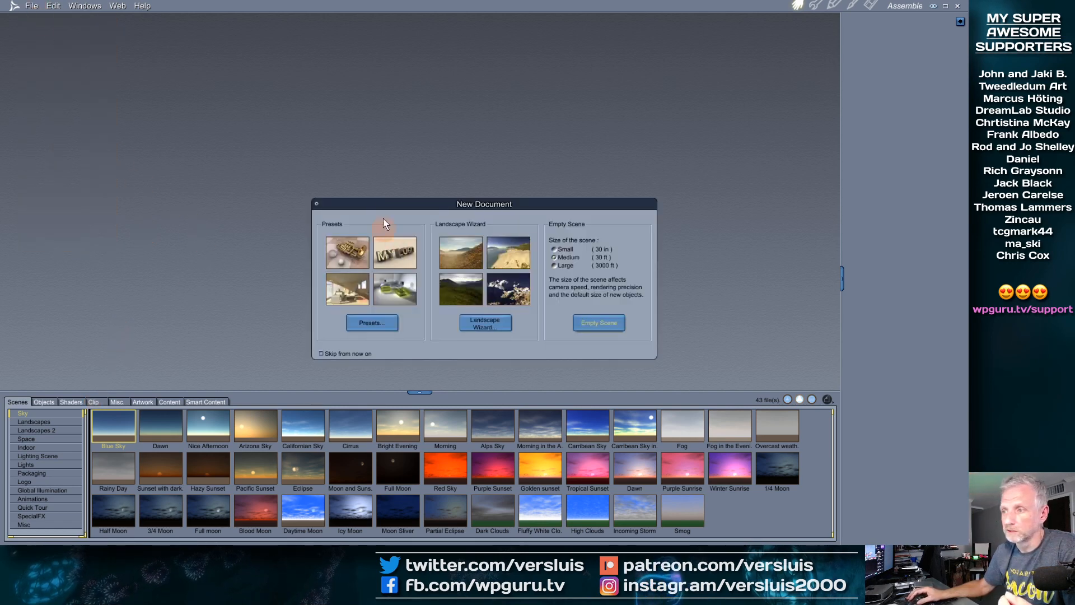
{"action": "left_click_drag", "start_coordinate": [503, 205], "coordinate": [470, 171]}
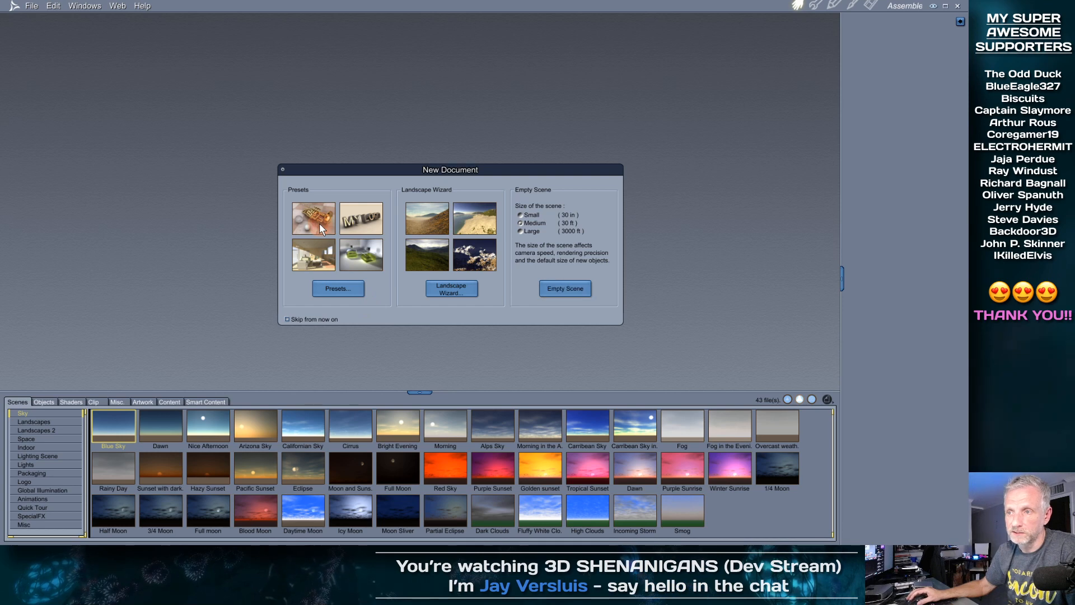
{"action": "left_click", "coordinate": [339, 286]}
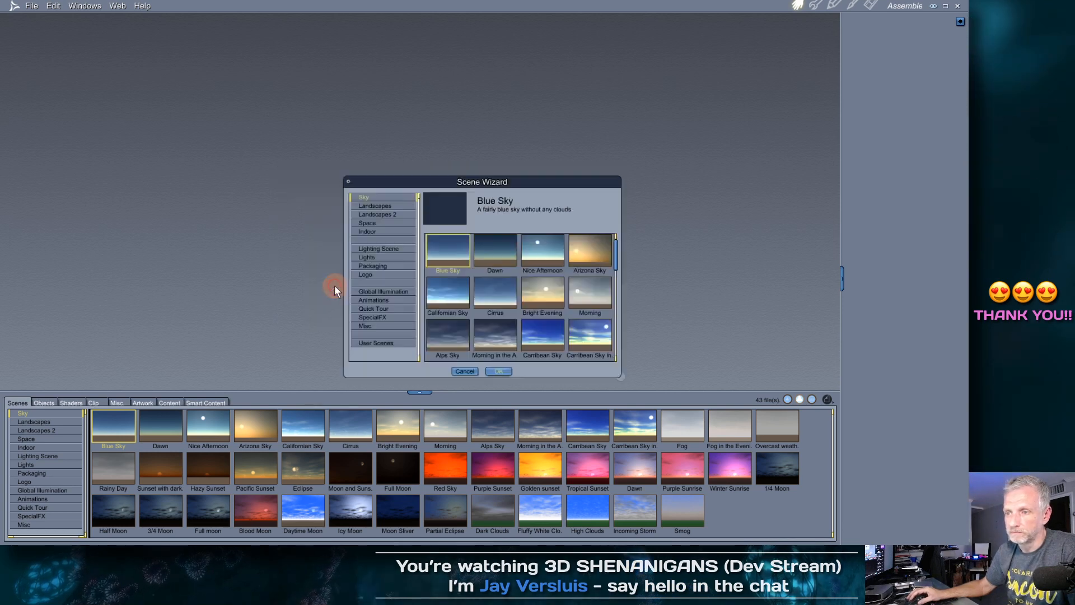
{"action": "left_click_drag", "start_coordinate": [430, 181], "coordinate": [378, 128]}
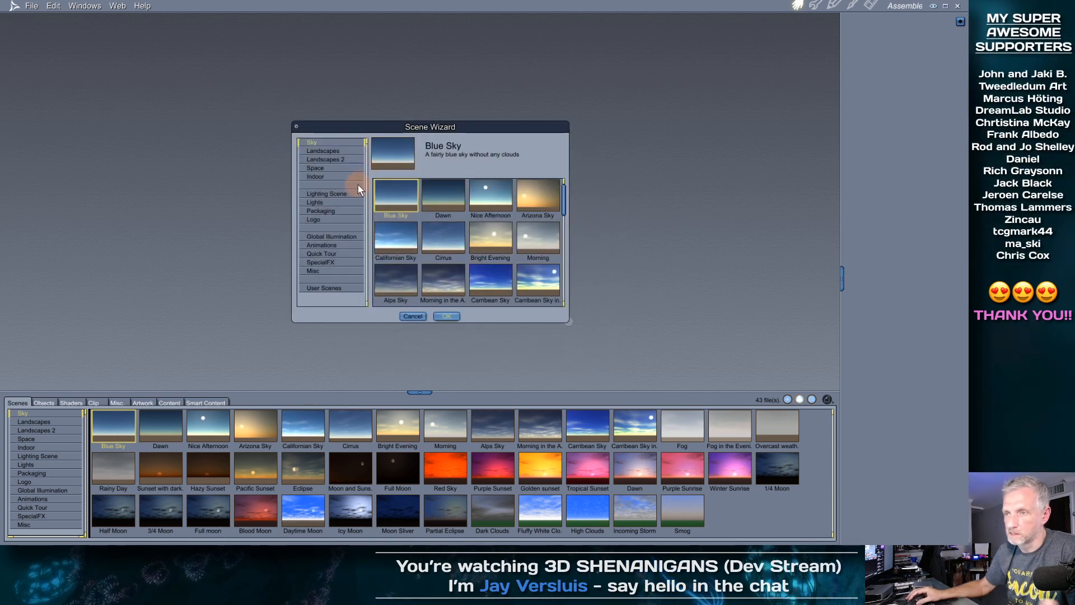
{"action": "left_click", "coordinate": [335, 175]}
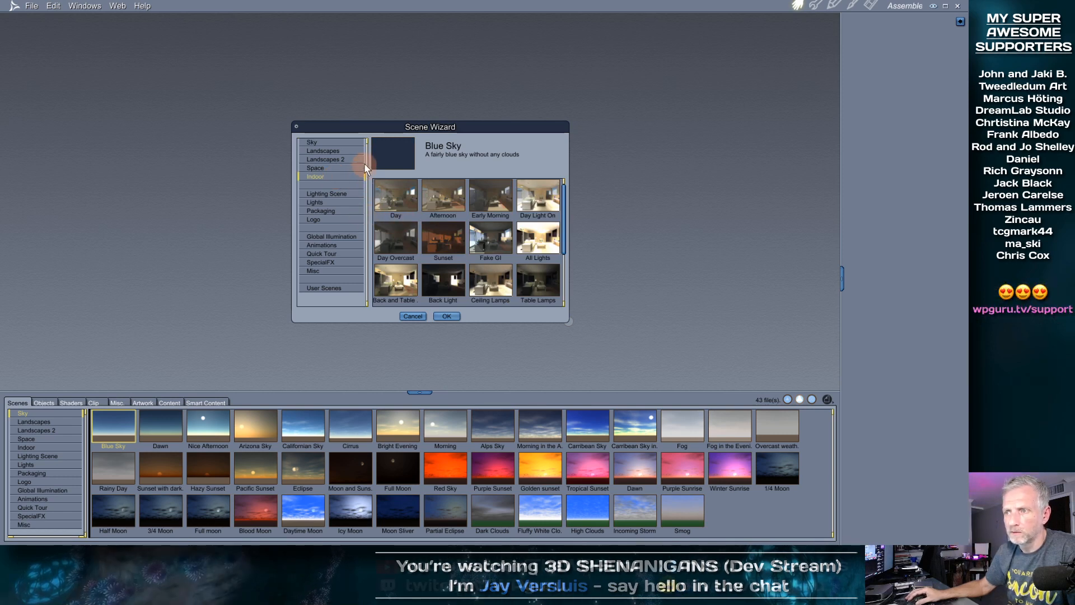
{"action": "left_click", "coordinate": [344, 237]}
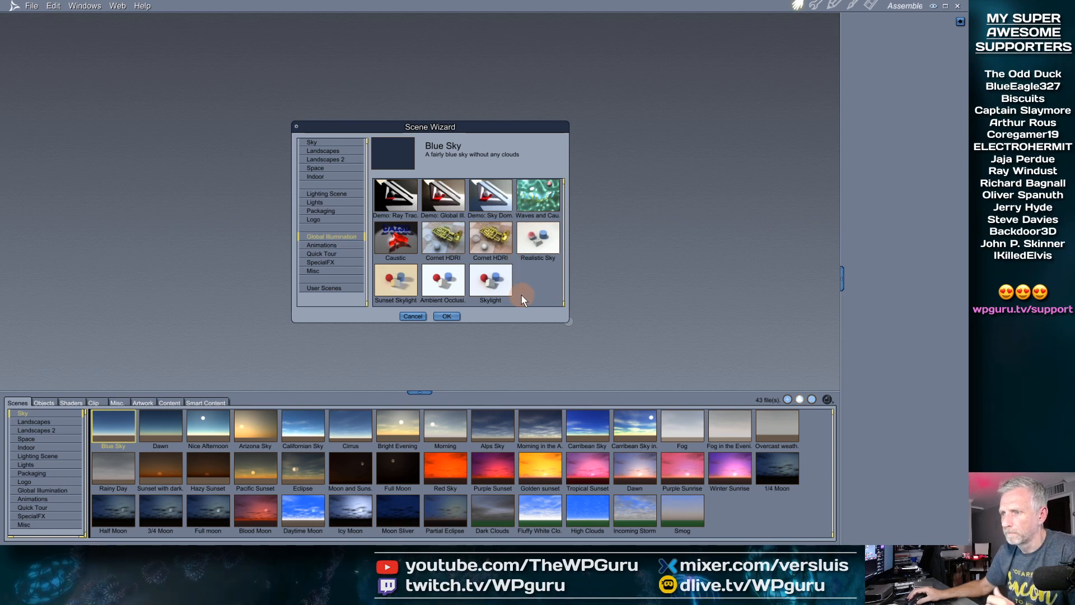
{"action": "left_click", "coordinate": [491, 234]}
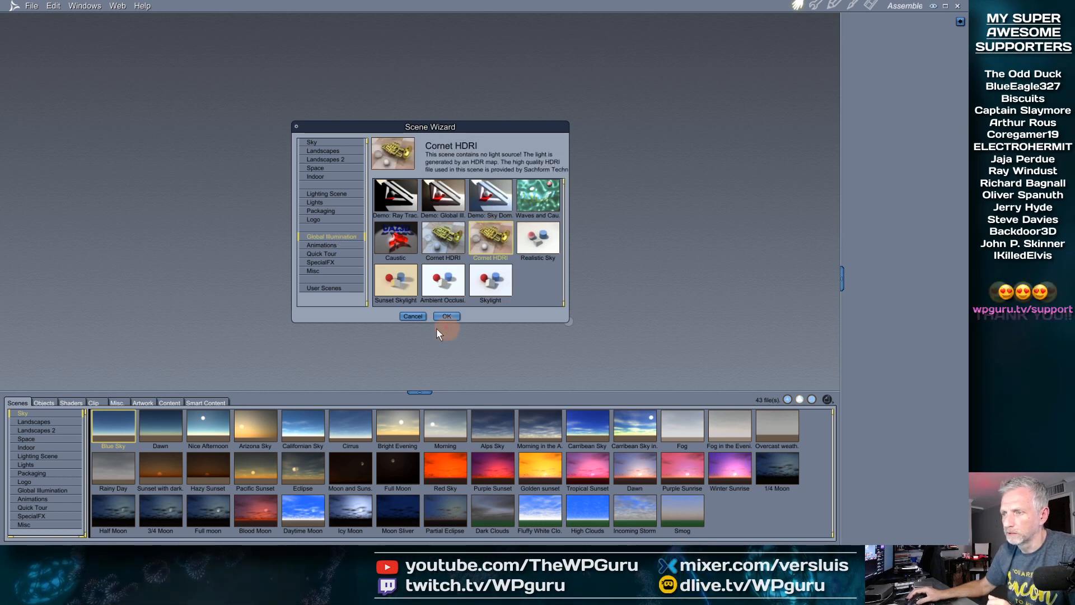
{"action": "left_click", "coordinate": [446, 316]}
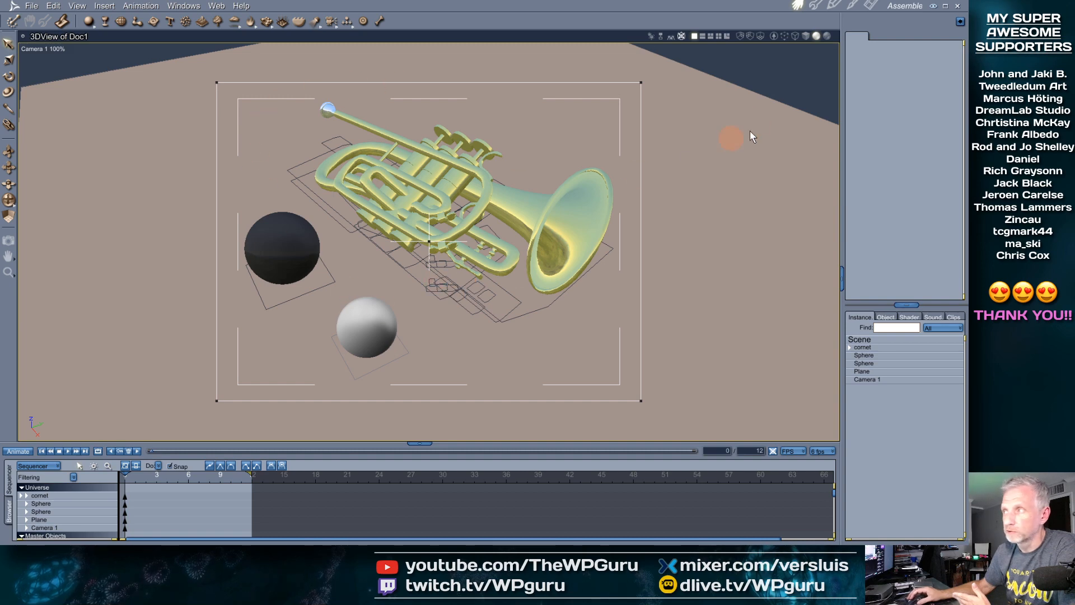
Set the render output size to 1280 by 720 pixels and turn on Keep Proportions
{"action": "left_click", "coordinate": [870, 6]}
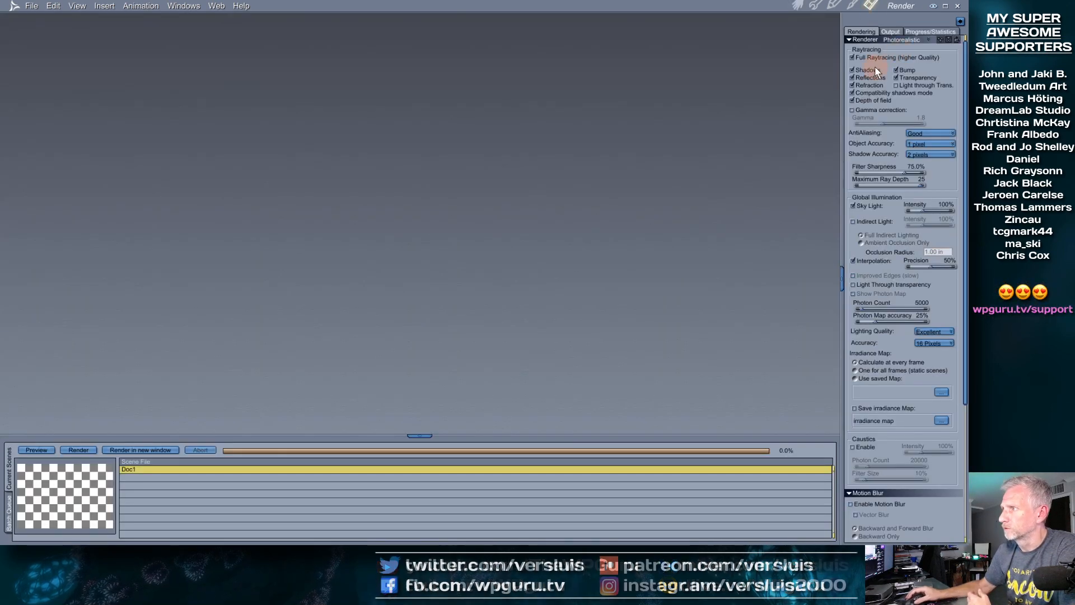
{"action": "left_click", "coordinate": [894, 34]}
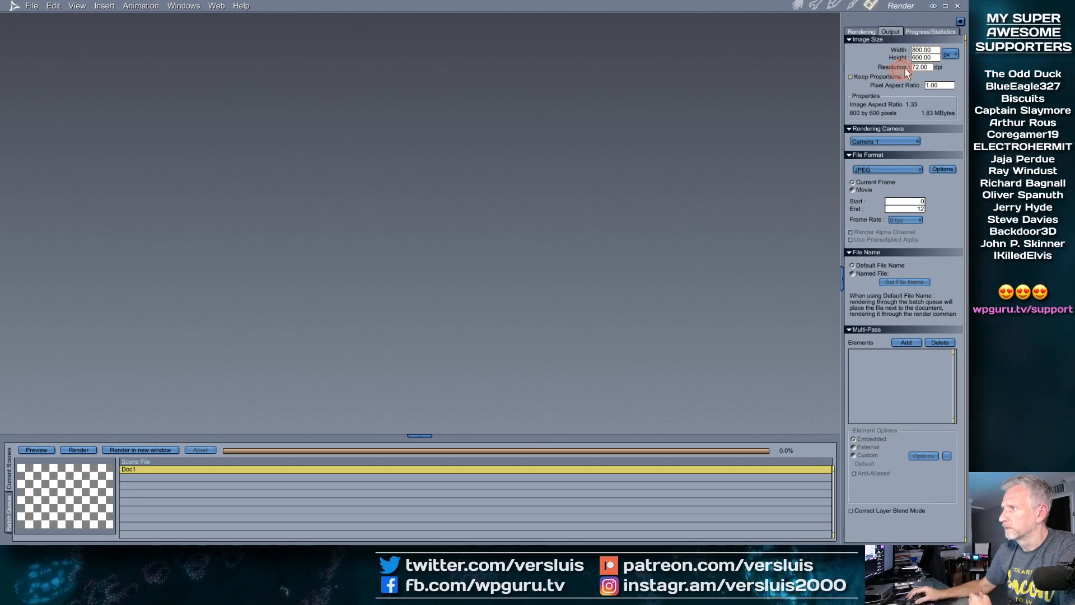
{"action": "left_click", "coordinate": [933, 51]}
{"action": "left_click_drag", "start_coordinate": [933, 51], "coordinate": [887, 54]}
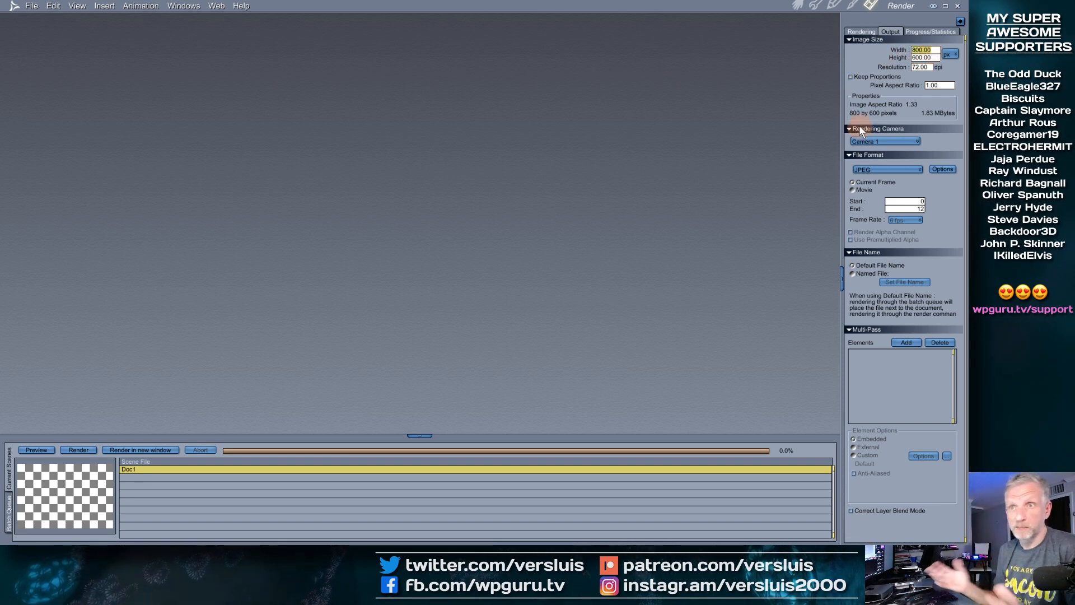
{"action": "type", "text": "1280"}
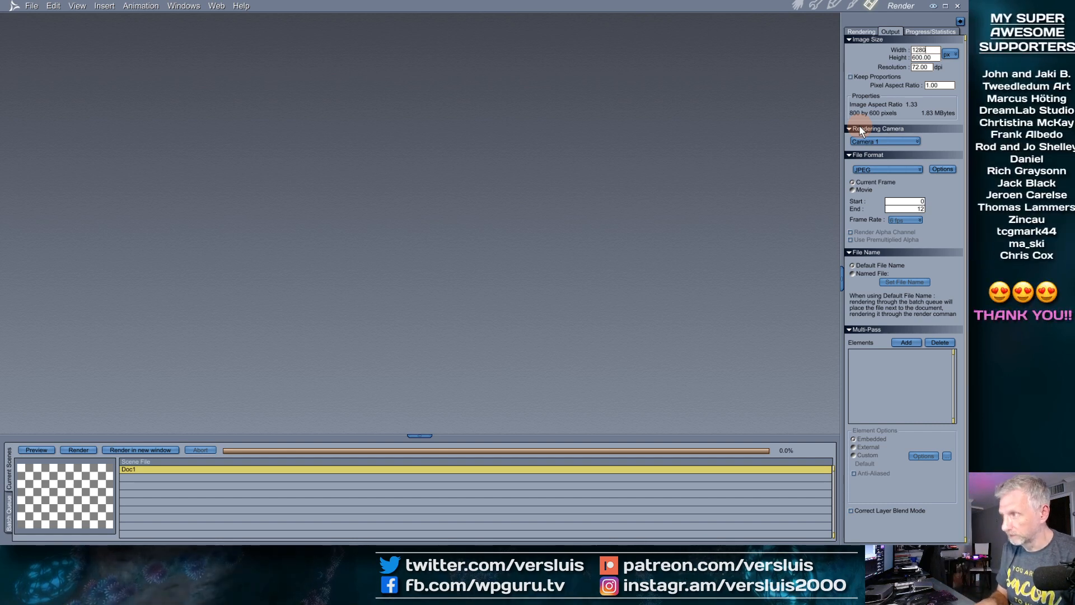
{"action": "key", "text": "Tab"}
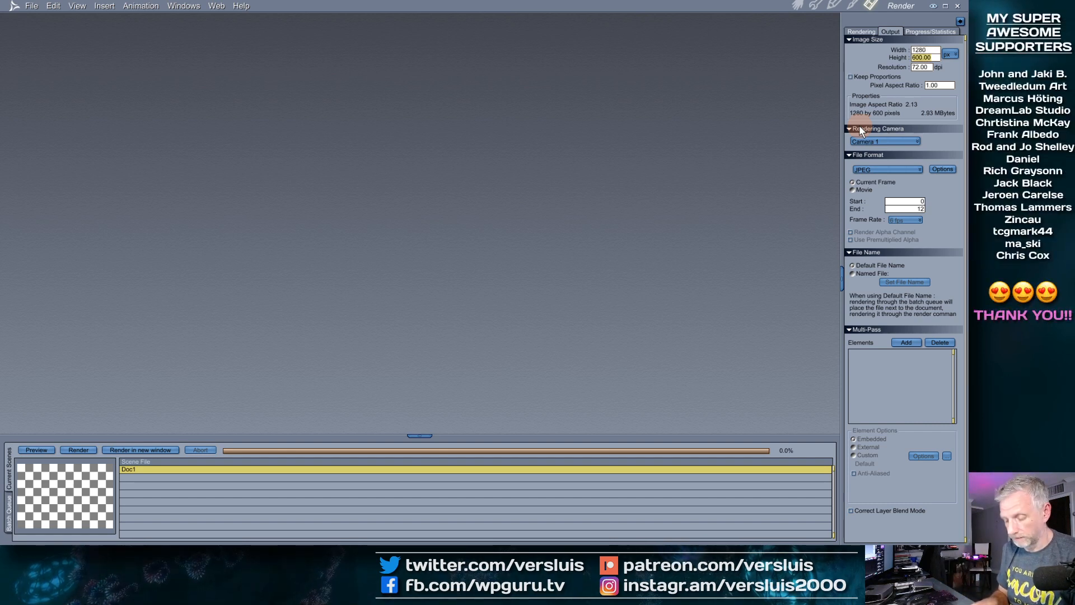
{"action": "type", "text": "729"}
{"action": "key", "text": "Tab"}
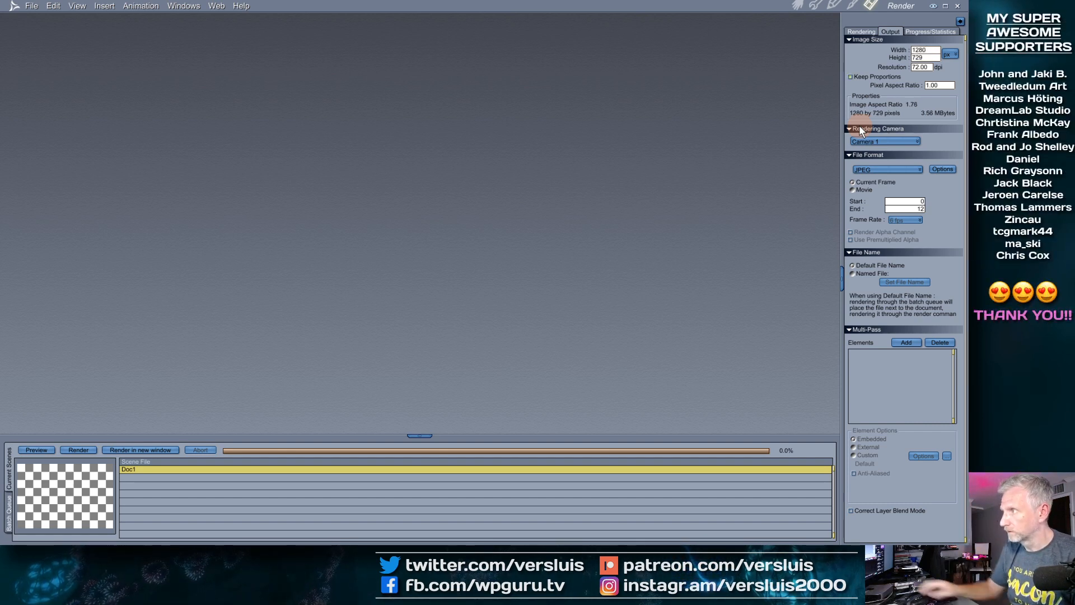
{"action": "key", "text": "shift+Tab"}
{"action": "type", "text": "72"}
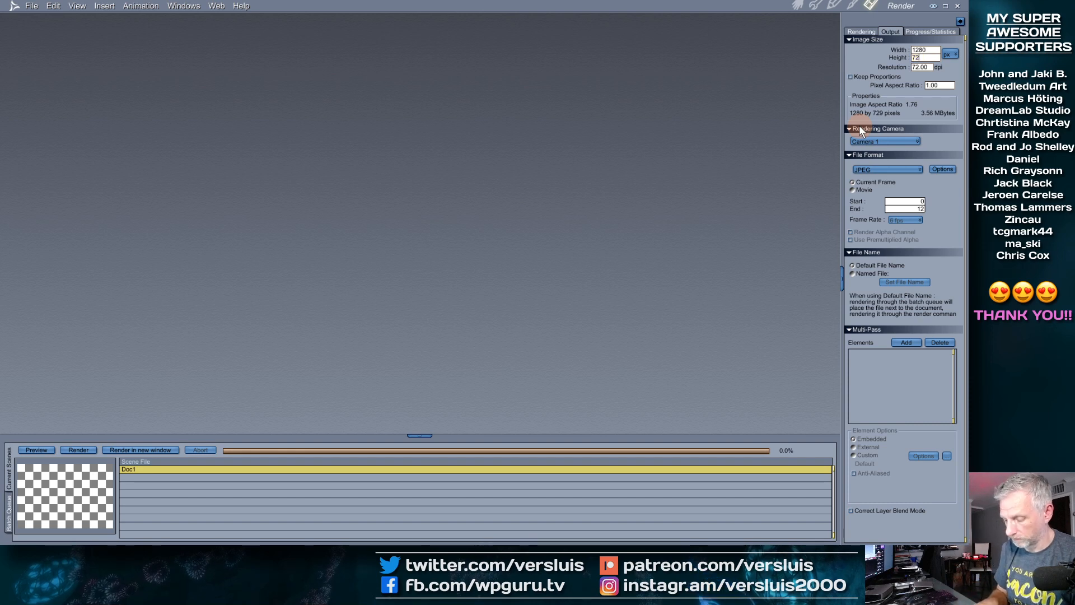
{"action": "type", "text": "0"}
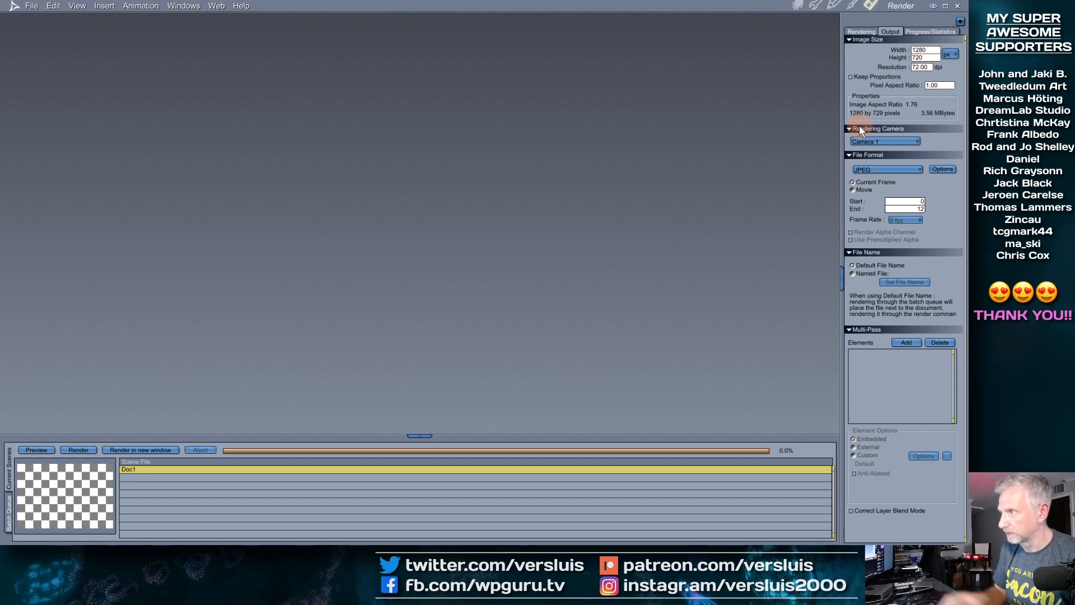
{"action": "left_click", "coordinate": [851, 76]}
Return to the Assemble room, render the cornet scene and enlarge the render window to fit the whole image
{"action": "left_click", "coordinate": [797, 5]}
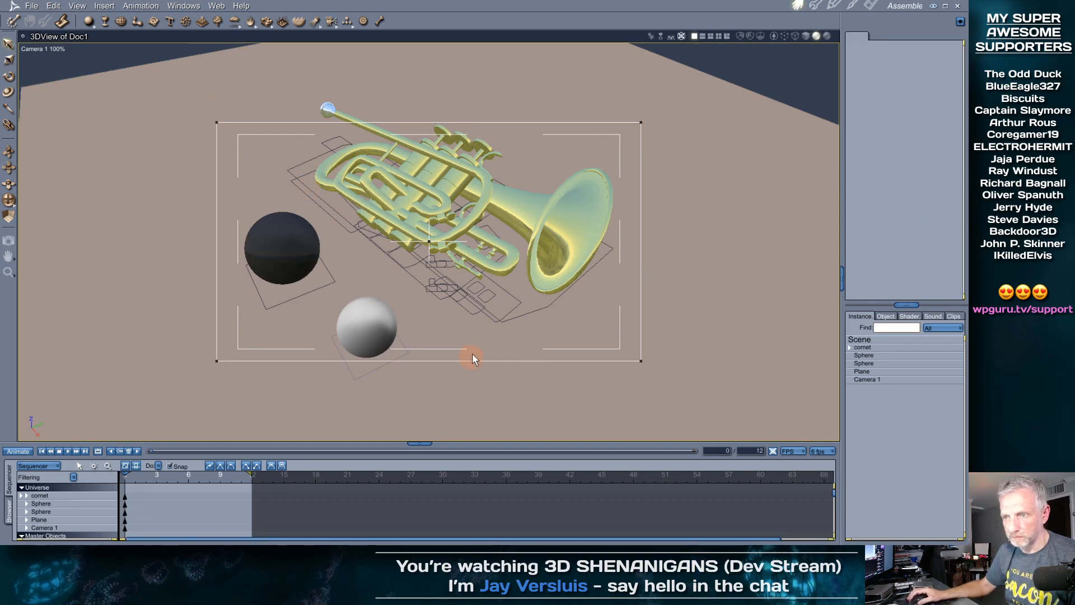
{"action": "key", "text": "ctrl+r"}
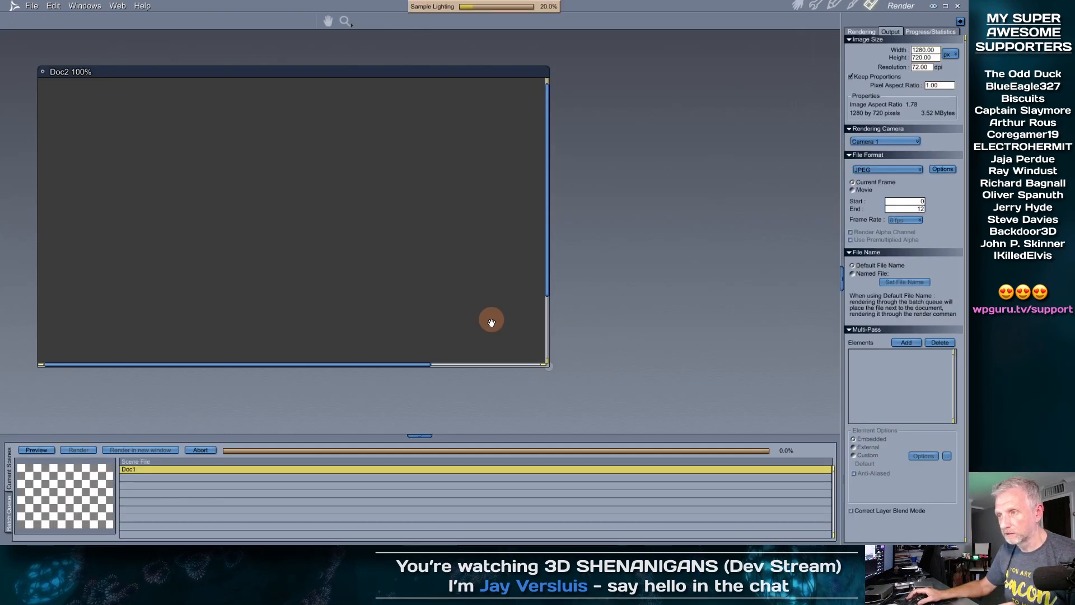
{"action": "left_click_drag", "start_coordinate": [551, 370], "coordinate": [684, 423]}
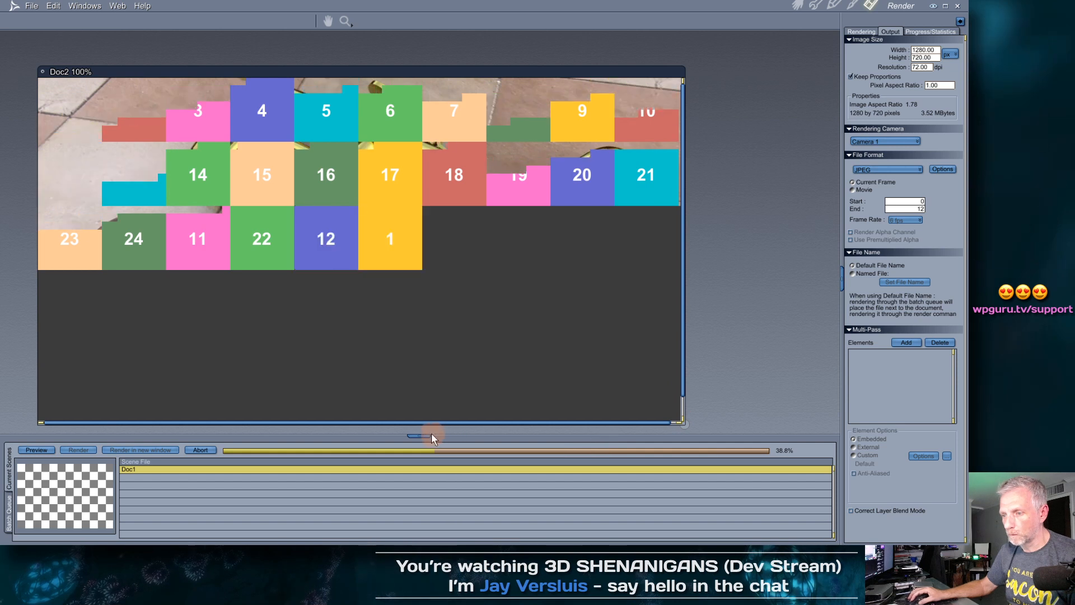
{"action": "left_click_drag", "start_coordinate": [427, 435], "coordinate": [548, 494]}
{"action": "left_click_drag", "start_coordinate": [684, 424], "coordinate": [717, 458]}
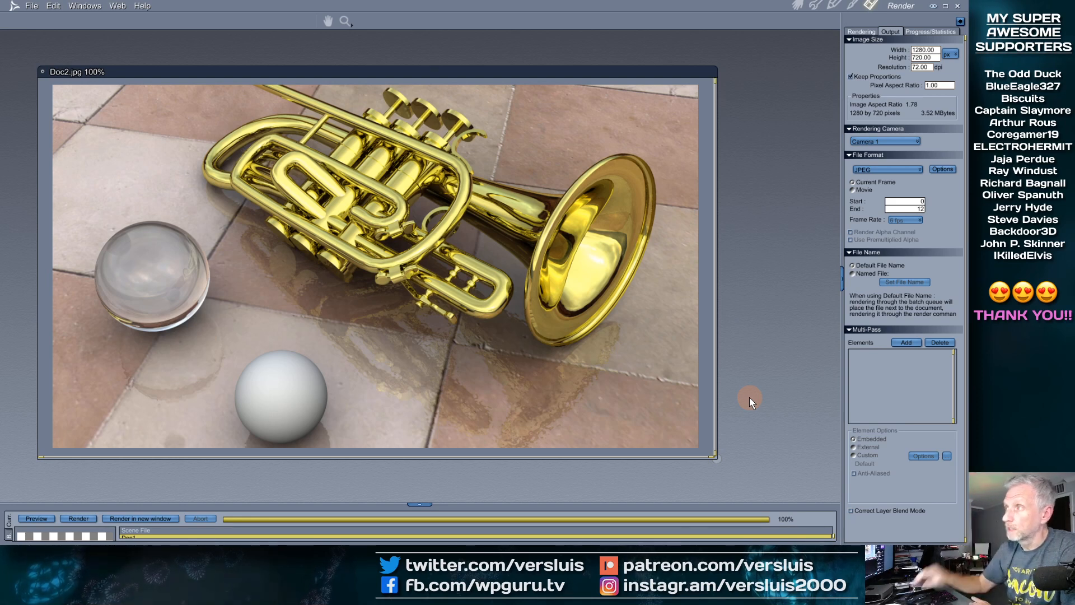
Close the finished cornet render without saving it and return to the Assemble room
{"action": "left_click", "coordinate": [42, 71]}
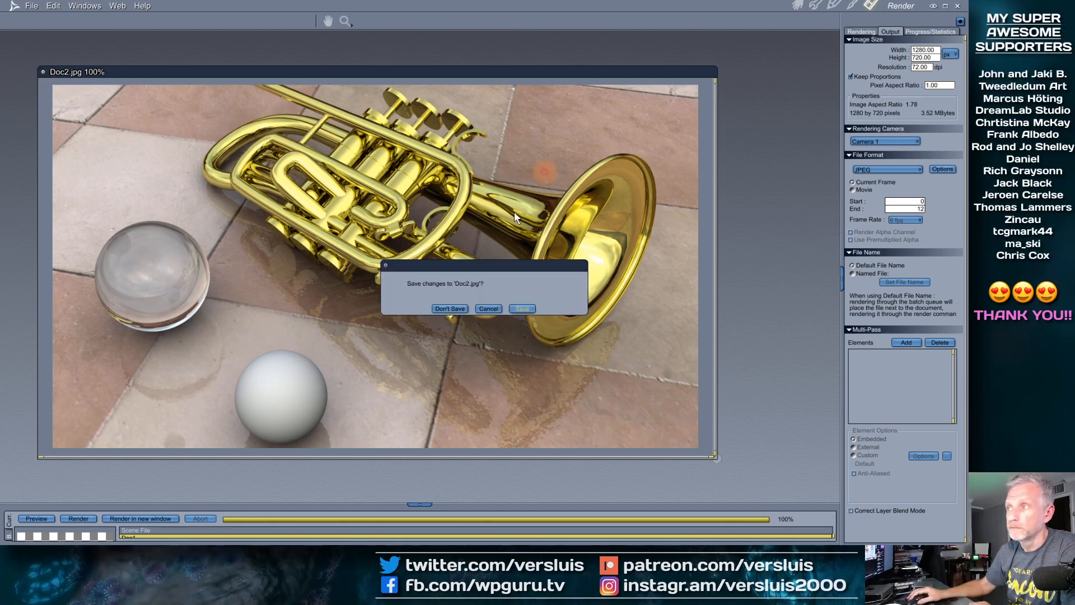
{"action": "left_click", "coordinate": [448, 309]}
{"action": "left_click", "coordinate": [796, 6]}
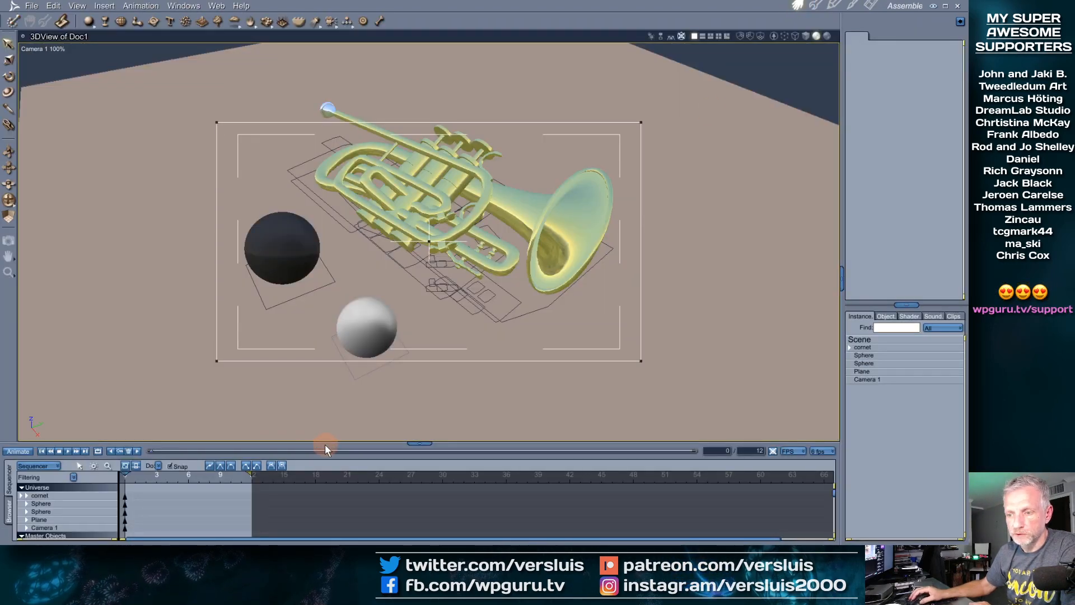
Expand the My DAZ 3D Library content in the enlarged browser, and apply the Purple, Cloudy glass shader to the small white sphere
{"action": "left_click_drag", "start_coordinate": [325, 446], "coordinate": [326, 342]}
{"action": "left_click", "coordinate": [8, 417]}
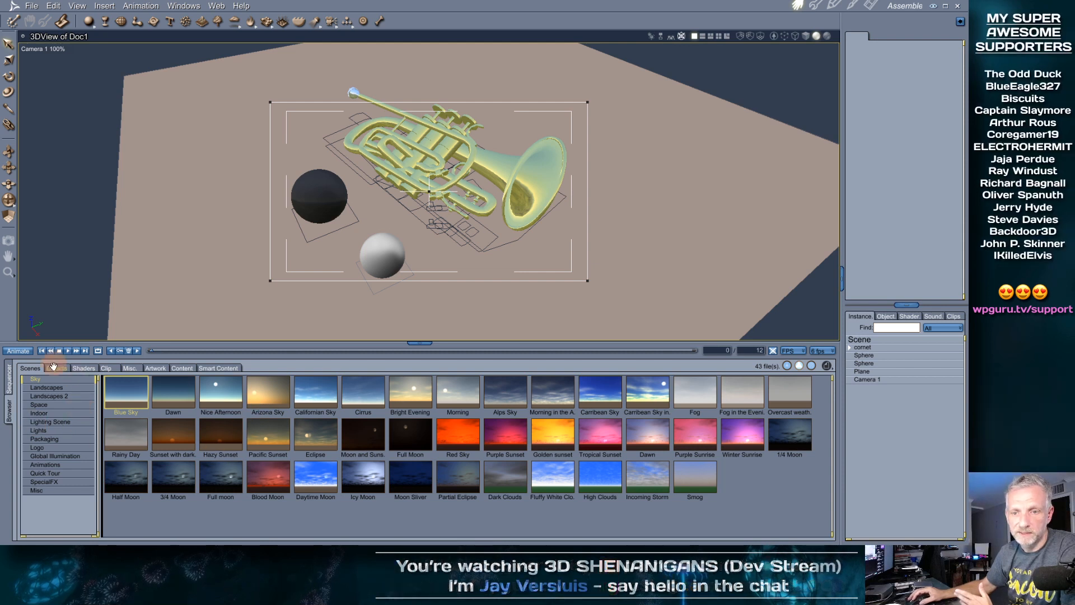
{"action": "left_click", "coordinate": [191, 372]}
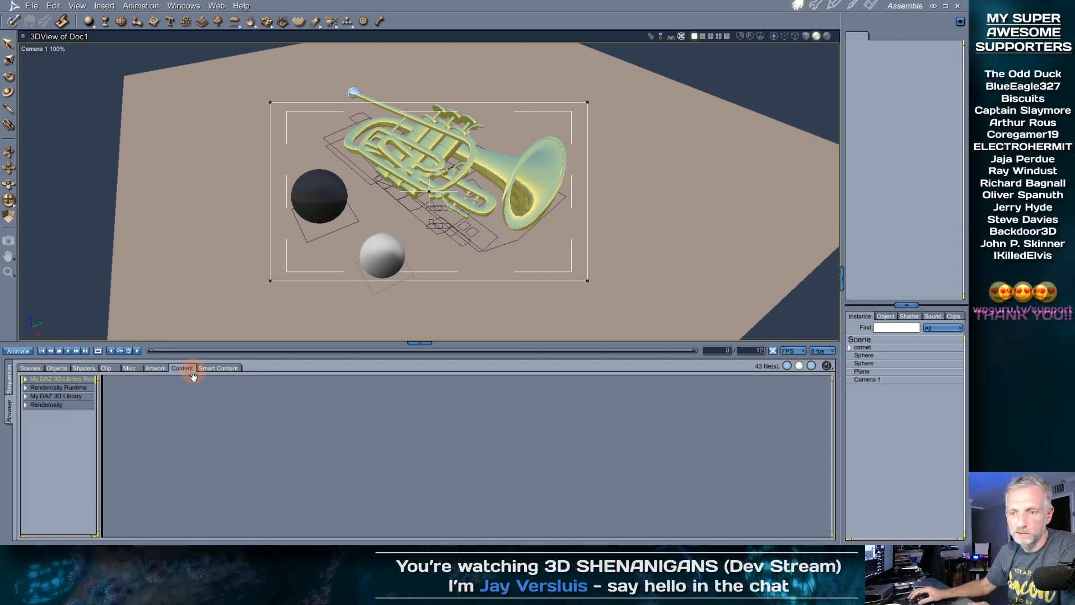
{"action": "left_click", "coordinate": [26, 396]}
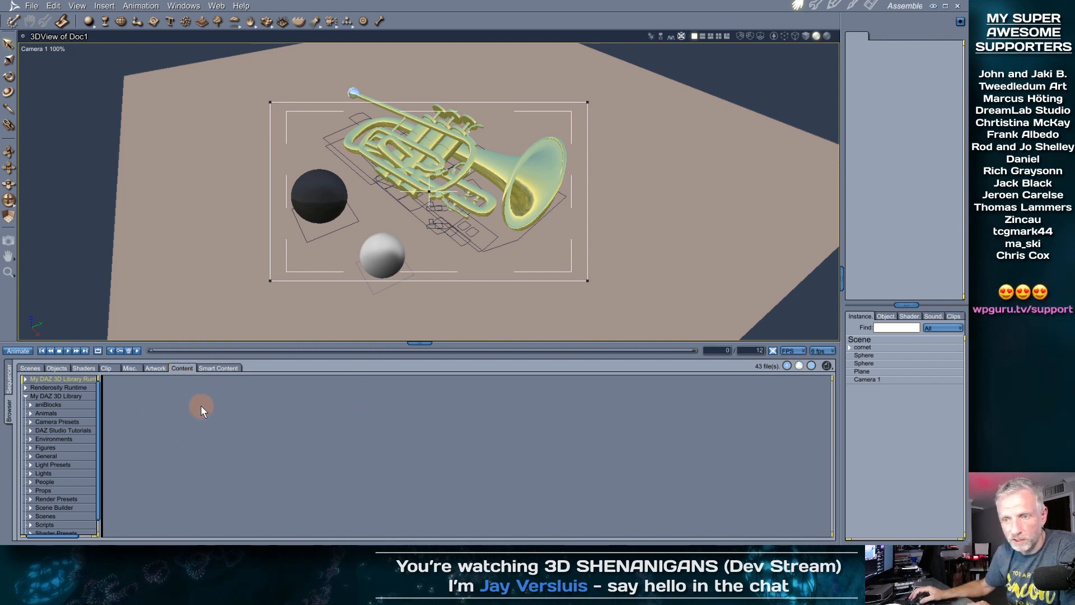
{"action": "left_click", "coordinate": [83, 368]}
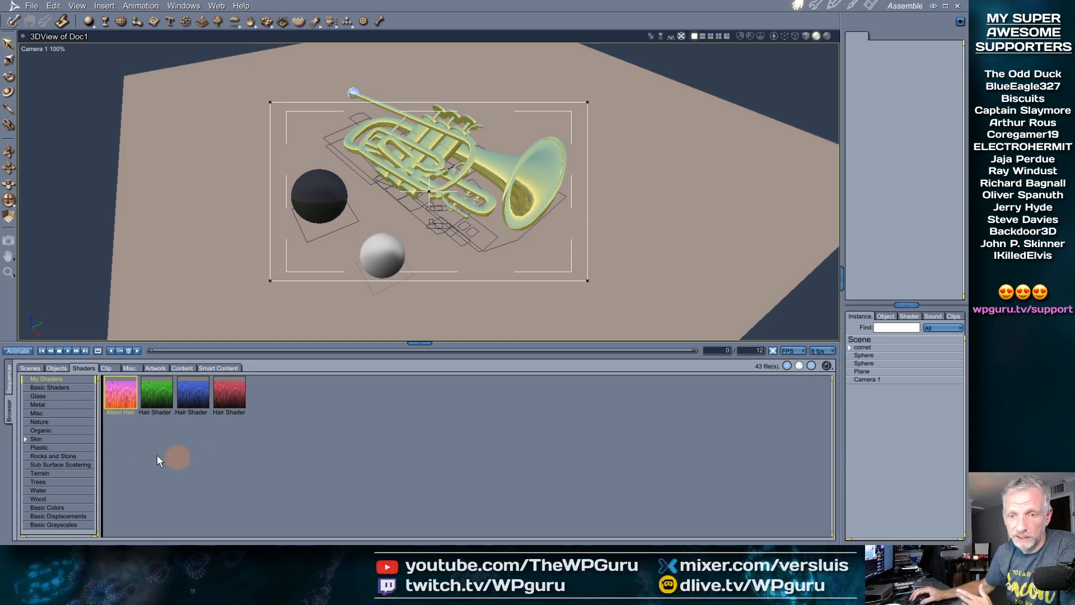
{"action": "left_click", "coordinate": [73, 396]}
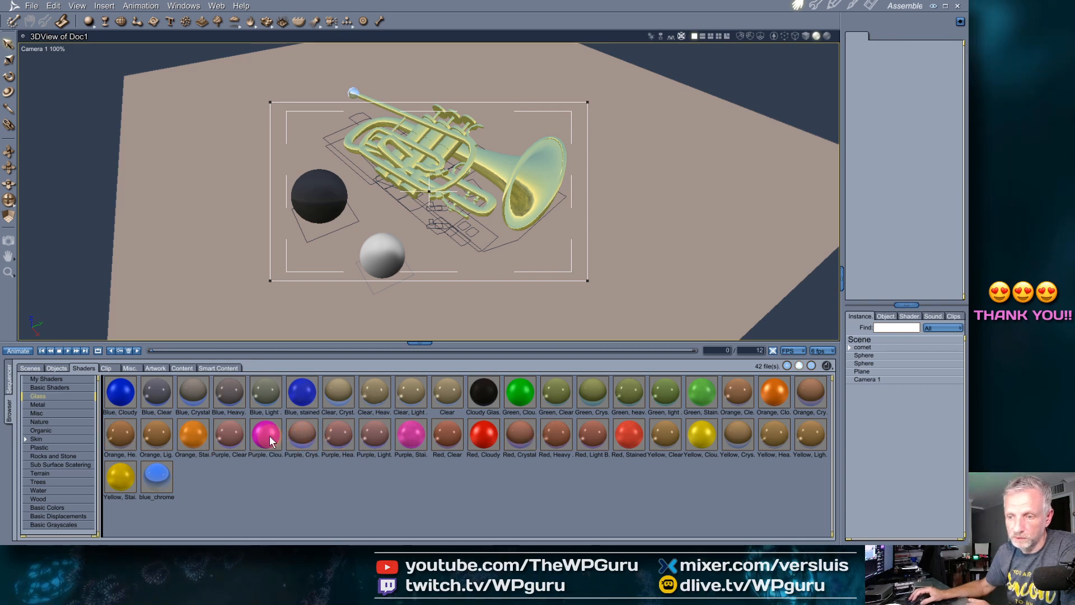
{"action": "left_click_drag", "start_coordinate": [270, 435], "coordinate": [376, 264]}
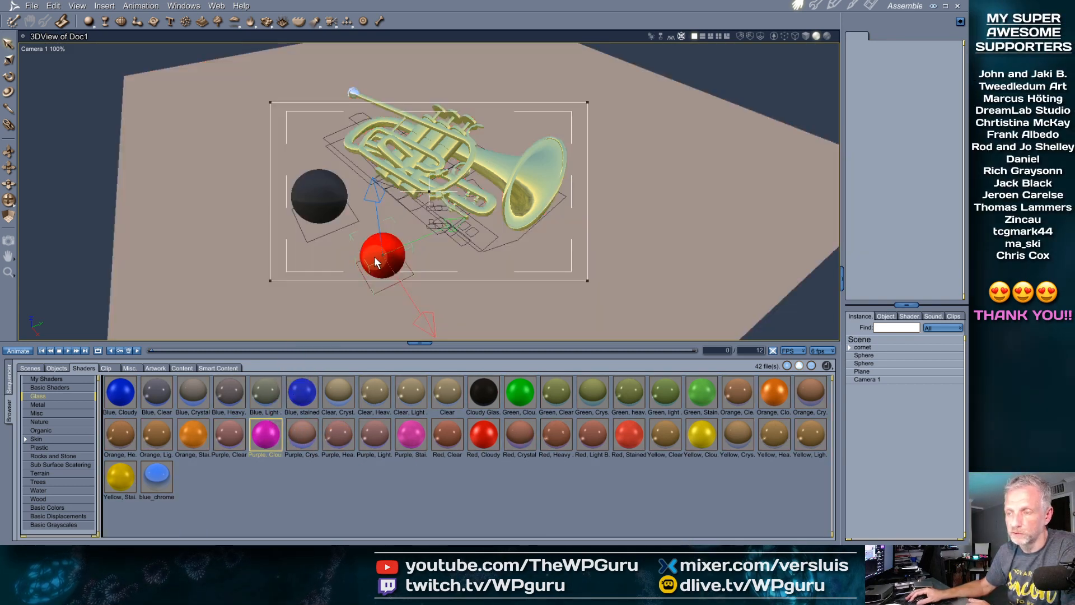
Set the Tile Size to 16 in the Render room's miscellaneous rendering settings
{"action": "left_click_drag", "start_coordinate": [409, 343], "coordinate": [410, 390]}
{"action": "left_click", "coordinate": [871, 6]}
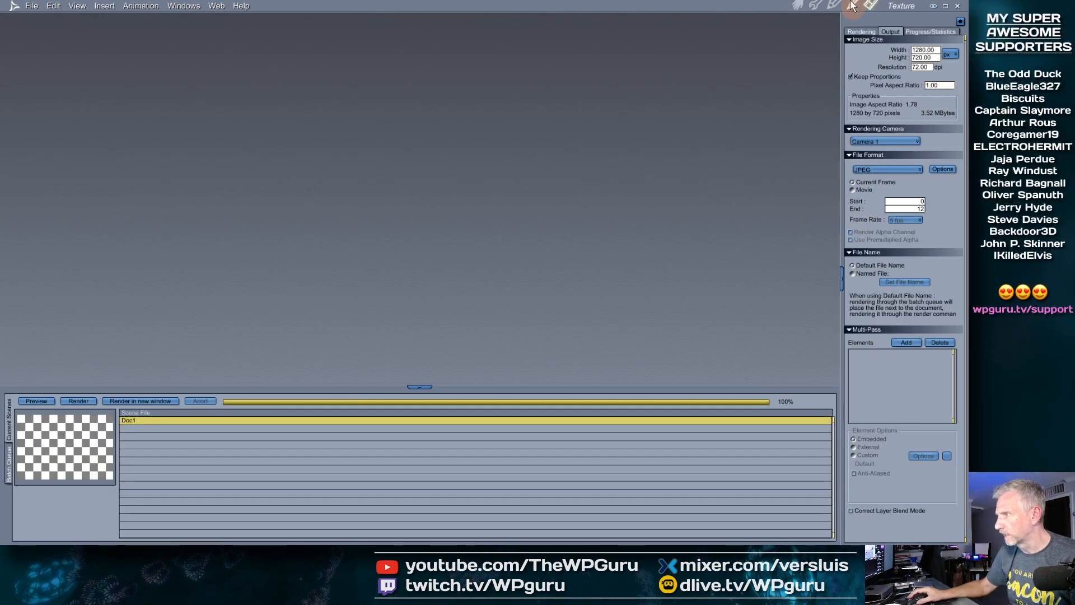
{"action": "left_click", "coordinate": [861, 32]}
{"action": "scroll", "coordinate": [902, 439], "scroll_direction": "down", "scroll_amount": 5}
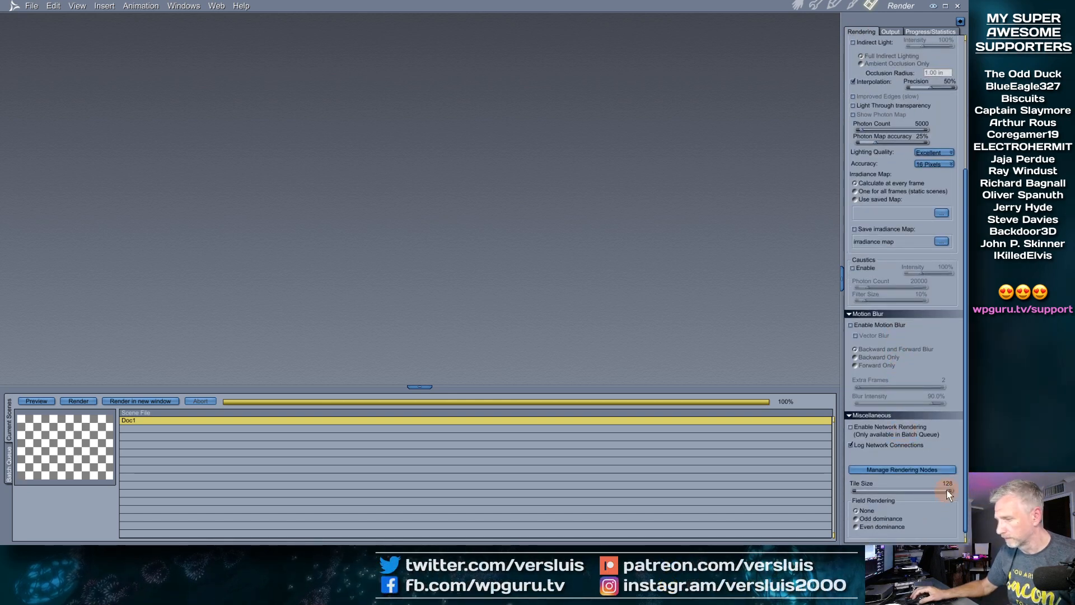
{"action": "left_click_drag", "start_coordinate": [947, 491], "coordinate": [860, 493]}
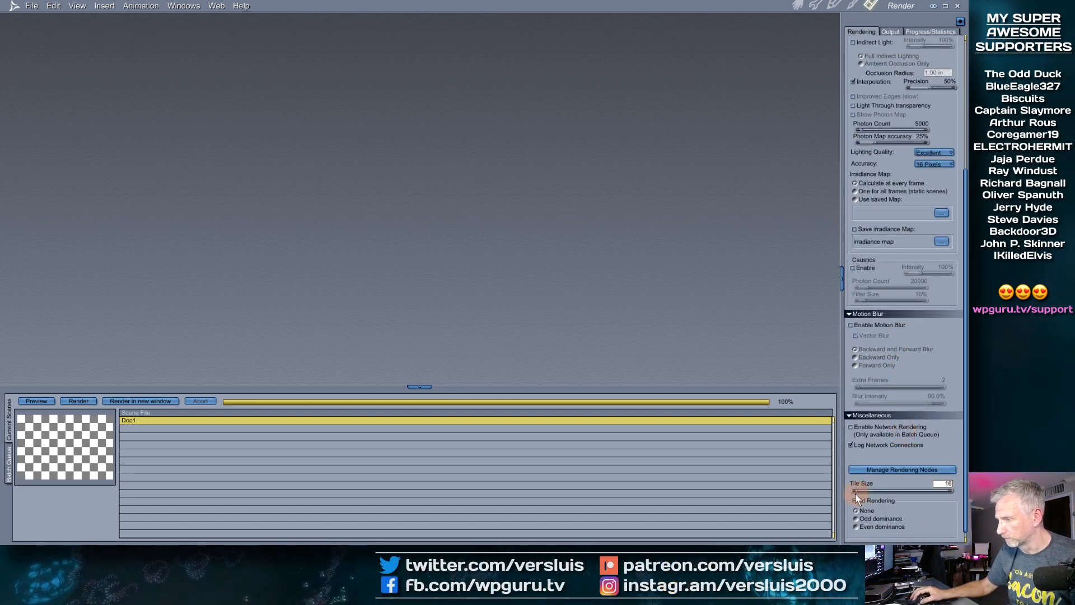
Render the scene with the purple sphere, and enlarge and reposition the render window to fit the whole image
{"action": "left_click_drag", "start_coordinate": [416, 387], "coordinate": [416, 435]}
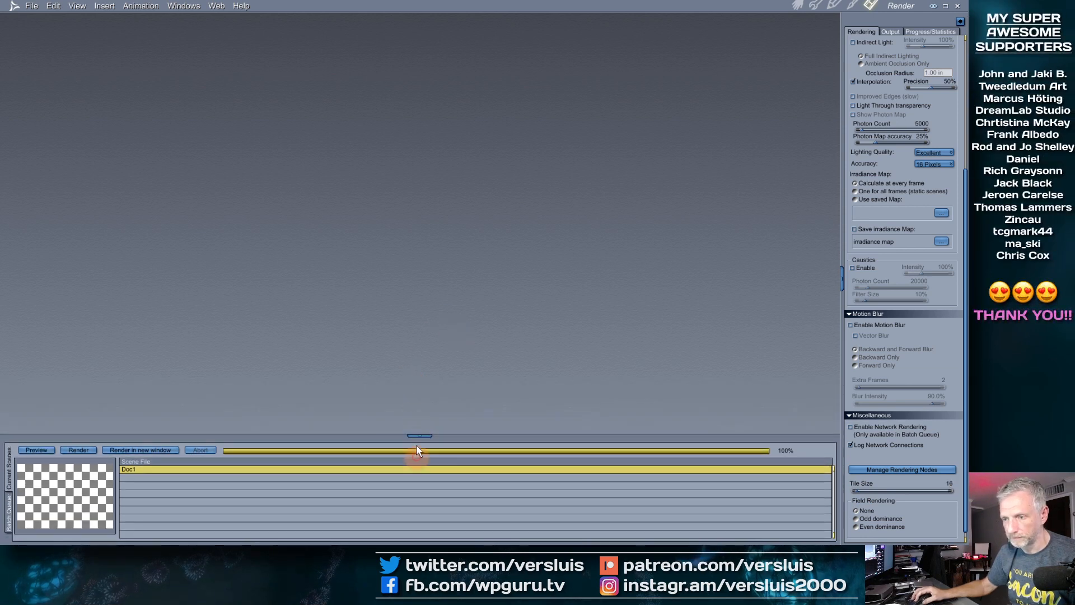
{"action": "key", "text": "ctrl+r"}
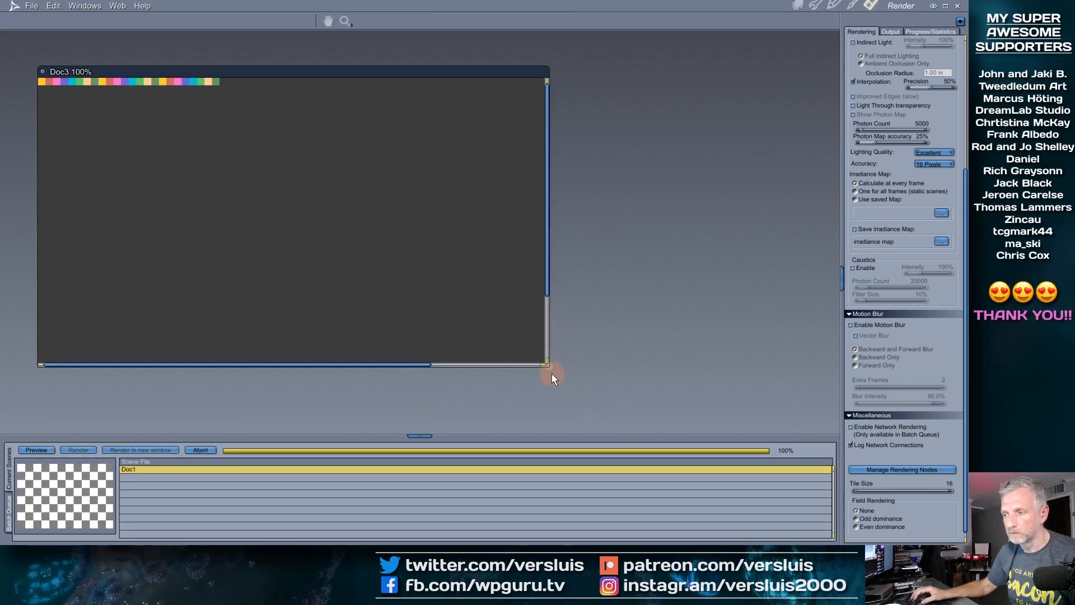
{"action": "left_click_drag", "start_coordinate": [548, 366], "coordinate": [741, 432]}
{"action": "left_click_drag", "start_coordinate": [563, 91], "coordinate": [556, 55]}
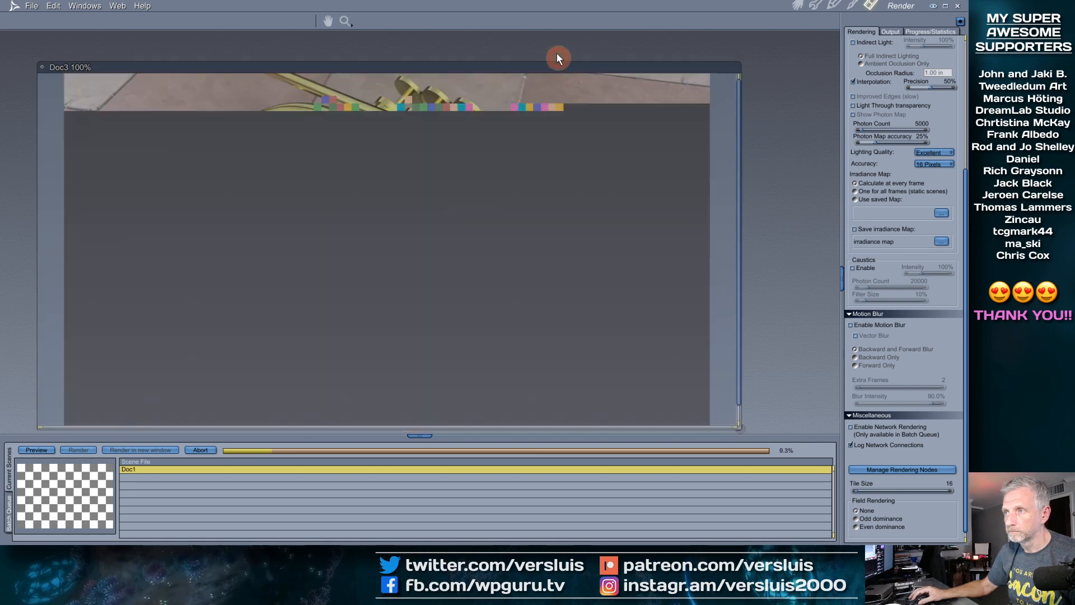
{"action": "left_click_drag", "start_coordinate": [736, 413], "coordinate": [737, 429]}
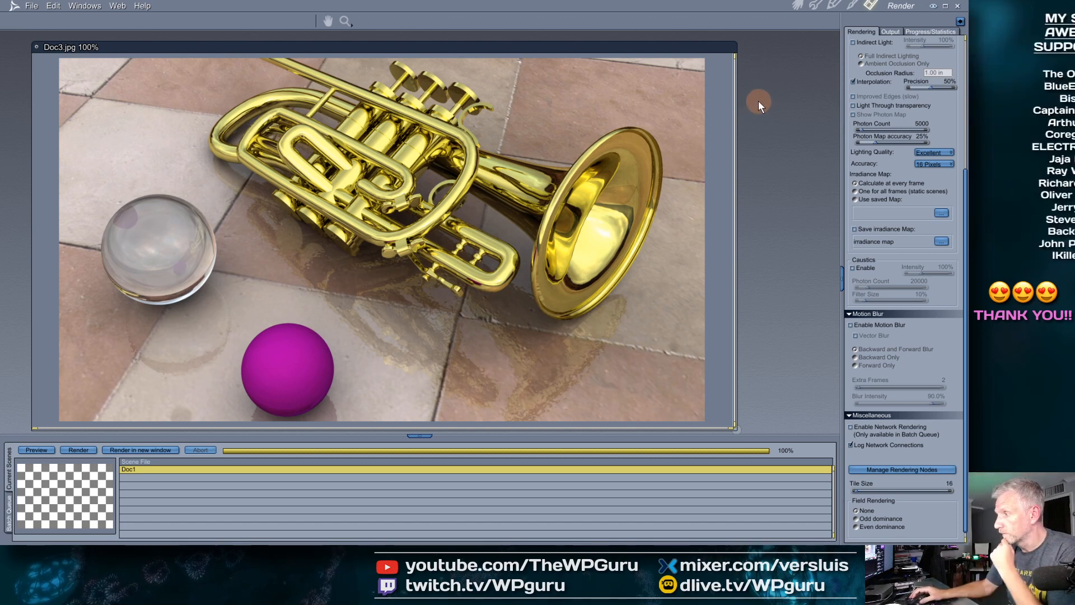
Back in the Assemble room, apply the Iron Ingot metal shader to the purple sphere and Palladium to the larger dark sphere
{"action": "left_click", "coordinate": [798, 7]}
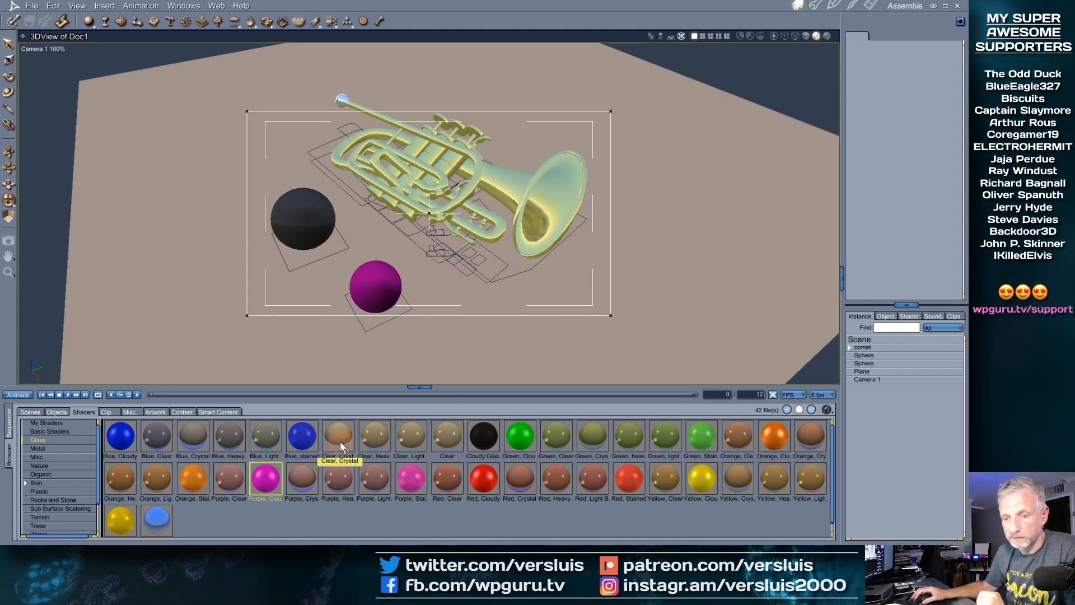
{"action": "left_click", "coordinate": [52, 450]}
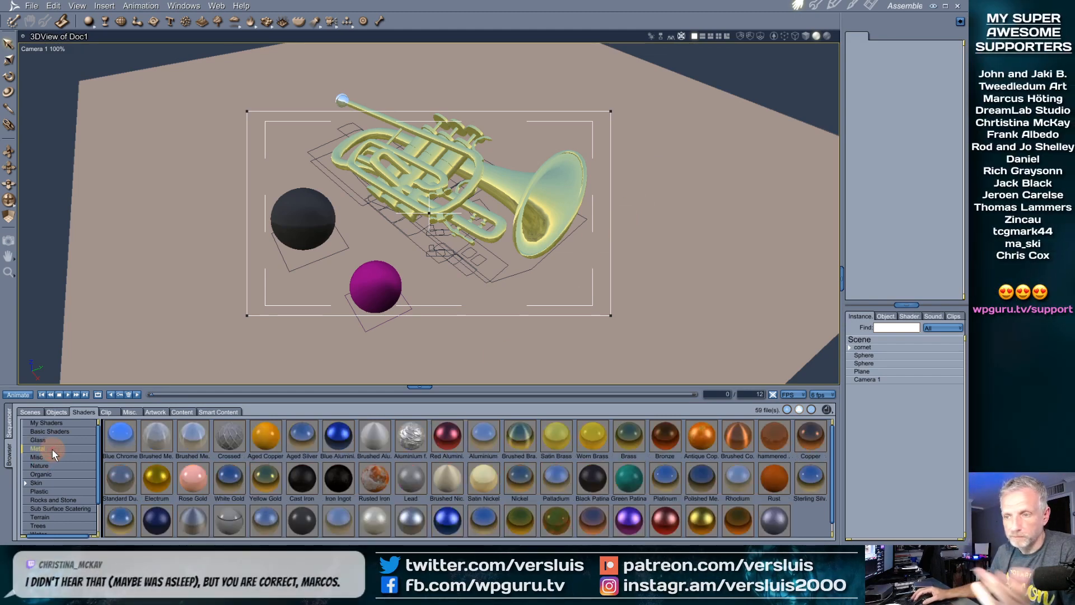
{"action": "scroll", "coordinate": [288, 498], "scroll_direction": "down", "scroll_amount": 1}
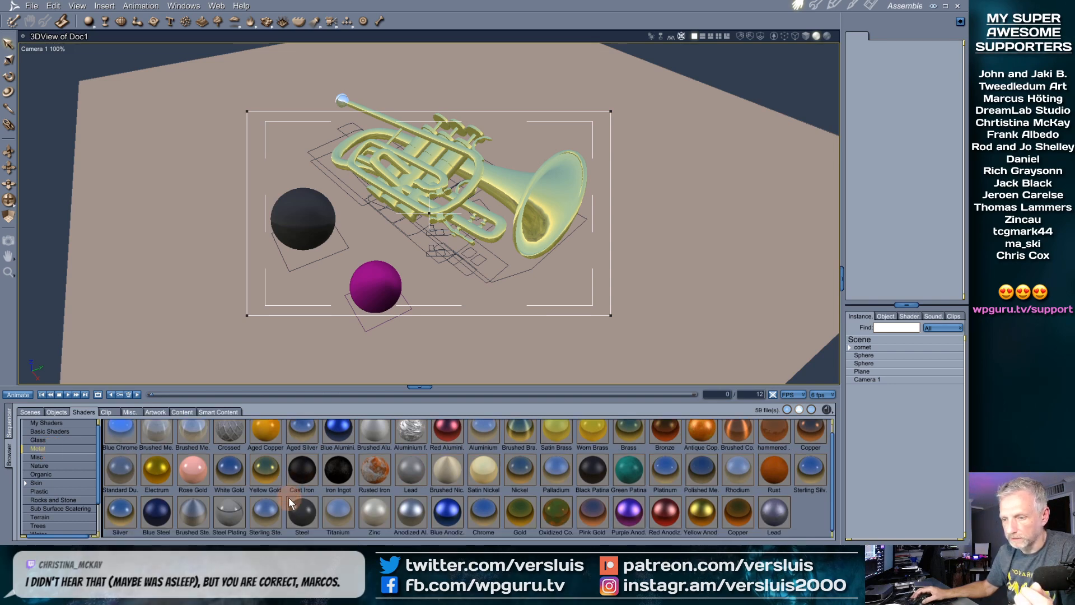
{"action": "left_click_drag", "start_coordinate": [339, 470], "coordinate": [373, 292]}
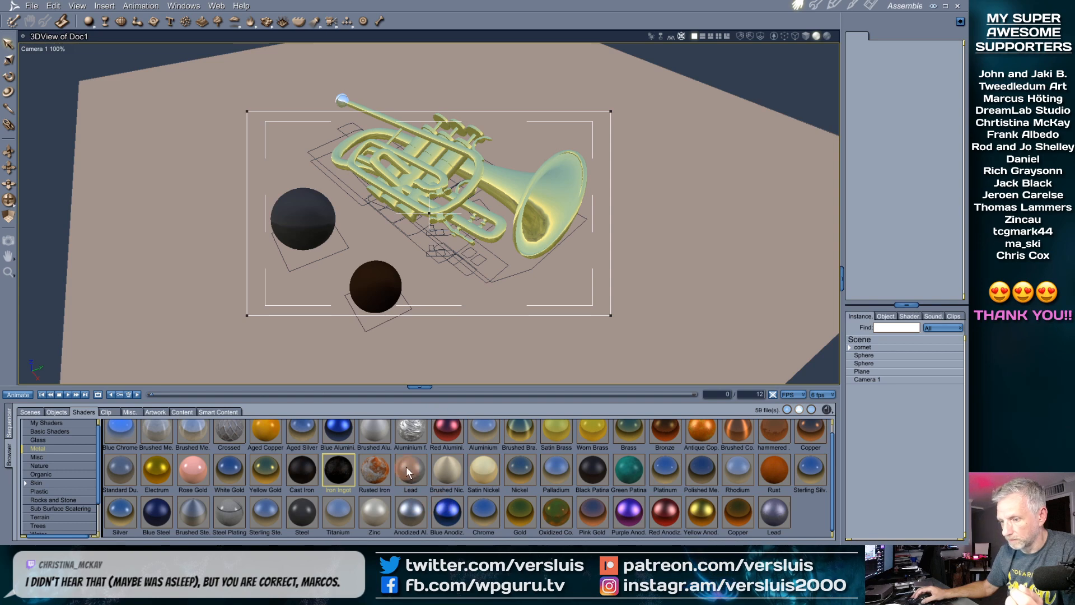
{"action": "left_click_drag", "start_coordinate": [556, 473], "coordinate": [318, 230]}
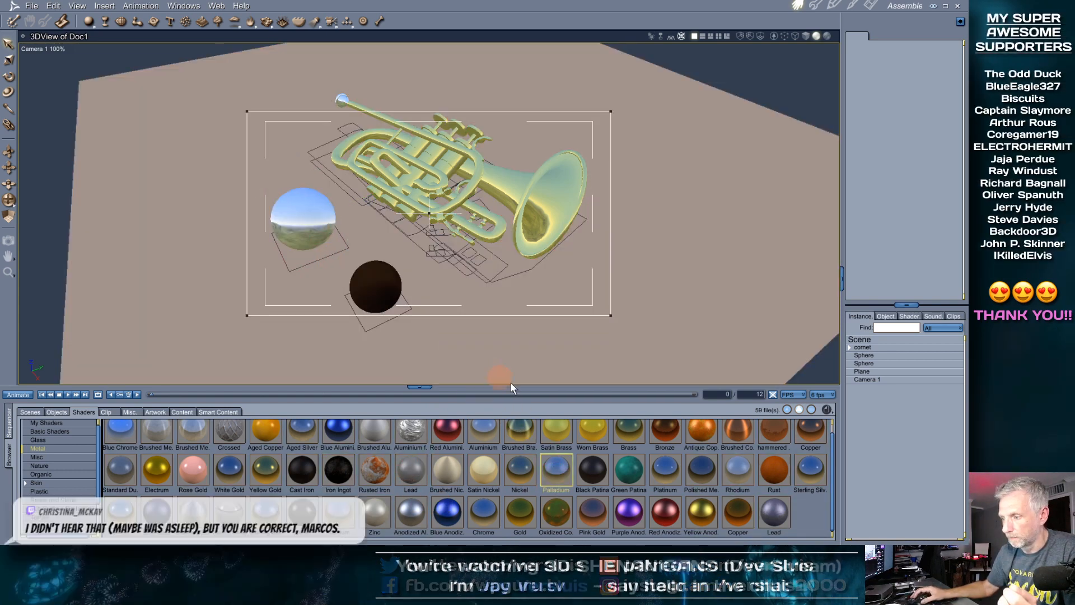
Apply the Worn Brass shader to the cornet's bell and lower tubing, reusing the existing master shader
{"action": "left_click_drag", "start_coordinate": [599, 428], "coordinate": [523, 231]}
{"action": "left_click_drag", "start_coordinate": [516, 185], "coordinate": [517, 186]}
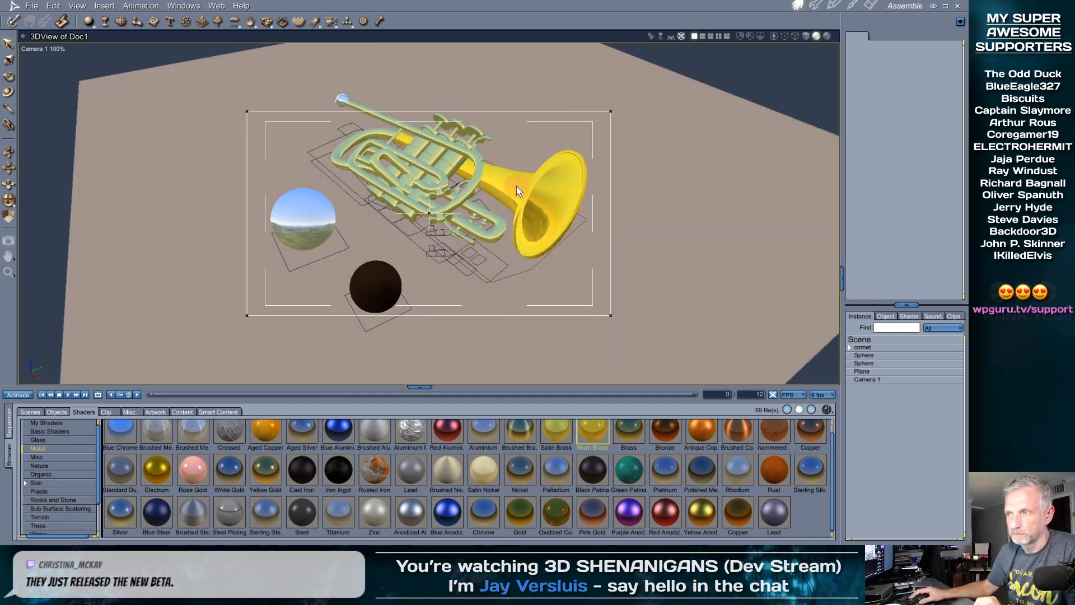
{"action": "left_click_drag", "start_coordinate": [601, 415], "coordinate": [478, 233]}
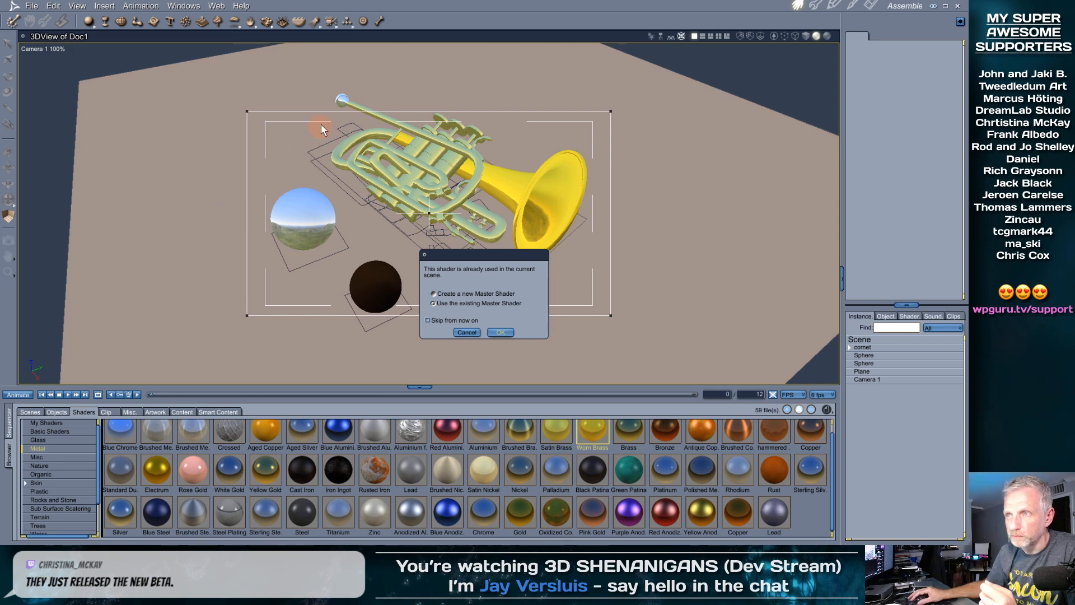
{"action": "left_click", "coordinate": [500, 332]}
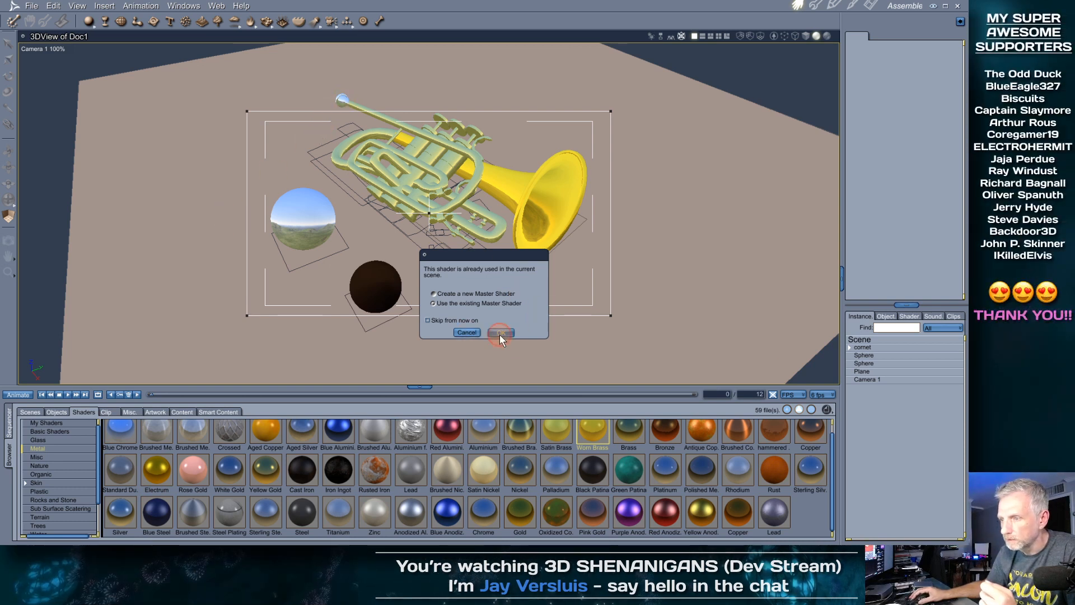
Apply the Blue Chrome shader to the cornet's mouthpiece and Antique Copper to its valve casings
{"action": "left_click", "coordinate": [387, 389]}
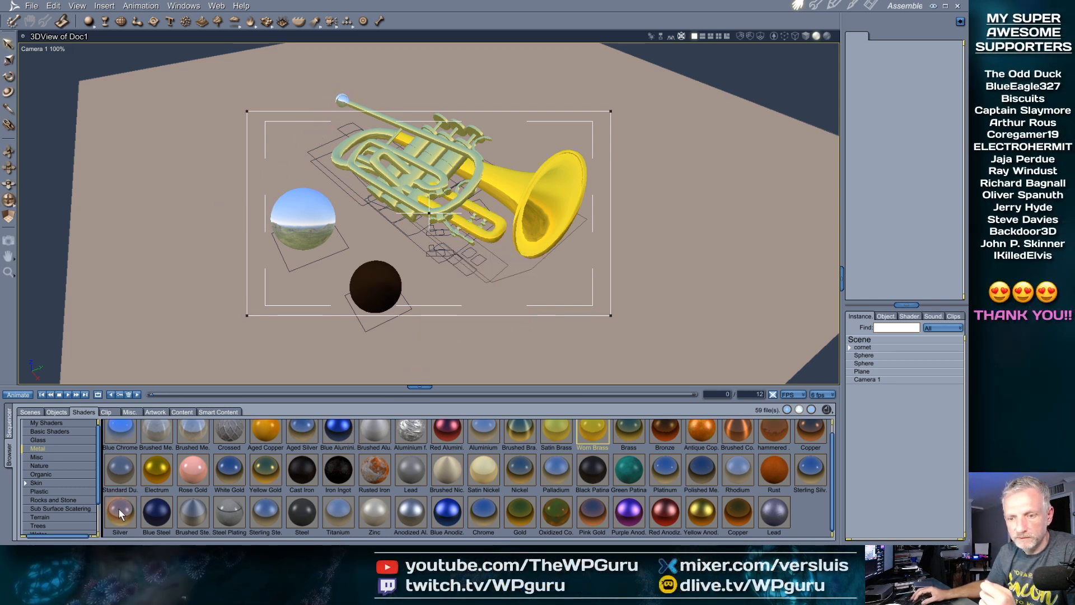
{"action": "left_click_drag", "start_coordinate": [124, 431], "coordinate": [342, 105]}
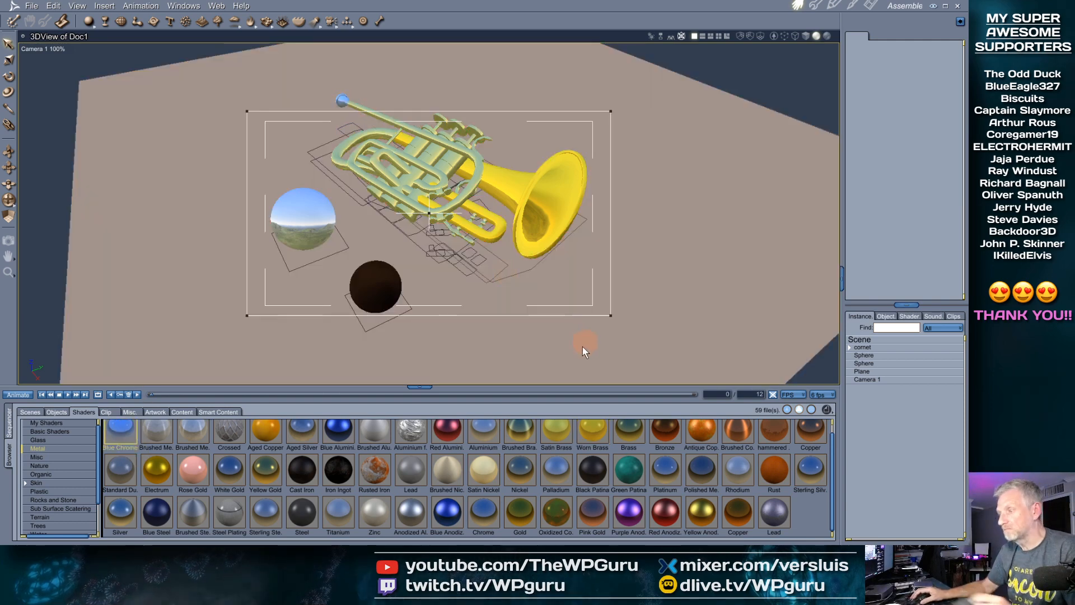
{"action": "left_click_drag", "start_coordinate": [706, 435], "coordinate": [411, 179]}
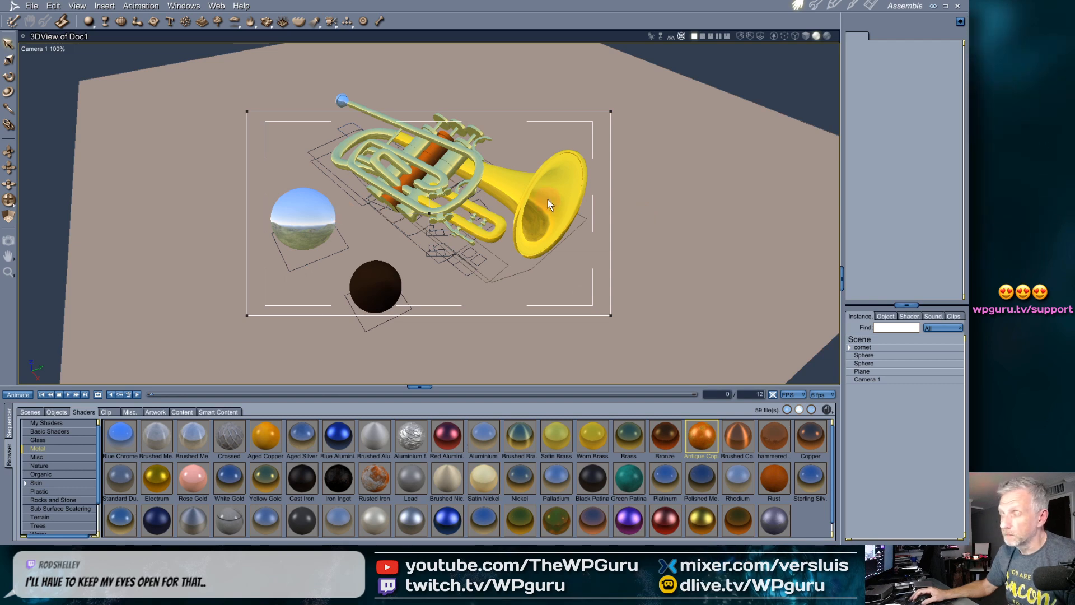
Render the cornet scene with the new metal shaders, and close the rendered image without saving it
{"action": "key", "text": "ctrl+r"}
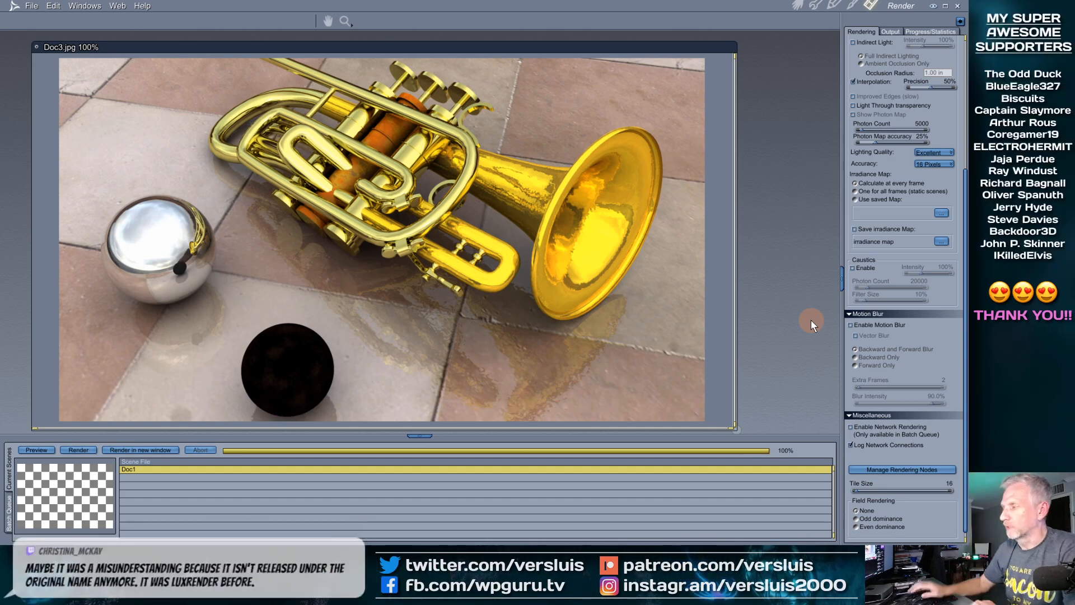
{"action": "left_click", "coordinate": [37, 56]}
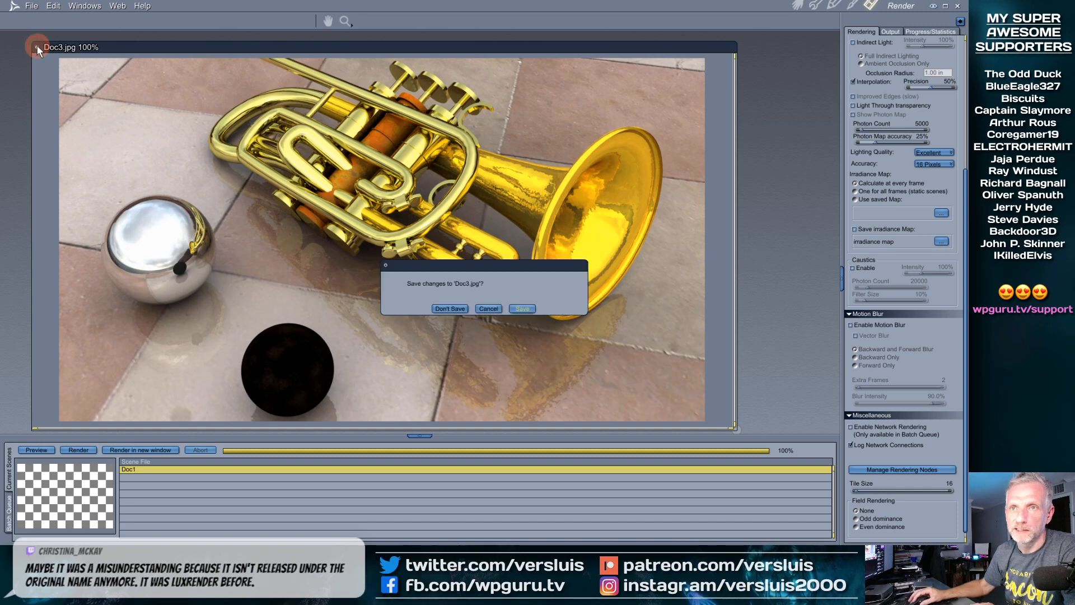
{"action": "left_click", "coordinate": [462, 309]}
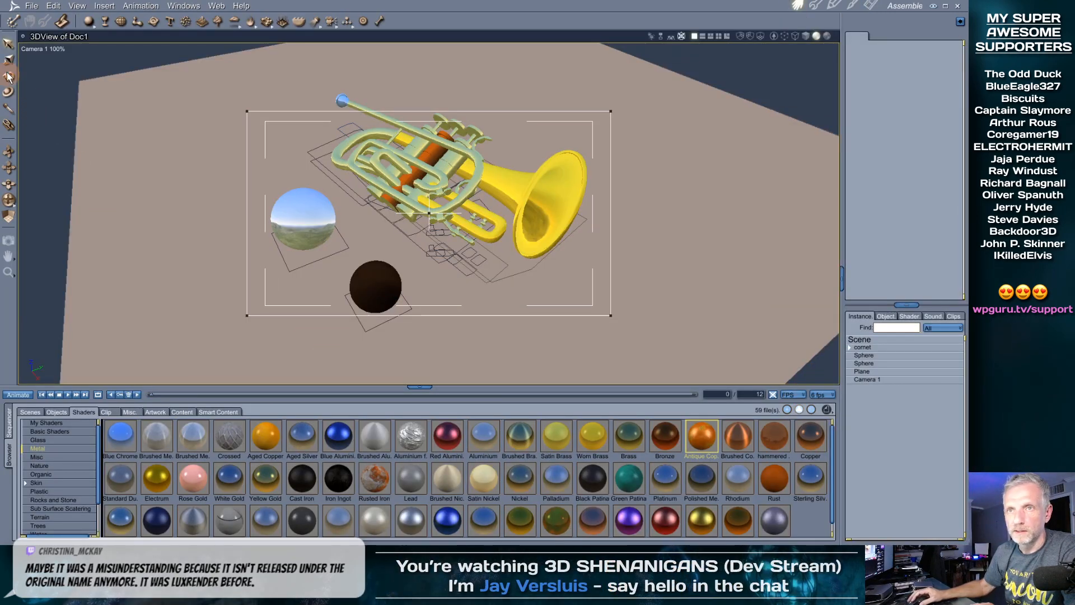
Close the cornet scene document without saving the changes
{"action": "left_click", "coordinate": [31, 6]}
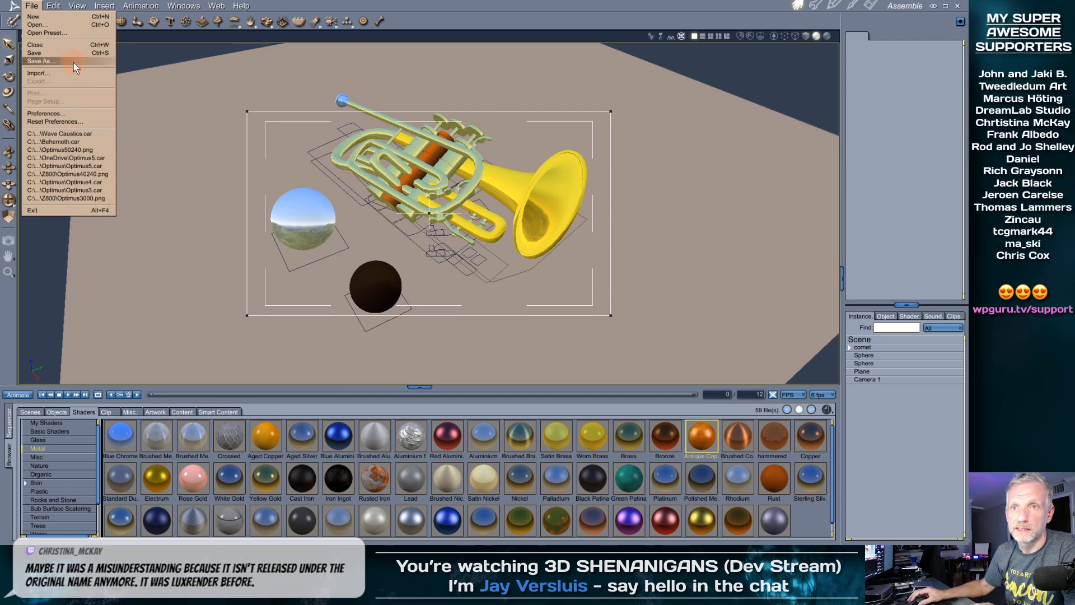
{"action": "left_click", "coordinate": [74, 45]}
{"action": "left_click", "coordinate": [456, 308]}
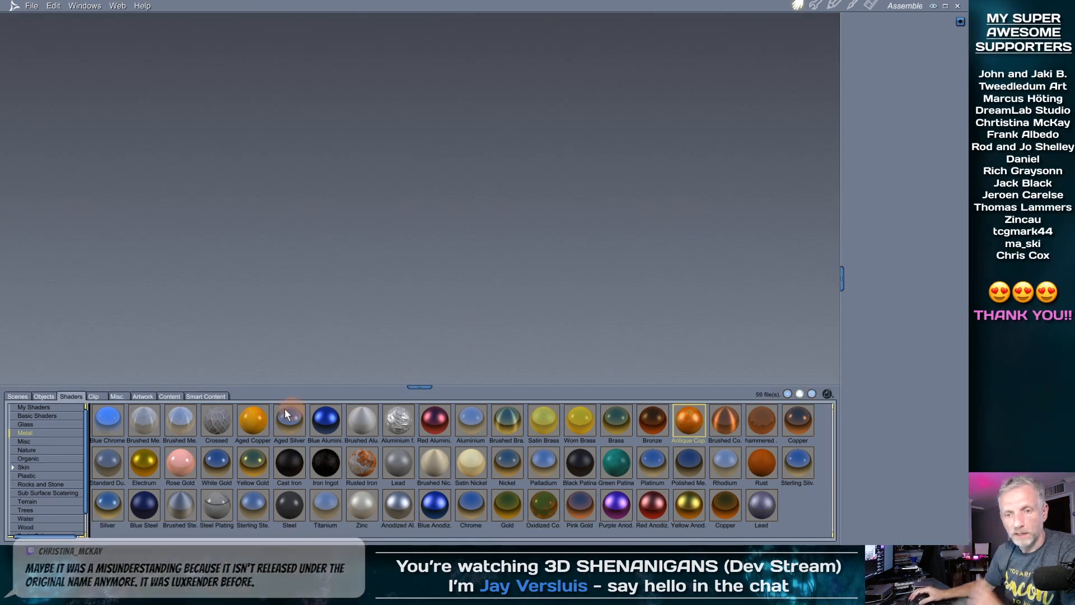
Browse the preset scenes in the enlarged browser and open the Red desert scene from the Landscapes 2 category
{"action": "left_click", "coordinate": [18, 397]}
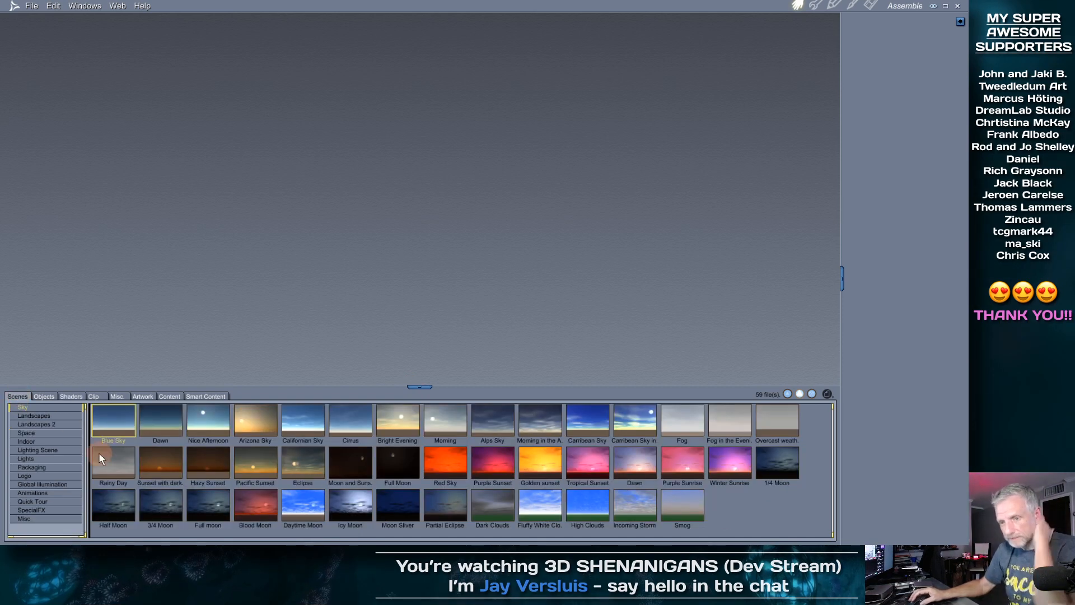
{"action": "left_click_drag", "start_coordinate": [419, 386], "coordinate": [416, 339]}
{"action": "left_click", "coordinate": [72, 367]}
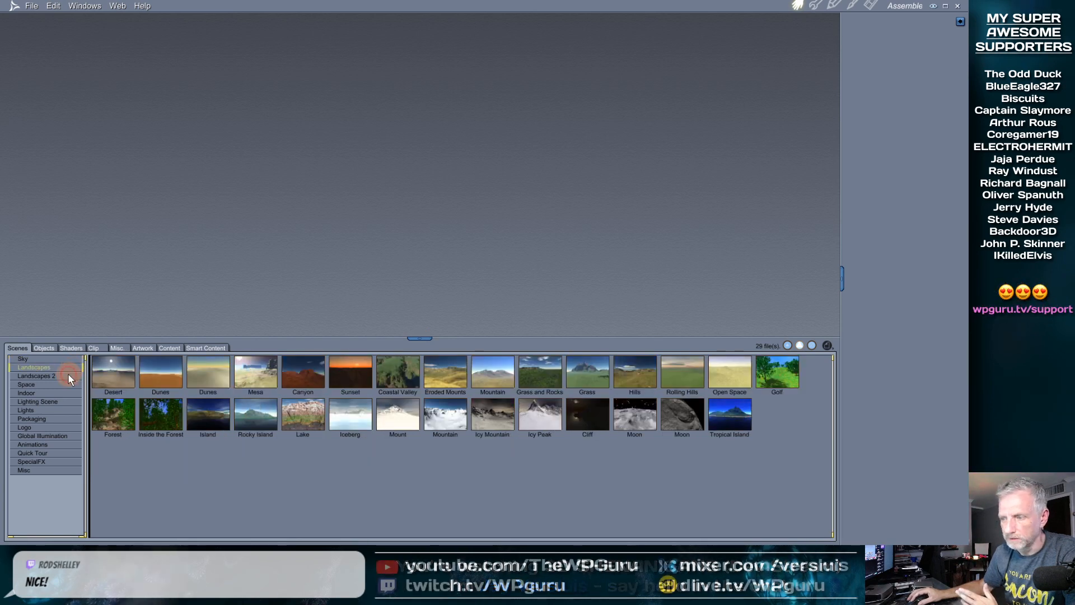
{"action": "left_click", "coordinate": [68, 375]}
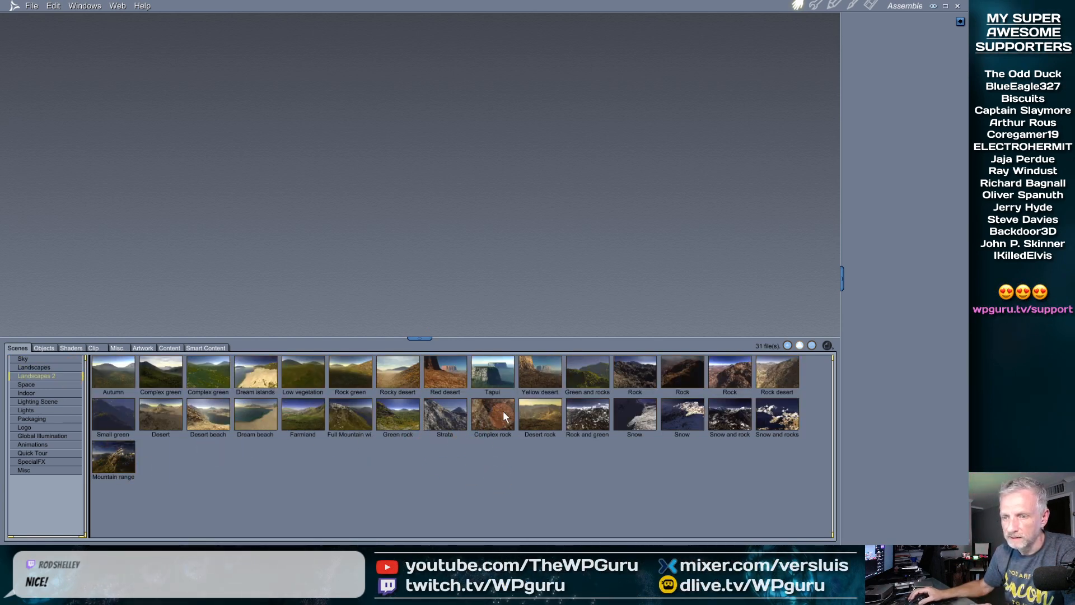
{"action": "double_click", "coordinate": [446, 375]}
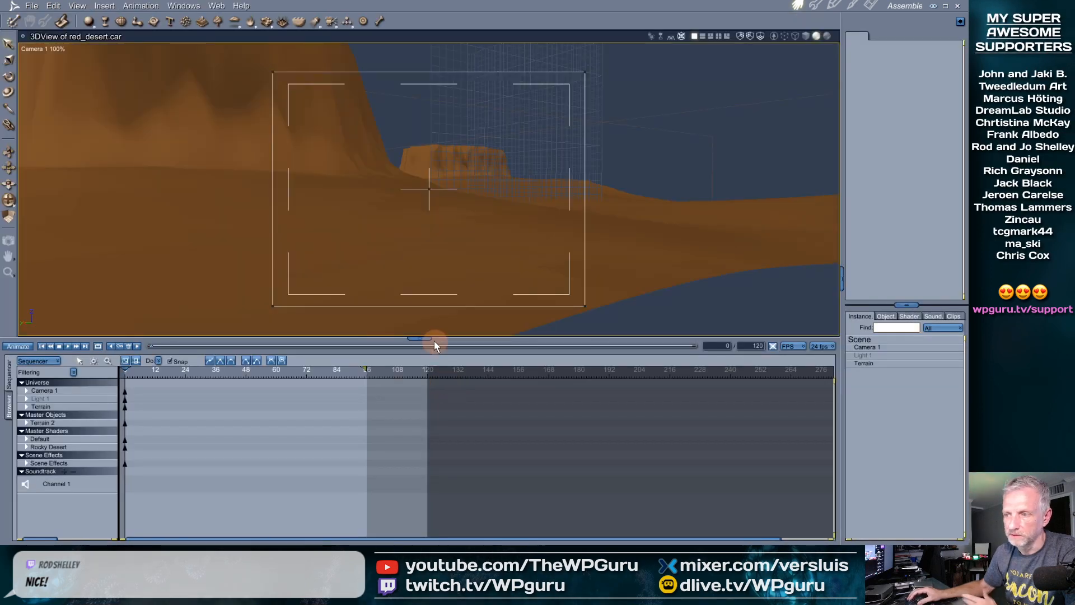
Enlarge the 3D view, then set the render output size to 1280 by 720 pixels and return to the scene assembly
{"action": "left_click_drag", "start_coordinate": [425, 337], "coordinate": [420, 443]}
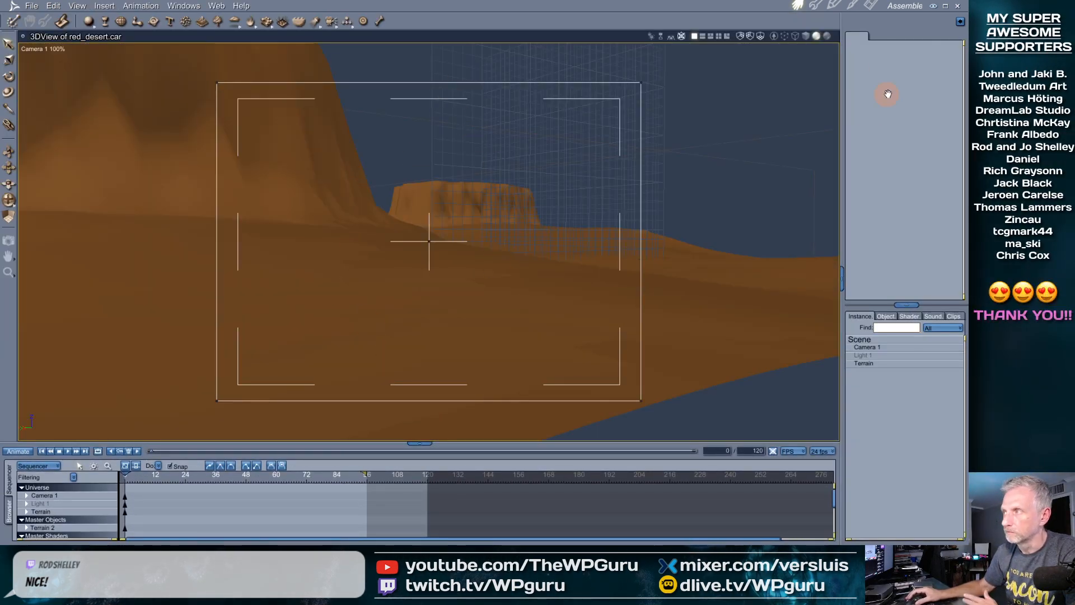
{"action": "left_click", "coordinate": [868, 7]}
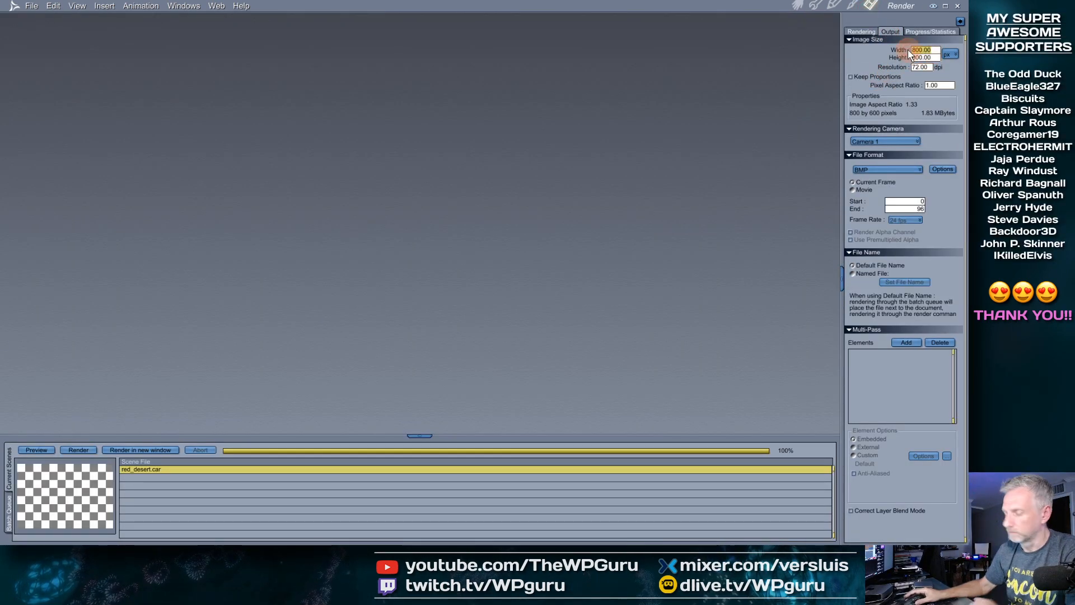
{"action": "type", "text": "1280"}
{"action": "key", "text": "Tab"}
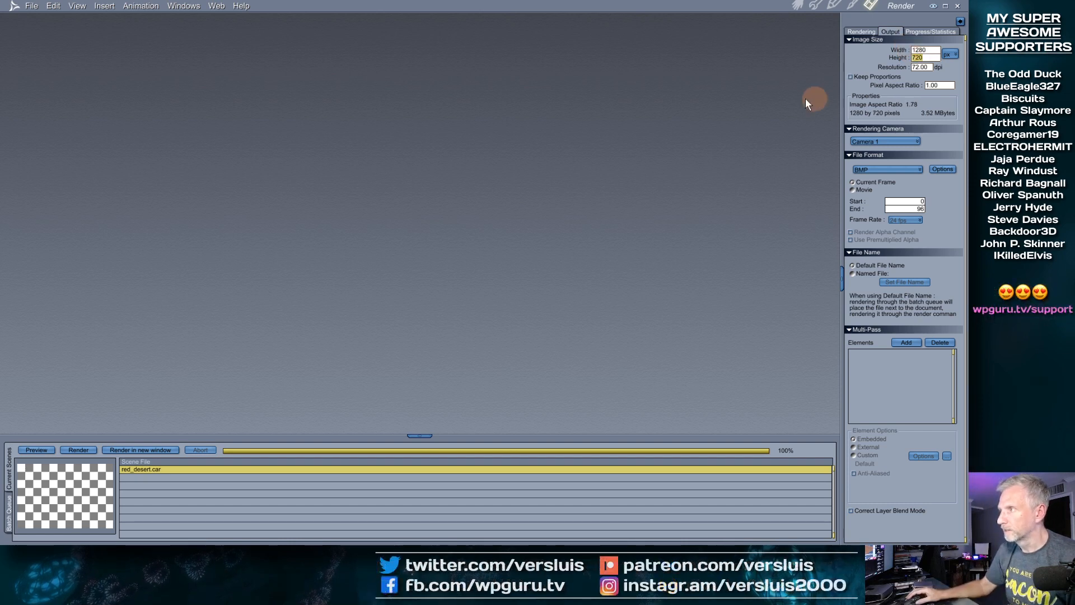
{"action": "left_click", "coordinate": [800, 6]}
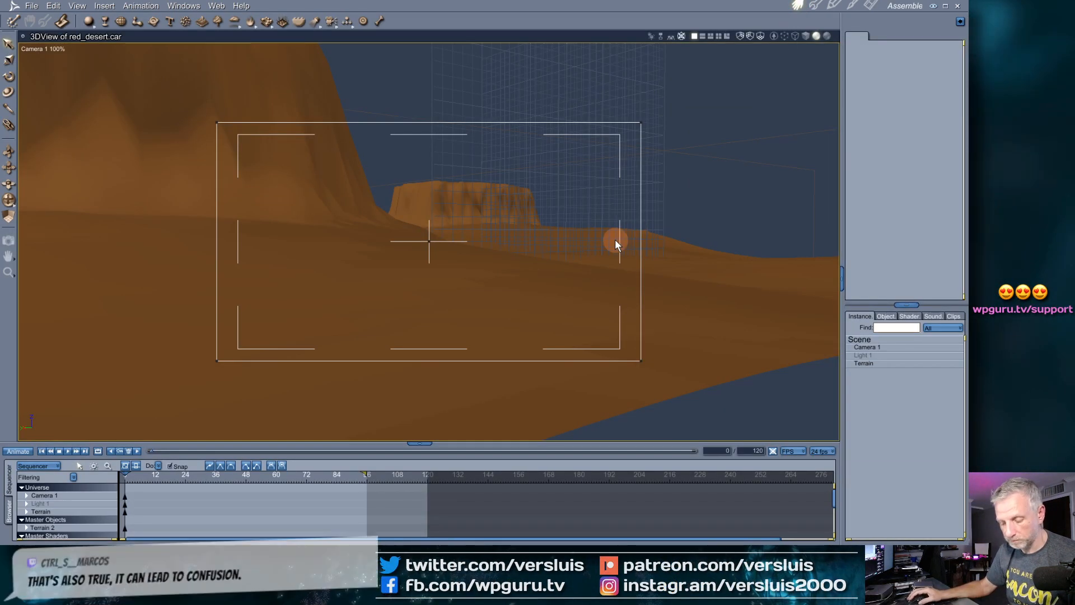
Render the red desert scene in an enlarged image window, and close the rendered image without saving it
{"action": "key", "text": "ctrl+r"}
{"action": "left_click_drag", "start_coordinate": [547, 365], "coordinate": [714, 429]}
{"action": "left_click_drag", "start_coordinate": [603, 68], "coordinate": [600, 46]}
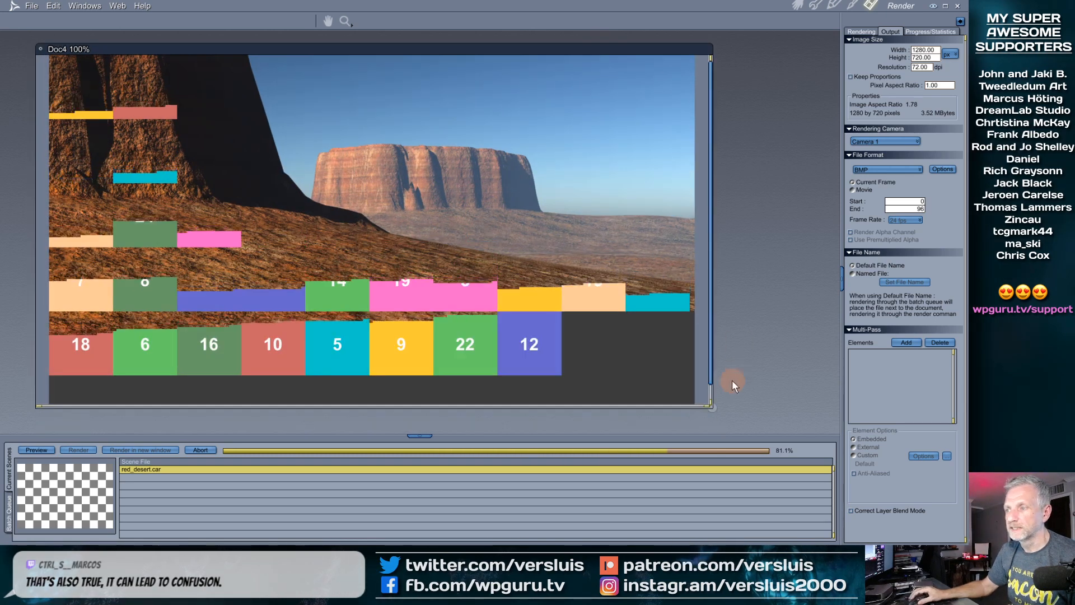
{"action": "left_click_drag", "start_coordinate": [712, 407], "coordinate": [734, 440]}
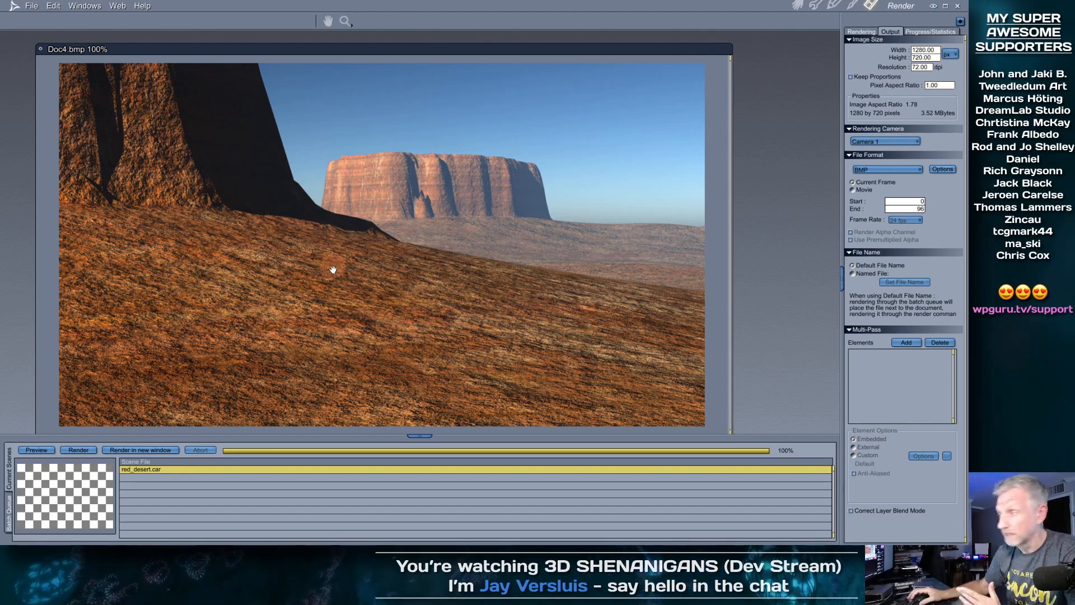
{"action": "left_click", "coordinate": [41, 49]}
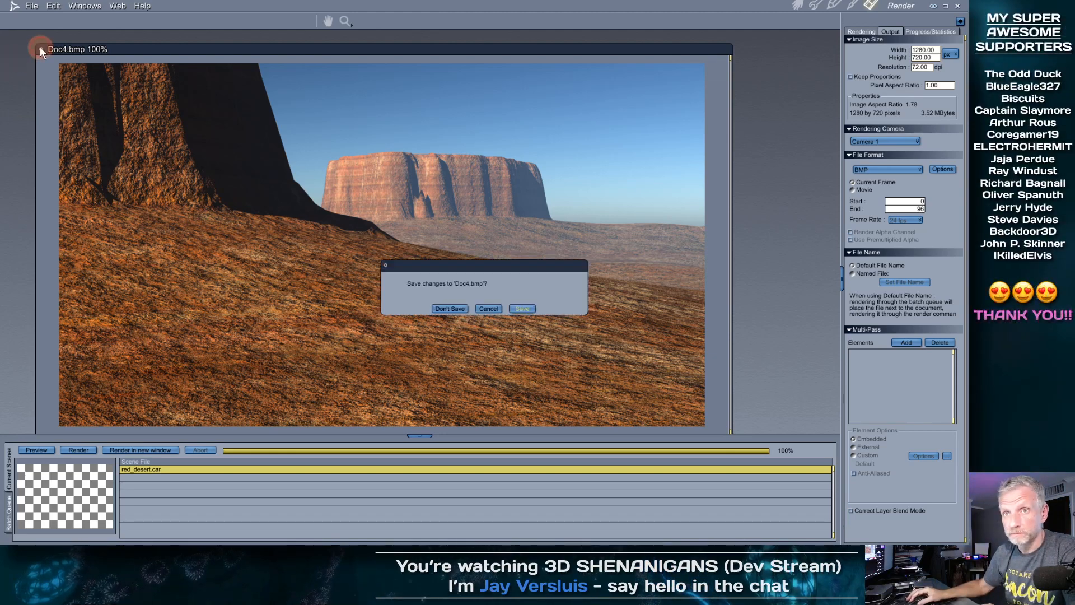
{"action": "left_click", "coordinate": [450, 308]}
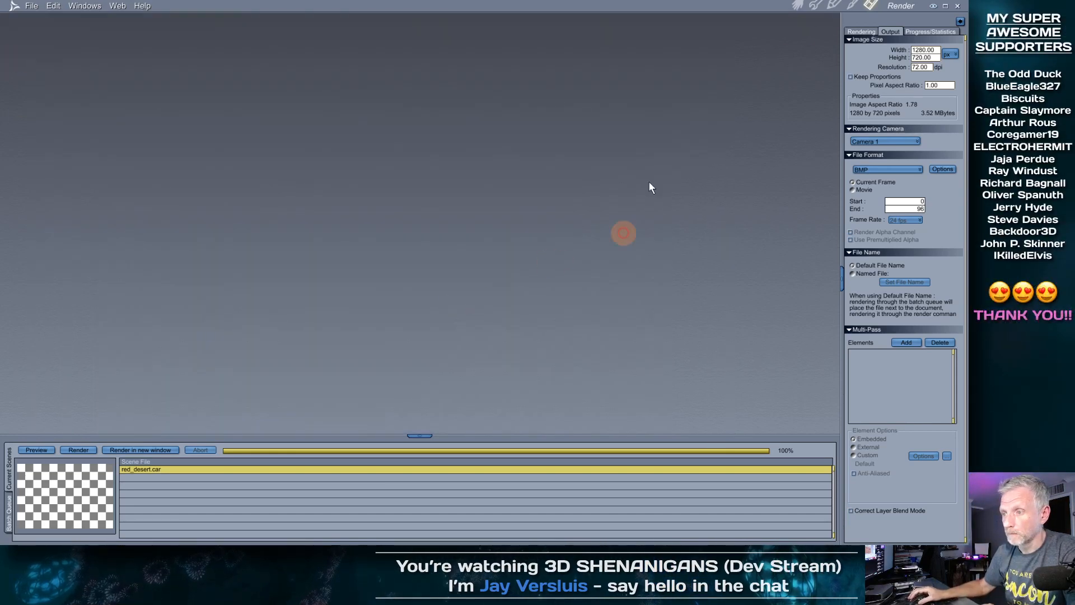
{"action": "left_click", "coordinate": [800, 7]}
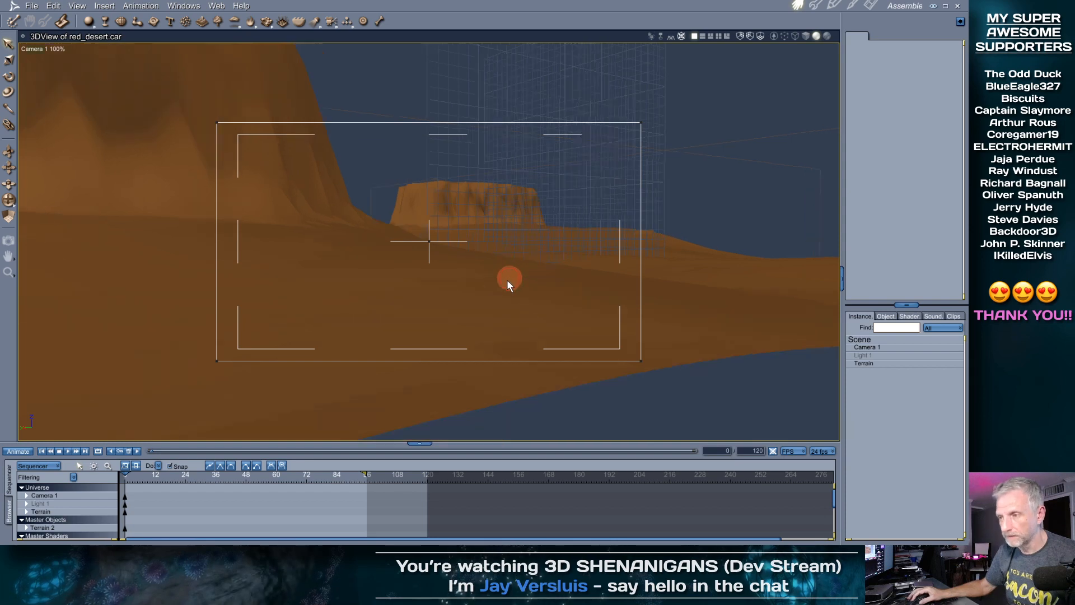
Examine the whole desert terrain from outside the original camera view and select the Terrain object
{"action": "middle_click_drag", "start_coordinate": [507, 280], "coordinate": [464, 319]}
{"action": "scroll", "coordinate": [461, 318], "scroll_direction": "down", "scroll_amount": 10}
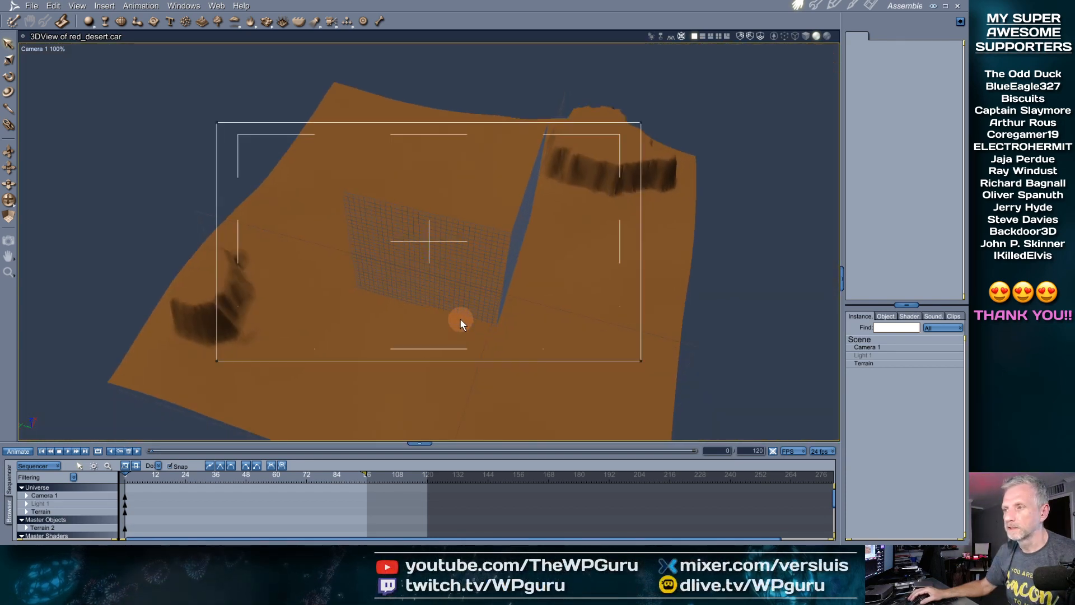
{"action": "middle_click_drag", "start_coordinate": [310, 335], "coordinate": [422, 295]}
{"action": "left_click", "coordinate": [421, 295]}
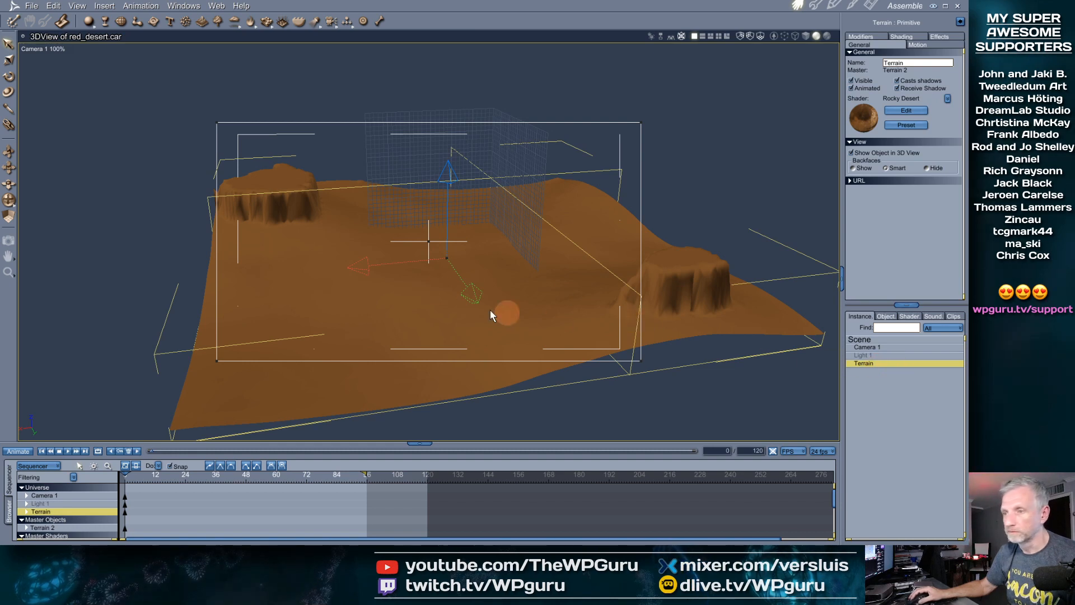
{"action": "mouse_move", "coordinate": [340, 286]}
{"action": "middle_mouse_down"}
{"action": "mouse_move", "coordinate": [361, 298]}
{"action": "mouse_move", "coordinate": [377, 291]}
{"action": "mouse_move", "coordinate": [357, 273]}
{"action": "middle_mouse_up"}
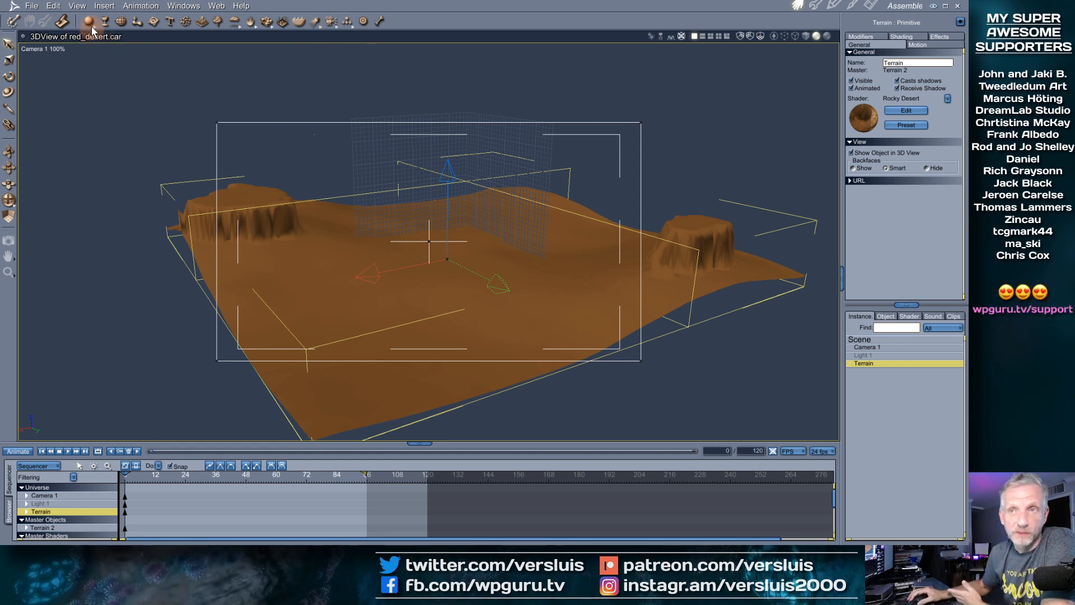
{"action": "left_click_drag", "start_coordinate": [92, 24], "coordinate": [304, 245]}
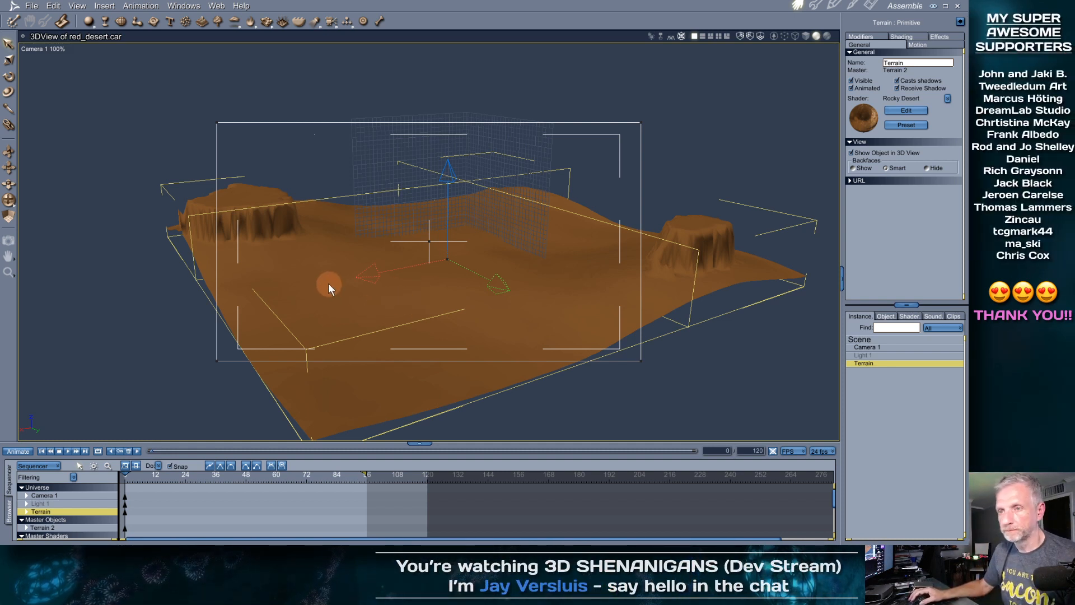
Close the red desert scene document without saving the changes
{"action": "left_click", "coordinate": [34, 6]}
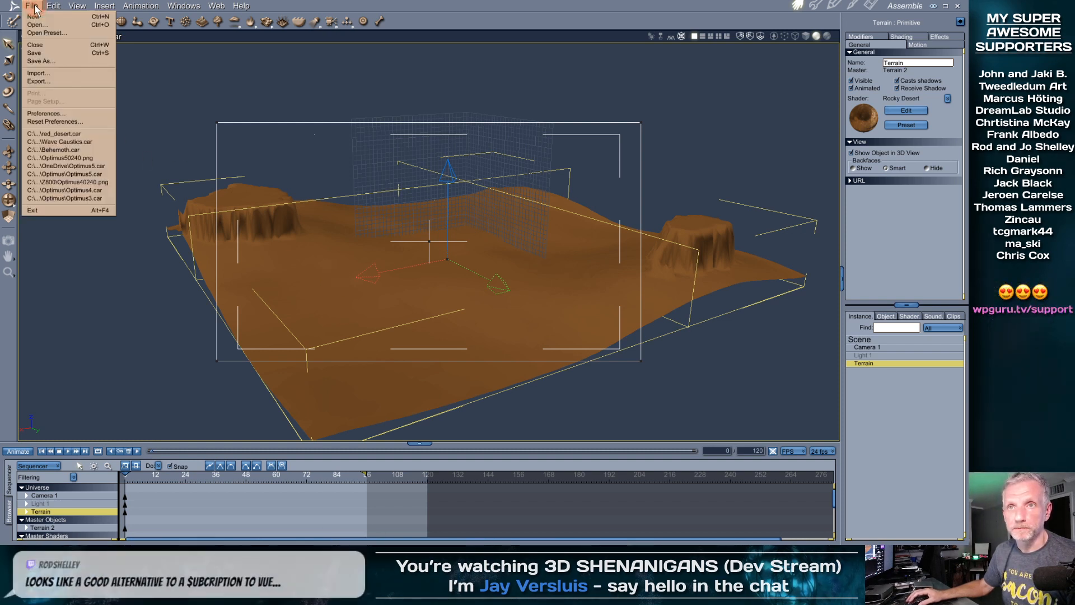
{"action": "left_click", "coordinate": [274, 451]}
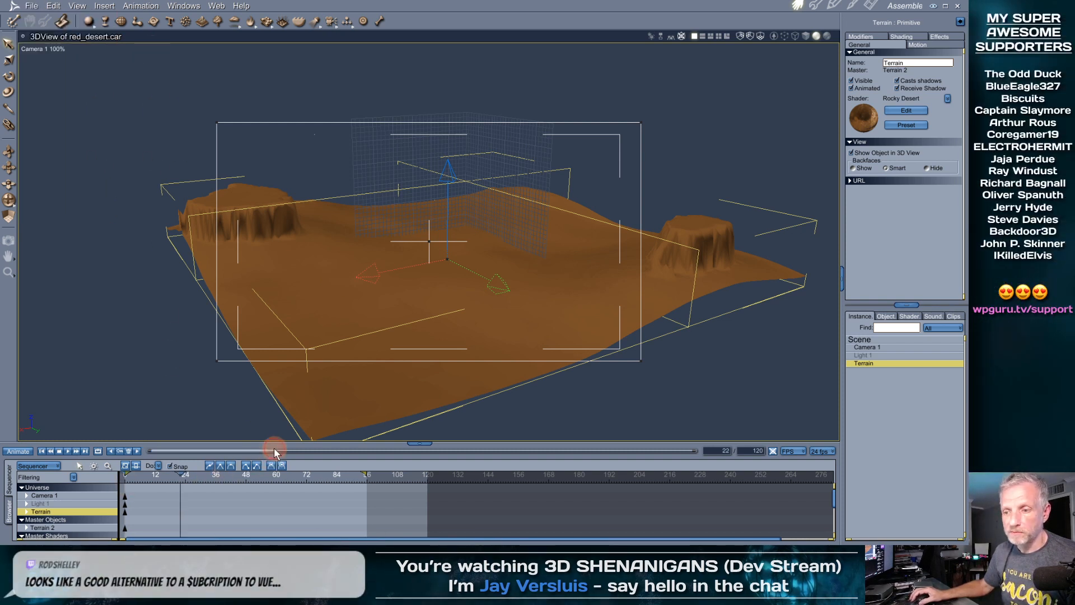
{"action": "left_click", "coordinate": [41, 8]}
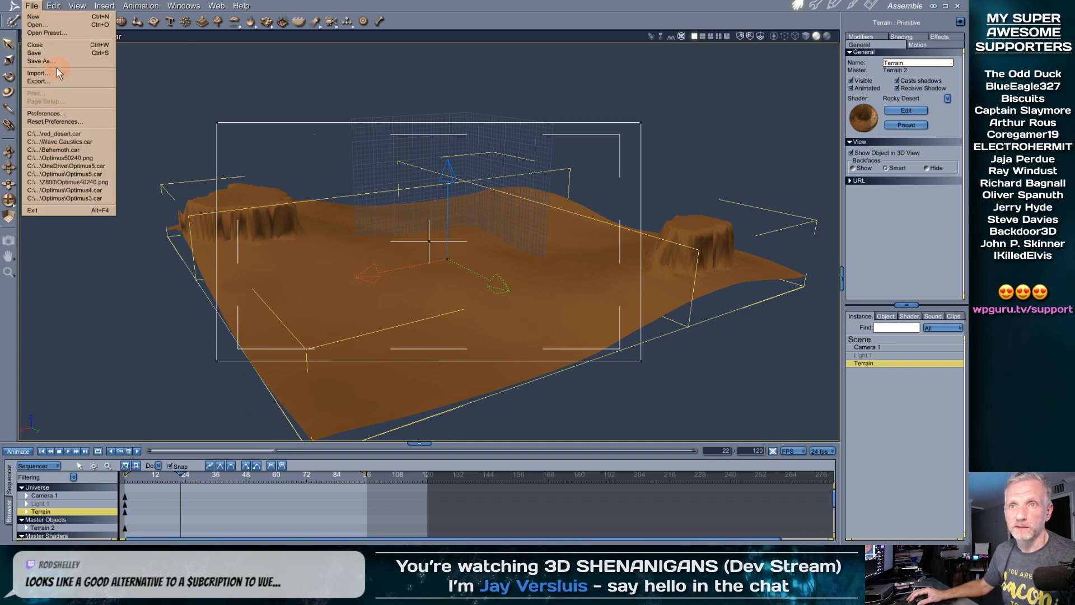
{"action": "left_click", "coordinate": [62, 45]}
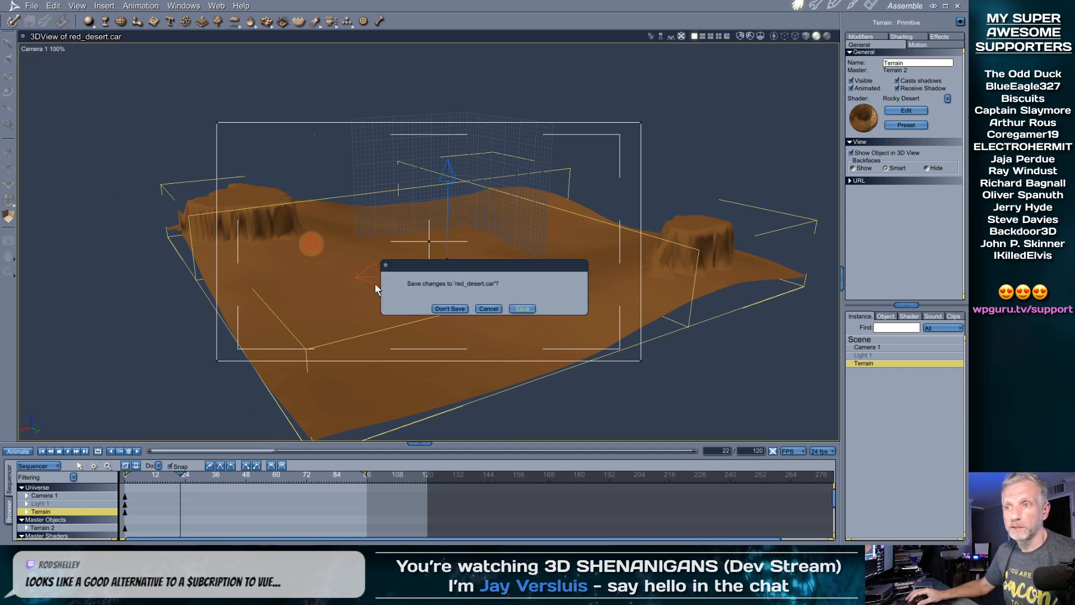
{"action": "left_click", "coordinate": [457, 308]}
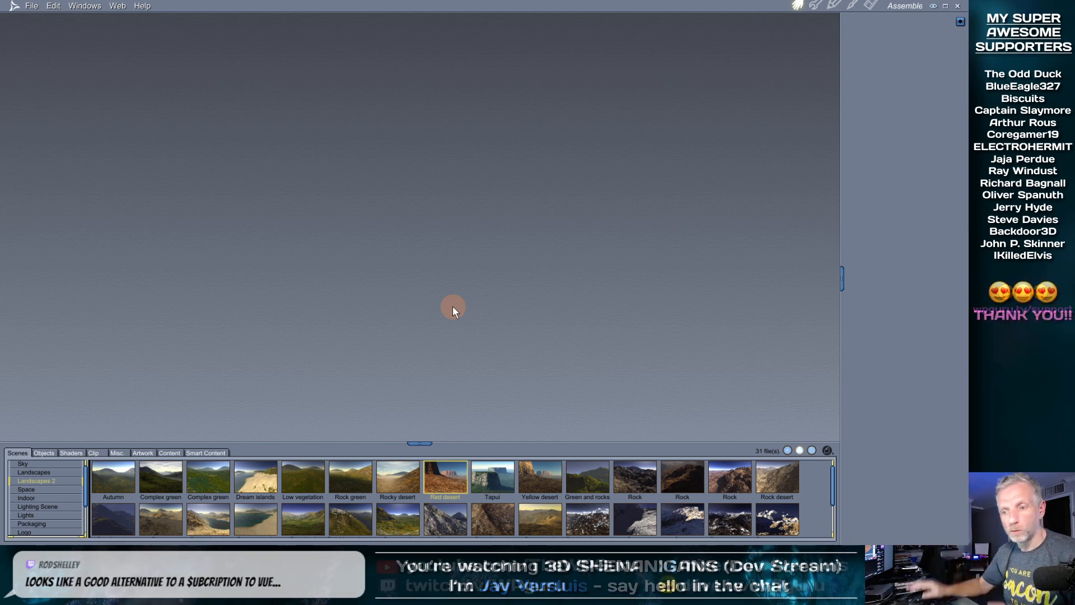
Browse the Space, Indoor, Lighting Scene and Packaging preset scenes in the enlarged browser, and open the Perfume scene from Packaging
{"action": "left_click_drag", "start_coordinate": [388, 444], "coordinate": [389, 363]}
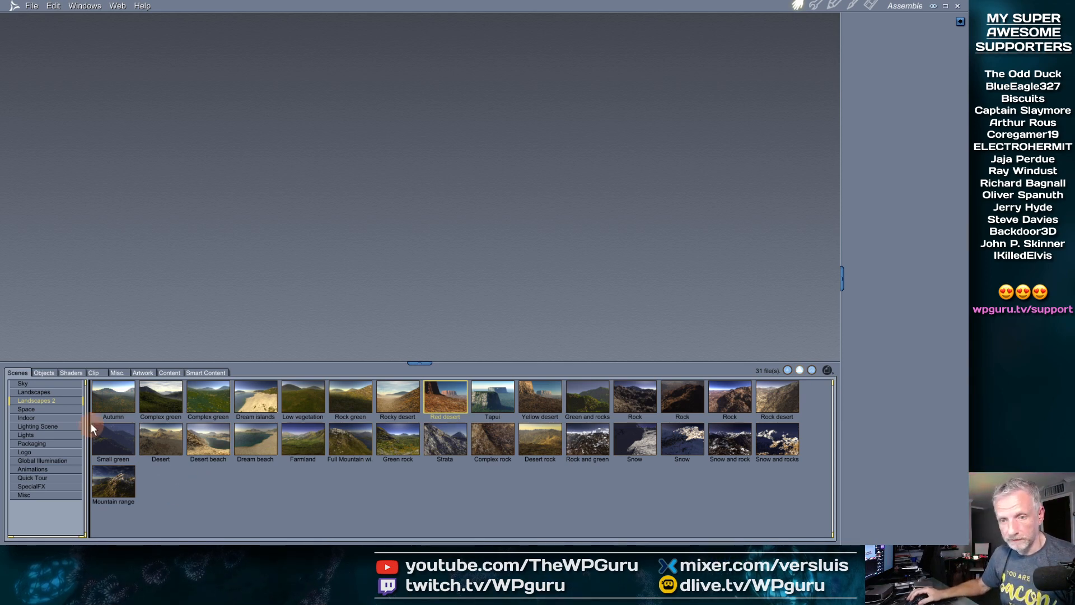
{"action": "left_click", "coordinate": [73, 410]}
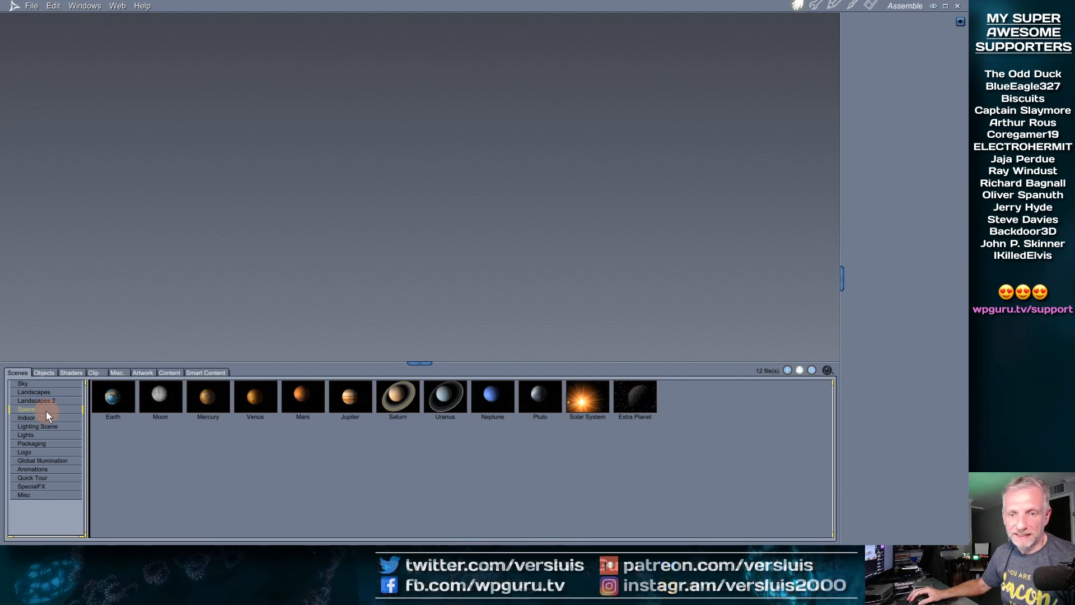
{"action": "left_click", "coordinate": [55, 418]}
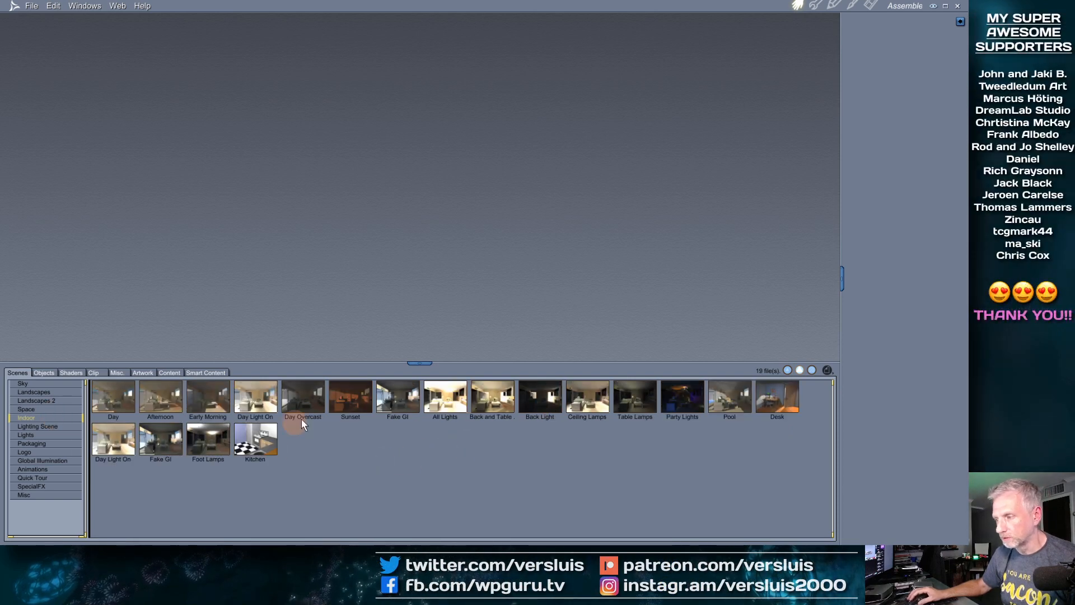
{"action": "left_click", "coordinate": [59, 428]}
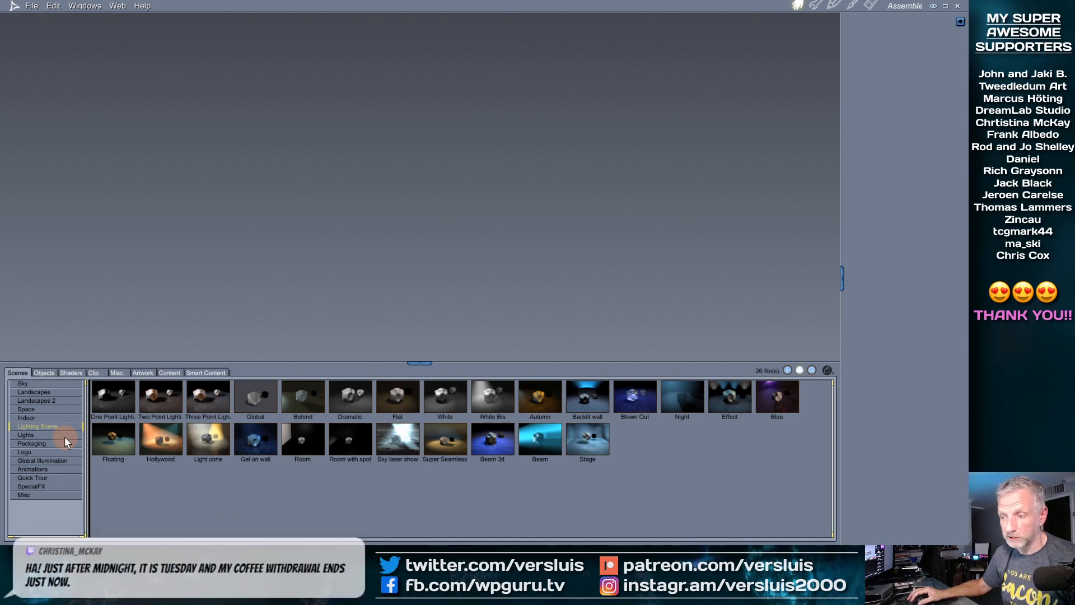
{"action": "left_click", "coordinate": [61, 436]}
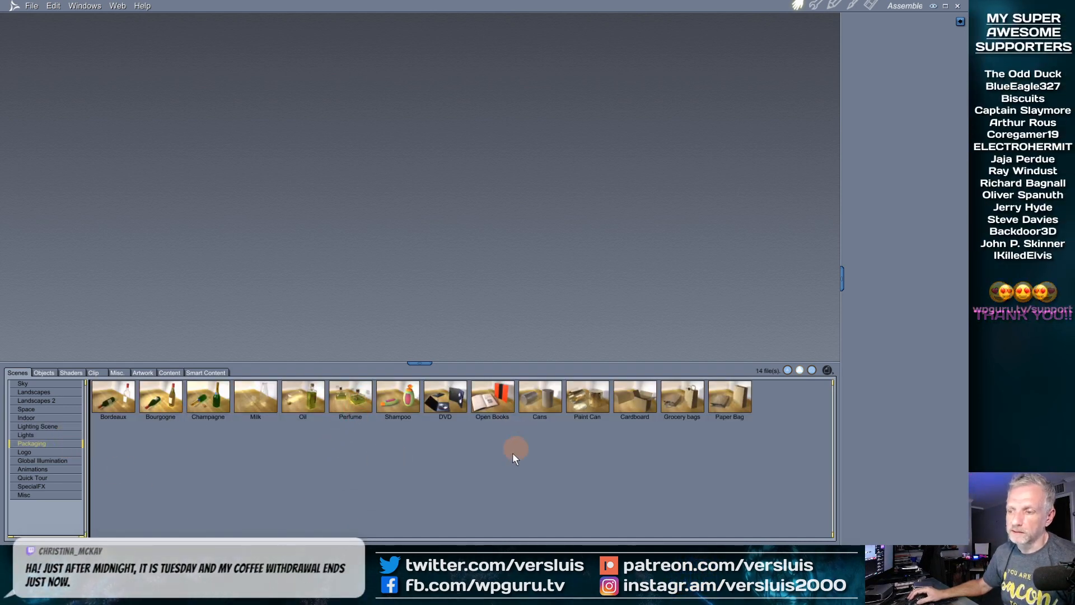
{"action": "double_click", "coordinate": [361, 398]}
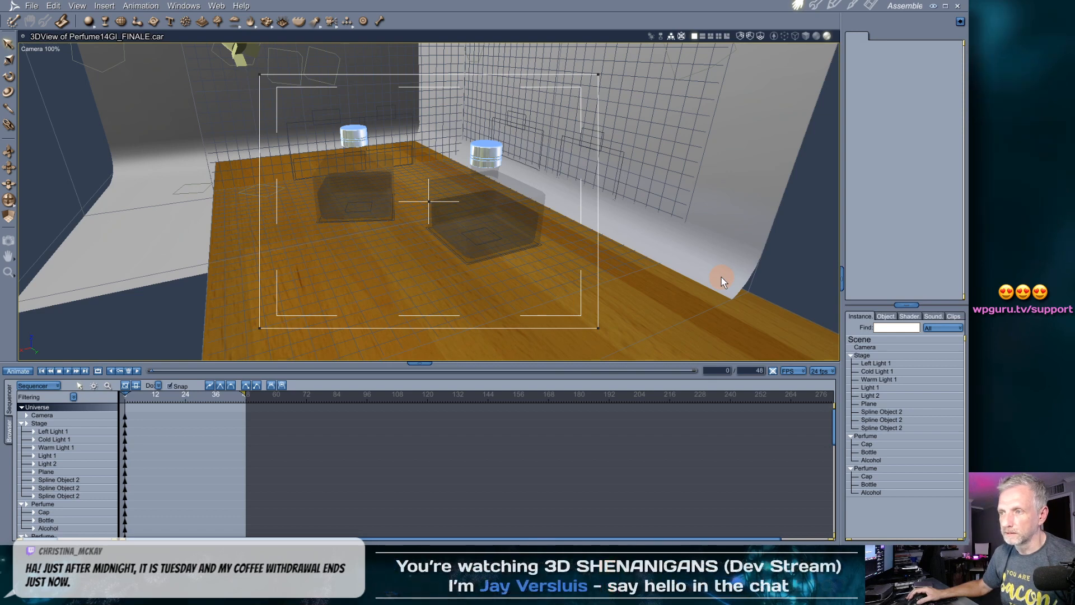
Render the perfume bottle scene, review its render settings, and close the rendered image without saving it
{"action": "key", "text": "ctrl+r"}
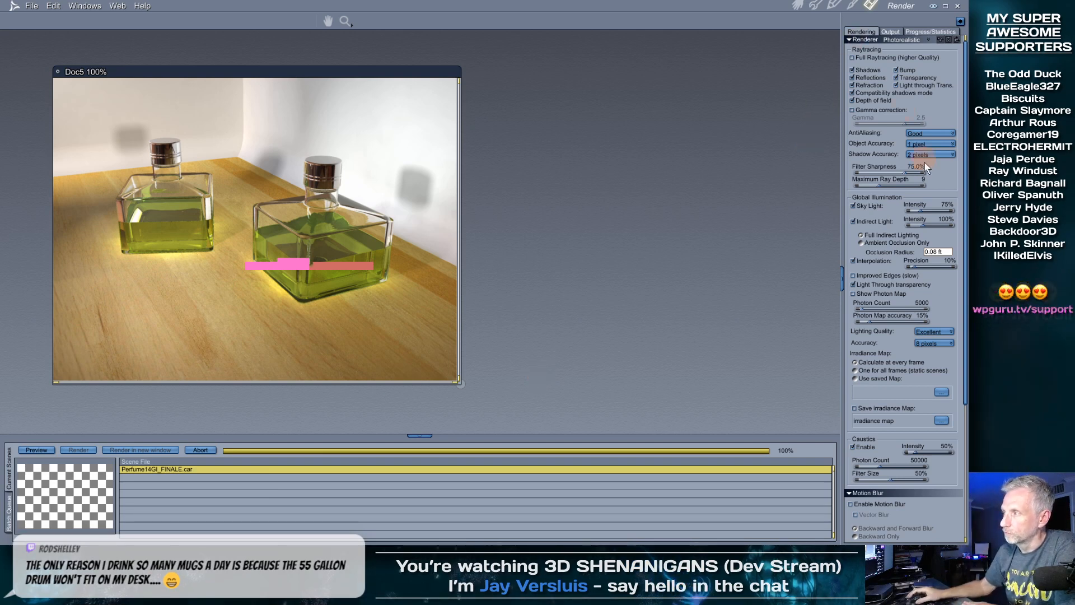
{"action": "left_click_drag", "start_coordinate": [967, 163], "coordinate": [963, 356]}
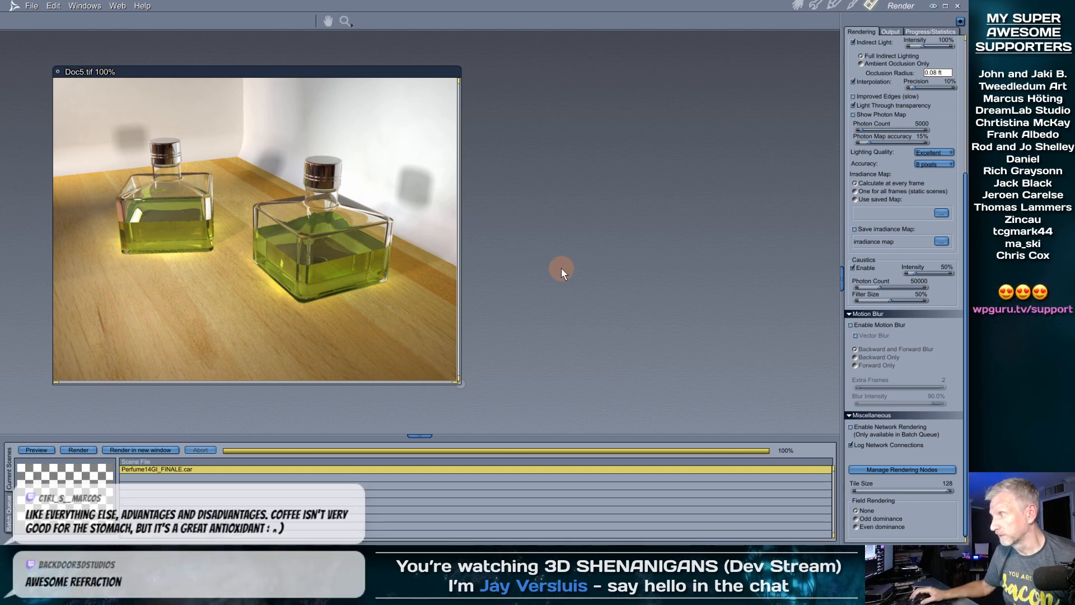
{"action": "left_click", "coordinate": [56, 71]}
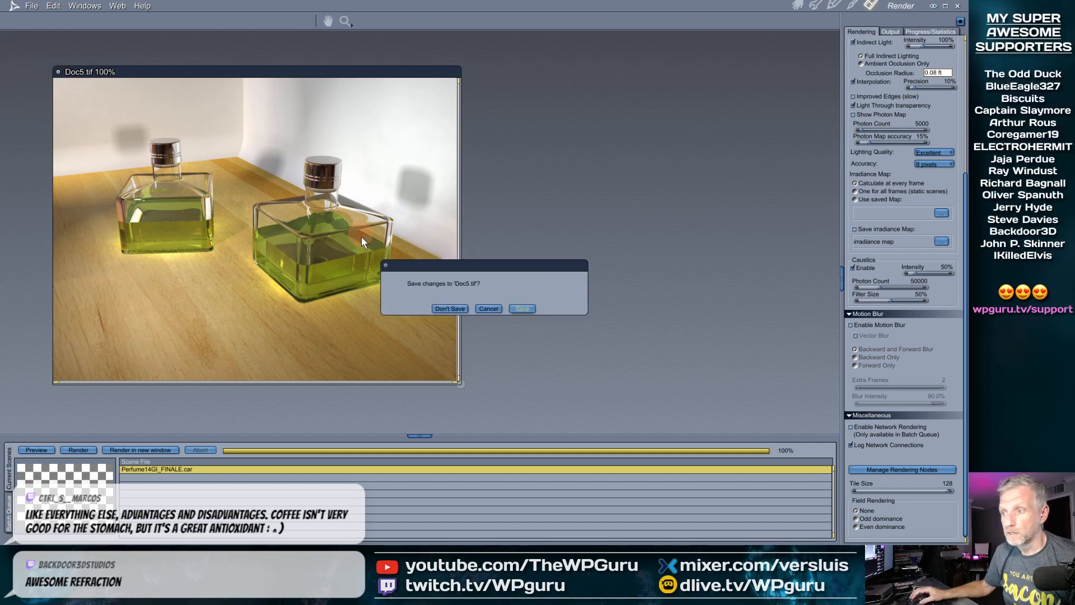
{"action": "left_click", "coordinate": [449, 308]}
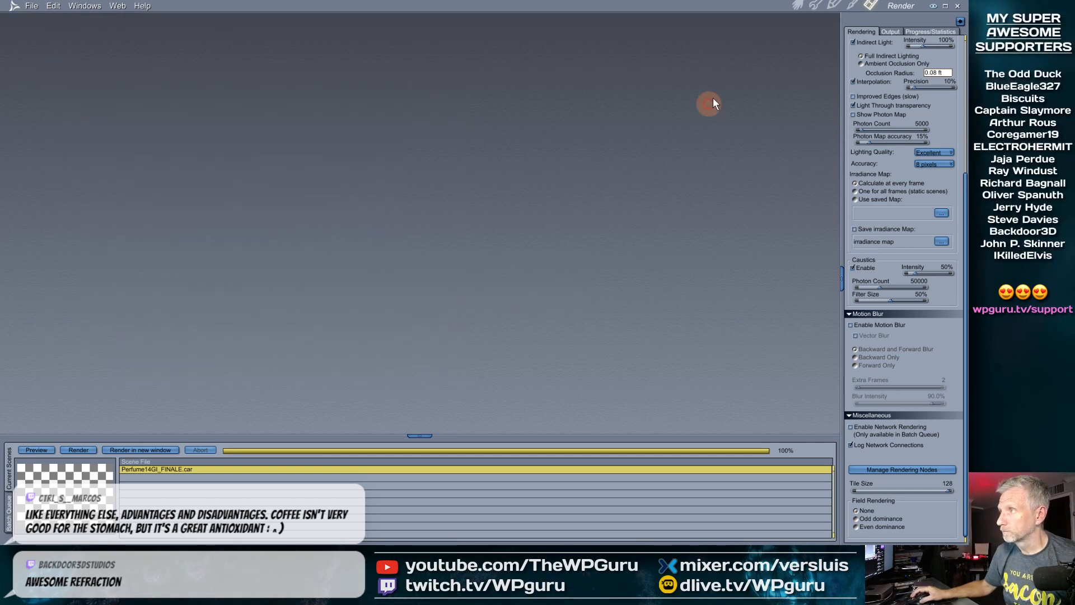
{"action": "left_click", "coordinate": [802, 5]}
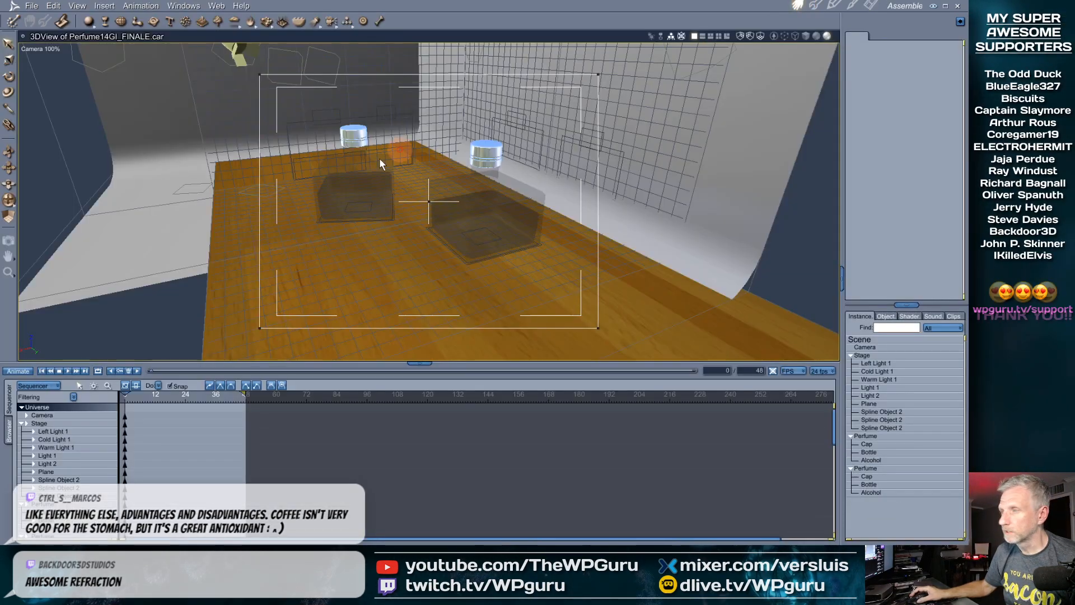
Show the preset scenes of the Logo category in the browser
{"action": "left_click", "coordinate": [9, 433]}
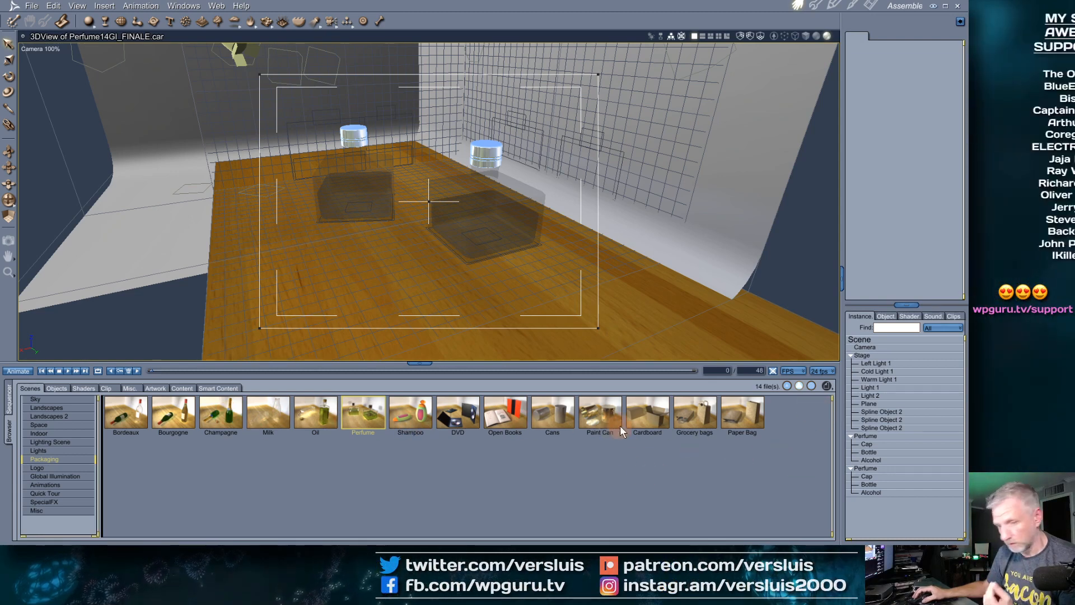
{"action": "left_click", "coordinate": [72, 466]}
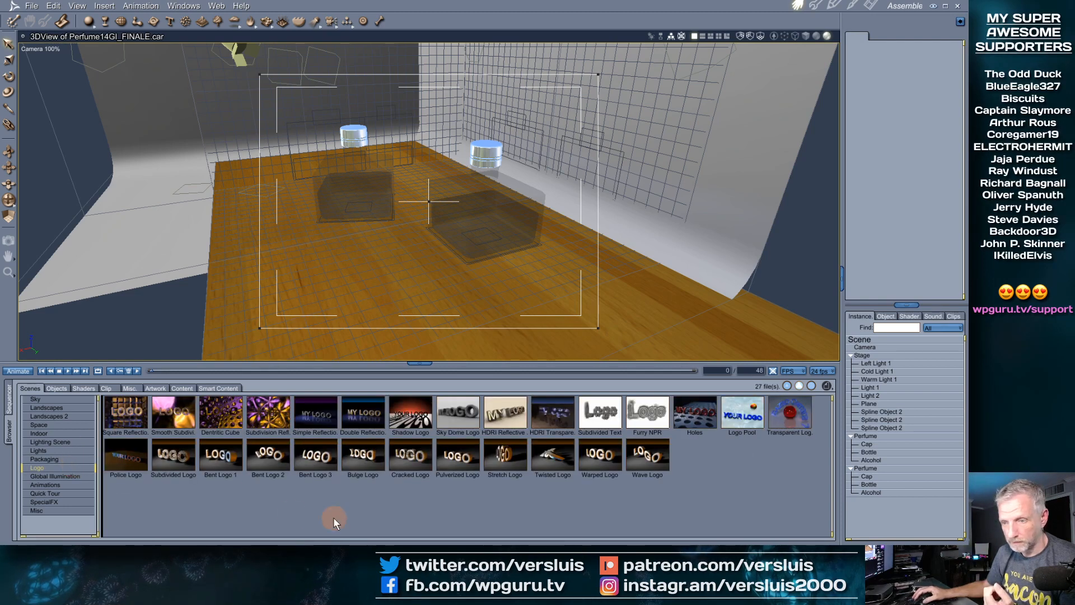
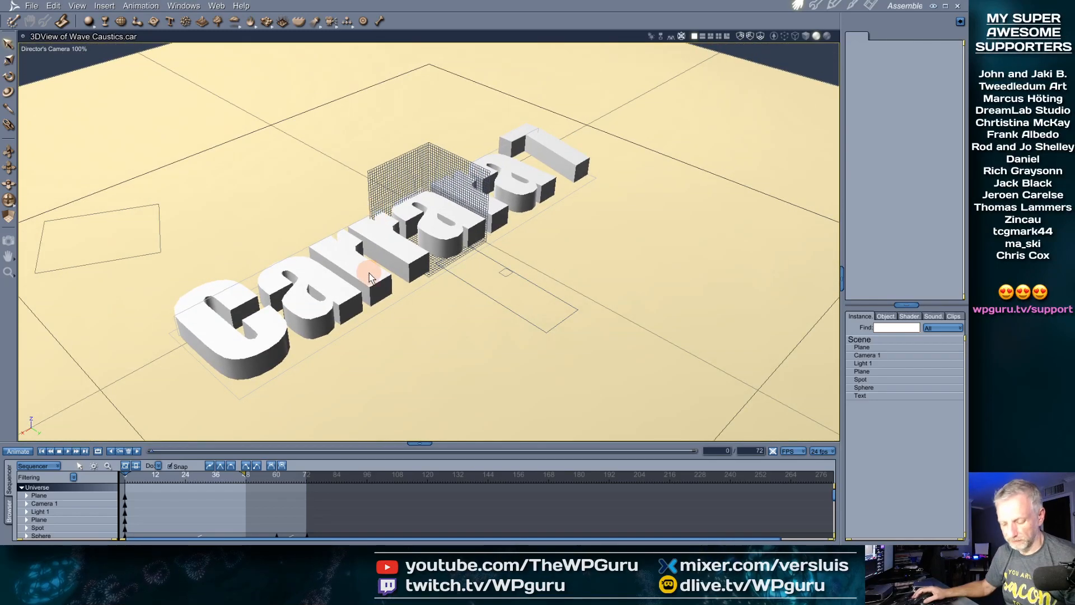
Inspect the 3D lettering in the Wave Caustics scene from other angles and select the Text object
{"action": "middle_click_drag", "start_coordinate": [370, 274], "coordinate": [374, 336]}
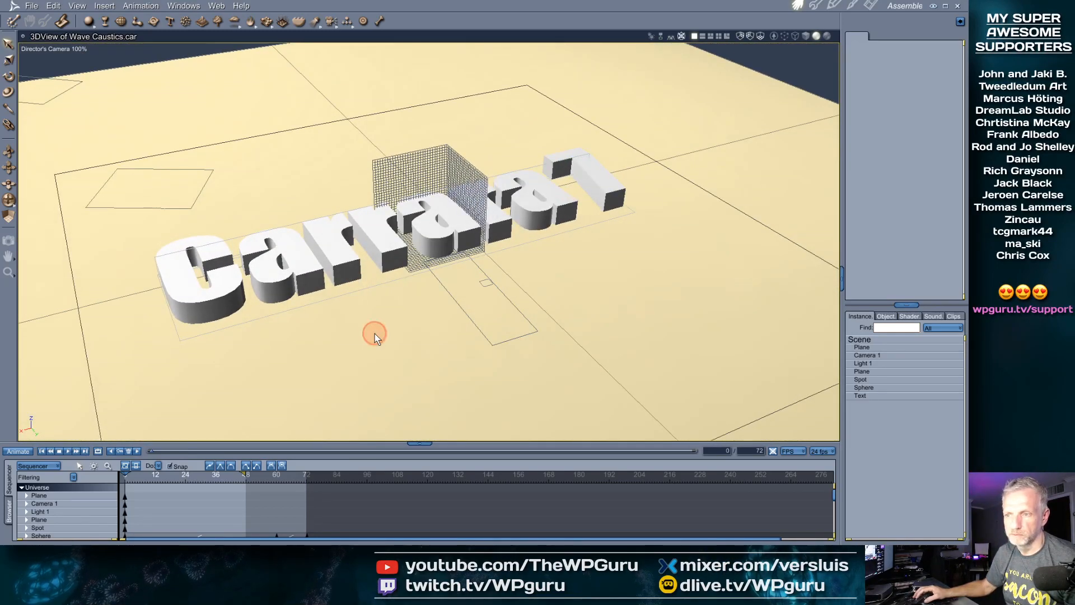
{"action": "left_click", "coordinate": [374, 336]}
{"action": "left_click", "coordinate": [340, 250]}
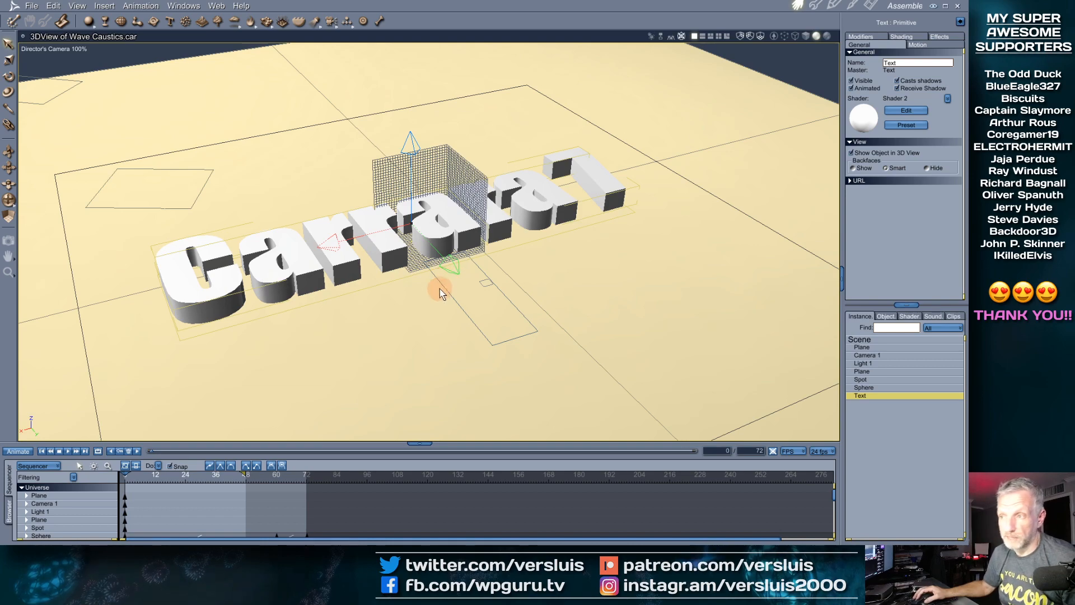
{"action": "mouse_move", "coordinate": [440, 289]}
{"action": "middle_mouse_down"}
{"action": "mouse_move", "coordinate": [423, 327]}
{"action": "mouse_move", "coordinate": [451, 284]}
{"action": "mouse_move", "coordinate": [439, 288]}
{"action": "middle_mouse_up"}
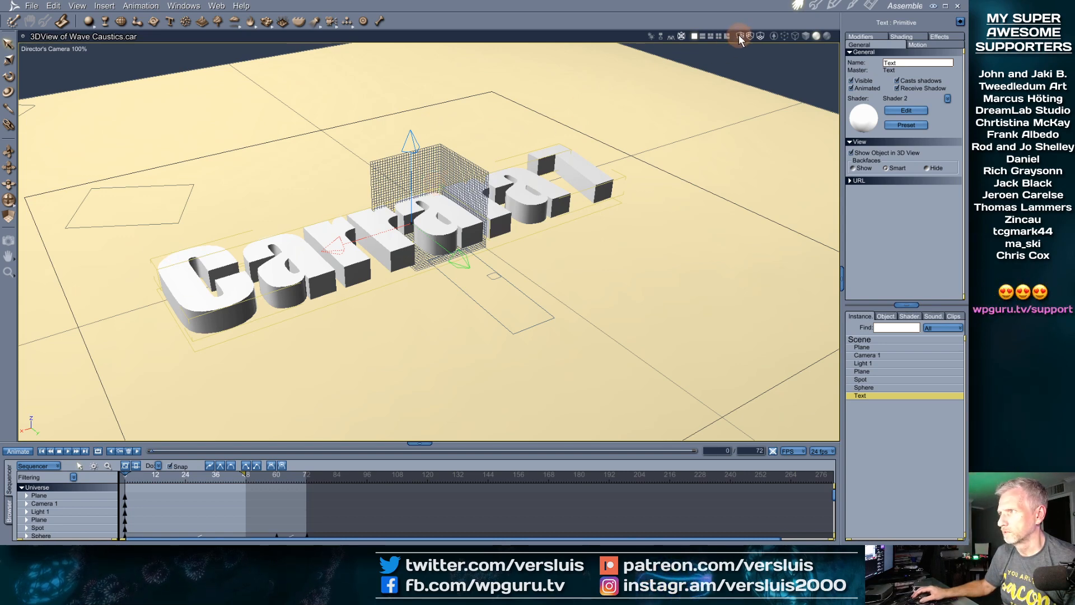
Inspect the whole Wave Caustics scene from farther out, selecting Camera 1 and the Spot light to see their placement
{"action": "left_click_drag", "start_coordinate": [738, 35], "coordinate": [430, 292]}
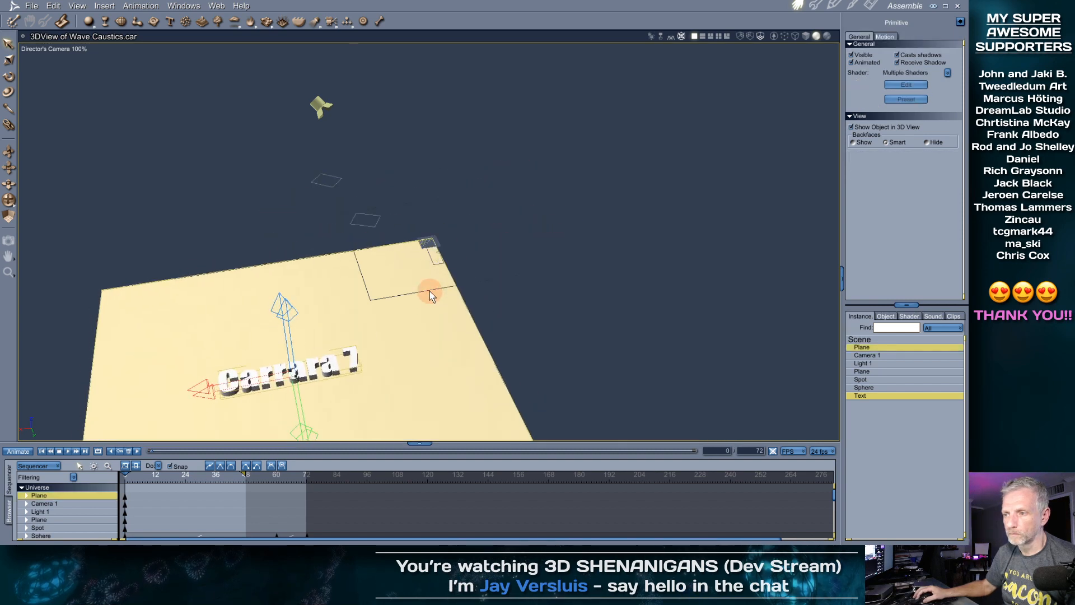
{"action": "key", "text": "ctrl+z"}
{"action": "middle_click_drag", "start_coordinate": [505, 202], "coordinate": [528, 257]}
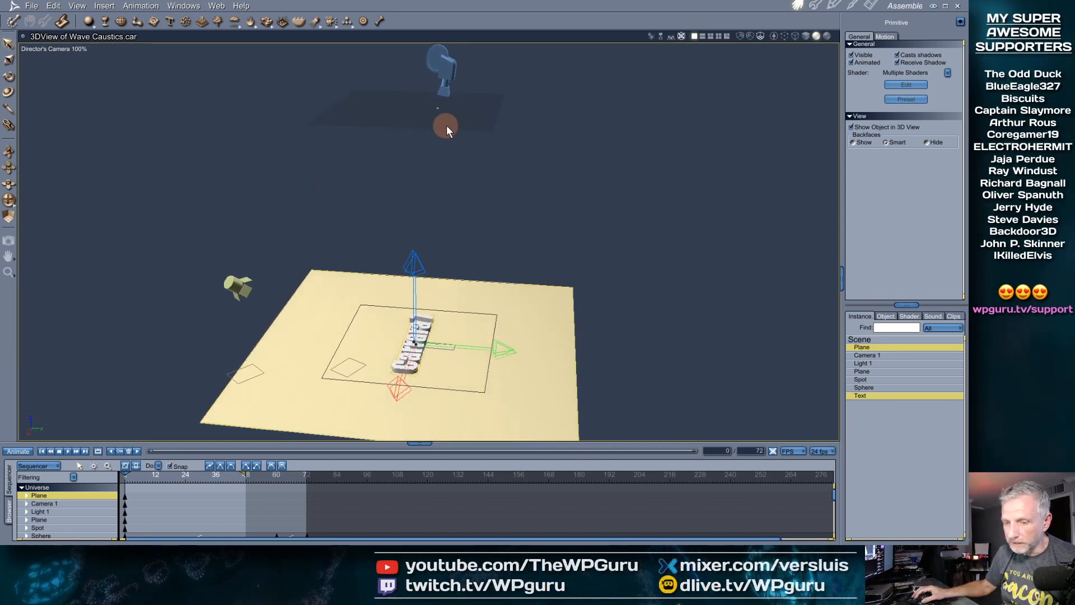
{"action": "left_click", "coordinate": [435, 108]}
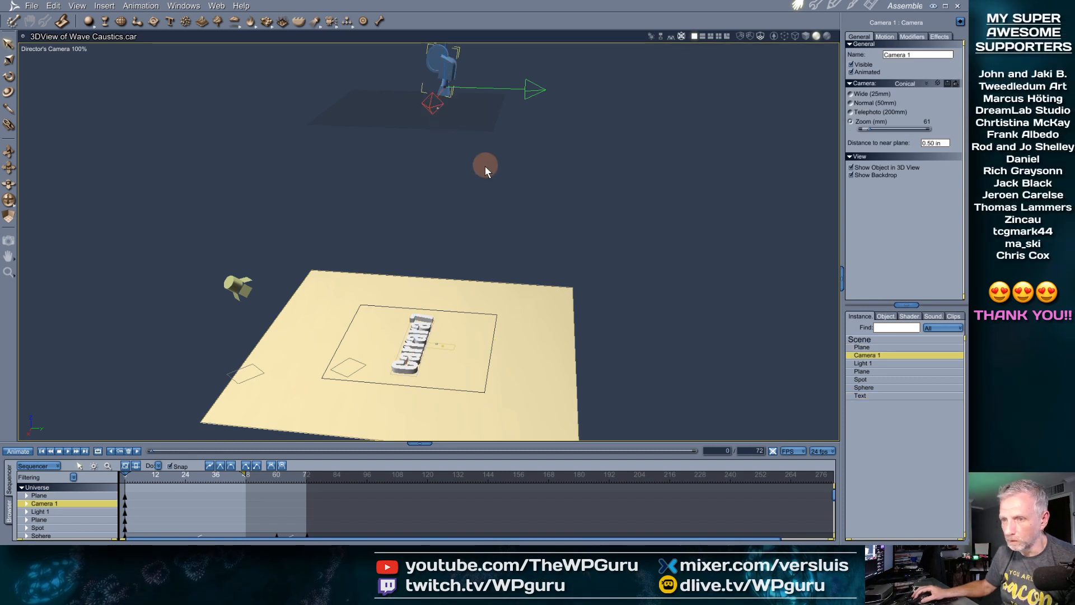
{"action": "middle_click_drag", "start_coordinate": [492, 175], "coordinate": [464, 189]}
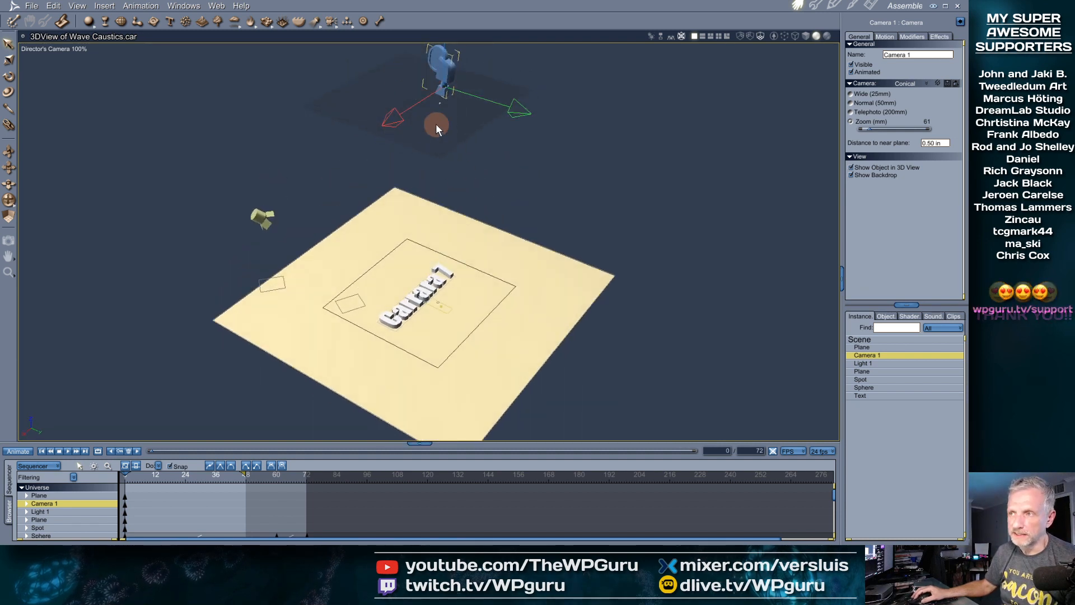
{"action": "middle_click_drag", "start_coordinate": [436, 123], "coordinate": [440, 169]}
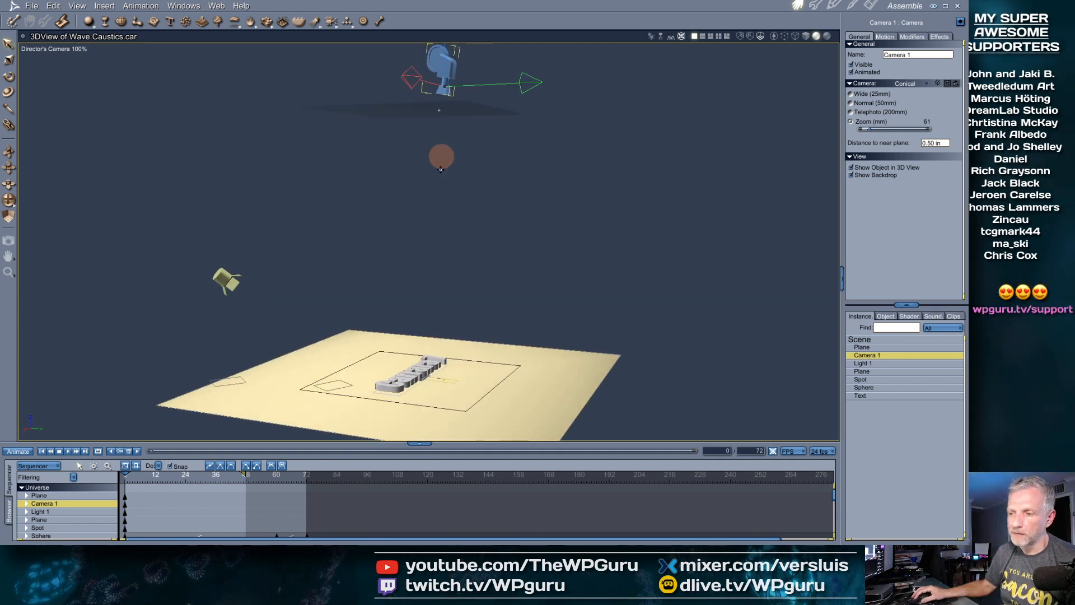
{"action": "left_click", "coordinate": [226, 279]}
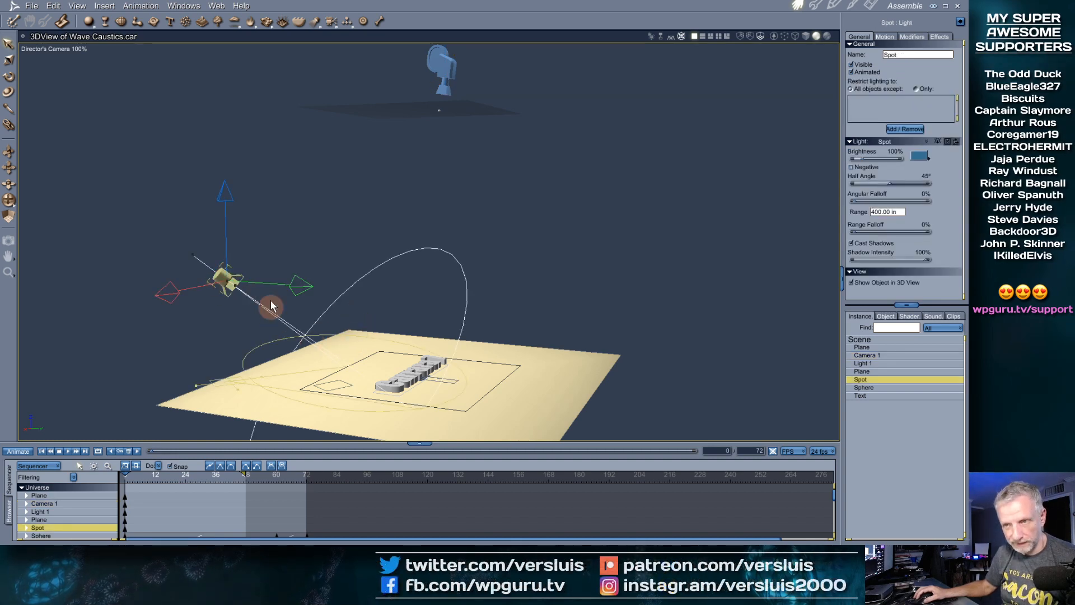
{"action": "mouse_move", "coordinate": [487, 395]}
{"action": "middle_mouse_down"}
{"action": "mouse_move", "coordinate": [451, 406]}
{"action": "mouse_move", "coordinate": [480, 398]}
{"action": "middle_mouse_up"}
In the Render room, unlock the output proportions and set the image size to 1280 by 720 pixels
{"action": "left_click", "coordinate": [871, 6]}
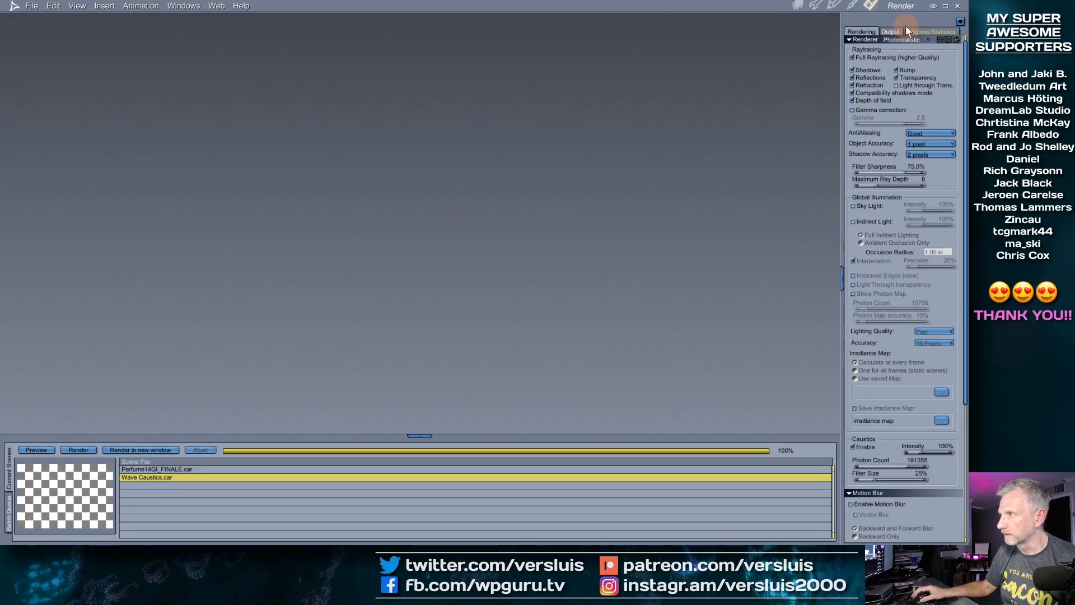
{"action": "left_click", "coordinate": [890, 32]}
{"action": "left_click", "coordinate": [850, 76]}
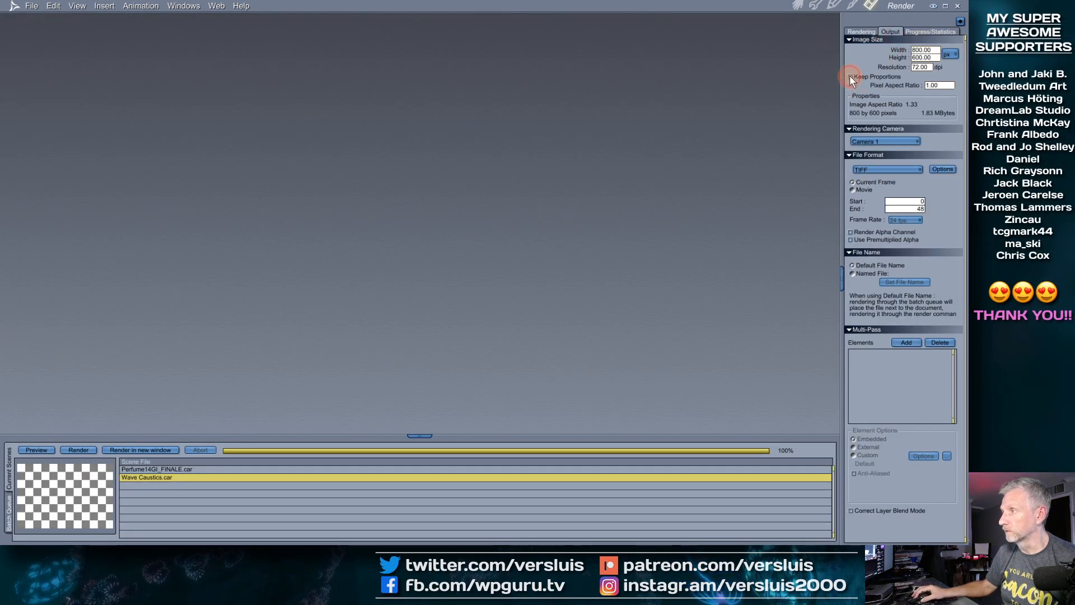
{"action": "left_click", "coordinate": [903, 50]}
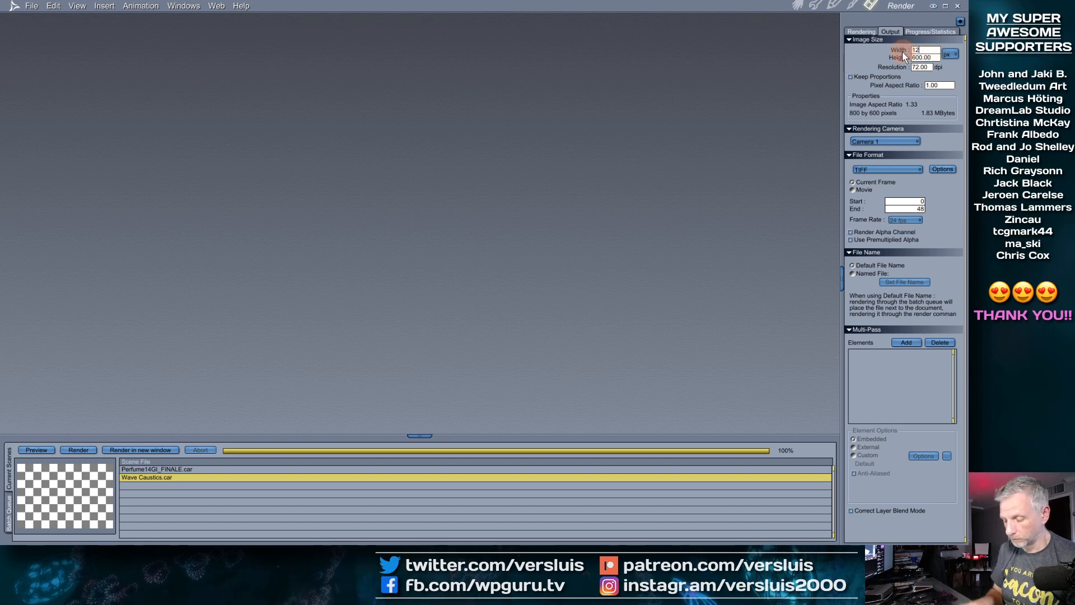
{"action": "type", "text": "1280"}
{"action": "key", "text": "Tab"}
{"action": "type", "text": "720"}
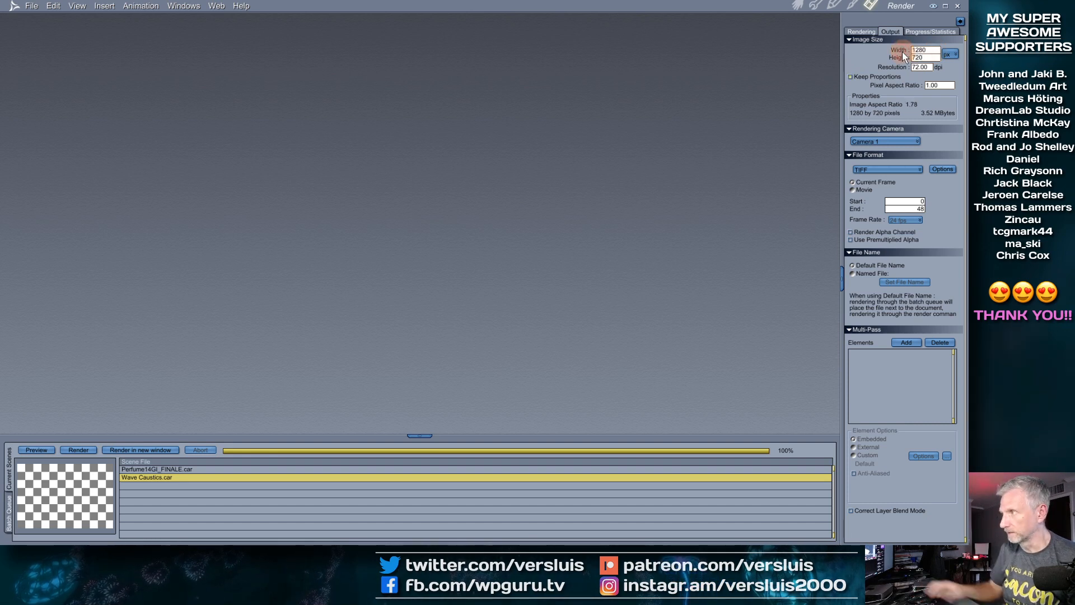
{"action": "key", "text": "Return"}
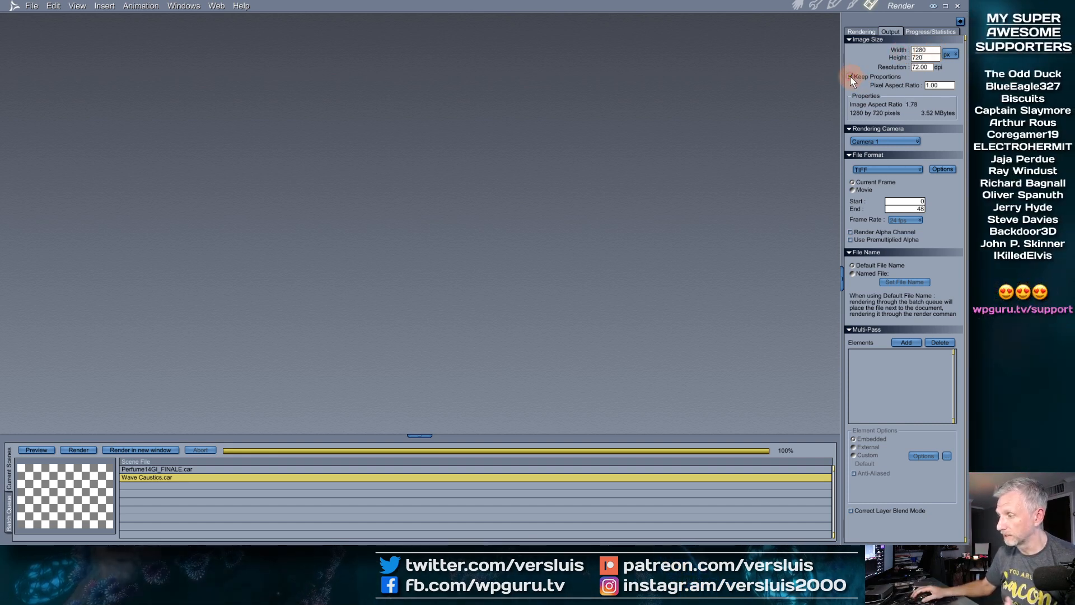
Set the render tile size to 16 in the rendering settings
{"action": "left_click", "coordinate": [859, 31]}
{"action": "scroll", "coordinate": [908, 187], "scroll_direction": "down", "scroll_amount": 5}
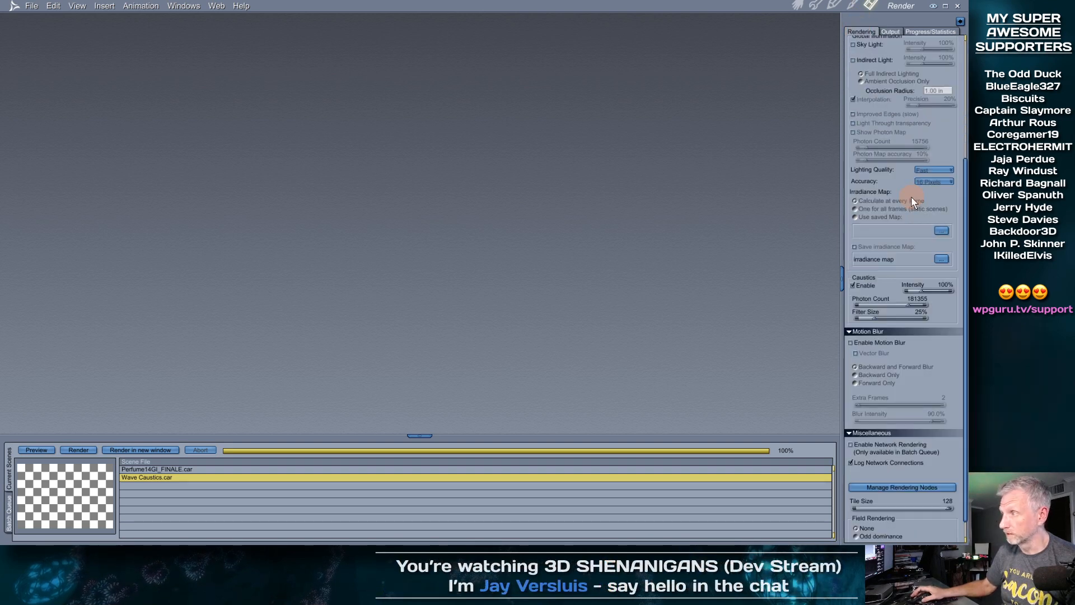
{"action": "left_click", "coordinate": [948, 487]}
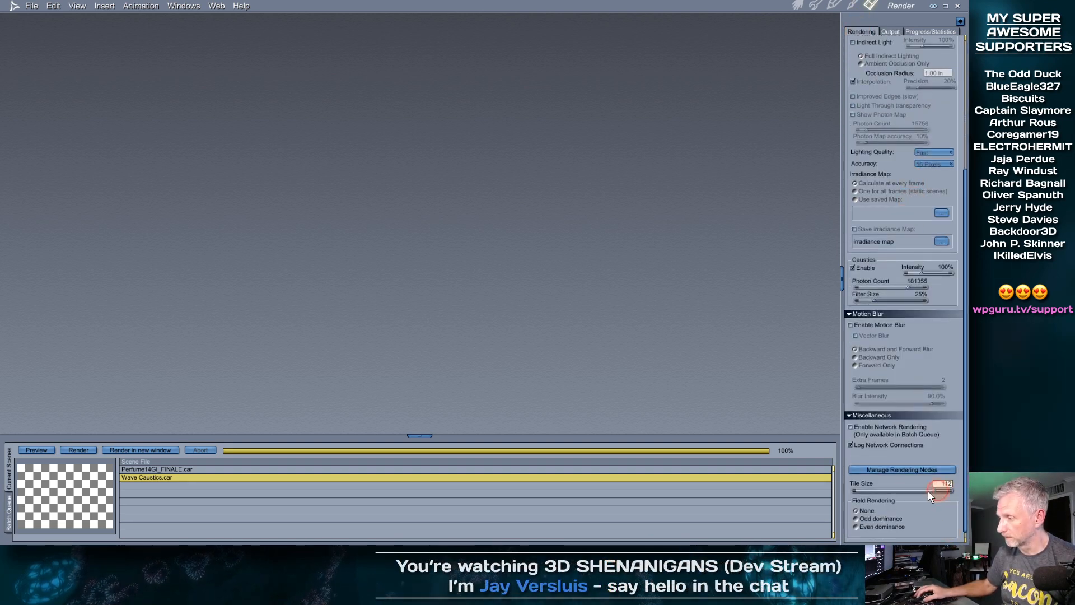
{"action": "type", "text": "16"}
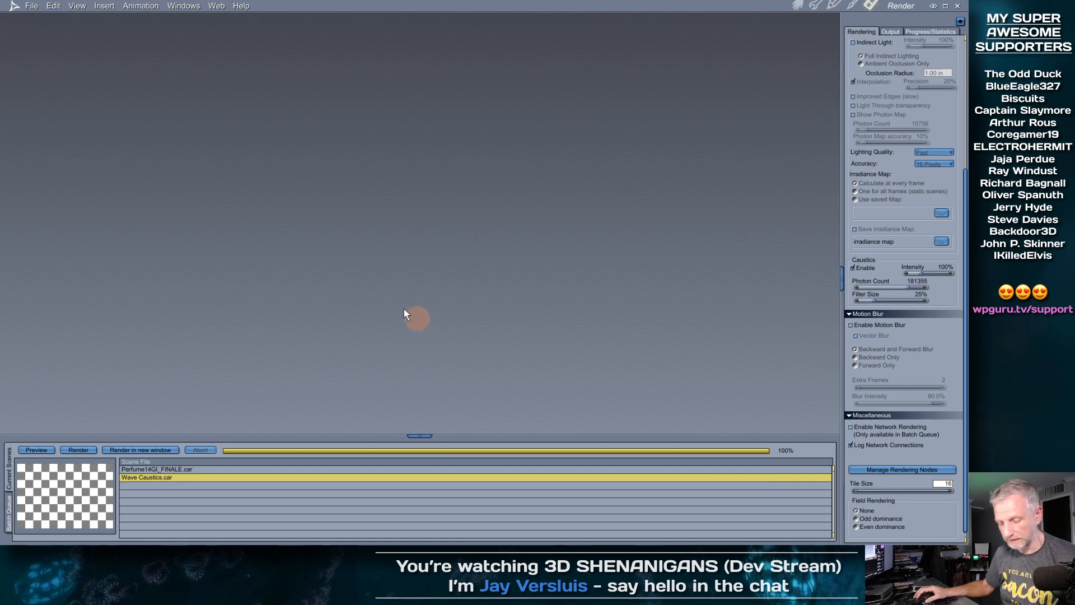
Render the Wave Caustics scene and enlarge the render window and its workspace to show the whole image
{"action": "key", "text": "ctrl+r"}
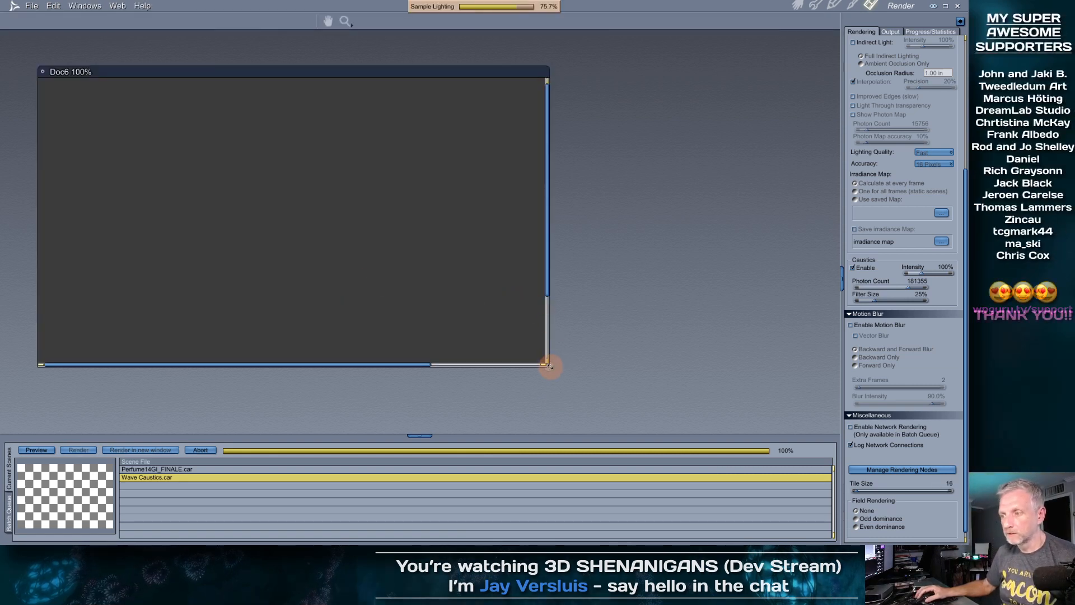
{"action": "left_click_drag", "start_coordinate": [547, 364], "coordinate": [713, 433]}
{"action": "left_click_drag", "start_coordinate": [623, 72], "coordinate": [620, 53]}
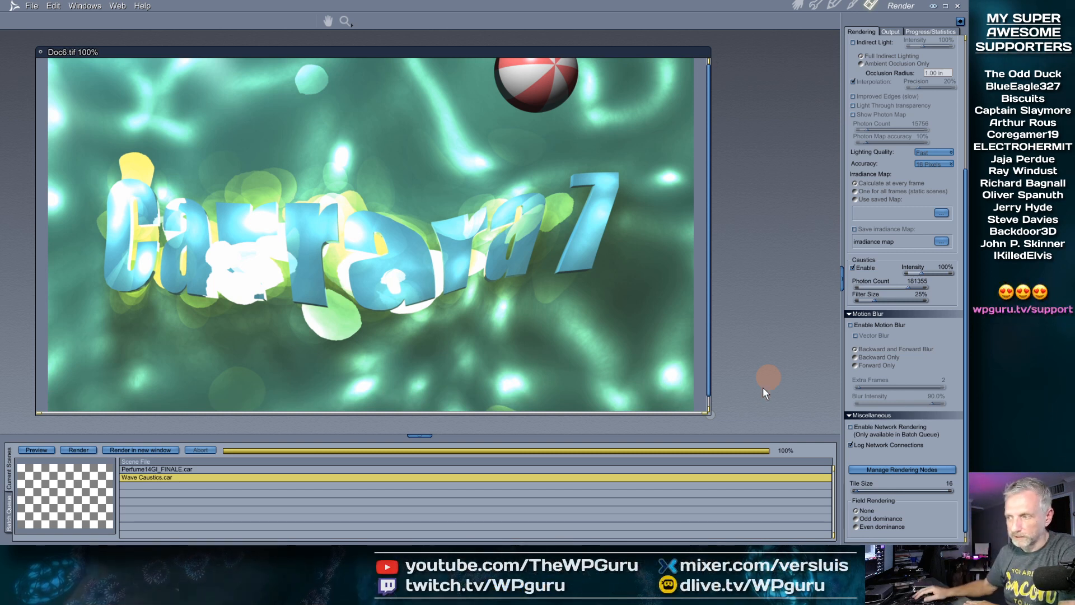
{"action": "left_click_drag", "start_coordinate": [476, 437], "coordinate": [542, 469]}
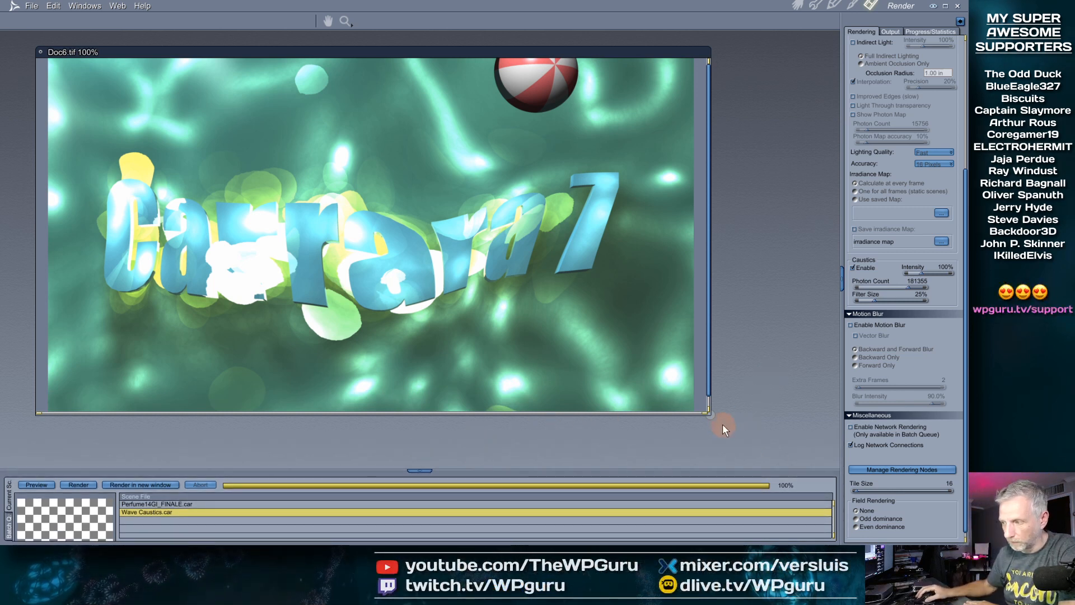
{"action": "left_click_drag", "start_coordinate": [710, 416], "coordinate": [717, 445]}
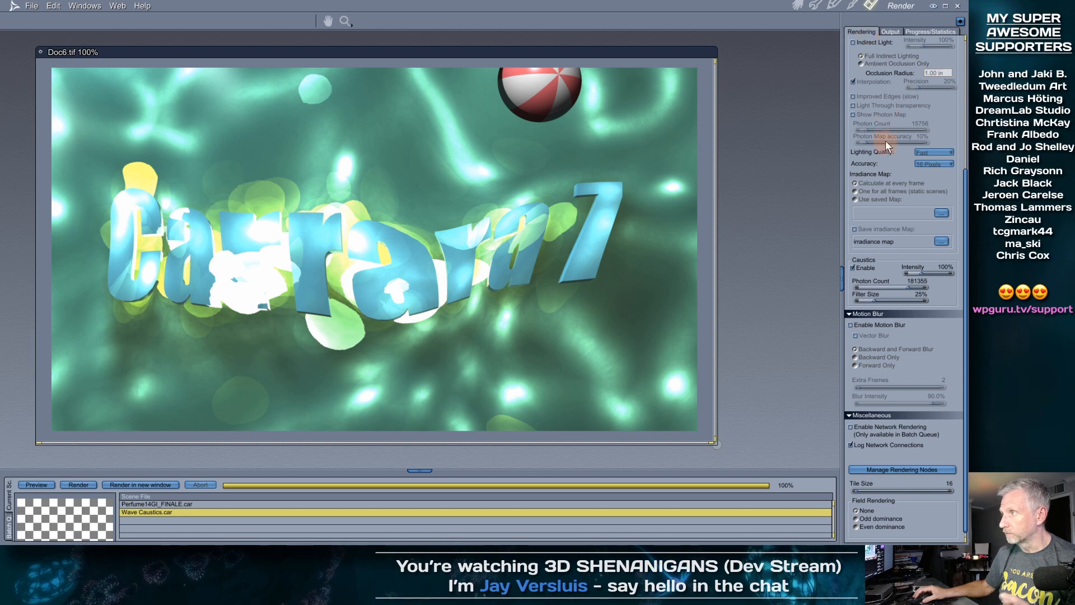
Review the photorealistic renderer settings, disable caustics and render the lettering again
{"action": "scroll", "coordinate": [919, 266], "scroll_direction": "up", "scroll_amount": 5}
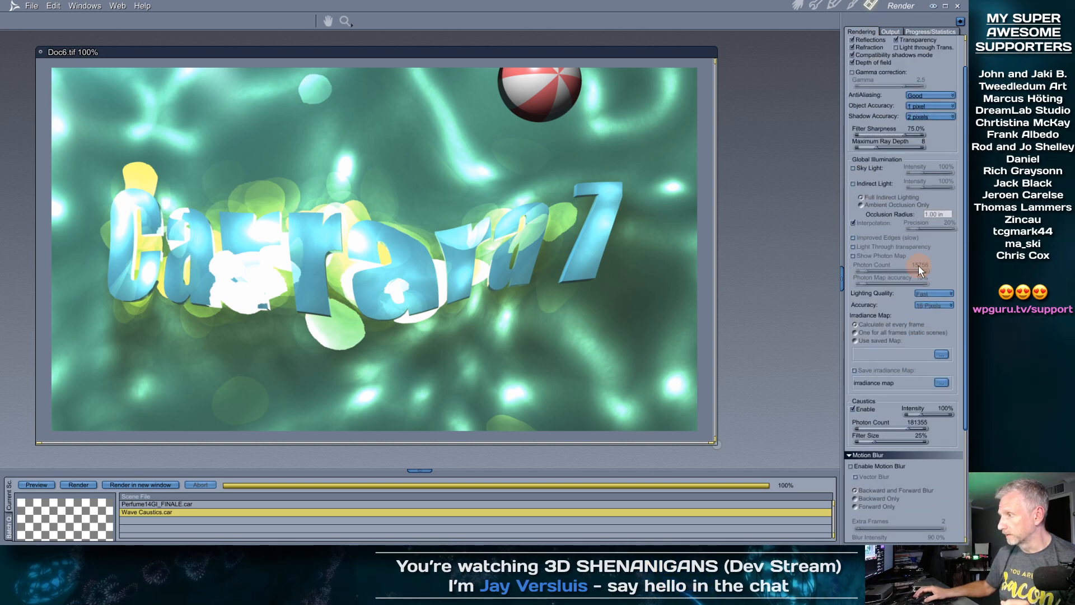
{"action": "scroll", "coordinate": [918, 265], "scroll_direction": "up", "scroll_amount": 2}
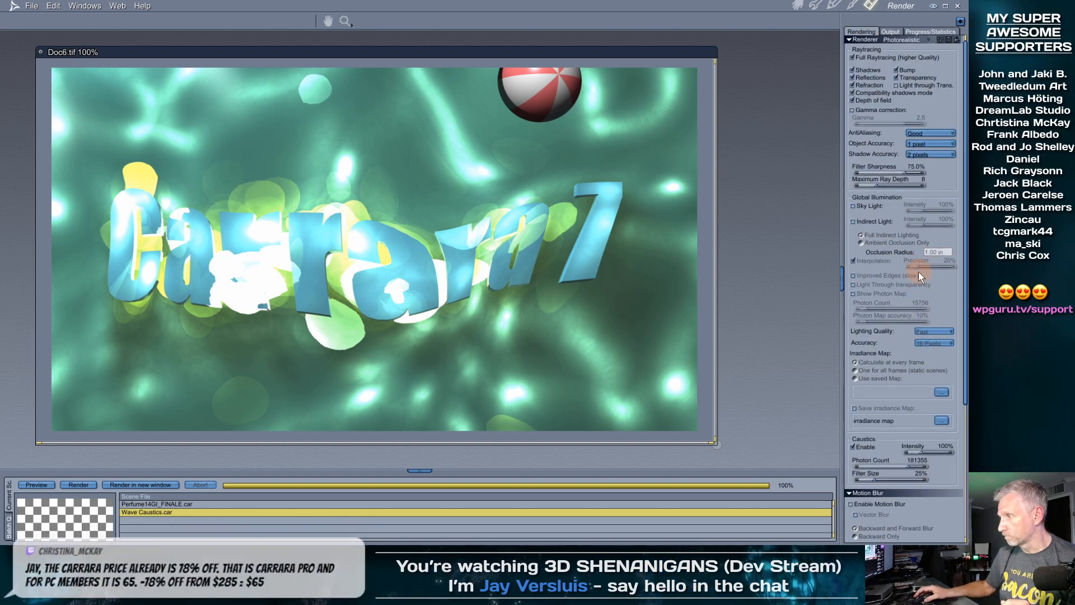
{"action": "scroll", "coordinate": [896, 233], "scroll_direction": "down", "scroll_amount": 5}
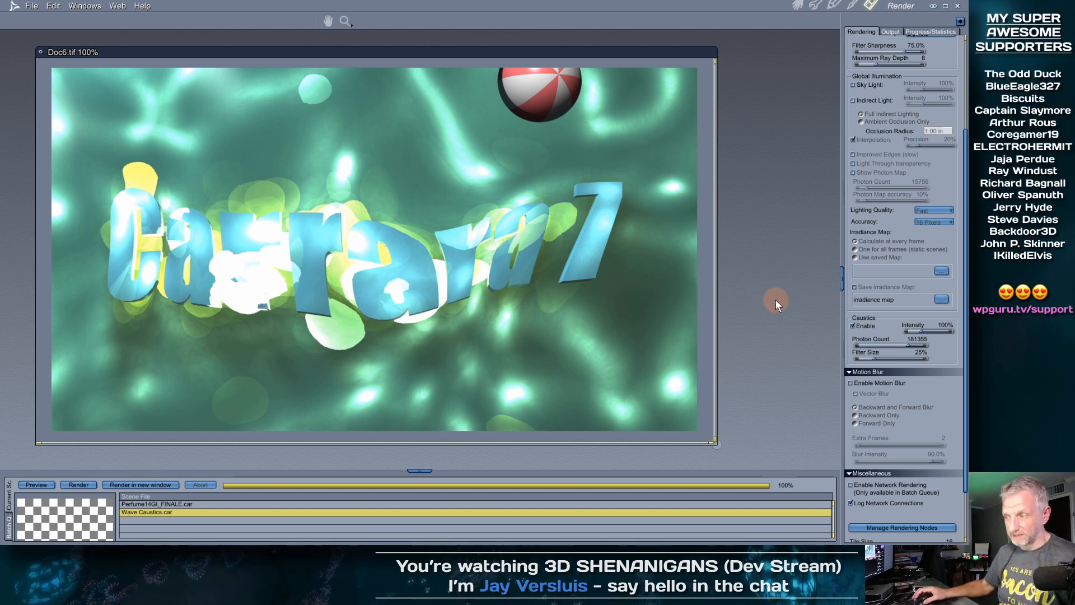
{"action": "left_click", "coordinate": [853, 325]}
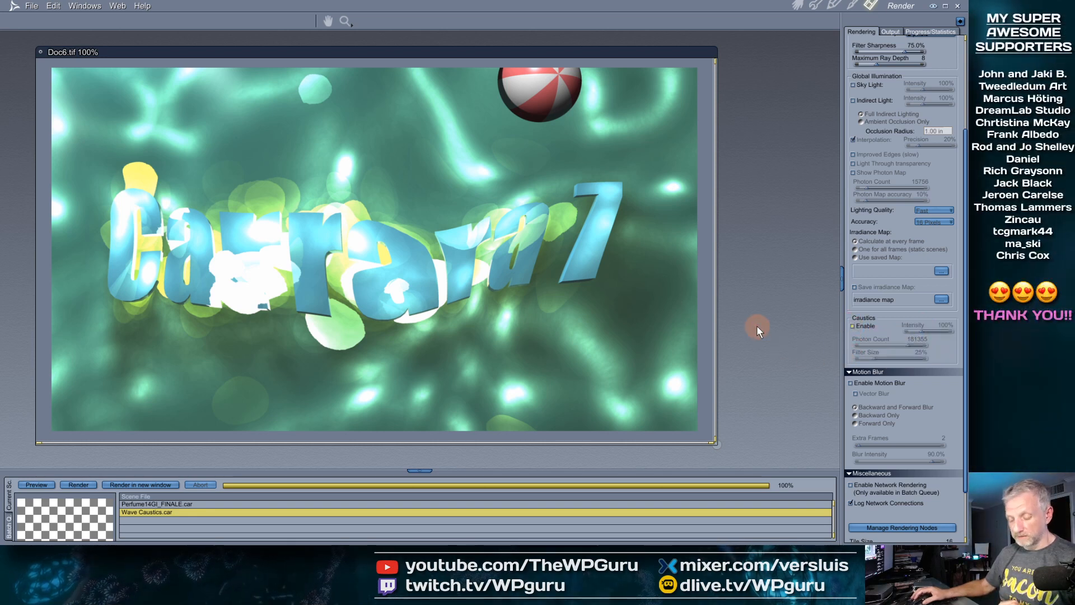
{"action": "key", "text": "ctrl+r"}
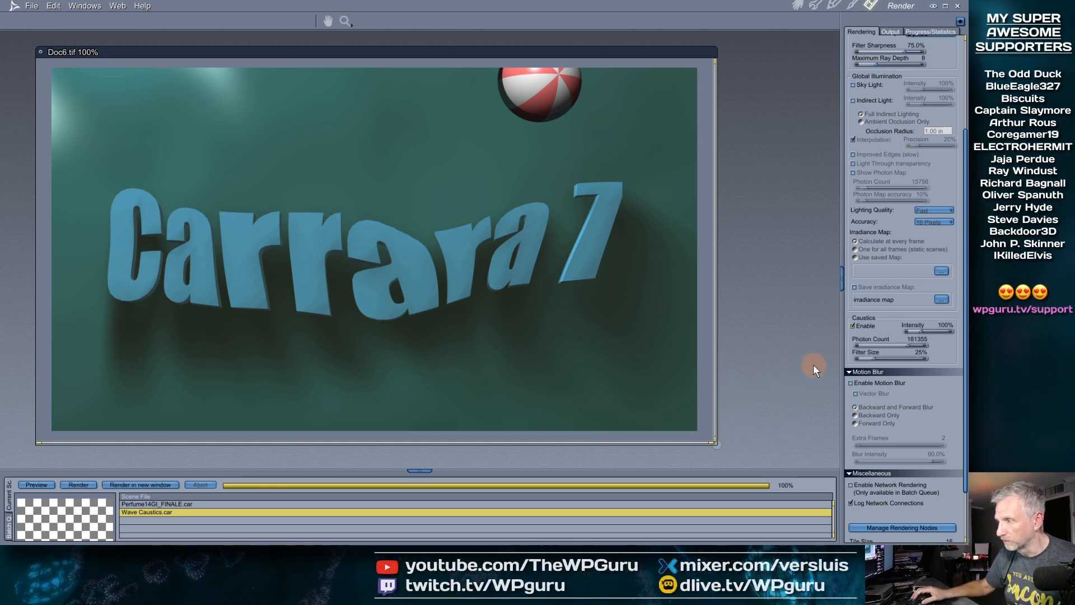
Re-enable caustics and render the lettering again for comparison
{"action": "left_click", "coordinate": [853, 326]}
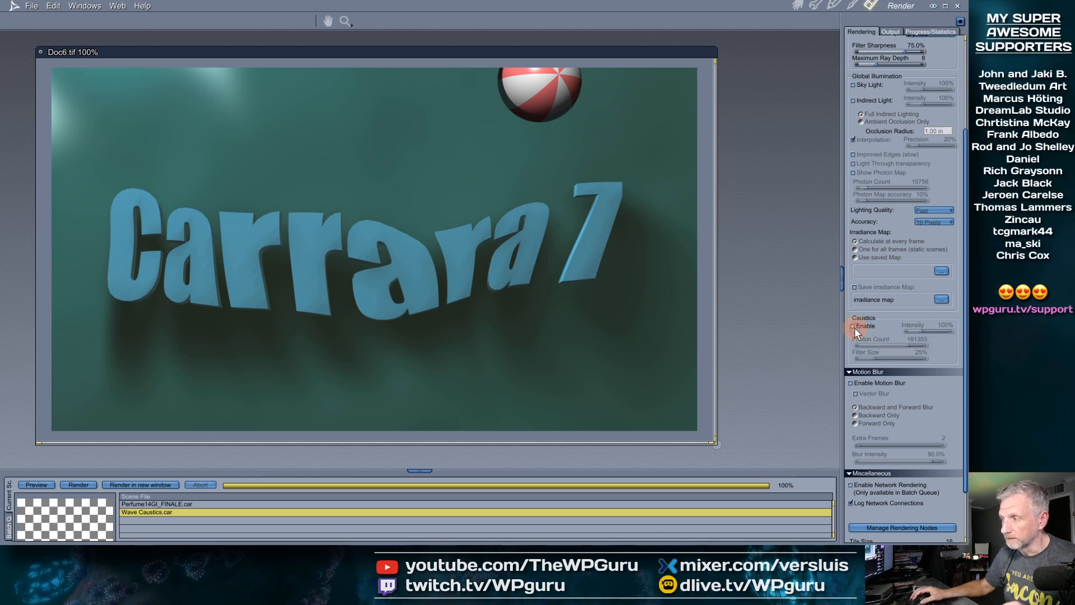
{"action": "left_click", "coordinate": [853, 326]}
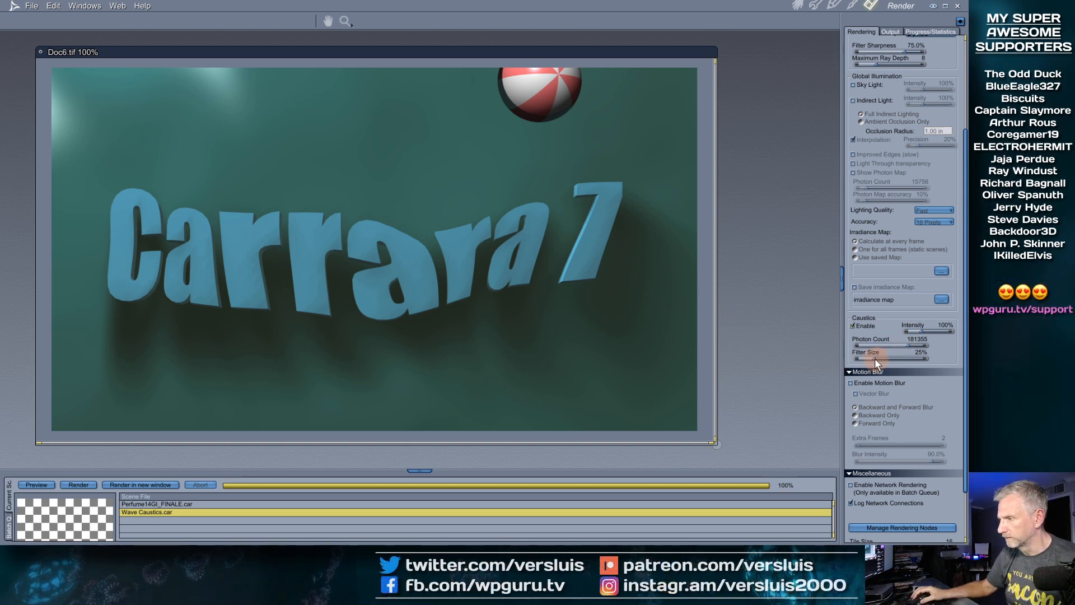
{"action": "key", "text": "ctrl+r"}
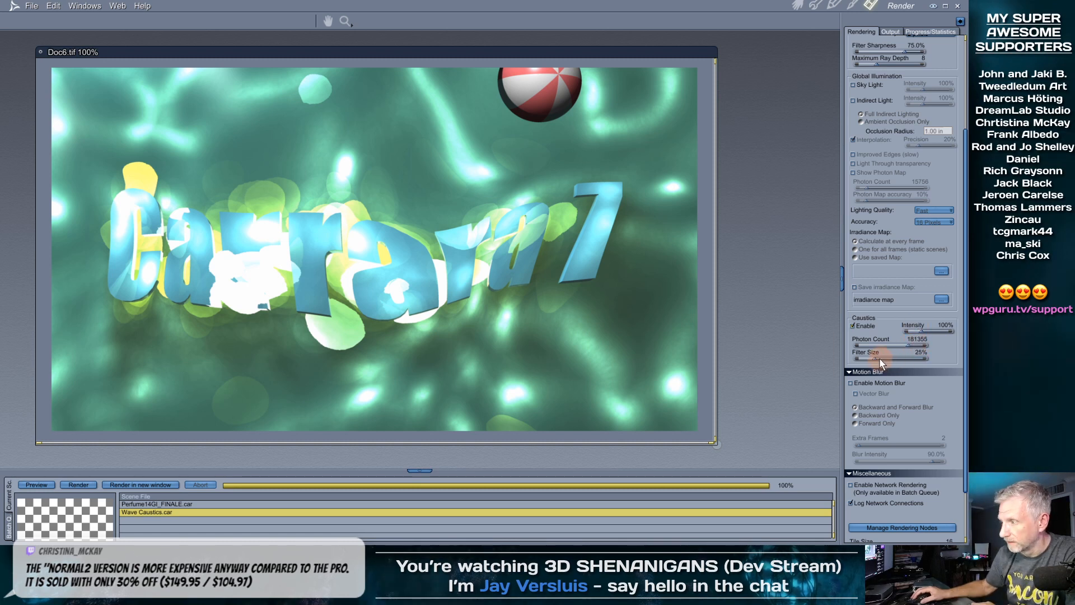
Compare renders of the lettering at several caustics filter sizes, including 5% and 100%, ending with 30%
{"action": "left_click_drag", "start_coordinate": [876, 358], "coordinate": [891, 357]}
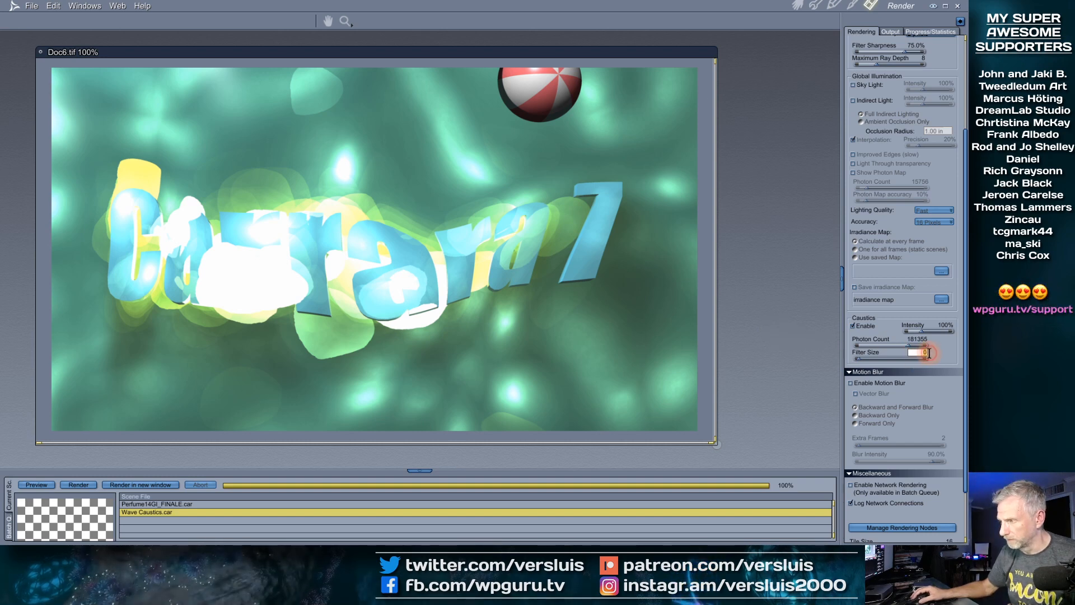
{"action": "type", "text": "5"}
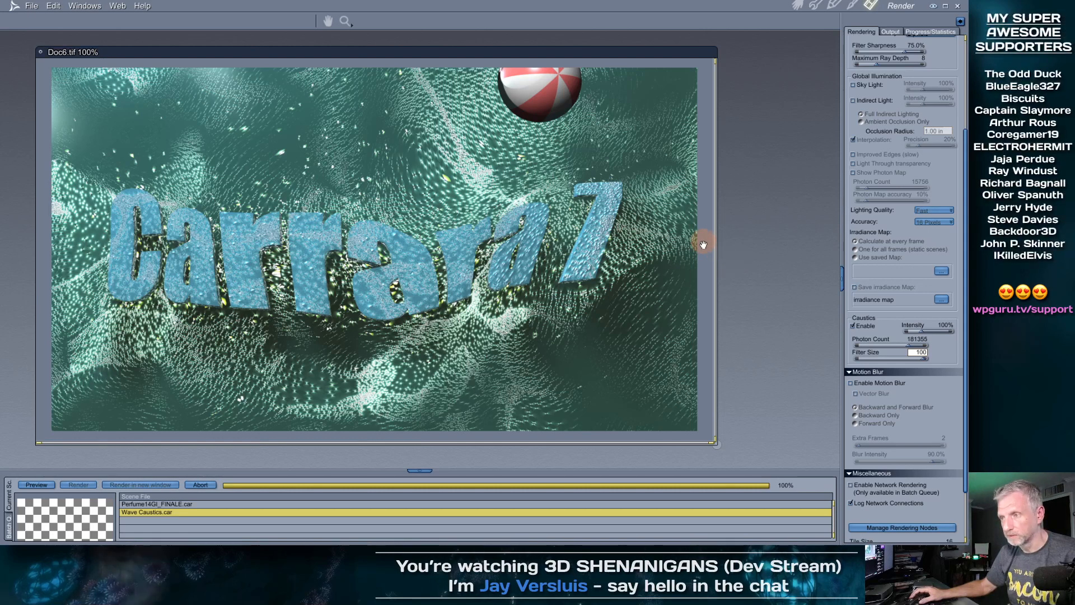
{"action": "key", "text": "ctrl+r"}
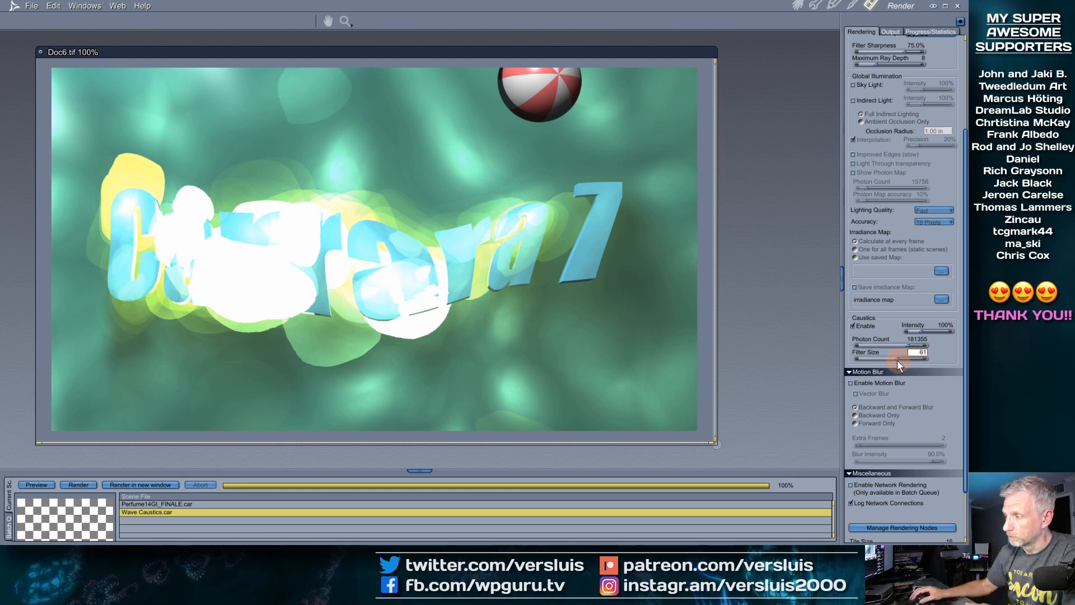
{"action": "left_click_drag", "start_coordinate": [898, 361], "coordinate": [880, 362]}
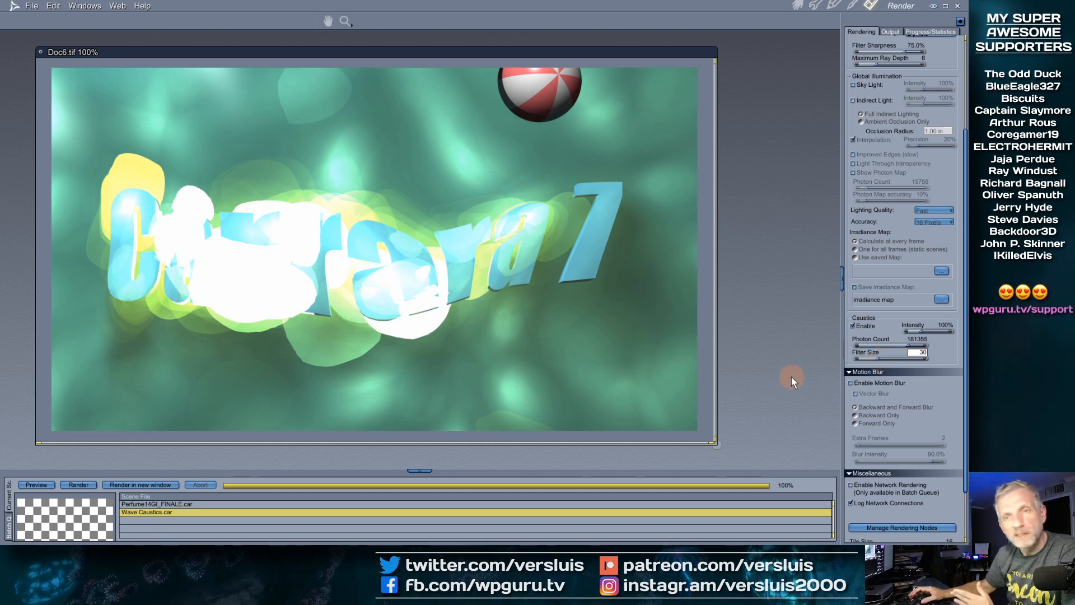
{"action": "key", "text": "ctrl+r"}
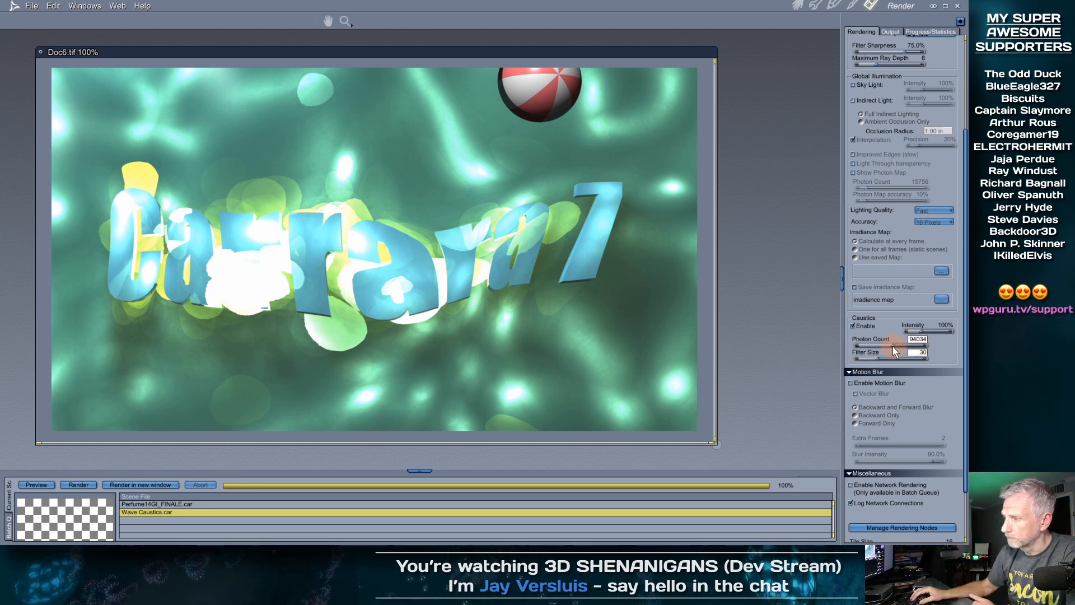
Lower the caustics photon count in stages to 13144, rendering the lettering at each stage
{"action": "left_click_drag", "start_coordinate": [890, 346], "coordinate": [885, 346]}
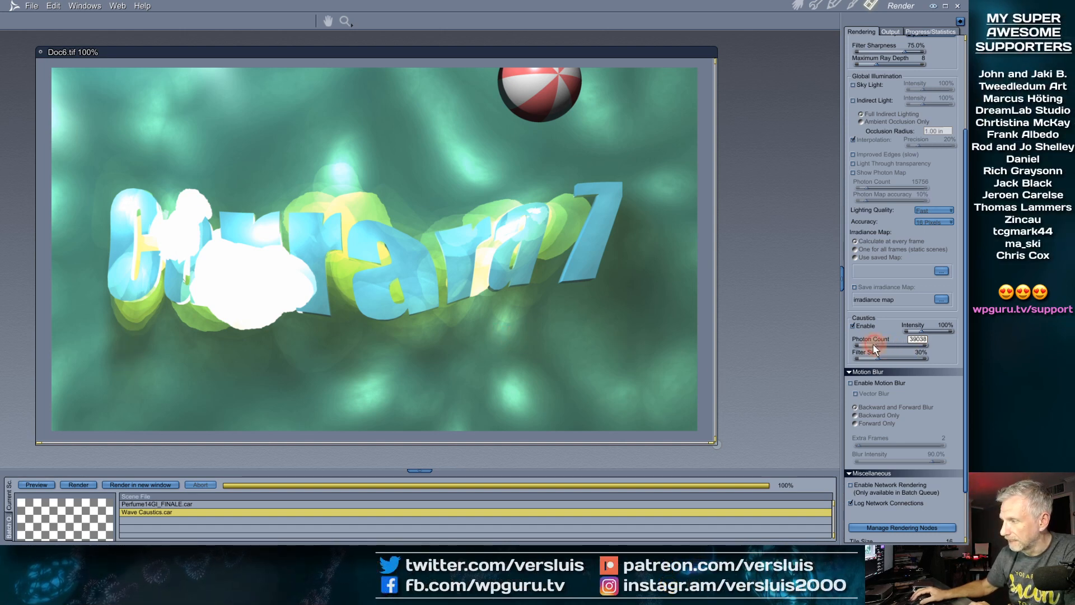
{"action": "left_click_drag", "start_coordinate": [886, 345], "coordinate": [865, 345]}
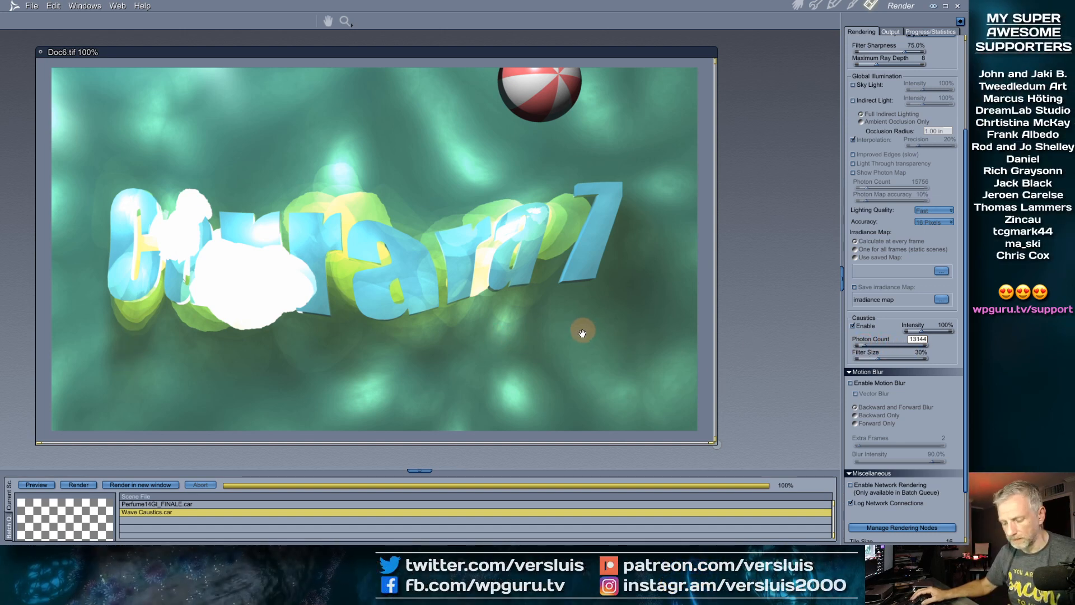
{"action": "key", "text": "ctrl+r"}
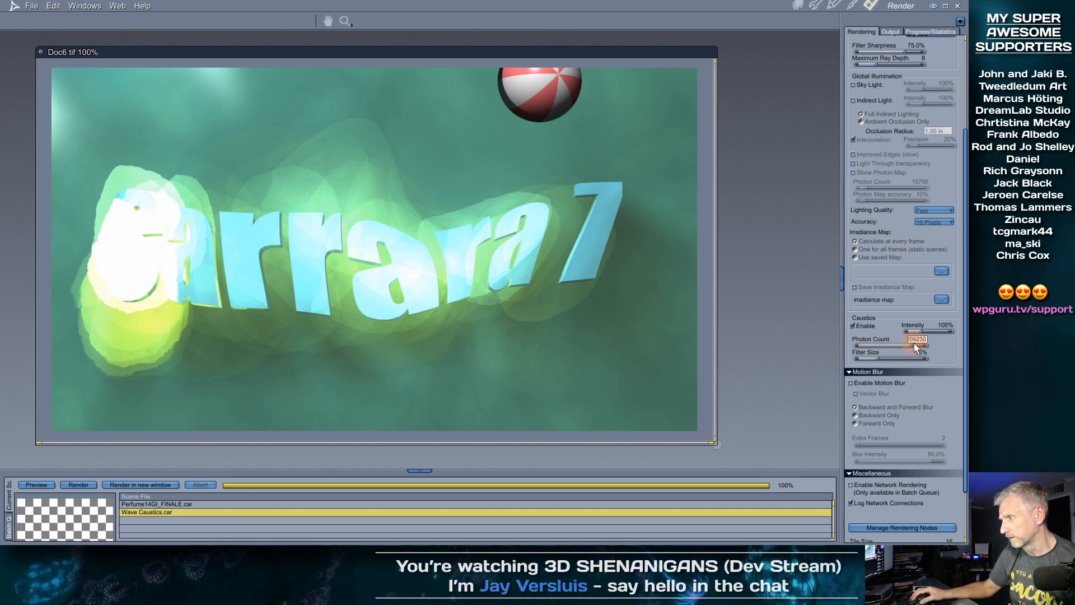
Raise the caustics photon count, then lower it to 181792 with 33% intensity, rendering the lettering at both settings
{"action": "left_click_drag", "start_coordinate": [916, 344], "coordinate": [919, 344]}
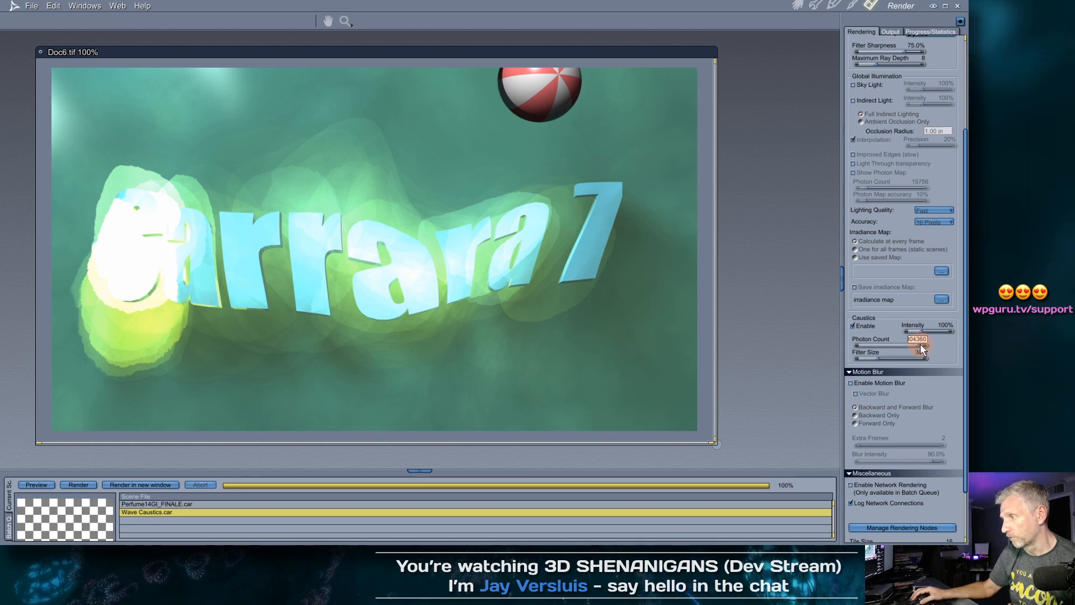
{"action": "left_click", "coordinate": [344, 282]}
{"action": "key", "text": "ctrl+r"}
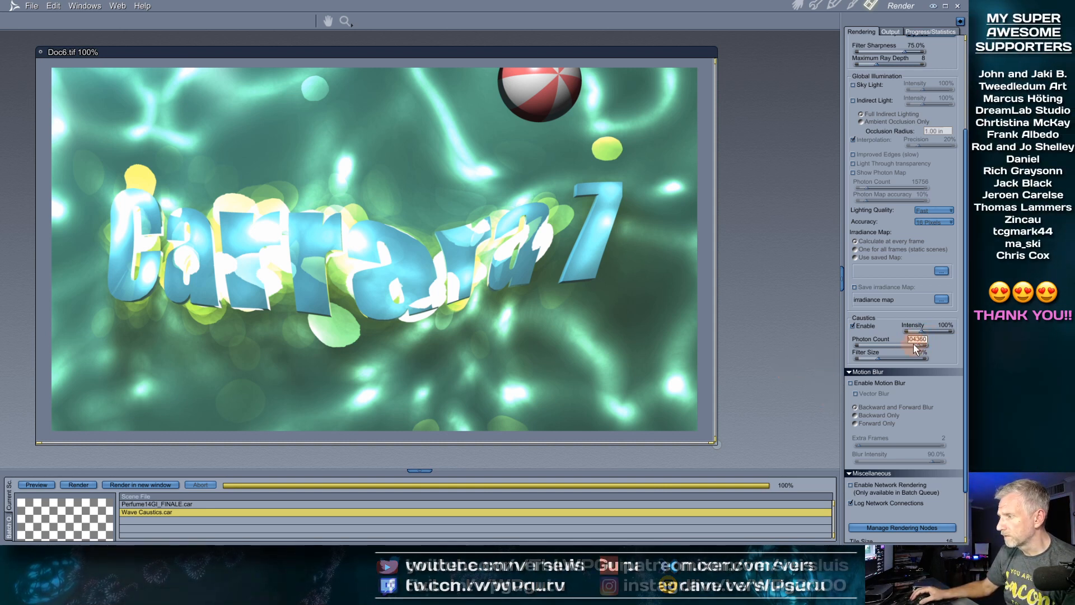
{"action": "left_click_drag", "start_coordinate": [919, 345], "coordinate": [909, 346]}
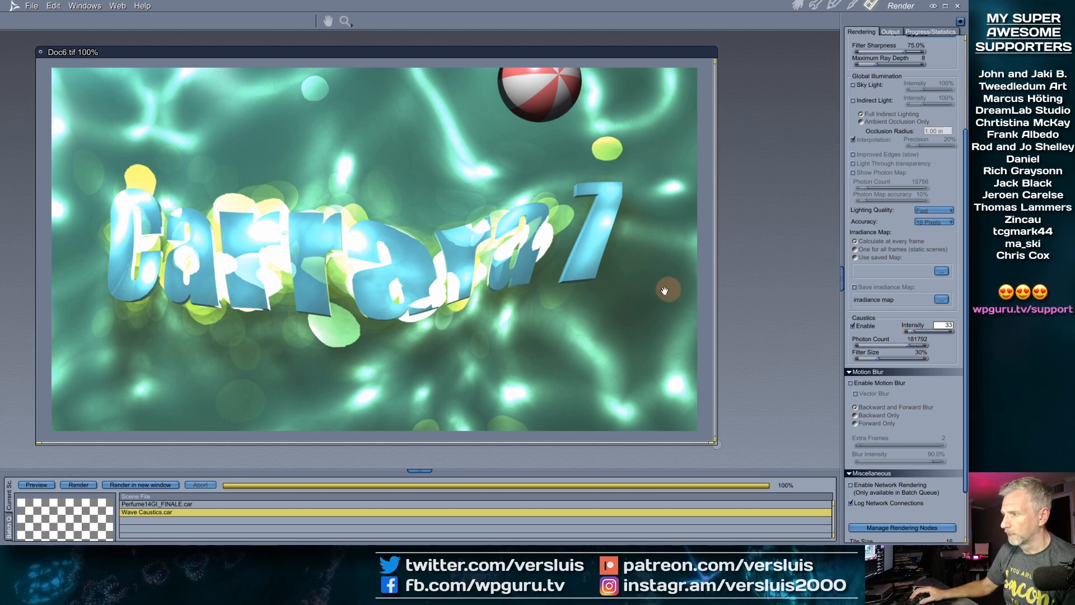
{"action": "key", "text": "ctrl+r"}
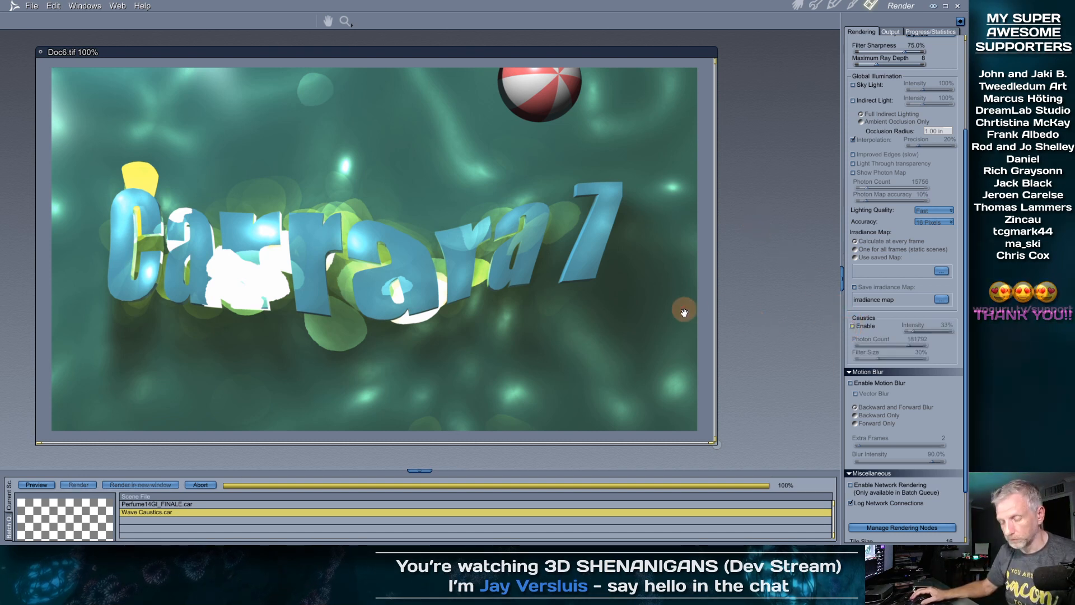
Render the lettering with caustics disabled, then again with caustics enabled at 246% intensity
{"action": "key", "text": "ctrl+r"}
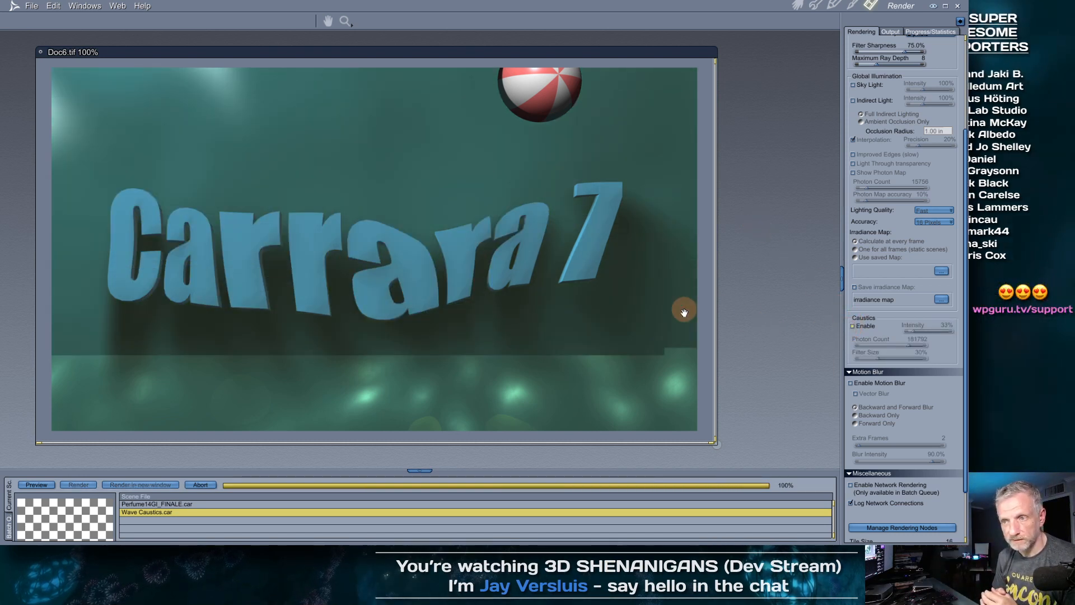
{"action": "left_click", "coordinate": [853, 326]}
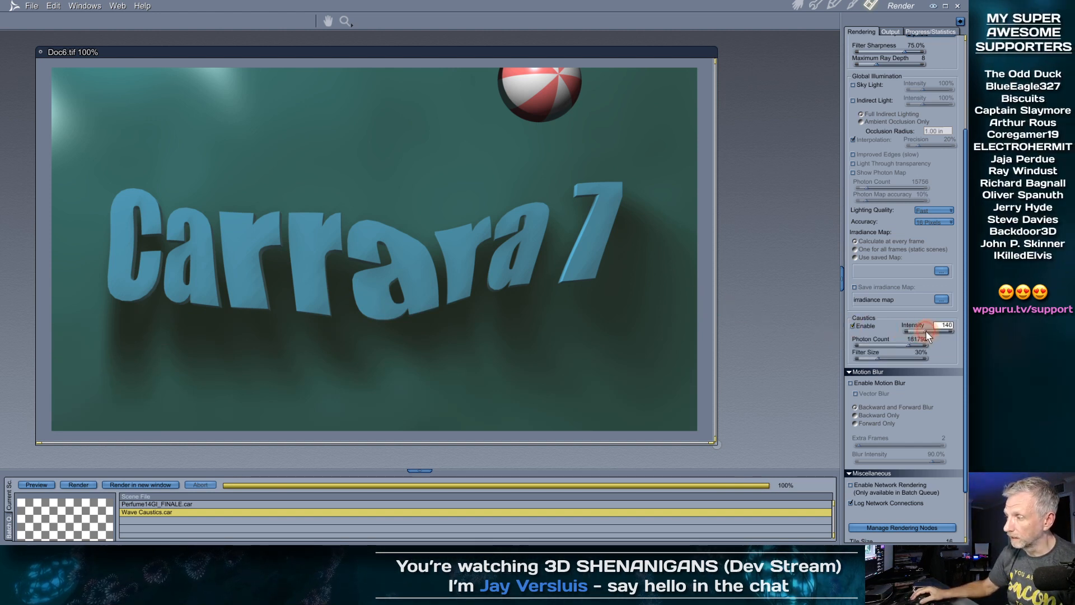
{"action": "left_click_drag", "start_coordinate": [935, 332], "coordinate": [936, 332]}
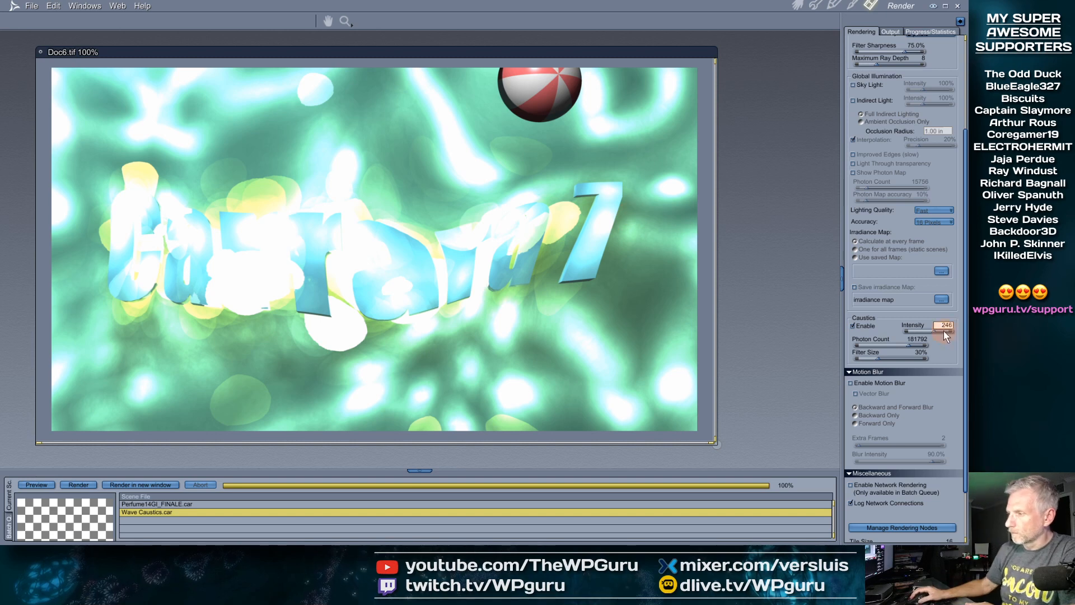
Set the caustics intensity to 100% and render the lettering again
{"action": "left_click_drag", "start_coordinate": [938, 331], "coordinate": [923, 332]}
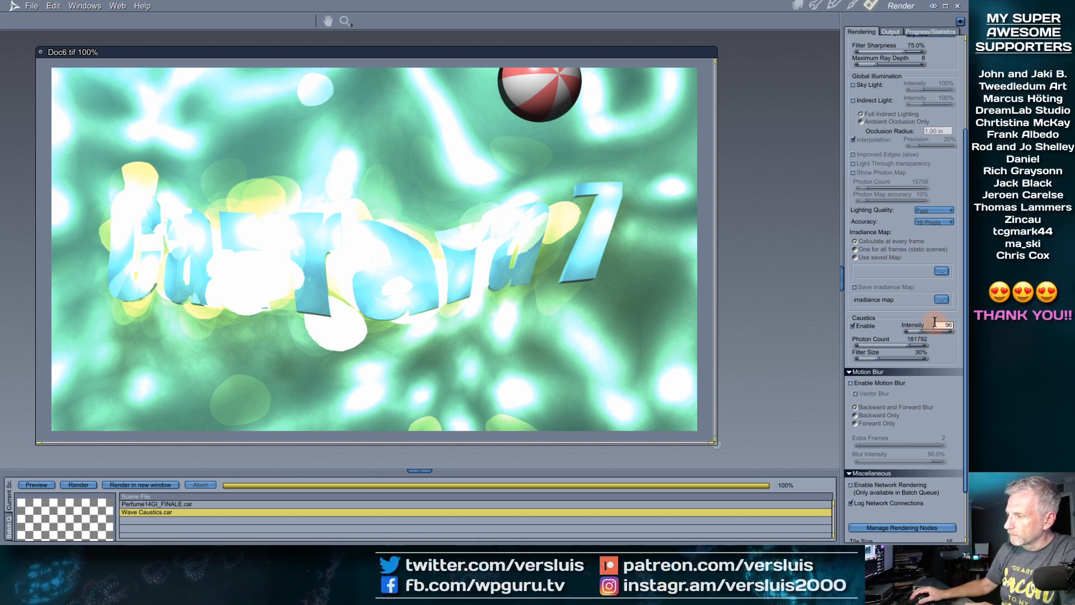
{"action": "left_click", "coordinate": [944, 325]}
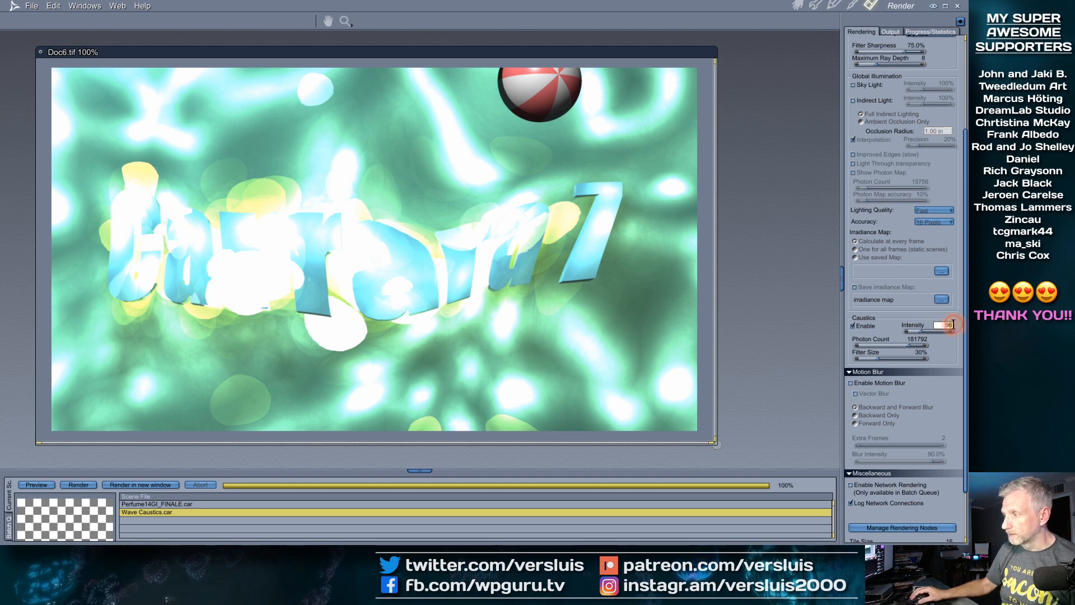
{"action": "left_click_drag", "start_coordinate": [954, 325], "coordinate": [956, 323]}
{"action": "type", "text": "100"}
{"action": "key", "text": "Return"}
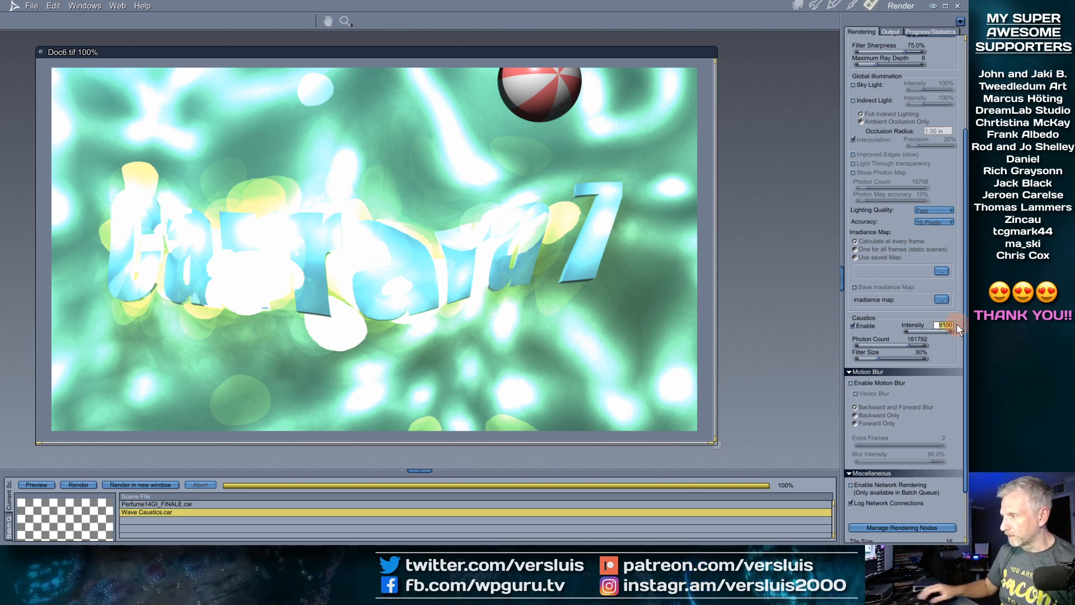
{"action": "type", "text": "100"}
{"action": "key", "text": "Return"}
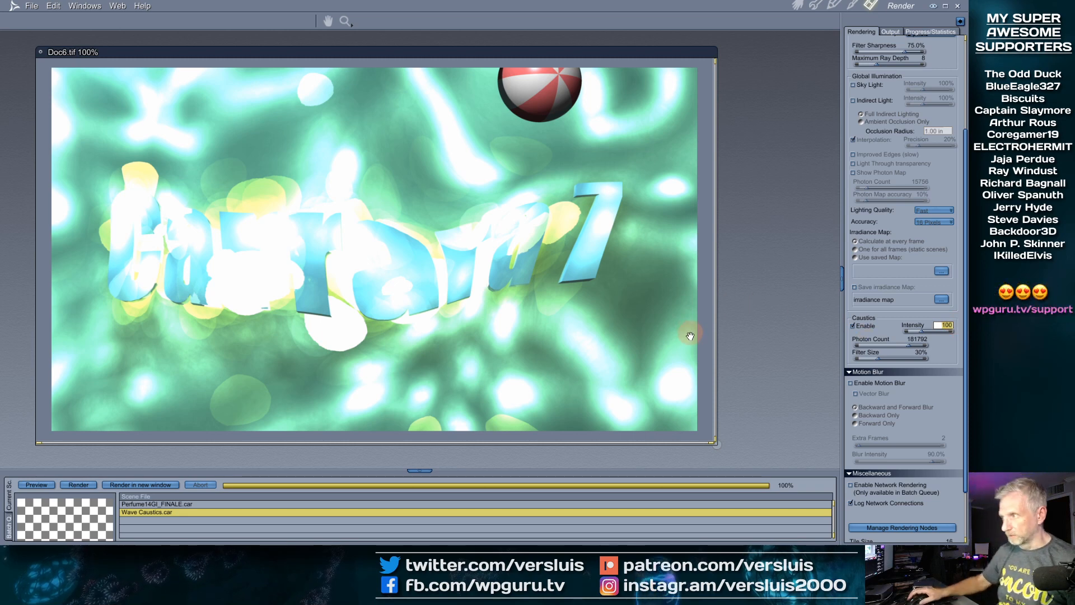
{"action": "scroll", "coordinate": [907, 267], "scroll_direction": "up", "scroll_amount": 3}
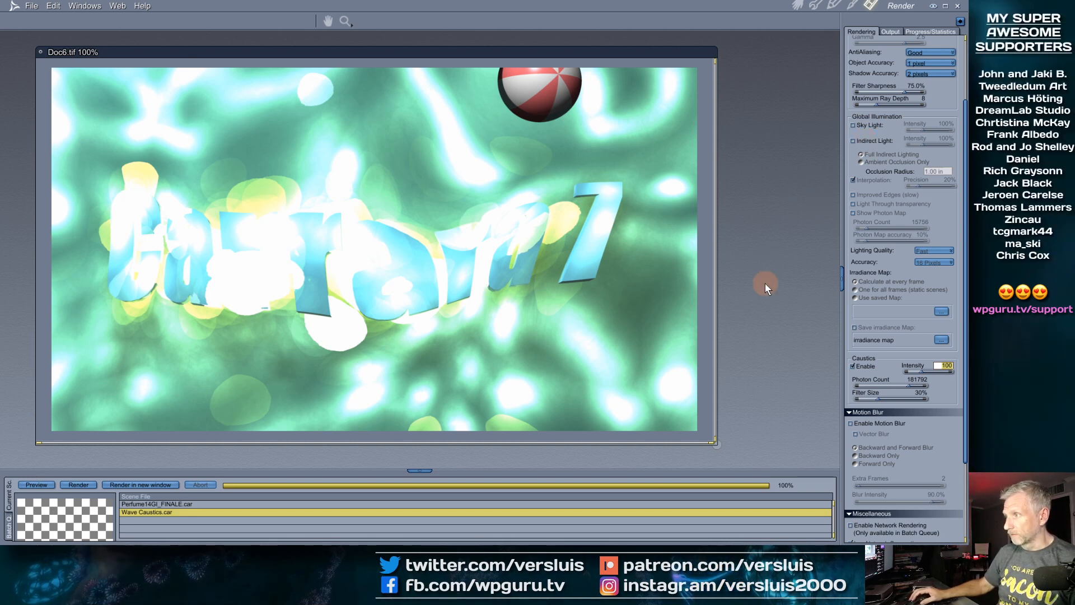
{"action": "key", "text": "ctrl+r"}
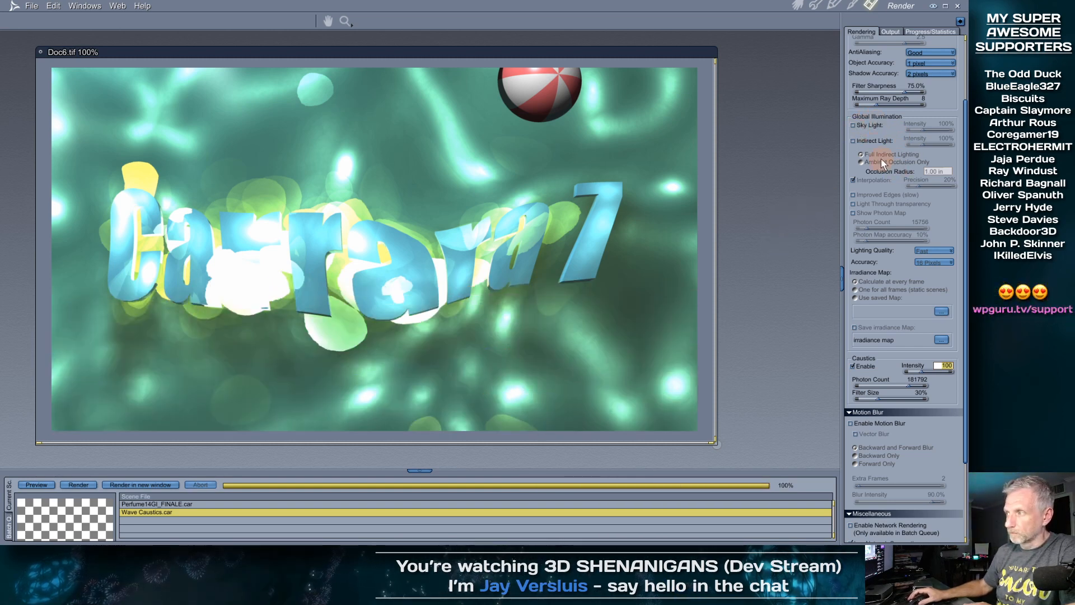
Render the lettering with Sky Light enabled, then with full Indirect Light enabled in its place
{"action": "left_click", "coordinate": [854, 124]}
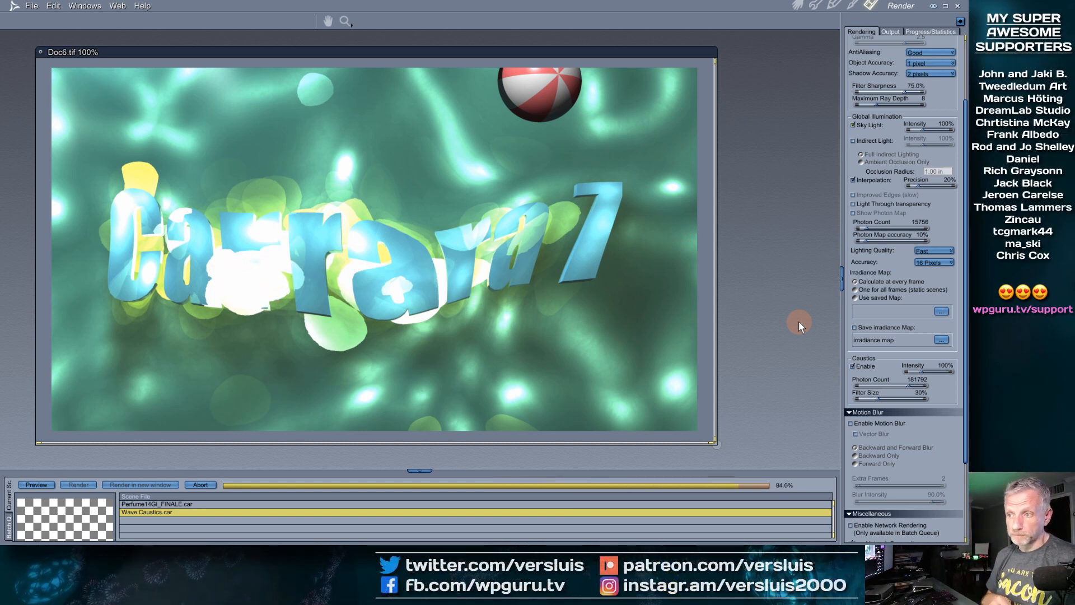
{"action": "left_click", "coordinate": [853, 125]}
{"action": "left_click", "coordinate": [853, 141]}
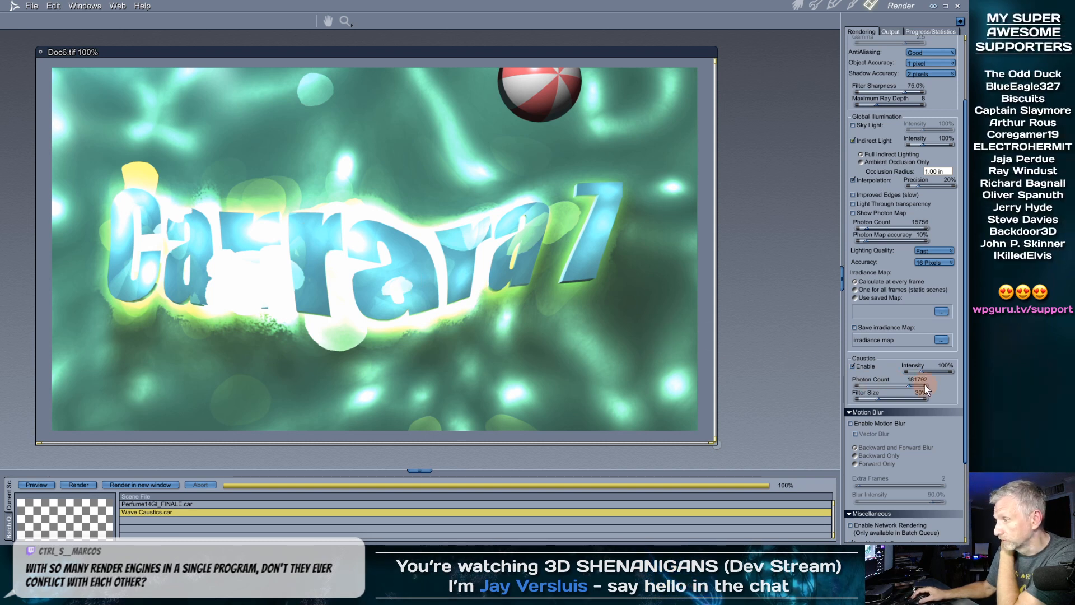
Increase the caustics photon count and render the lettering with full indirect lighting
{"action": "left_click_drag", "start_coordinate": [927, 389], "coordinate": [915, 389]}
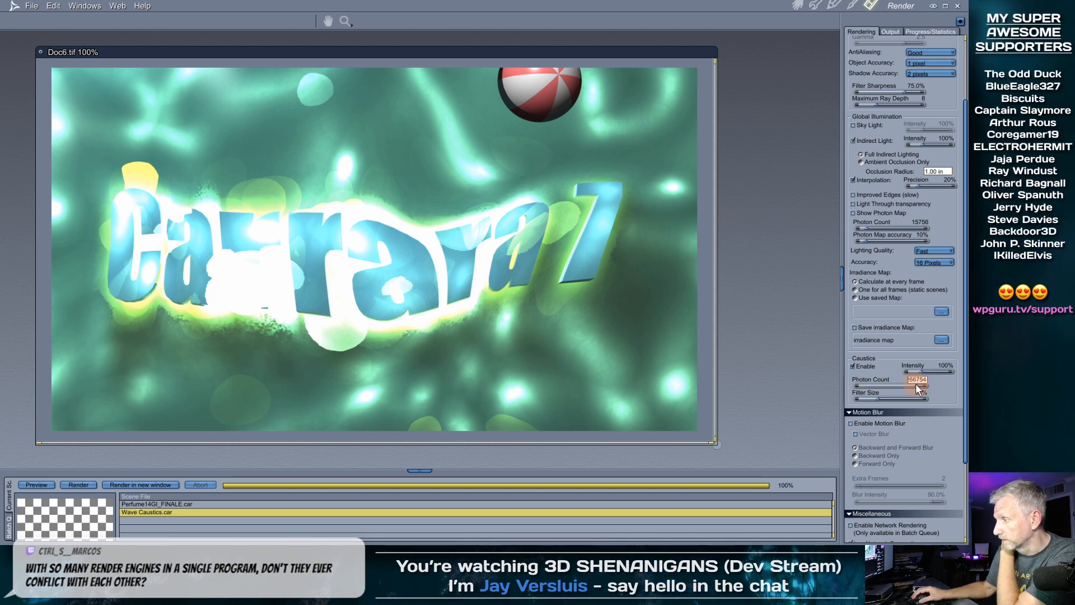
{"action": "type", "text": "284145"}
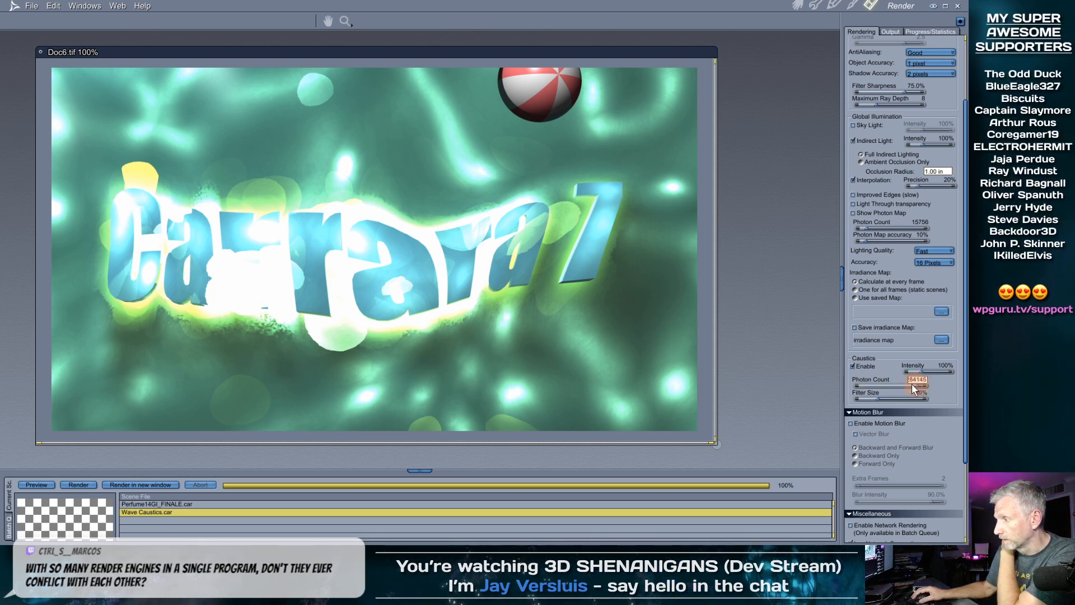
{"action": "key", "text": "ctrl+r"}
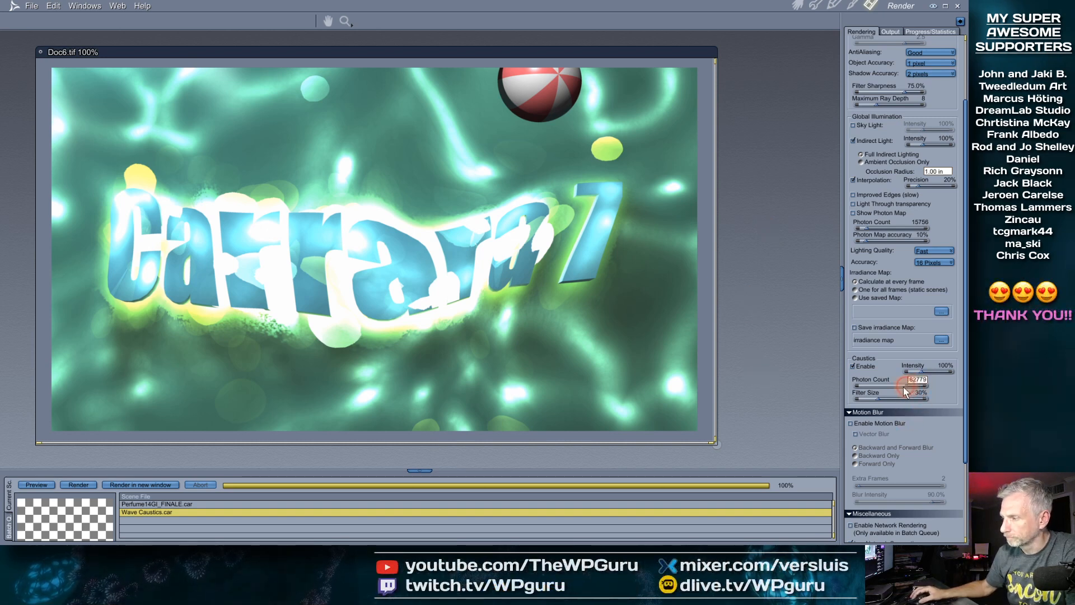
Lower the caustics photon count to 121177, limit indirect light to Ambient Occlusion Only and render the lettering
{"action": "left_click_drag", "start_coordinate": [903, 386], "coordinate": [897, 388]}
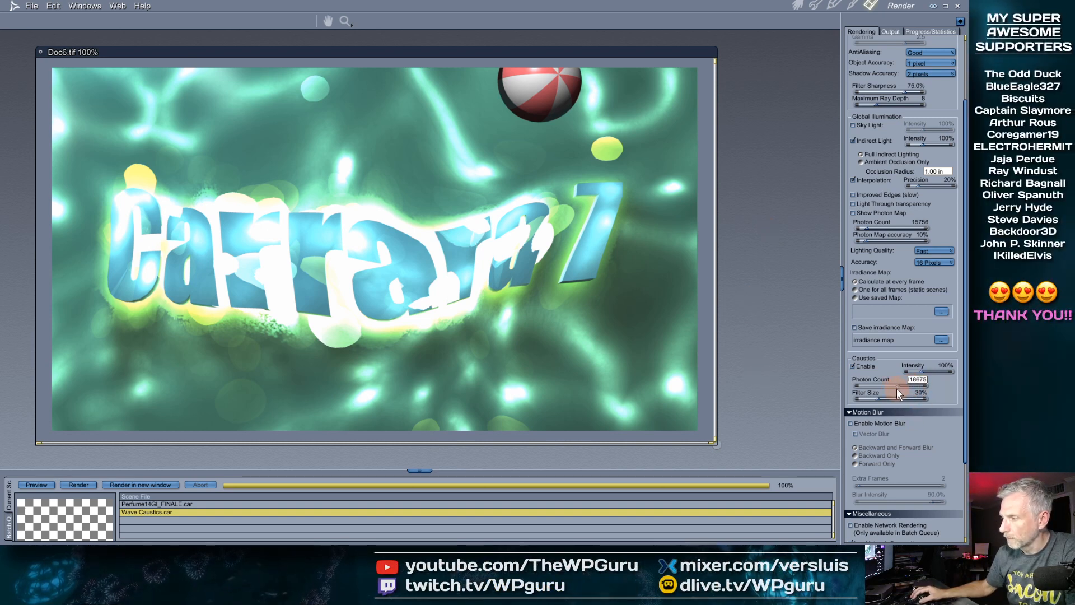
{"action": "left_click", "coordinate": [861, 161]}
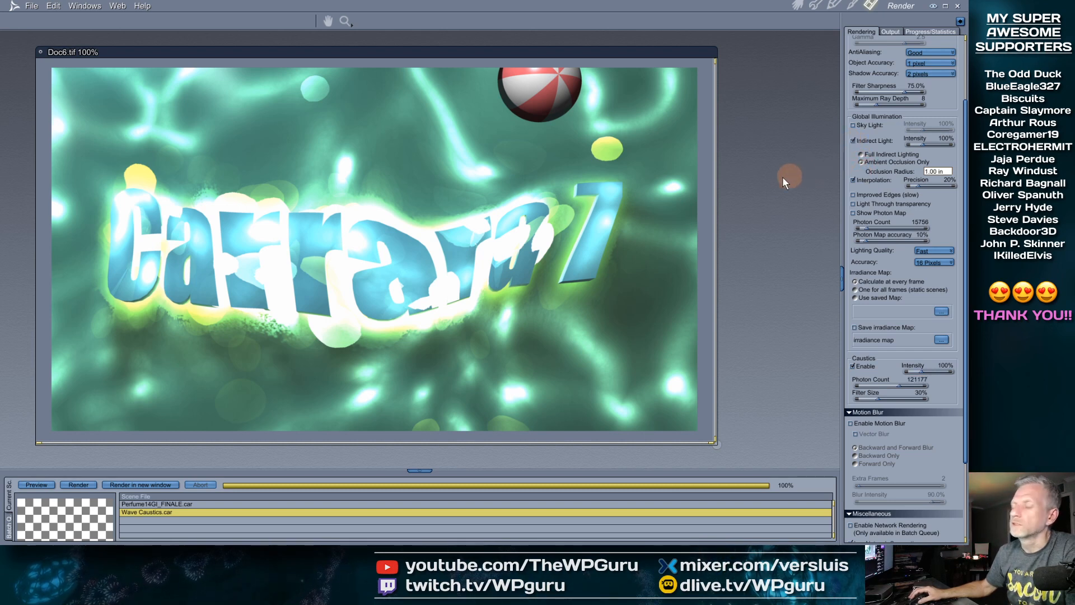
{"action": "key", "text": "ctrl+r"}
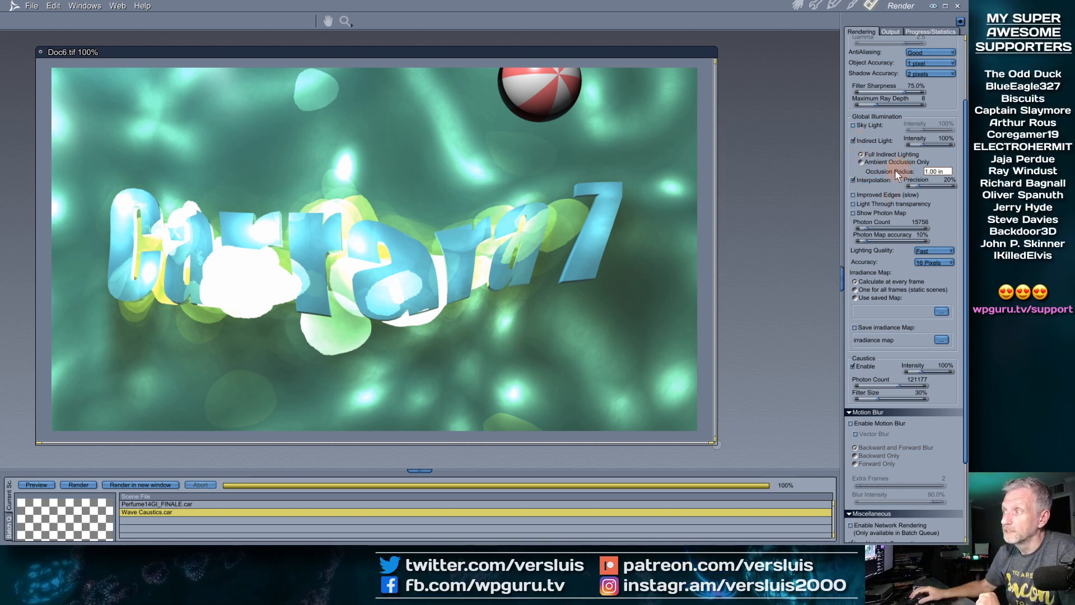
Turn off Indirect Light and close the rendered image of the lettering
{"action": "left_click", "coordinate": [853, 141]}
{"action": "key", "text": "ctrl+r"}
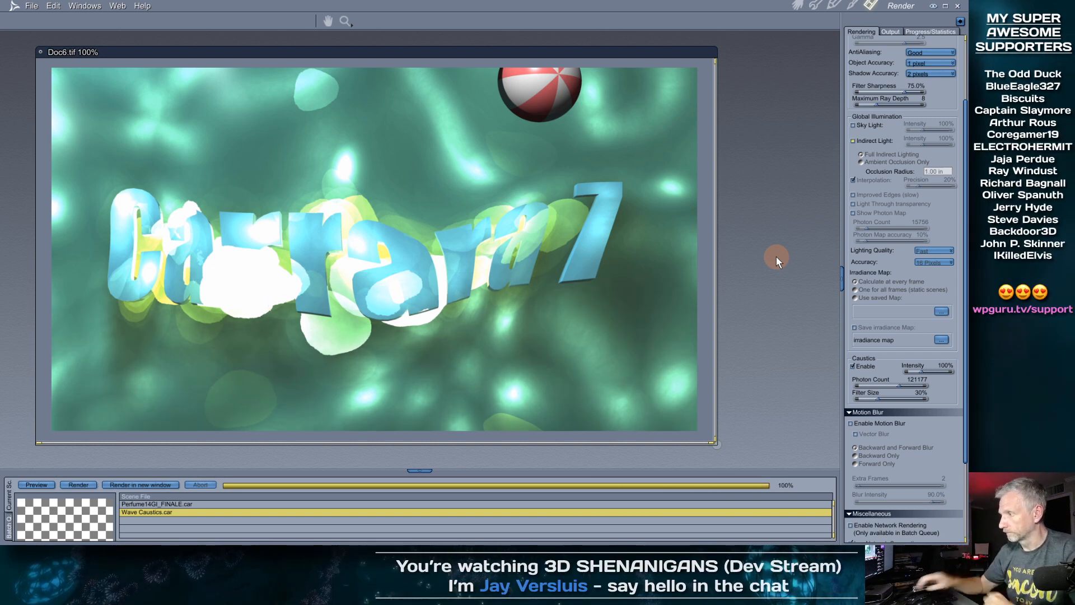
{"action": "left_click", "coordinate": [41, 52]}
{"action": "left_click", "coordinate": [577, 317]}
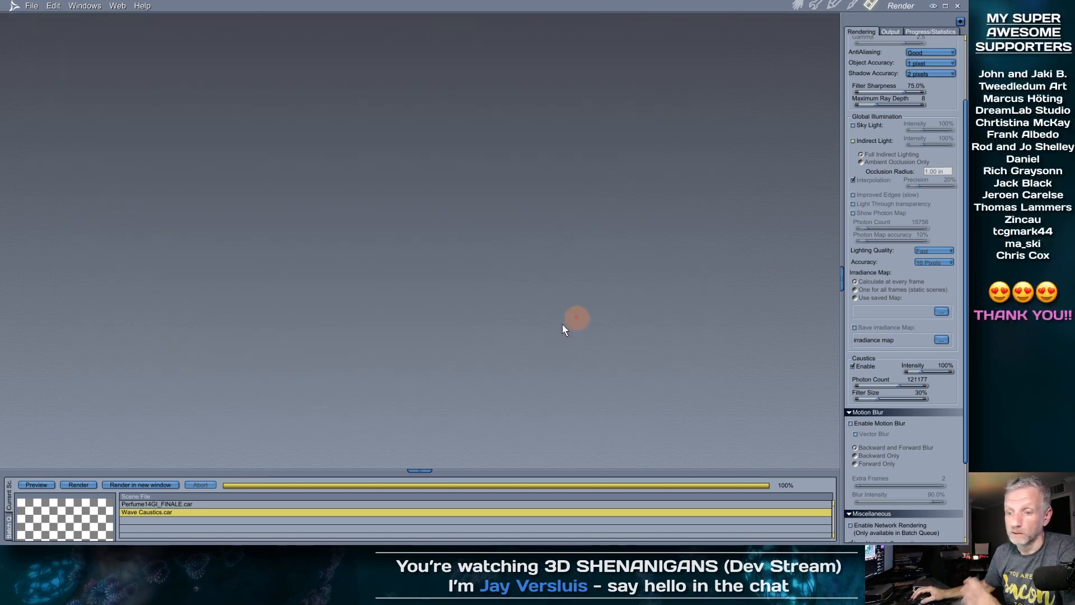
Return to the scene's 3D view, select the Carrara 7 text object and inspect it up close from the front
{"action": "left_click", "coordinate": [798, 7]}
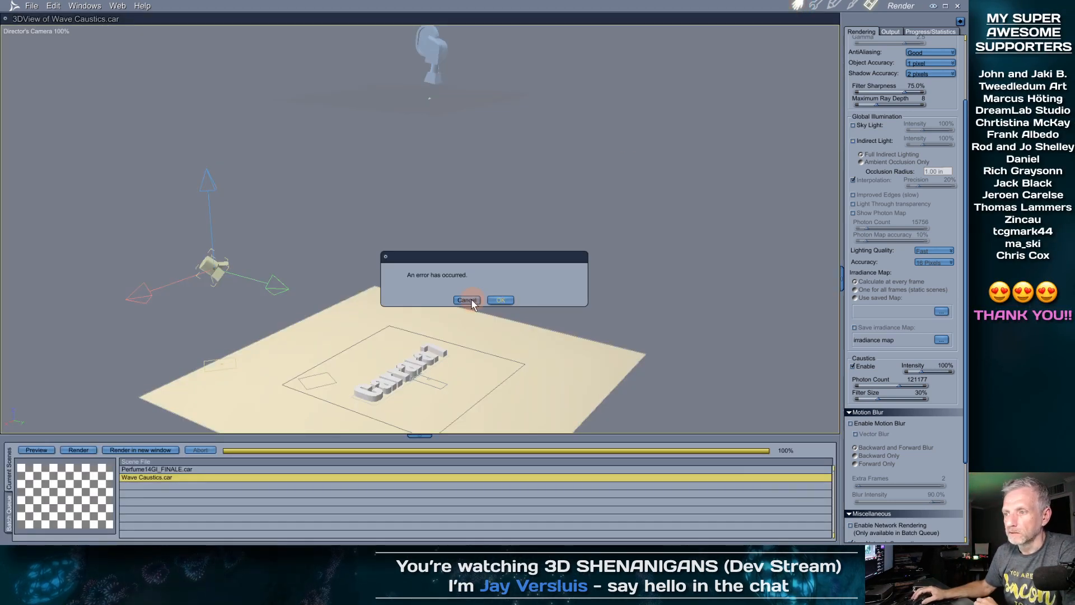
{"action": "left_click", "coordinate": [467, 300]}
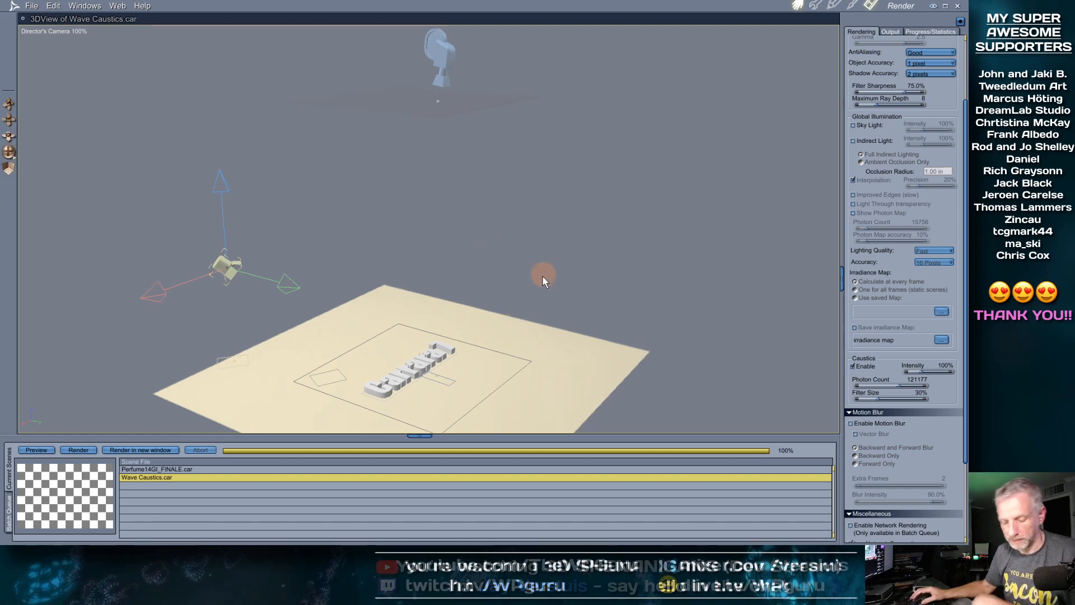
{"action": "middle_click_drag", "start_coordinate": [557, 291], "coordinate": [552, 321]}
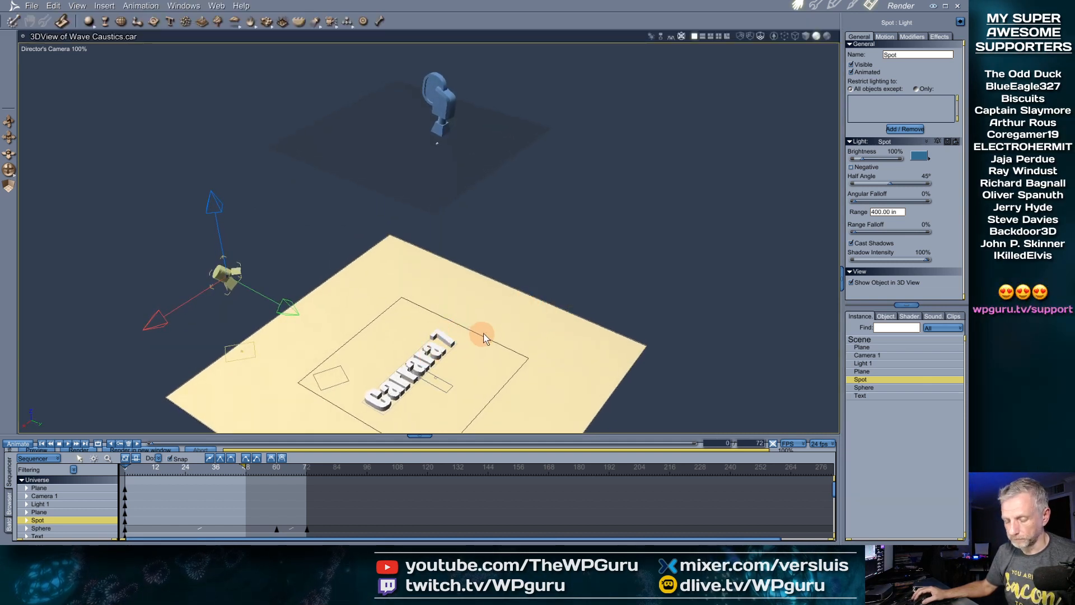
{"action": "scroll", "coordinate": [485, 337], "scroll_direction": "up", "scroll_amount": 3}
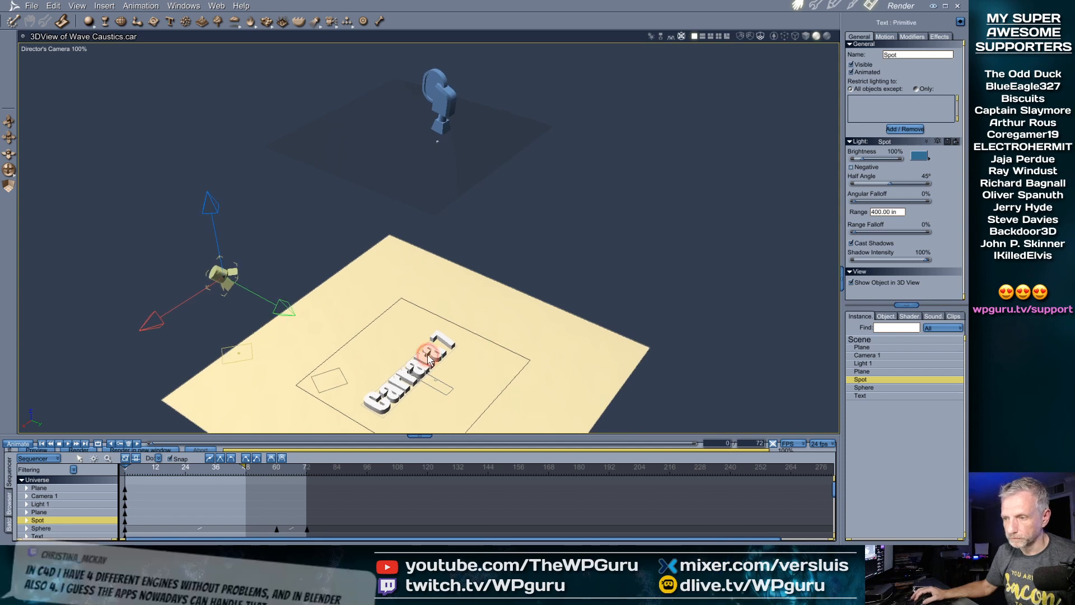
{"action": "left_click", "coordinate": [457, 344]}
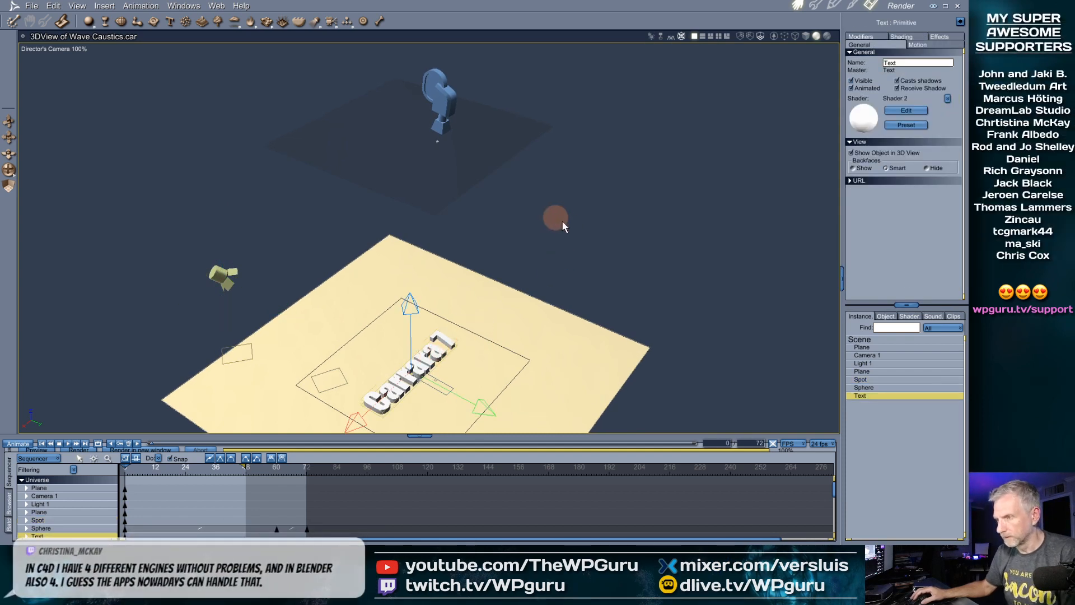
{"action": "key", "text": "0"}
{"action": "scroll", "coordinate": [554, 260], "scroll_direction": "down", "scroll_amount": 5}
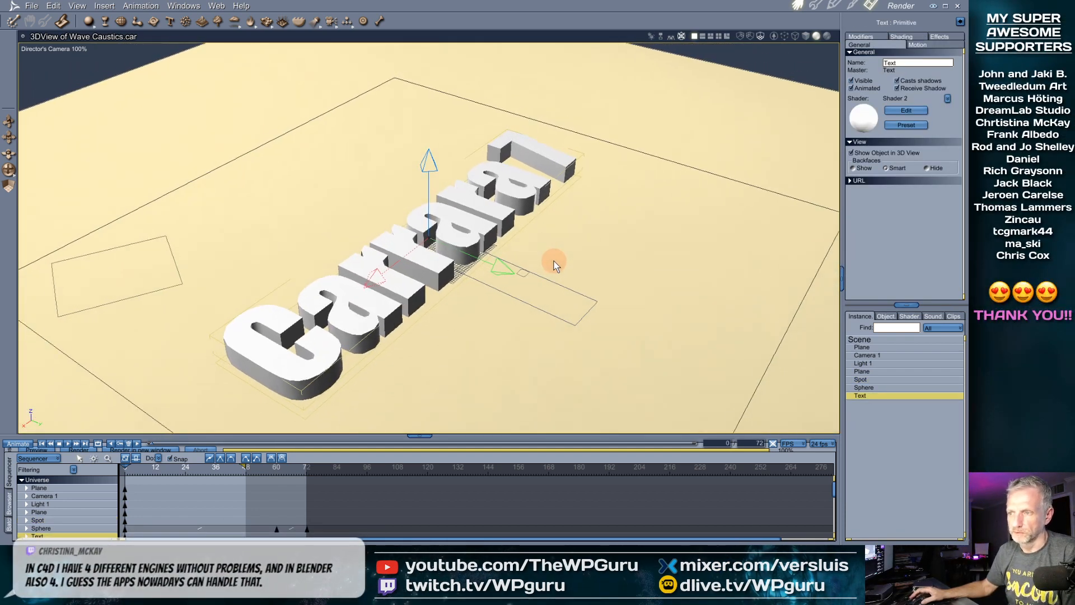
{"action": "scroll", "coordinate": [554, 260], "scroll_direction": "down", "scroll_amount": 2}
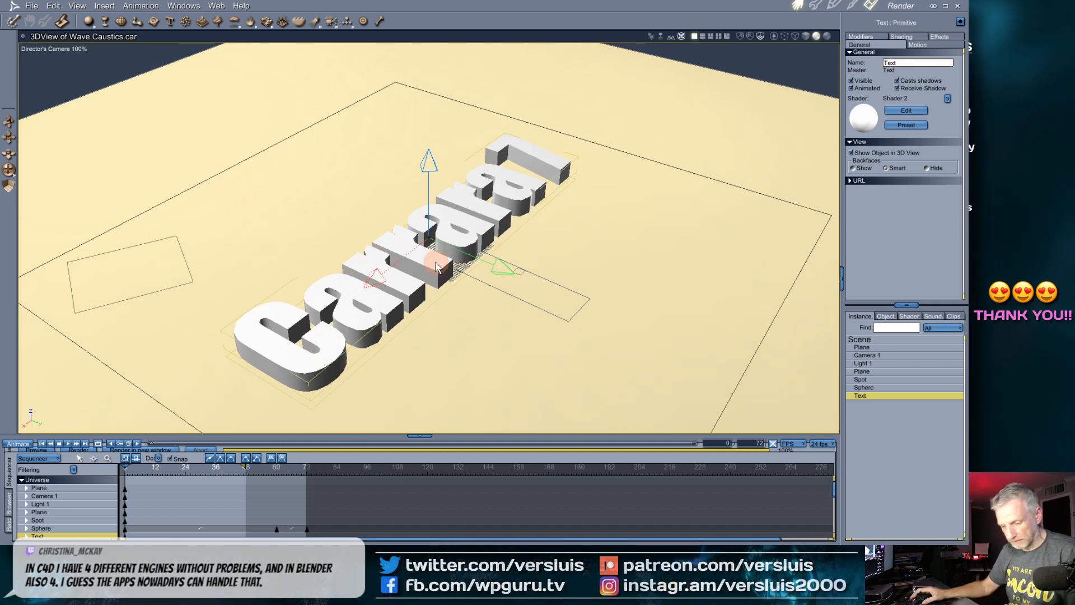
{"action": "middle_click_drag", "start_coordinate": [508, 320], "coordinate": [458, 346]}
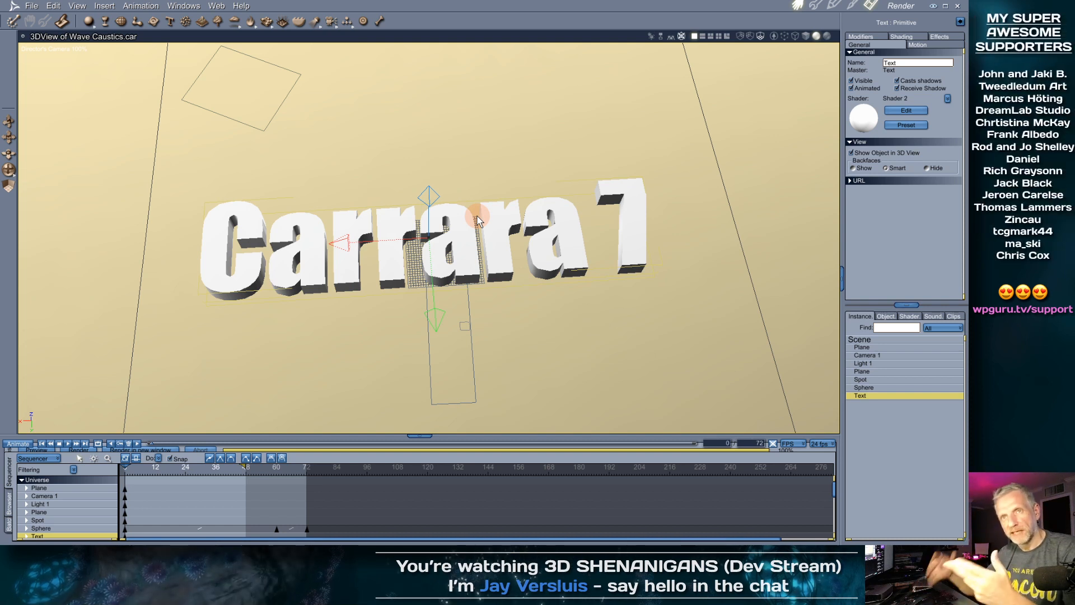
Open the Text object in the text modeler to view its settings, then try to return to the scene's 3D view
{"action": "double_click", "coordinate": [862, 396]}
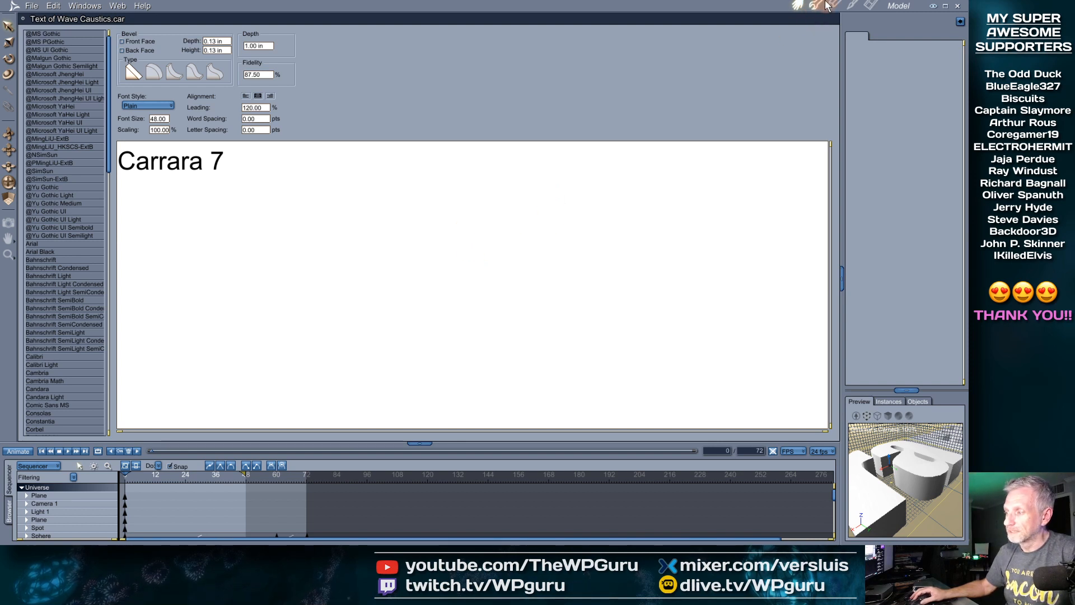
{"action": "left_click", "coordinate": [797, 7]}
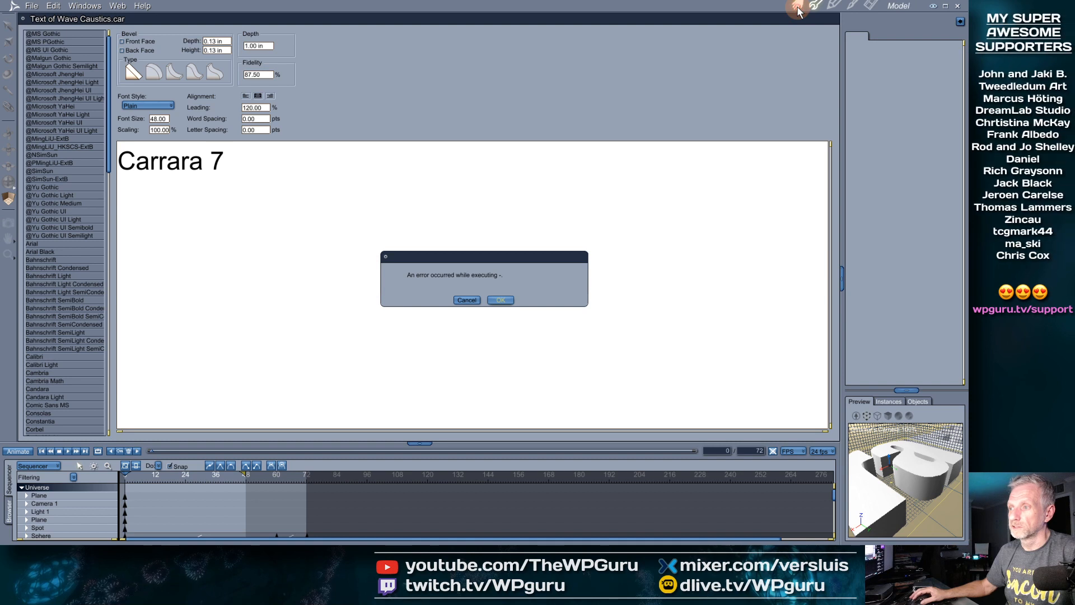
{"action": "left_click", "coordinate": [468, 301]}
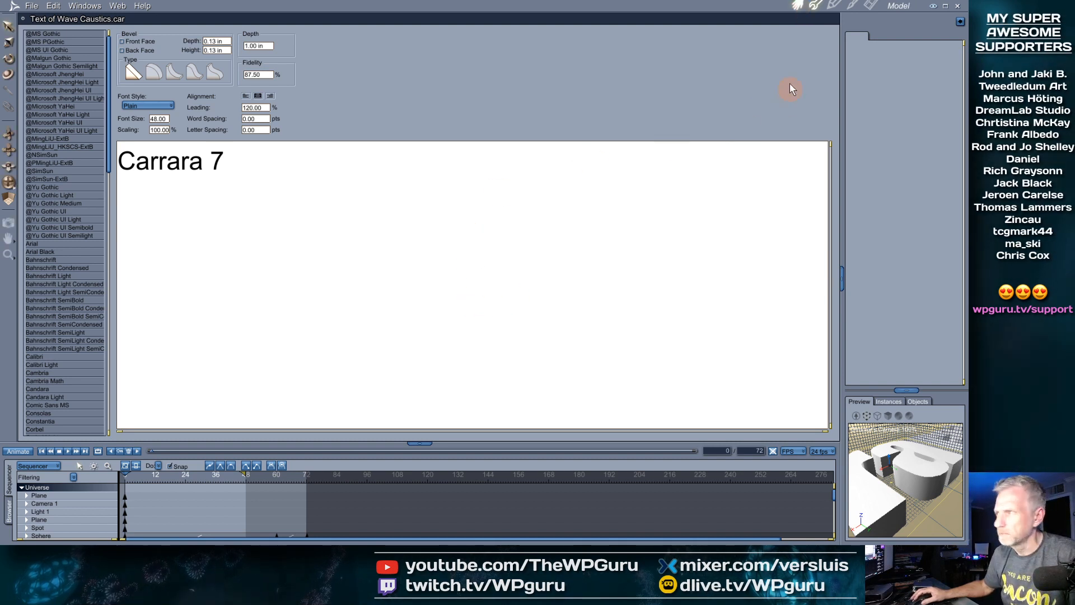
{"action": "left_click", "coordinate": [798, 7]}
{"action": "left_click", "coordinate": [501, 301]}
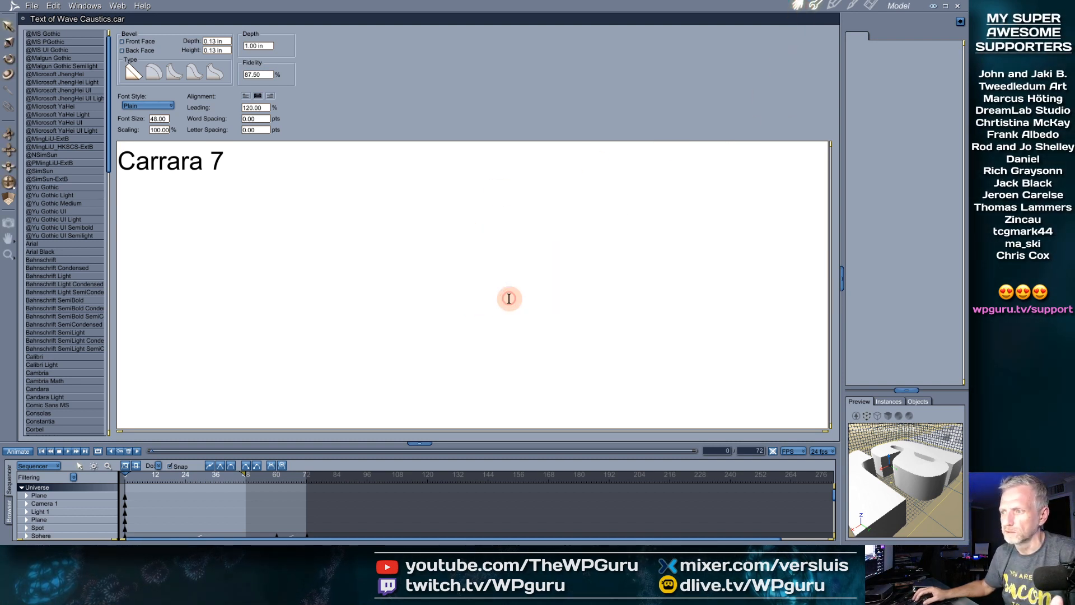
Quit the malfunctioning Carrara session without saving changes to the open scenes and start Carrara again
{"action": "left_click", "coordinate": [816, 6]}
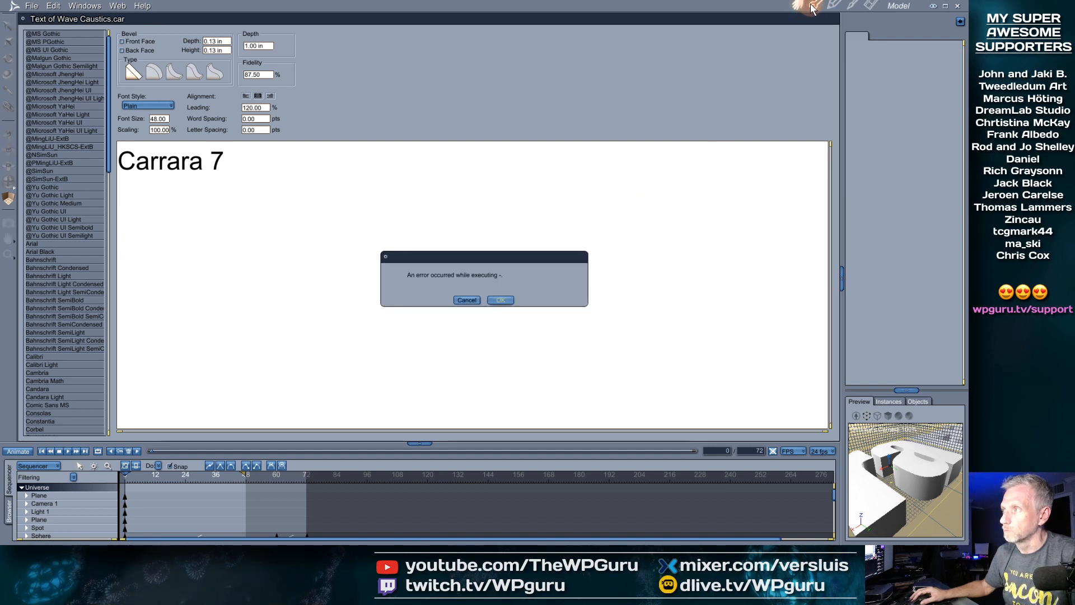
{"action": "left_click", "coordinate": [507, 301]}
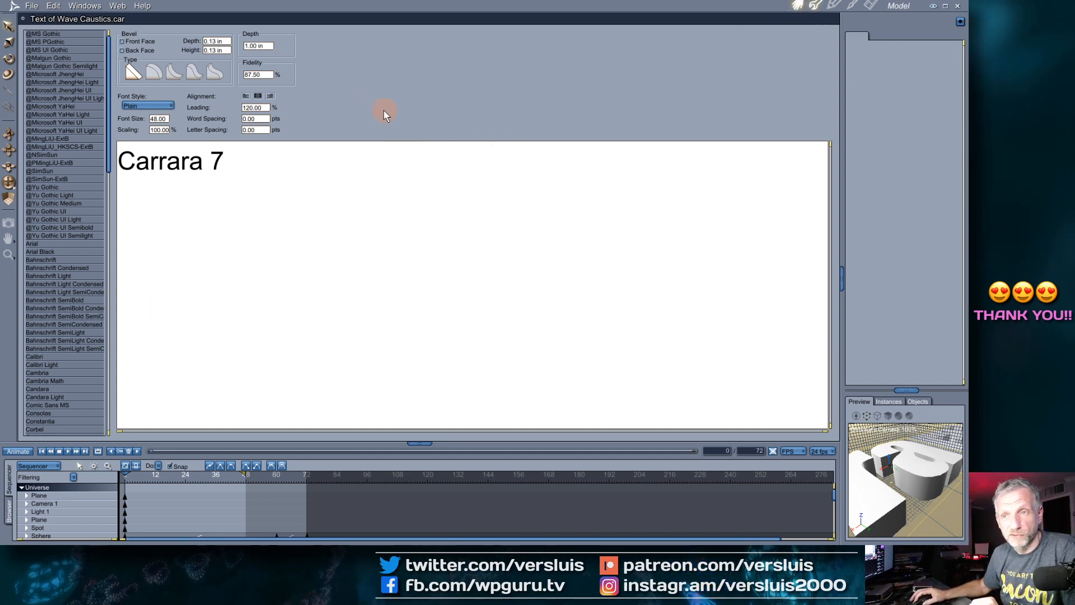
{"action": "left_click", "coordinate": [958, 6]}
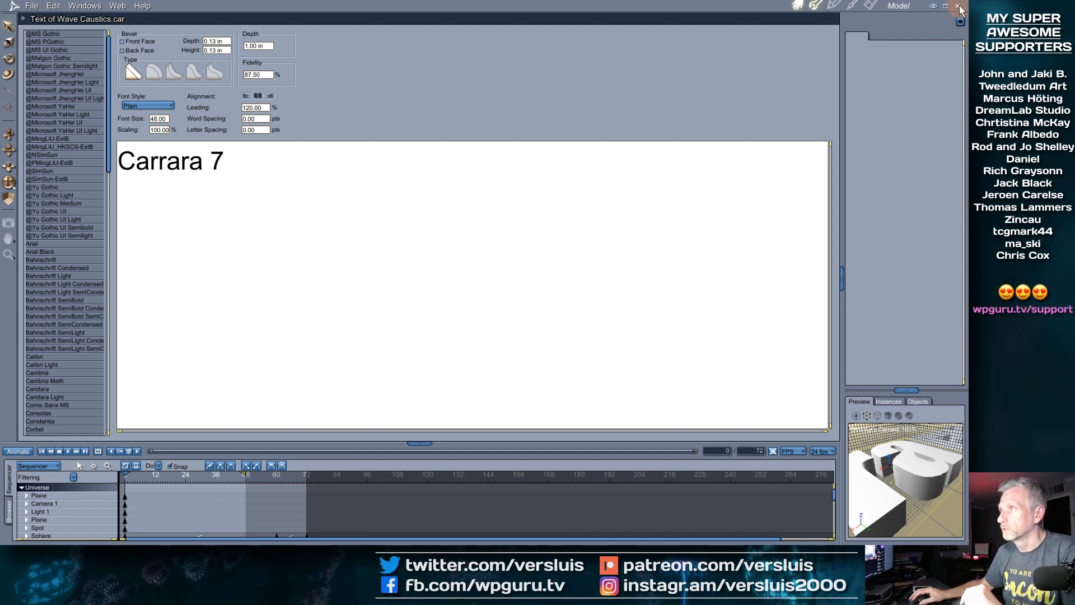
{"action": "left_click", "coordinate": [451, 300]}
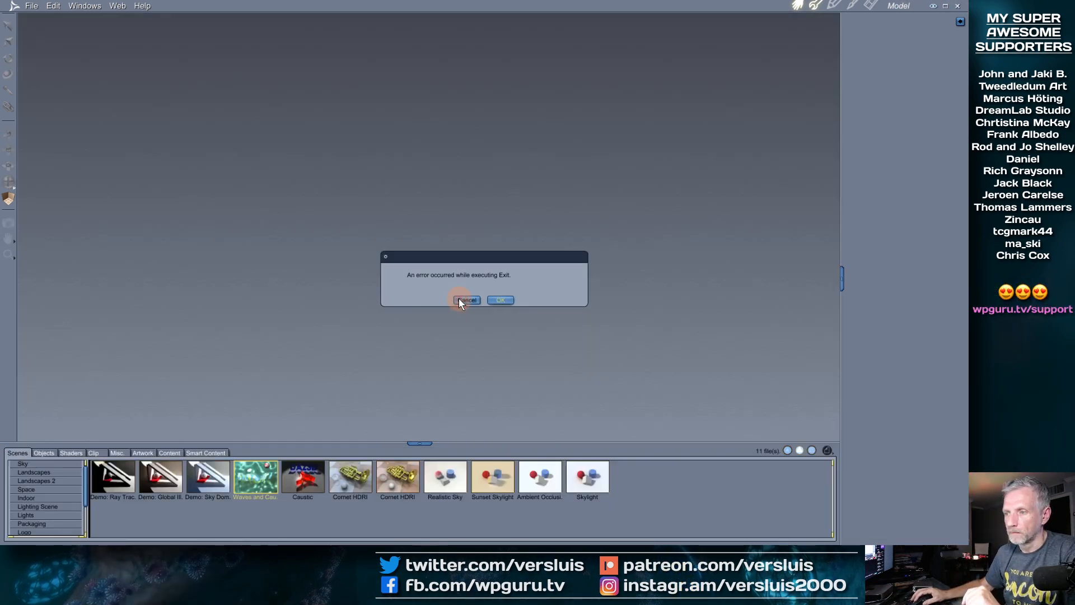
{"action": "left_click", "coordinate": [958, 7]}
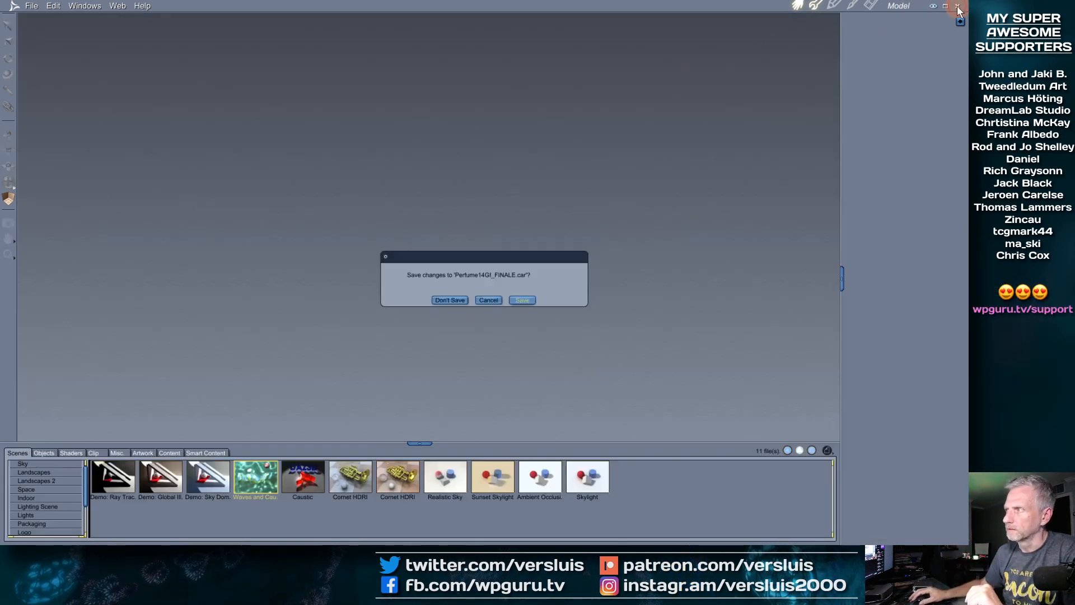
{"action": "left_click", "coordinate": [451, 300]}
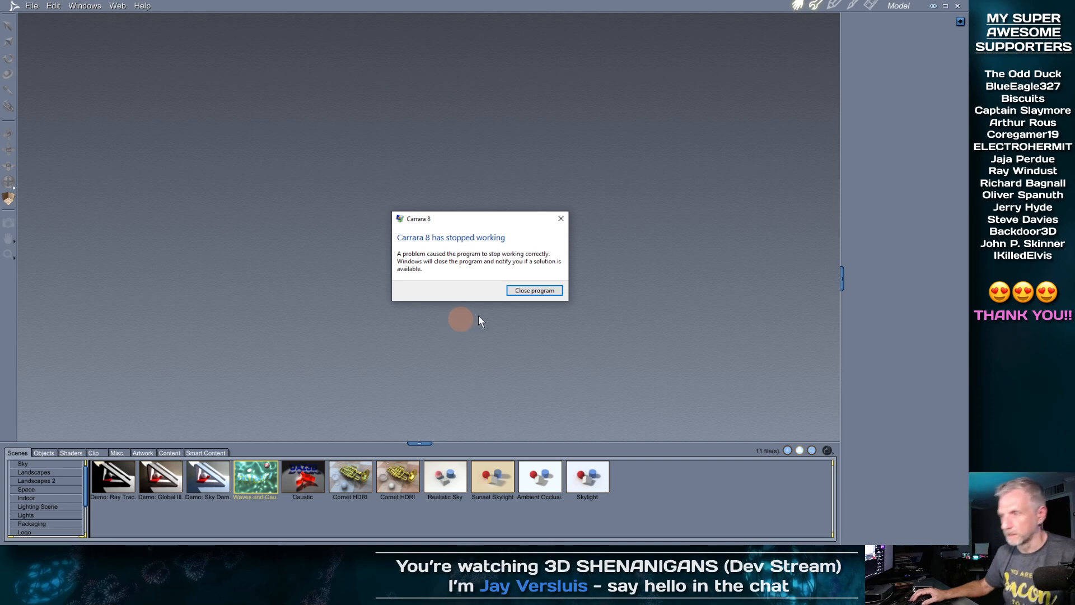
{"action": "left_click", "coordinate": [525, 292]}
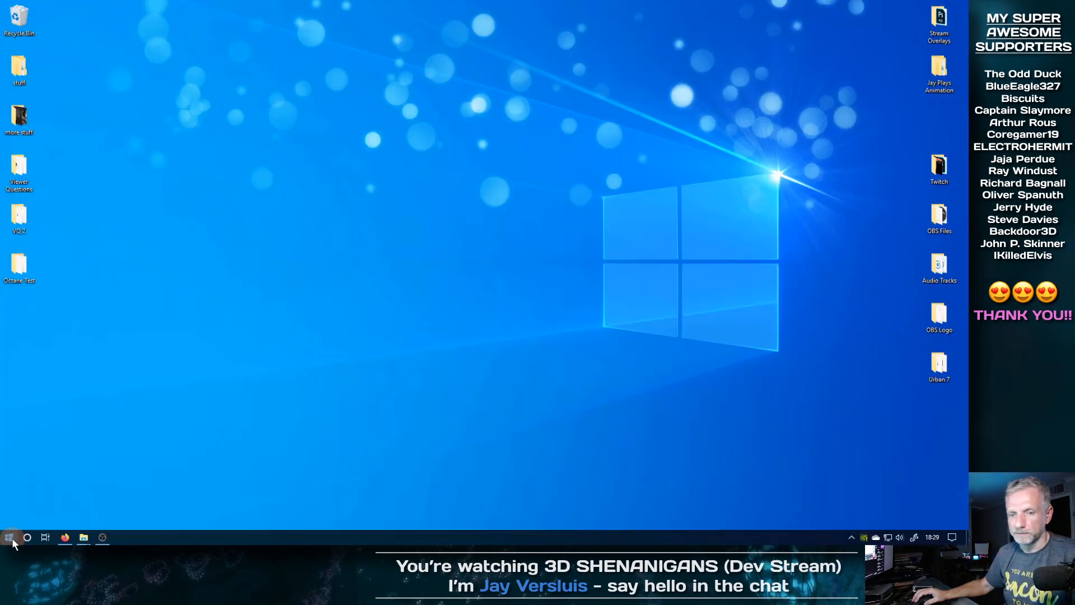
{"action": "left_click", "coordinate": [9, 538]}
{"action": "left_click", "coordinate": [348, 395]}
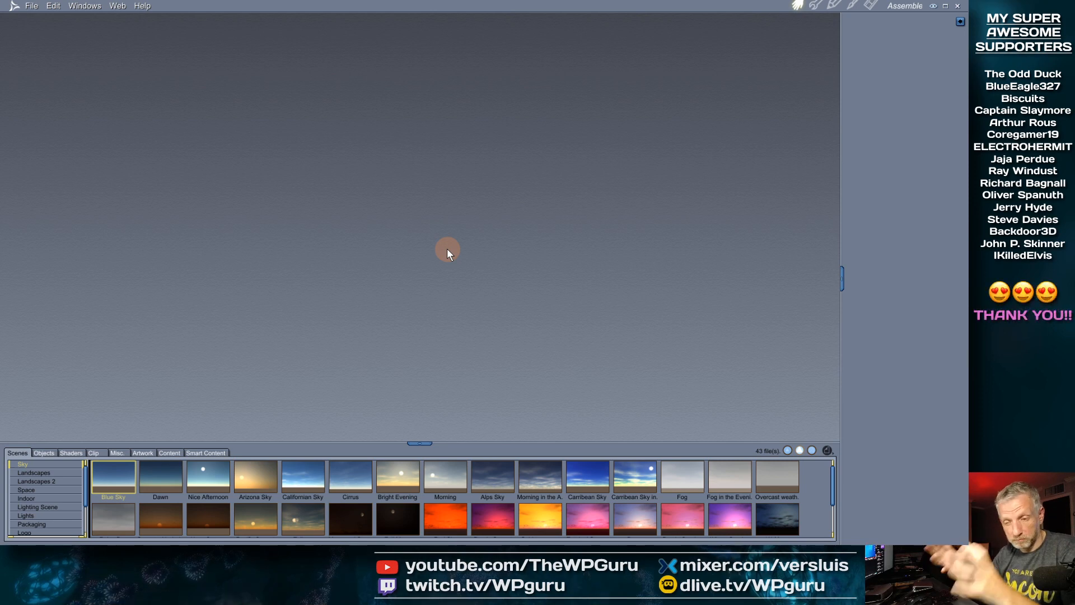
Look through the Indoor and Logo scene presets in an enlarged browser and open the Logo Pool preset
{"action": "left_click_drag", "start_coordinate": [437, 443], "coordinate": [432, 362]}
{"action": "left_click", "coordinate": [27, 418]}
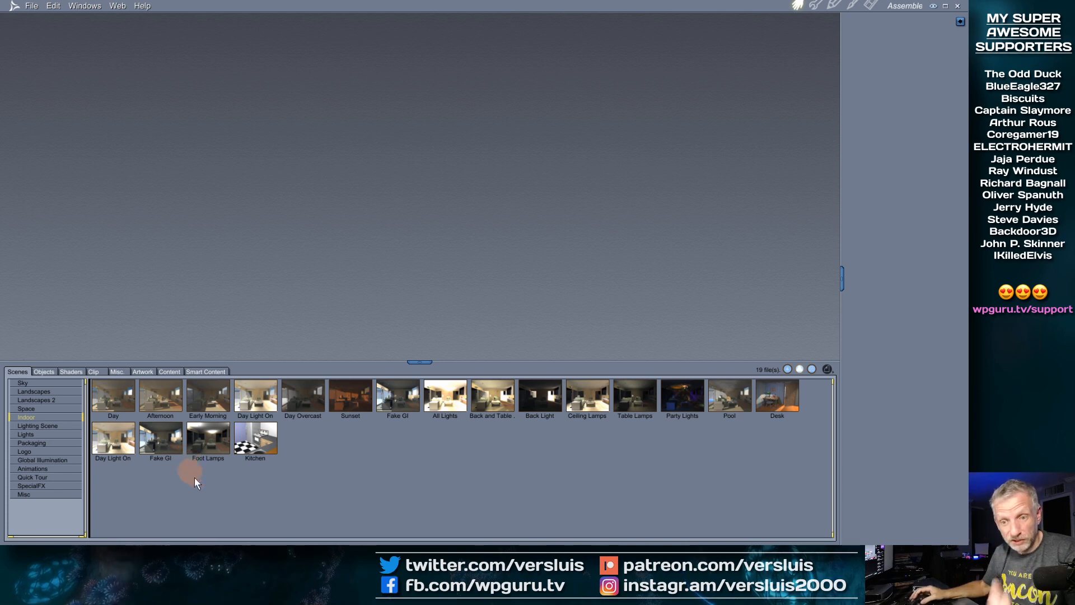
{"action": "left_click", "coordinate": [45, 451]}
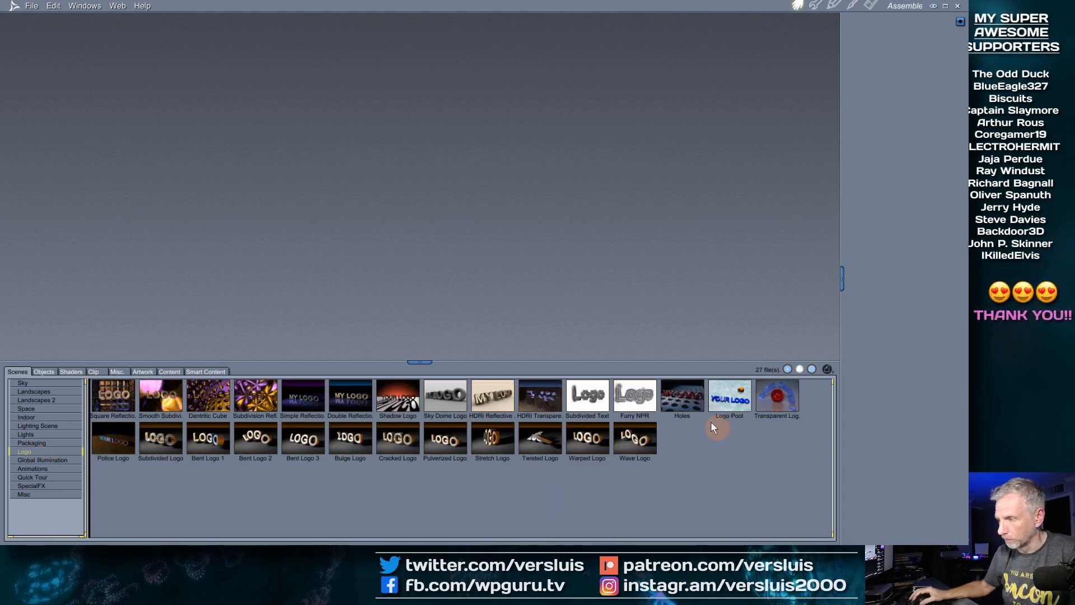
{"action": "double_click", "coordinate": [730, 398]}
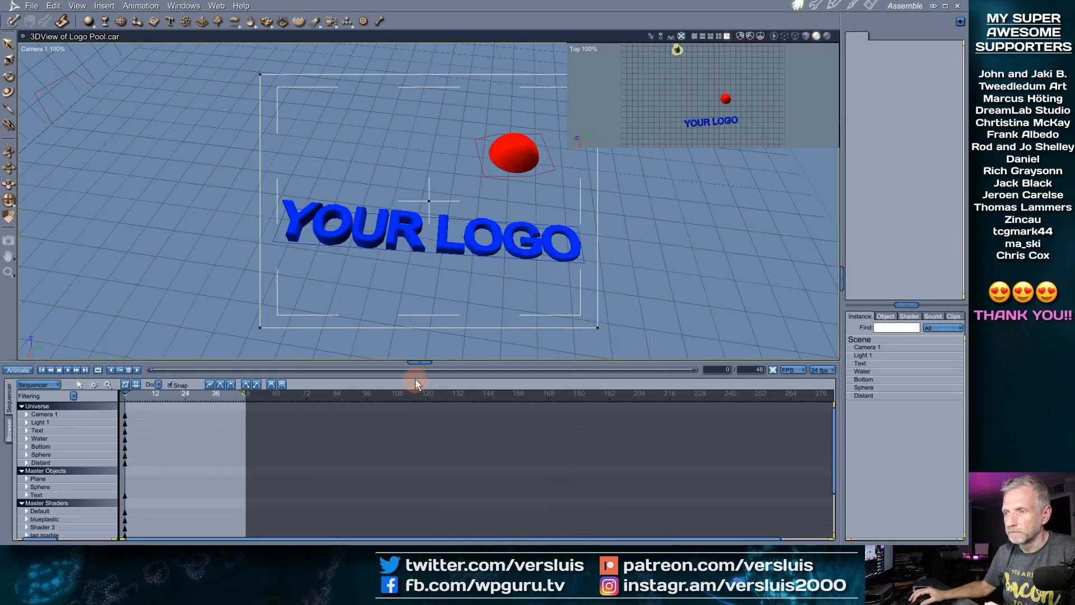
{"action": "left_click_drag", "start_coordinate": [423, 362], "coordinate": [421, 443]}
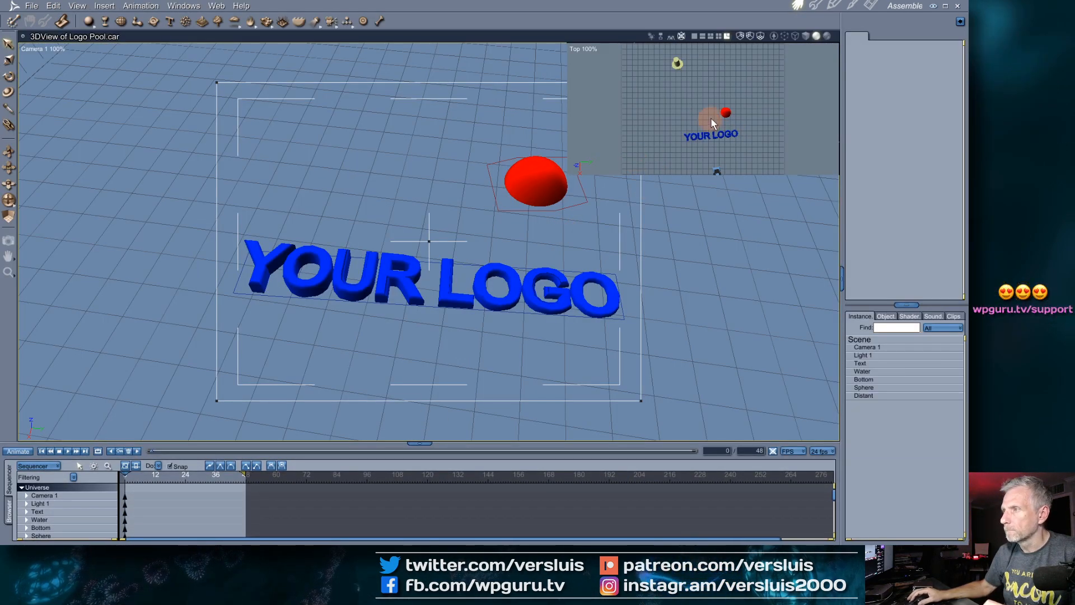
Show Camera 1 in the small inset view and the Director's Camera in the main 3D view
{"action": "left_click", "coordinate": [872, 7]}
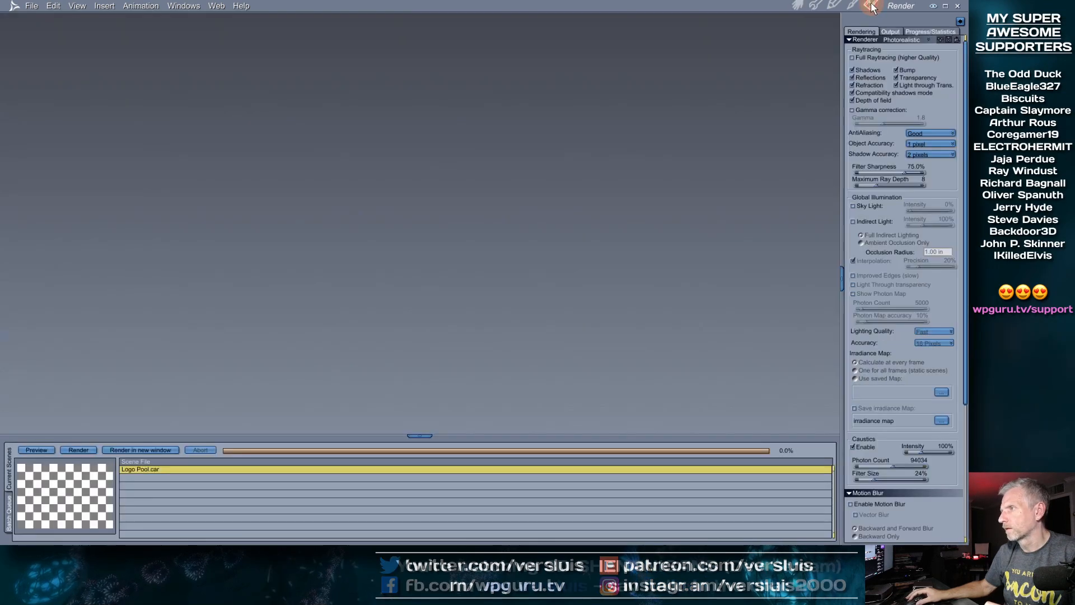
{"action": "left_click", "coordinate": [798, 7]}
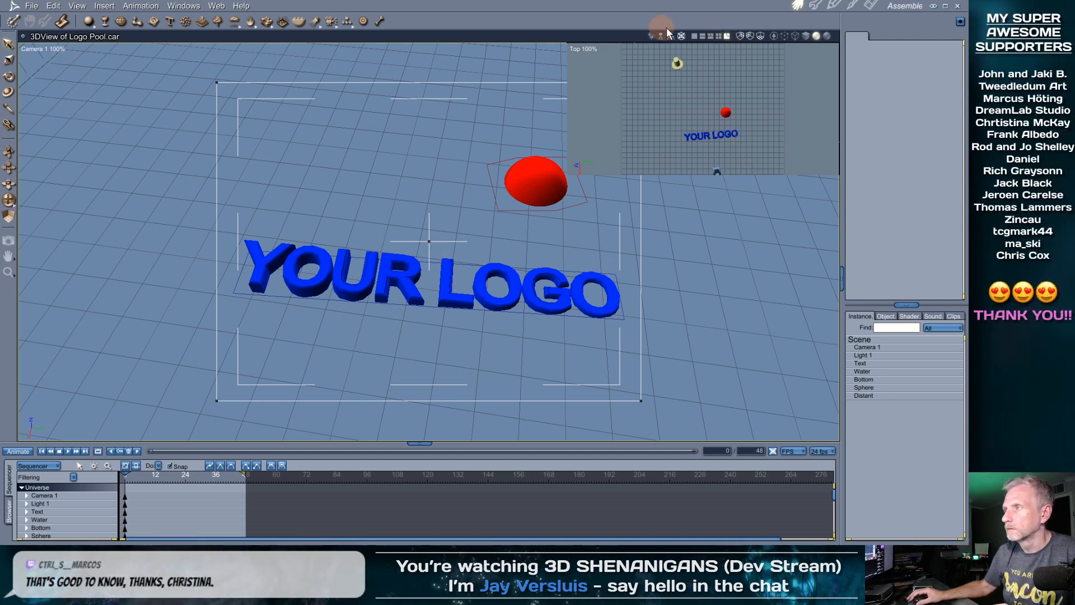
{"action": "left_click", "coordinate": [587, 50]}
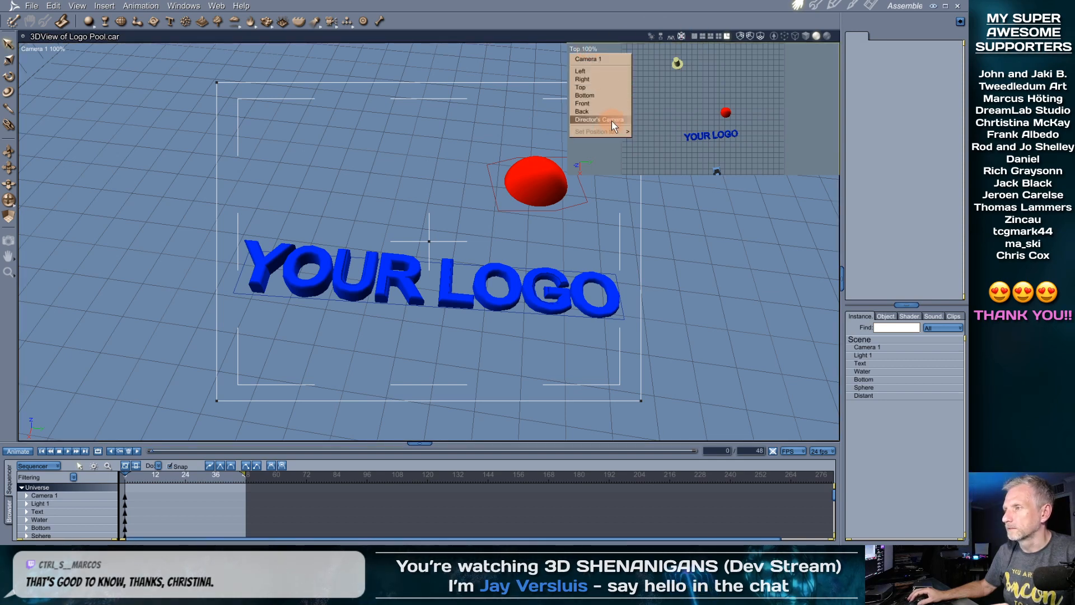
{"action": "left_click", "coordinate": [612, 59]}
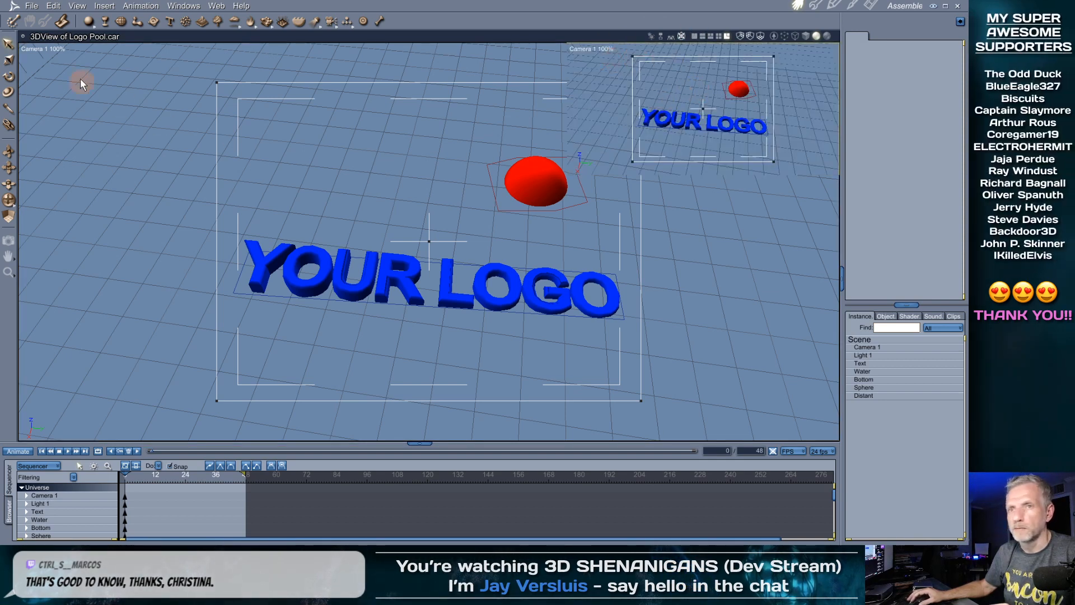
{"action": "left_click", "coordinate": [59, 48]}
{"action": "left_click", "coordinate": [59, 120]}
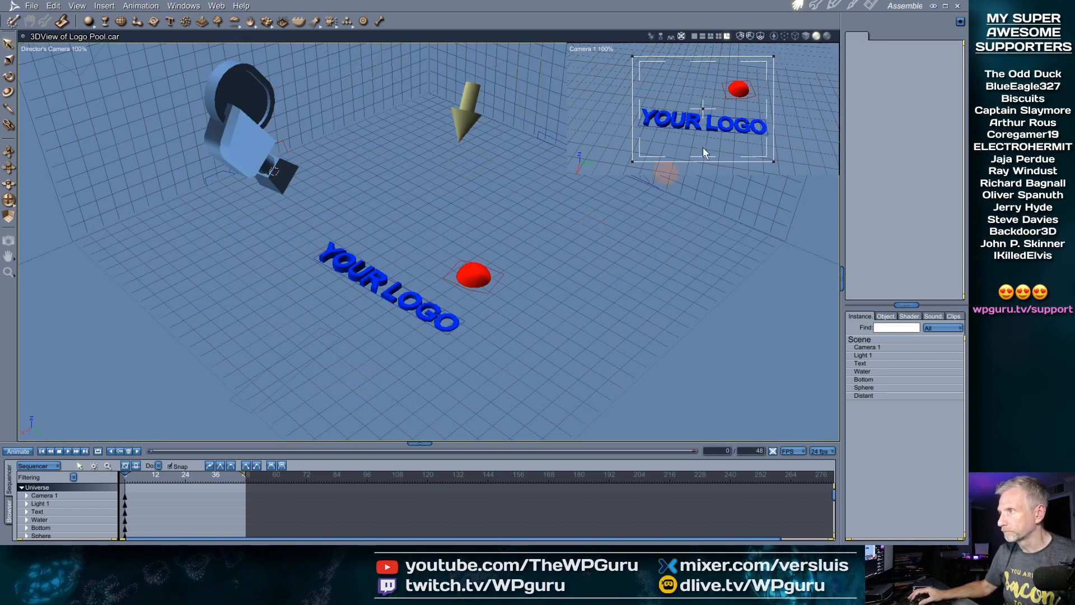
Set the render output height to 360 px at 800 px width and turn on Keep Proportions
{"action": "left_click", "coordinate": [869, 7]}
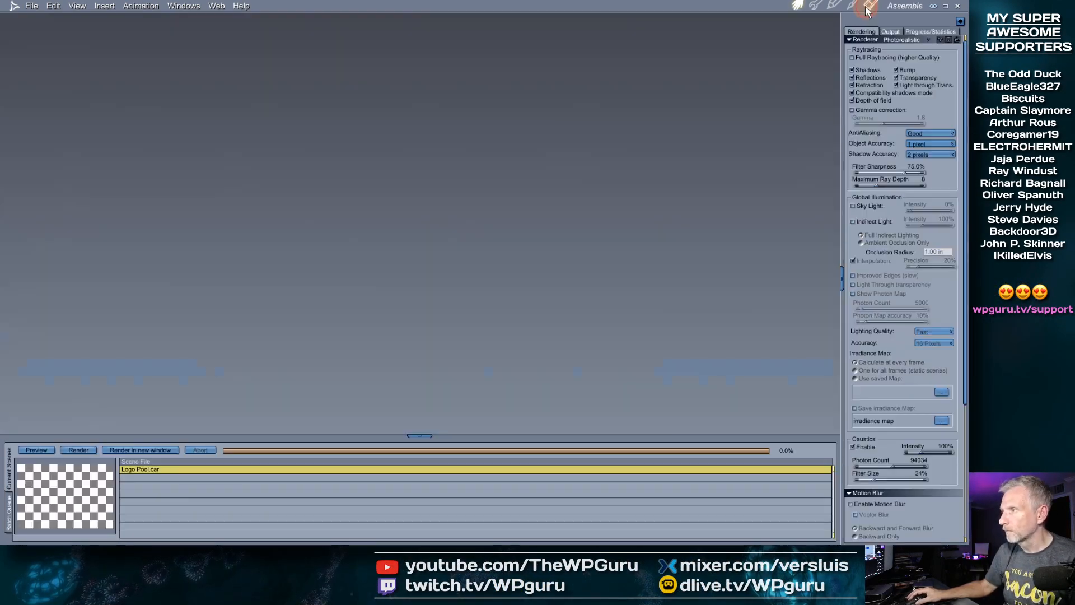
{"action": "left_click", "coordinate": [891, 32]}
{"action": "left_click", "coordinate": [933, 49]}
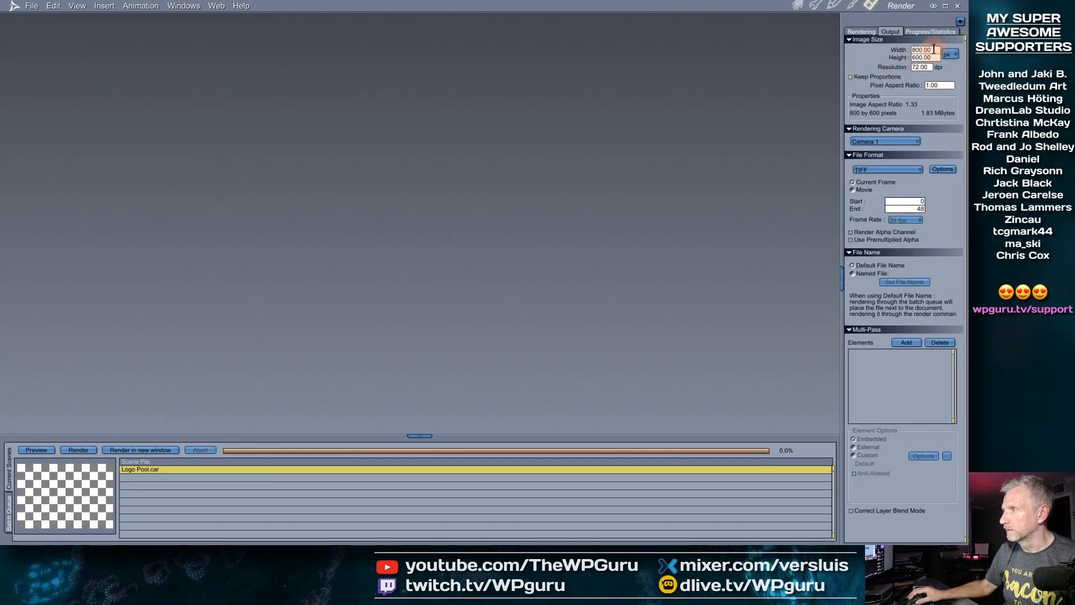
{"action": "key", "text": "Tab"}
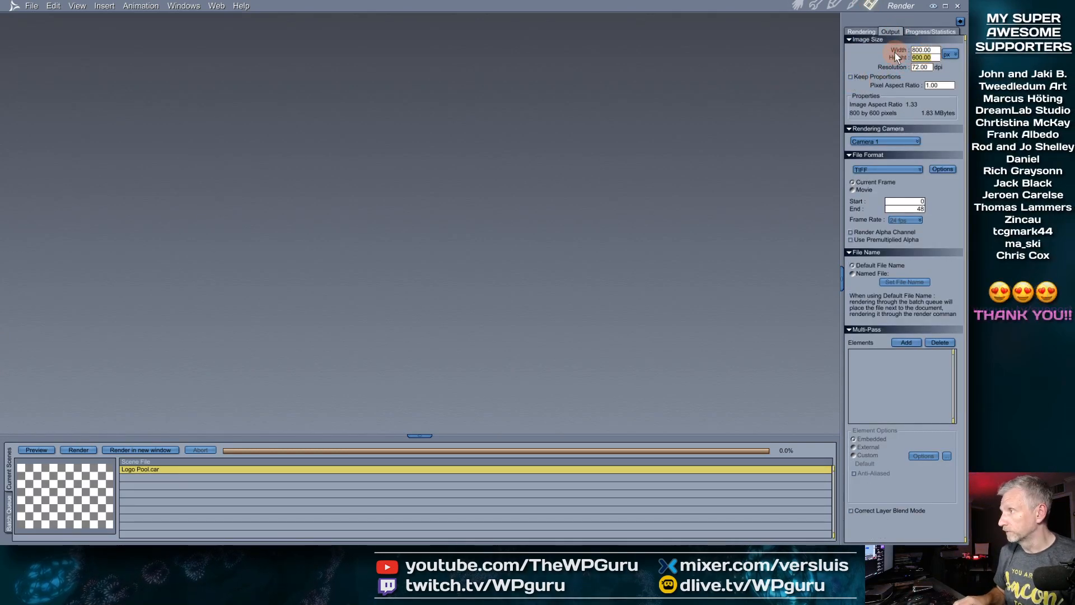
{"action": "type", "text": "360"}
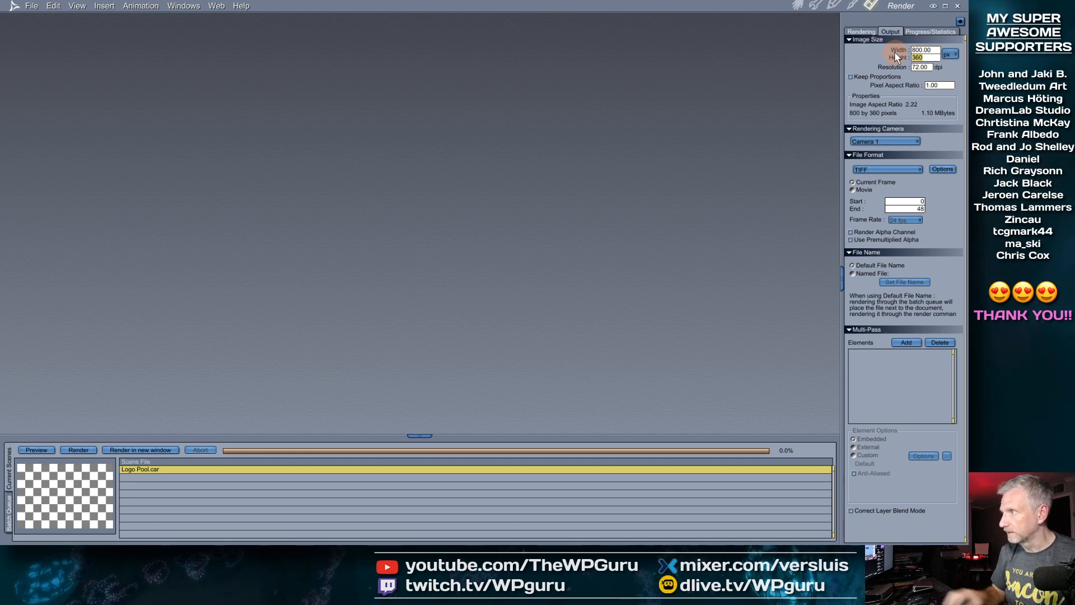
{"action": "left_click", "coordinate": [851, 76]}
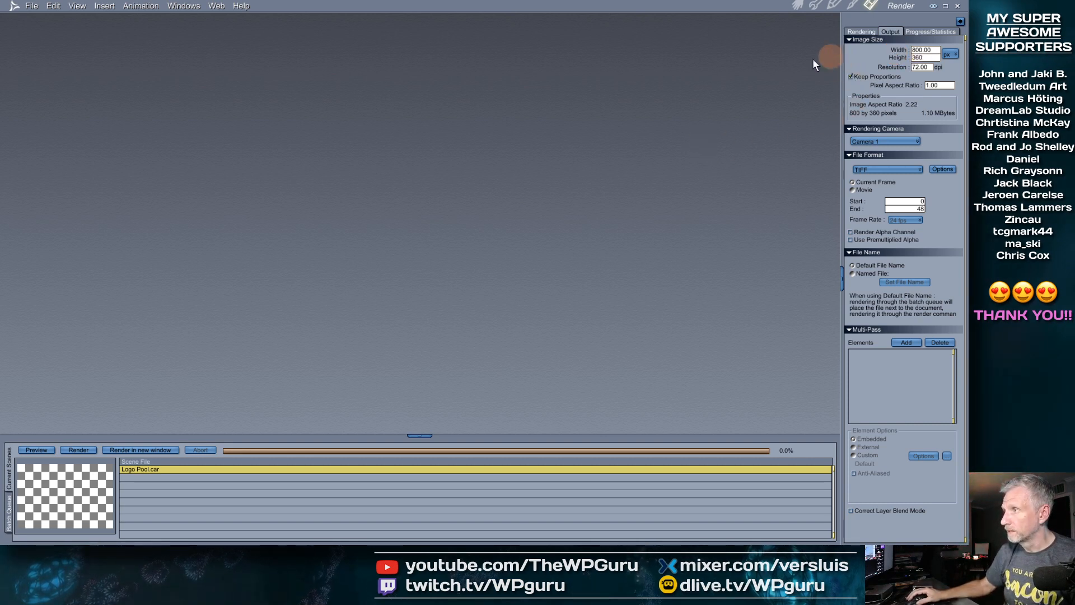
Render the Logo Pool scene, examine the image in an enlarged window and close it without saving
{"action": "key", "text": "ctrl+r"}
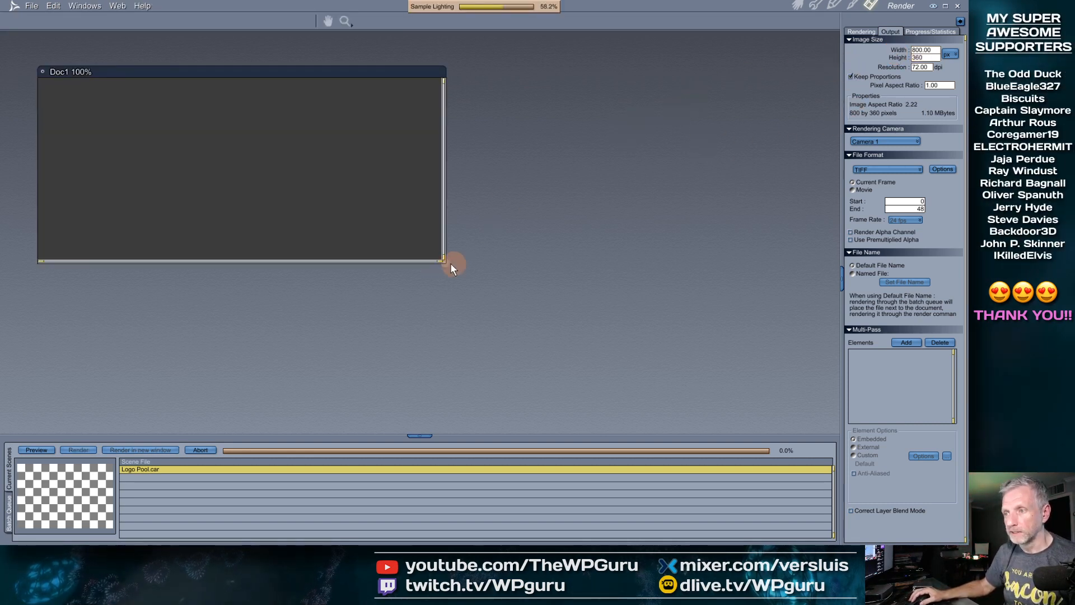
{"action": "left_click_drag", "start_coordinate": [450, 263], "coordinate": [490, 322]}
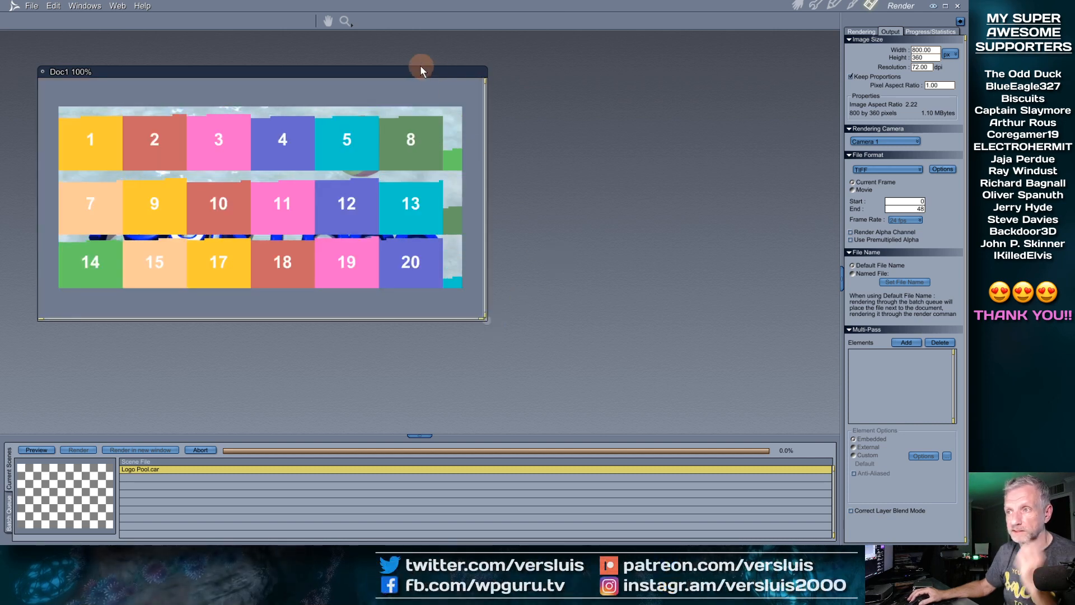
{"action": "left_click_drag", "start_coordinate": [421, 68], "coordinate": [502, 59]}
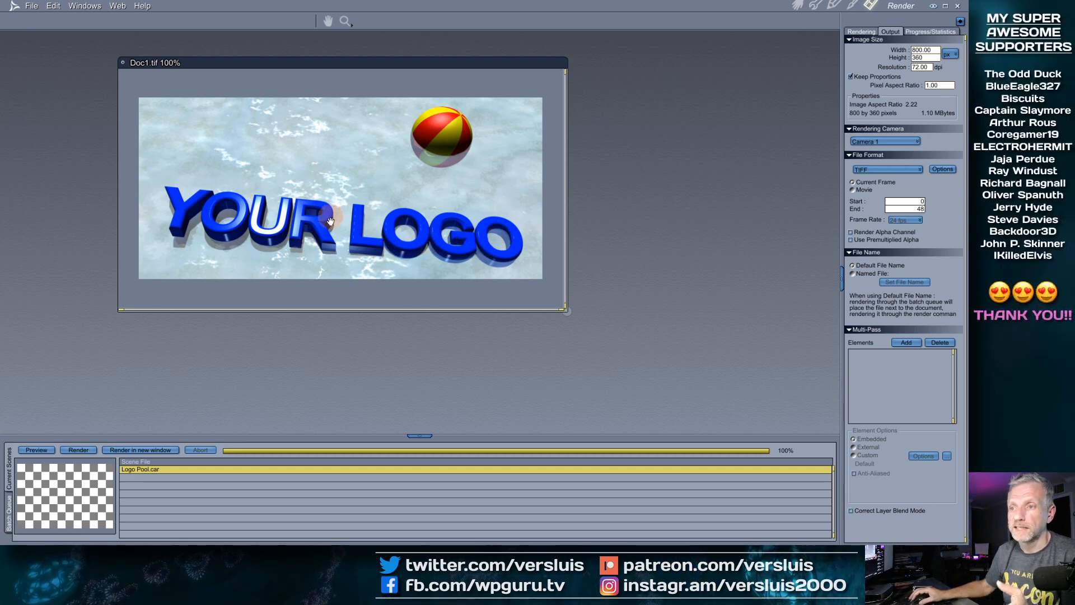
{"action": "left_click", "coordinate": [122, 63]}
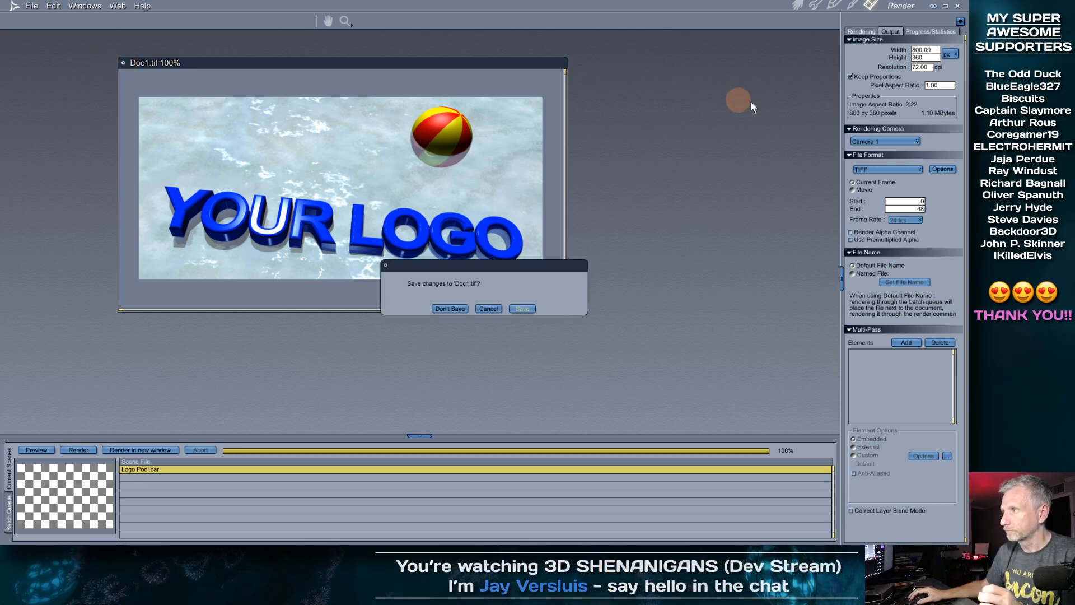
{"action": "left_click", "coordinate": [451, 308]}
Set the output size to 1280 by 720 px with Keep Proportions off, lock the proportions and reduce the width to 800 px
{"action": "left_click", "coordinate": [850, 77]}
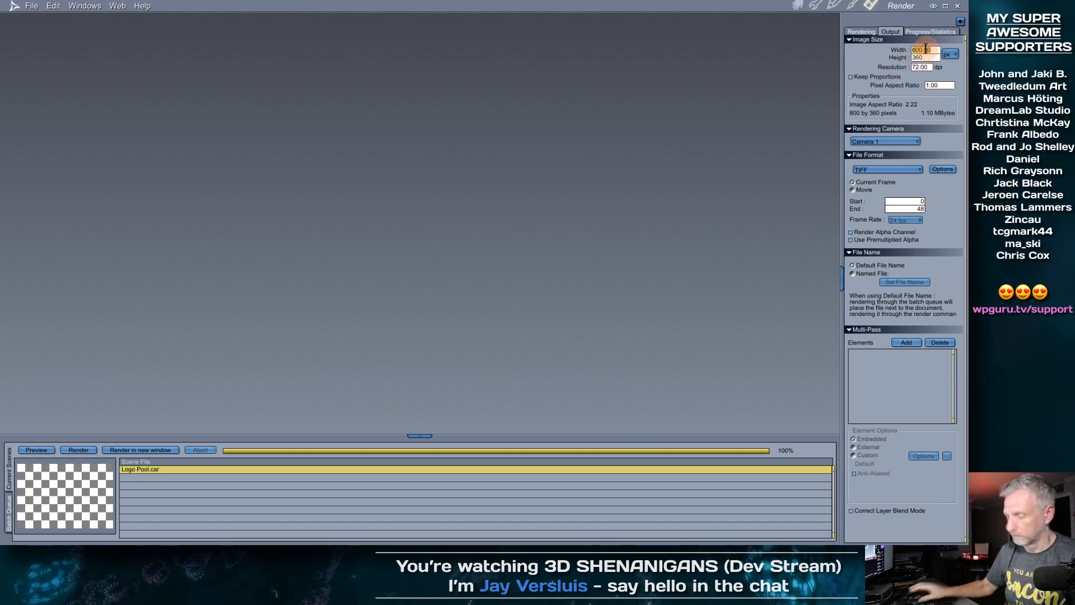
{"action": "type", "text": "720"}
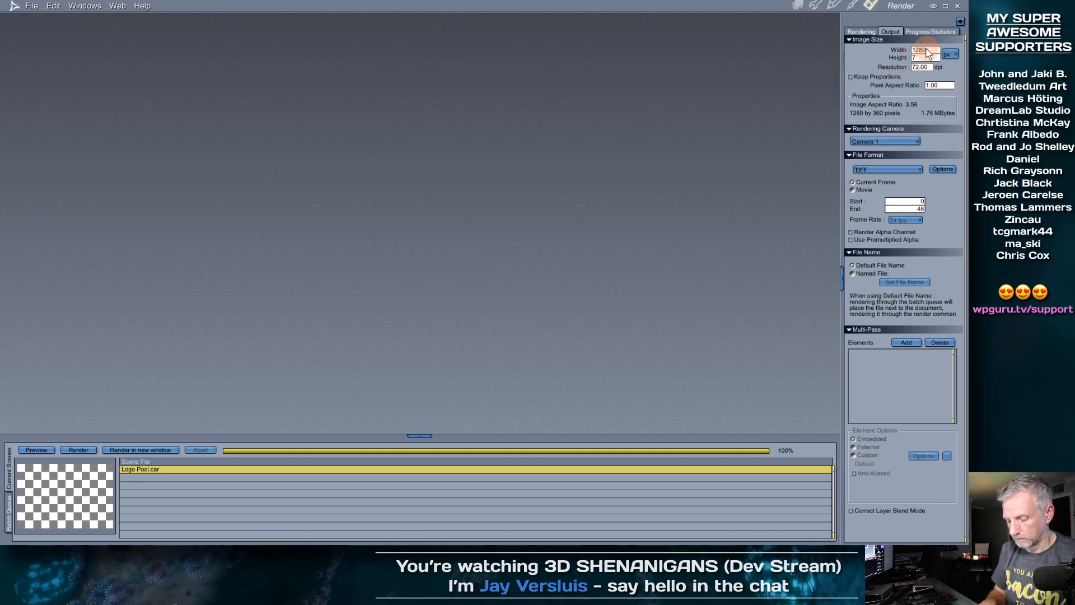
{"action": "left_click", "coordinate": [851, 77]}
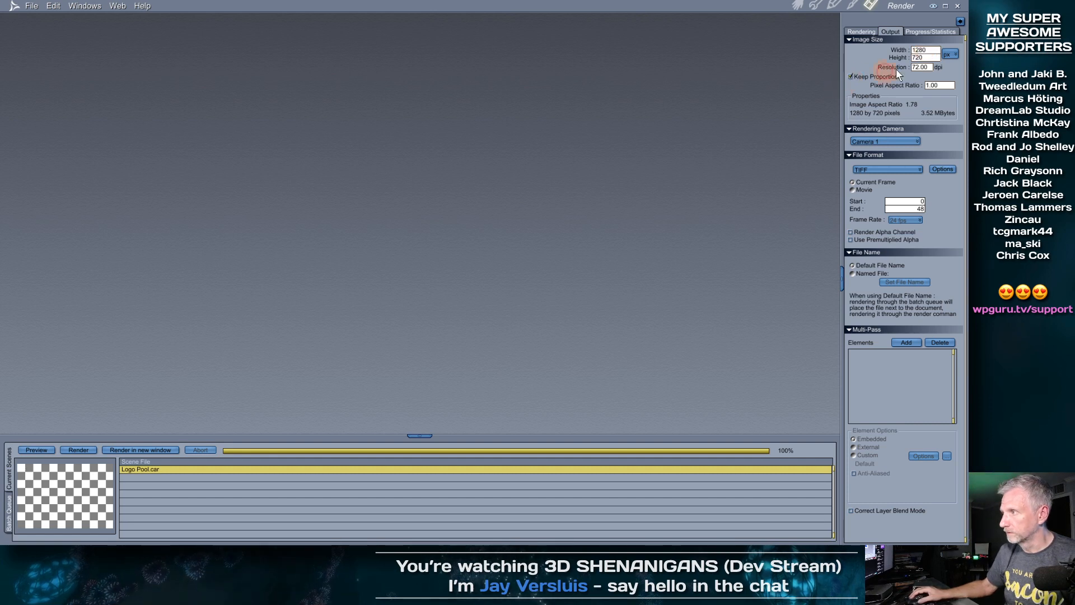
{"action": "left_click", "coordinate": [896, 51]}
{"action": "type", "text": "800"}
{"action": "key", "text": "Tab"}
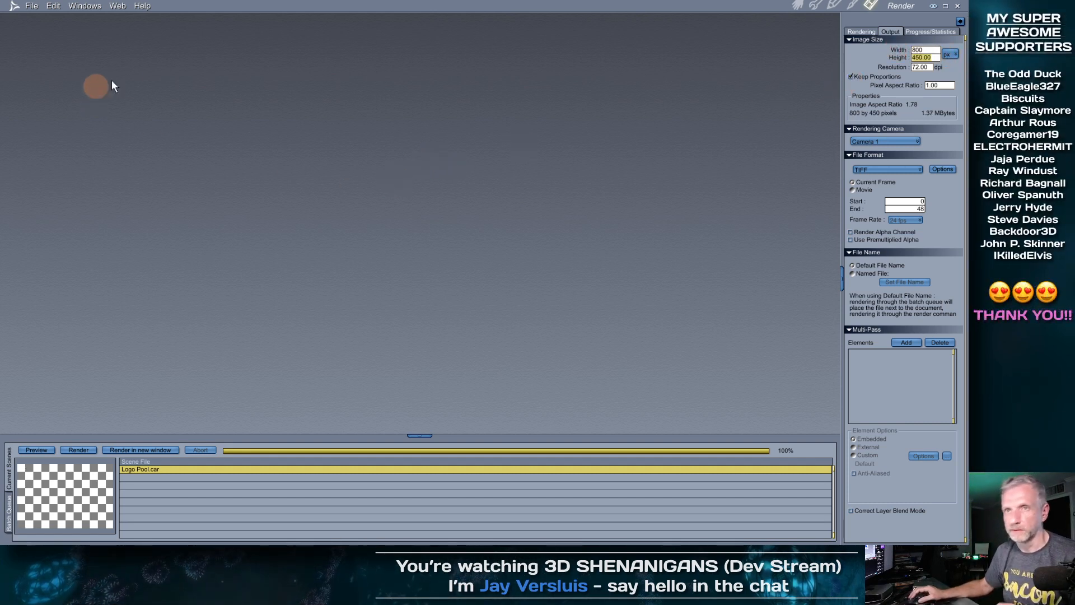
Replace the YOUR LOGO wording of the Text object with "LIVE from", a supporter's first name in possessive form and "Lair"
{"action": "left_click", "coordinate": [798, 6]}
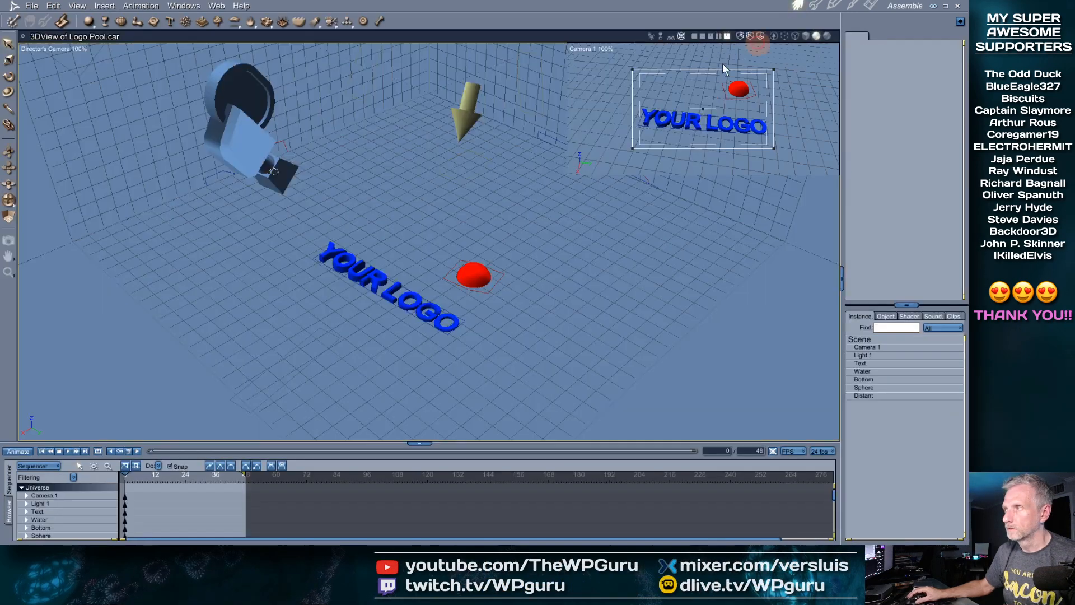
{"action": "left_click", "coordinate": [394, 296]}
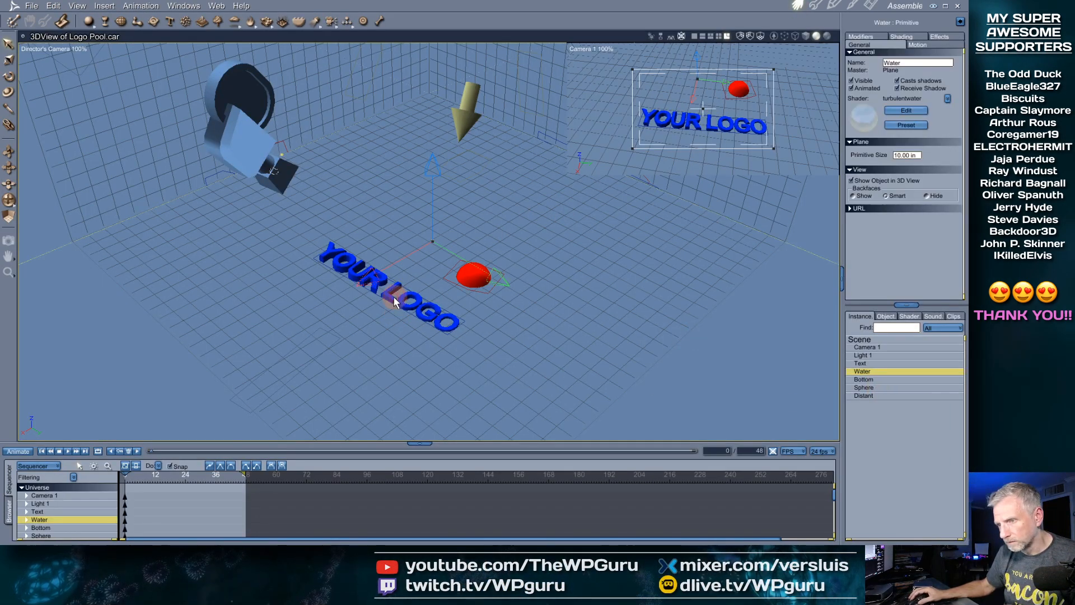
{"action": "left_click", "coordinate": [353, 277]}
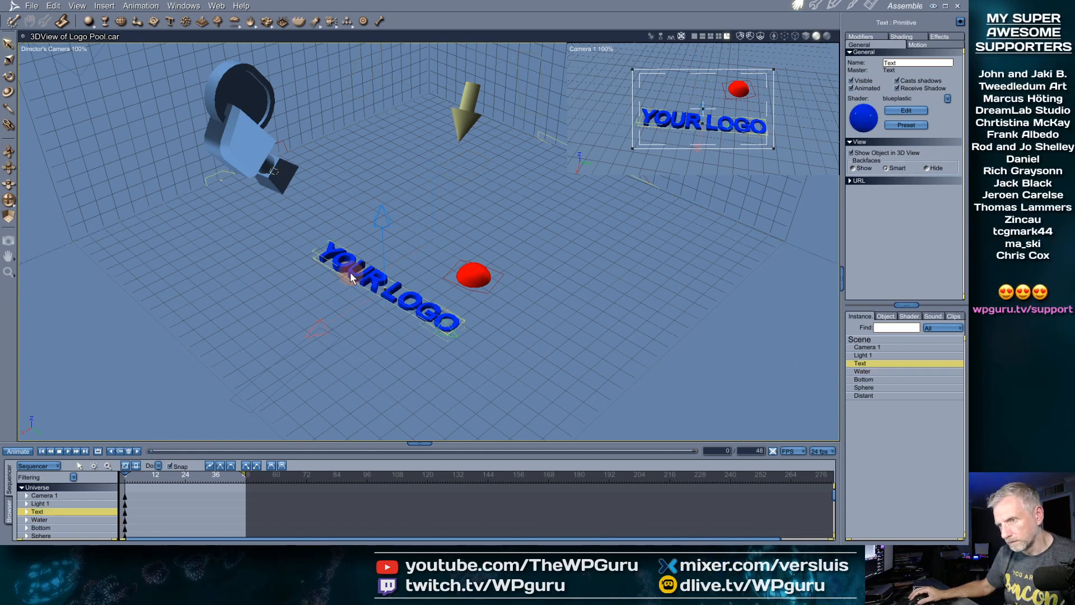
{"action": "double_click", "coordinate": [866, 362]}
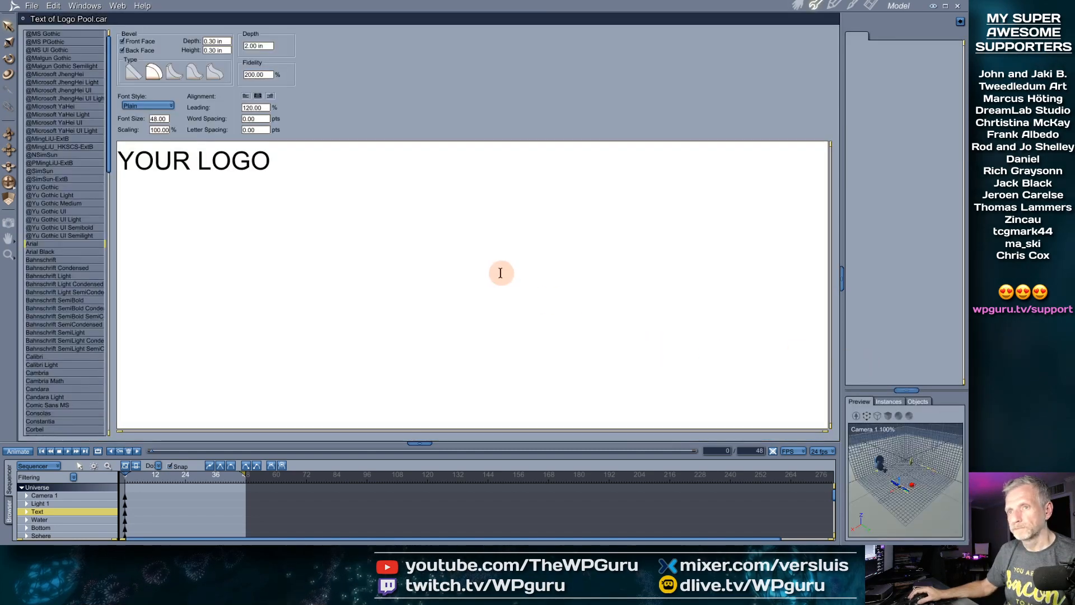
{"action": "left_click_drag", "start_coordinate": [305, 153], "coordinate": [124, 160]}
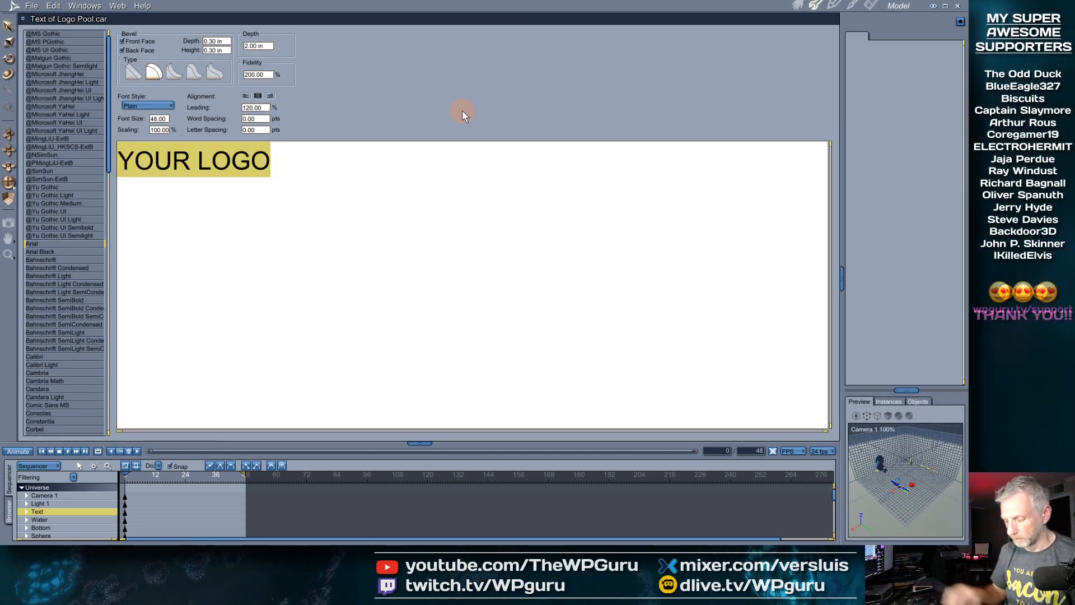
{"action": "type", "text": "LivIVE fgrom"}
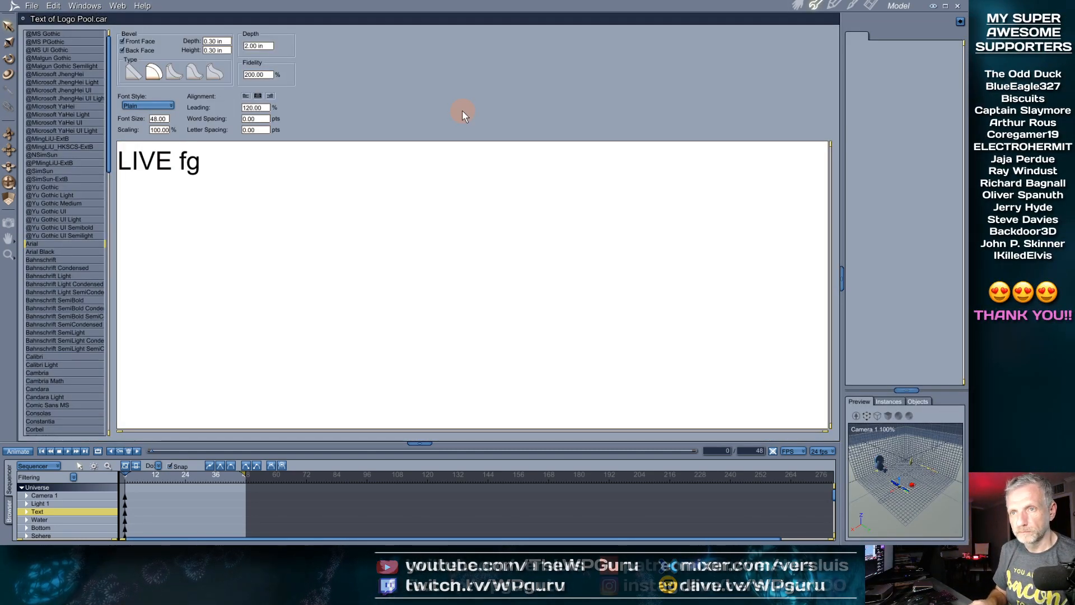
{"action": "key", "text": "BackSpace"}
{"action": "key", "text": "BackSpace"}
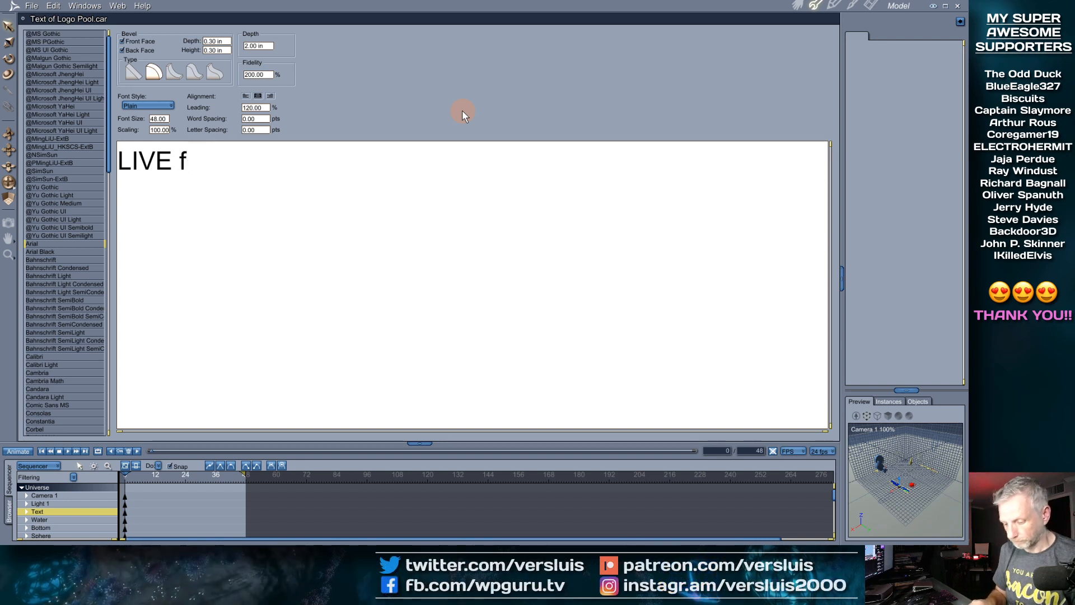
{"action": "type", "text": "rom Rod's Lair"}
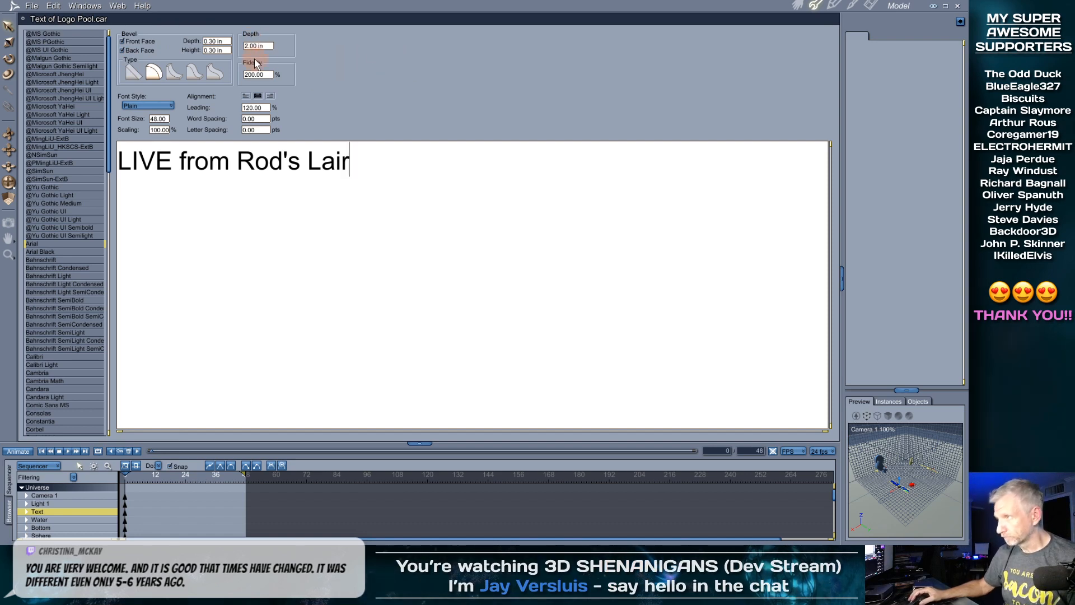
{"action": "left_click", "coordinate": [797, 7]}
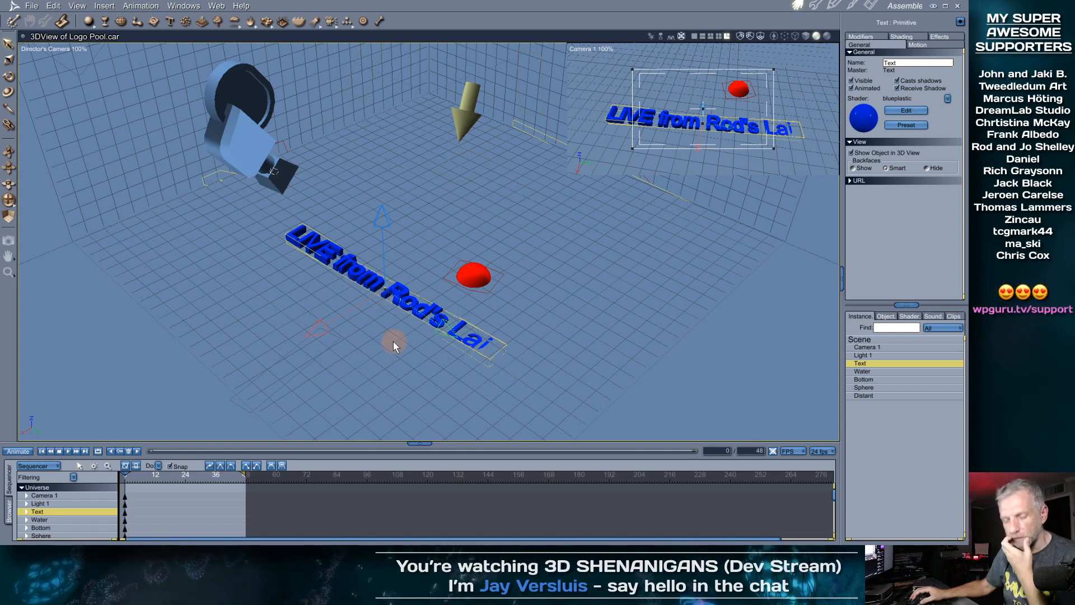
Slide the logo text sideways along its length and render the scene, enlarging the image window to fit the picture
{"action": "middle_click_drag", "start_coordinate": [401, 357], "coordinate": [467, 351]}
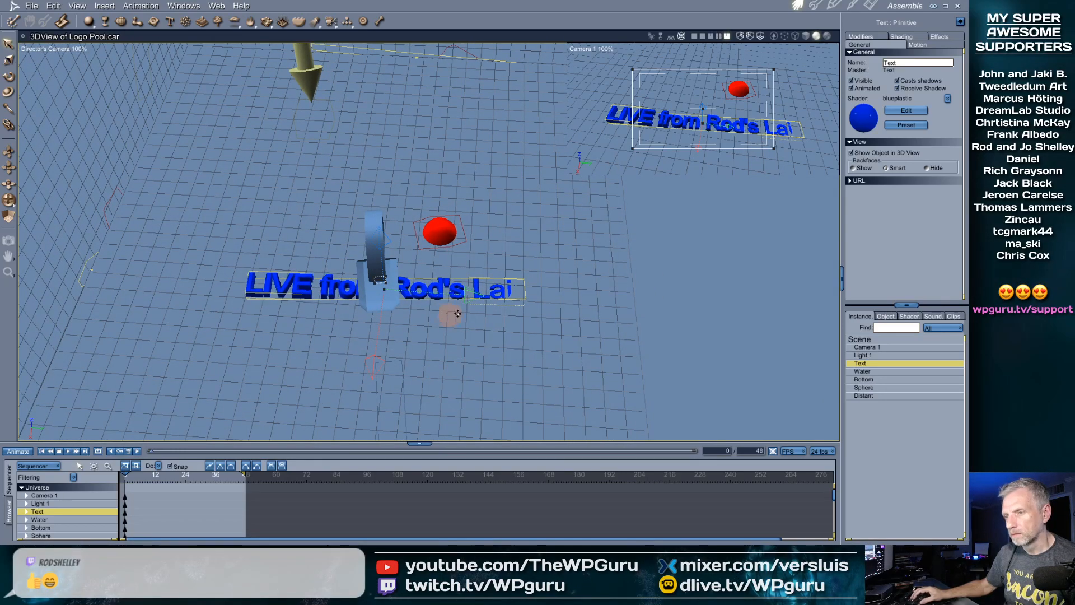
{"action": "left_click_drag", "start_coordinate": [476, 299], "coordinate": [571, 296]}
{"action": "left_click_drag", "start_coordinate": [545, 296], "coordinate": [417, 295]}
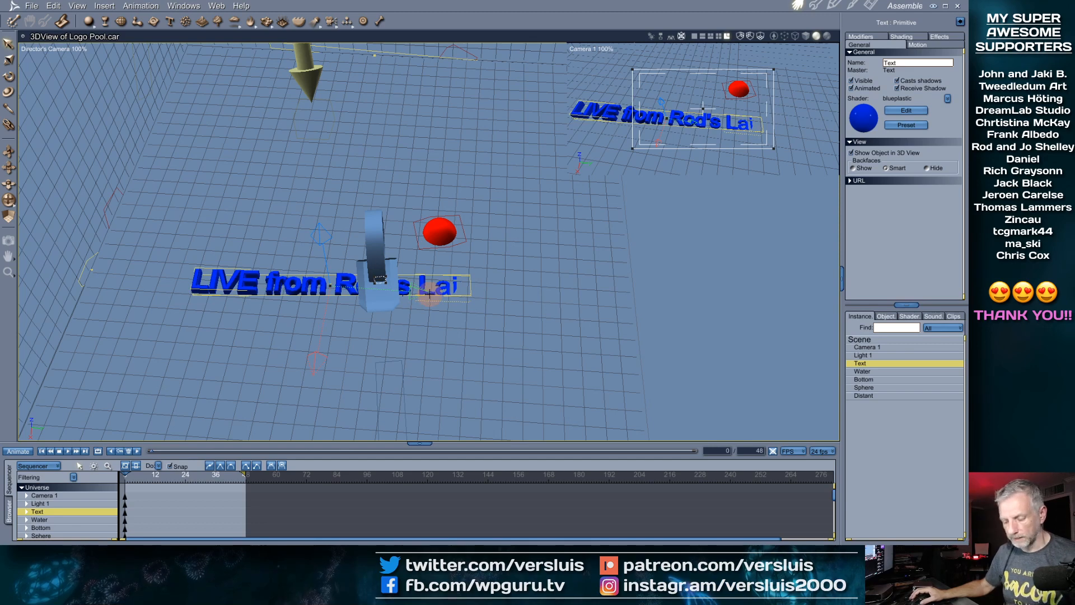
{"action": "key", "text": "ctrl+r"}
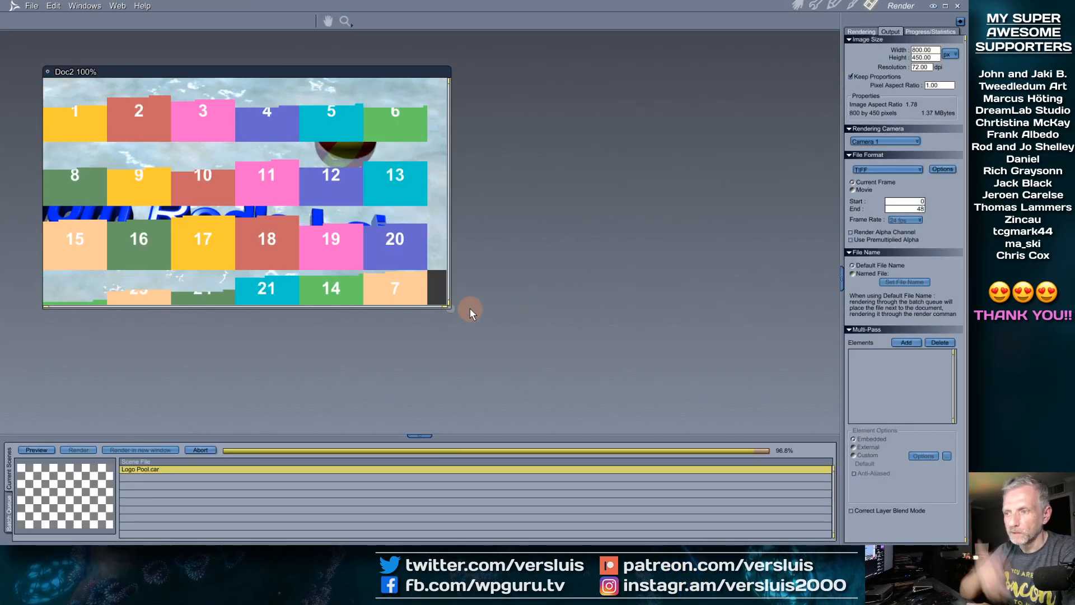
{"action": "left_click_drag", "start_coordinate": [452, 312], "coordinate": [489, 338]}
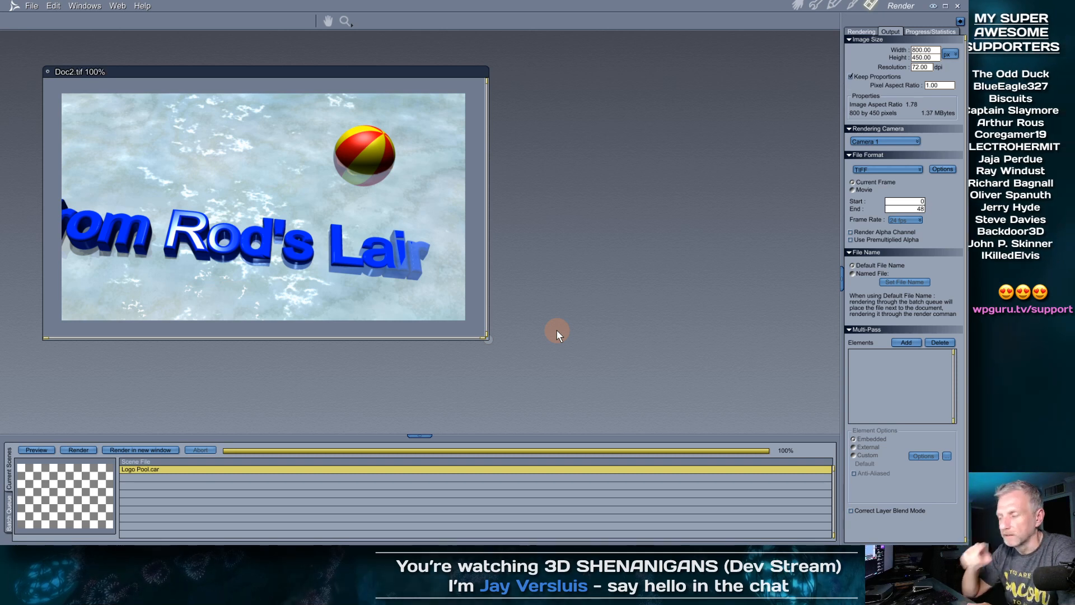
Set the render tile size to 16
{"action": "left_click", "coordinate": [864, 32]}
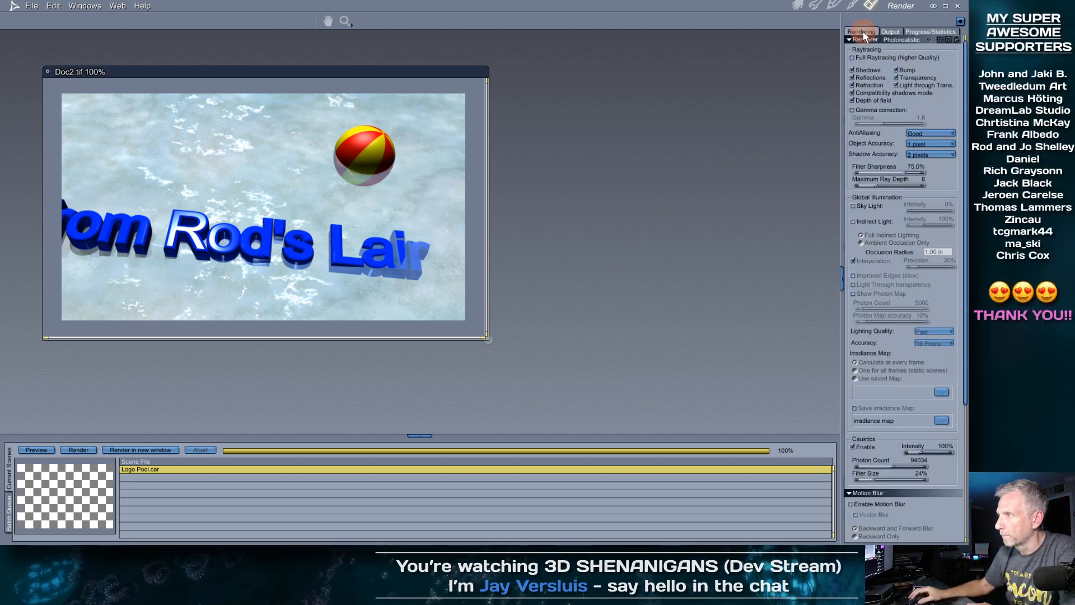
{"action": "scroll", "coordinate": [921, 456], "scroll_direction": "down", "scroll_amount": 6}
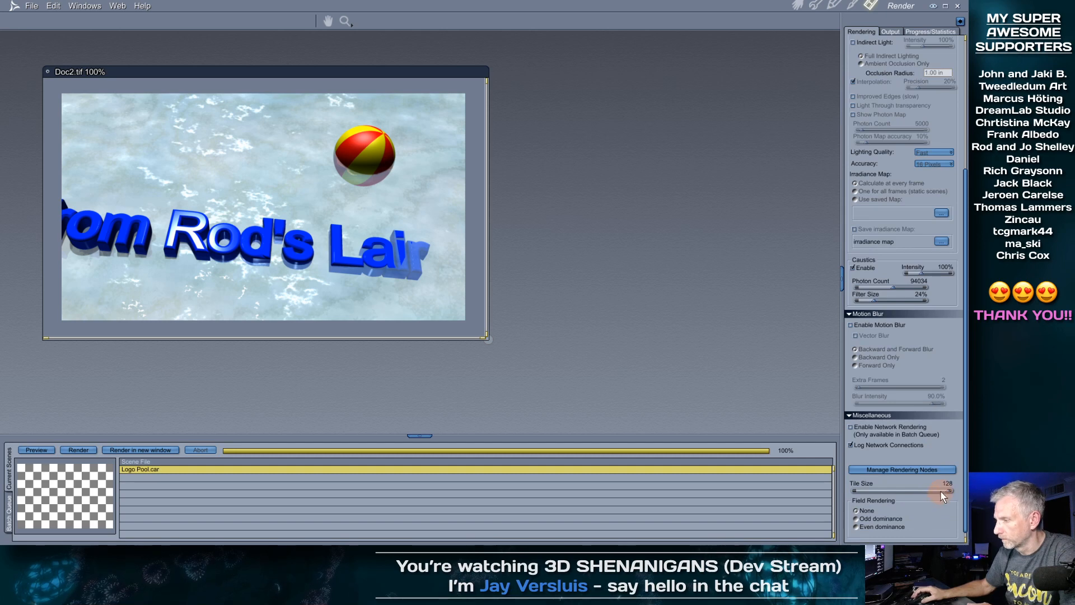
{"action": "left_click_drag", "start_coordinate": [890, 493], "coordinate": [831, 494]}
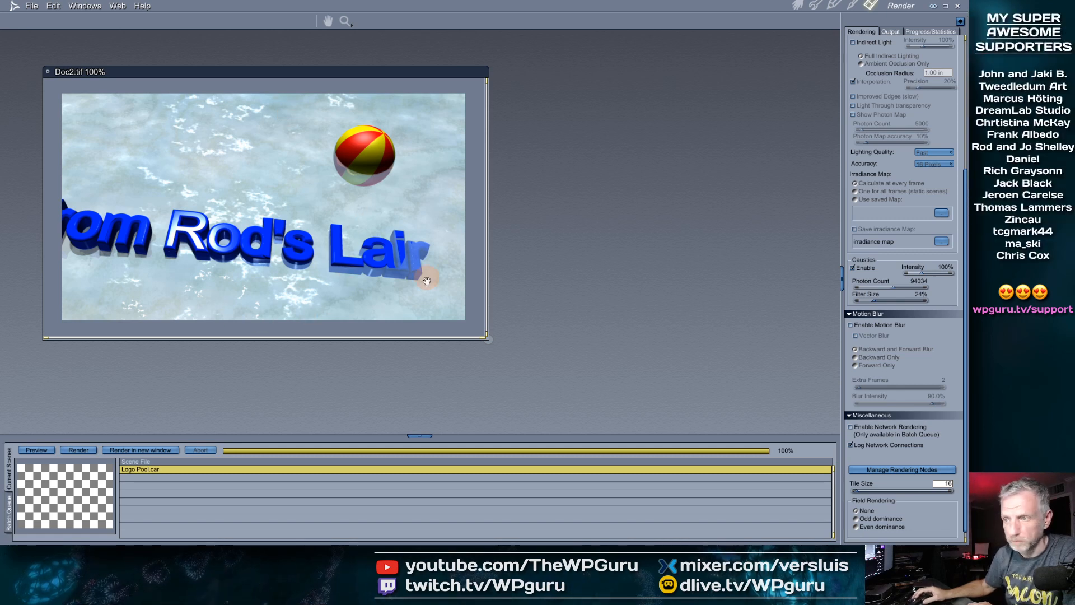
Return to the assembled scene and show the Logo scene presets in an enlarged browser
{"action": "left_click", "coordinate": [798, 7]}
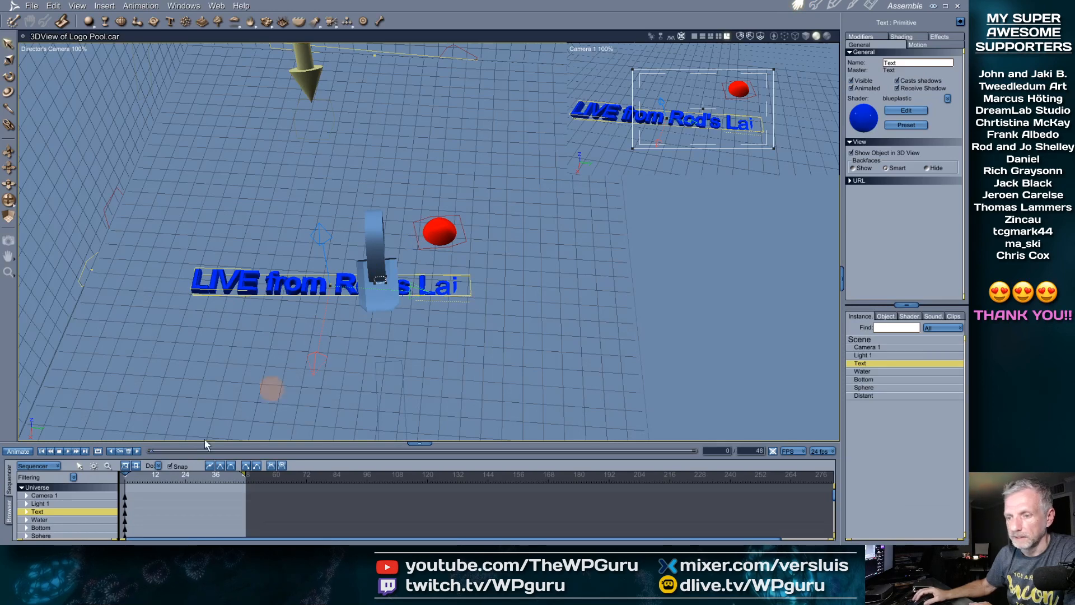
{"action": "left_click_drag", "start_coordinate": [375, 441], "coordinate": [371, 358]}
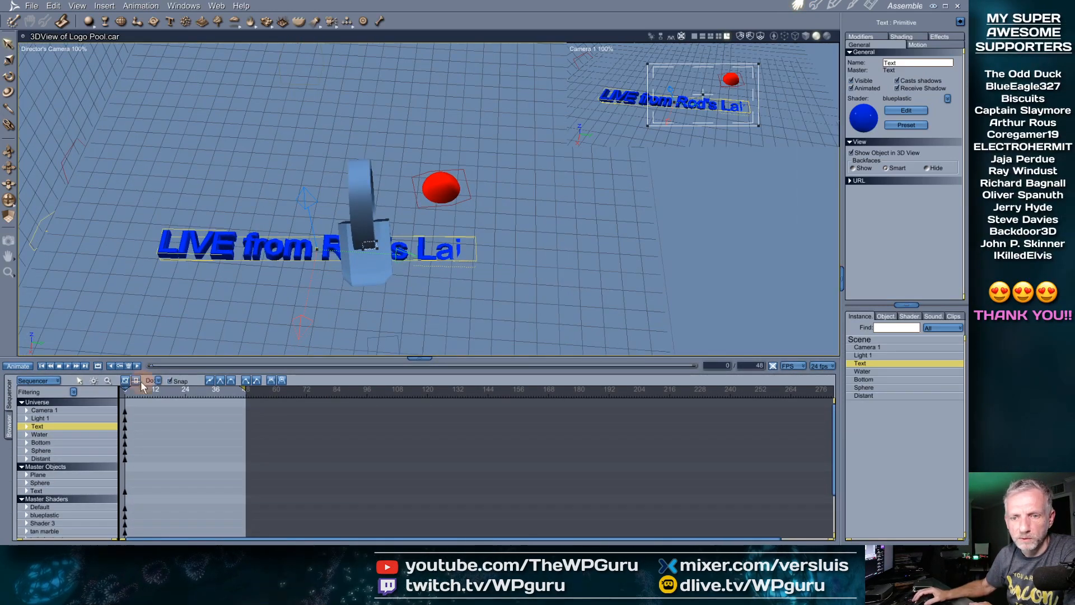
{"action": "left_click", "coordinate": [9, 427]}
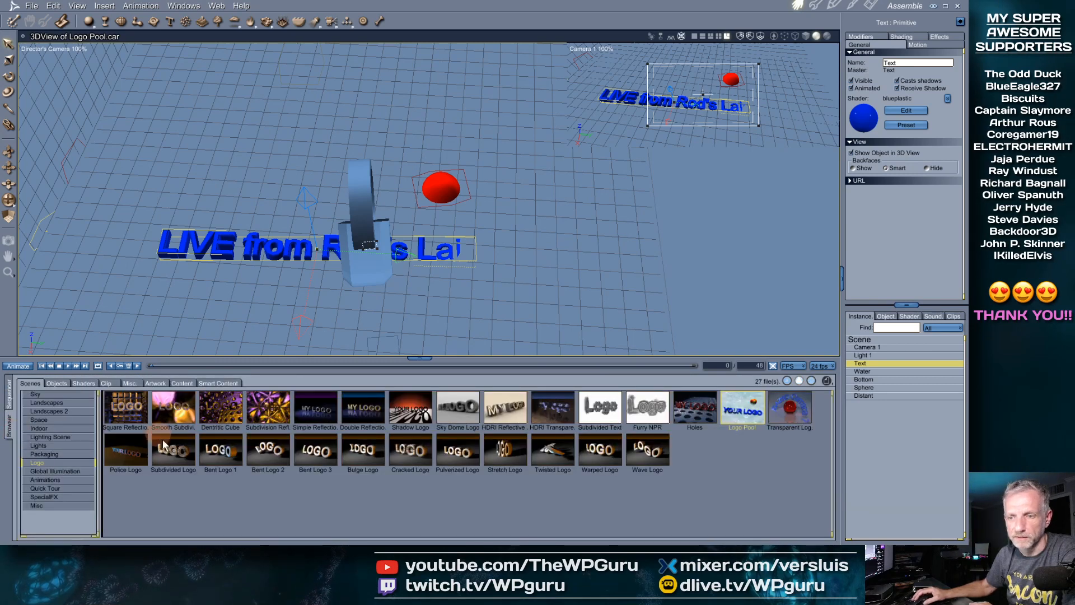
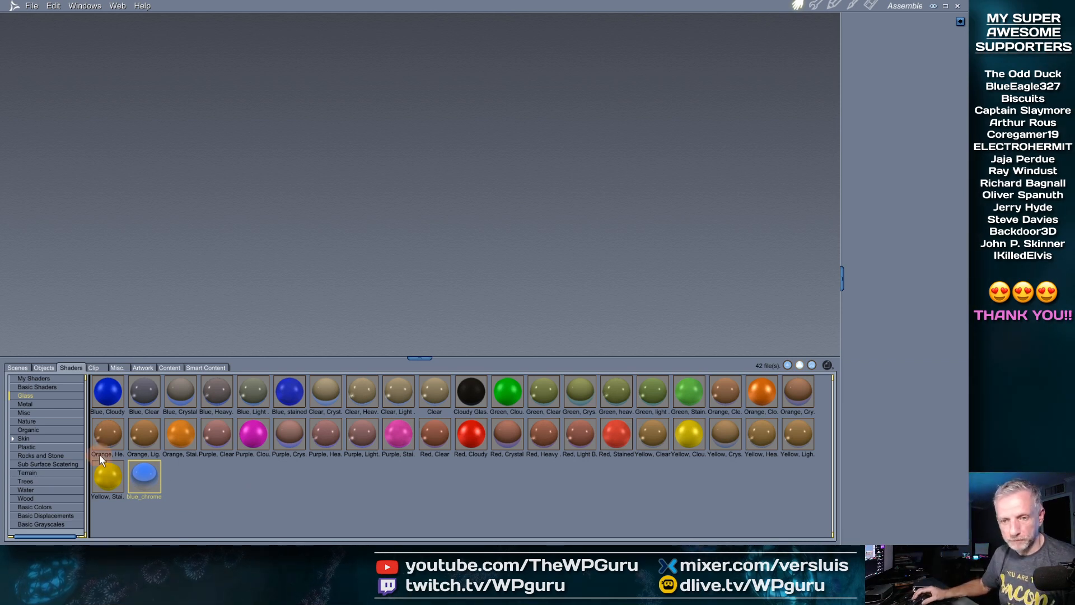
Look through the scene preset categories and open the Waves and Caustics preset from Global Illumination
{"action": "left_click", "coordinate": [19, 369]}
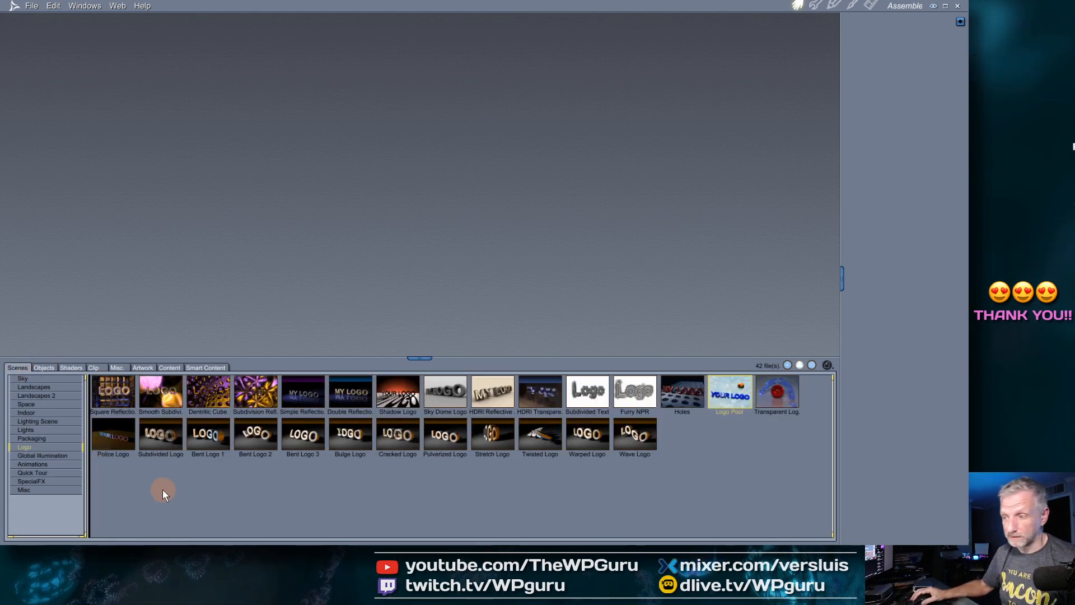
{"action": "left_click", "coordinate": [58, 421]}
{"action": "left_click", "coordinate": [58, 428]}
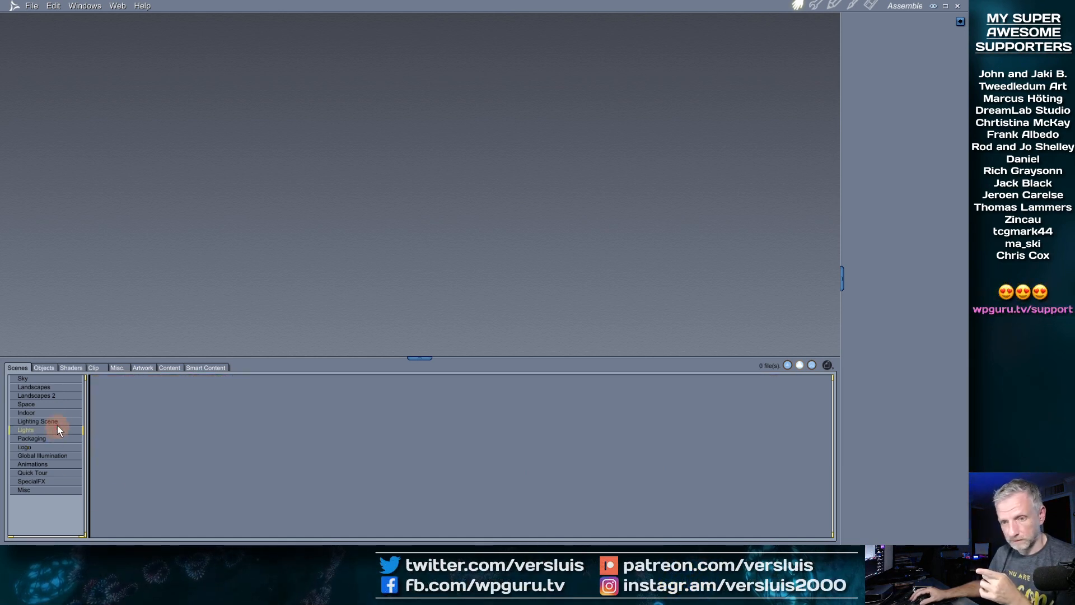
{"action": "left_click", "coordinate": [59, 410]}
{"action": "left_click", "coordinate": [61, 402]}
{"action": "left_click", "coordinate": [62, 397]}
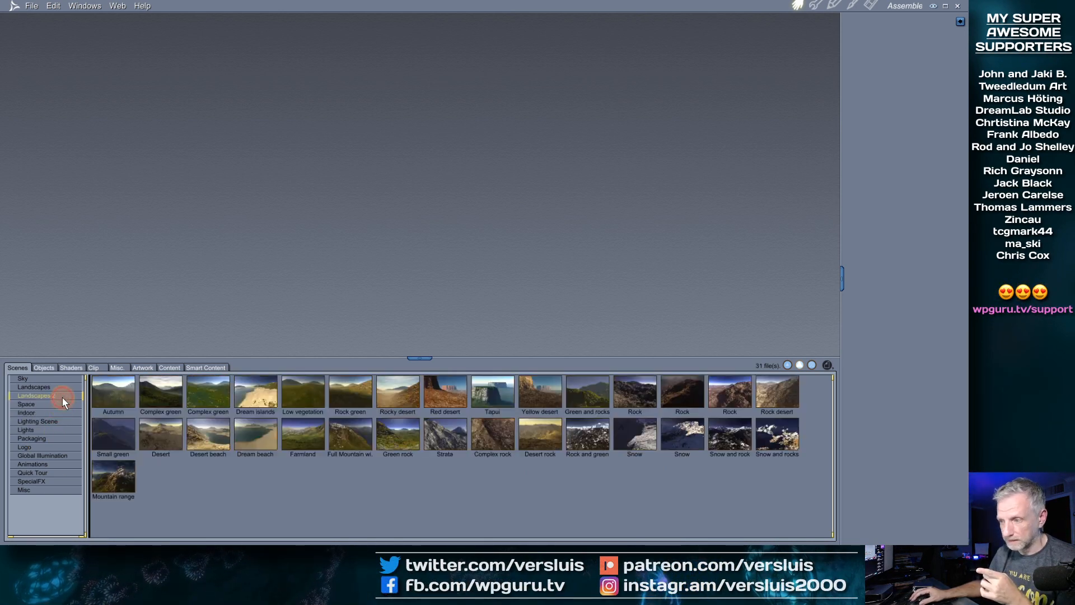
{"action": "left_click", "coordinate": [59, 446]}
{"action": "left_click", "coordinate": [62, 455]}
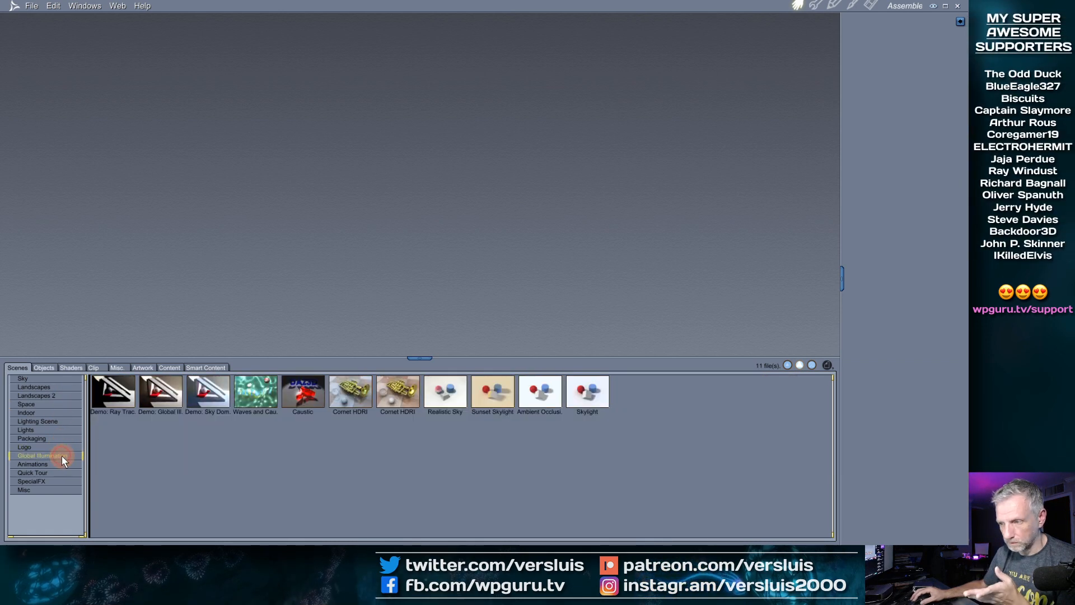
{"action": "double_click", "coordinate": [261, 395]}
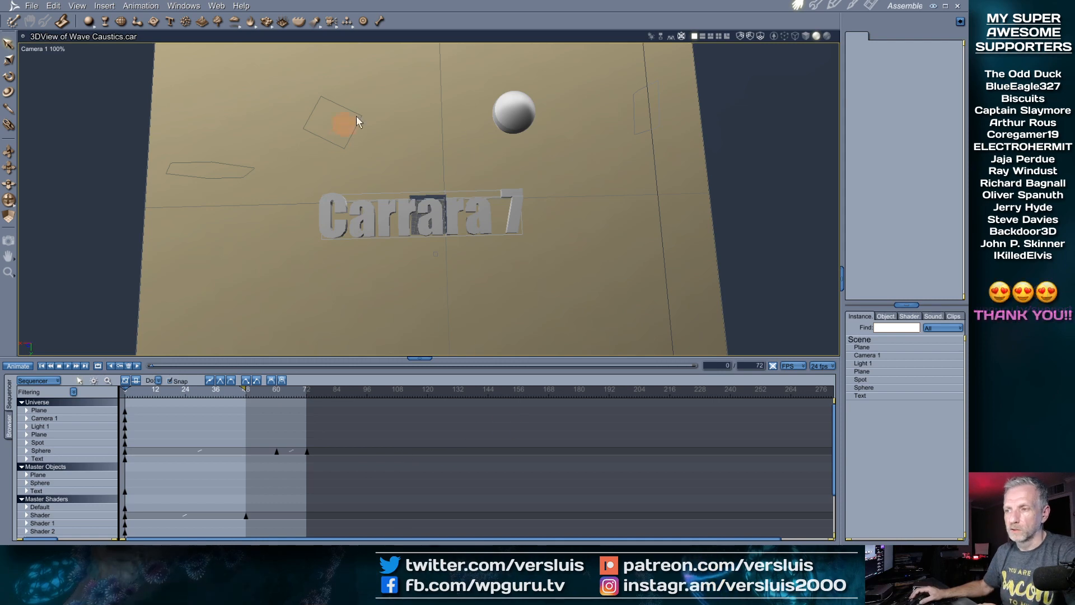
Enlarge the 3D view area and add a small inset view showing Camera 1
{"action": "left_click_drag", "start_coordinate": [244, 356], "coordinate": [235, 443]}
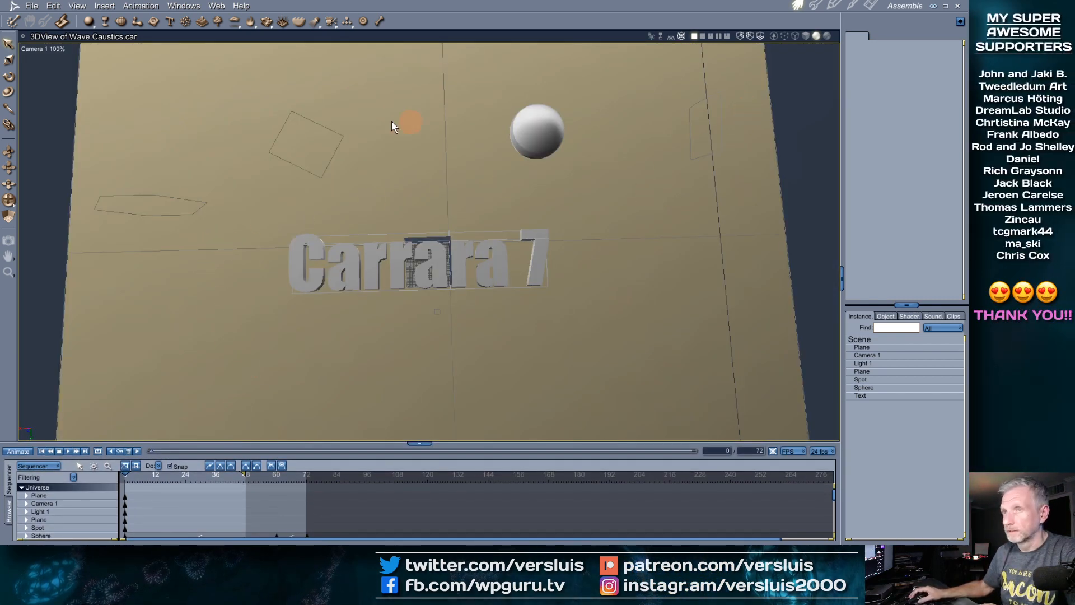
{"action": "left_click", "coordinate": [726, 36]}
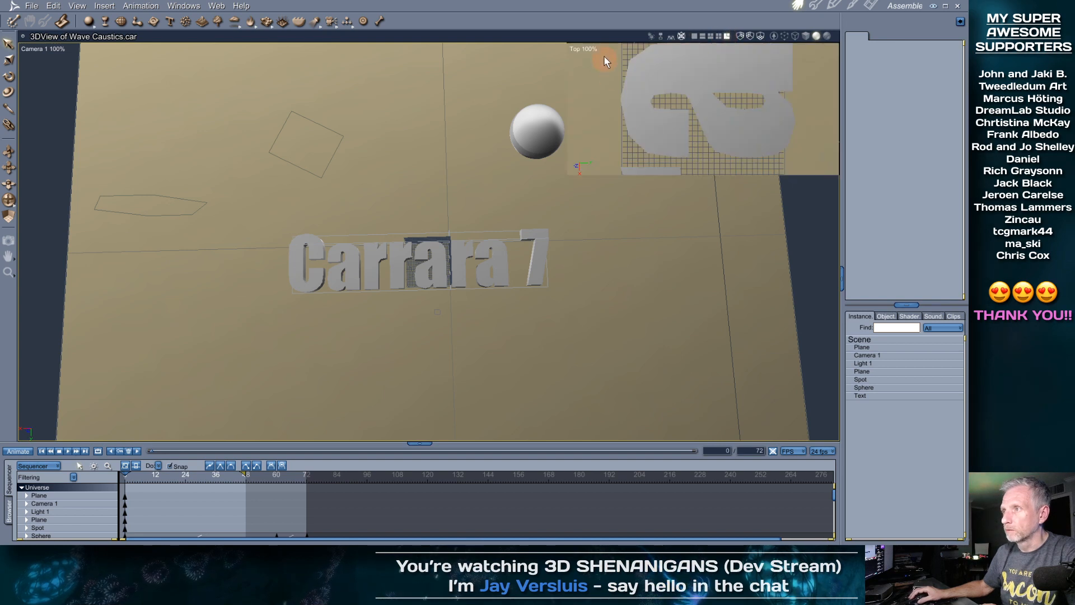
{"action": "left_click", "coordinate": [580, 47]}
{"action": "left_click", "coordinate": [609, 122]}
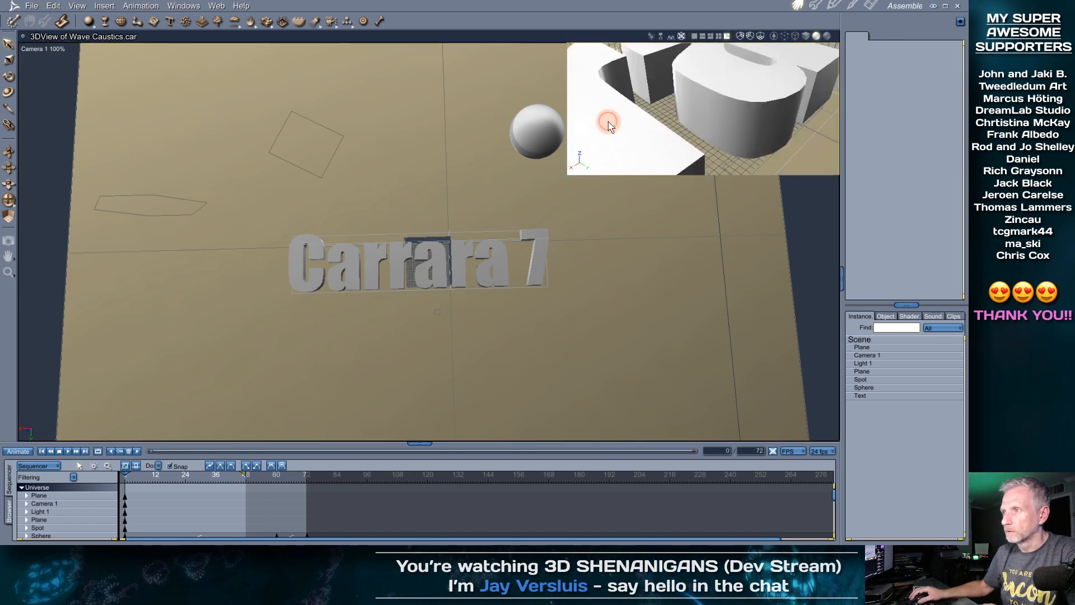
{"action": "left_click", "coordinate": [594, 53]}
{"action": "left_click", "coordinate": [599, 60]}
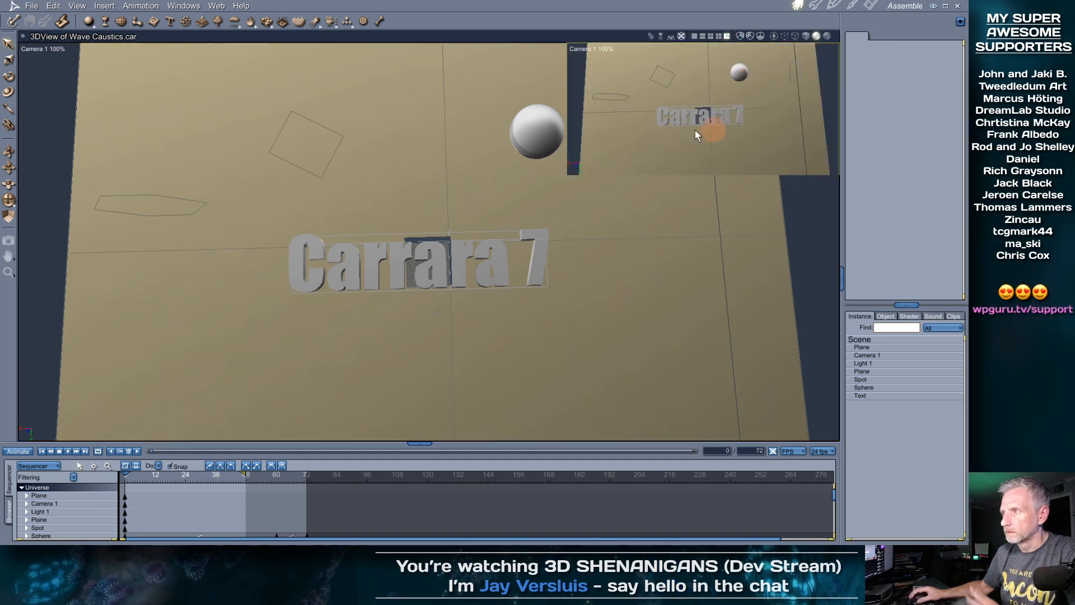
Show the scene through the Director's Camera in the main 3D view
{"action": "left_click", "coordinate": [48, 48]}
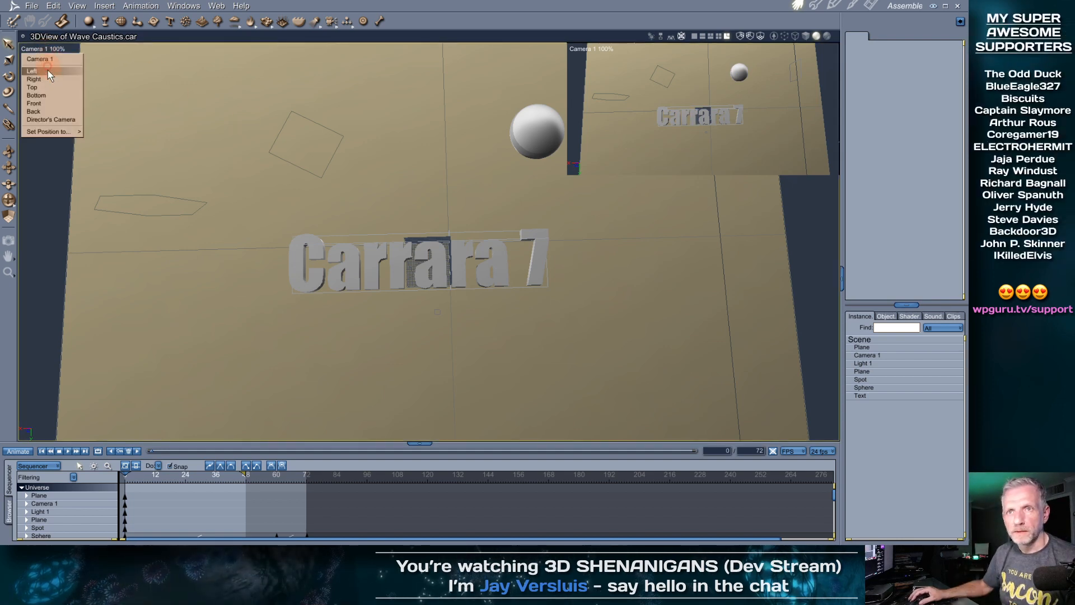
{"action": "left_click", "coordinate": [52, 121]}
{"action": "scroll", "coordinate": [357, 285], "scroll_direction": "down", "scroll_amount": 10}
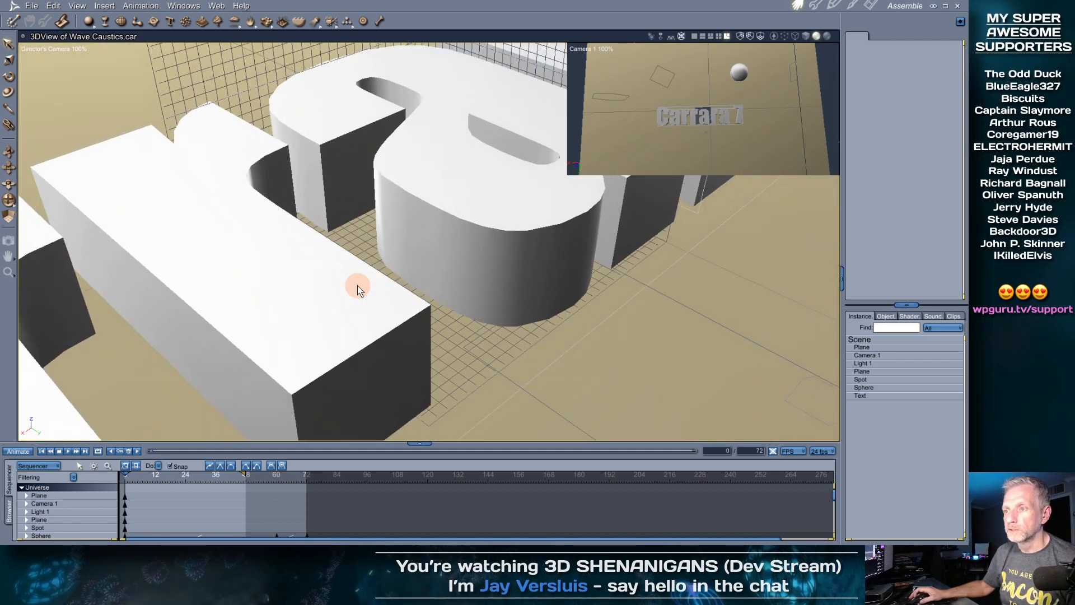
{"action": "scroll", "coordinate": [358, 287], "scroll_direction": "down", "scroll_amount": 6}
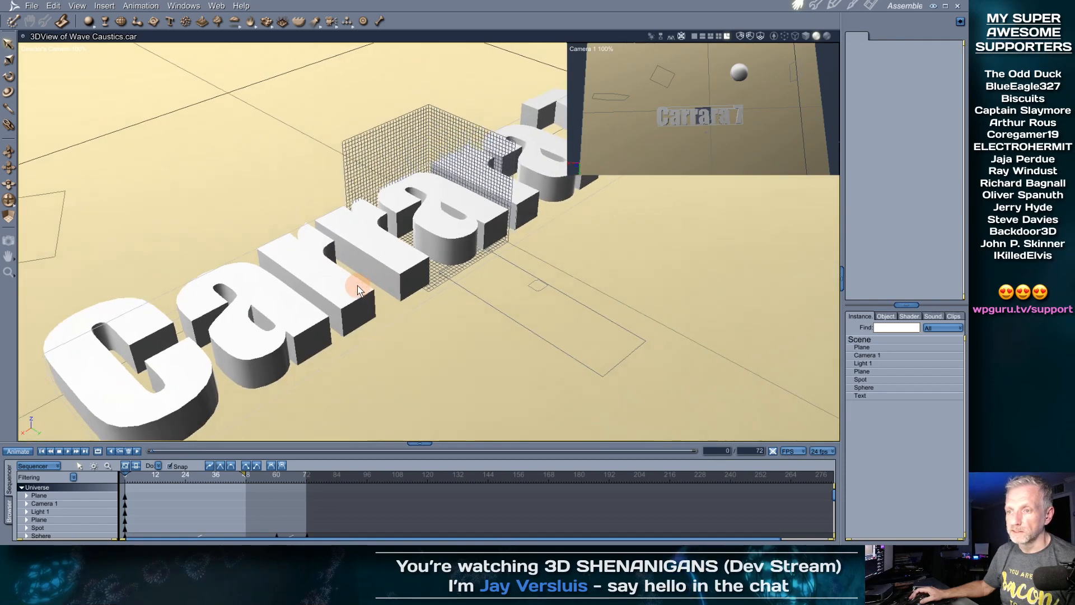
Replace the "Carrara 7" wording of the text object with a "LIVE from … Lair" title using the person's first name, and return to the assembled scene
{"action": "left_click", "coordinate": [347, 296]}
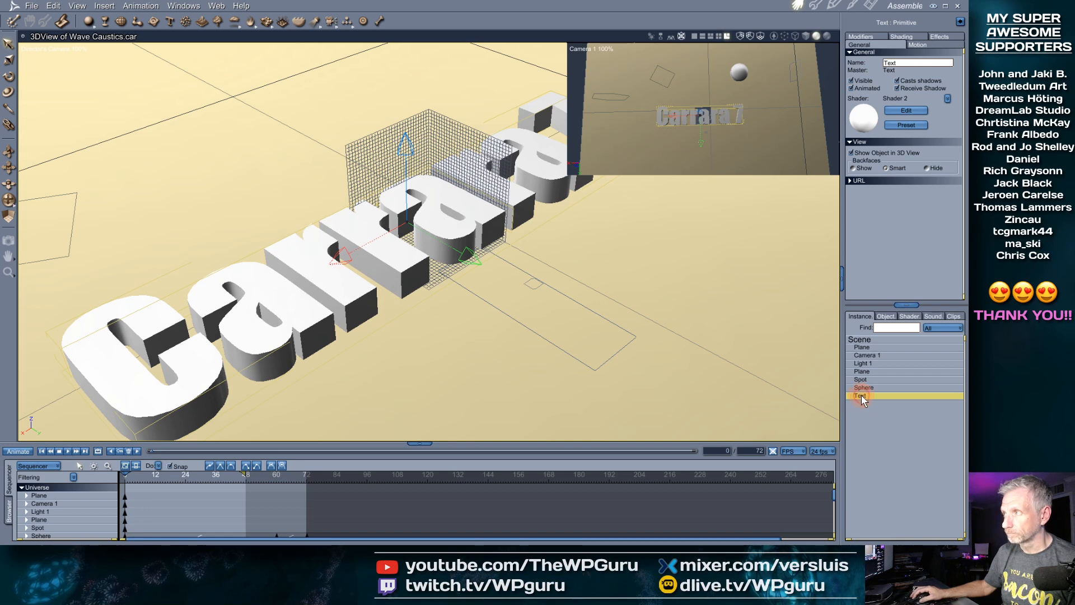
{"action": "double_click", "coordinate": [747, 110]}
{"action": "left_click_drag", "start_coordinate": [210, 159], "coordinate": [133, 160]}
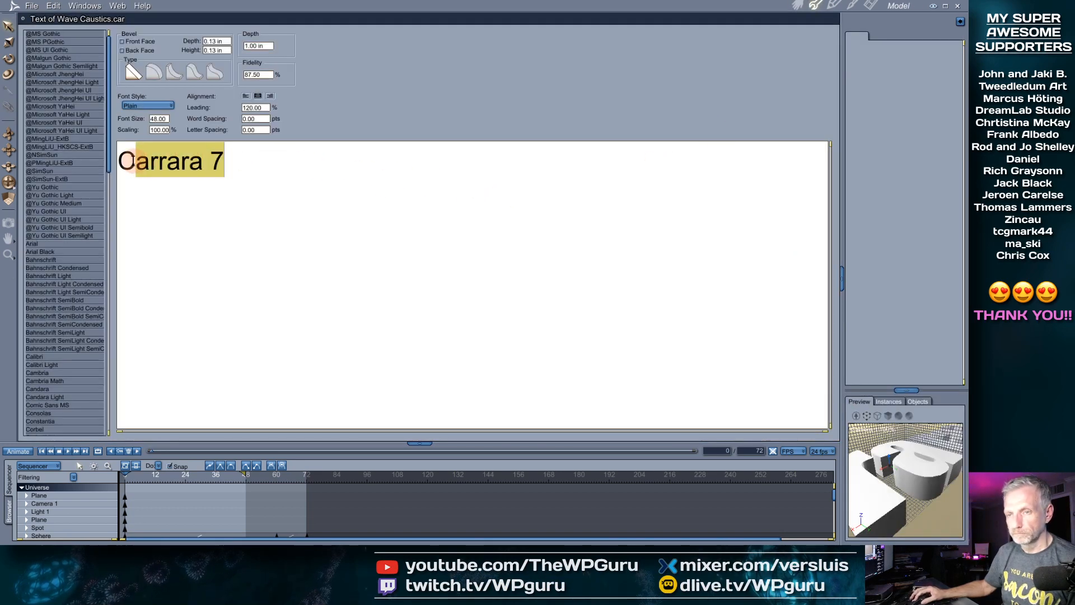
{"action": "key", "text": "Delete"}
{"action": "key", "text": "Delete"}
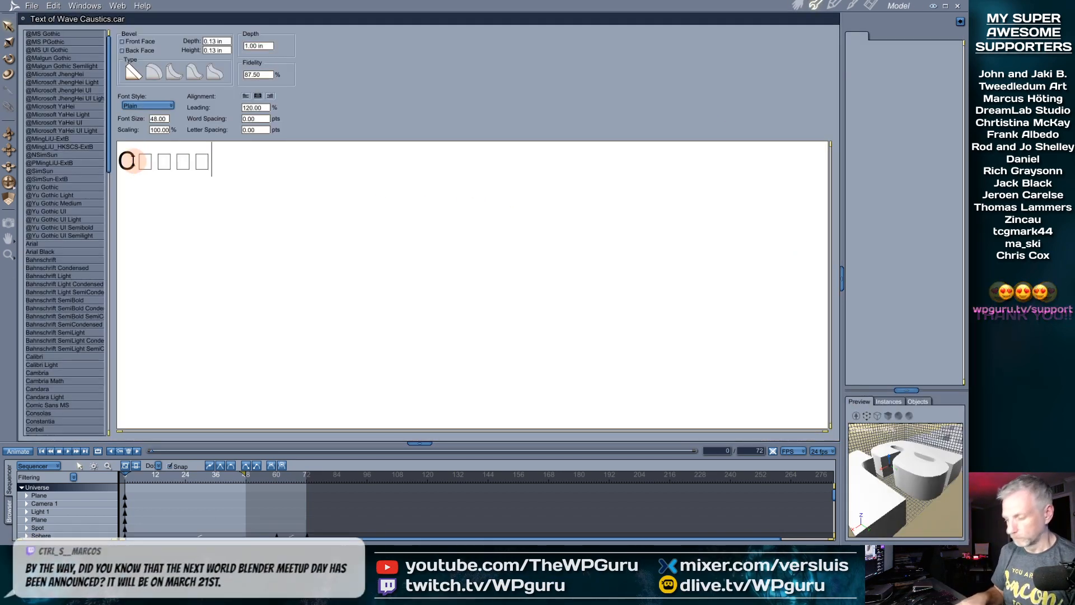
{"action": "key", "text": "BackSpace"}
{"action": "key", "text": "BackSpace"}
{"action": "key", "text": "BackSpace"}
{"action": "key", "text": "BackSpace"}
{"action": "key", "text": "BackSpace"}
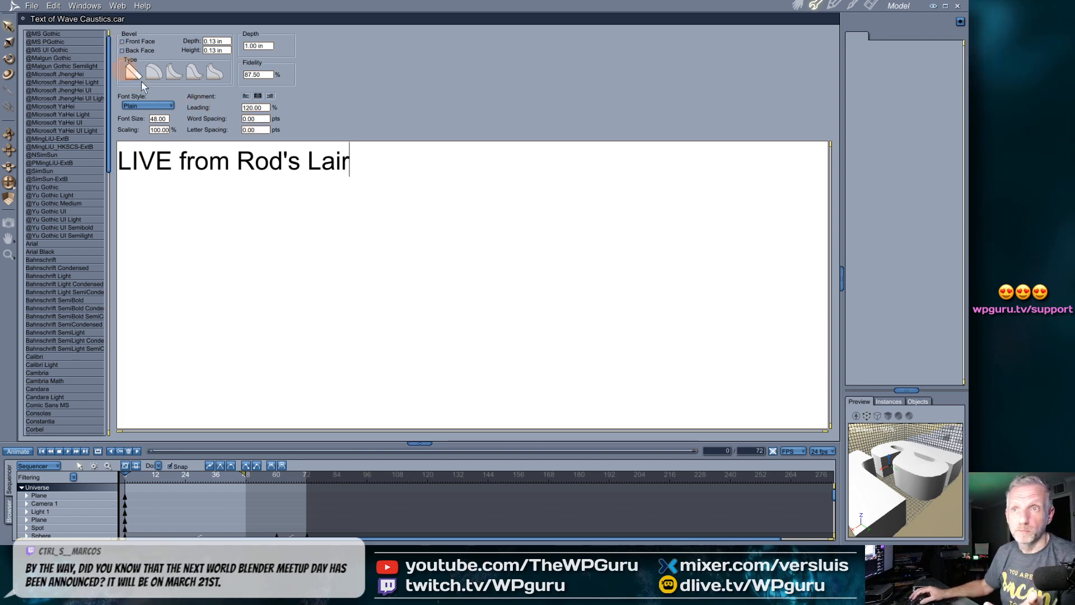
{"action": "left_click", "coordinate": [797, 6]}
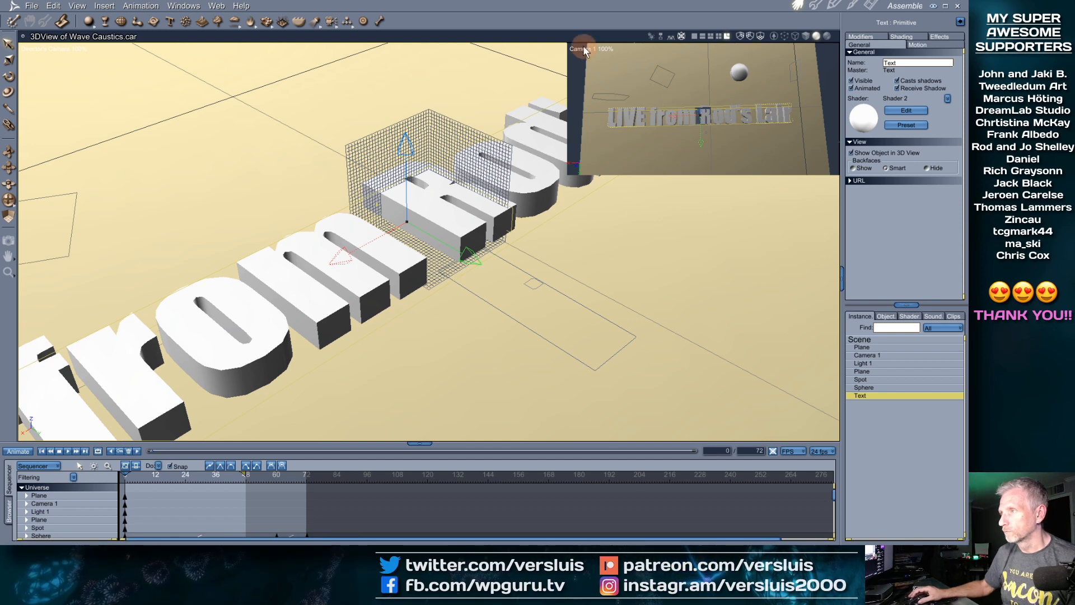
Turn off Keep Proportions in the render output settings and set the image height to 450 pixels
{"action": "left_click", "coordinate": [871, 5]}
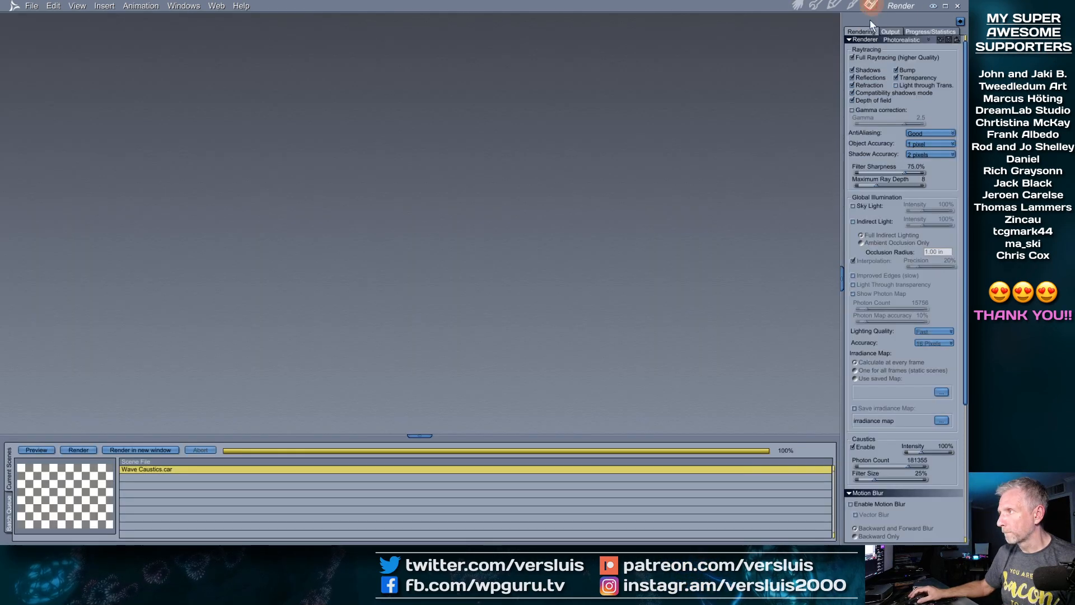
{"action": "left_click", "coordinate": [891, 31]}
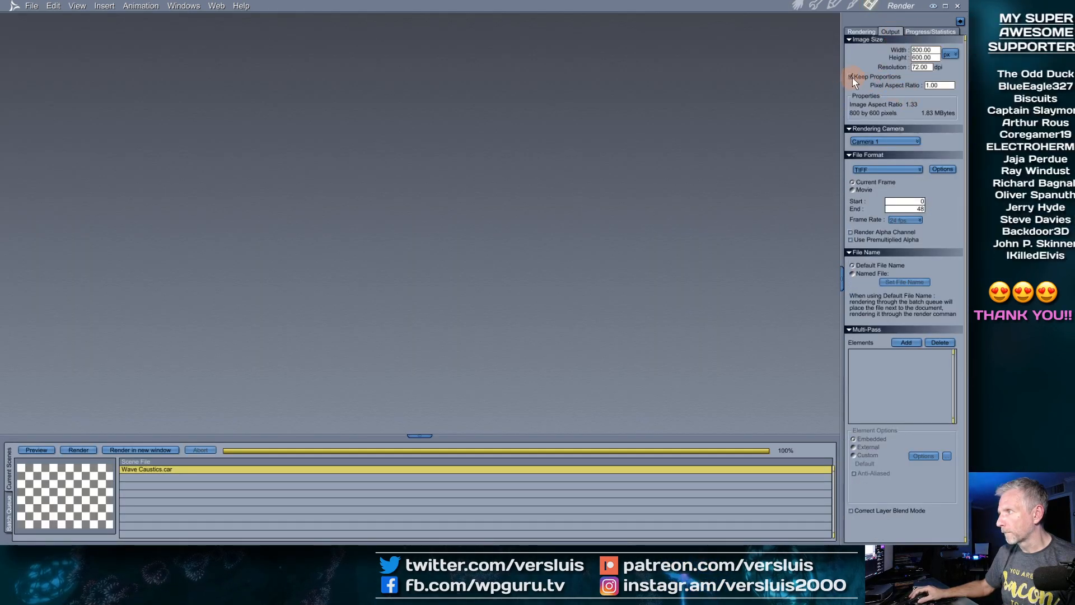
{"action": "left_click", "coordinate": [924, 50]}
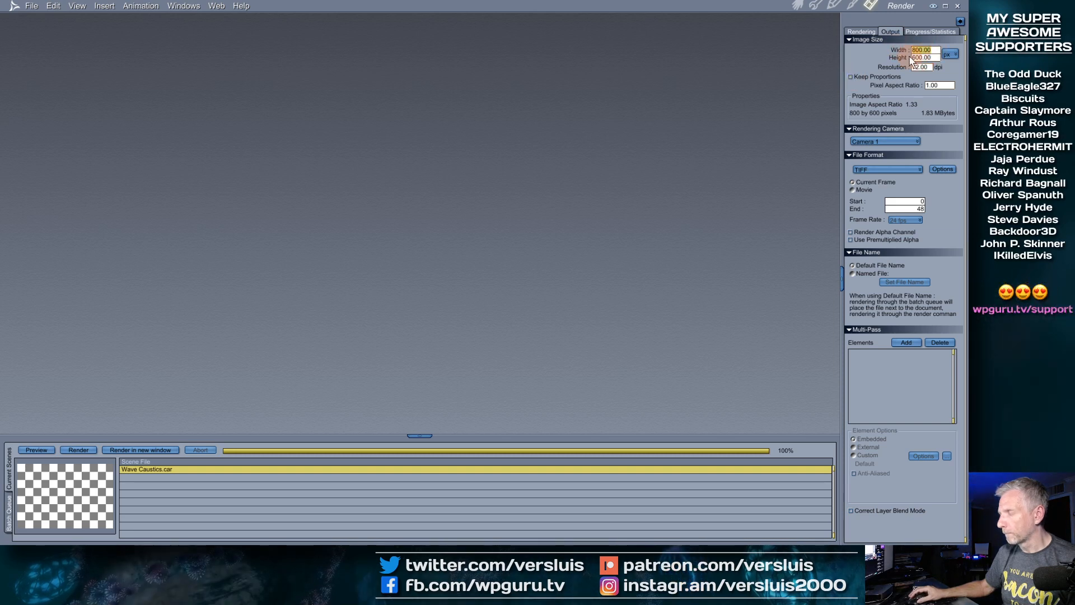
{"action": "key", "text": "Tab"}
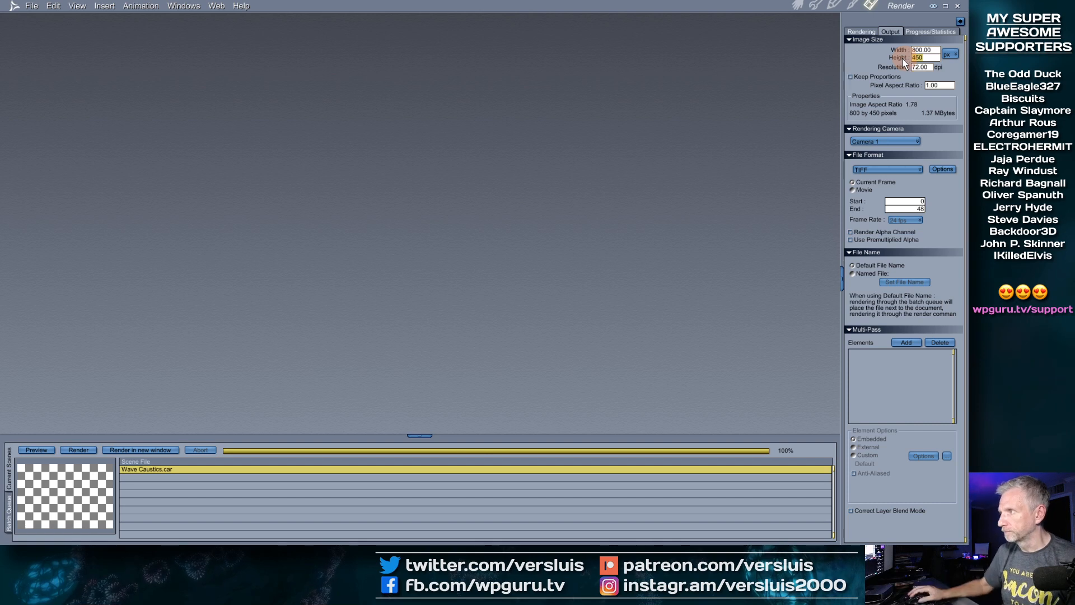
Render the scene and enlarge the render window to show the whole image
{"action": "left_click", "coordinate": [860, 31]}
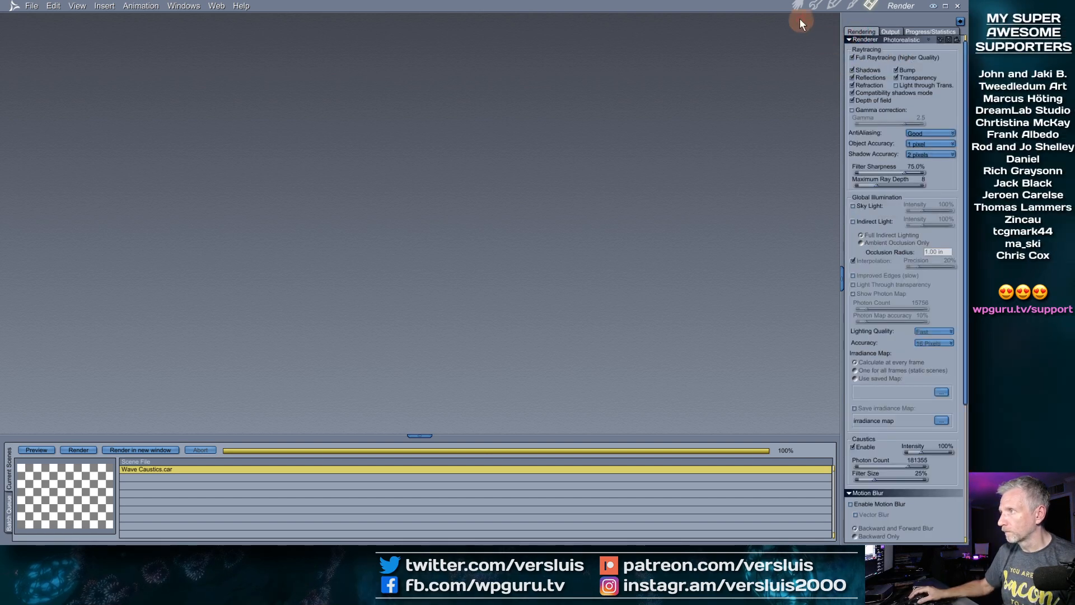
{"action": "key", "text": "ctrl+r"}
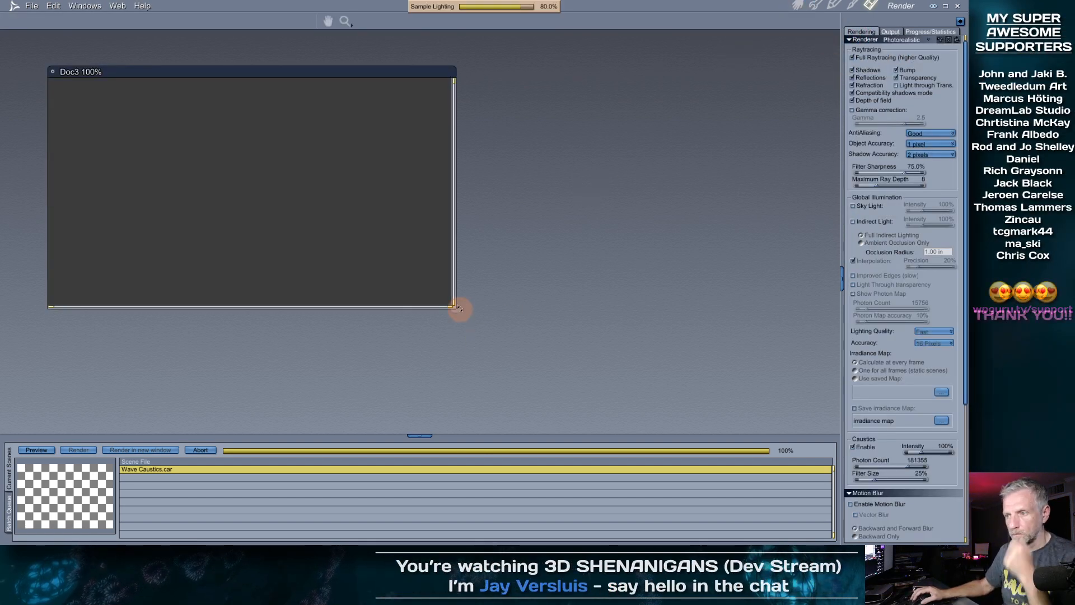
{"action": "left_click_drag", "start_coordinate": [461, 310], "coordinate": [580, 346]}
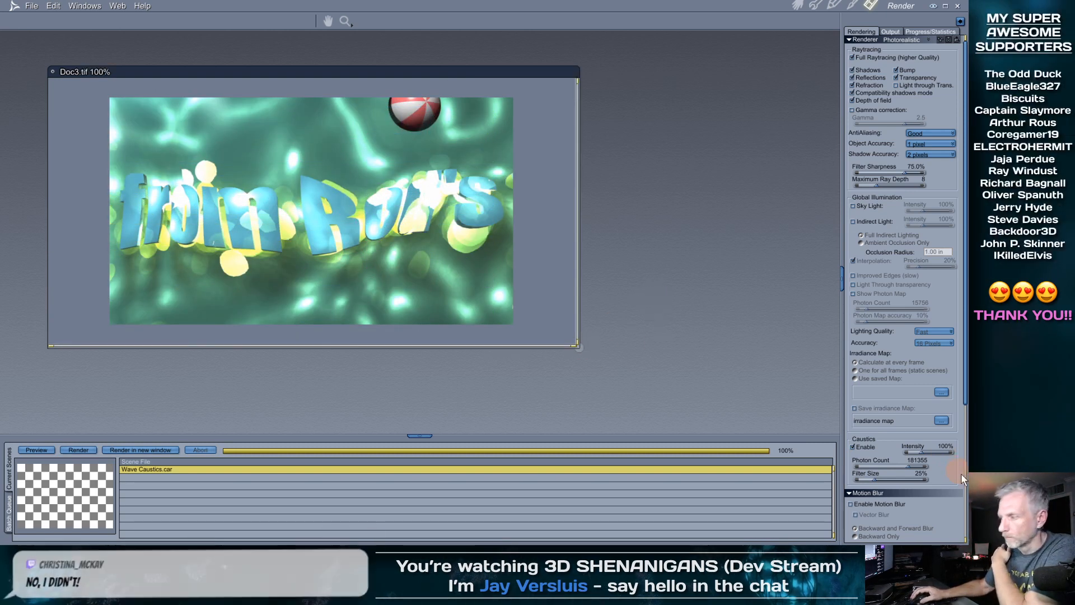
{"action": "scroll", "coordinate": [946, 456], "scroll_direction": "down", "scroll_amount": 5}
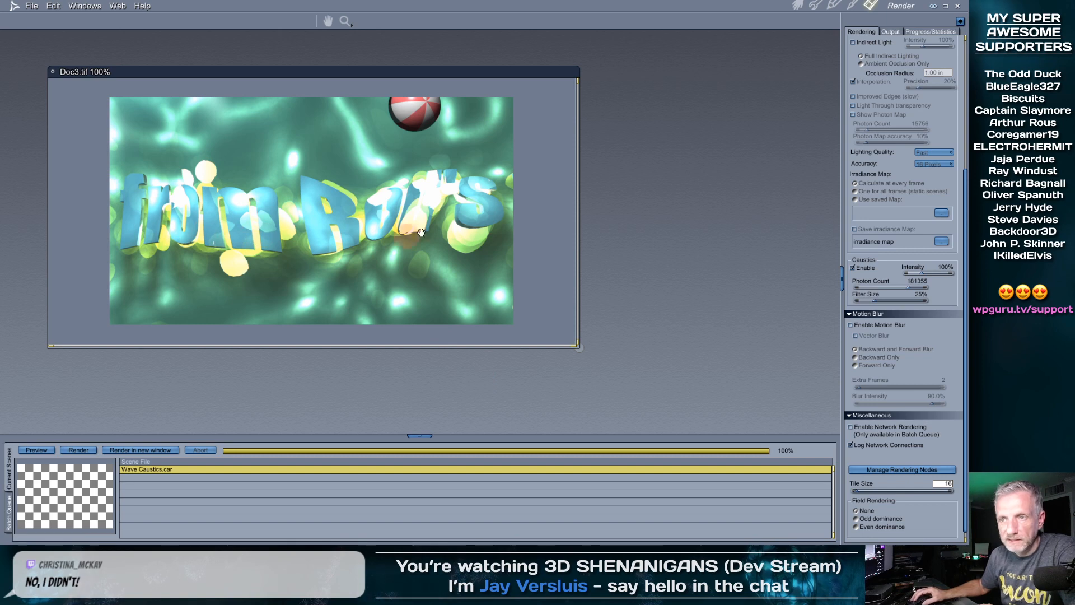
Return to the assembled scene, hide the two vertical grids of the working box and deselect the text
{"action": "left_click", "coordinate": [799, 12]}
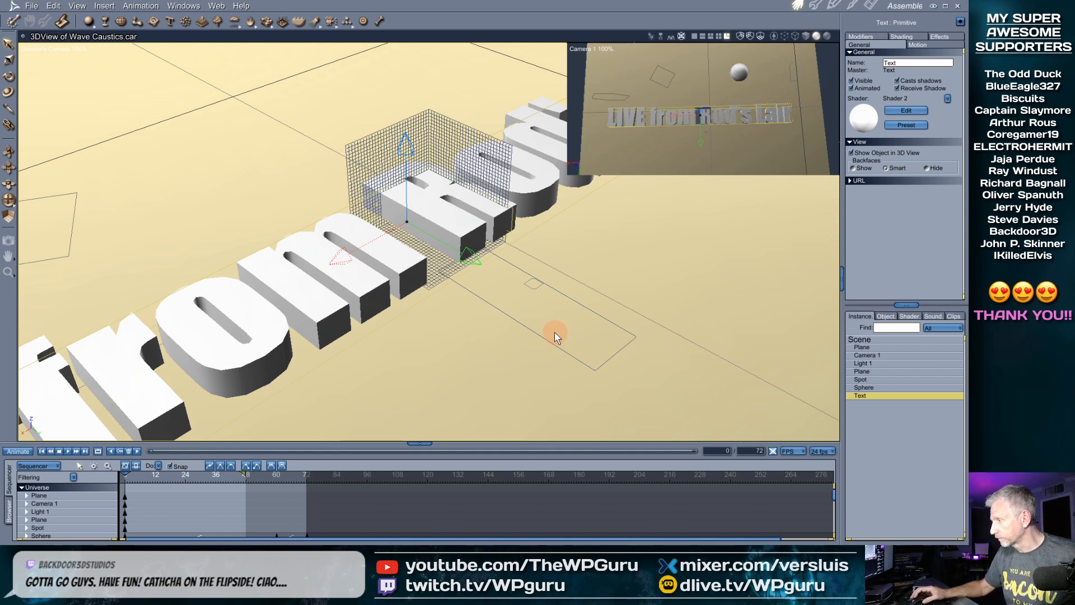
{"action": "middle_click_drag", "start_coordinate": [552, 324], "coordinate": [562, 293]}
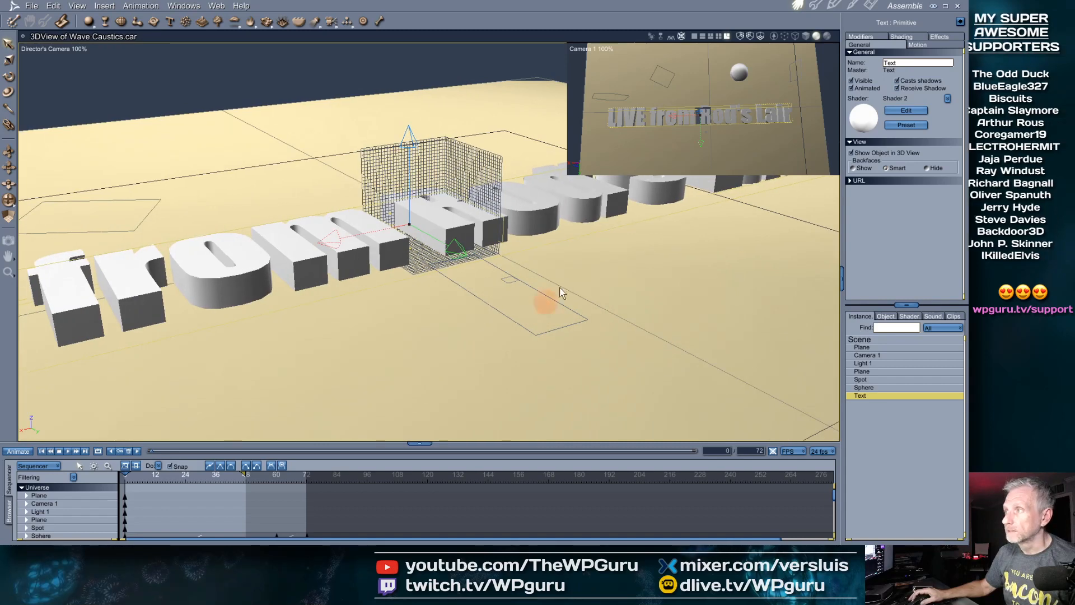
{"action": "left_click", "coordinate": [741, 35]}
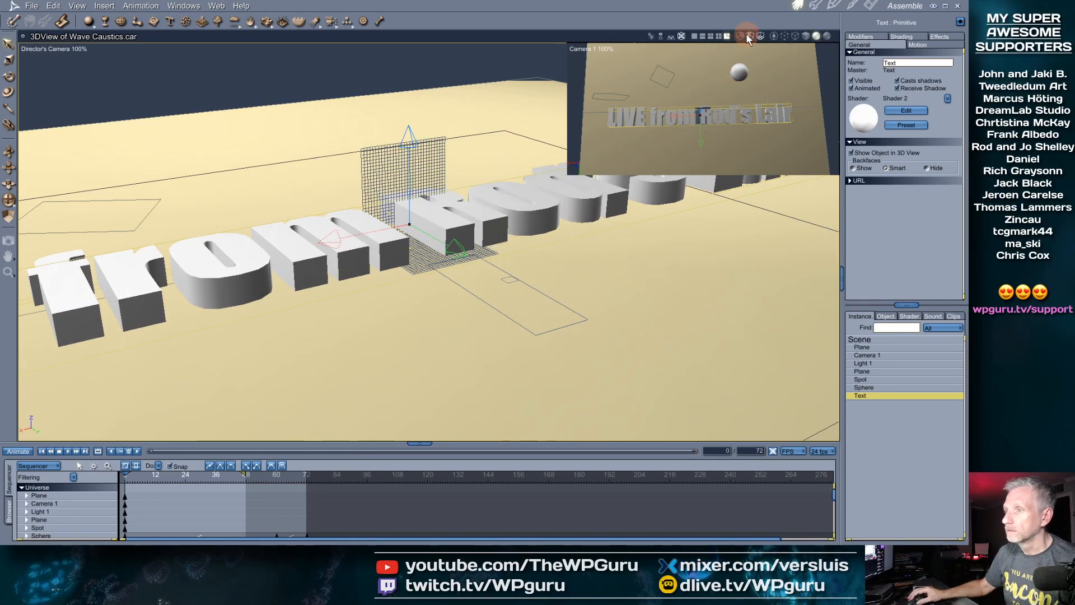
{"action": "left_click", "coordinate": [748, 35]}
{"action": "middle_click_drag", "start_coordinate": [472, 206], "coordinate": [458, 225]}
{"action": "left_click", "coordinate": [457, 277]}
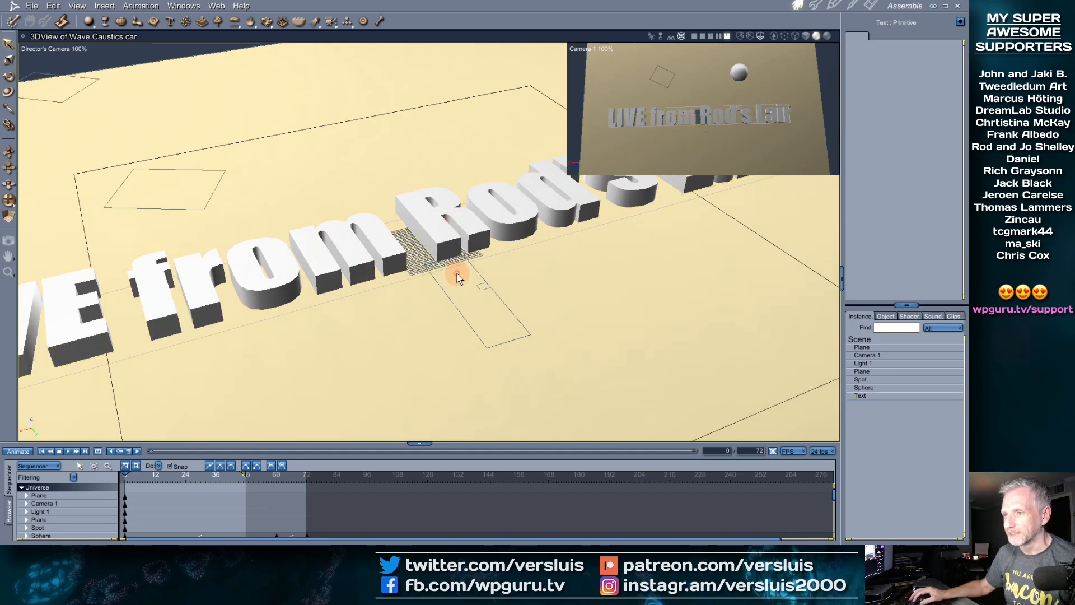
Select Camera 1 and frame it in the Director's Camera view, zoomed out enough to show its surroundings
{"action": "middle_click_drag", "start_coordinate": [366, 301], "coordinate": [576, 284]}
{"action": "scroll", "coordinate": [575, 284], "scroll_direction": "down", "scroll_amount": 5}
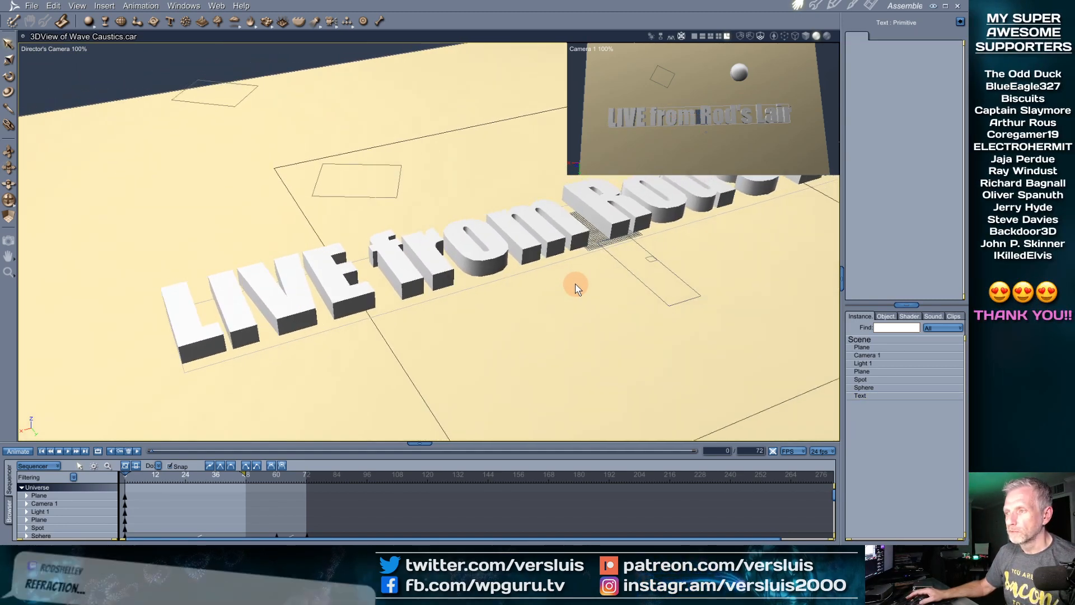
{"action": "scroll", "coordinate": [576, 283], "scroll_direction": "down", "scroll_amount": 8}
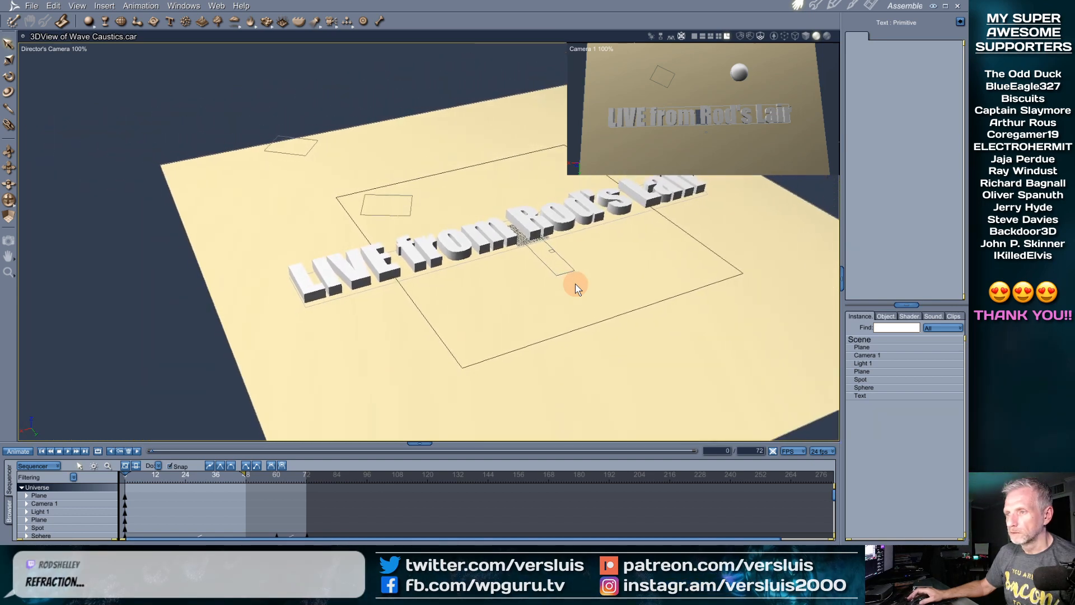
{"action": "scroll", "coordinate": [576, 284], "scroll_direction": "down", "scroll_amount": 4}
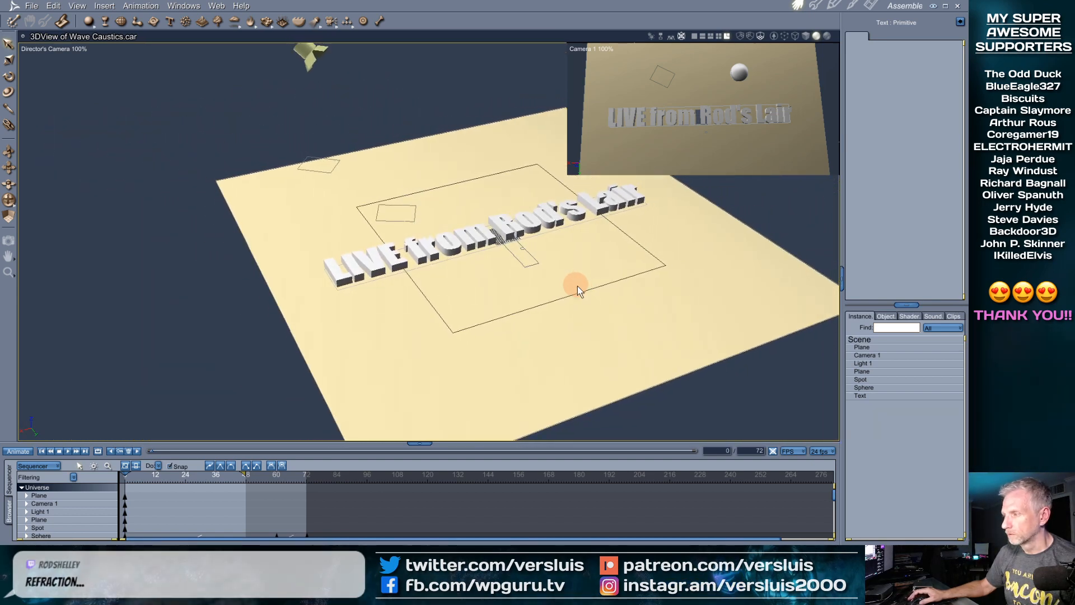
{"action": "left_click", "coordinate": [868, 356]}
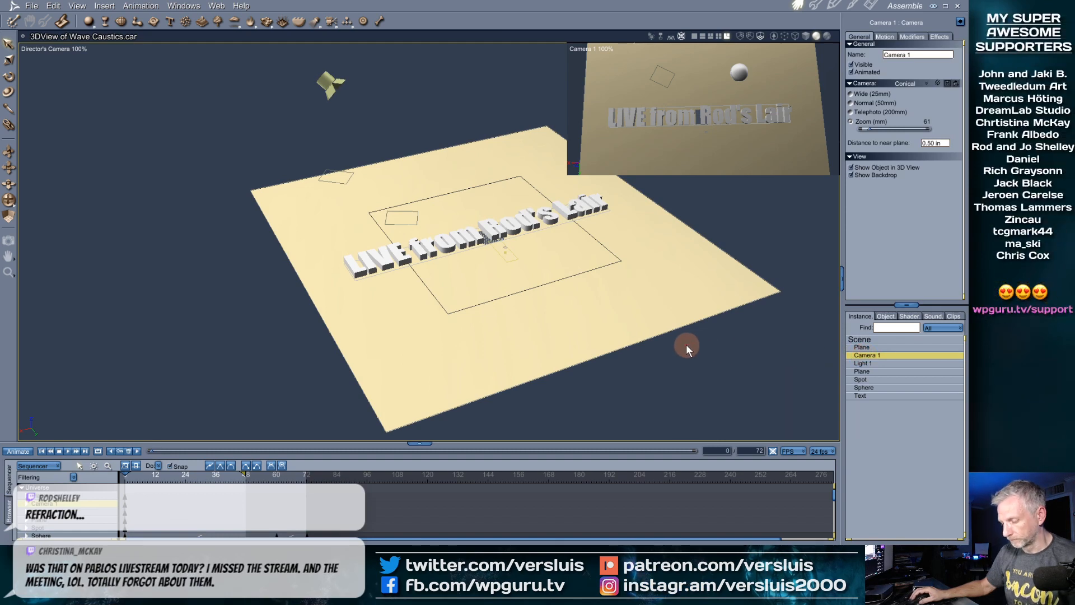
{"action": "key", "text": "0"}
{"action": "scroll", "coordinate": [503, 295], "scroll_direction": "down", "scroll_amount": 6}
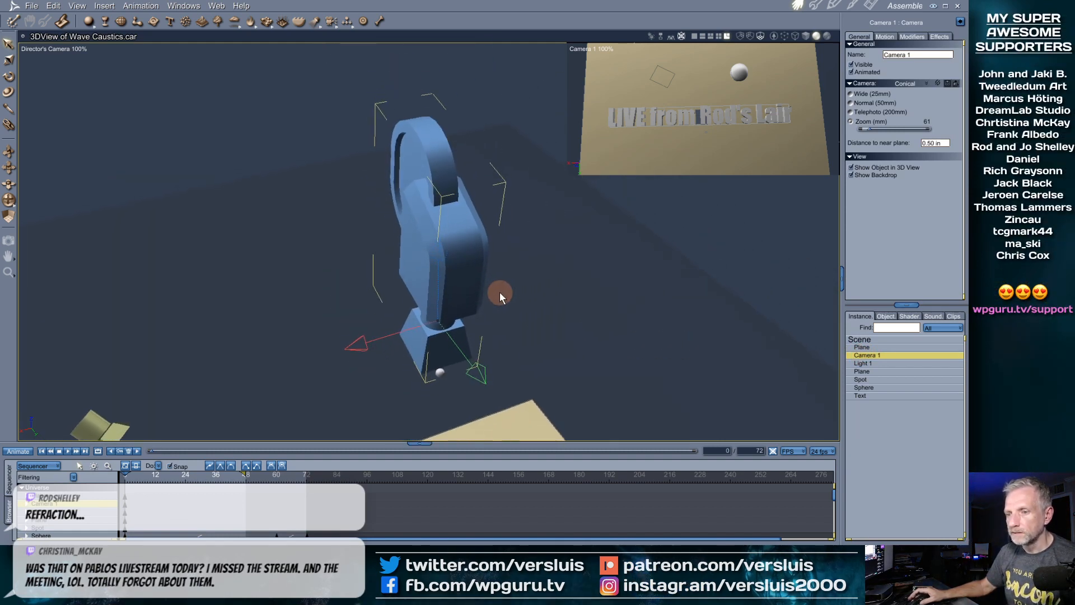
{"action": "scroll", "coordinate": [500, 291], "scroll_direction": "down", "scroll_amount": 5}
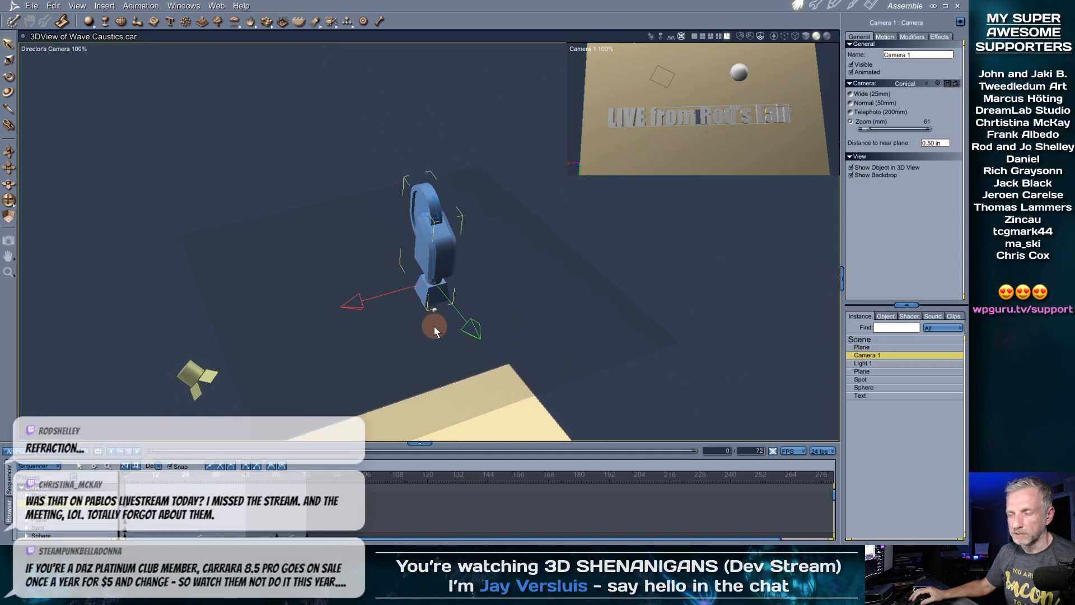
{"action": "middle_click_drag", "start_coordinate": [419, 336], "coordinate": [455, 319]}
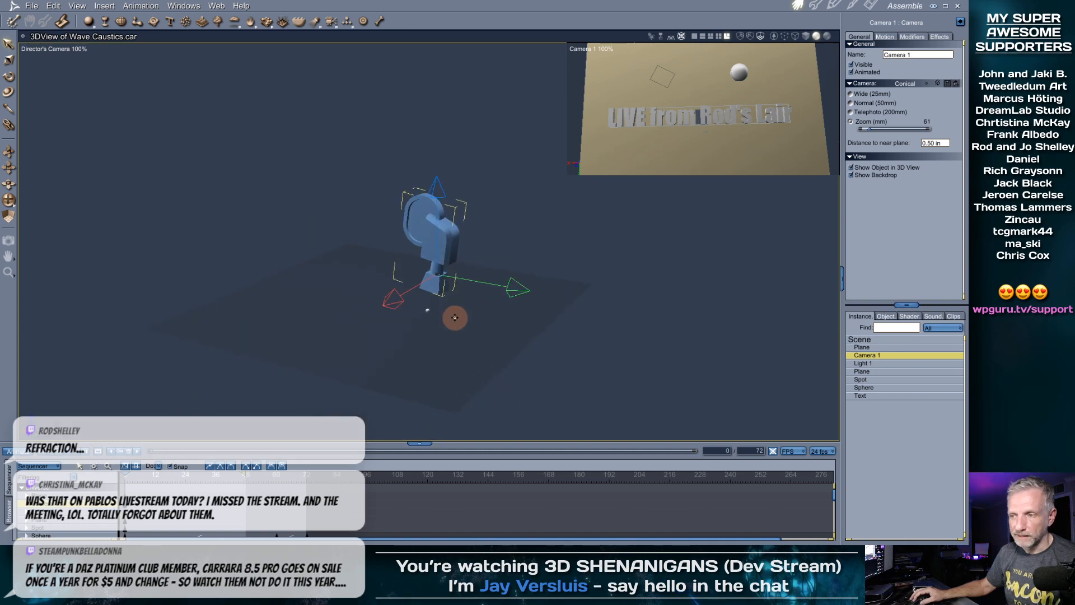
{"action": "left_click_drag", "start_coordinate": [455, 318], "coordinate": [473, 239], "text": "shift"}
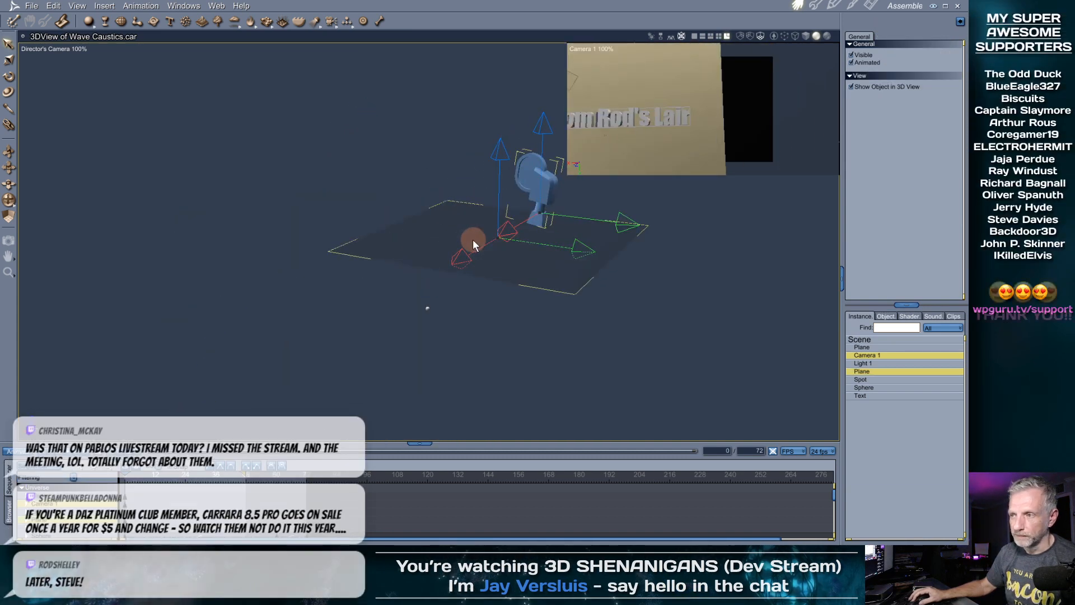
{"action": "middle_click_drag", "start_coordinate": [471, 241], "coordinate": [441, 220]}
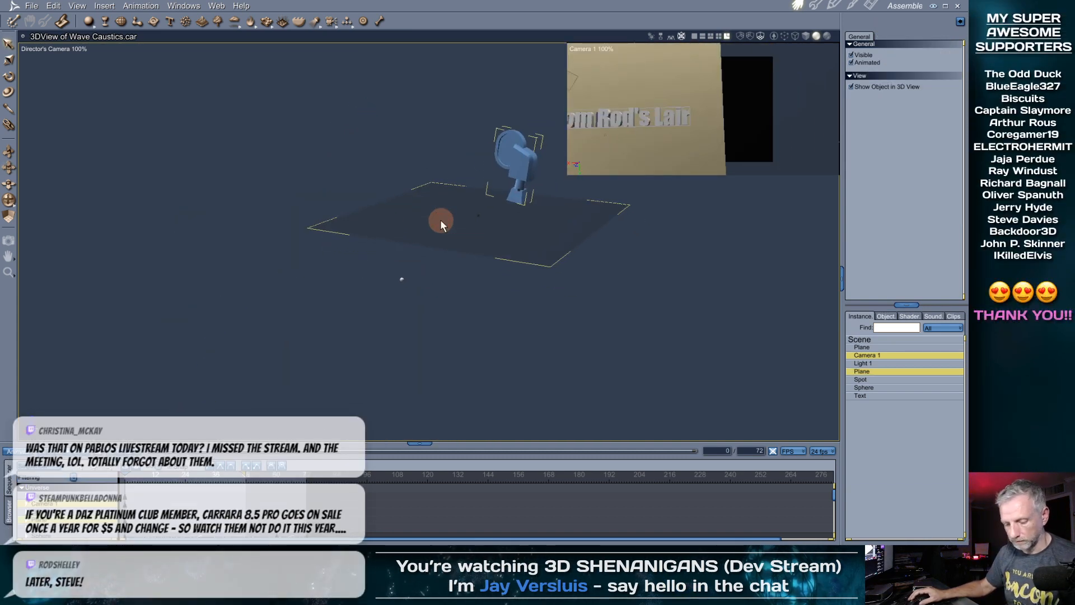
{"action": "key", "text": "ctrl+z"}
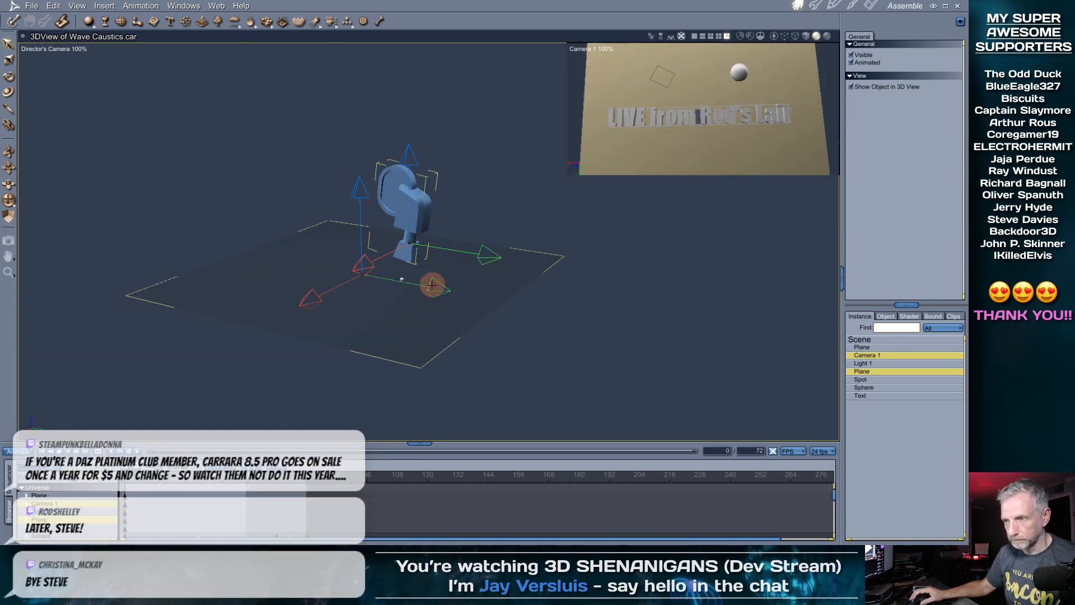
Examine how the plane sits between Camera 1 and the text, and select only that plane
{"action": "middle_click_drag", "start_coordinate": [560, 356], "coordinate": [523, 310]}
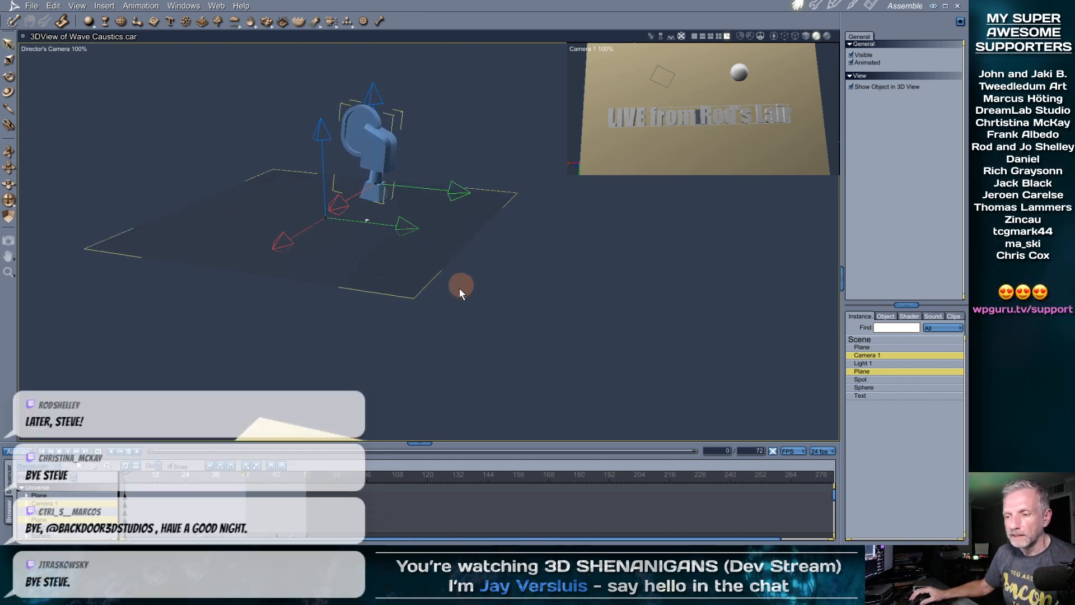
{"action": "middle_click_drag", "start_coordinate": [457, 293], "coordinate": [413, 360]}
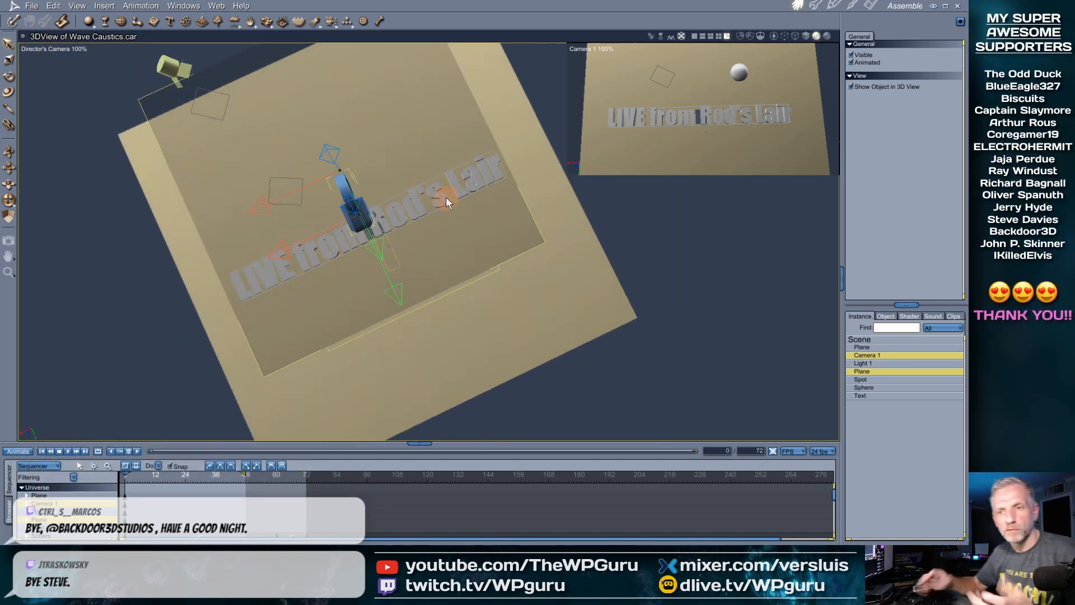
{"action": "middle_click_drag", "start_coordinate": [455, 220], "coordinate": [510, 176]}
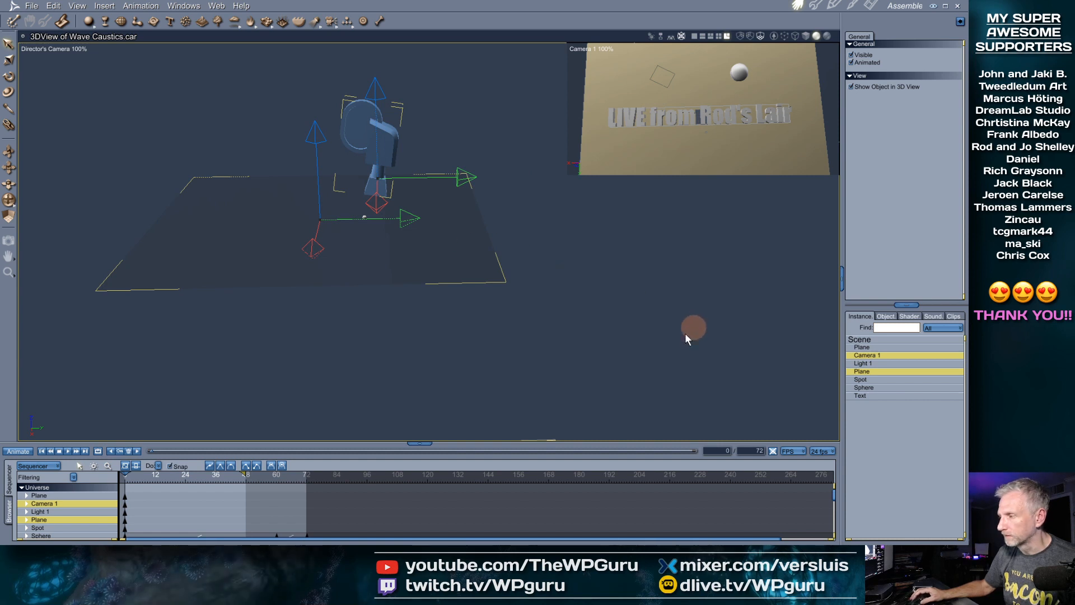
{"action": "left_click", "coordinate": [875, 372]}
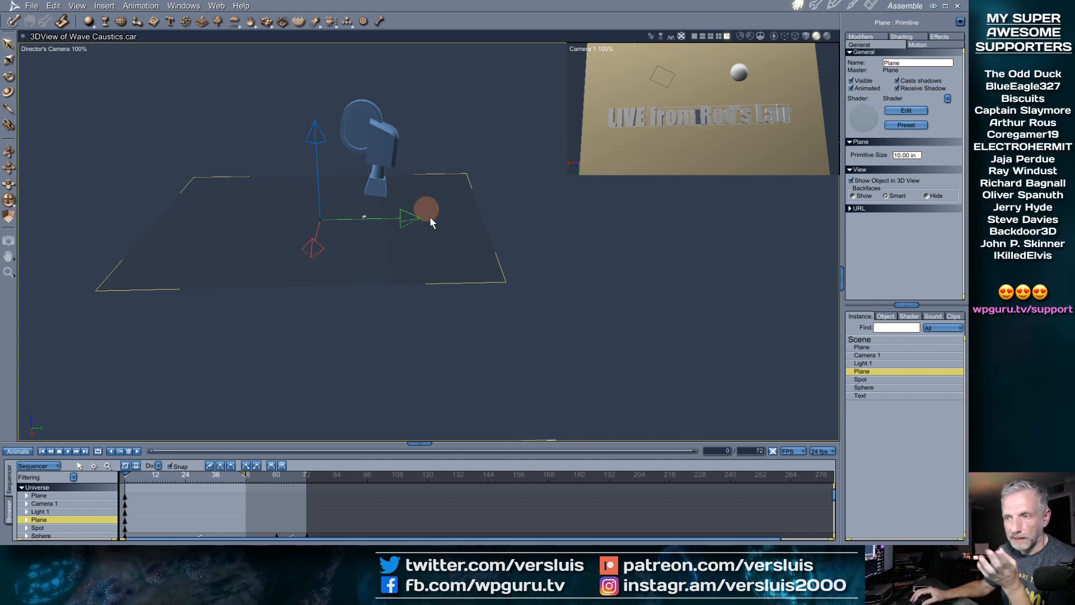
Show the Glass shader presets in an enlarged browser and open the selected plane's shader for editing
{"action": "left_click", "coordinate": [38, 465]}
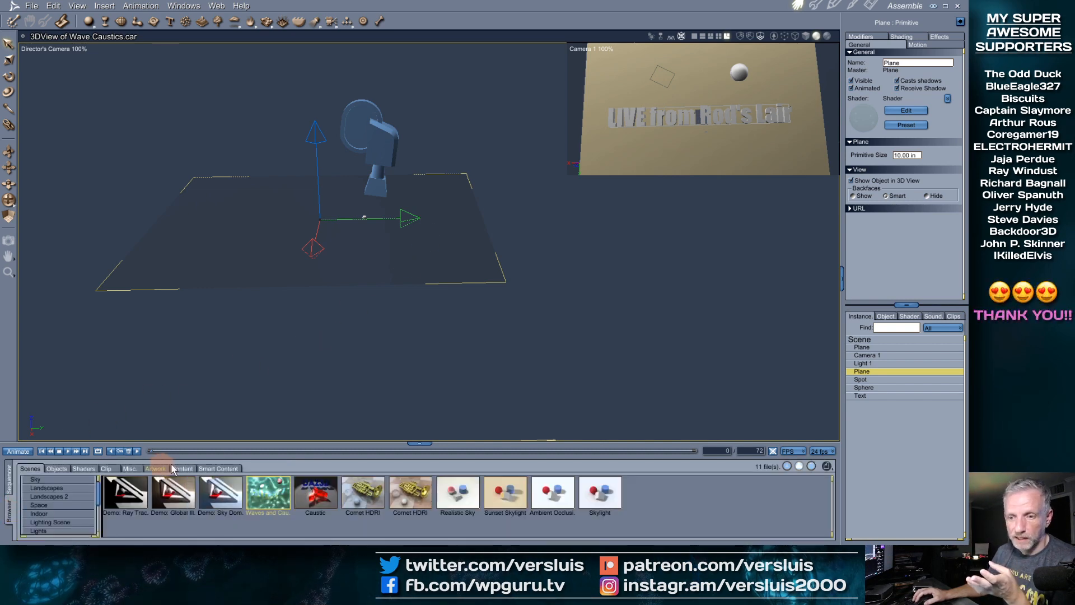
{"action": "left_click_drag", "start_coordinate": [258, 442], "coordinate": [272, 360]}
{"action": "left_click", "coordinate": [84, 384]}
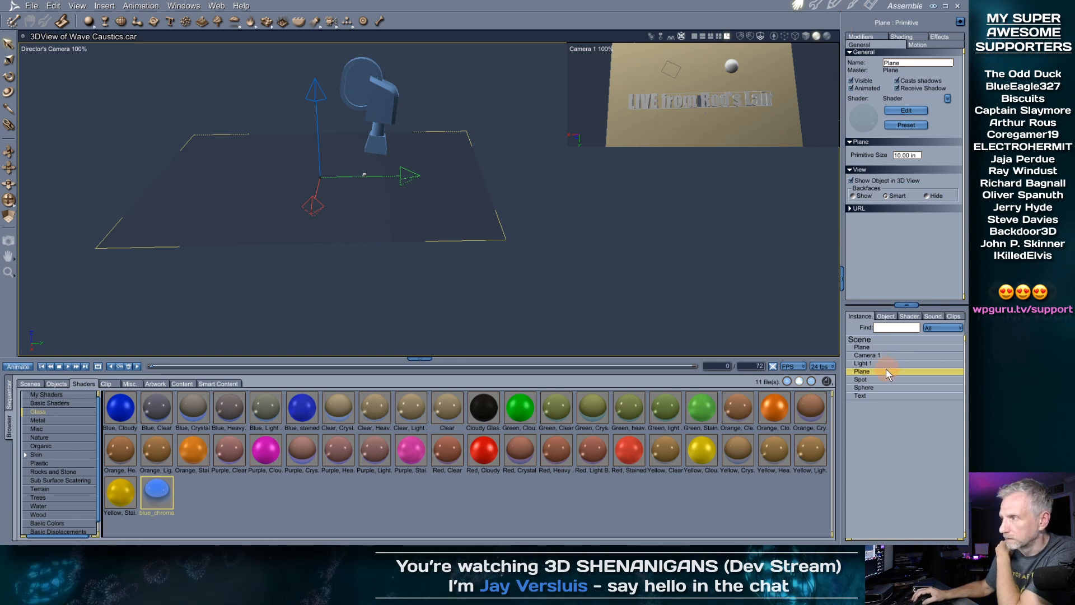
{"action": "left_click", "coordinate": [907, 37]}
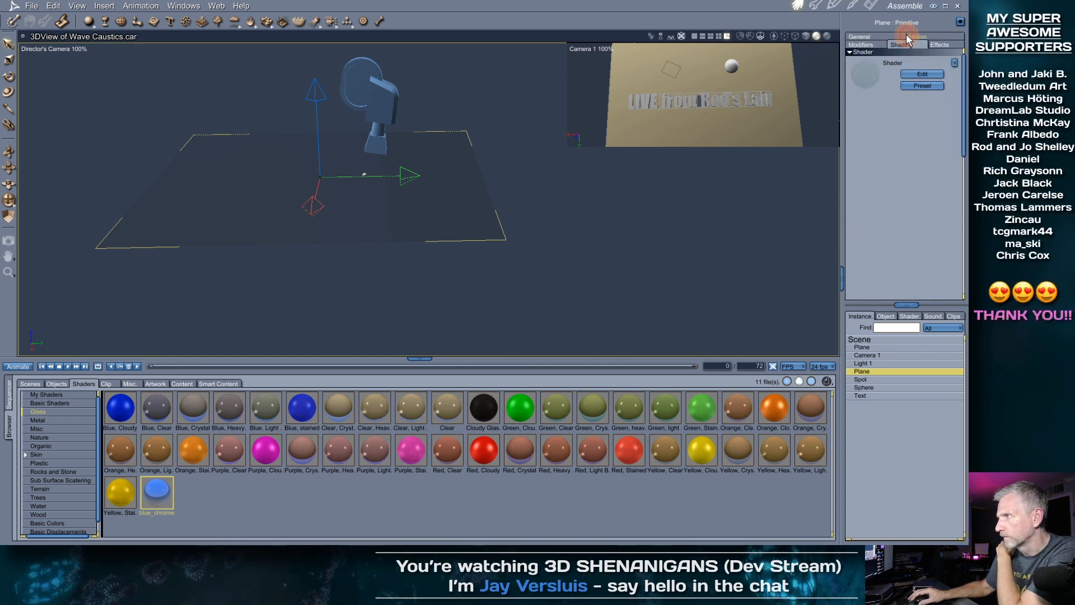
{"action": "left_click", "coordinate": [922, 73]}
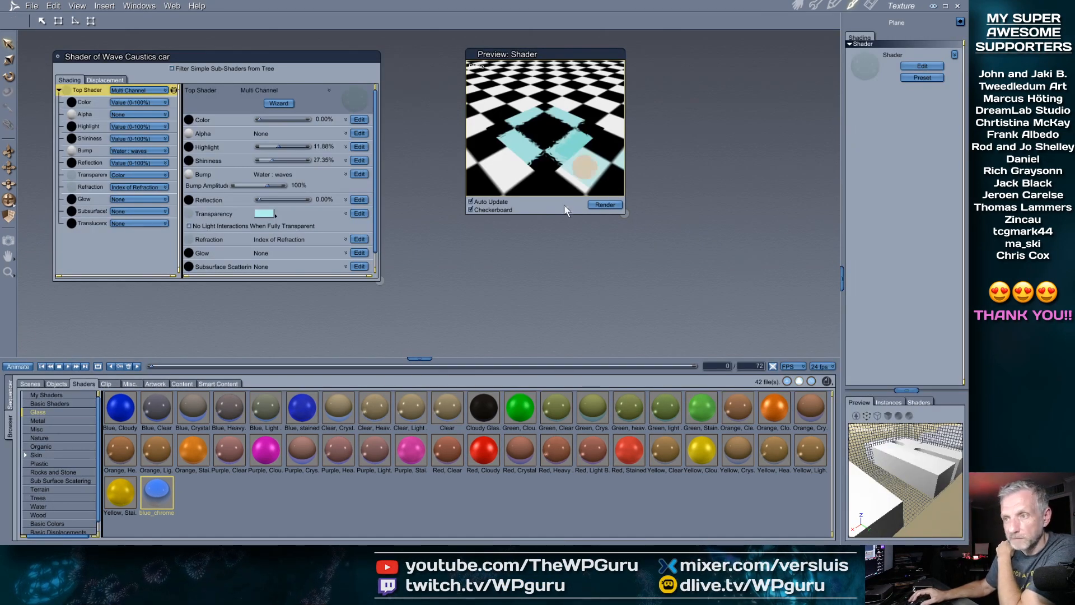
Enlarge the shader editor and its preview window, and orbit the preview to a low angle across the checkerboard
{"action": "left_click_drag", "start_coordinate": [381, 280], "coordinate": [411, 321]}
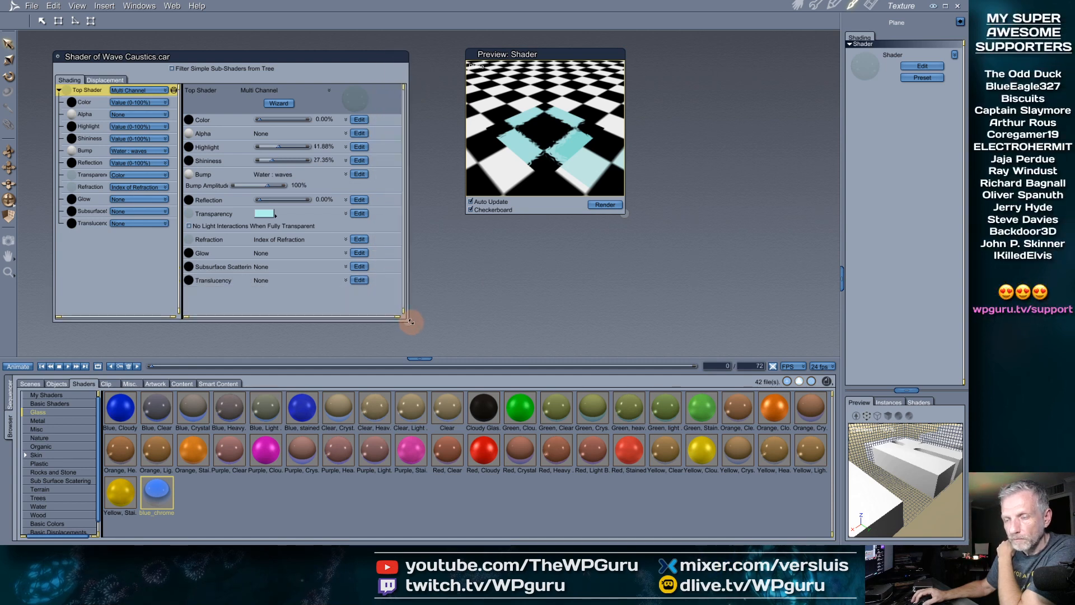
{"action": "left_click_drag", "start_coordinate": [550, 60], "coordinate": [520, 74]}
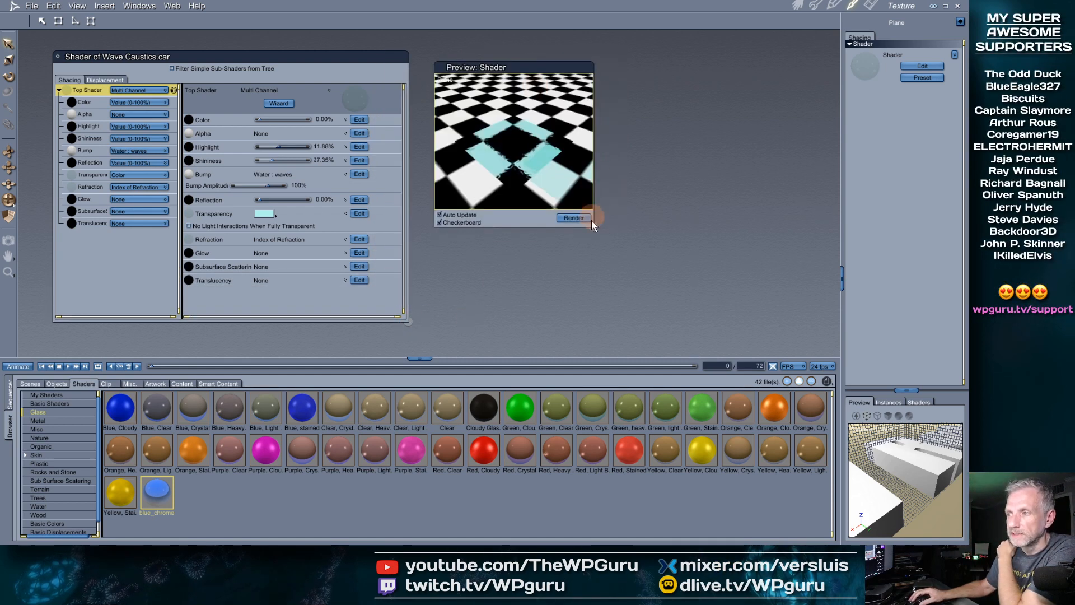
{"action": "left_click_drag", "start_coordinate": [593, 229], "coordinate": [675, 318]}
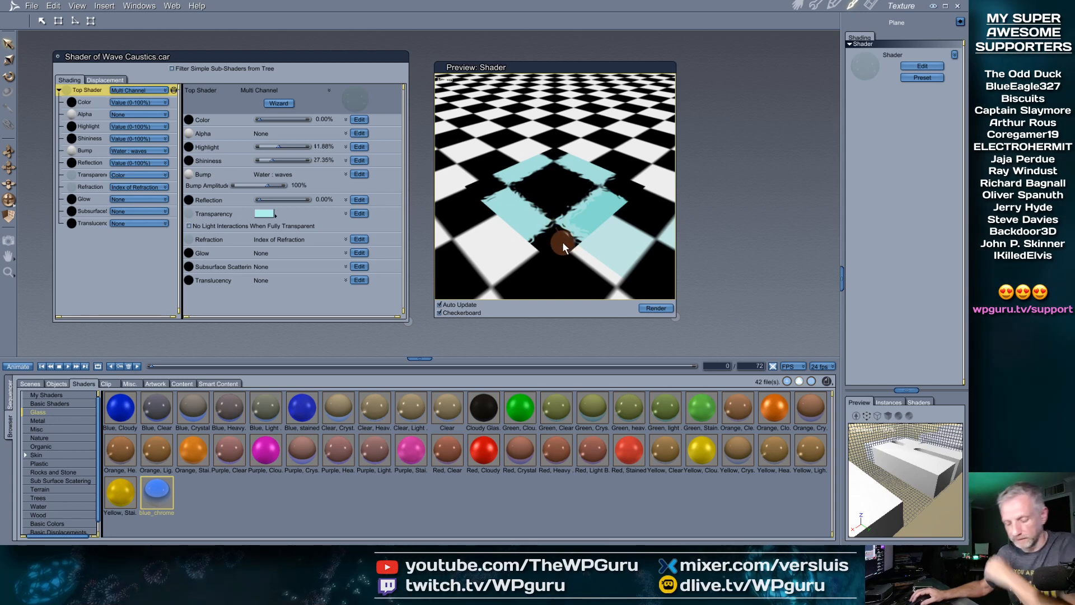
{"action": "left_click_drag", "start_coordinate": [566, 246], "coordinate": [566, 269]}
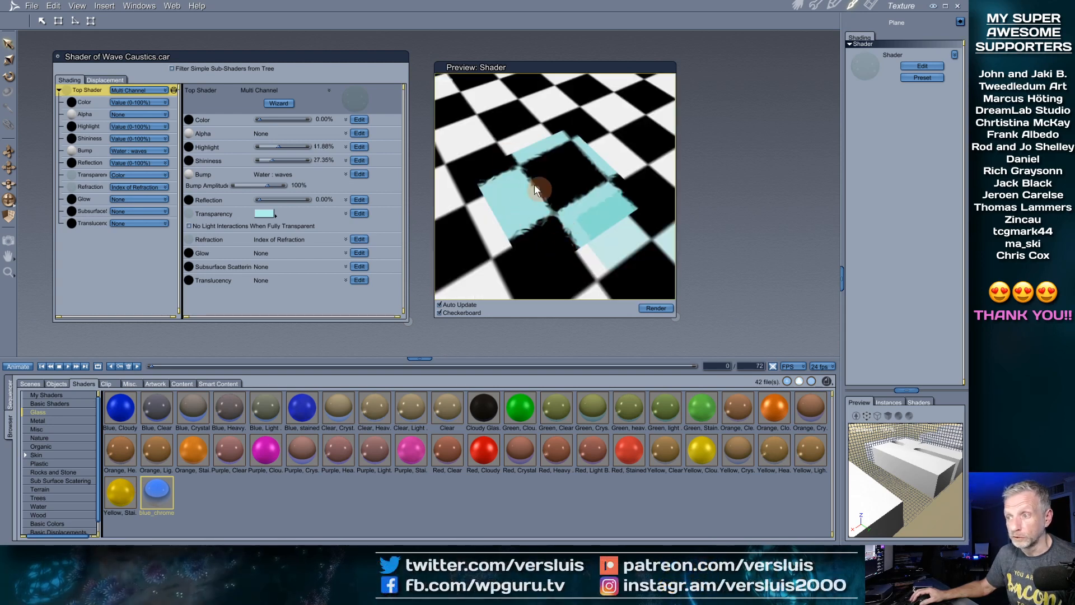
{"action": "left_click_drag", "start_coordinate": [594, 221], "coordinate": [593, 197]}
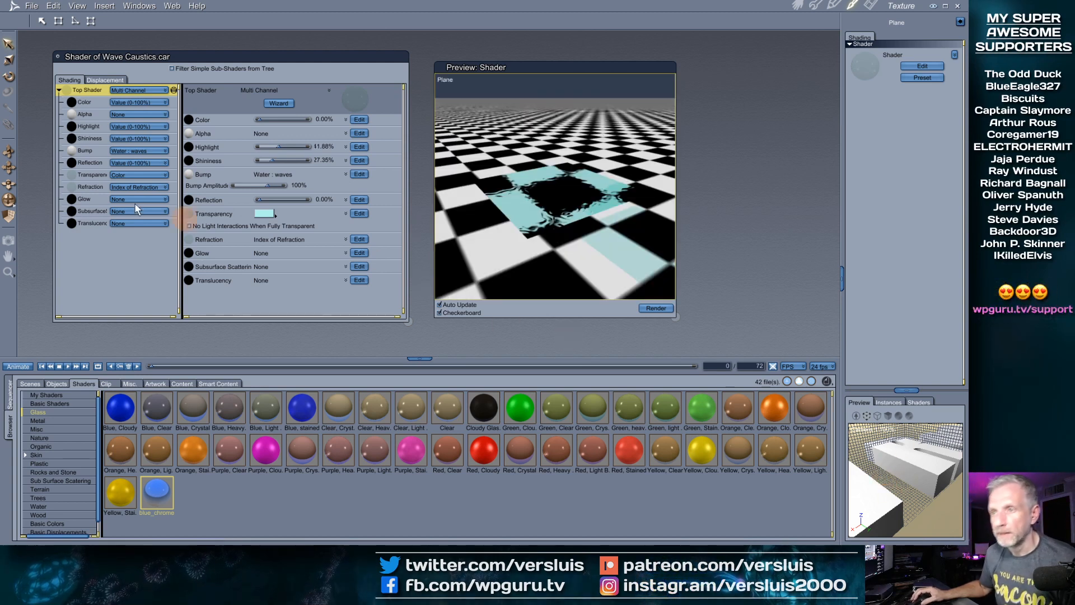
Examine the settings of the plane shader's Refraction and Glow channels, ending on the Refraction channel
{"action": "left_click", "coordinate": [90, 187]}
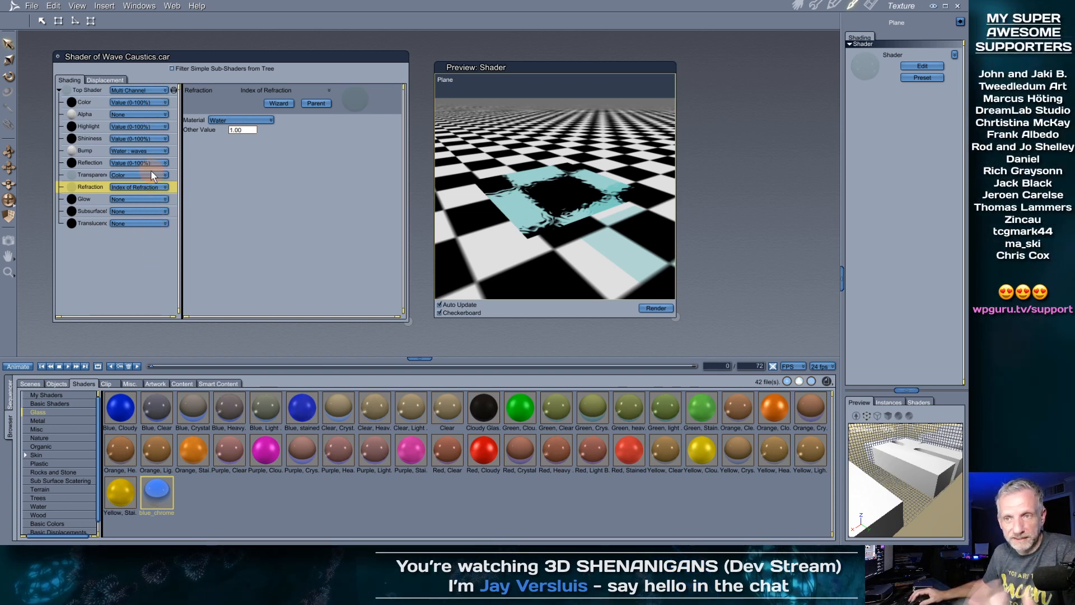
{"action": "left_click", "coordinate": [94, 199]}
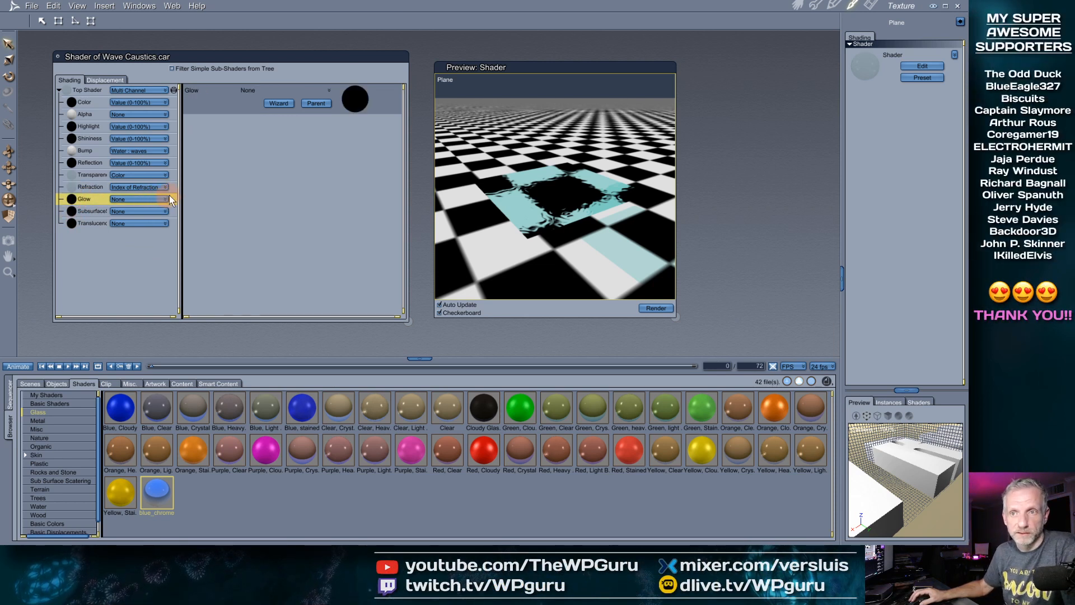
{"action": "left_click_drag", "start_coordinate": [97, 173], "coordinate": [198, 124]}
{"action": "left_click", "coordinate": [97, 189]}
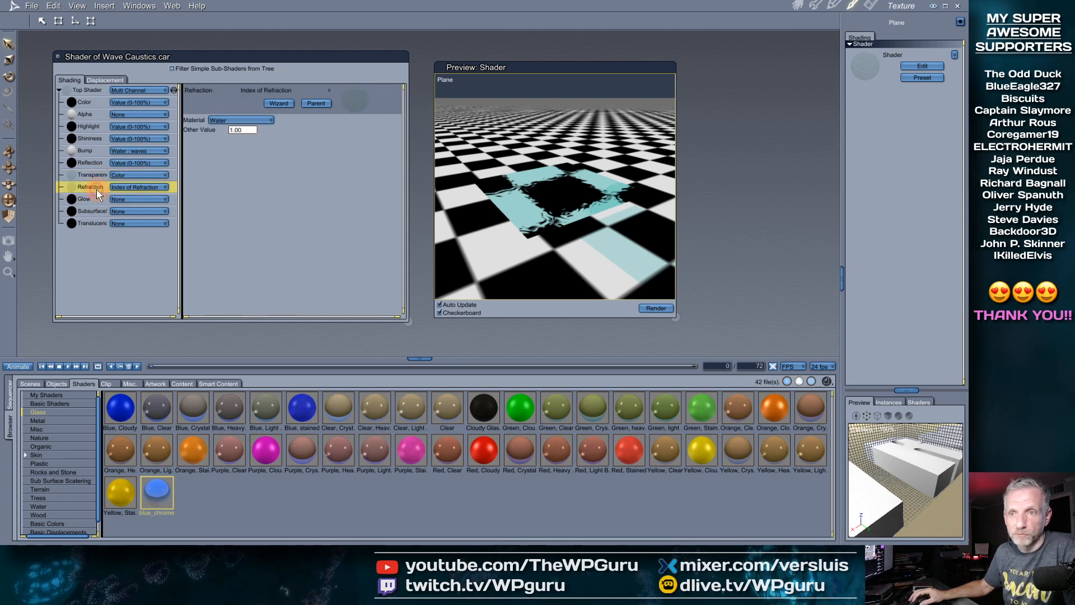
Try 30% Sugar Solution, Calspar 1 and Garnet as the refraction material, and set it back to Water
{"action": "left_click", "coordinate": [263, 121]}
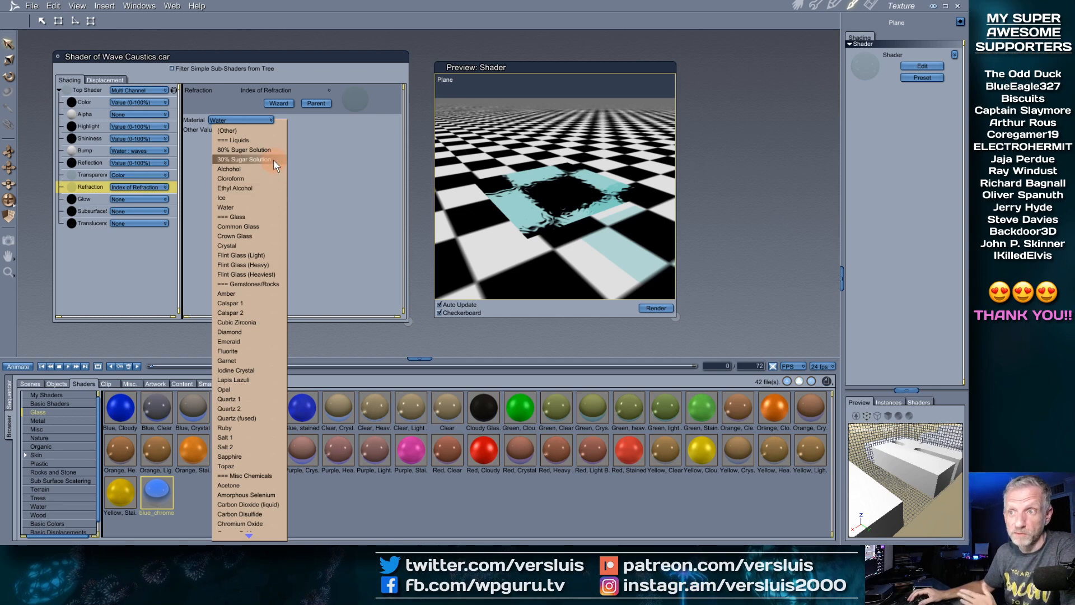
{"action": "left_click", "coordinate": [245, 160]}
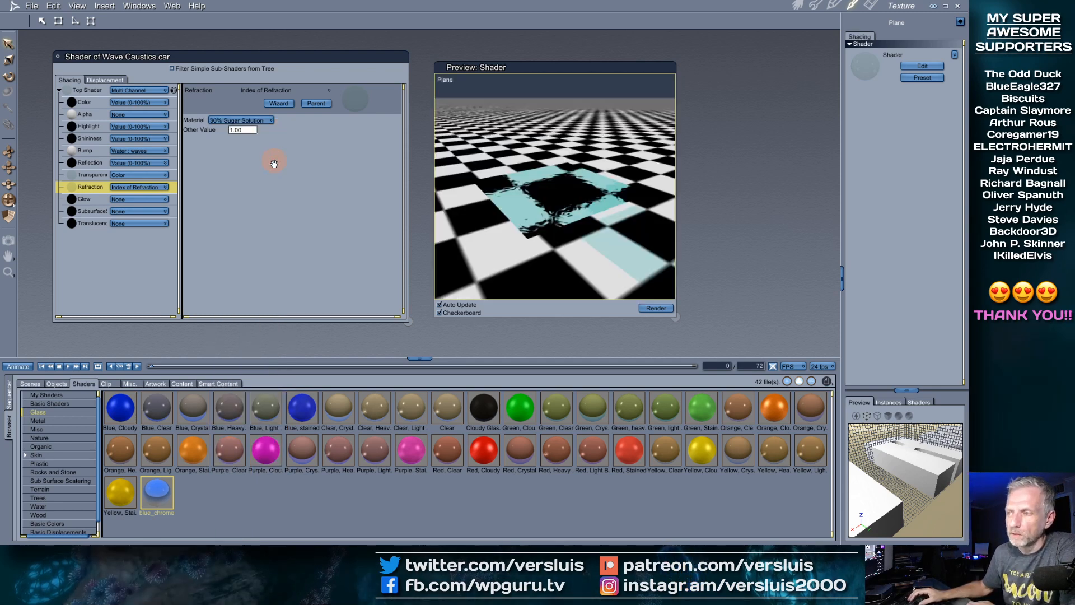
{"action": "left_click", "coordinate": [241, 119]}
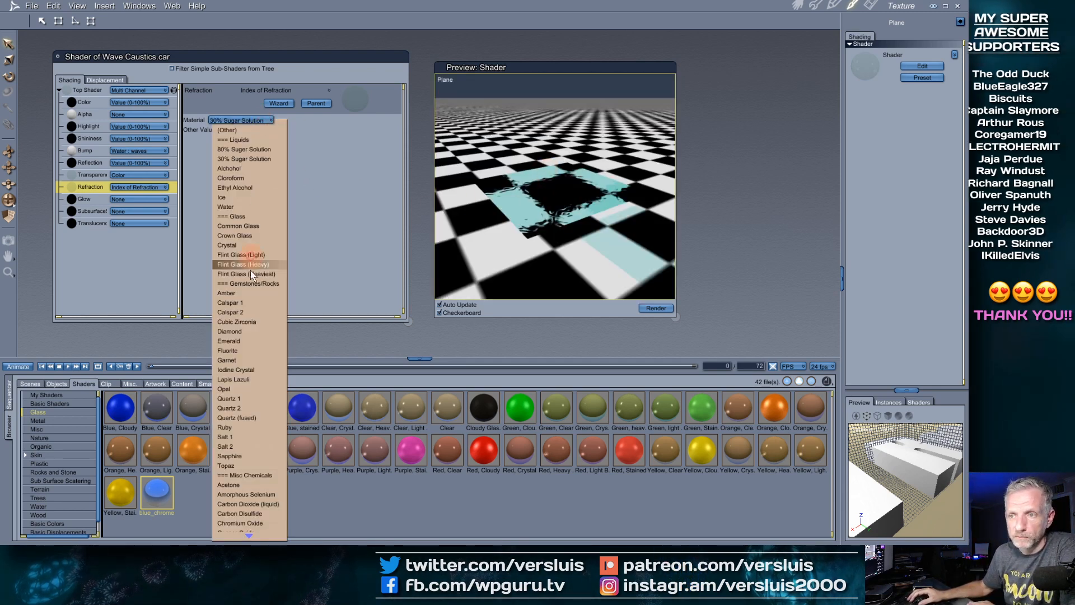
{"action": "left_click", "coordinate": [249, 306]}
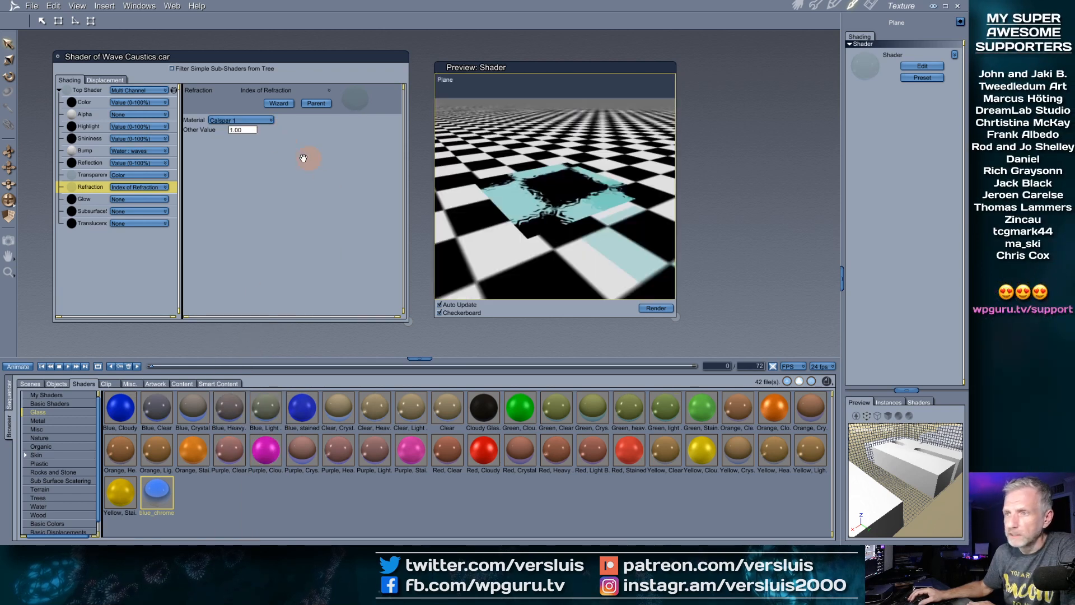
{"action": "left_click", "coordinate": [263, 119]}
{"action": "left_click", "coordinate": [263, 360]}
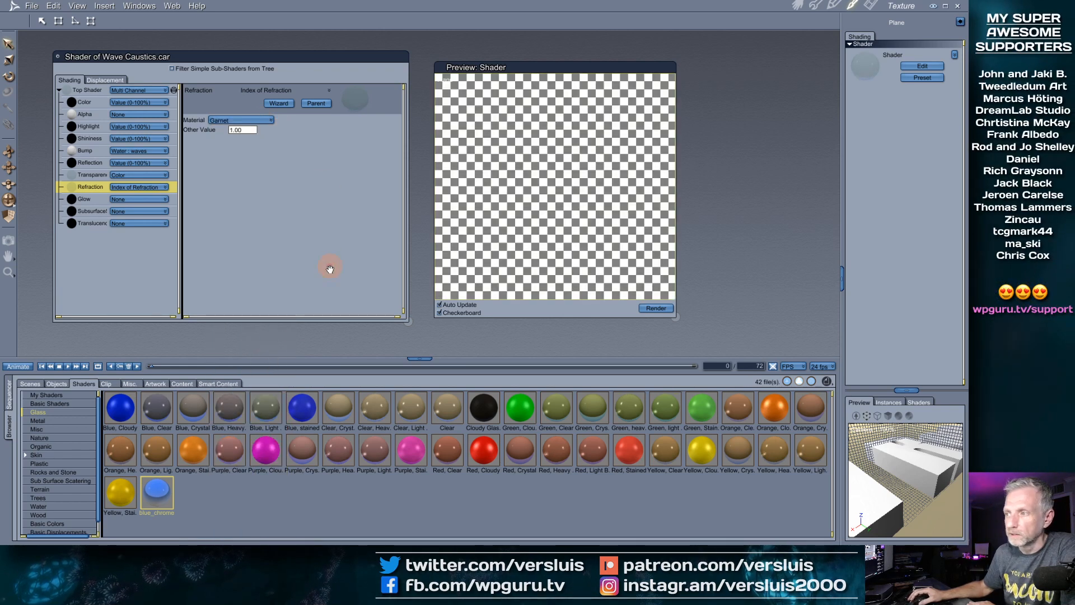
{"action": "left_click", "coordinate": [270, 120]}
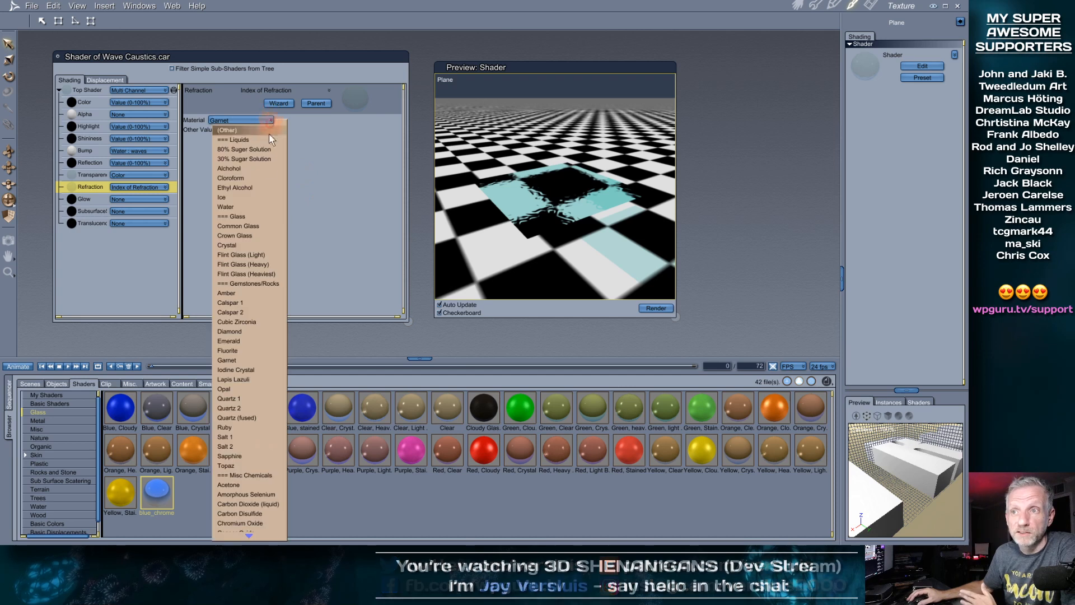
{"action": "left_click", "coordinate": [260, 206]}
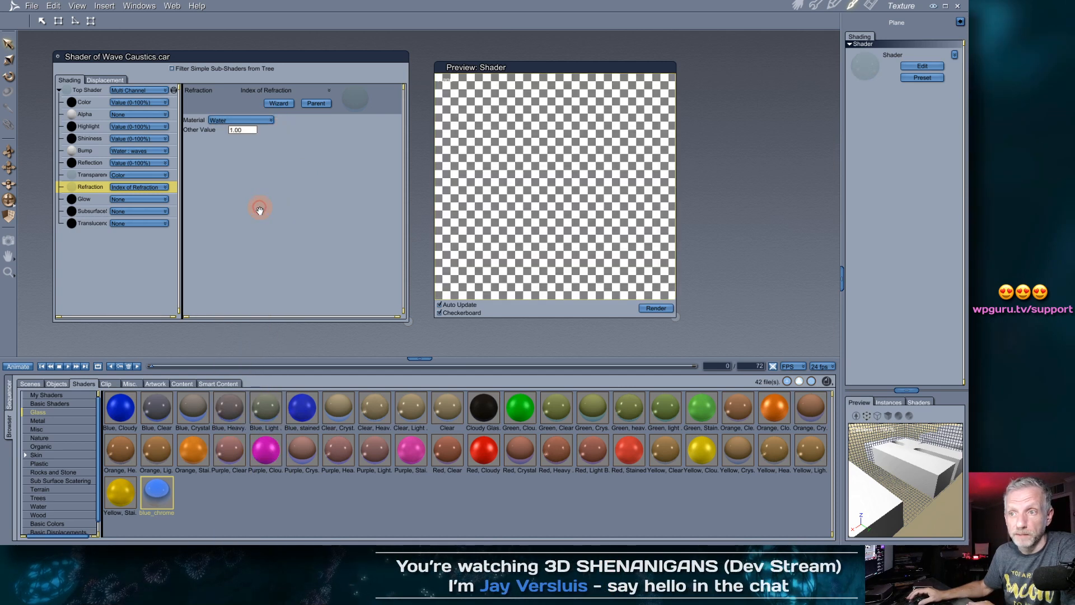
Shift the hue of the shader's Transparency color slightly toward blue, to 51.74%
{"action": "left_click", "coordinate": [78, 175]}
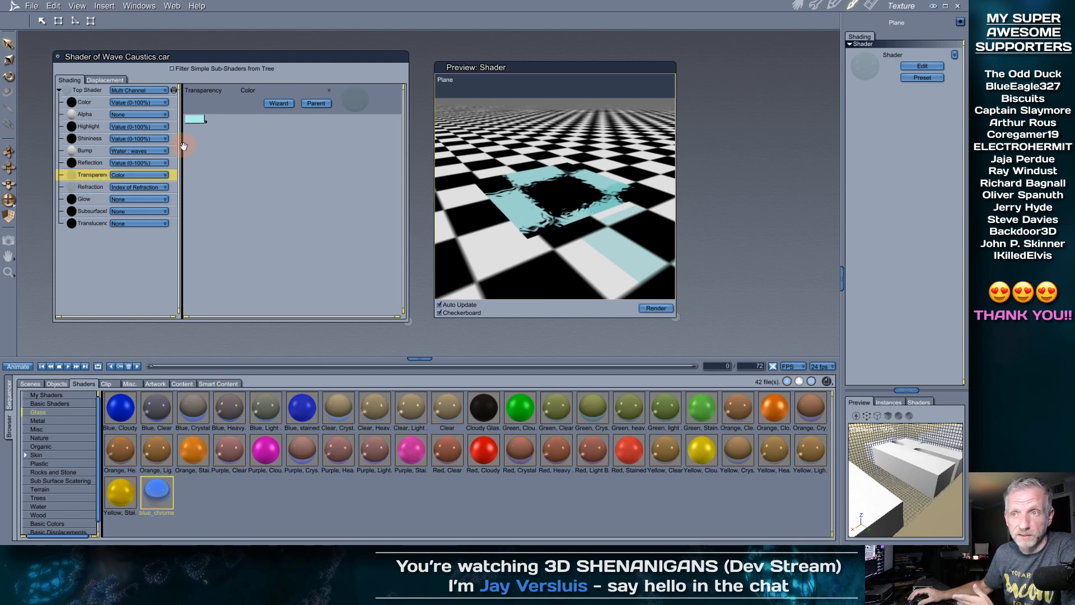
{"action": "left_click", "coordinate": [195, 118]}
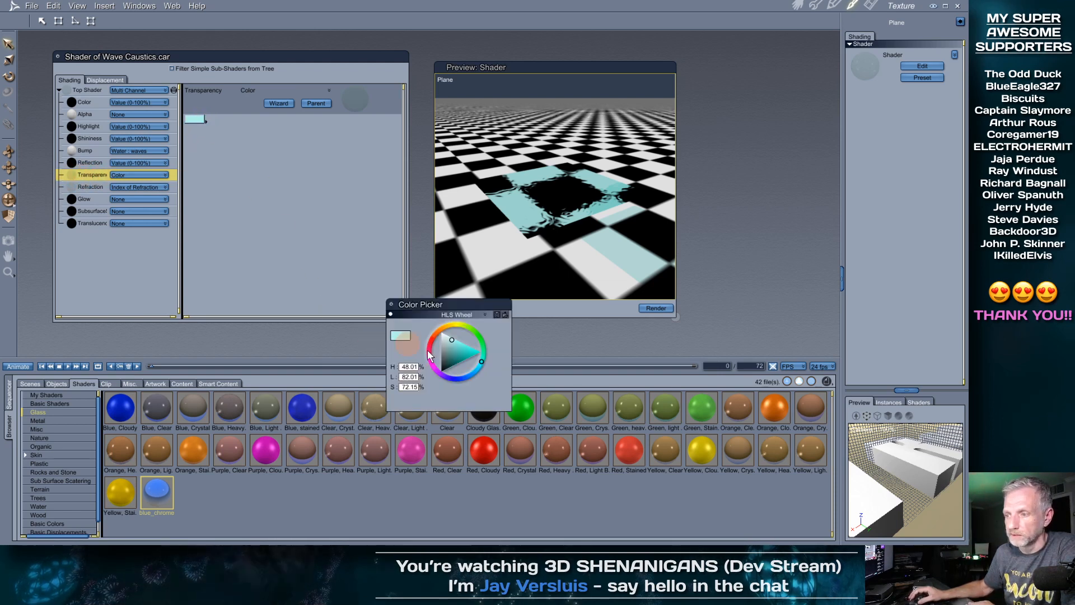
{"action": "left_click_drag", "start_coordinate": [483, 366], "coordinate": [479, 368]}
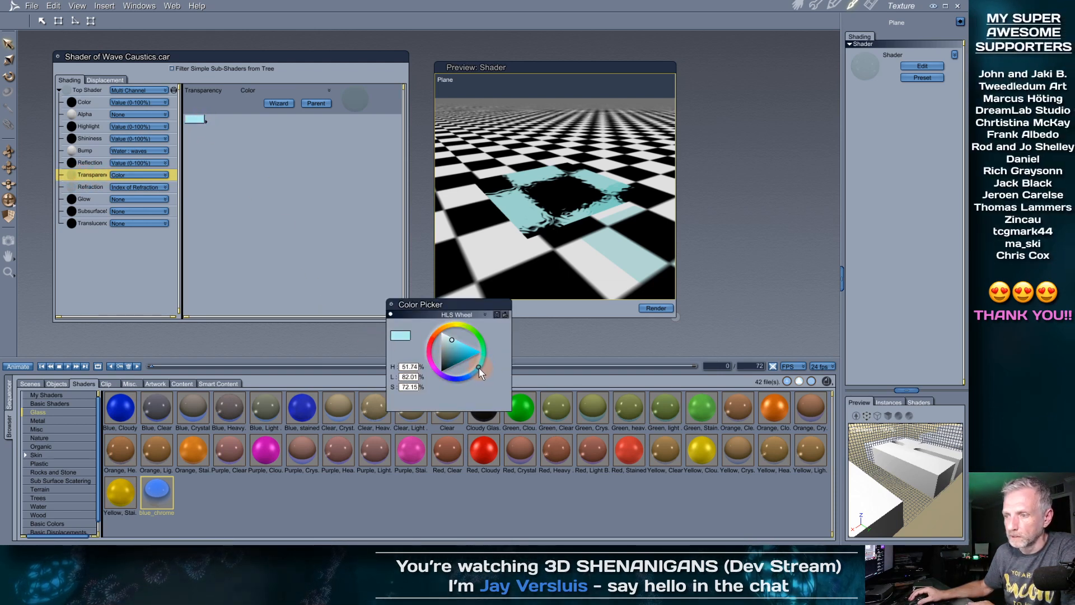
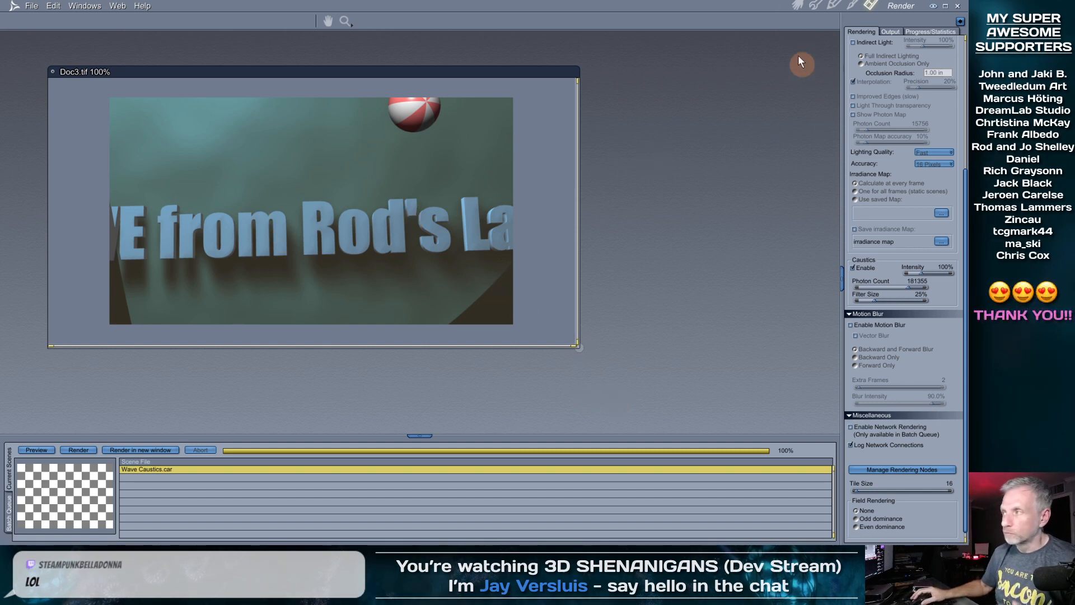
Return from the finished render to the assembled scene and make the selected plane visible
{"action": "left_click", "coordinate": [797, 6]}
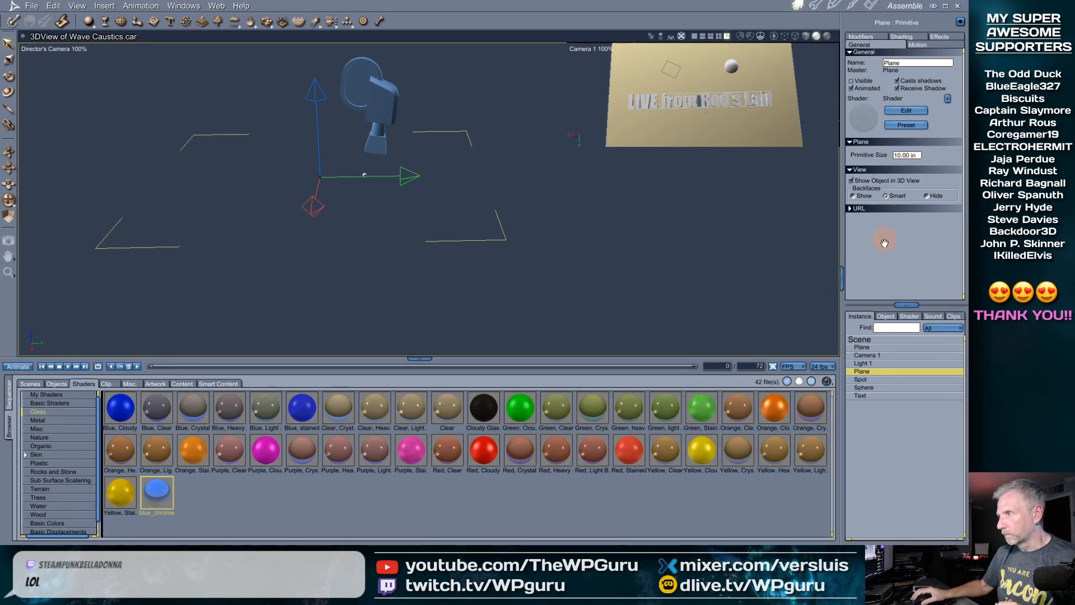
{"action": "left_click", "coordinate": [850, 80]}
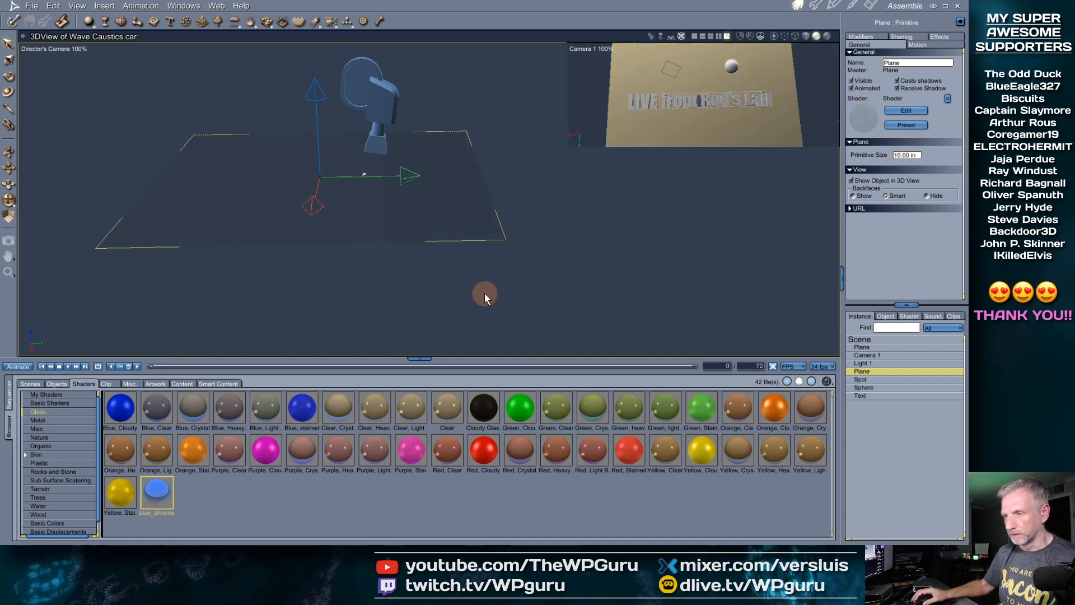
Select the text object and frame it in the Director's Camera view so the whole line reads from the front
{"action": "left_click", "coordinate": [865, 395]}
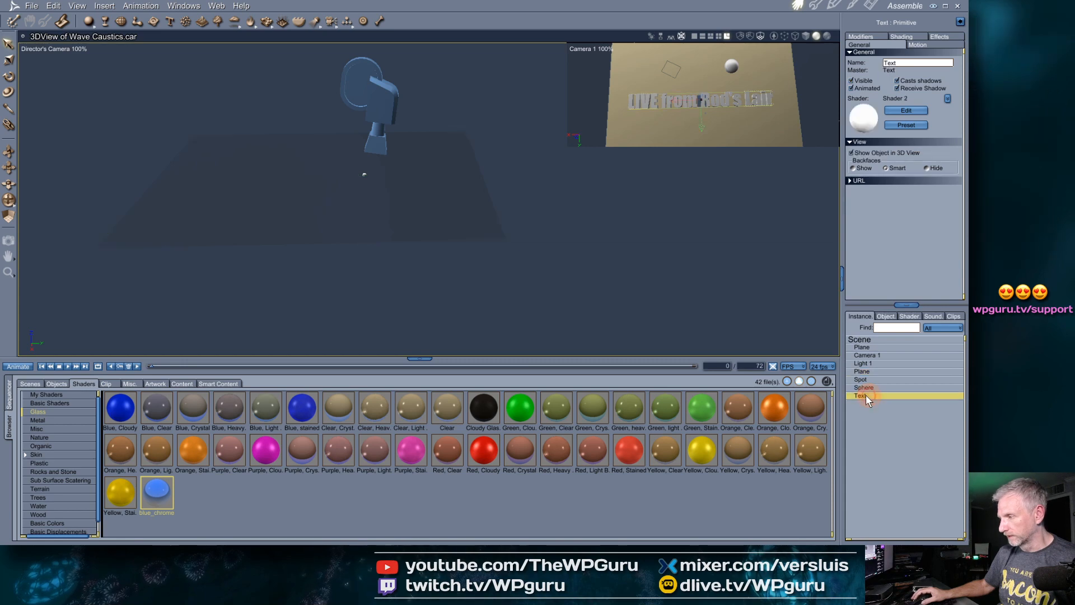
{"action": "key", "text": "0"}
{"action": "scroll", "coordinate": [545, 234], "scroll_direction": "down", "scroll_amount": 3}
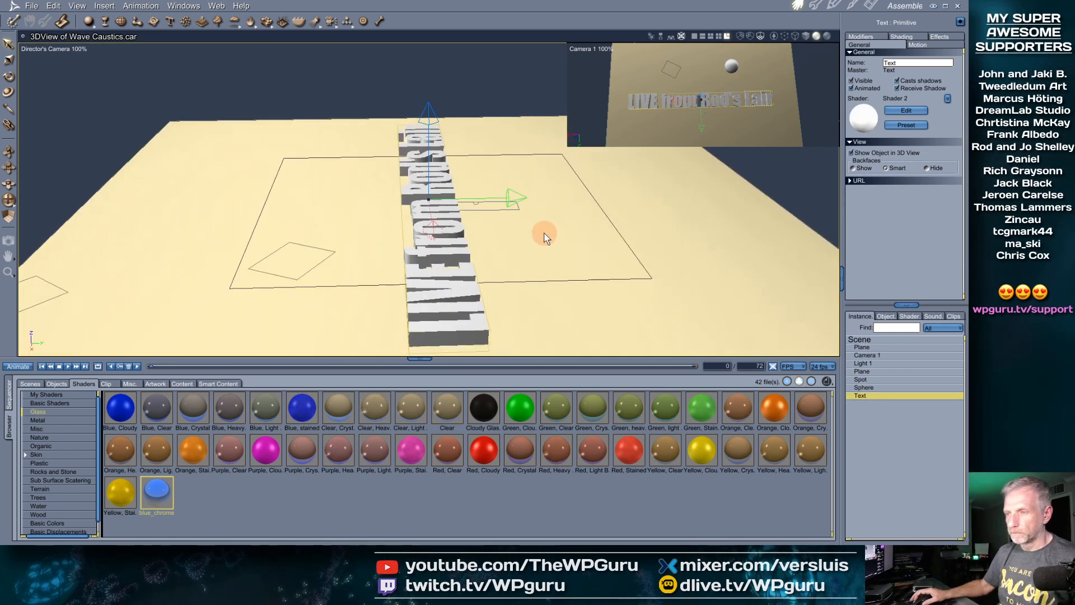
{"action": "middle_click_drag", "start_coordinate": [545, 233], "coordinate": [466, 261]}
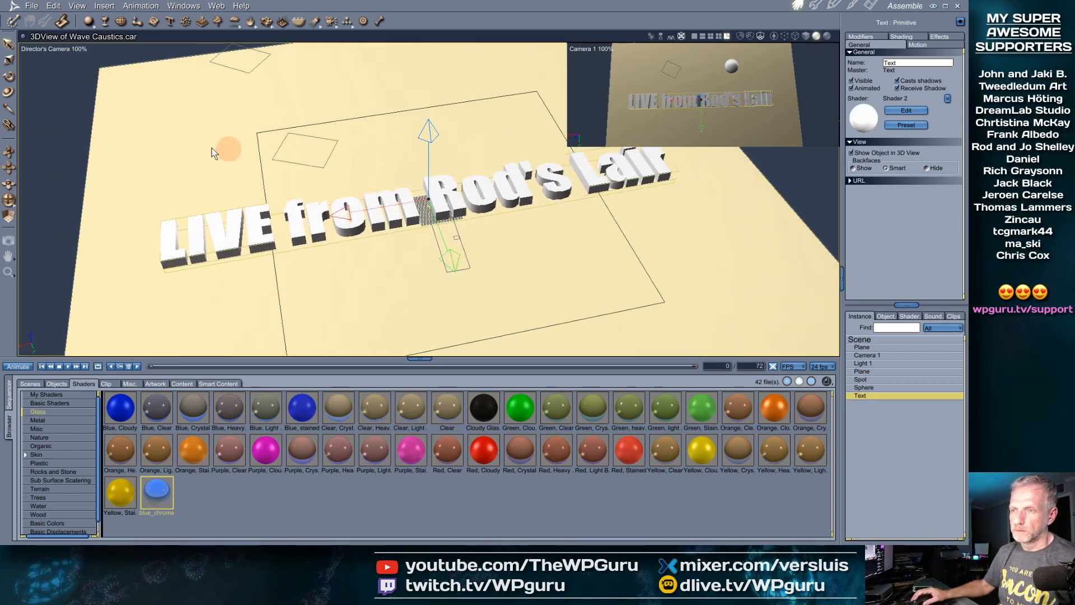
Start importing a file into the scene and show the contents of the Desktop folder
{"action": "left_click", "coordinate": [32, 6]}
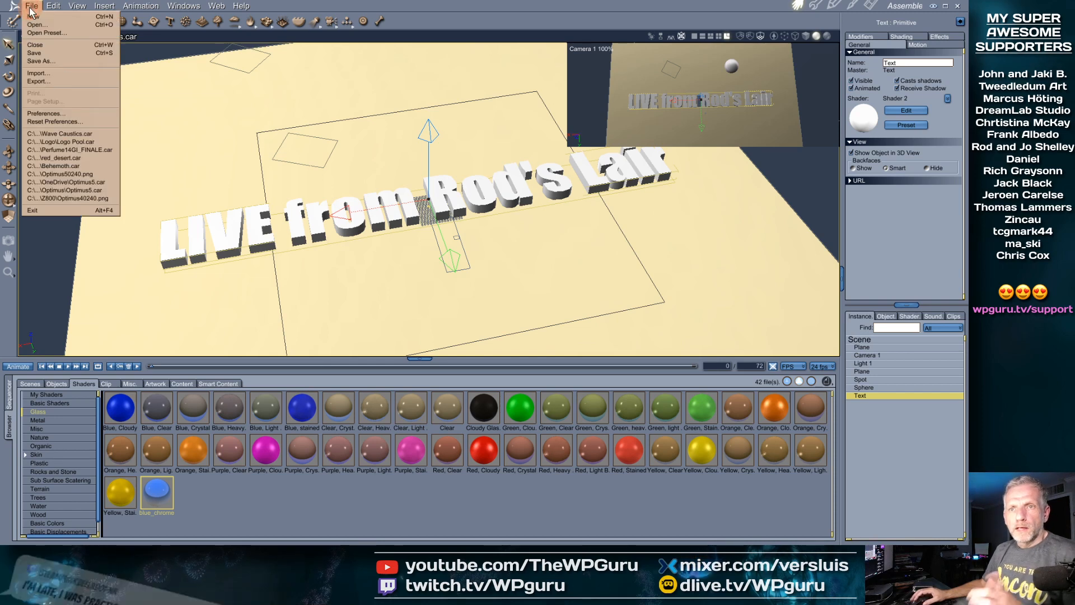
{"action": "left_click", "coordinate": [58, 72]}
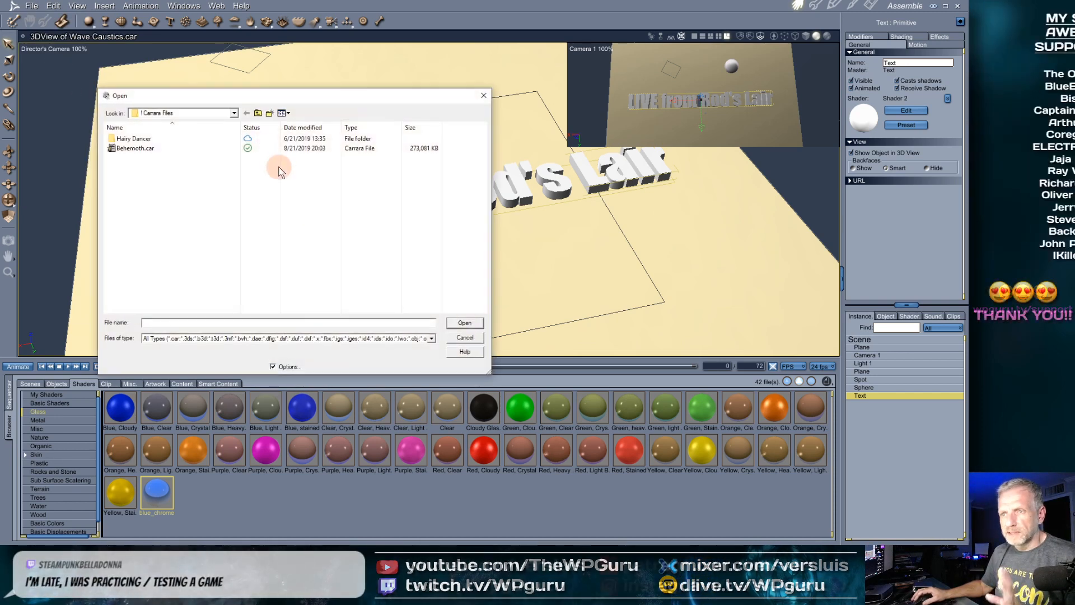
{"action": "left_click", "coordinate": [235, 113]}
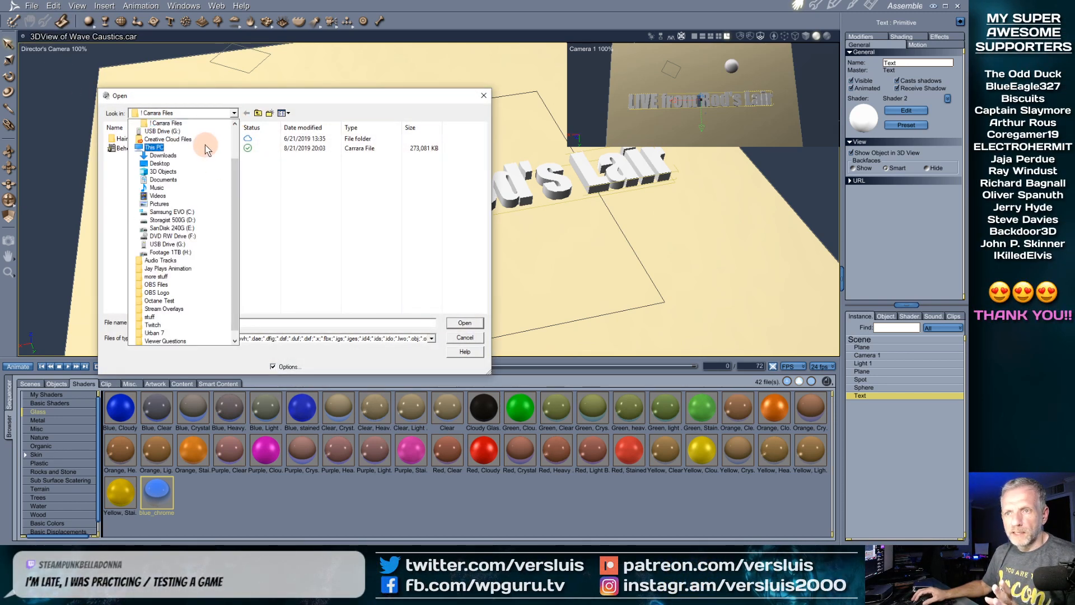
{"action": "left_click", "coordinate": [160, 163]}
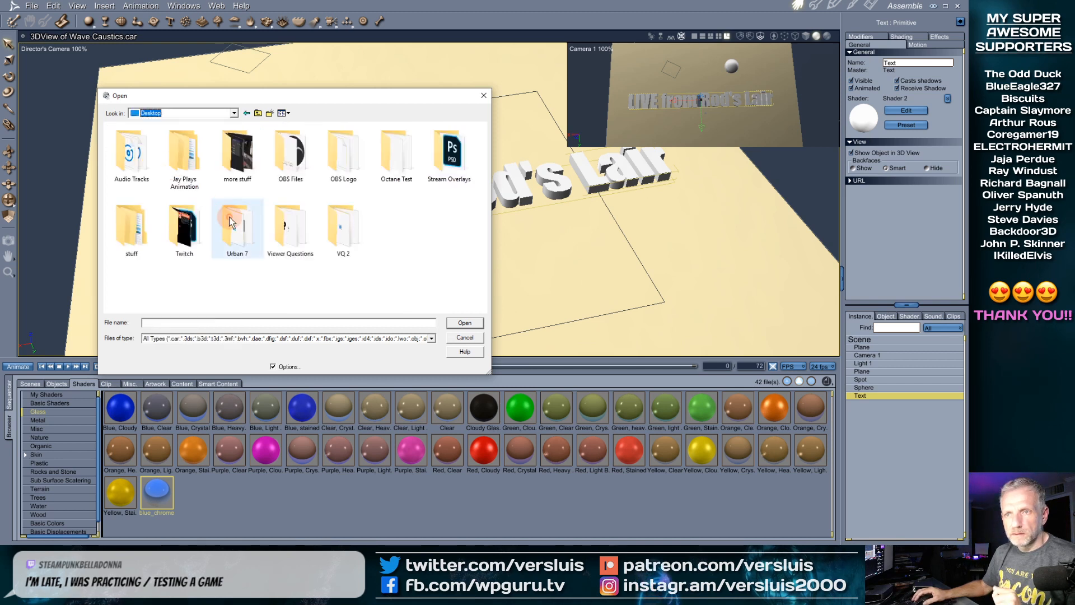
Look through the Documents folder and its ! CREATIVE MINDS subfolder for a file to import, and return to This PC
{"action": "left_click", "coordinate": [258, 113]}
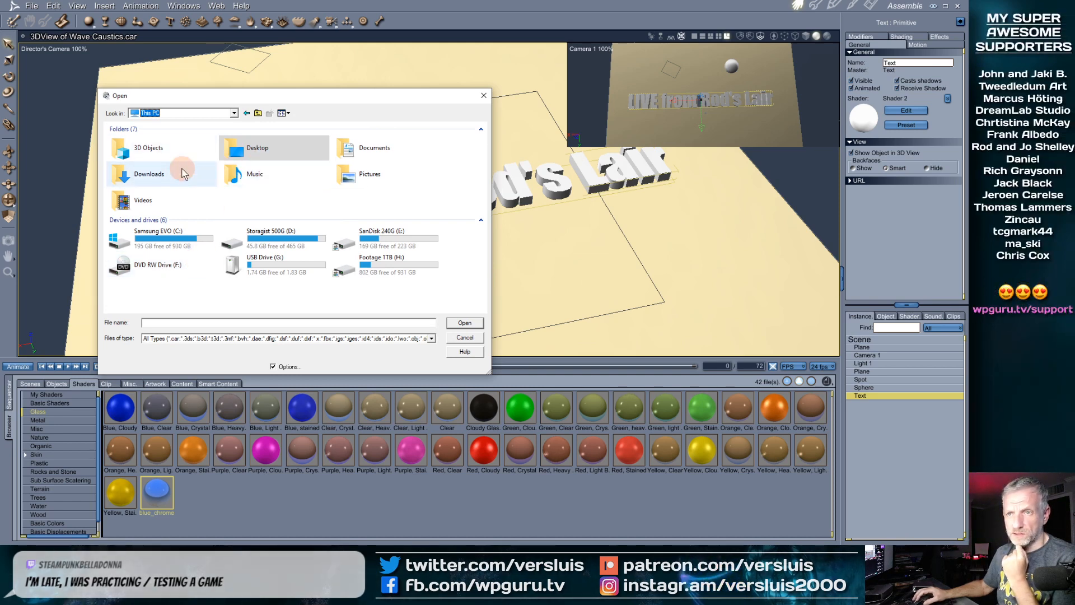
{"action": "double_click", "coordinate": [359, 145]}
{"action": "double_click", "coordinate": [147, 139]}
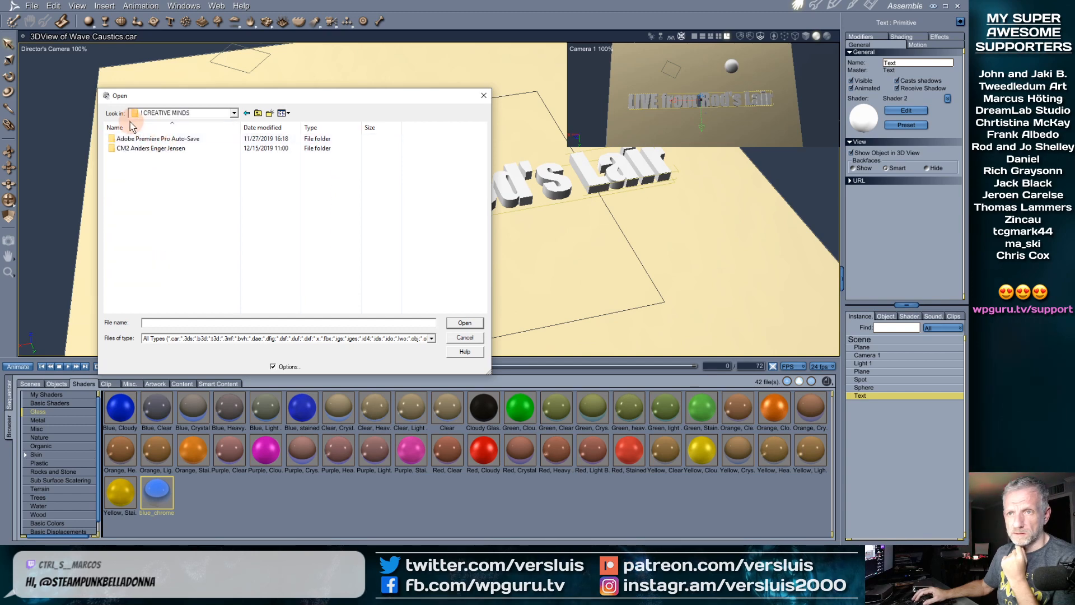
{"action": "left_click", "coordinate": [258, 113]}
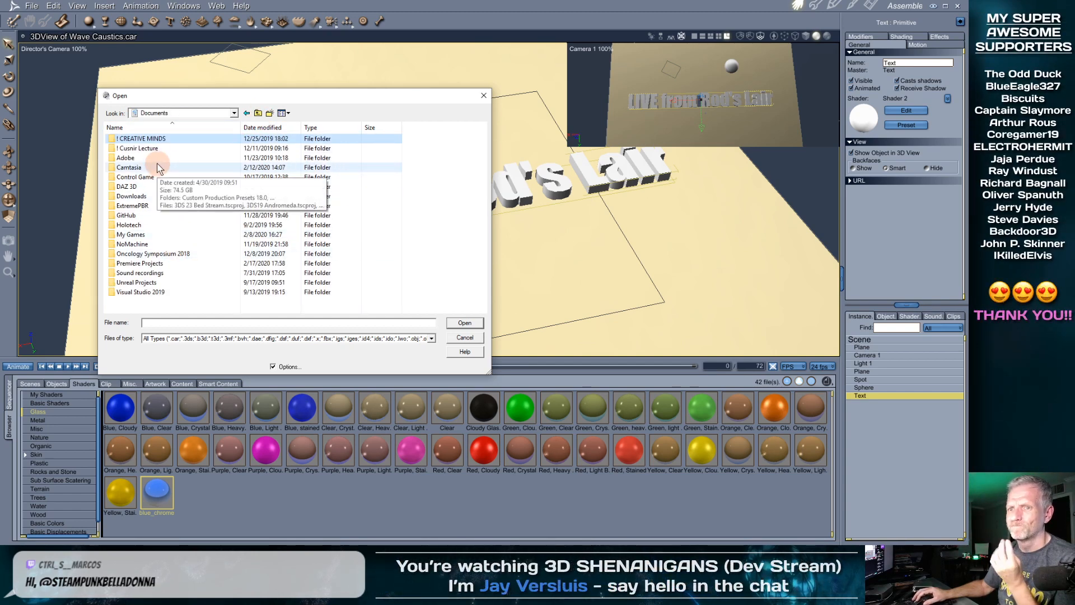
{"action": "left_click", "coordinate": [258, 113]}
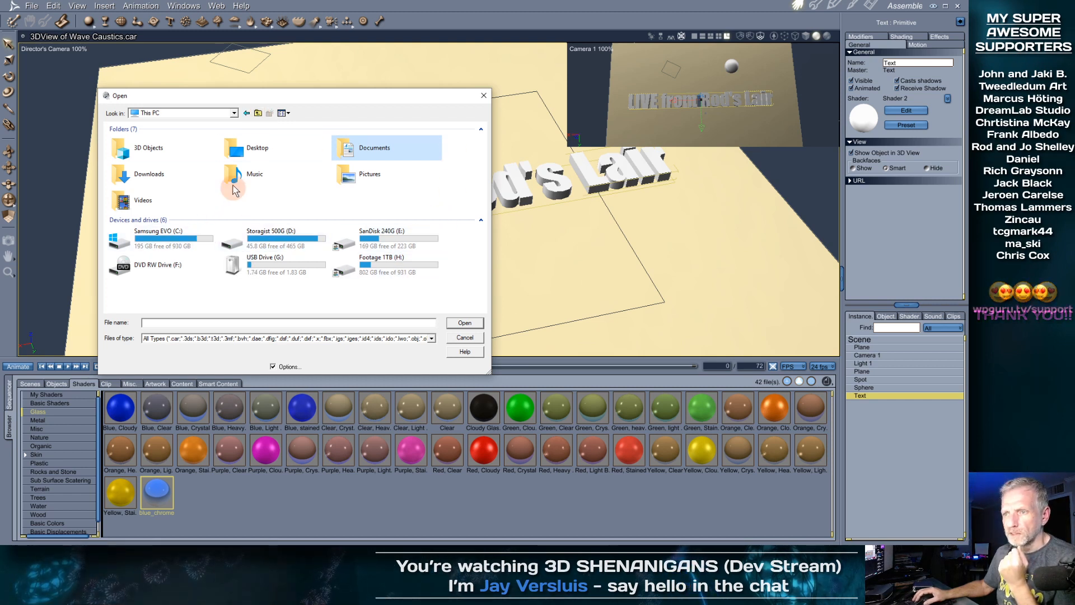
Open the user's own profile folder under Users on the C: drive as the import location
{"action": "double_click", "coordinate": [162, 241]}
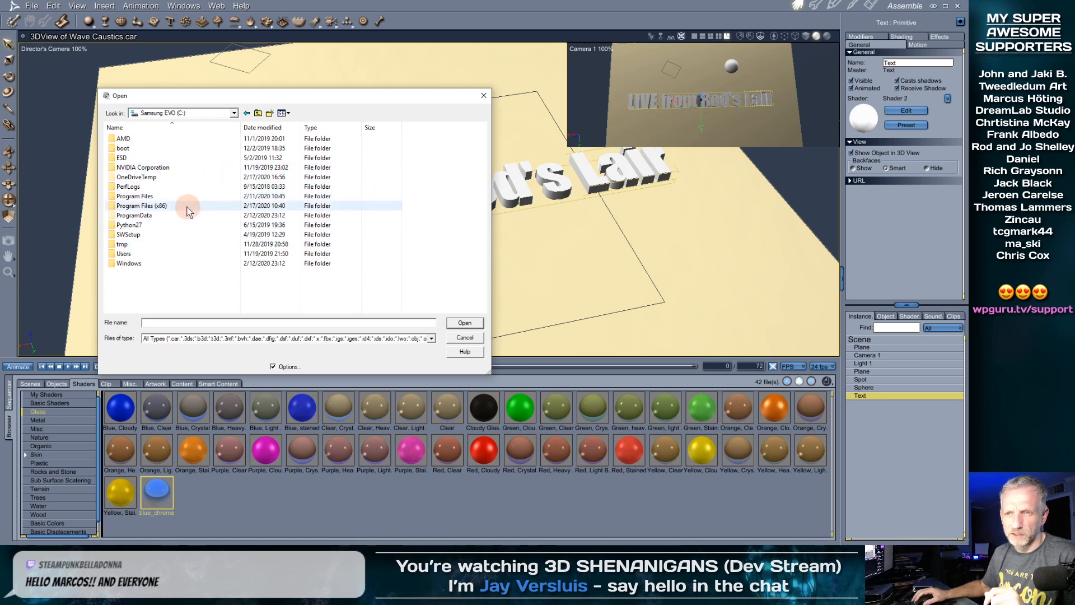
{"action": "double_click", "coordinate": [144, 253]}
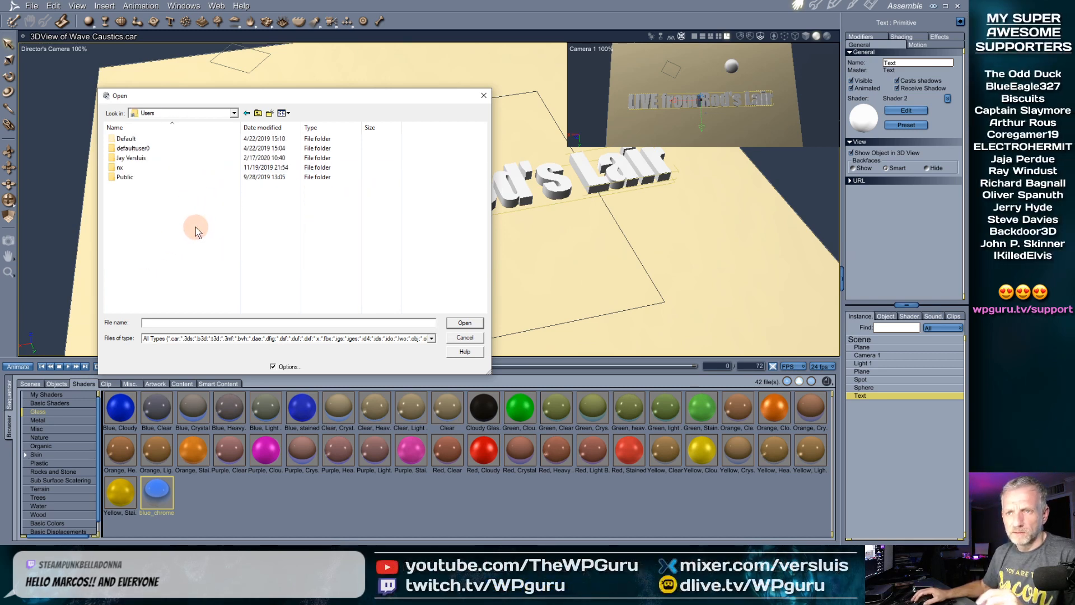
{"action": "left_click_drag", "start_coordinate": [300, 101], "coordinate": [278, 76]}
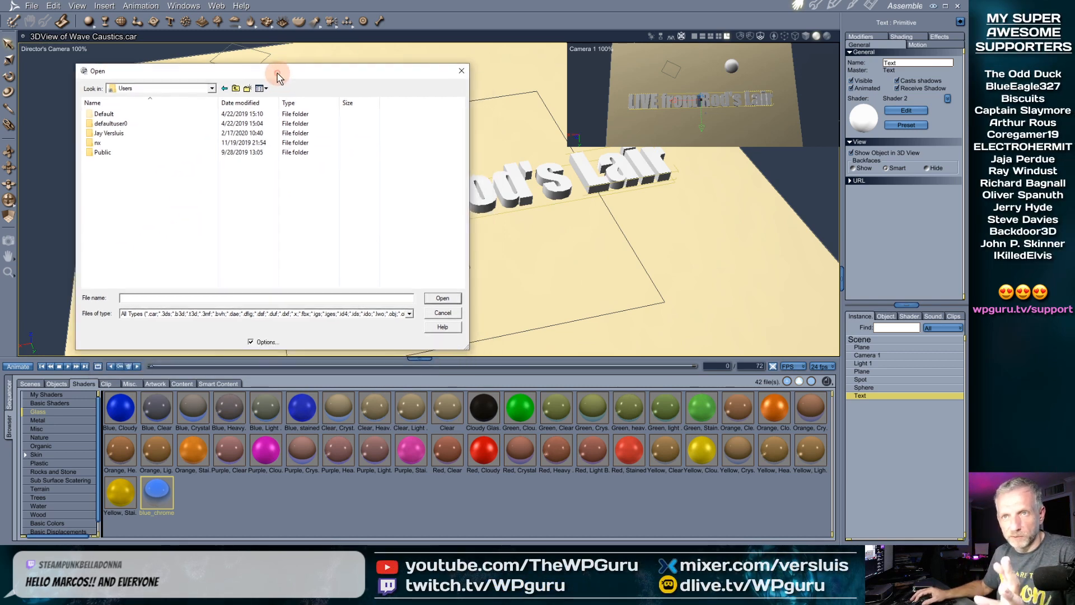
{"action": "left_click", "coordinate": [132, 126]}
{"action": "double_click", "coordinate": [132, 133]}
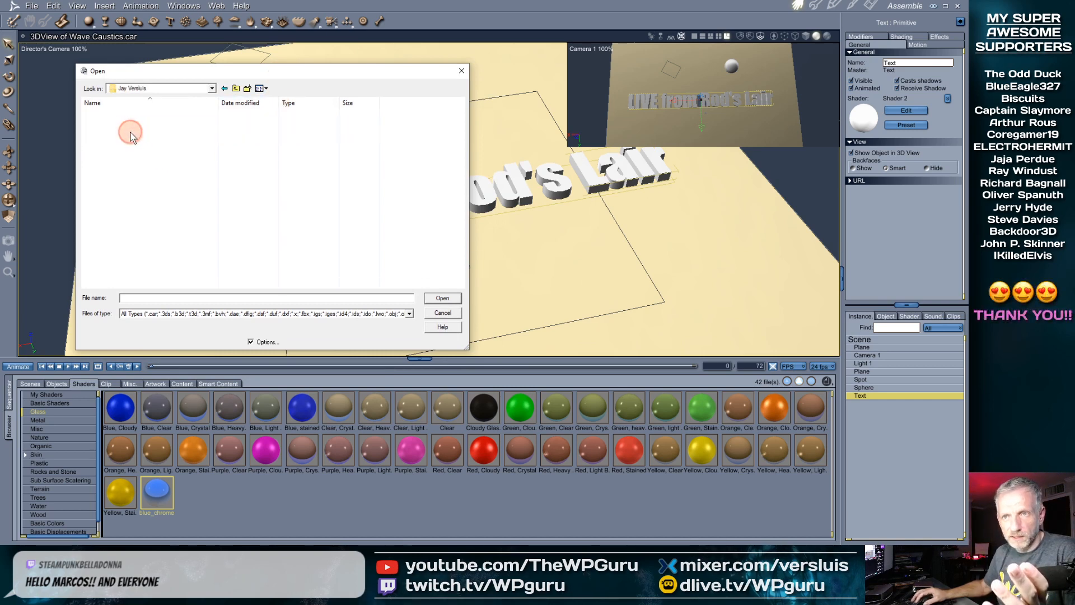
Import Logo-Flyout.obj from the 3D Shenanigans Logo folder inside ! Blender Files, using the Default Preset import options
{"action": "left_click", "coordinate": [150, 219]}
{"action": "double_click", "coordinate": [150, 219]}
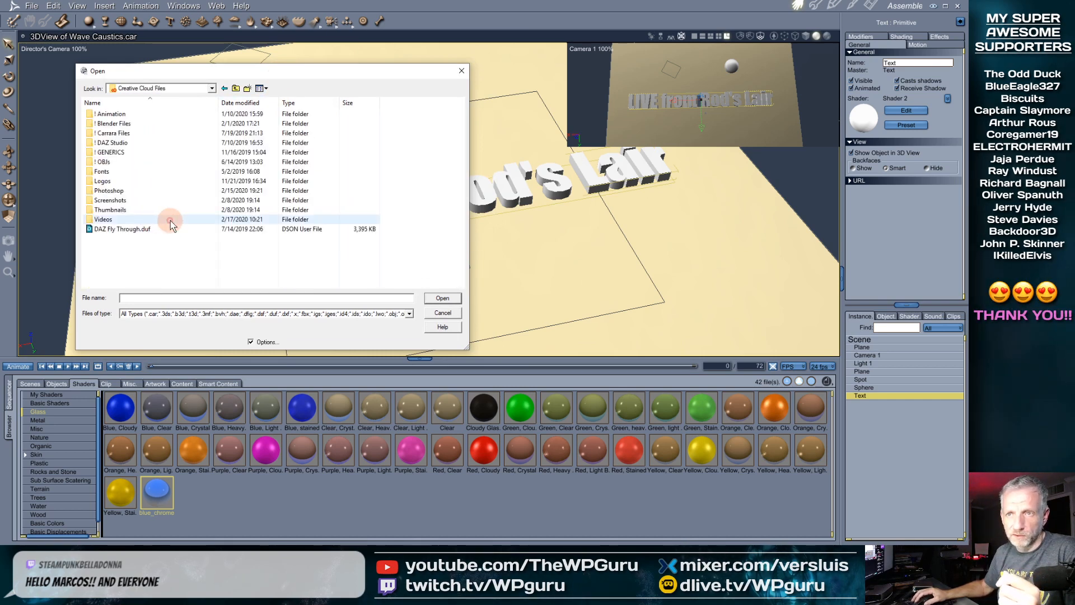
{"action": "double_click", "coordinate": [129, 124]}
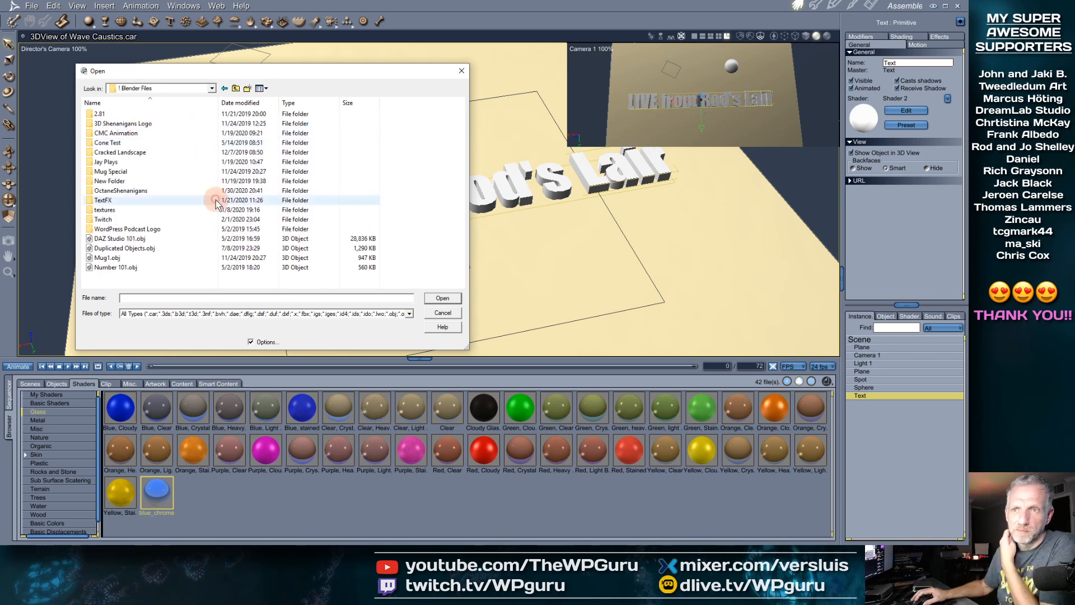
{"action": "double_click", "coordinate": [161, 127]}
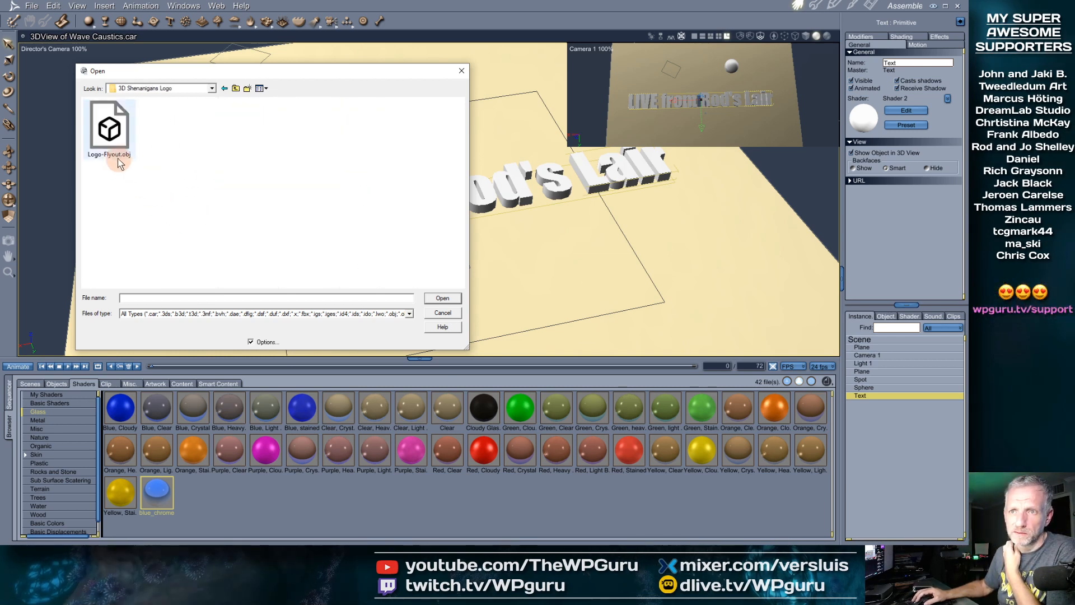
{"action": "left_click", "coordinate": [236, 87]}
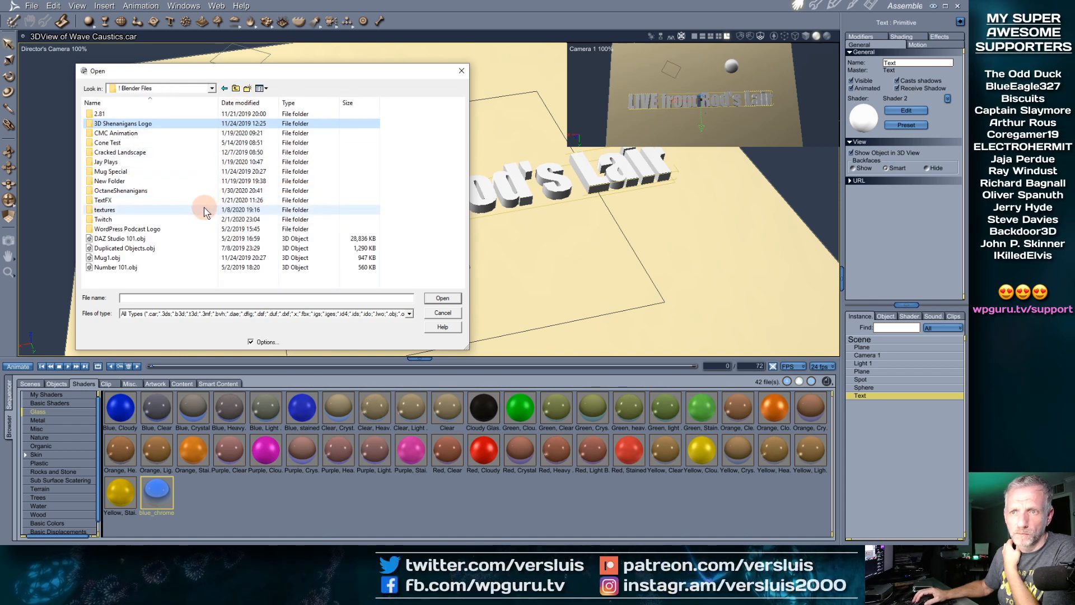
{"action": "double_click", "coordinate": [157, 123]}
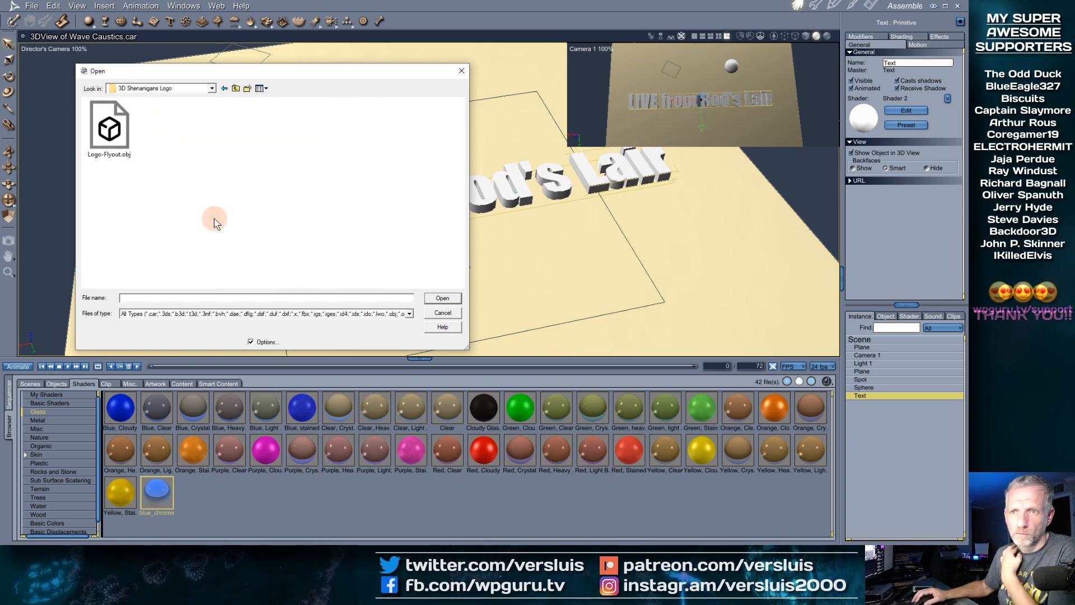
{"action": "left_click", "coordinate": [110, 128]}
{"action": "left_click", "coordinate": [372, 301]}
{"action": "left_click", "coordinate": [442, 298]}
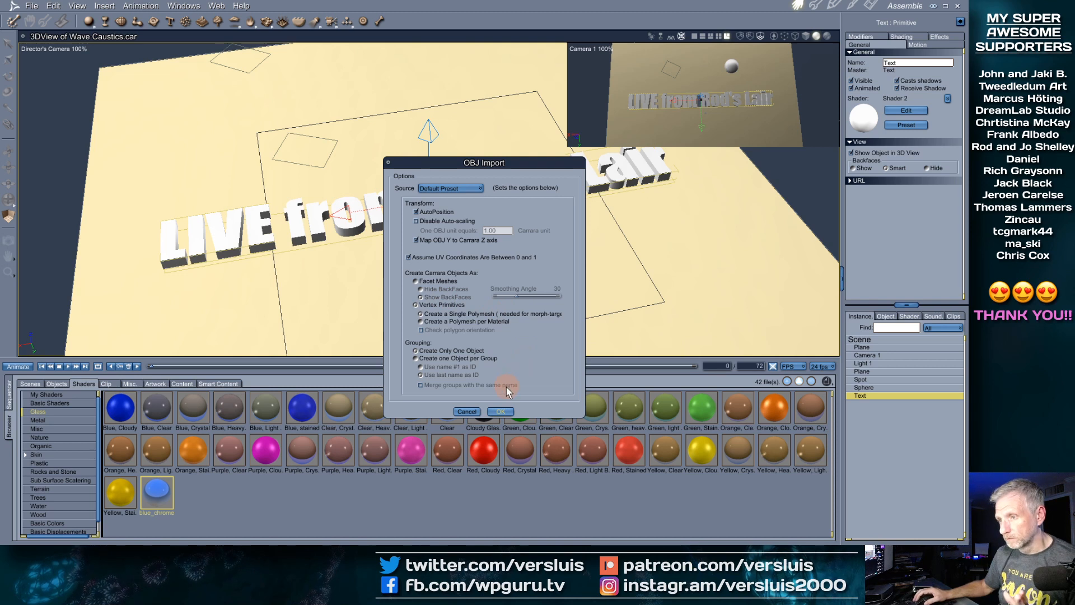
{"action": "left_click", "coordinate": [500, 412]}
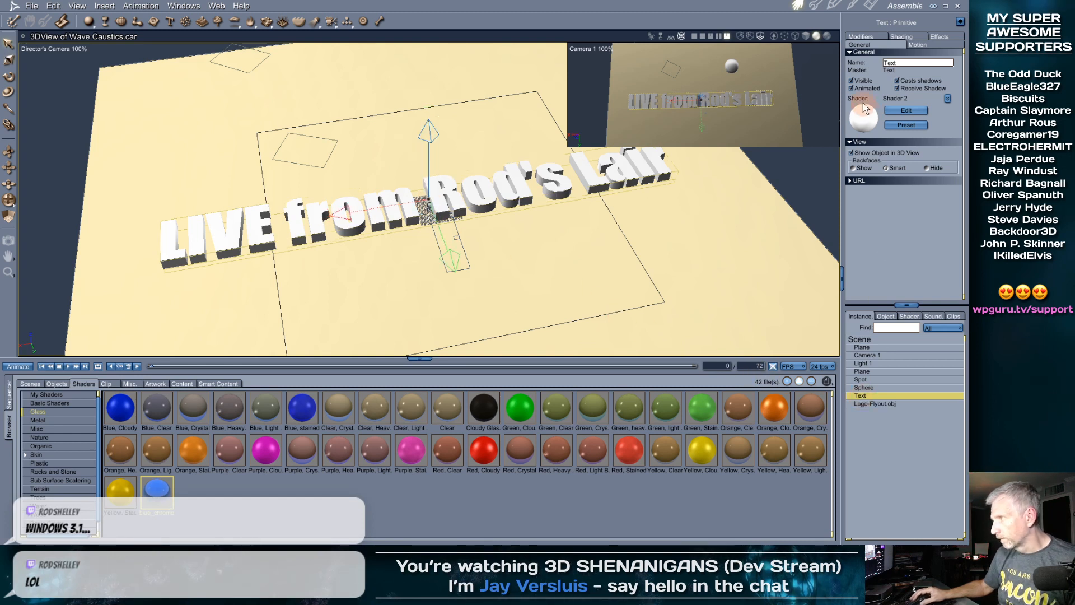
Hide the Text object so the small imported logo can be seen in the viewport
{"action": "left_click", "coordinate": [851, 82]}
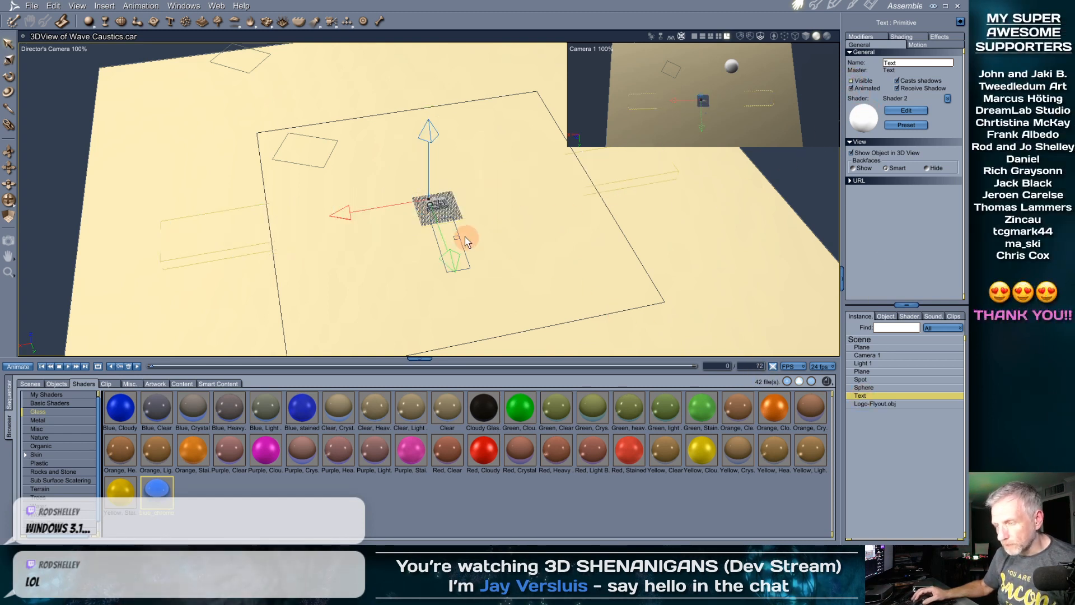
{"action": "scroll", "coordinate": [457, 240], "scroll_direction": "down", "scroll_amount": 1}
{"action": "scroll", "coordinate": [457, 239], "scroll_direction": "up", "scroll_amount": 4}
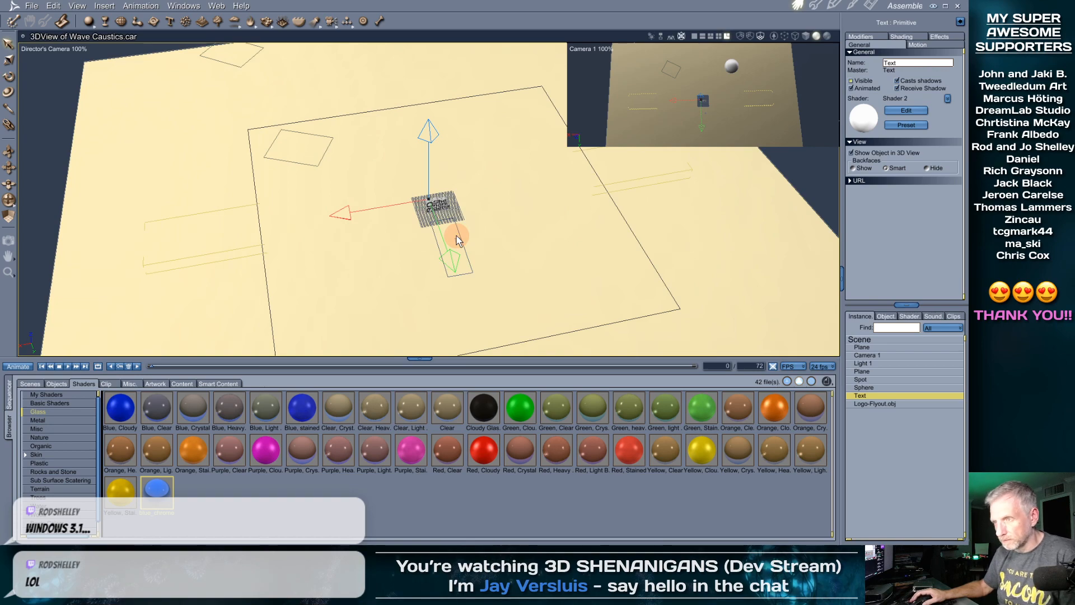
Rotate Logo-Flyout.obj to 90 degrees about the X axis so it lies flat with its letter faces upward
{"action": "left_click", "coordinate": [896, 404]}
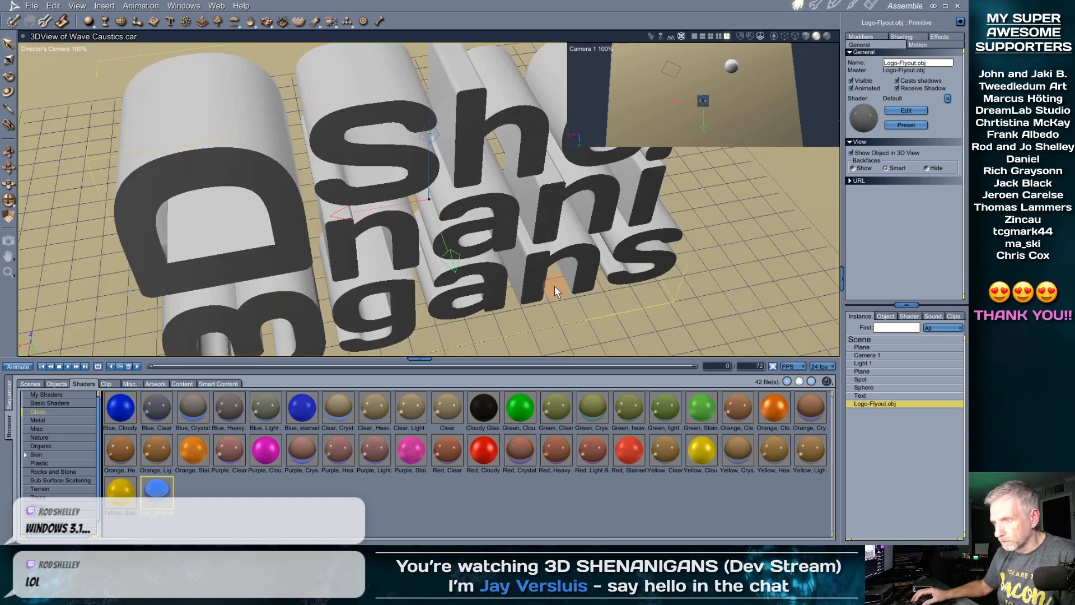
{"action": "scroll", "coordinate": [486, 281], "scroll_direction": "down", "scroll_amount": 5}
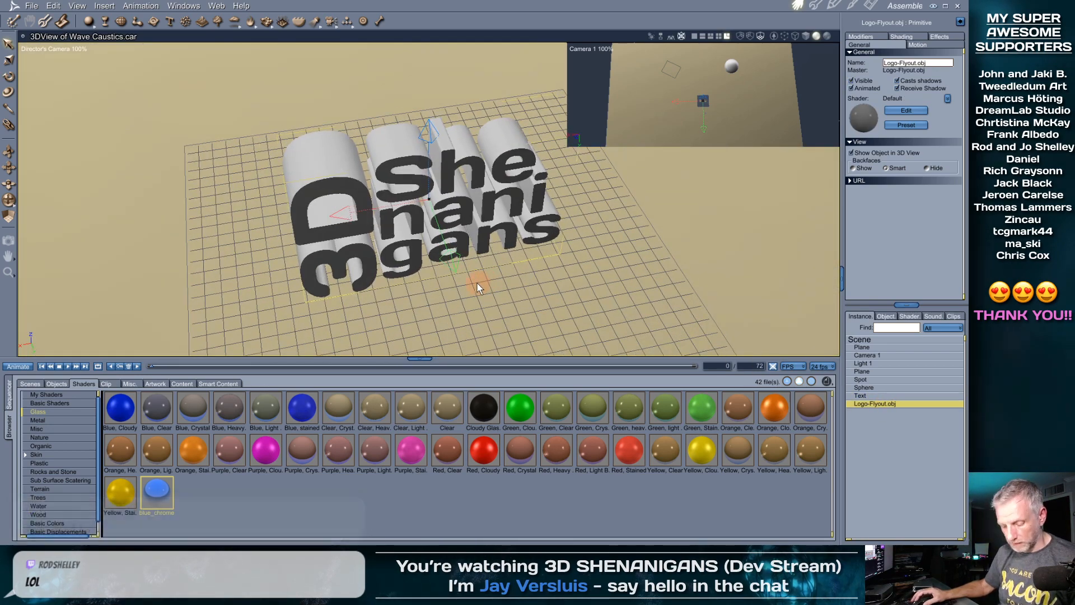
{"action": "scroll", "coordinate": [504, 256], "scroll_direction": "up", "scroll_amount": 2}
{"action": "middle_click_drag", "start_coordinate": [504, 256], "coordinate": [548, 257]}
{"action": "key", "text": "r"}
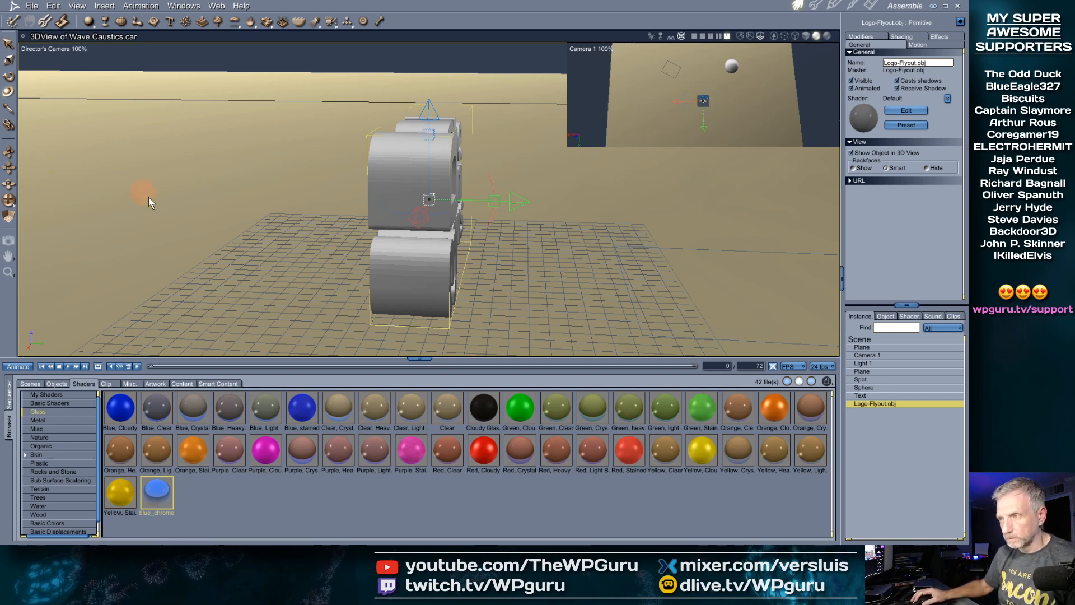
{"action": "left_click_drag", "start_coordinate": [495, 185], "coordinate": [443, 132]}
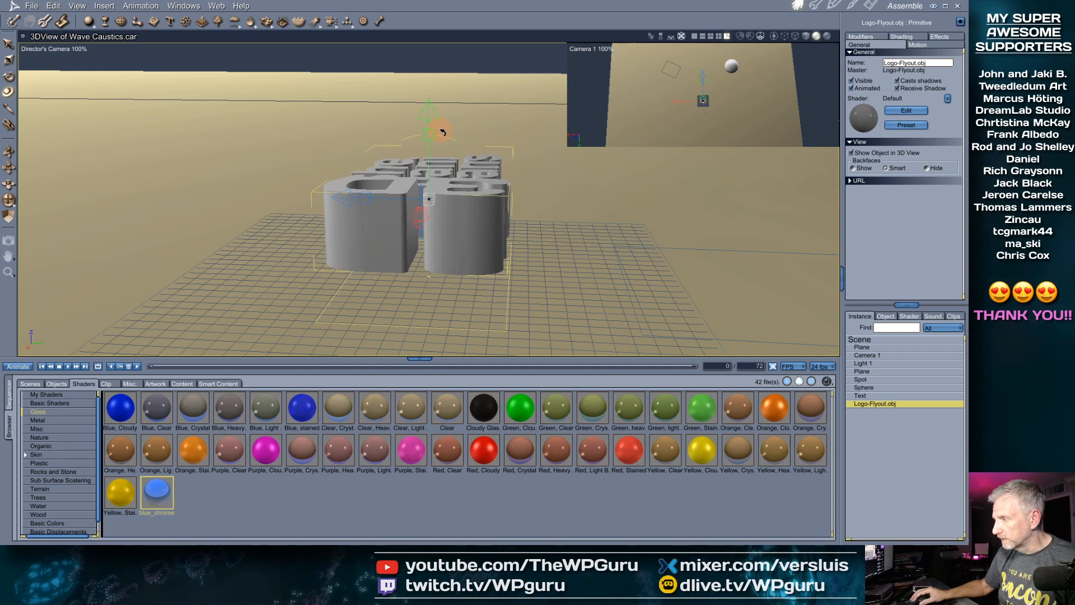
{"action": "left_click", "coordinate": [914, 44]}
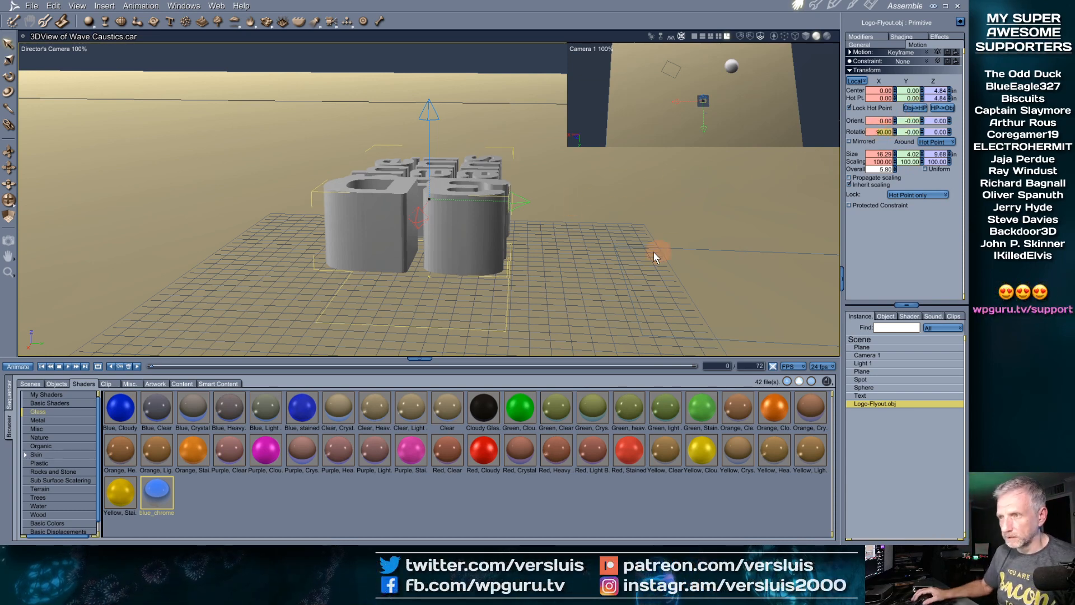
{"action": "middle_click_drag", "start_coordinate": [656, 258], "coordinate": [507, 235]}
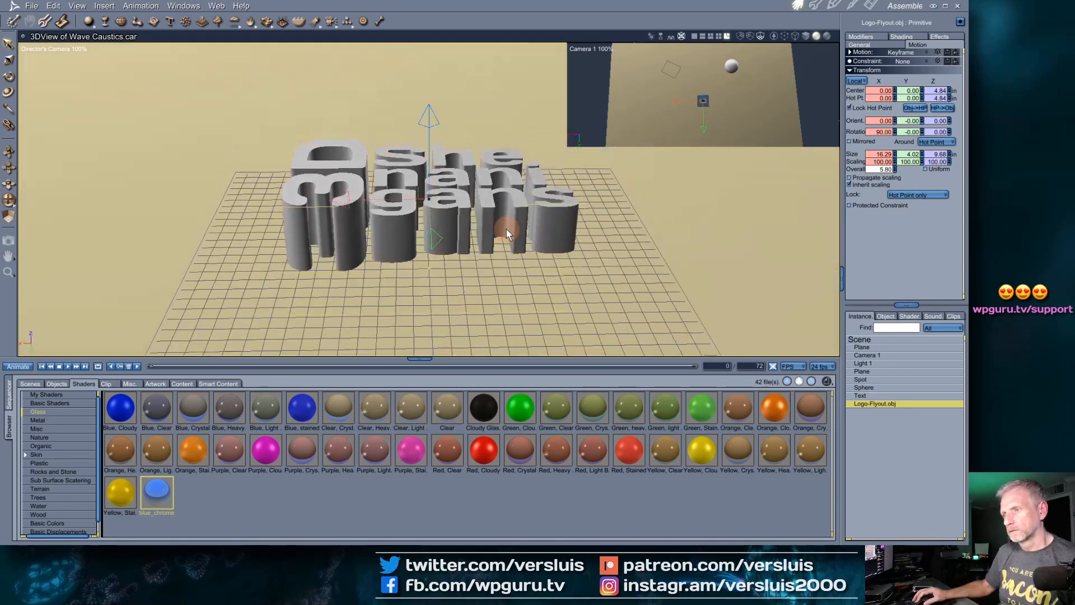
{"action": "scroll", "coordinate": [506, 229], "scroll_direction": "down", "scroll_amount": 5}
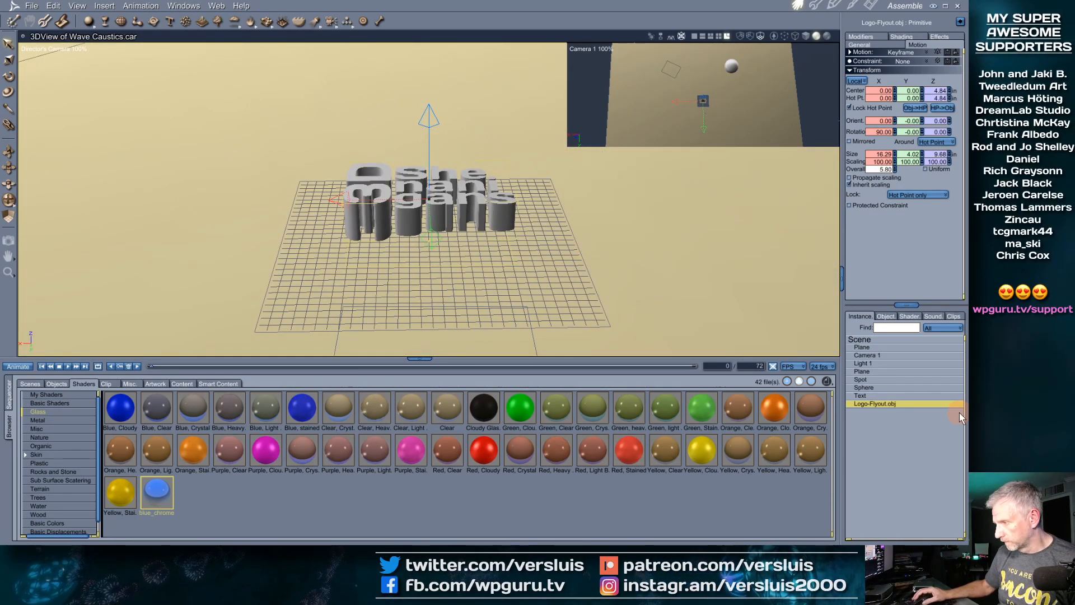
Make the Text object visible again so the logo's size can be compared with it
{"action": "left_click", "coordinate": [881, 396]}
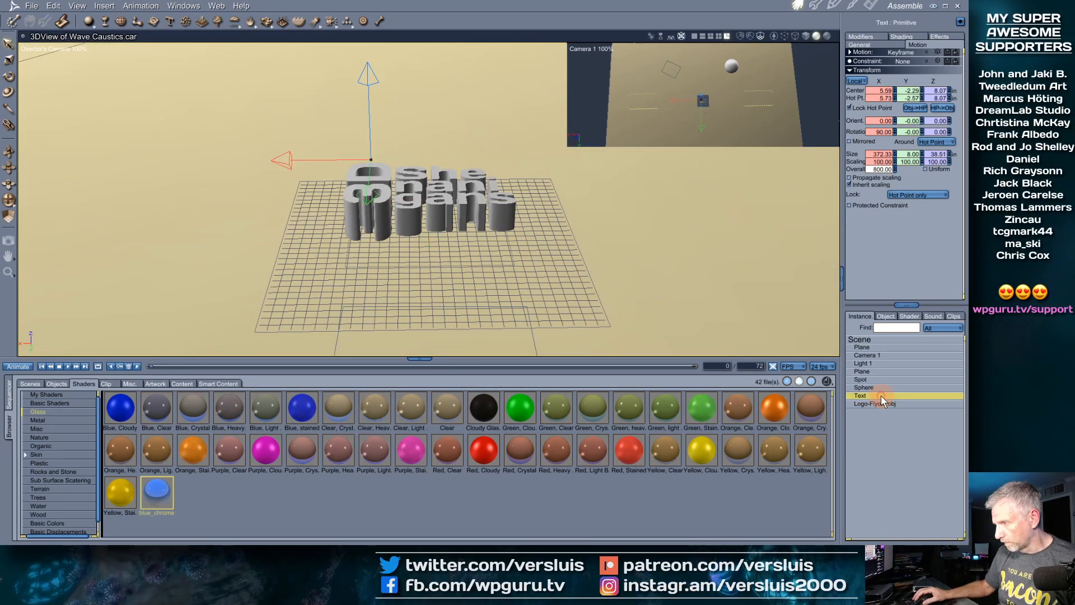
{"action": "left_click", "coordinate": [860, 45]}
{"action": "left_click", "coordinate": [852, 82]}
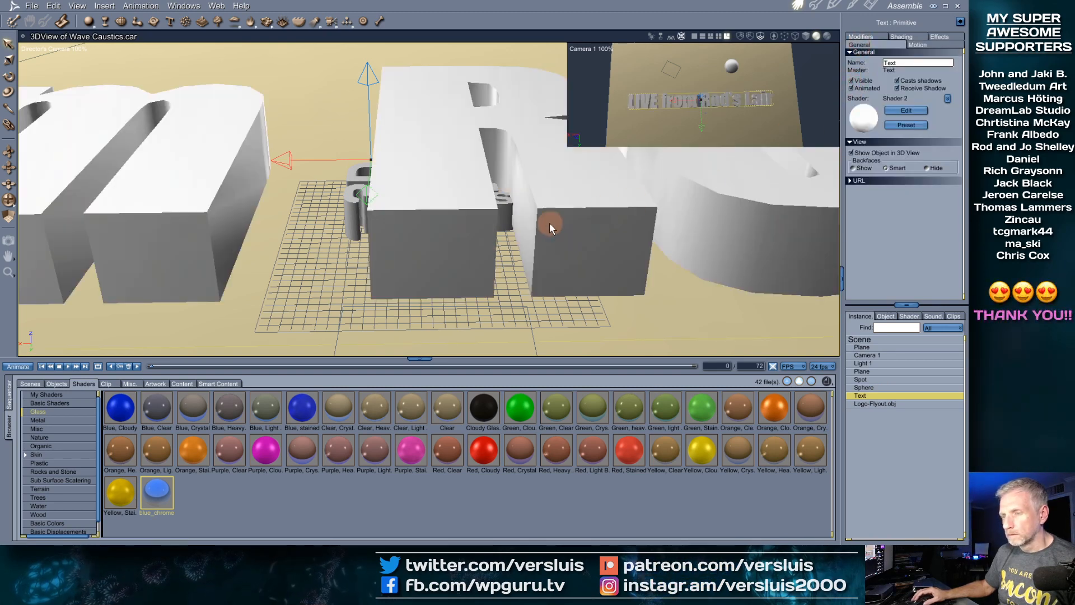
{"action": "scroll", "coordinate": [550, 223], "scroll_direction": "down", "scroll_amount": 10}
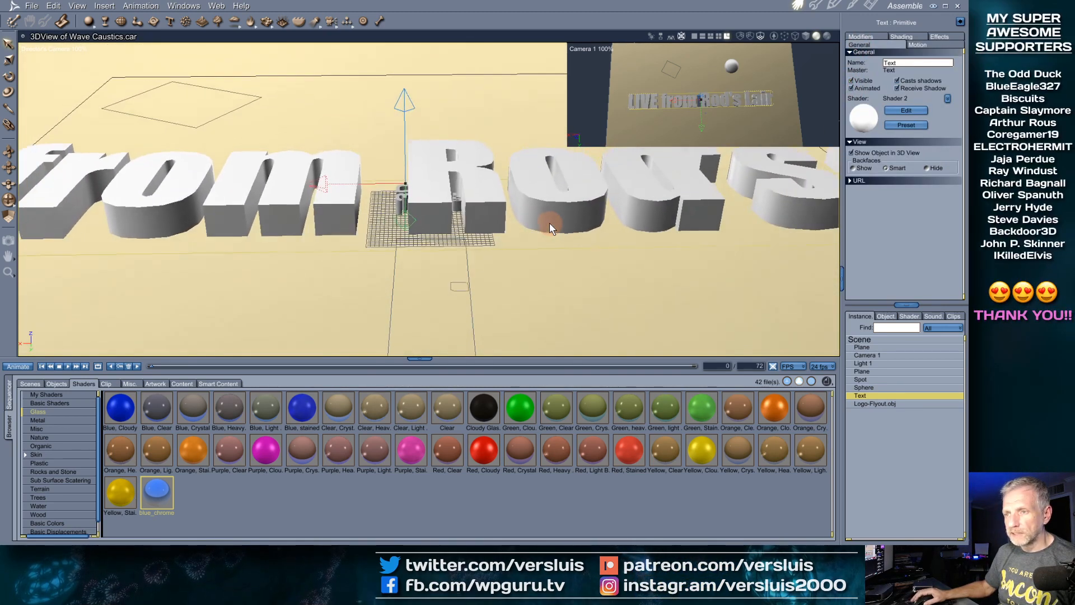
{"action": "scroll", "coordinate": [549, 223], "scroll_direction": "down", "scroll_amount": 4}
{"action": "middle_click_drag", "start_coordinate": [451, 255], "coordinate": [472, 251]}
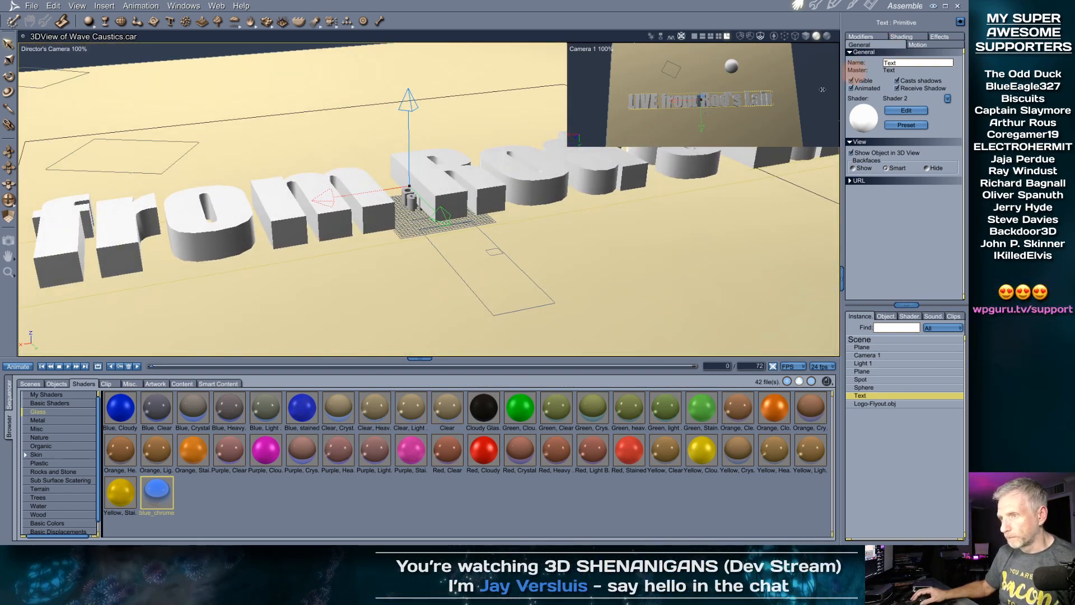
{"action": "key", "text": "s"}
{"action": "left_click", "coordinate": [407, 185]}
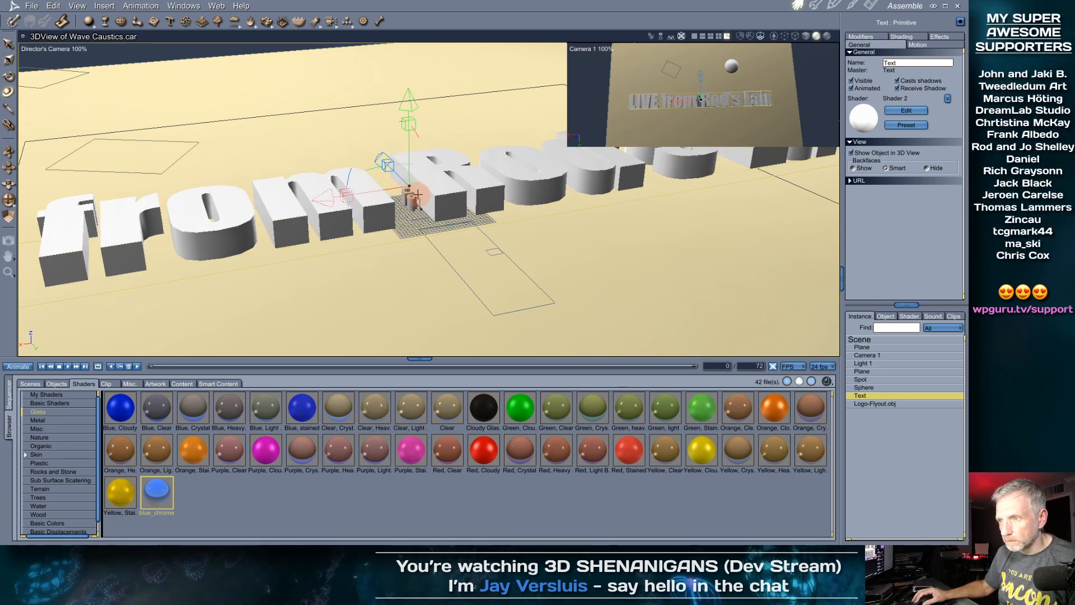
{"action": "left_click", "coordinate": [410, 186]}
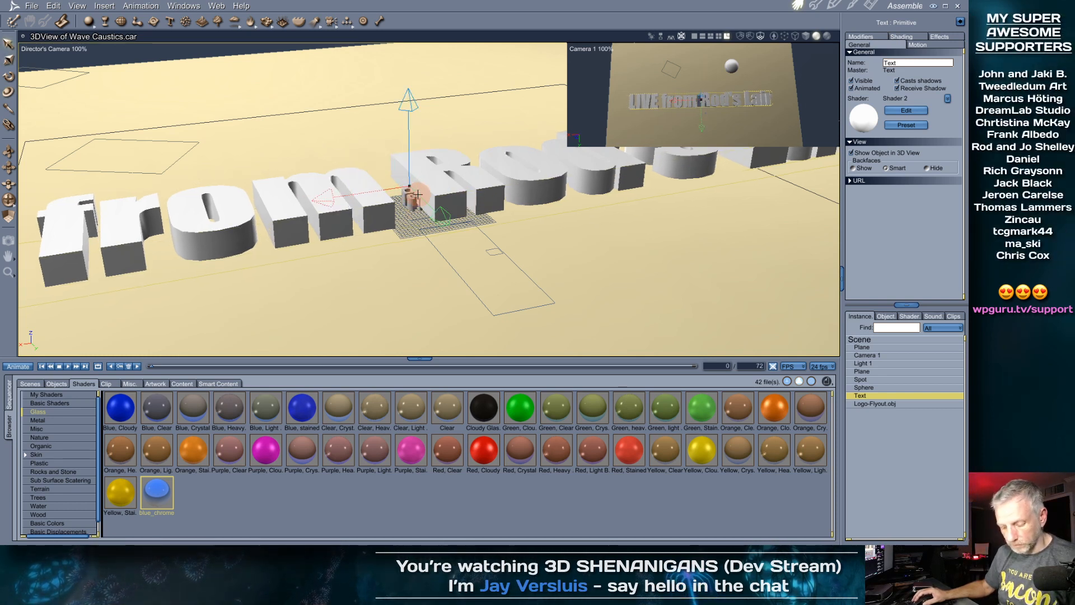
Scale Logo-Flyout.obj up uniformly until its lettering towers over the middle part of the 3D text
{"action": "left_click", "coordinate": [882, 404]}
{"action": "left_click", "coordinate": [437, 203]}
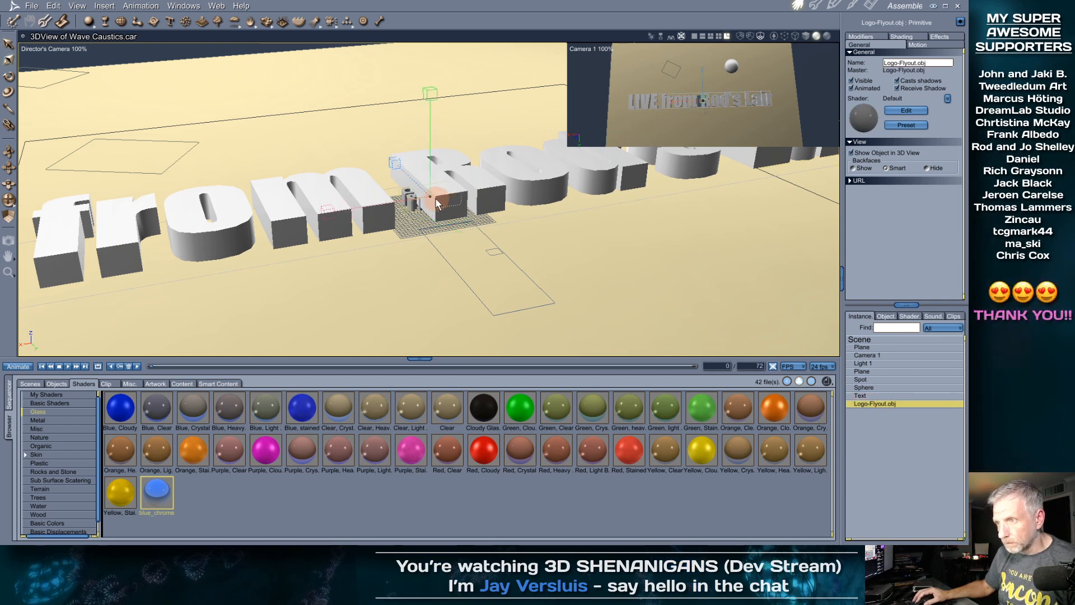
{"action": "mouse_move", "coordinate": [430, 196]}
{"action": "left_mouse_down"}
{"action": "mouse_move", "coordinate": [475, 214]}
{"action": "mouse_move", "coordinate": [430, 196]}
{"action": "left_mouse_up"}
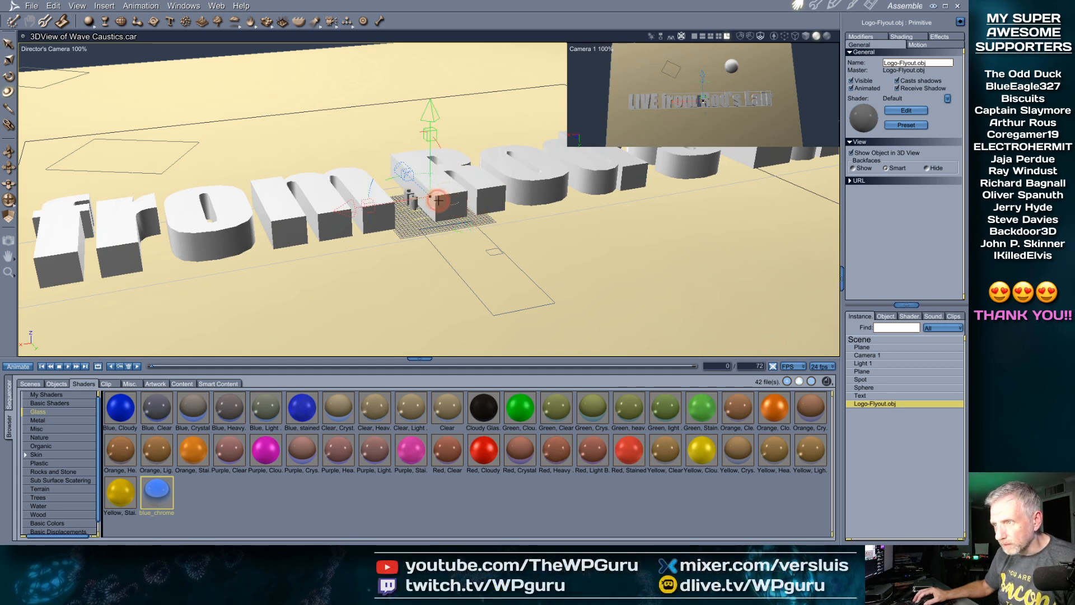
{"action": "left_click_drag", "start_coordinate": [417, 190], "coordinate": [111, 190]}
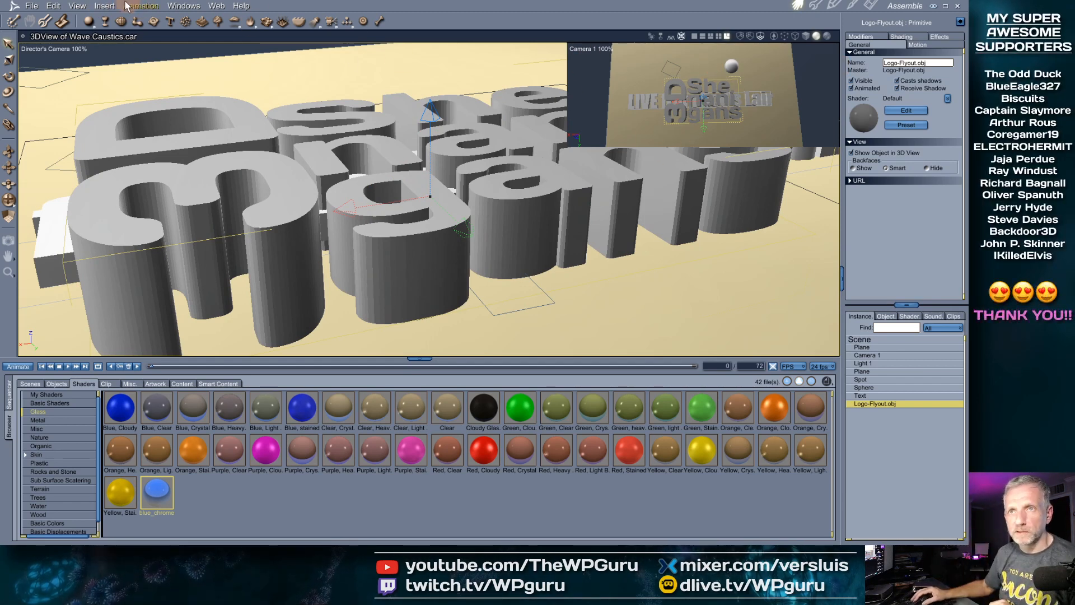
Keep the production frame safe area at 90% and show the production frame in the Camera 1 view
{"action": "left_click", "coordinate": [77, 6]}
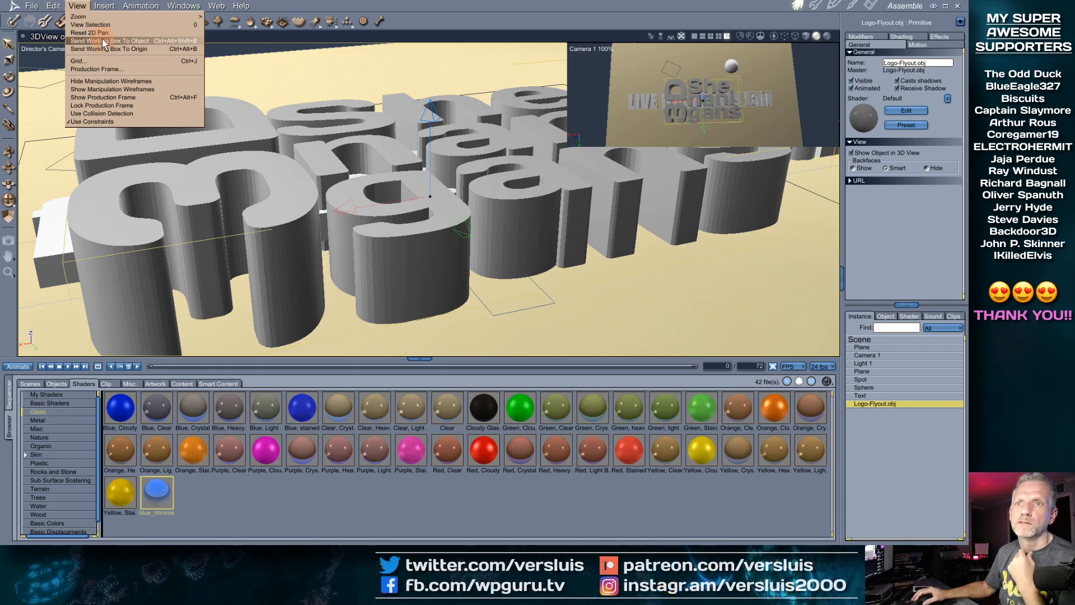
{"action": "left_click", "coordinate": [115, 69]}
{"action": "left_click", "coordinate": [501, 307]}
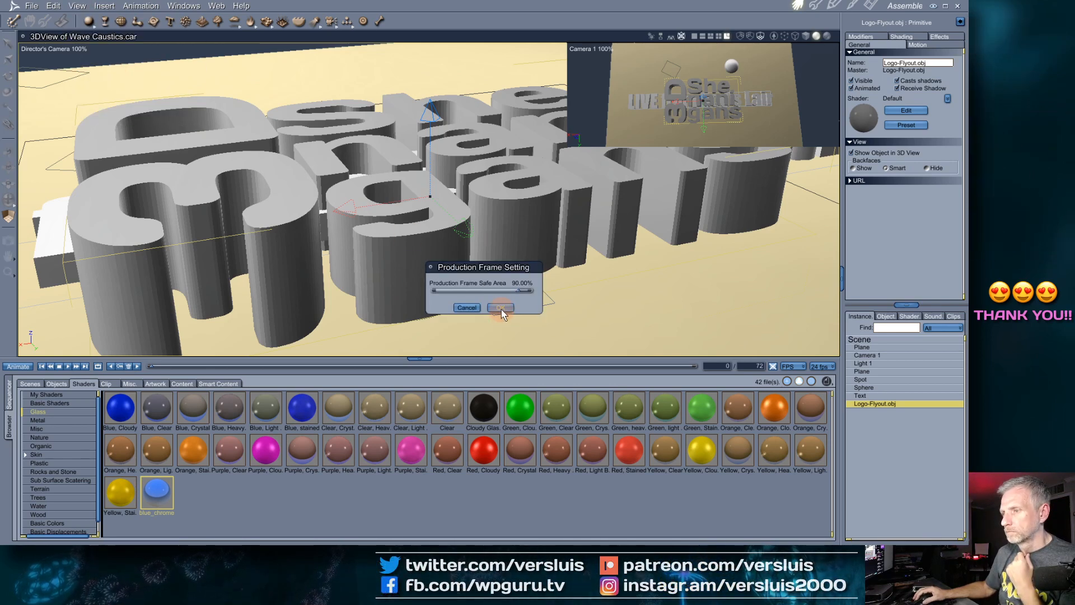
{"action": "left_click", "coordinate": [77, 6]}
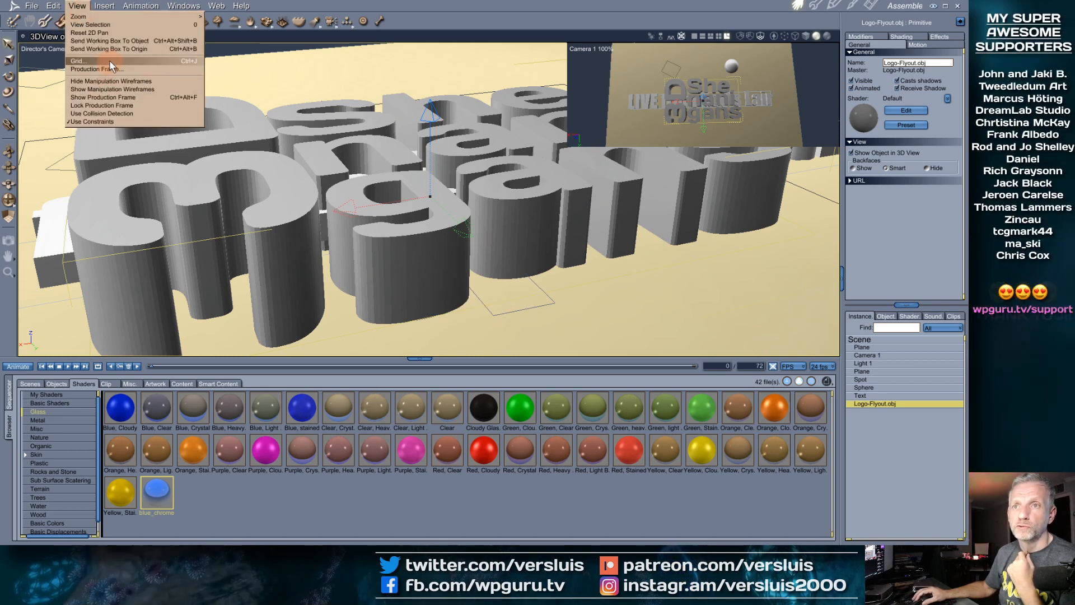
{"action": "left_click", "coordinate": [716, 84]}
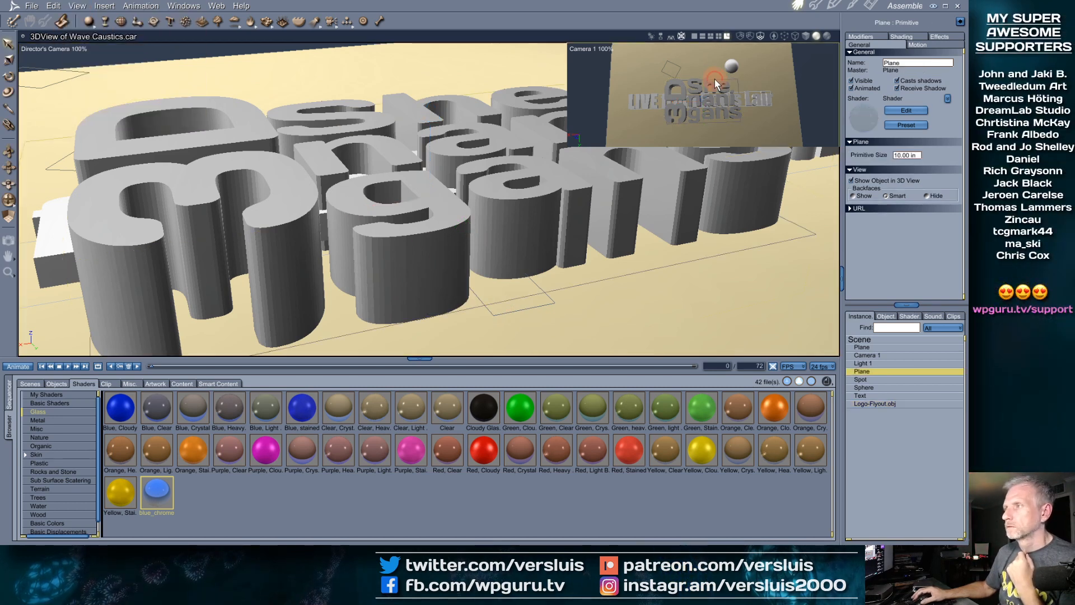
{"action": "left_click", "coordinate": [78, 5]}
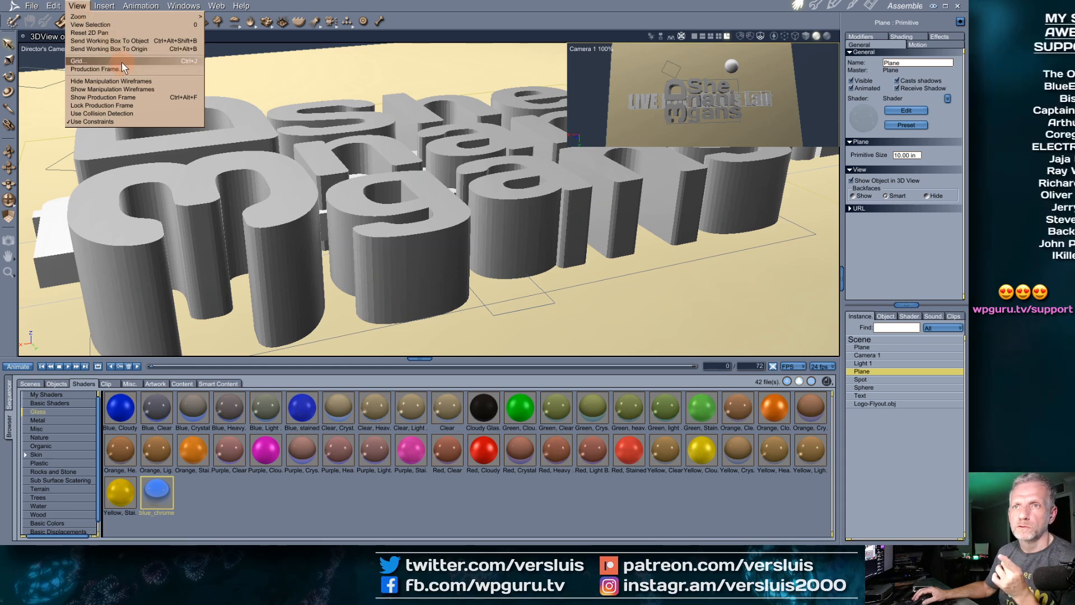
{"action": "left_click", "coordinate": [149, 97]}
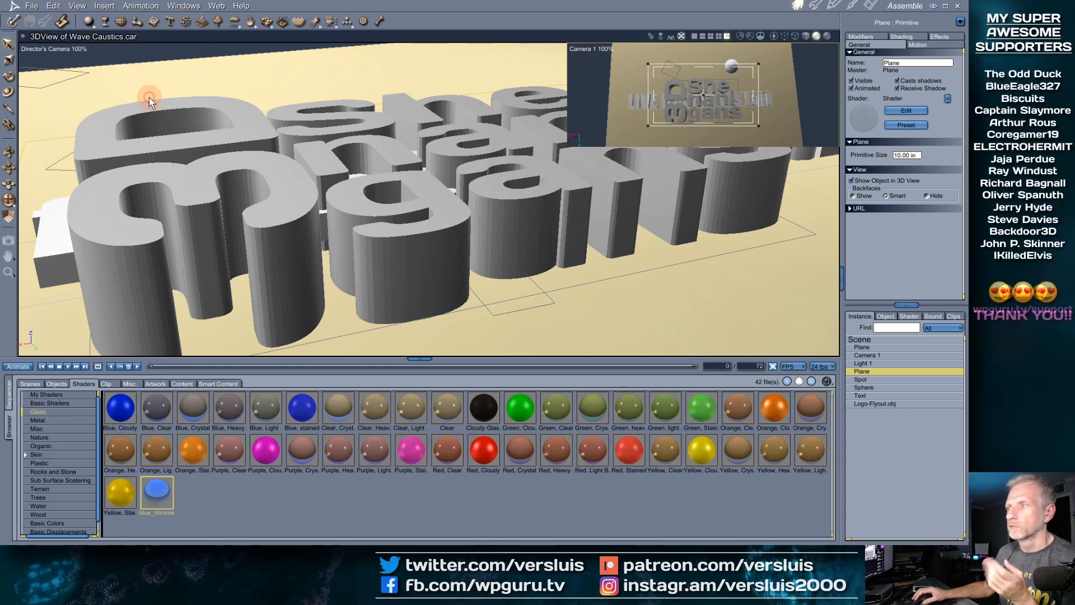
Scale the logo down to fit well inside the production frame, render the scene, and return to the Assemble room
{"action": "left_click", "coordinate": [438, 179]}
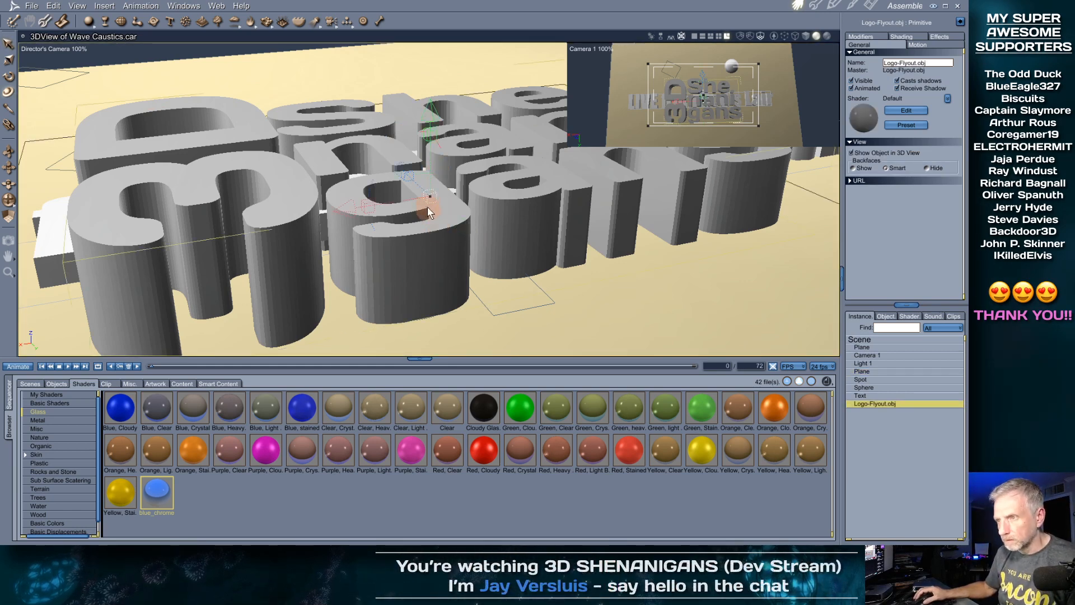
{"action": "left_click_drag", "start_coordinate": [428, 199], "coordinate": [514, 248]}
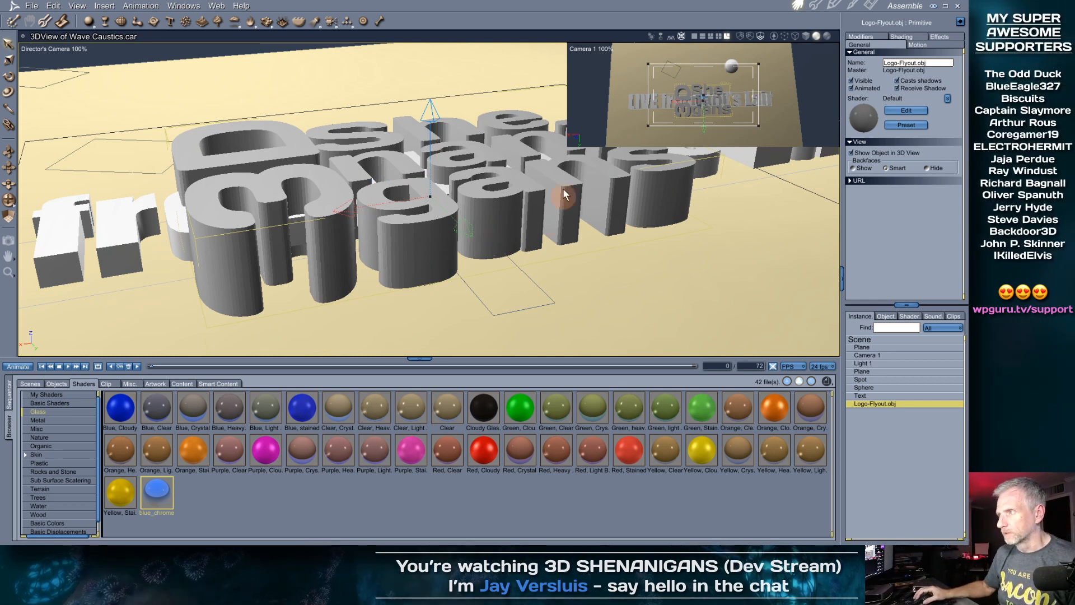
{"action": "key", "text": "ctrl+r"}
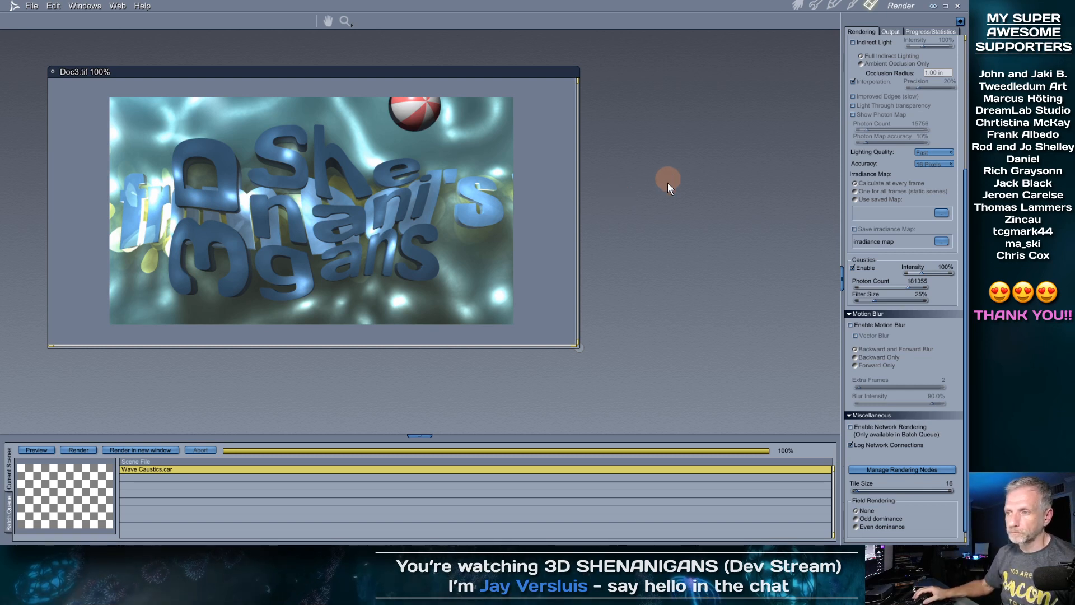
{"action": "left_click", "coordinate": [797, 7]}
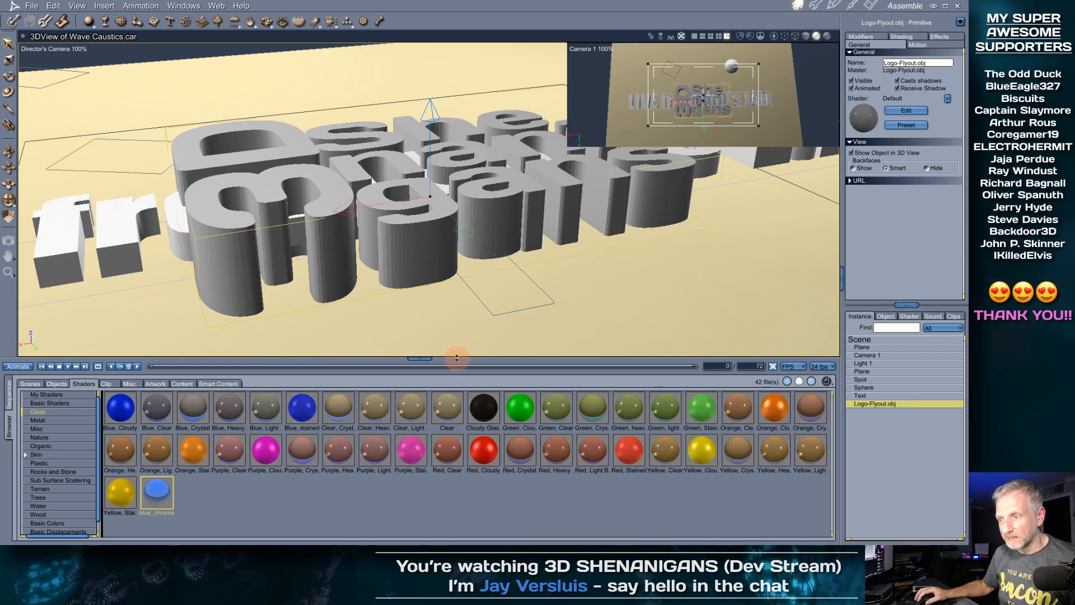
Show the sequencer with enough height for all object tracks and move the current time to frame 65
{"action": "left_click_drag", "start_coordinate": [453, 359], "coordinate": [453, 443]}
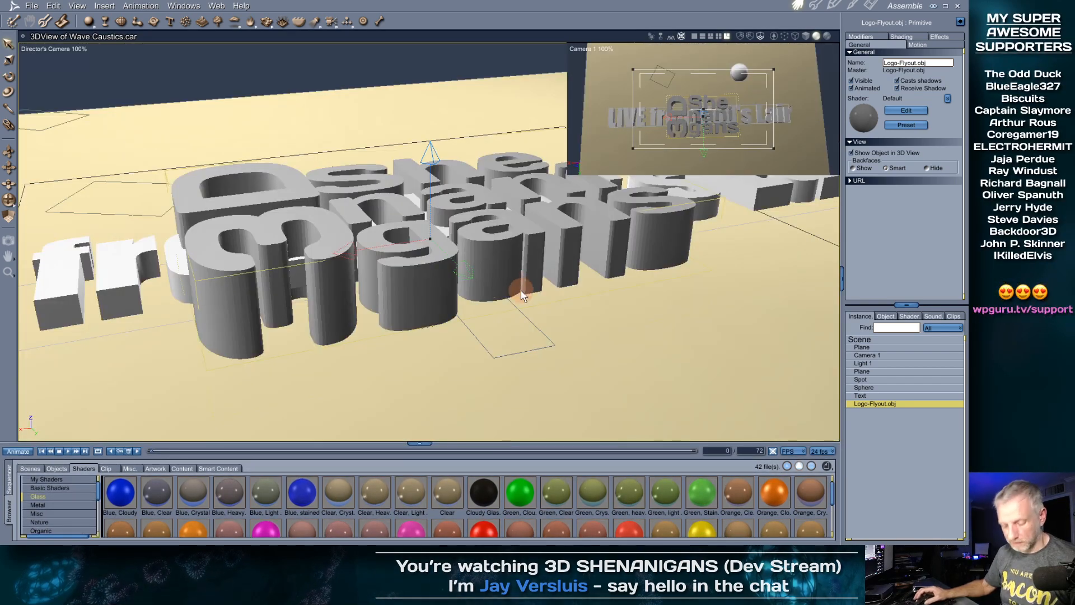
{"action": "mouse_move", "coordinate": [521, 290]}
{"action": "middle_mouse_down"}
{"action": "mouse_move", "coordinate": [520, 315]}
{"action": "mouse_move", "coordinate": [500, 320]}
{"action": "mouse_move", "coordinate": [512, 302]}
{"action": "middle_mouse_up"}
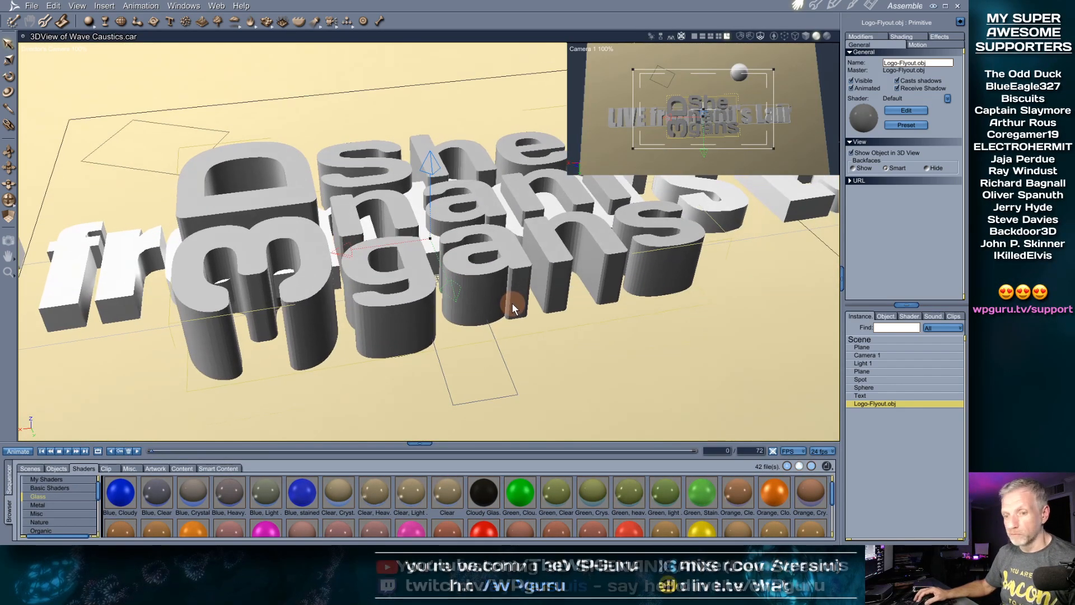
{"action": "left_click", "coordinate": [8, 483]}
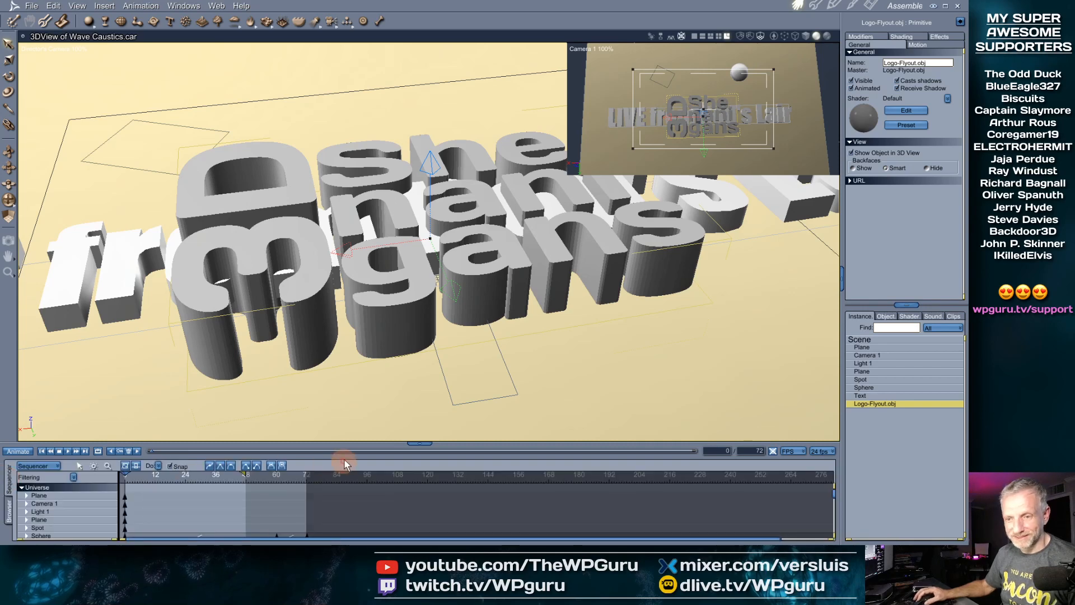
{"action": "left_click_drag", "start_coordinate": [352, 446], "coordinate": [364, 405]}
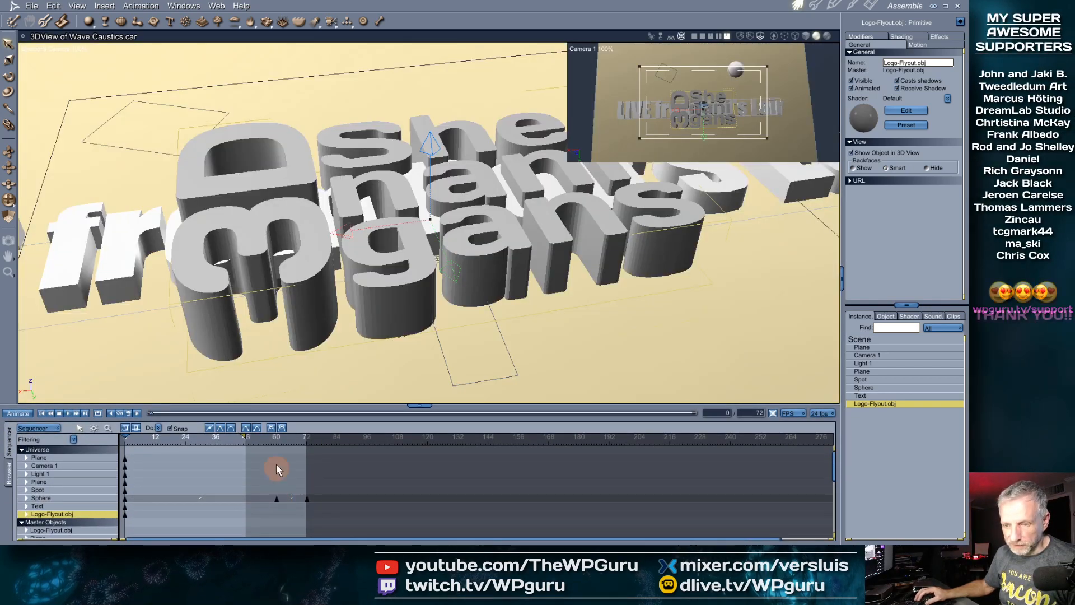
{"action": "left_click", "coordinate": [220, 438]}
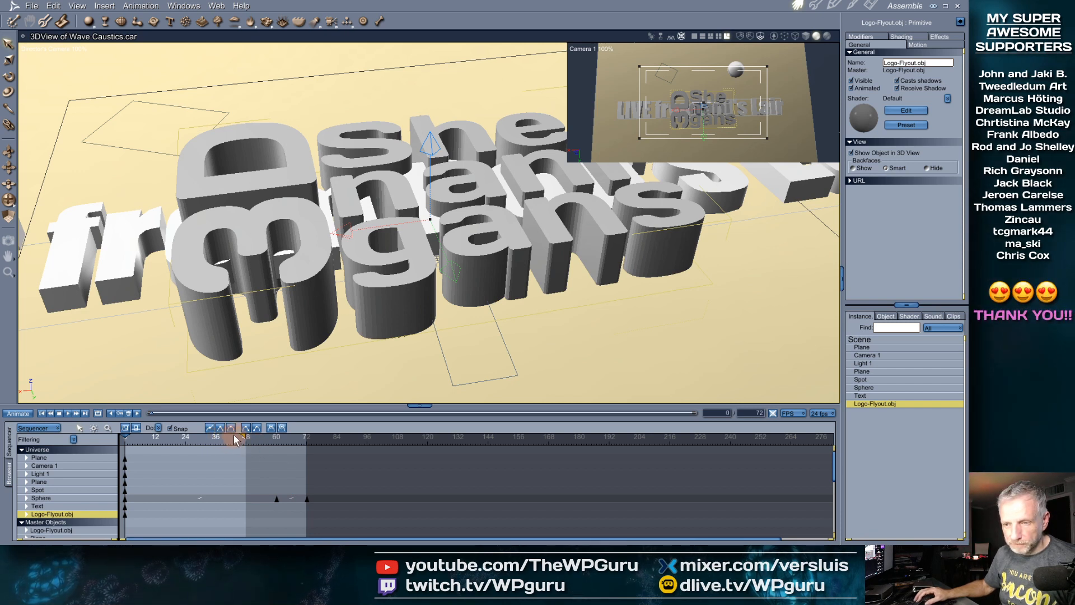
{"action": "left_click_drag", "start_coordinate": [212, 438], "coordinate": [289, 441]}
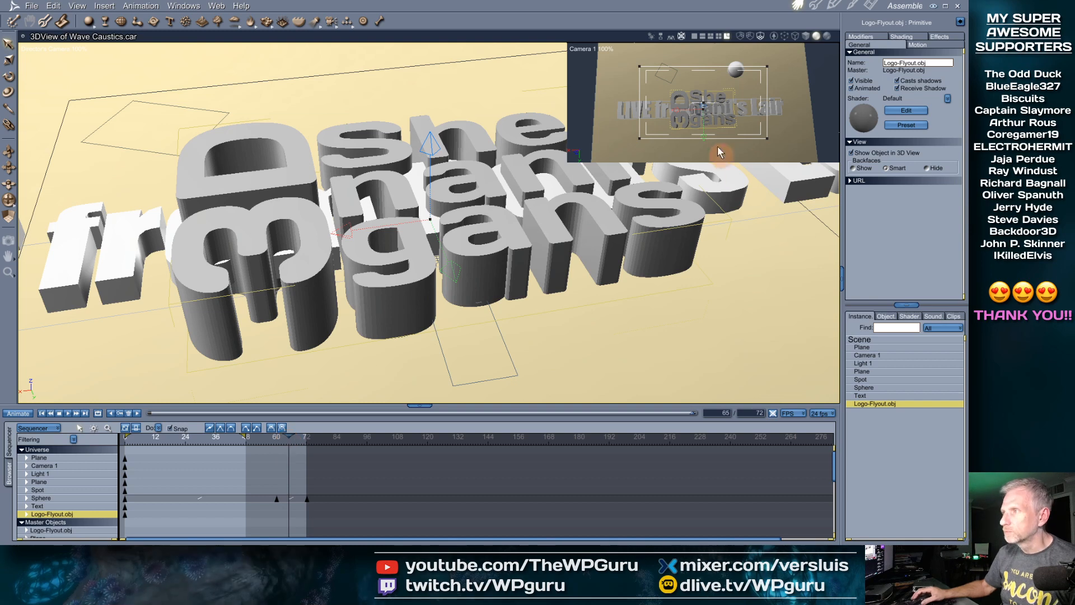
Enlarge the scene to a single 3D view, frame the Sphere, and inspect its Shader 3 in the Texture room before returning to Assemble
{"action": "left_click", "coordinate": [693, 36]}
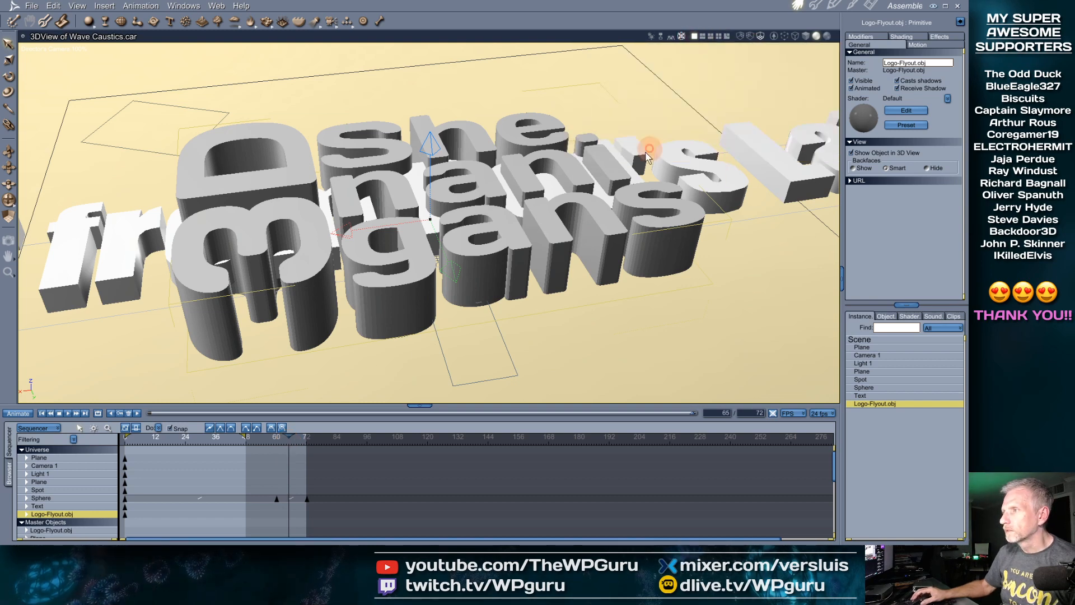
{"action": "scroll", "coordinate": [635, 153], "scroll_direction": "down", "scroll_amount": 5}
{"action": "scroll", "coordinate": [636, 158], "scroll_direction": "down", "scroll_amount": 4}
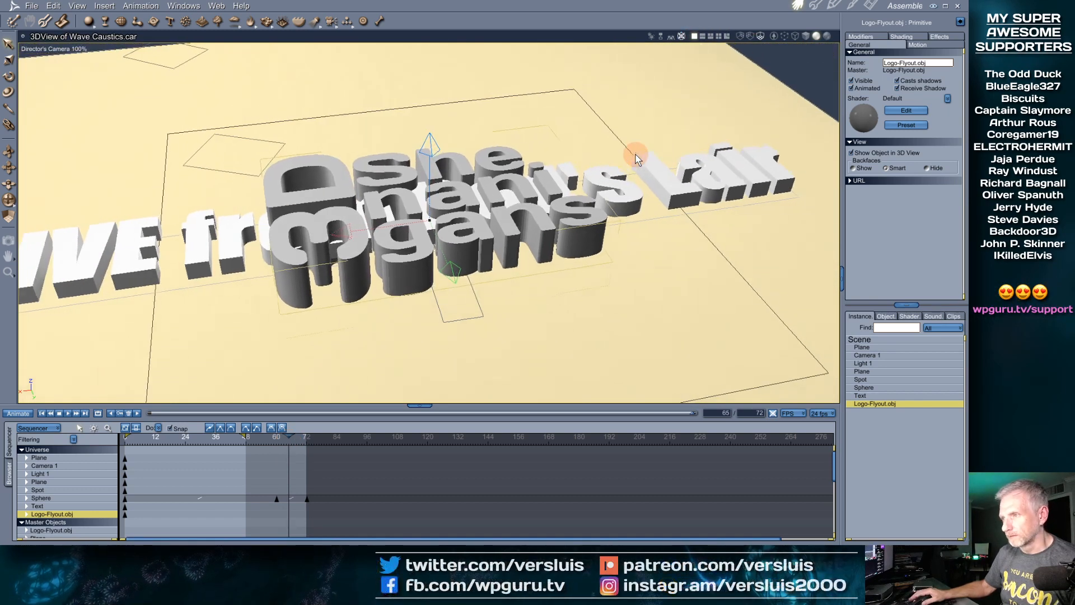
{"action": "left_click", "coordinate": [887, 388]}
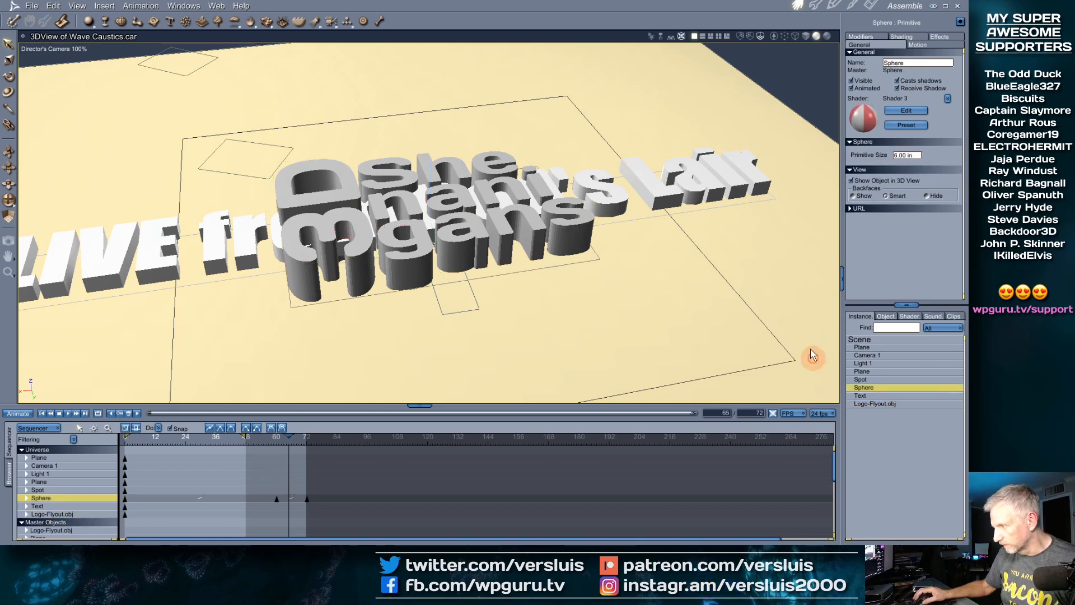
{"action": "key", "text": "0"}
{"action": "scroll", "coordinate": [549, 187], "scroll_direction": "down", "scroll_amount": 6}
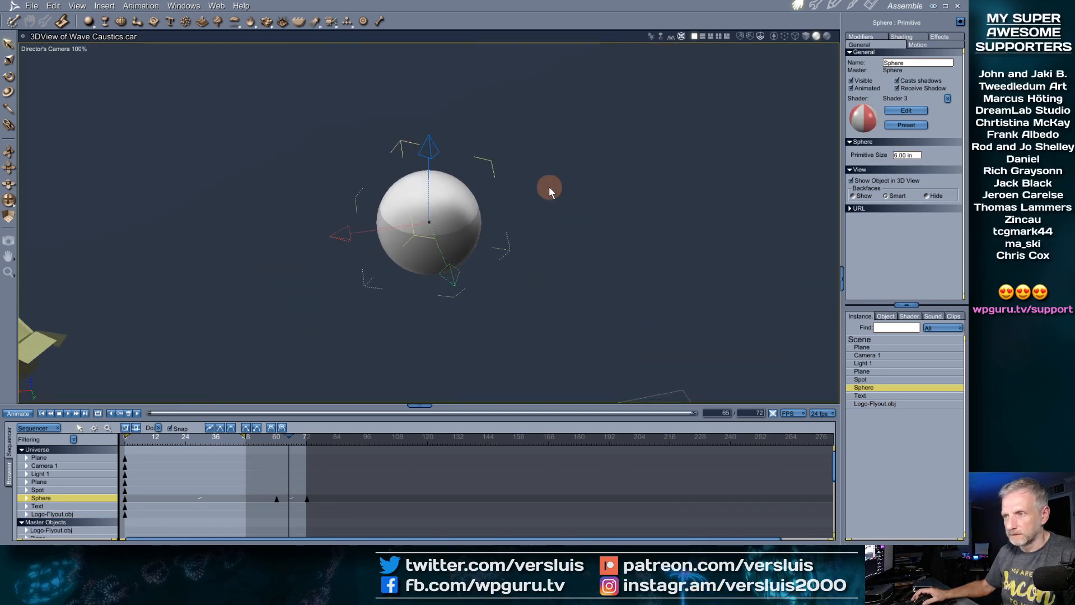
{"action": "scroll", "coordinate": [548, 187], "scroll_direction": "down", "scroll_amount": 6}
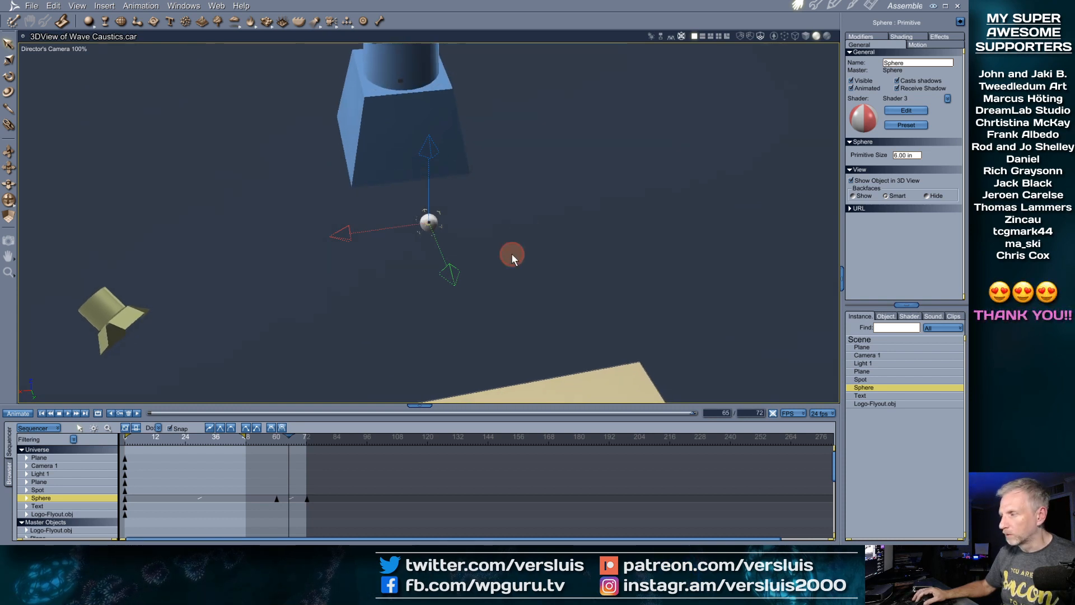
{"action": "middle_click_drag", "start_coordinate": [512, 253], "coordinate": [515, 222]}
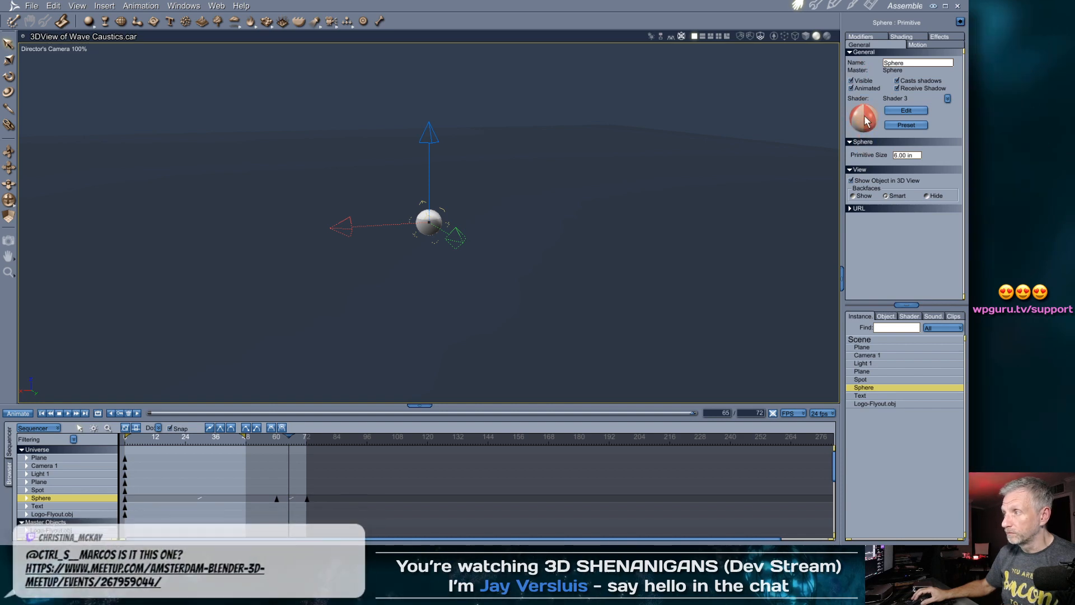
{"action": "left_click", "coordinate": [853, 7]}
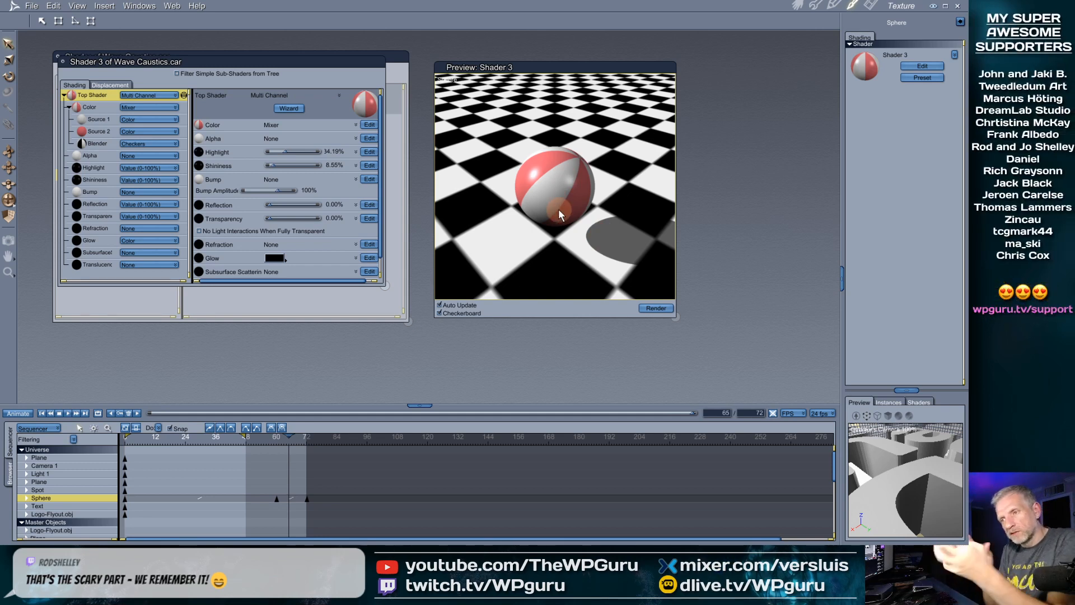
{"action": "left_click", "coordinate": [798, 5]}
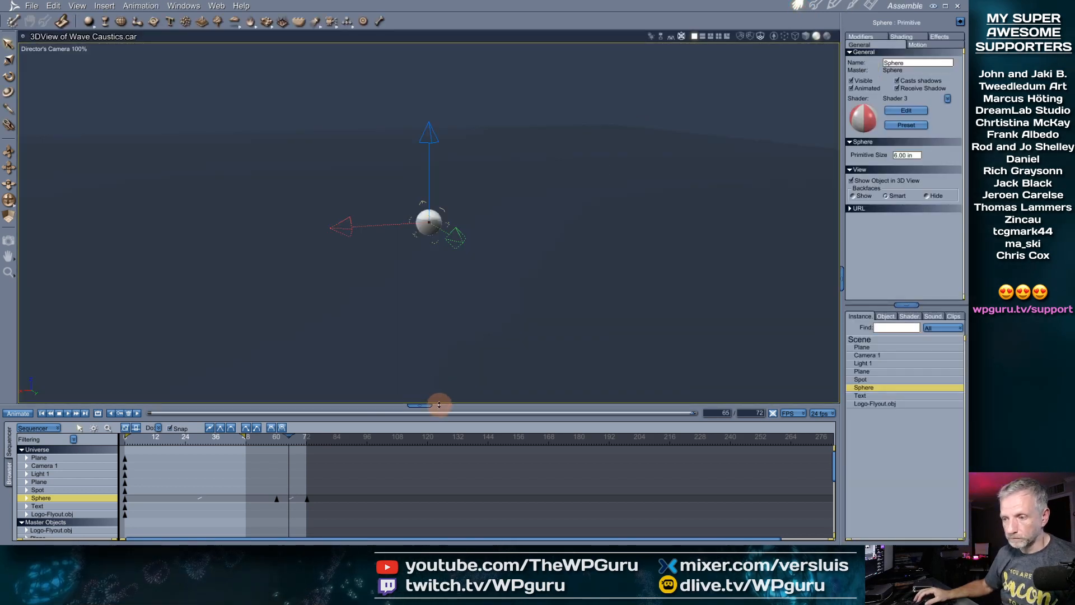
Switch the 3D view to textured display and scrub the timeline back to frame 42 to watch the Sphere's rotation
{"action": "mouse_move", "coordinate": [439, 404]}
{"action": "left_mouse_down"}
{"action": "mouse_move", "coordinate": [444, 365]}
{"action": "mouse_move", "coordinate": [439, 398]}
{"action": "left_mouse_up"}
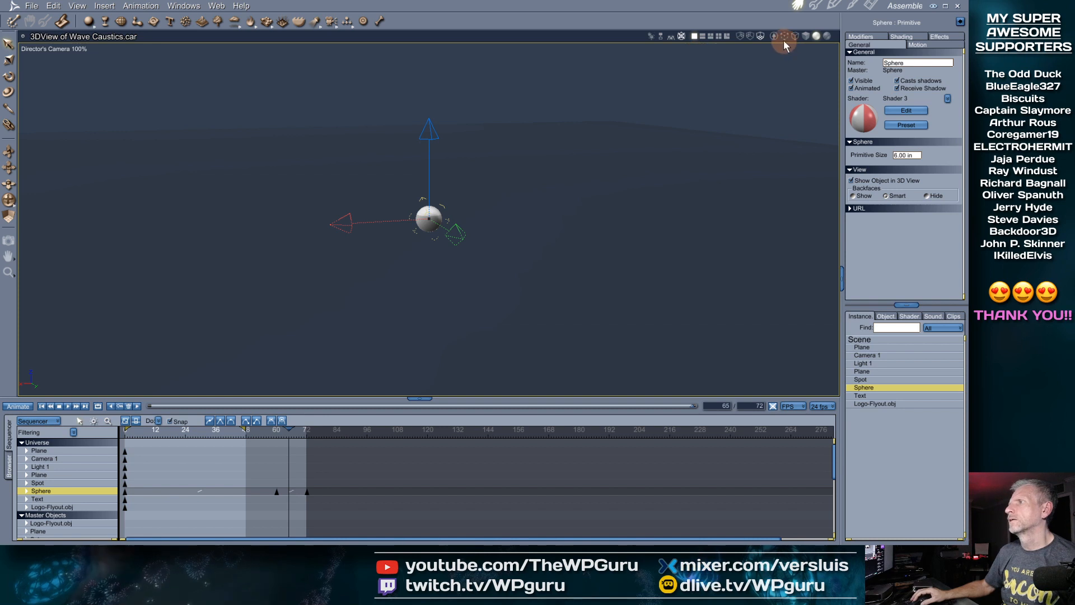
{"action": "left_click", "coordinate": [827, 35]}
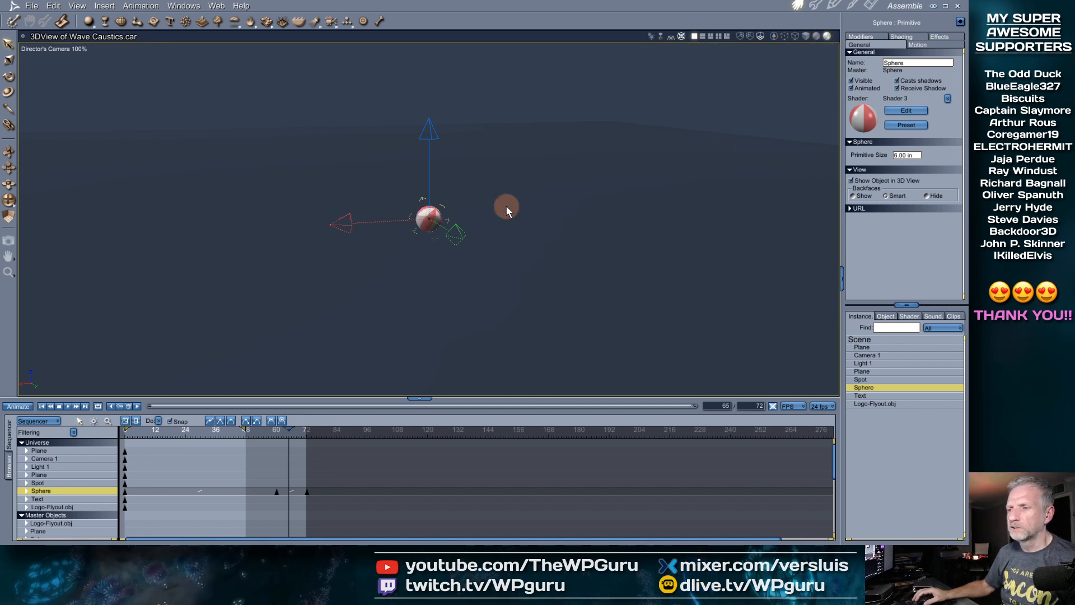
{"action": "scroll", "coordinate": [491, 246], "scroll_direction": "up", "scroll_amount": 10}
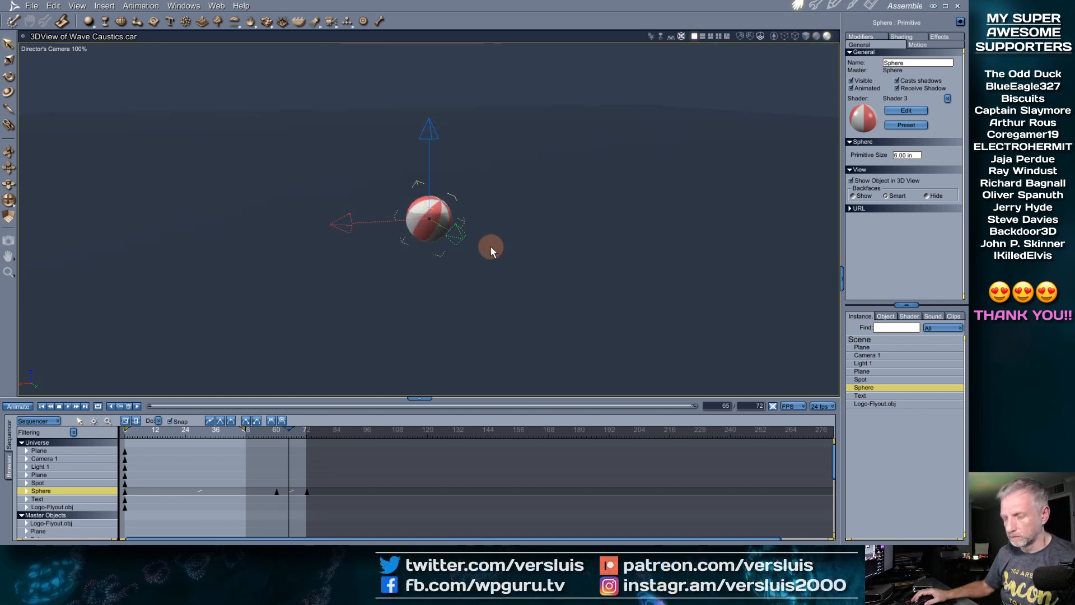
{"action": "scroll", "coordinate": [490, 246], "scroll_direction": "down", "scroll_amount": 5}
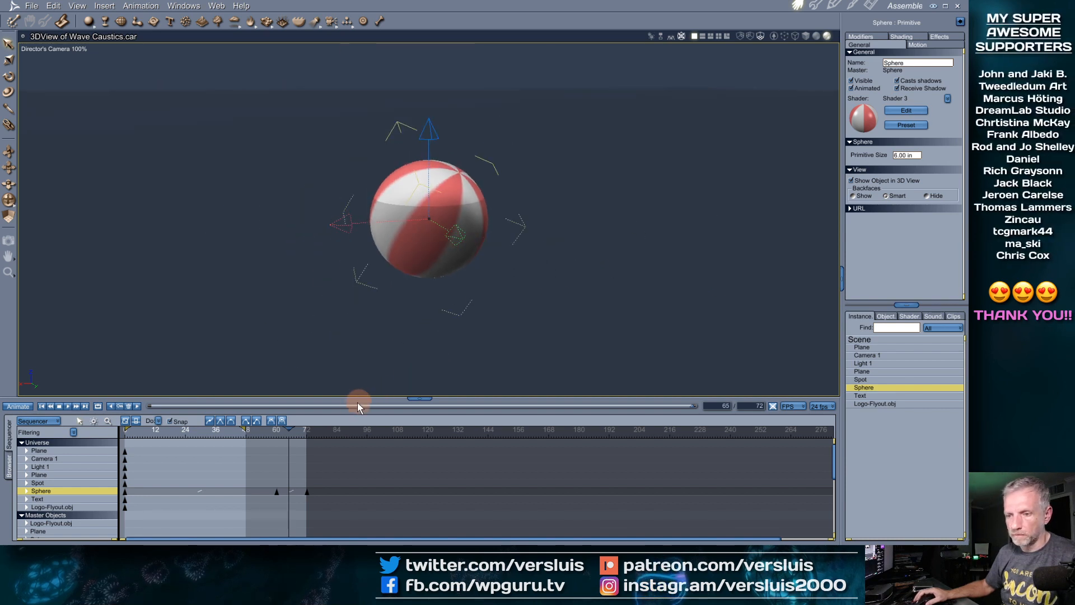
{"action": "left_click_drag", "start_coordinate": [284, 431], "coordinate": [269, 456]}
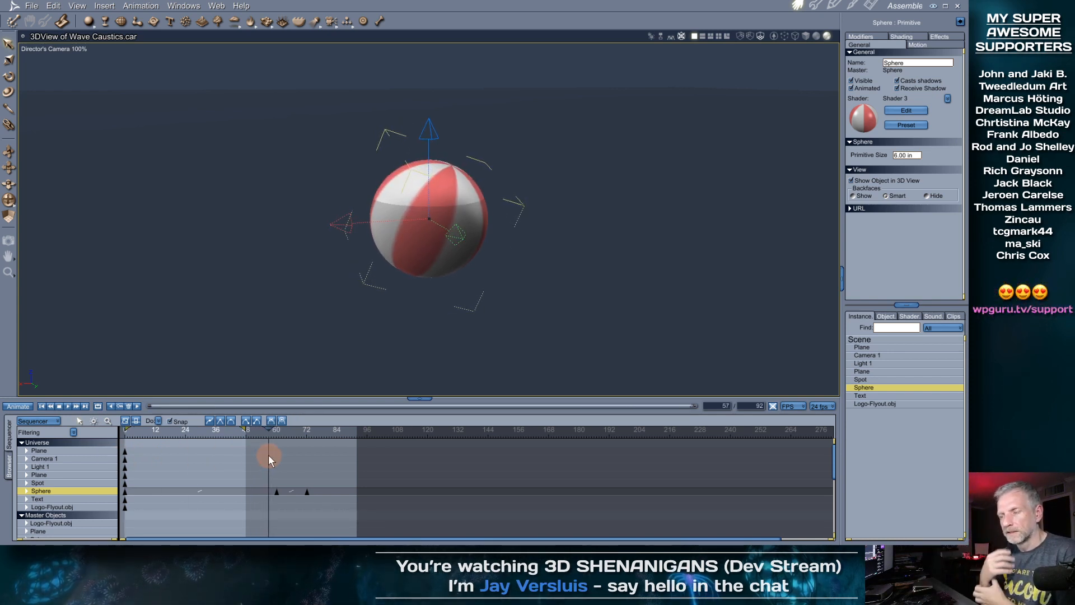
{"action": "left_click_drag", "start_coordinate": [268, 454], "coordinate": [230, 445]}
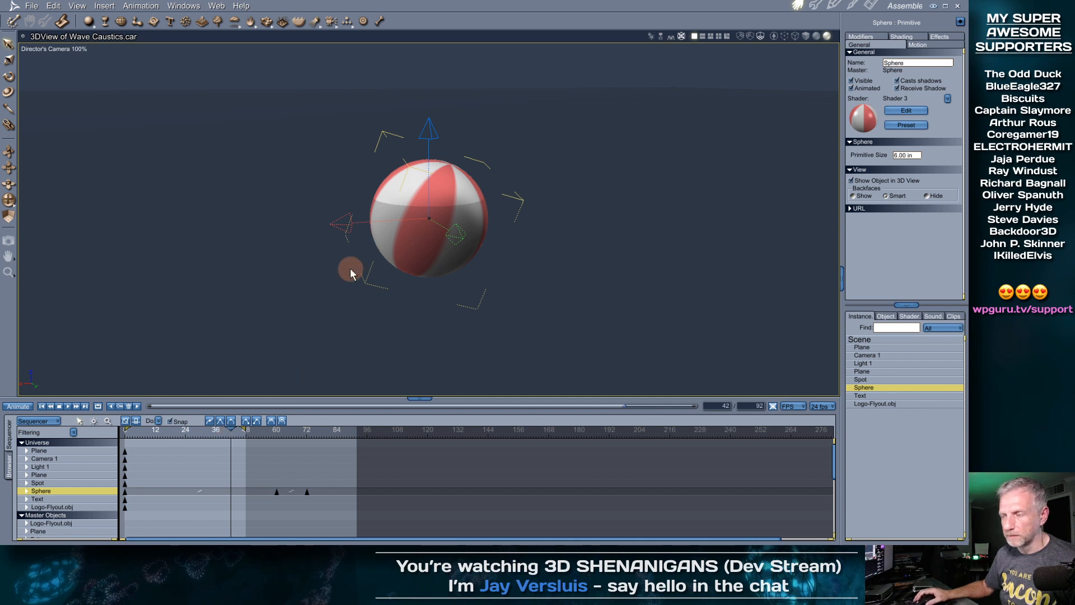
Rename Logo-Flyout.obj to 3D Shenanigans Logo and frame it in the 3D view
{"action": "left_click", "coordinate": [901, 404]}
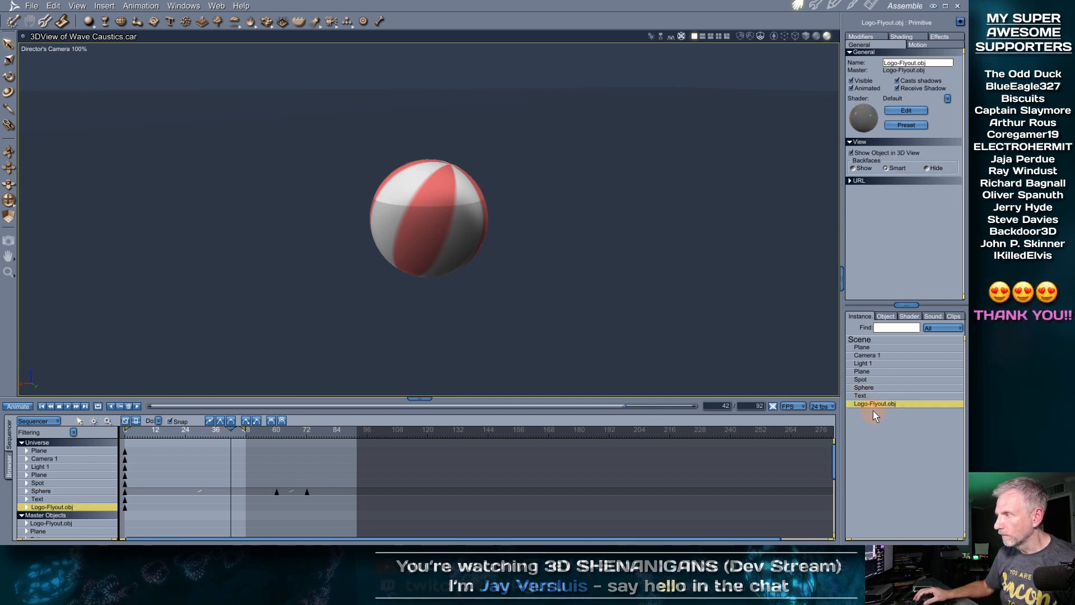
{"action": "left_click_drag", "start_coordinate": [934, 62], "coordinate": [860, 78]}
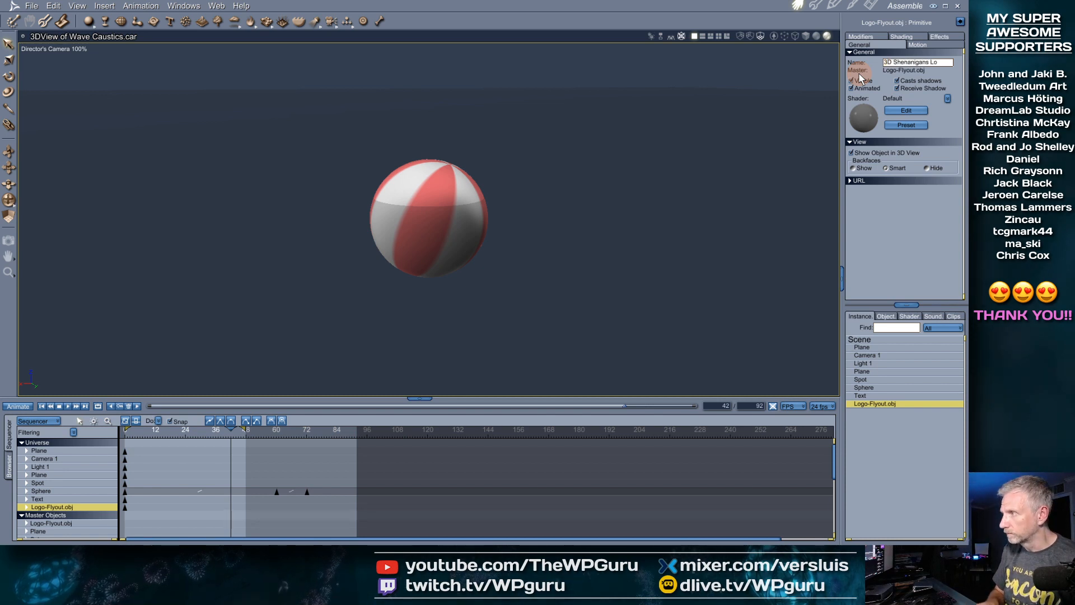
{"action": "type", "text": "3D Shenanigans Logo"}
{"action": "key", "text": "Return"}
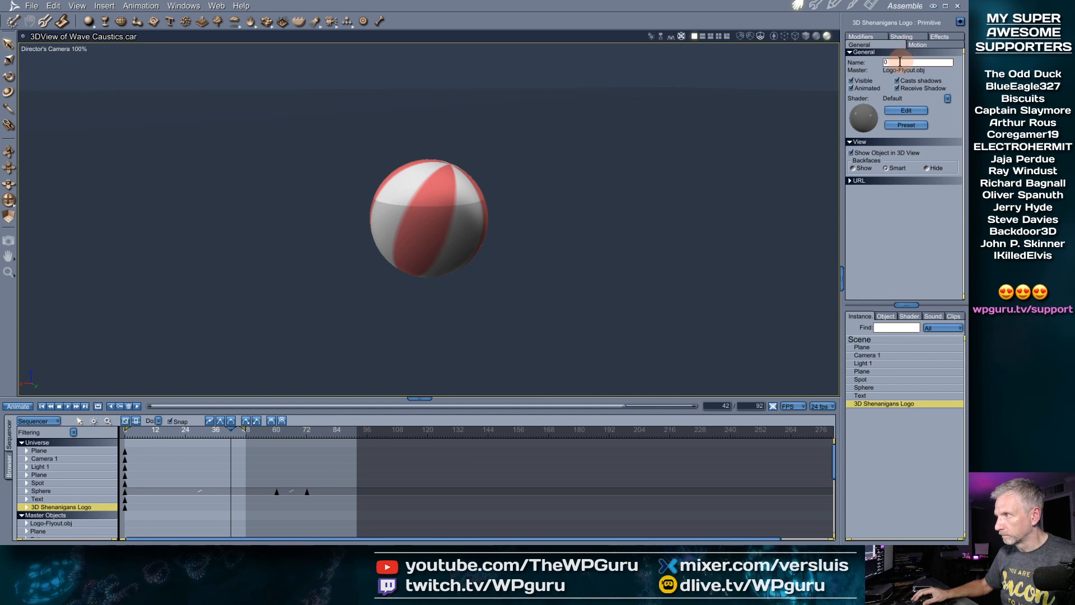
{"action": "type", "text": "D Shenanigans Logo"}
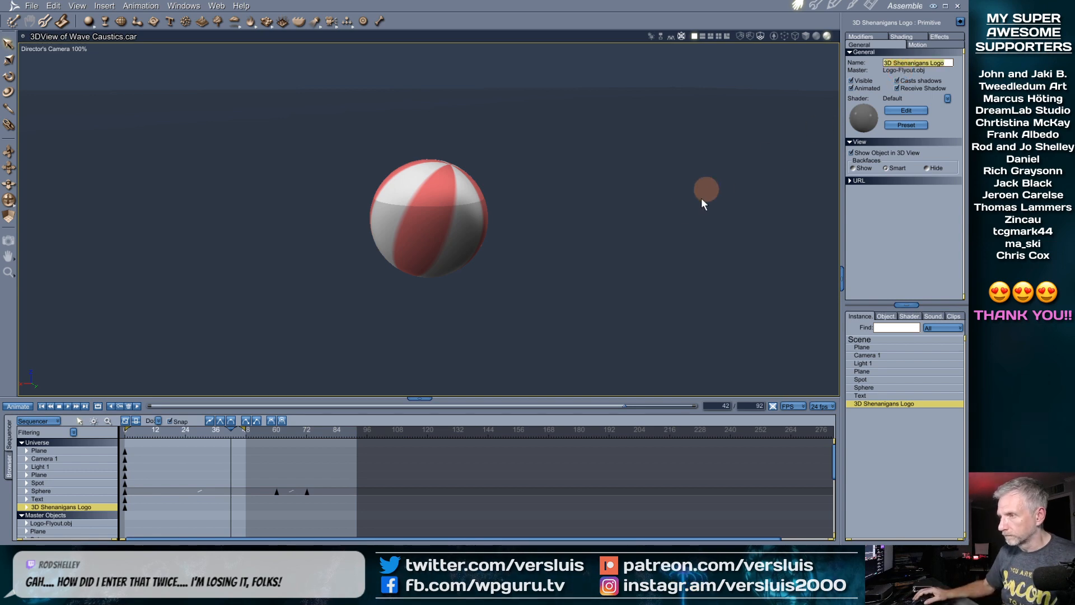
{"action": "left_click", "coordinate": [683, 206]}
{"action": "left_click", "coordinate": [873, 405]}
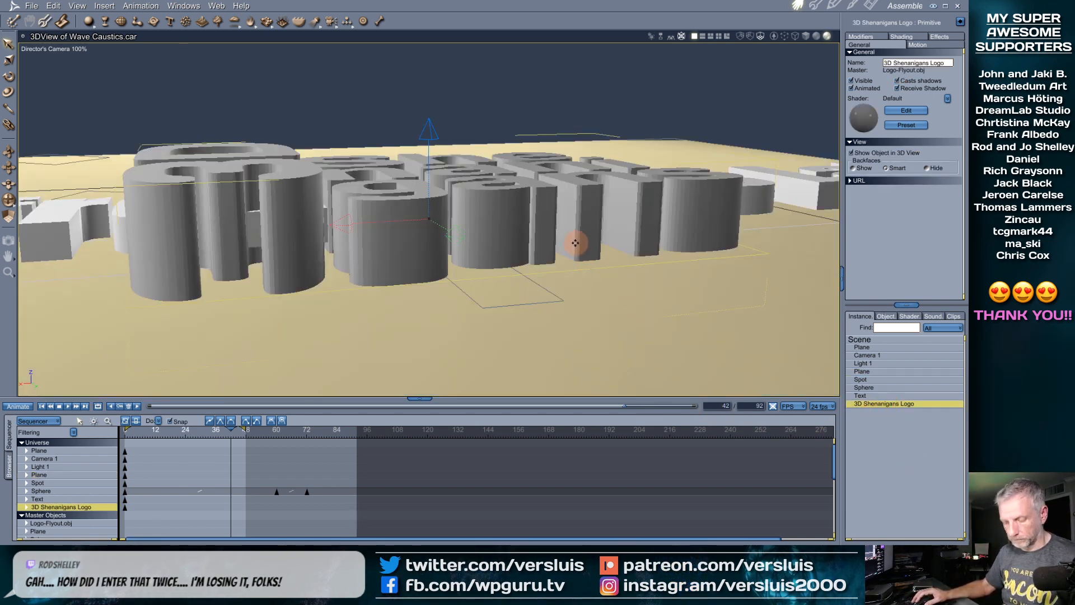
Return the current time to frame 0 and set the animation length to 900 frames
{"action": "left_click_drag", "start_coordinate": [576, 243], "coordinate": [547, 260]}
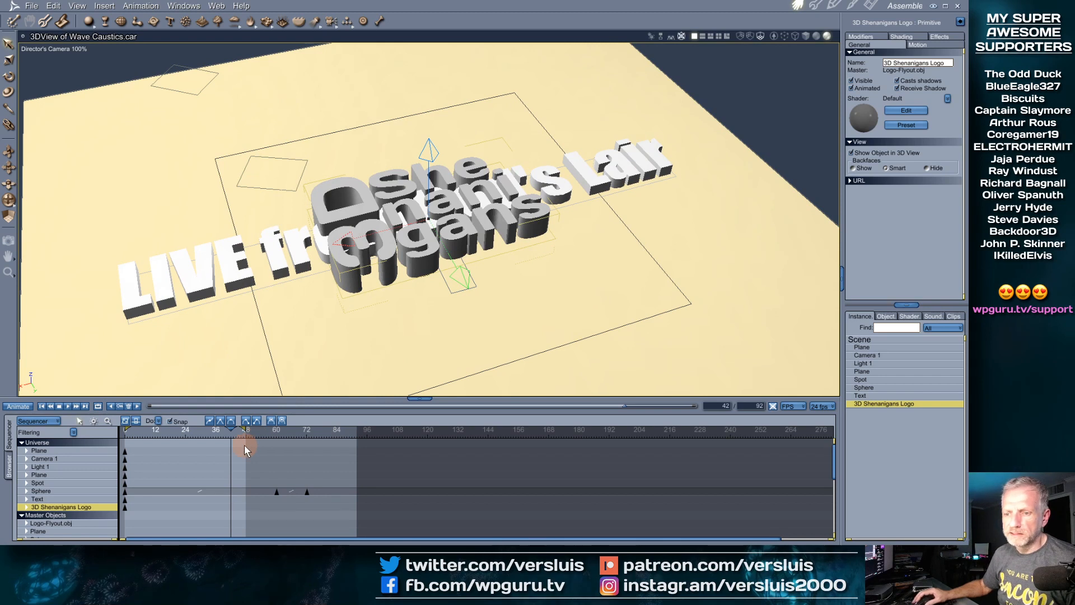
{"action": "left_click_drag", "start_coordinate": [229, 430], "coordinate": [112, 432]}
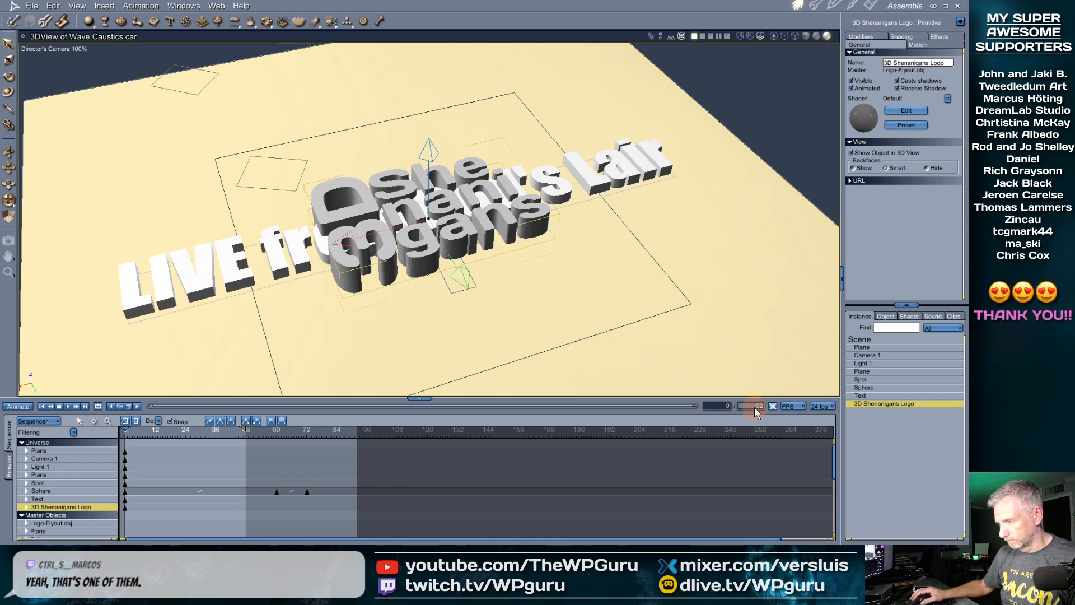
{"action": "key", "text": "Return"}
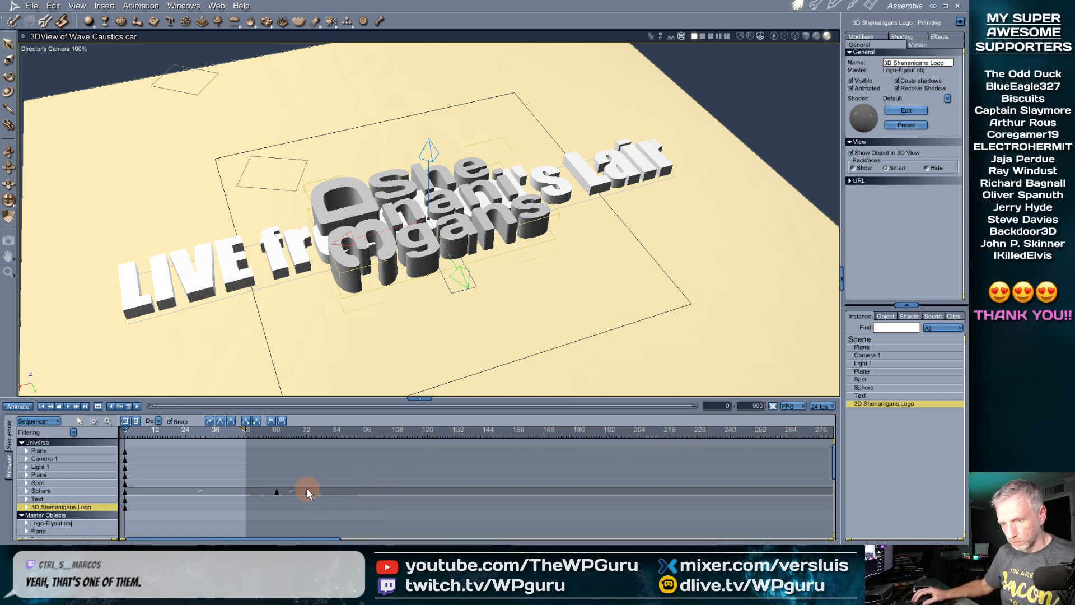
Extend the end of the timeline's render range to frame 900
{"action": "left_click_drag", "start_coordinate": [242, 430], "coordinate": [844, 420]}
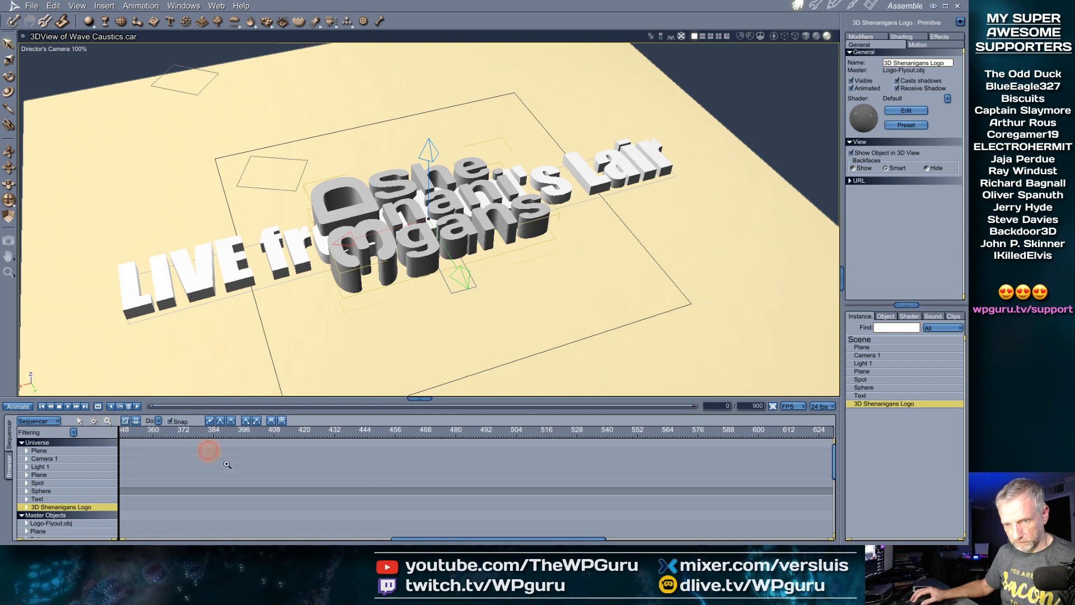
{"action": "left_click", "coordinate": [358, 475], "text": "alt"}
{"action": "left_click", "coordinate": [358, 475], "text": "alt"}
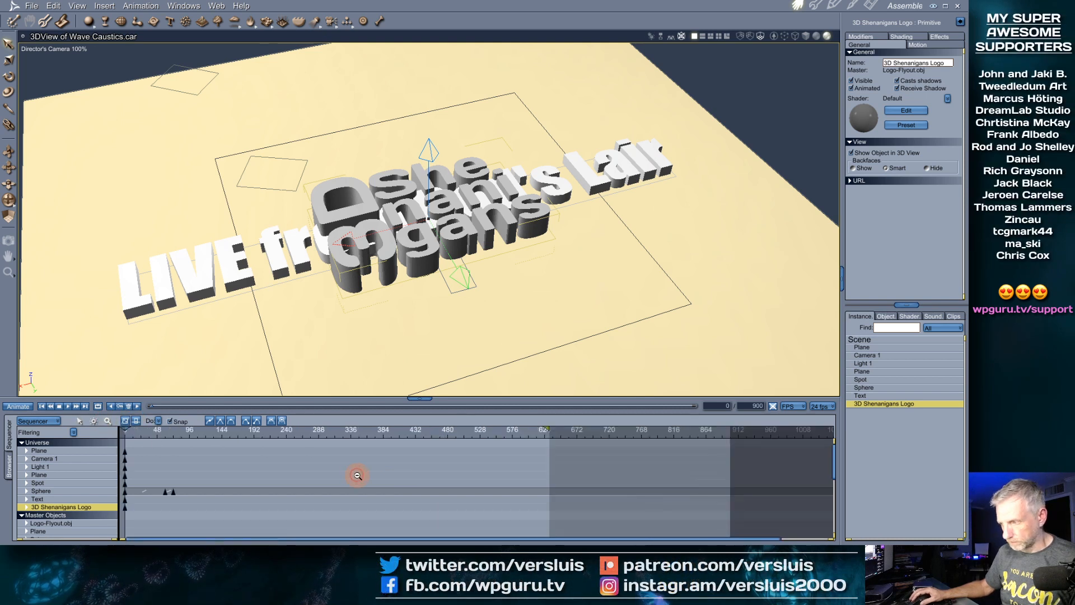
{"action": "left_click", "coordinate": [358, 475], "text": "alt"}
{"action": "left_click", "coordinate": [330, 430]}
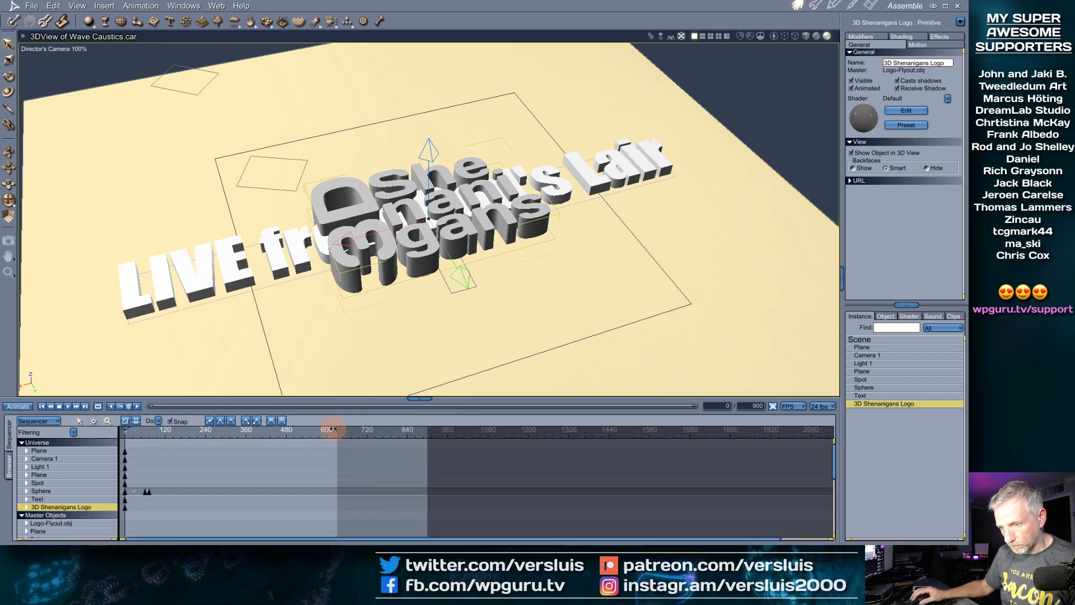
{"action": "left_click_drag", "start_coordinate": [333, 429], "coordinate": [427, 429]}
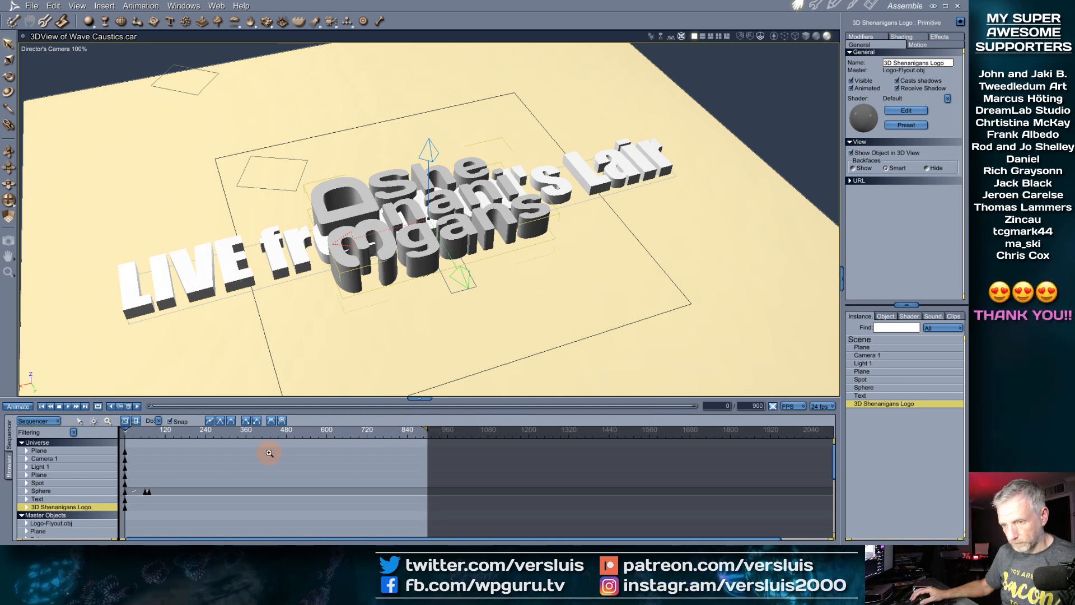
{"action": "scroll", "coordinate": [270, 453], "scroll_direction": "up", "scroll_amount": 4}
{"action": "scroll", "coordinate": [269, 453], "scroll_direction": "down", "scroll_amount": 2}
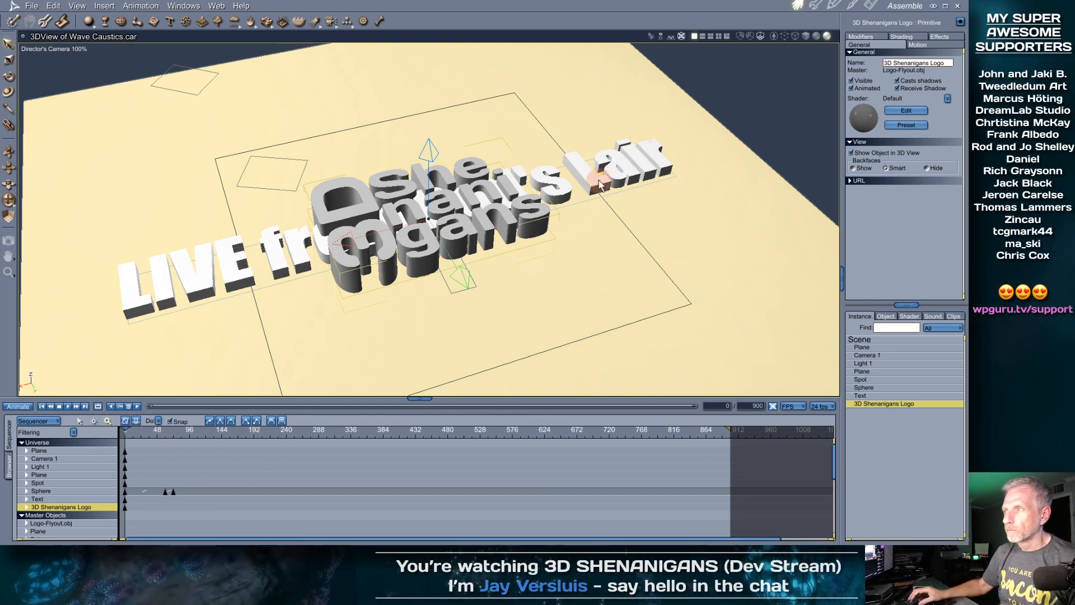
Show the Camera 1 inset view again and move the 3D Shenanigans Logo sideways past the end of the text, outside the production frame
{"action": "left_click", "coordinate": [727, 36]}
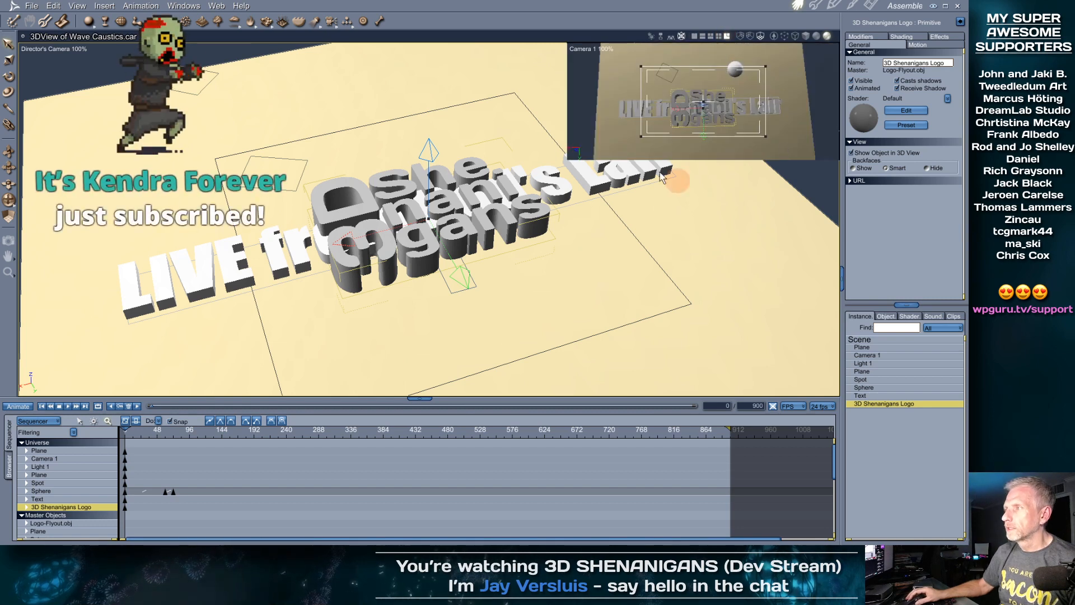
{"action": "left_click_drag", "start_coordinate": [365, 256], "coordinate": [679, 226]}
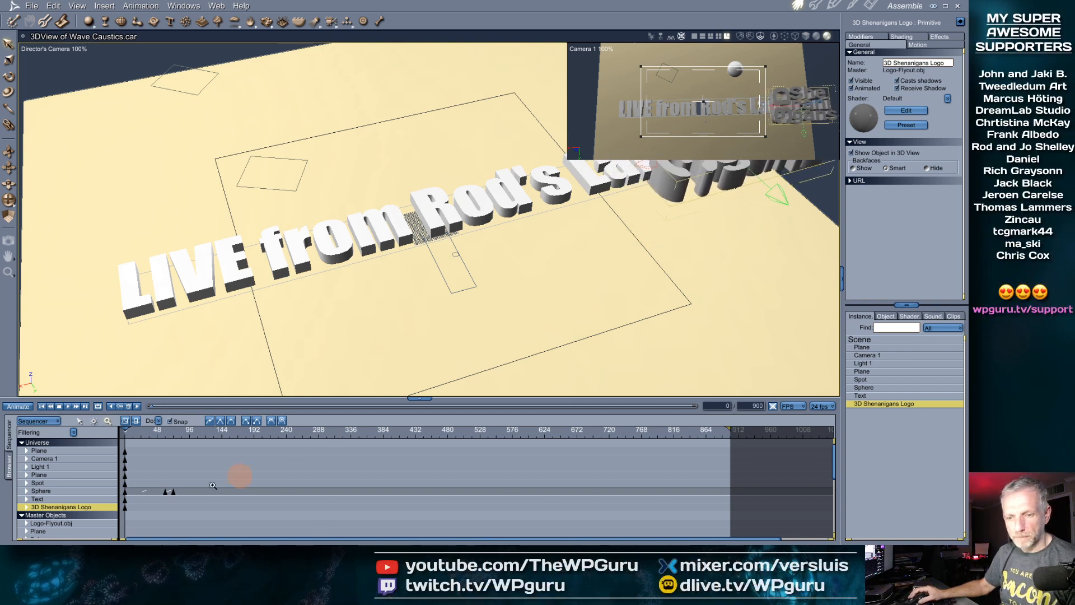
Keyframe the 3D Shenanigans Logo at frame 900 past the opposite end of the text, outside the production frame, and preview its position at frame 432
{"action": "left_click_drag", "start_coordinate": [134, 429], "coordinate": [731, 422]}
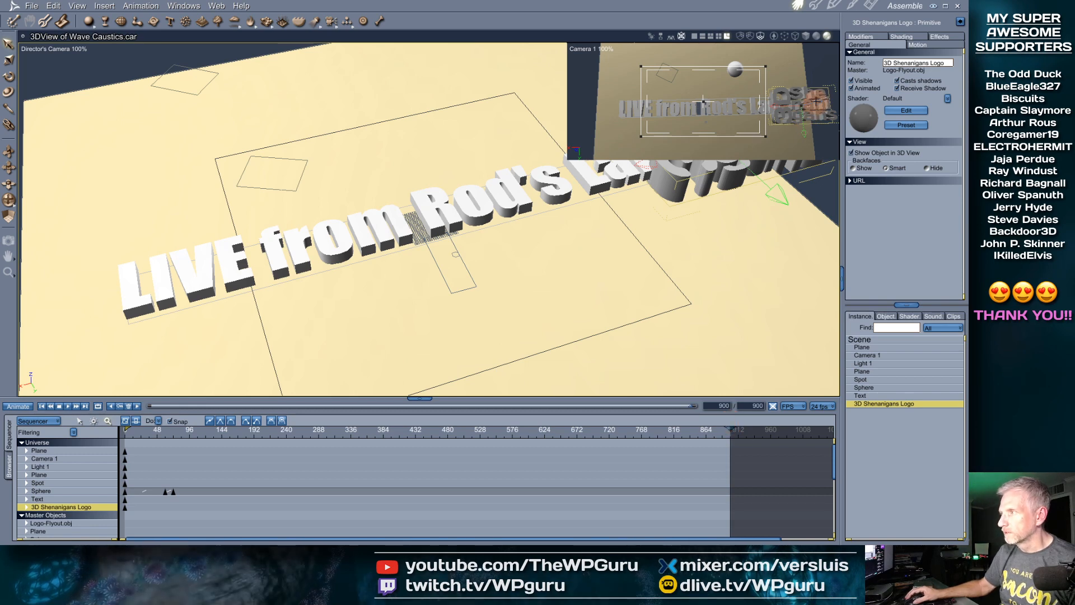
{"action": "left_click_drag", "start_coordinate": [800, 115], "coordinate": [573, 121]}
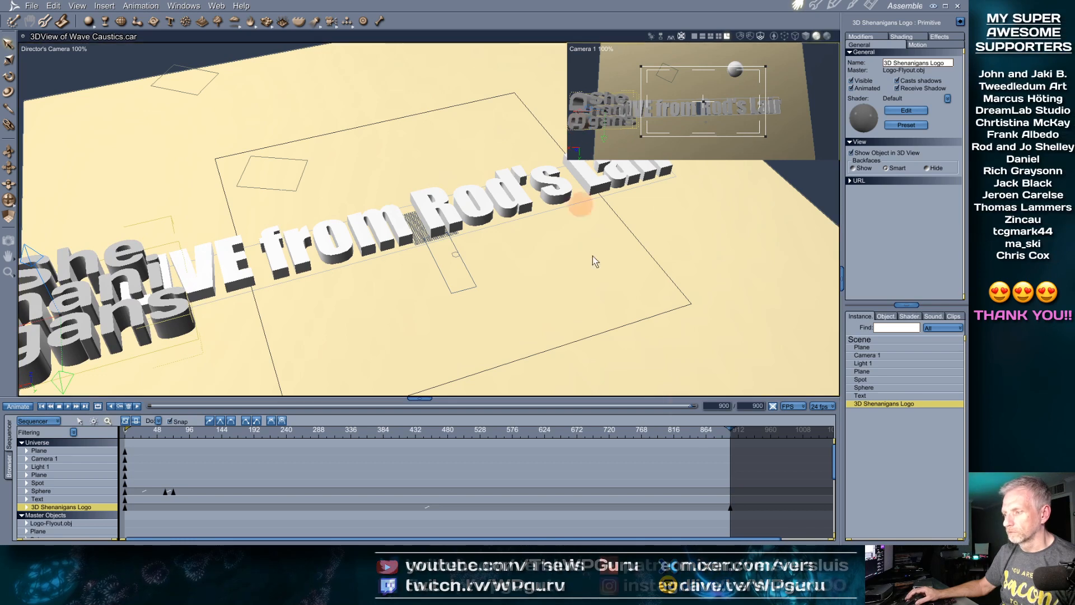
{"action": "mouse_move", "coordinate": [730, 429]}
{"action": "left_mouse_down"}
{"action": "mouse_move", "coordinate": [305, 432]}
{"action": "mouse_move", "coordinate": [144, 472]}
{"action": "mouse_move", "coordinate": [678, 489]}
{"action": "mouse_move", "coordinate": [252, 497]}
{"action": "mouse_move", "coordinate": [415, 495]}
{"action": "left_mouse_up"}
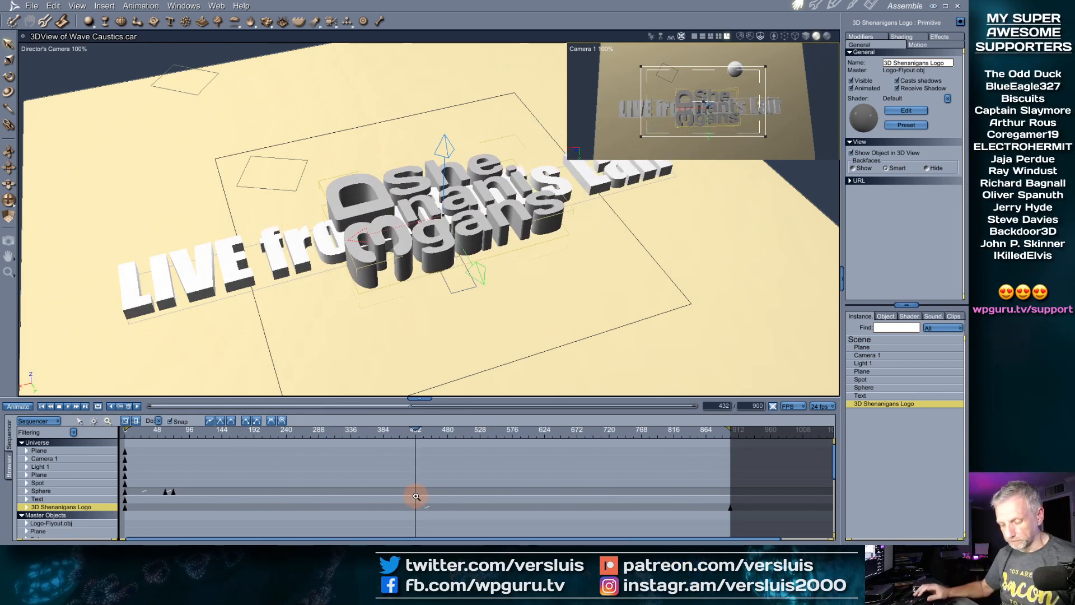
Hide the Text object at frame 432, test render the frame, and return to the scene
{"action": "left_click", "coordinate": [860, 395]}
{"action": "left_click", "coordinate": [851, 81]}
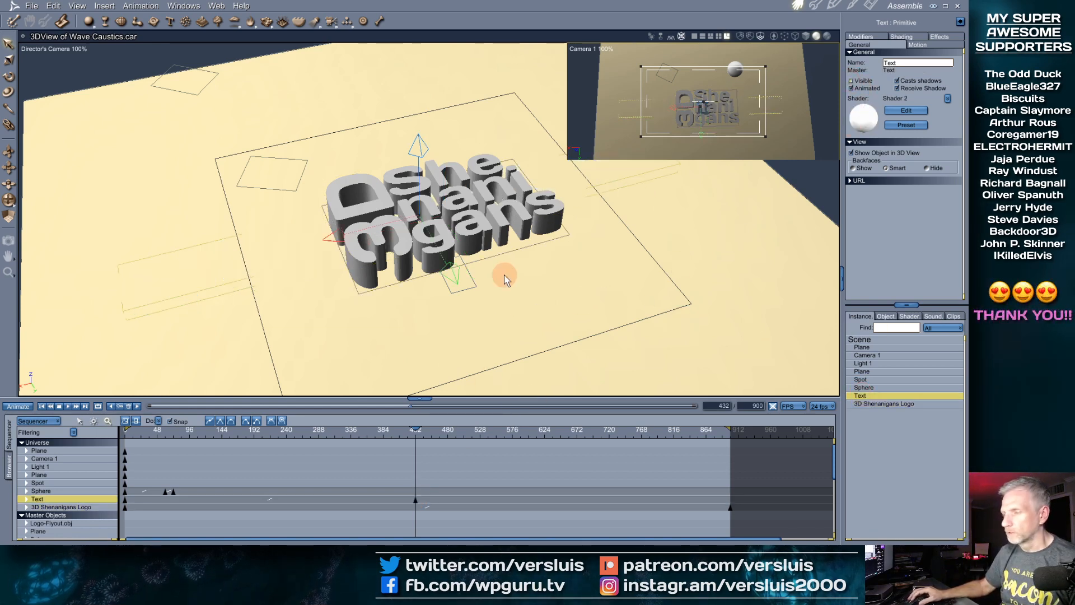
{"action": "key", "text": "ctrl+r"}
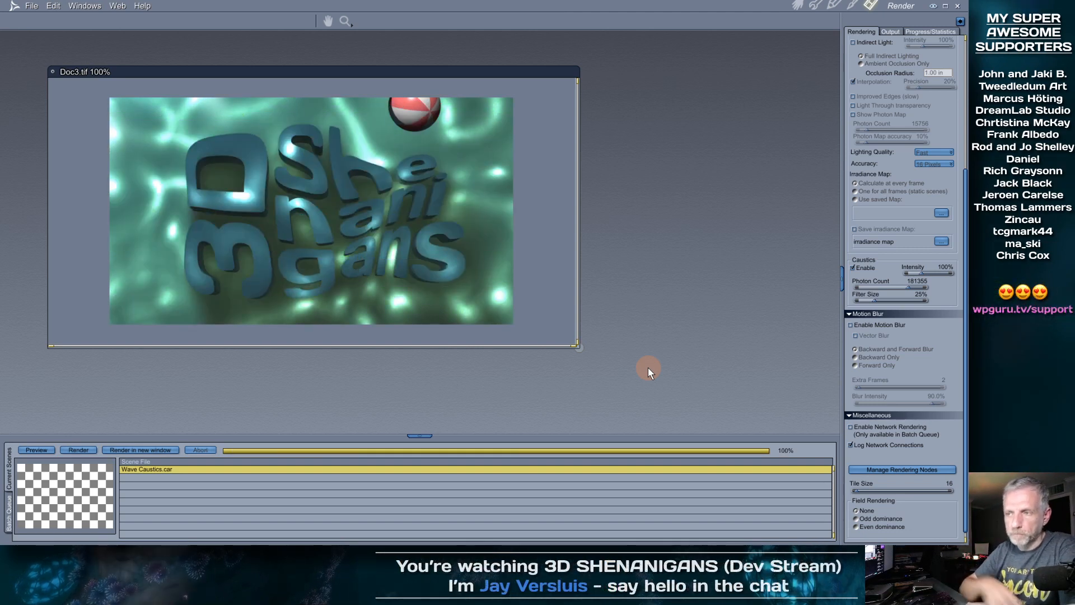
{"action": "left_click", "coordinate": [798, 6]}
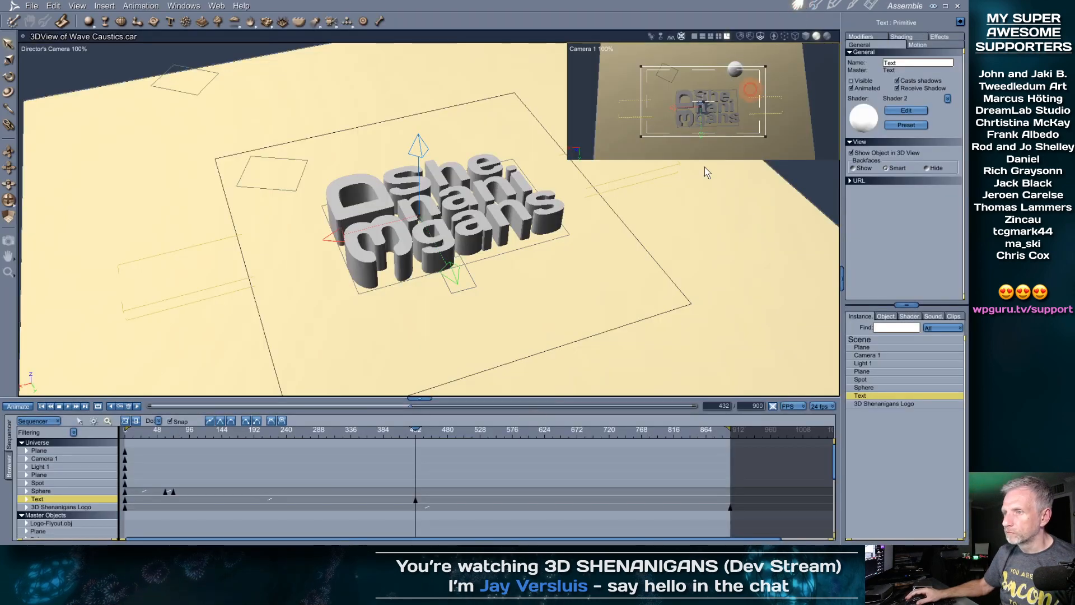
Move the current time back to frame 0, test render that frame, and return to the scene
{"action": "left_click_drag", "start_coordinate": [415, 430], "coordinate": [41, 450]}
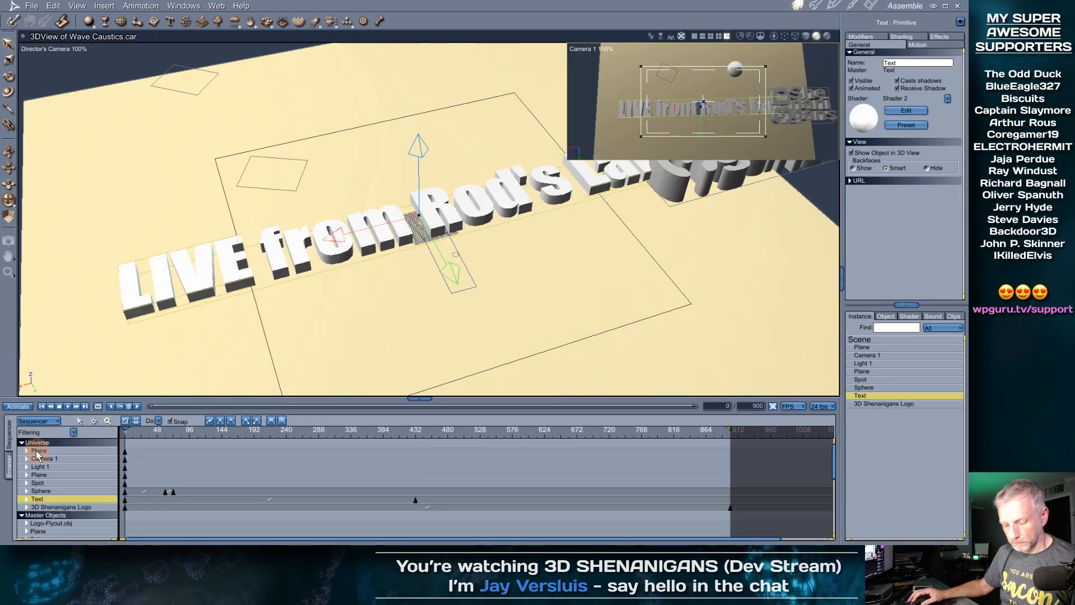
{"action": "key", "text": "ctrl+r"}
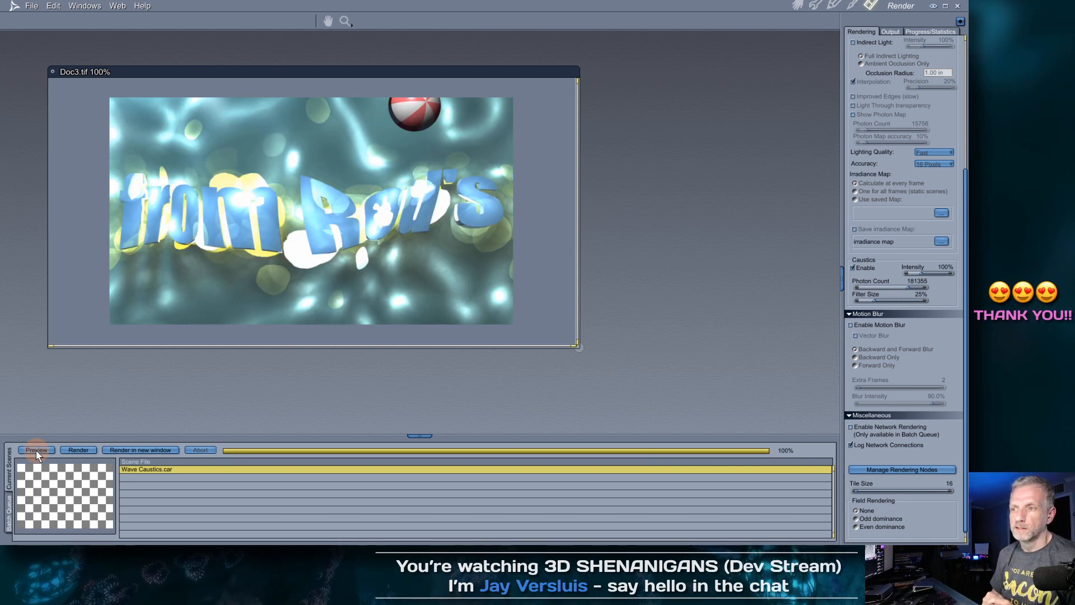
{"action": "left_click", "coordinate": [798, 5]}
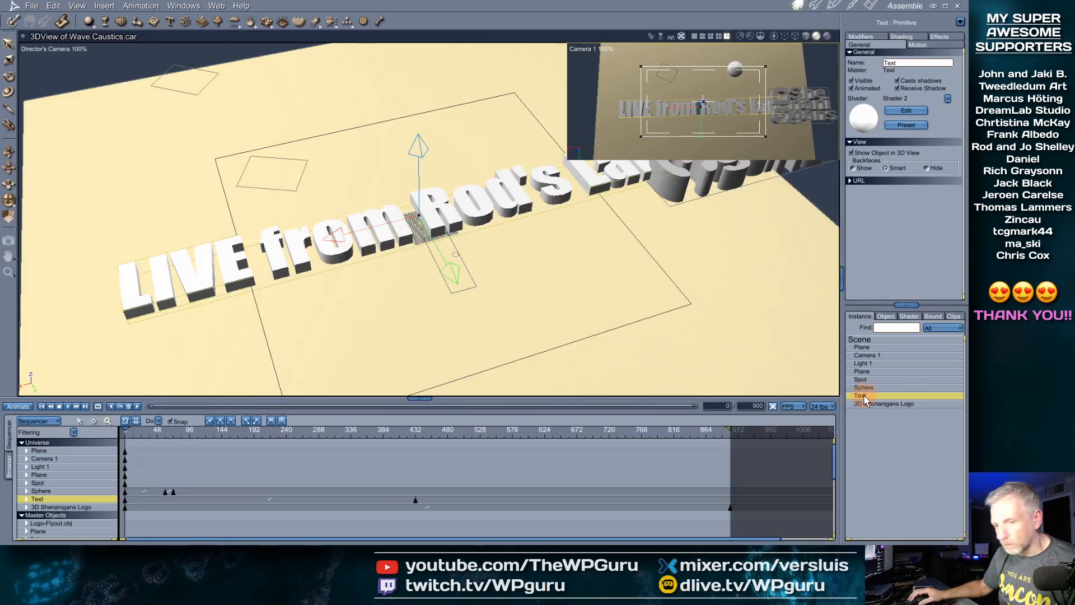
Replace the Text object's keyframe at frame 0 with its keyframe from frame 432, and test render the opening frame
{"action": "left_click", "coordinate": [415, 501]}
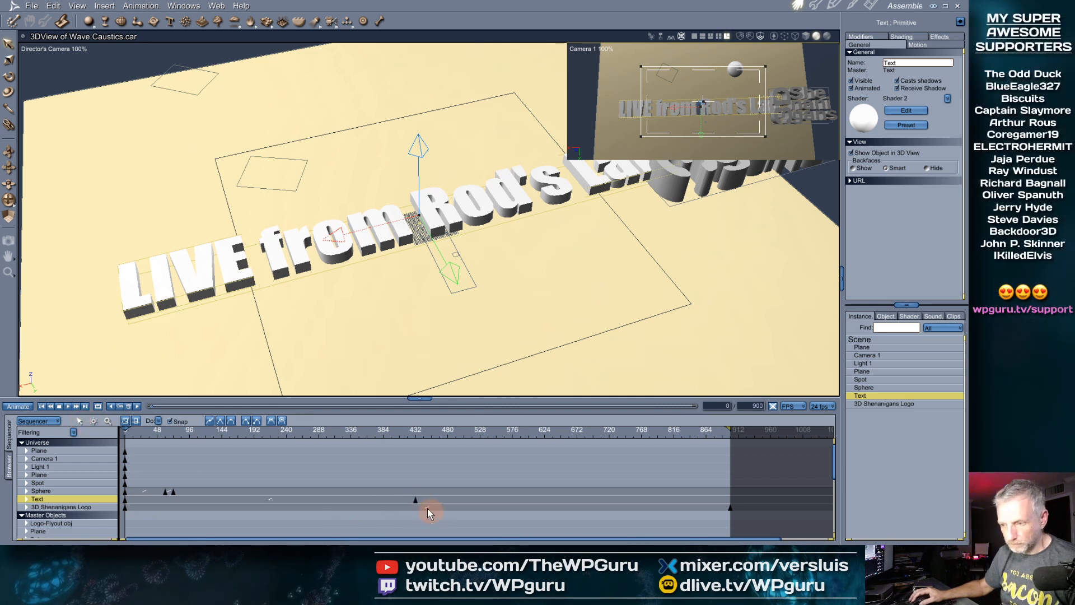
{"action": "left_click", "coordinate": [126, 501]}
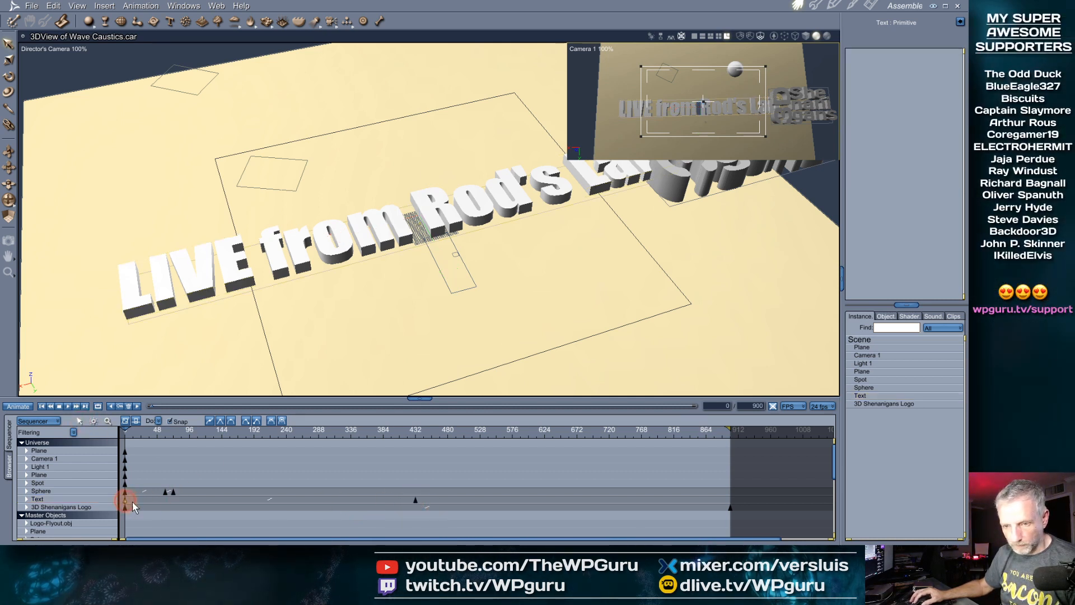
{"action": "key", "text": "Delete"}
{"action": "left_click_drag", "start_coordinate": [415, 500], "coordinate": [101, 504]}
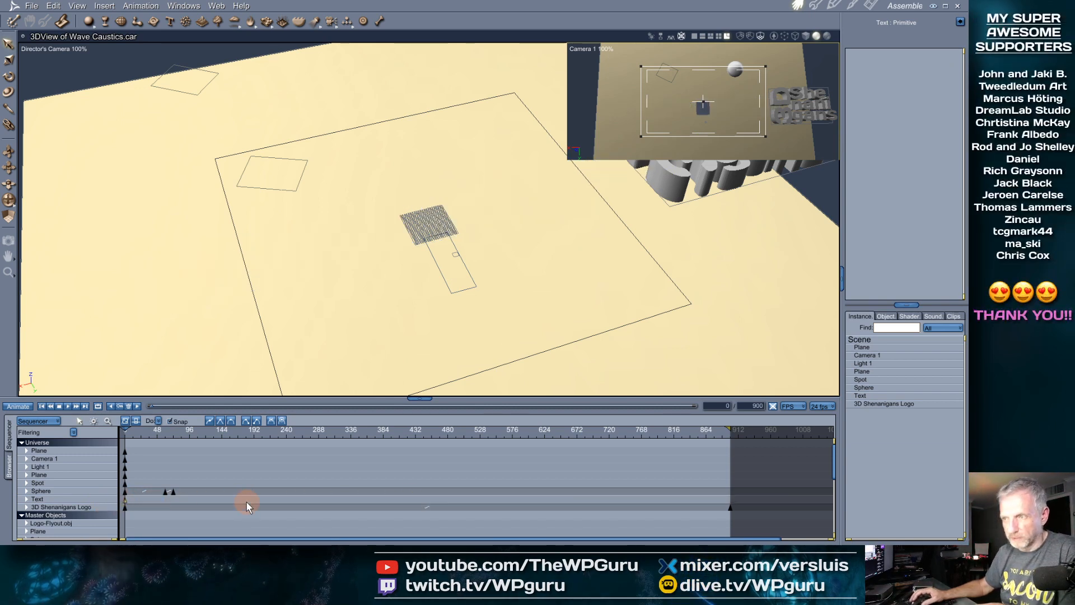
{"action": "key", "text": "ctrl+r"}
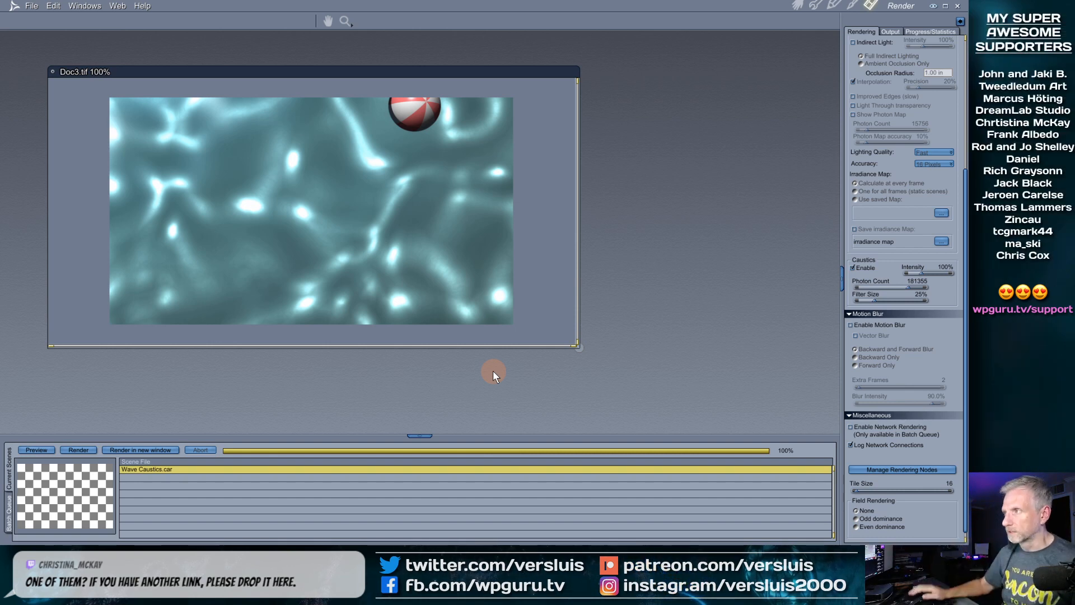
{"action": "left_click", "coordinate": [798, 5]}
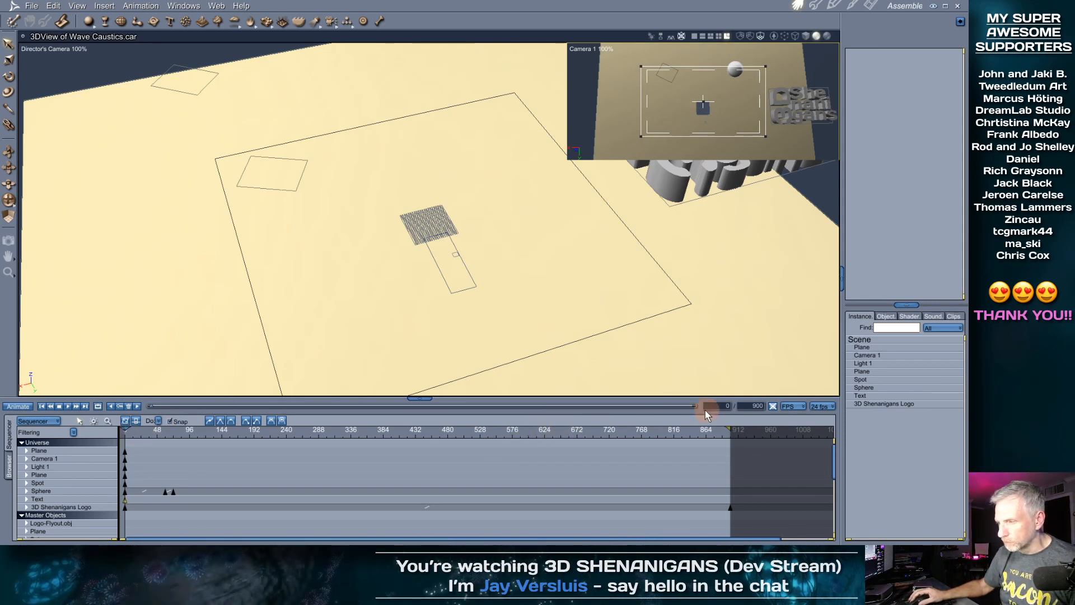
Set the animation's frame rate to 30 fps, scrub through the opening frames, and return the current time to frame 0
{"action": "left_click", "coordinate": [822, 407]}
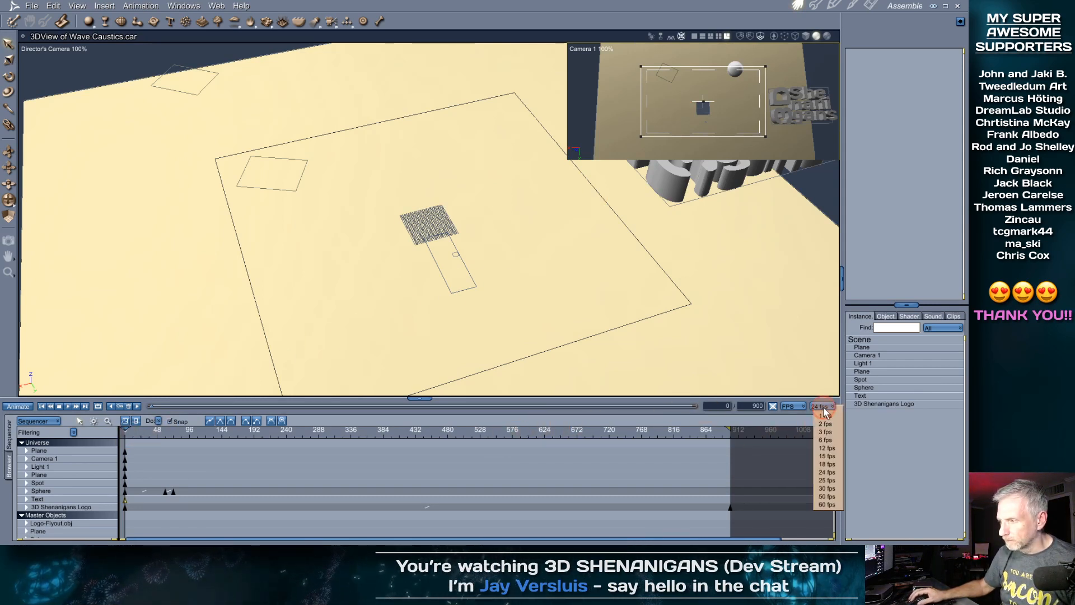
{"action": "left_click", "coordinate": [834, 488]}
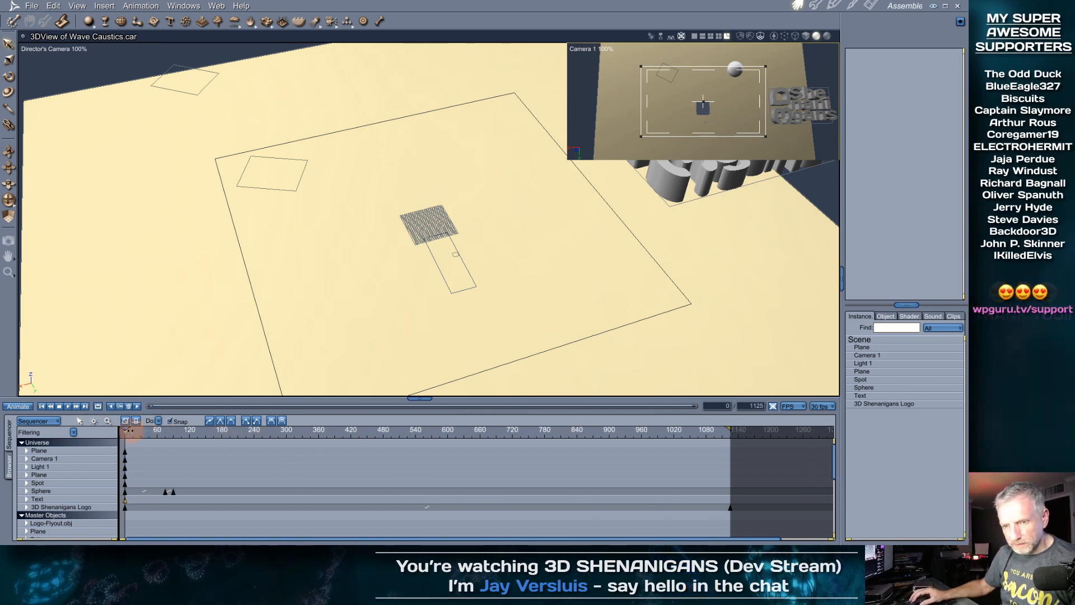
{"action": "left_click_drag", "start_coordinate": [128, 430], "coordinate": [167, 430]}
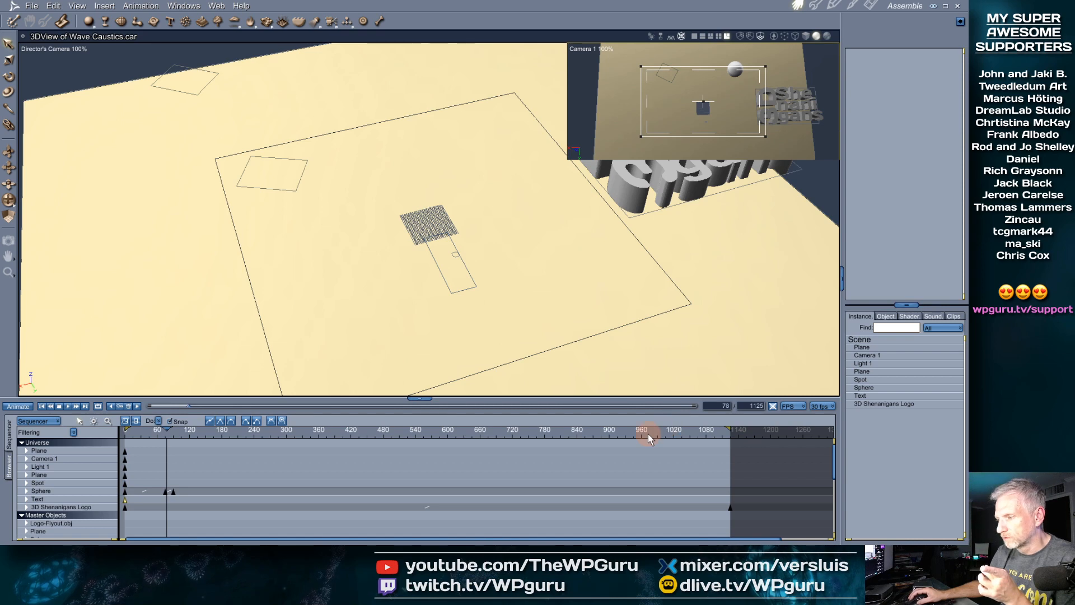
{"action": "left_click_drag", "start_coordinate": [648, 433], "coordinate": [116, 433]}
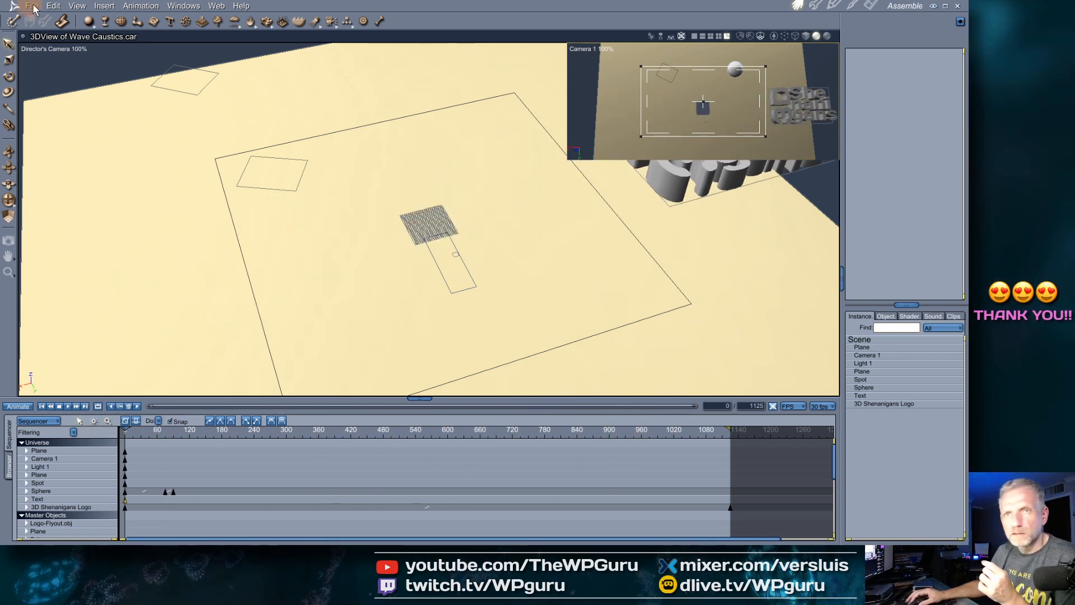
Open the application preferences and view the 3D View settings
{"action": "left_click", "coordinate": [54, 6]}
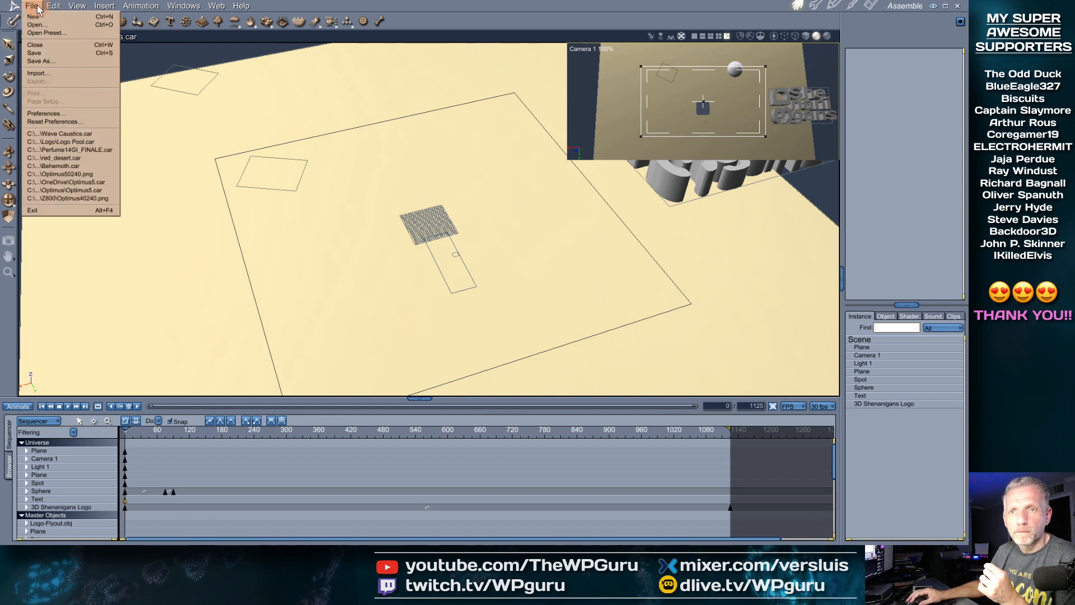
{"action": "left_click", "coordinate": [37, 6]}
{"action": "left_click", "coordinate": [30, 7]}
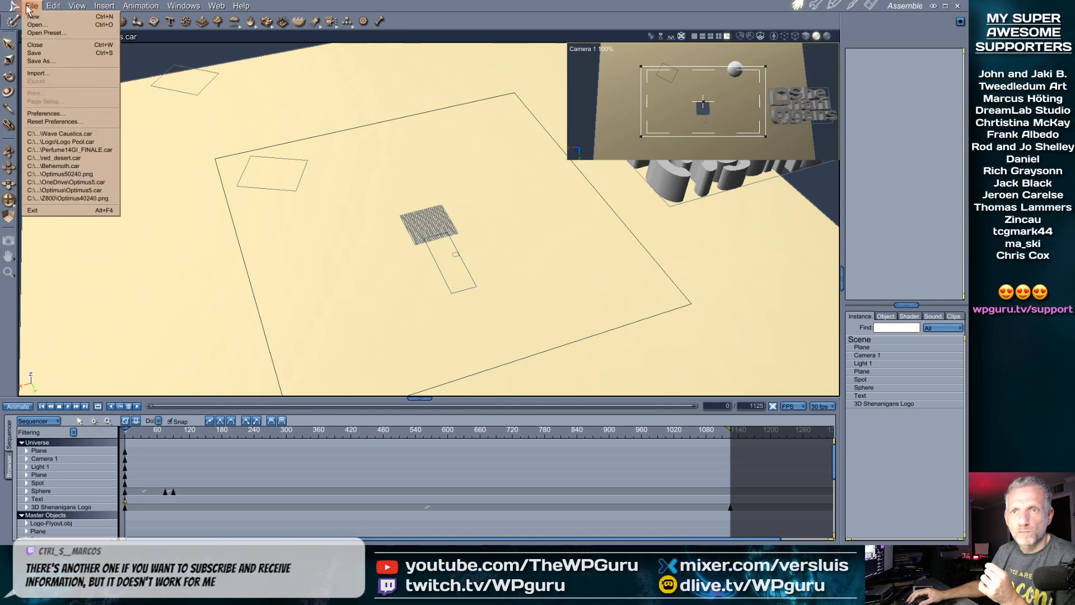
{"action": "left_click", "coordinate": [46, 113]}
{"action": "left_click", "coordinate": [482, 222]}
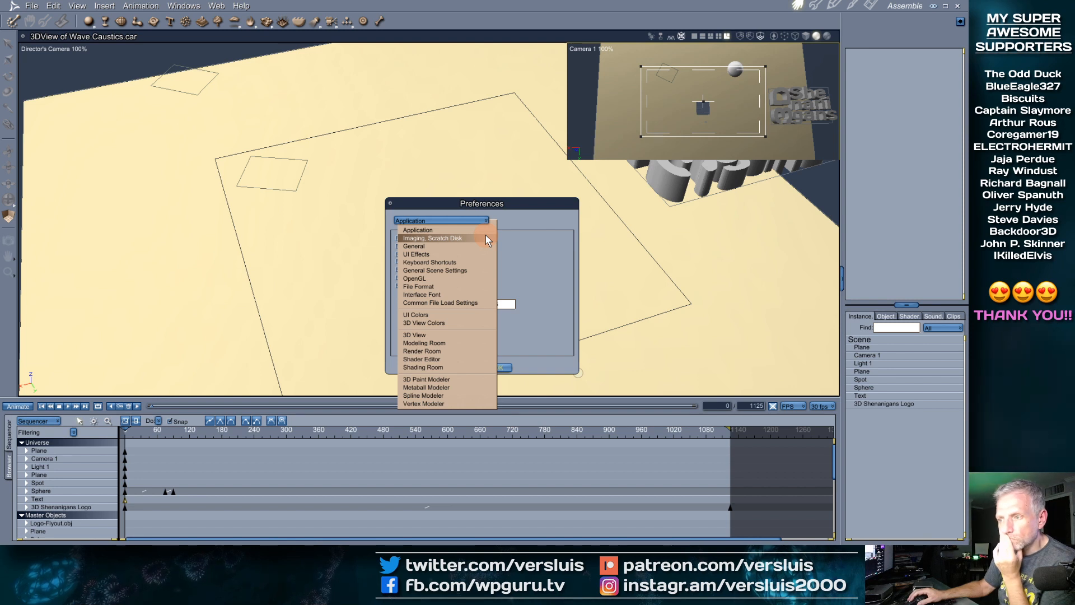
{"action": "left_click", "coordinate": [467, 334]}
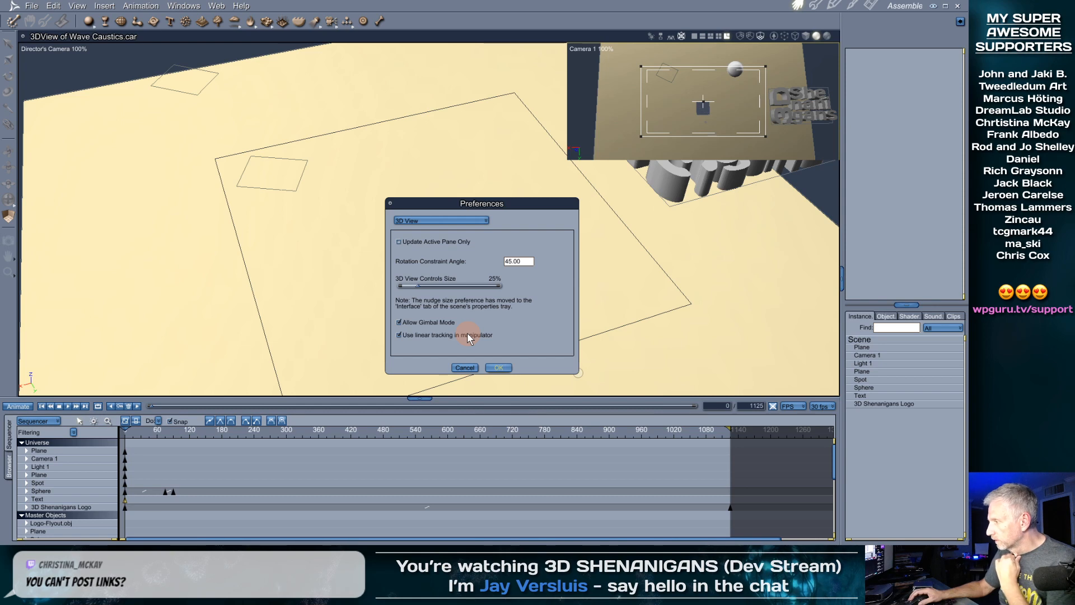
Switch to the Streamlabs Cloudbot dashboard in the browser, check the Mod Tools protection settings, and return to the 3D application
{"action": "key", "text": "alt+Tab"}
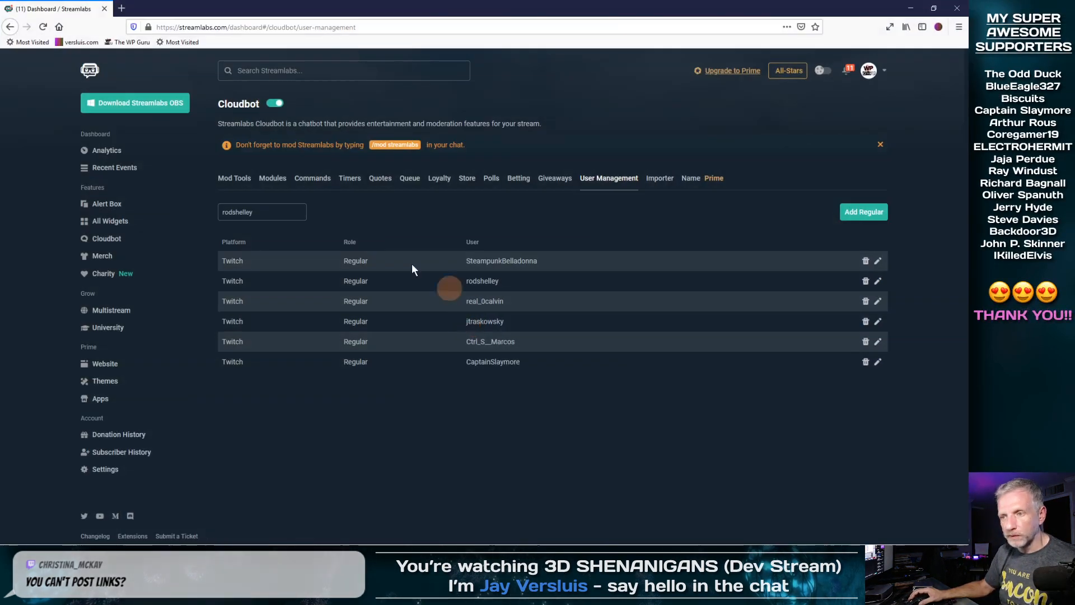
{"action": "left_click", "coordinate": [235, 179]}
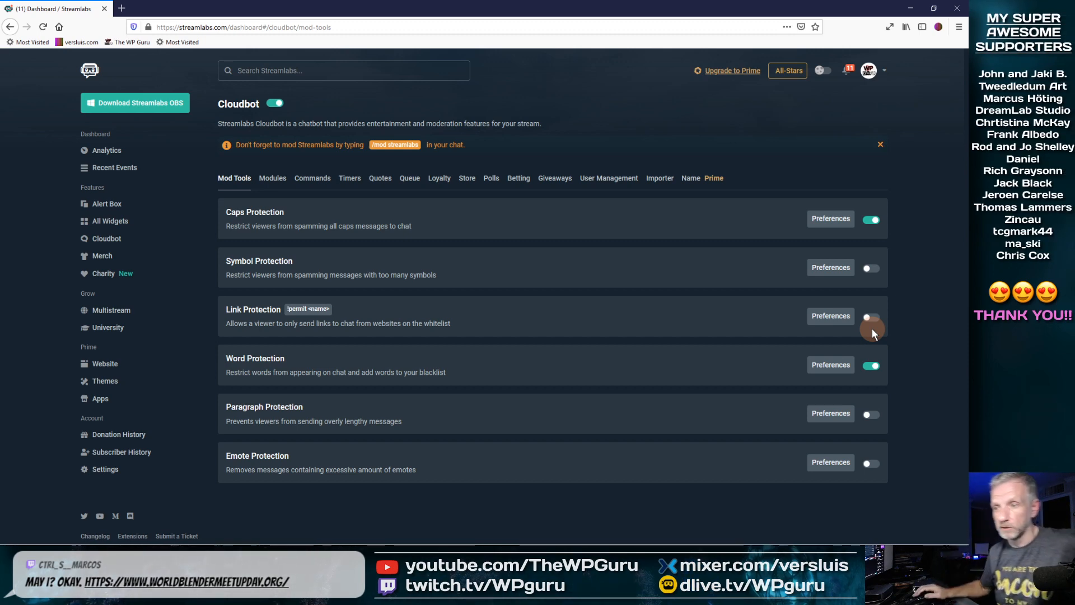
{"action": "left_click", "coordinate": [911, 8]}
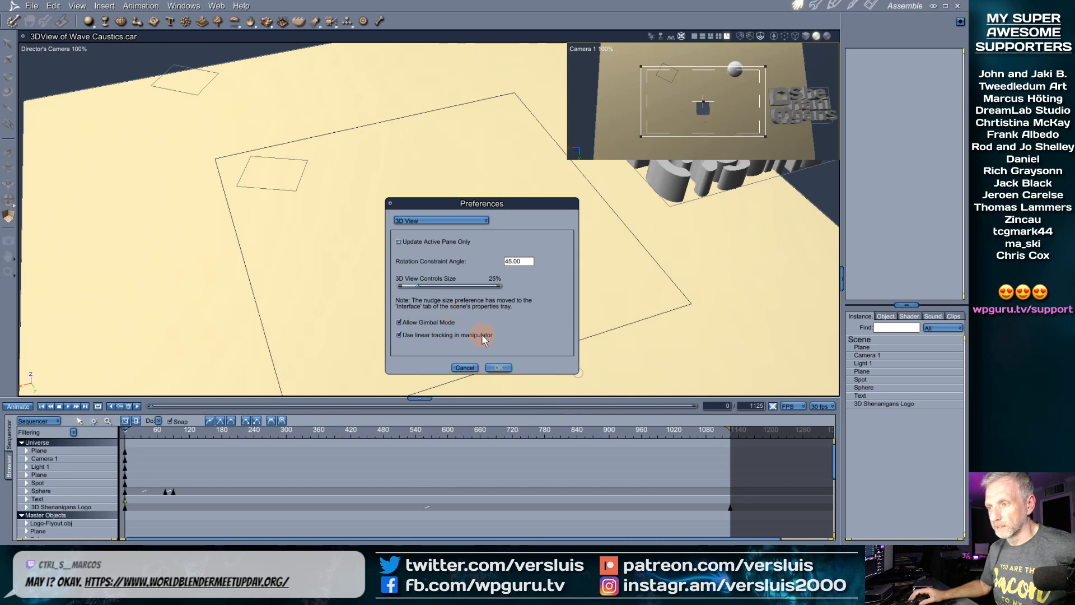
Find the General Scene Settings in the preferences, set the Time Units to SMPTE, and apply the change
{"action": "left_click", "coordinate": [470, 220]}
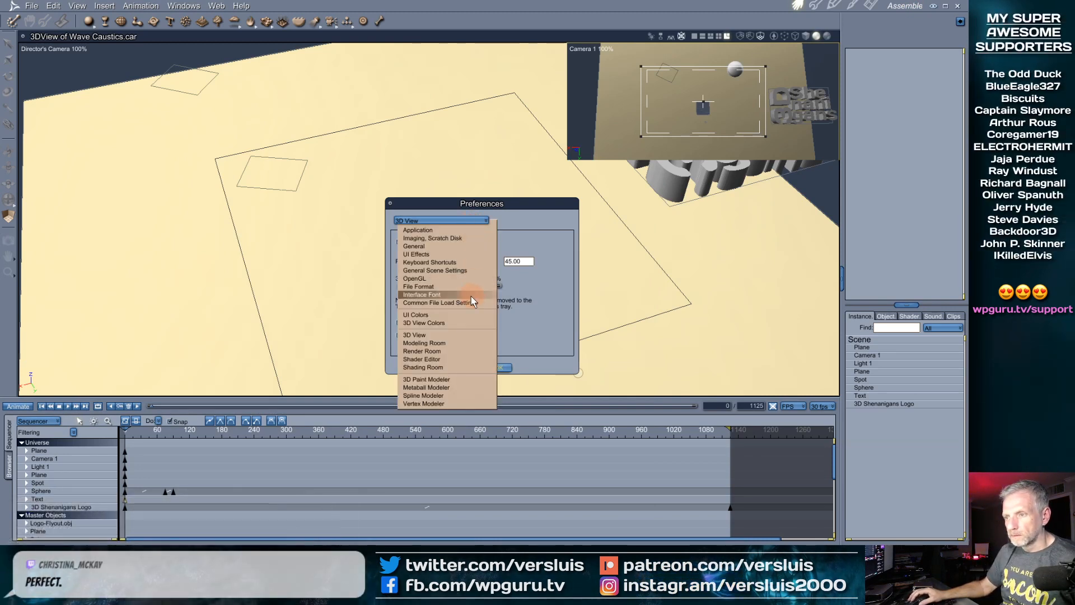
{"action": "left_click", "coordinate": [466, 316]}
{"action": "left_click", "coordinate": [449, 219]}
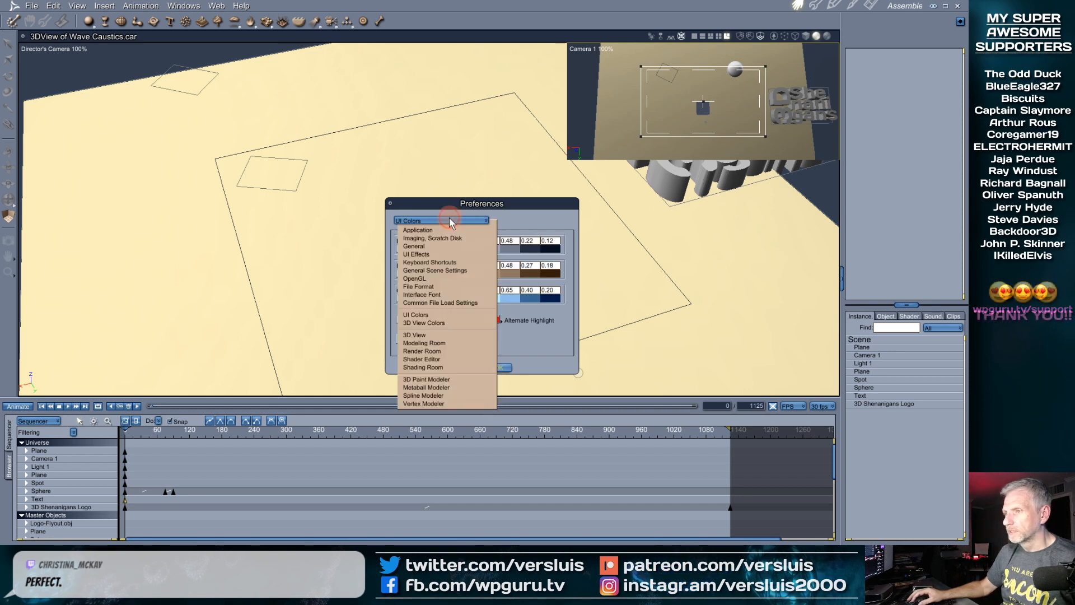
{"action": "left_click", "coordinate": [448, 238]}
{"action": "left_click", "coordinate": [451, 222]}
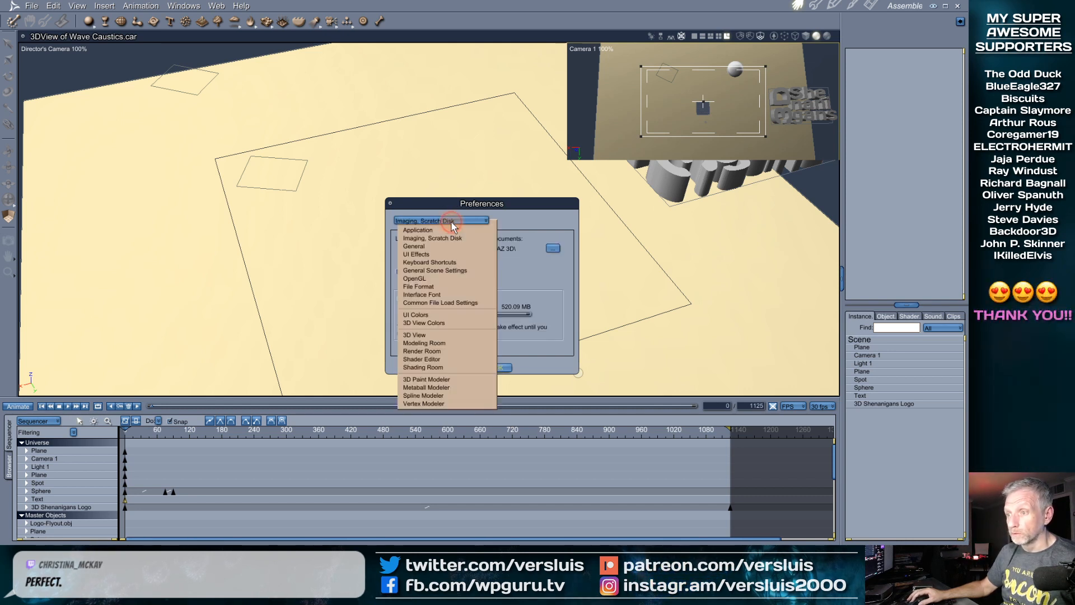
{"action": "left_click", "coordinate": [454, 245]}
{"action": "left_click", "coordinate": [474, 221]}
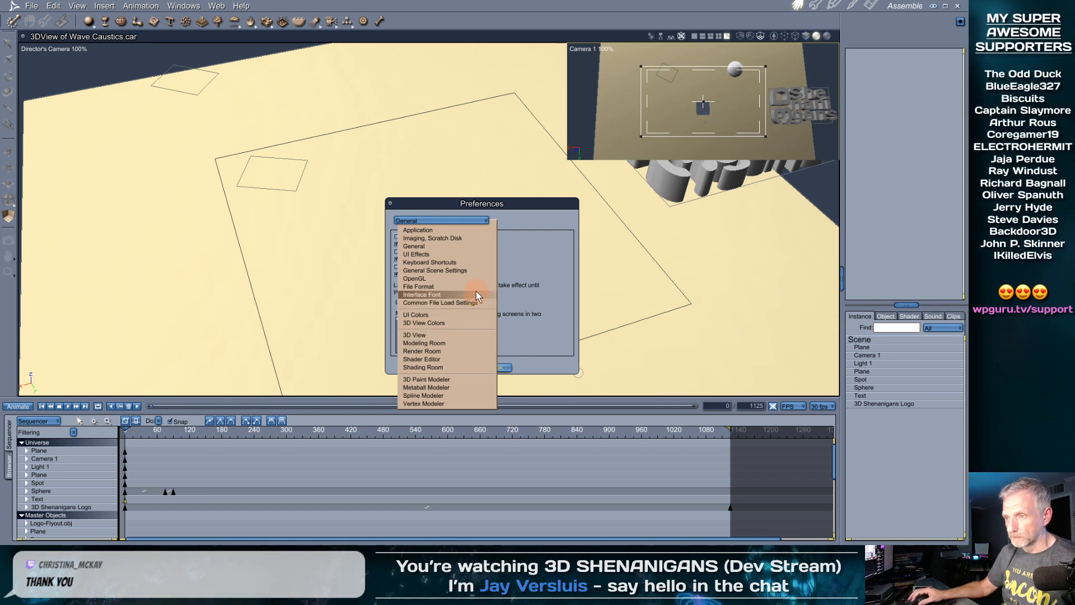
{"action": "left_click", "coordinate": [475, 271]}
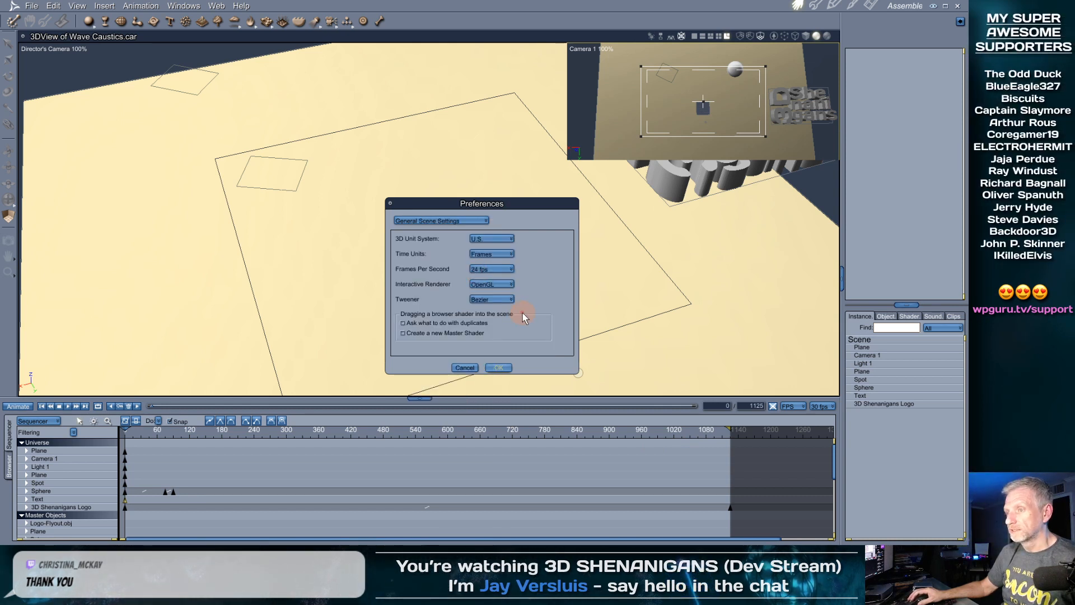
{"action": "left_click", "coordinate": [516, 264]}
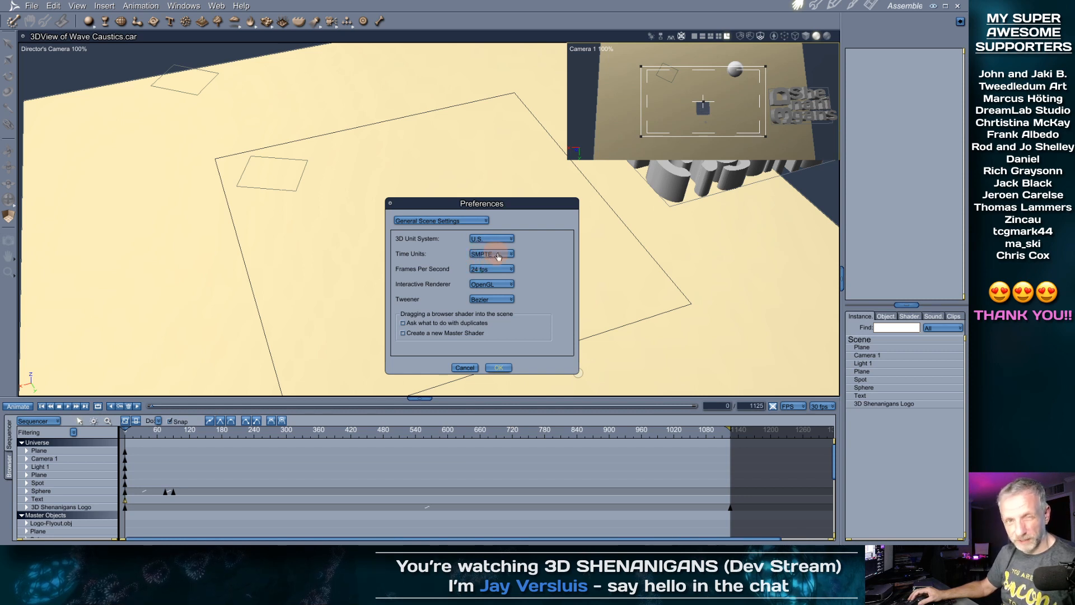
{"action": "left_click", "coordinate": [499, 367]}
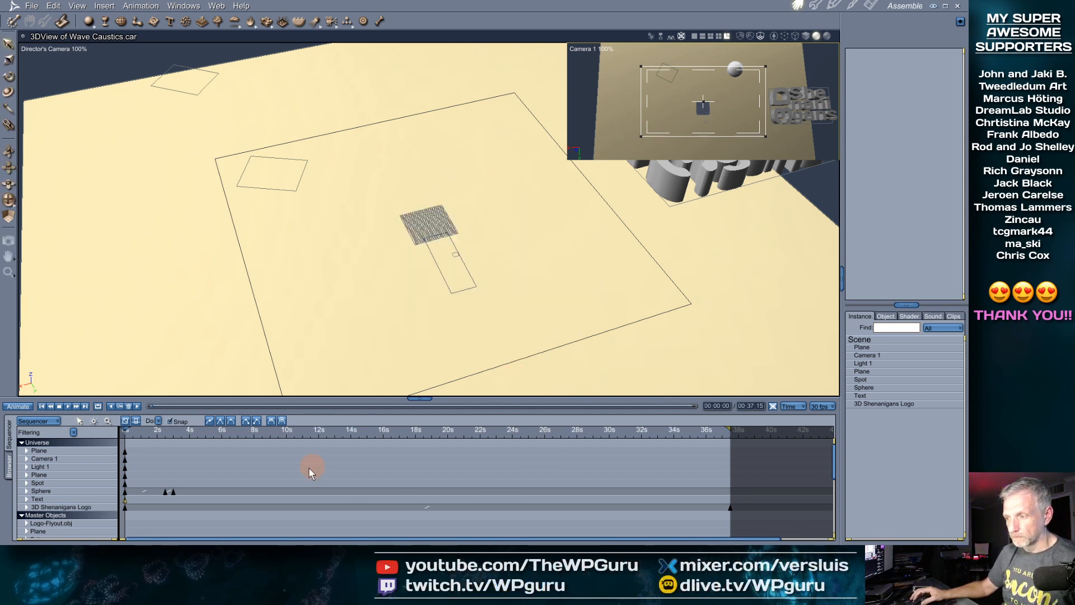
Move the current time to 00:05:01 and test render how far the logo has entered the camera frame
{"action": "mouse_move", "coordinate": [127, 429]}
{"action": "left_mouse_down"}
{"action": "mouse_move", "coordinate": [226, 431]}
{"action": "mouse_move", "coordinate": [163, 461]}
{"action": "mouse_move", "coordinate": [602, 439]}
{"action": "mouse_move", "coordinate": [724, 444]}
{"action": "mouse_move", "coordinate": [254, 463]}
{"action": "mouse_move", "coordinate": [689, 446]}
{"action": "mouse_move", "coordinate": [206, 481]}
{"action": "left_mouse_up"}
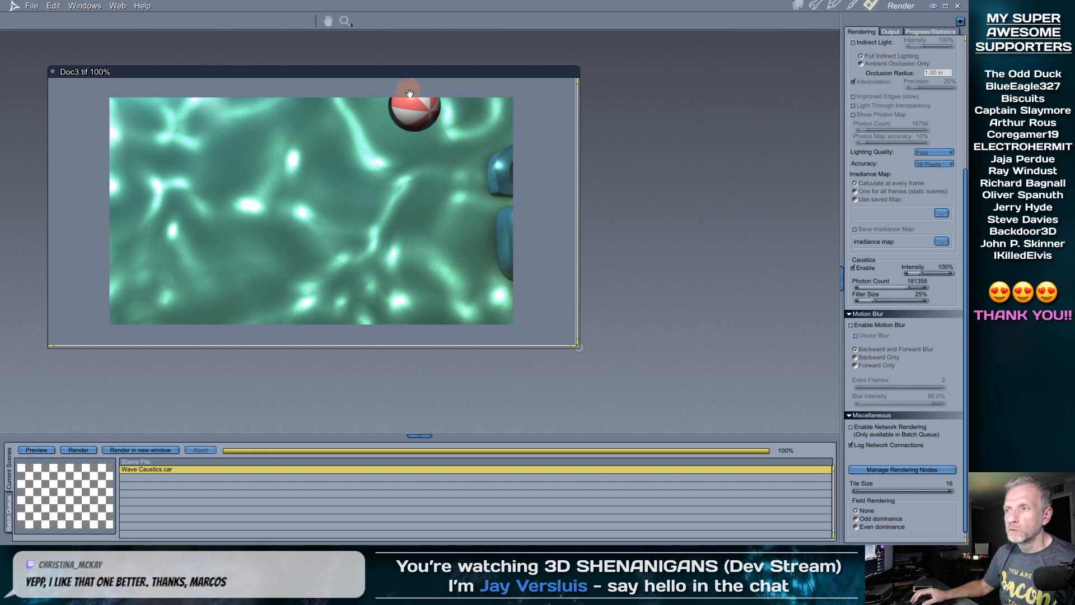
{"action": "left_click", "coordinate": [798, 6]}
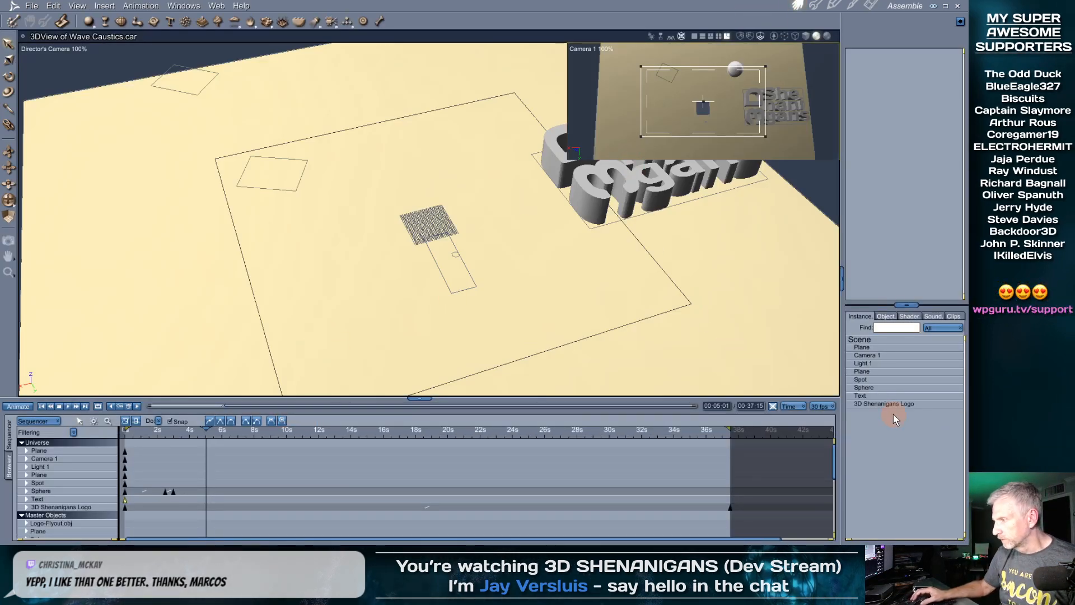
{"action": "left_click", "coordinate": [871, 5]}
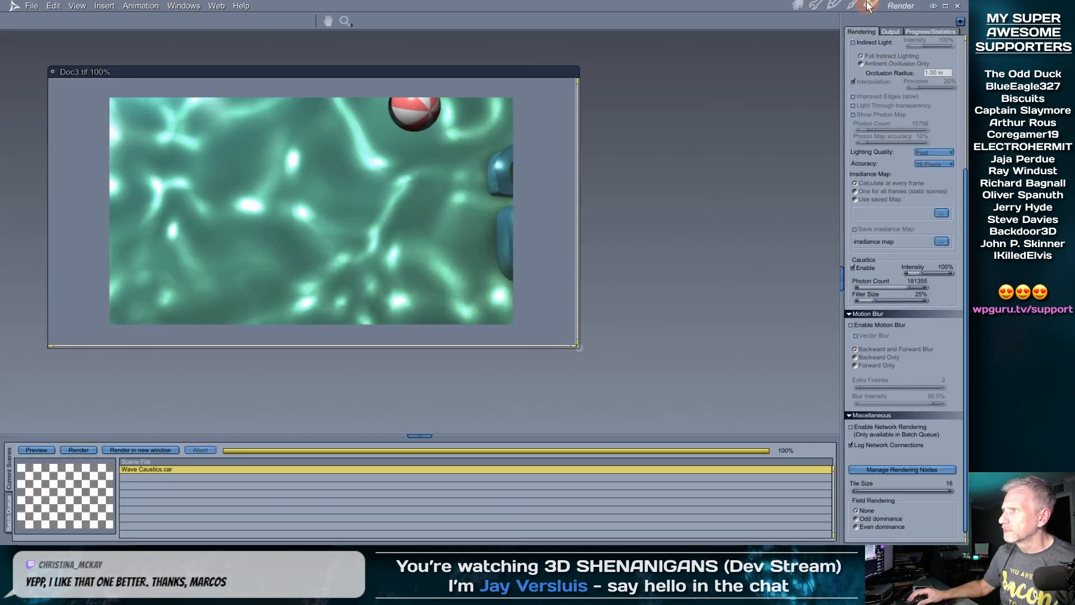
Return to the scene, move the current time to 00:18:29, and examine how the lights are placed around the logo
{"action": "left_click", "coordinate": [798, 6]}
{"action": "left_click_drag", "start_coordinate": [297, 456], "coordinate": [430, 438]}
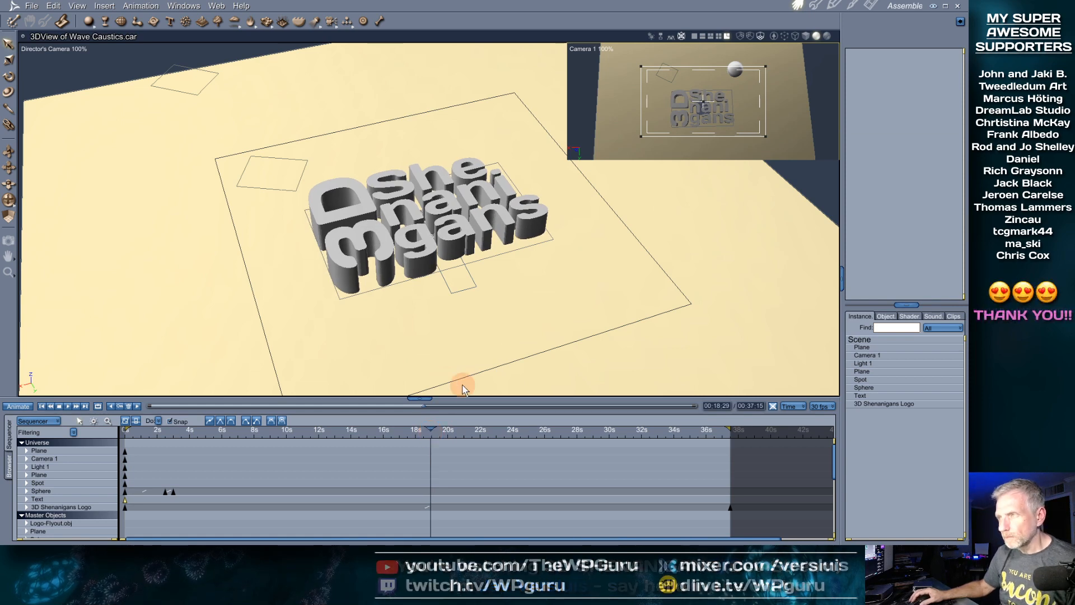
{"action": "scroll", "coordinate": [468, 264], "scroll_direction": "down", "scroll_amount": 7}
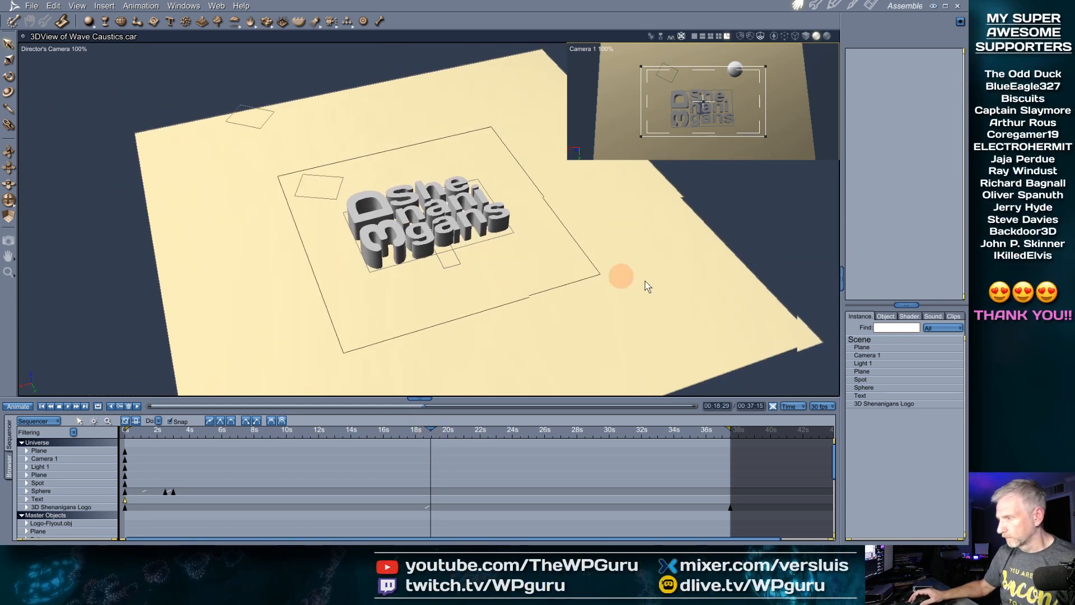
{"action": "left_click", "coordinate": [863, 380]}
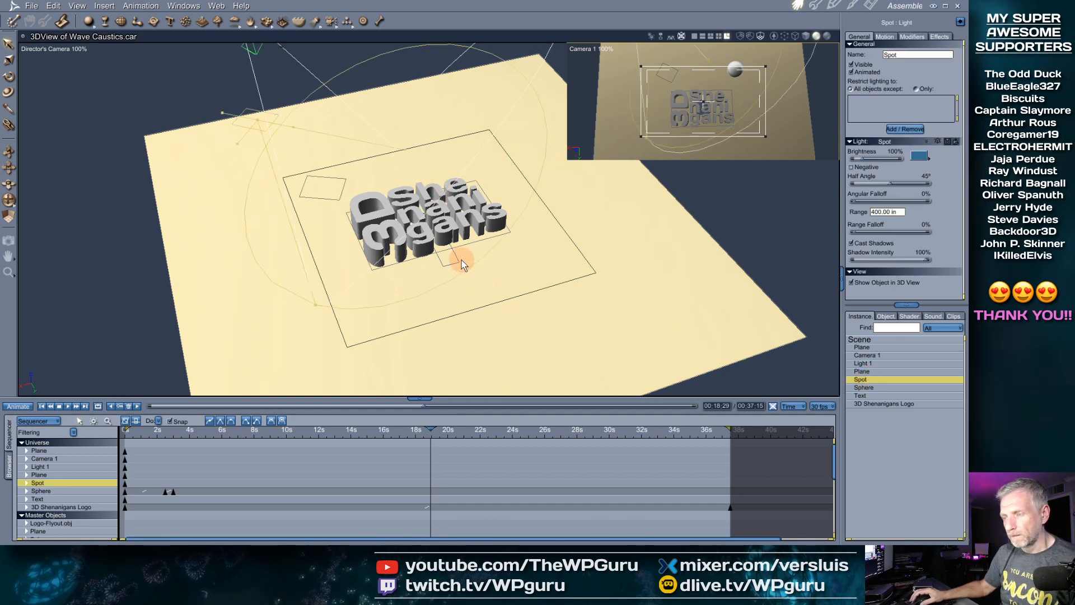
{"action": "middle_click_drag", "start_coordinate": [470, 268], "coordinate": [504, 246]}
{"action": "left_click_drag", "start_coordinate": [504, 246], "coordinate": [452, 280], "text": "shift"}
{"action": "key", "text": "ctrl+z"}
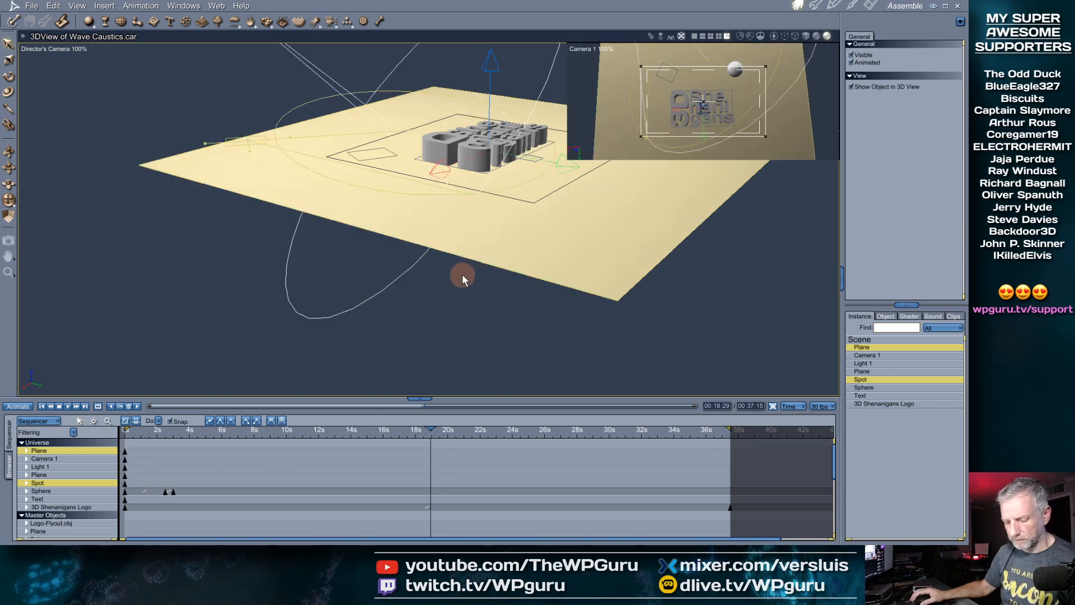
{"action": "middle_click_drag", "start_coordinate": [489, 245], "coordinate": [478, 307]}
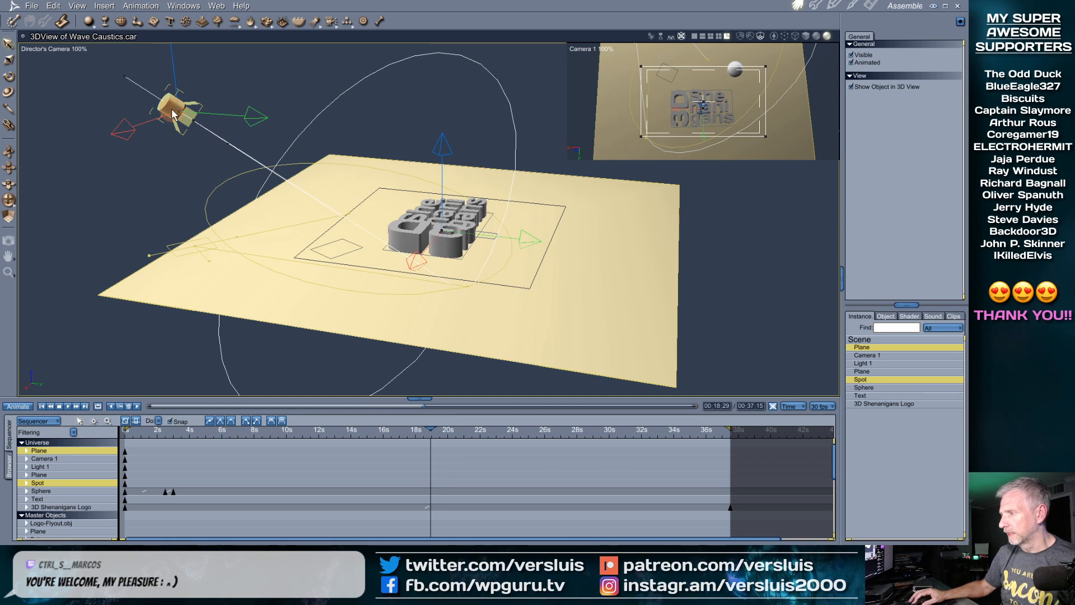
Raise the brightness of Light 1 to 242% and test render the frame
{"action": "left_click", "coordinate": [871, 364]}
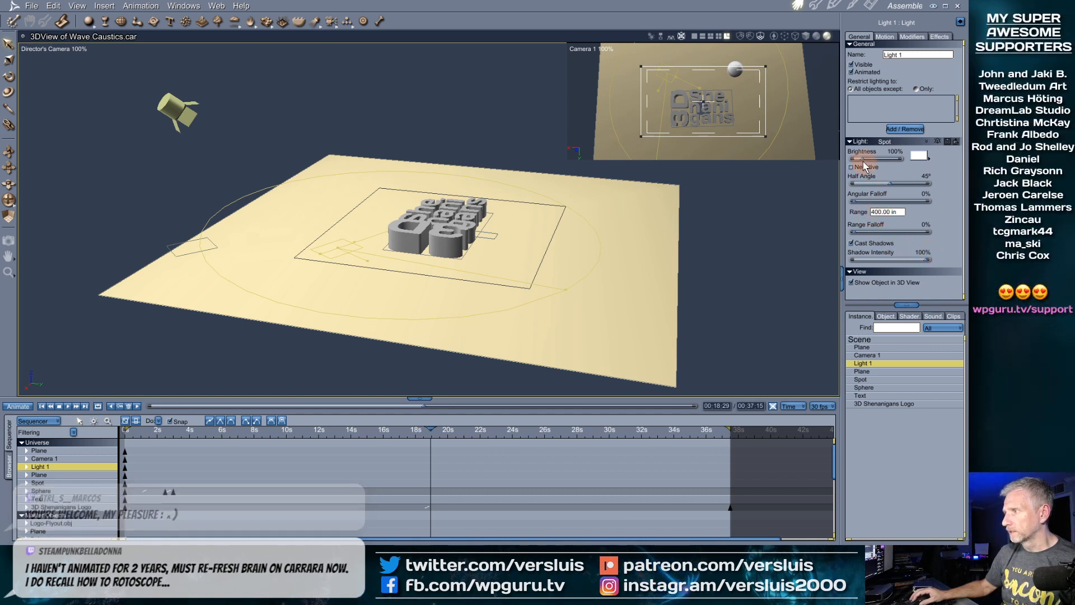
{"action": "left_click_drag", "start_coordinate": [862, 159], "coordinate": [865, 159]}
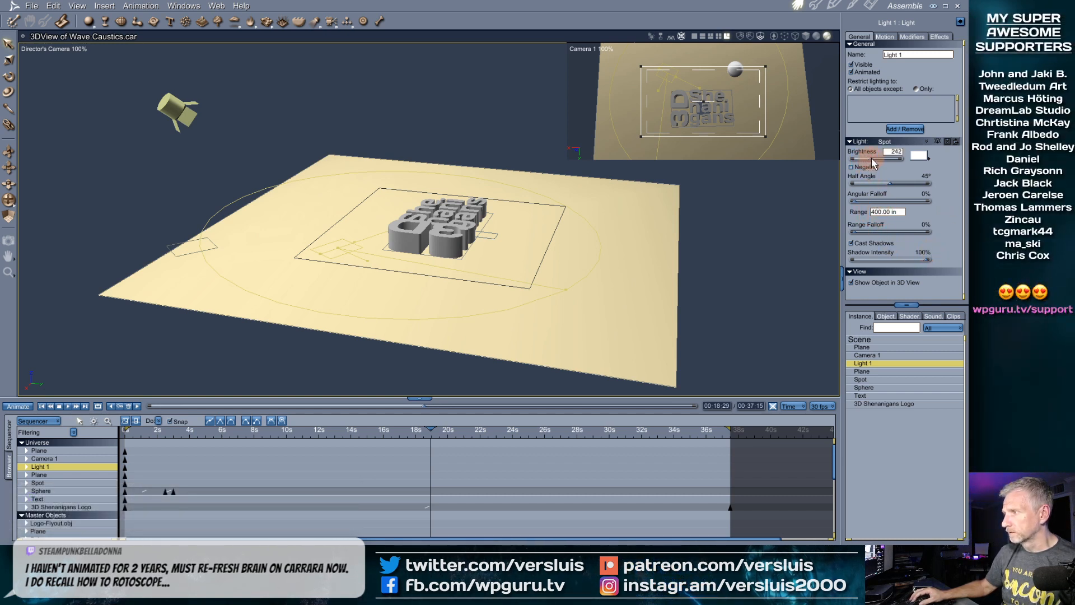
{"action": "key", "text": "ctrl+r"}
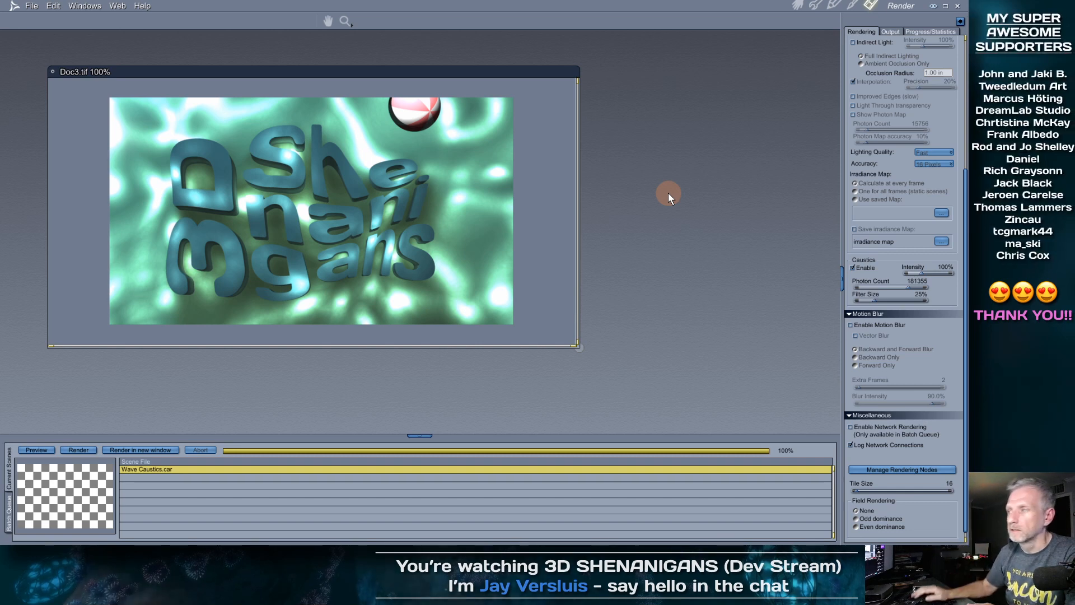
Set Light 1's brightness to 200% with a single keyframe at the start of the timeline, and return the current time to 00:00:00
{"action": "left_click", "coordinate": [801, 9]}
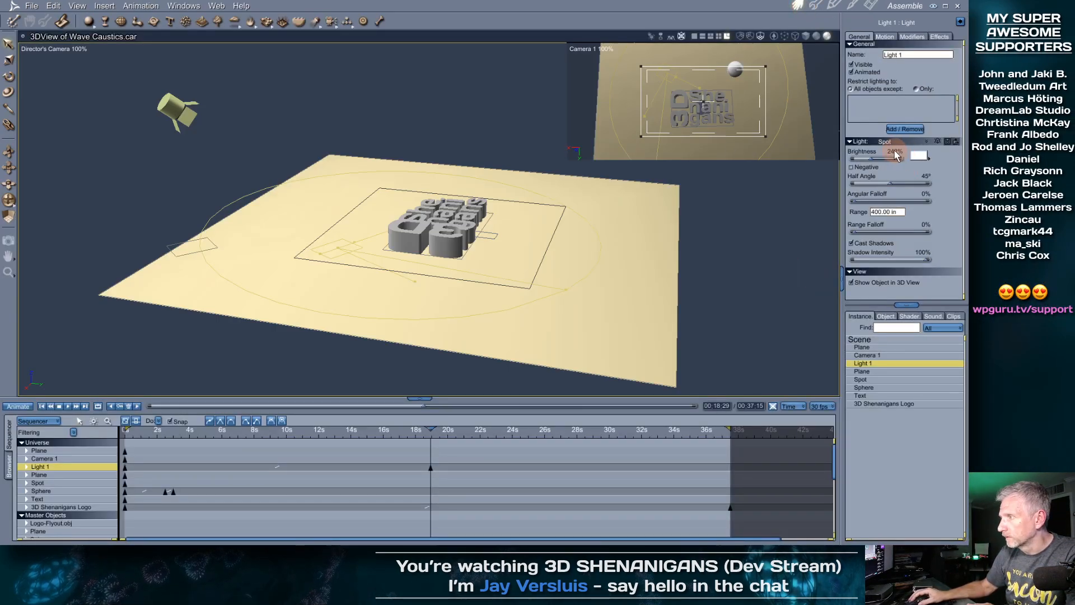
{"action": "type", "text": "20"}
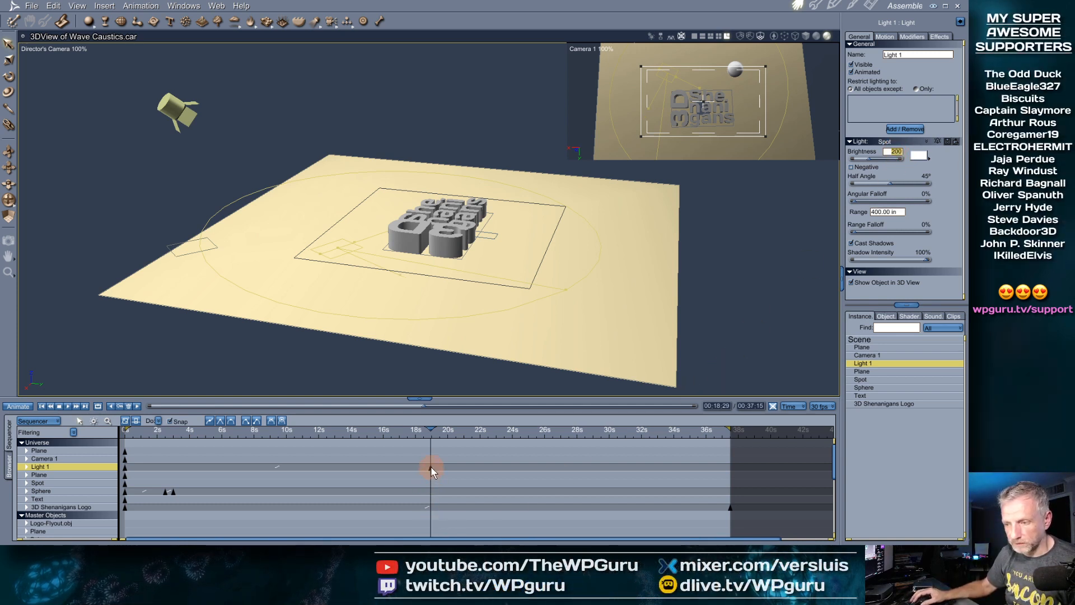
{"action": "left_click_drag", "start_coordinate": [431, 466], "coordinate": [210, 468]}
{"action": "left_click", "coordinate": [125, 472]}
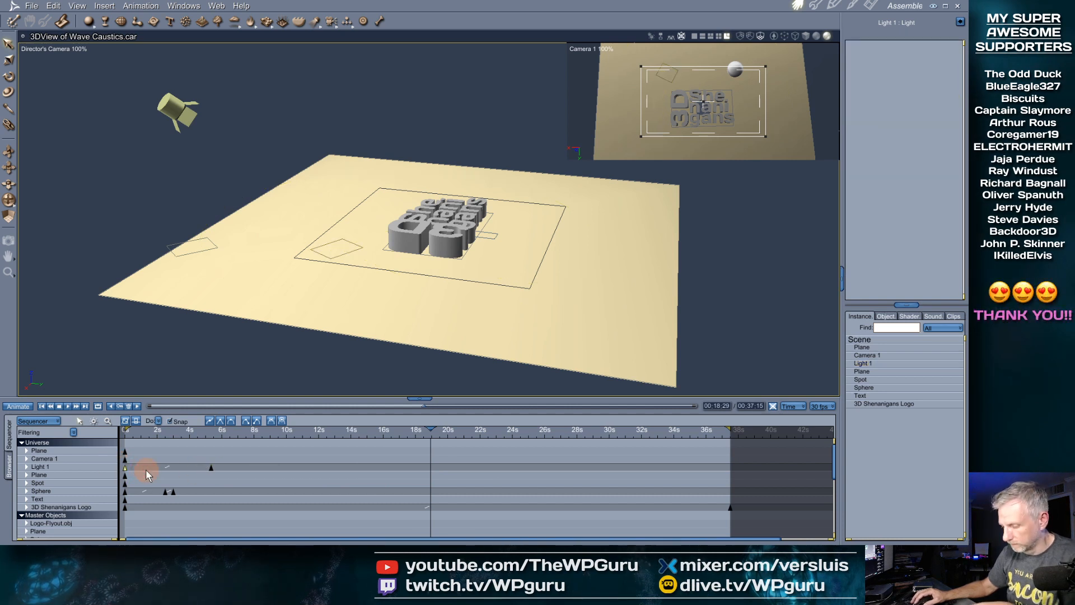
{"action": "key", "text": "Delete"}
{"action": "left_click", "coordinate": [211, 468]}
{"action": "key", "text": "Delete"}
{"action": "left_click_drag", "start_coordinate": [136, 465], "coordinate": [97, 465]}
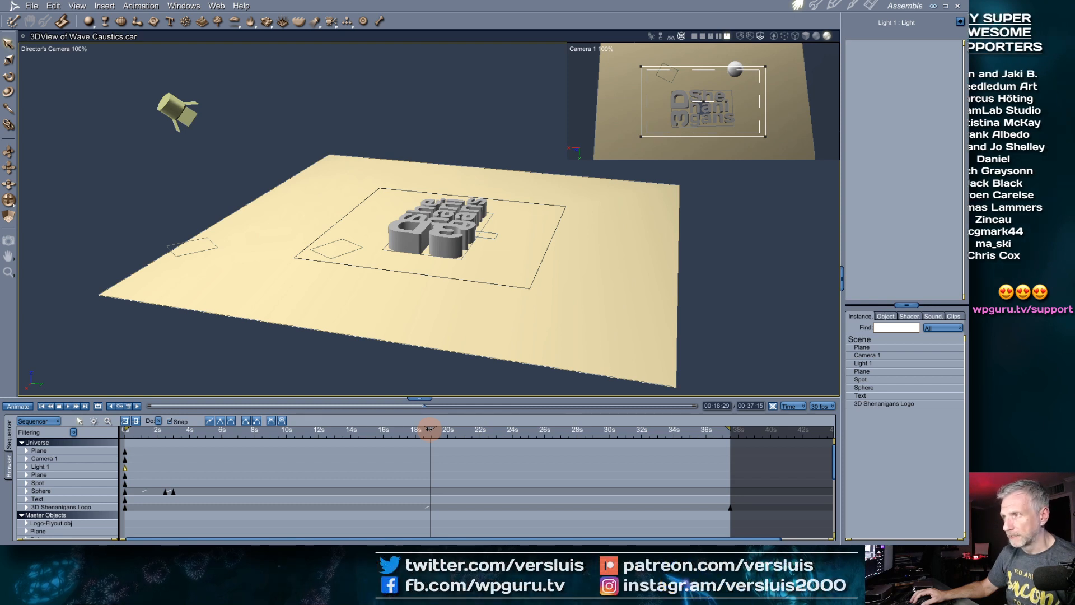
{"action": "left_click_drag", "start_coordinate": [429, 430], "coordinate": [69, 438]}
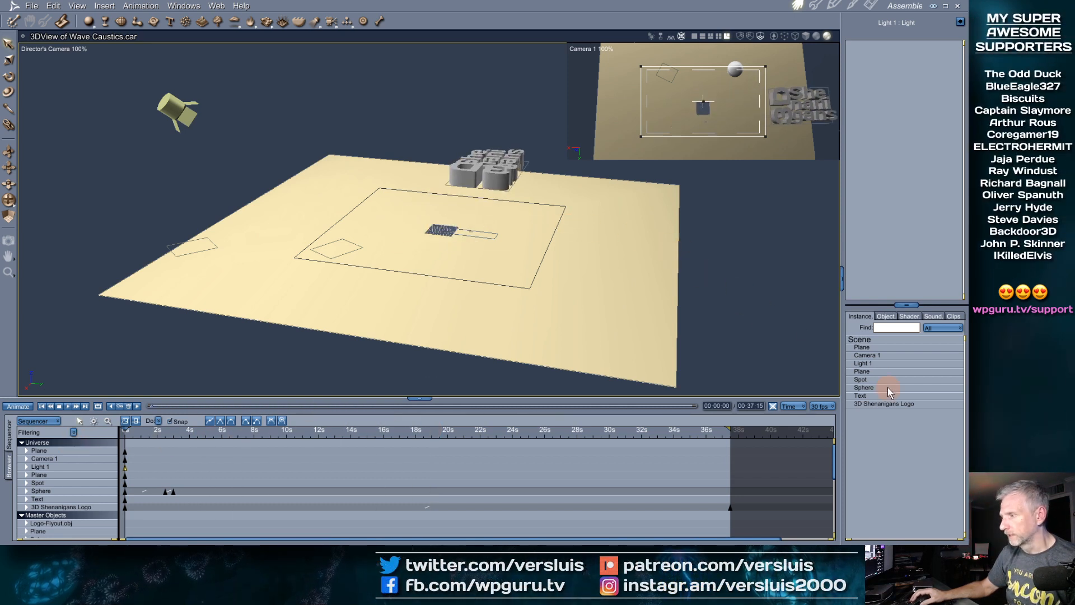
Rename the second Plane object in the scene as Water
{"action": "left_click", "coordinate": [882, 372]}
{"action": "key", "text": "0"}
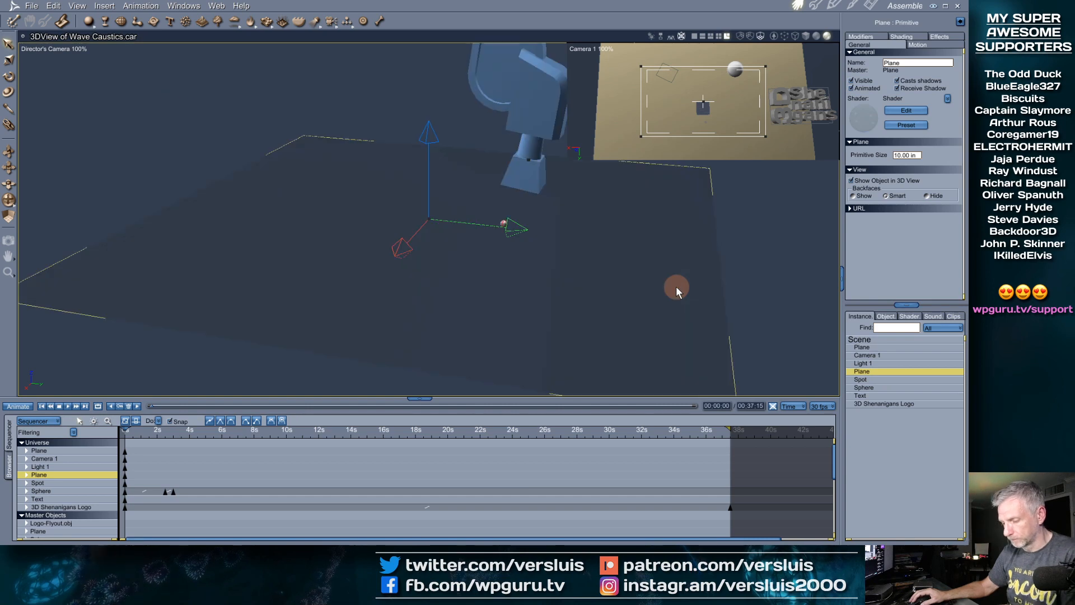
{"action": "double_click", "coordinate": [865, 371]}
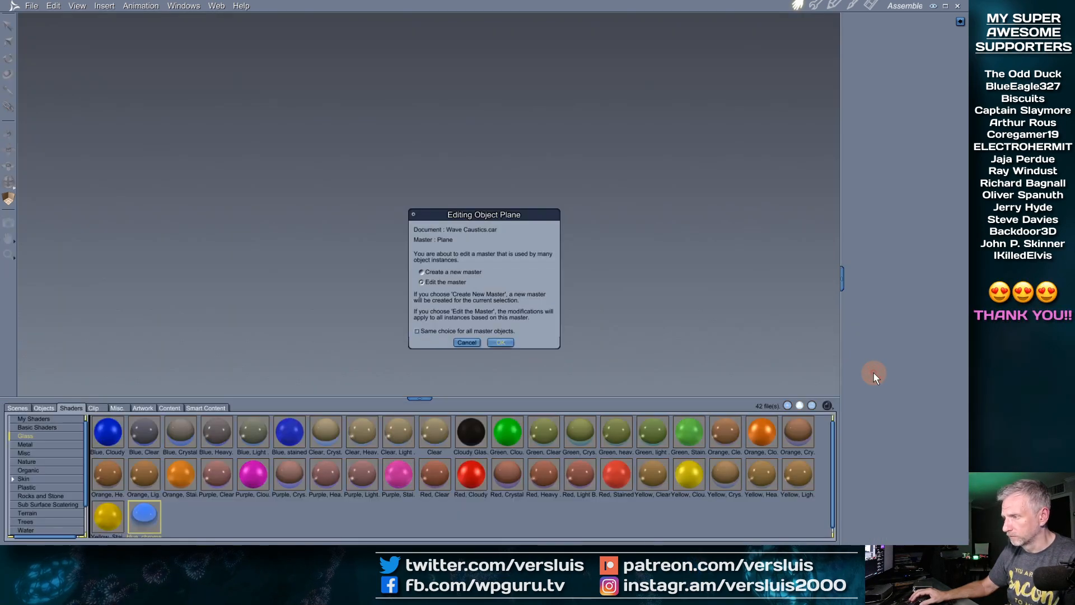
{"action": "left_click", "coordinate": [499, 342]}
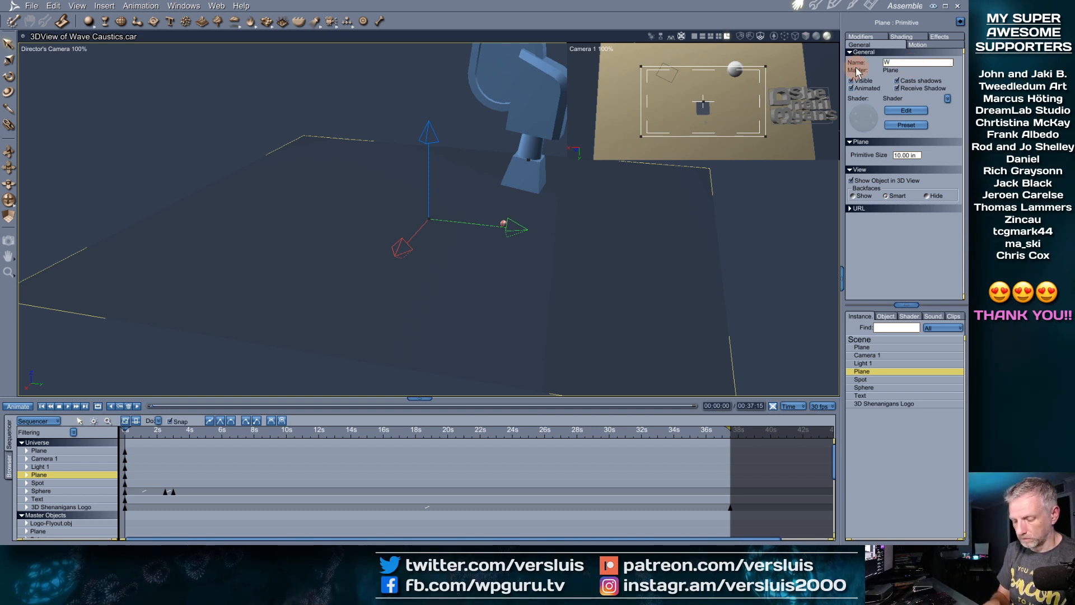
{"action": "key", "text": "Return"}
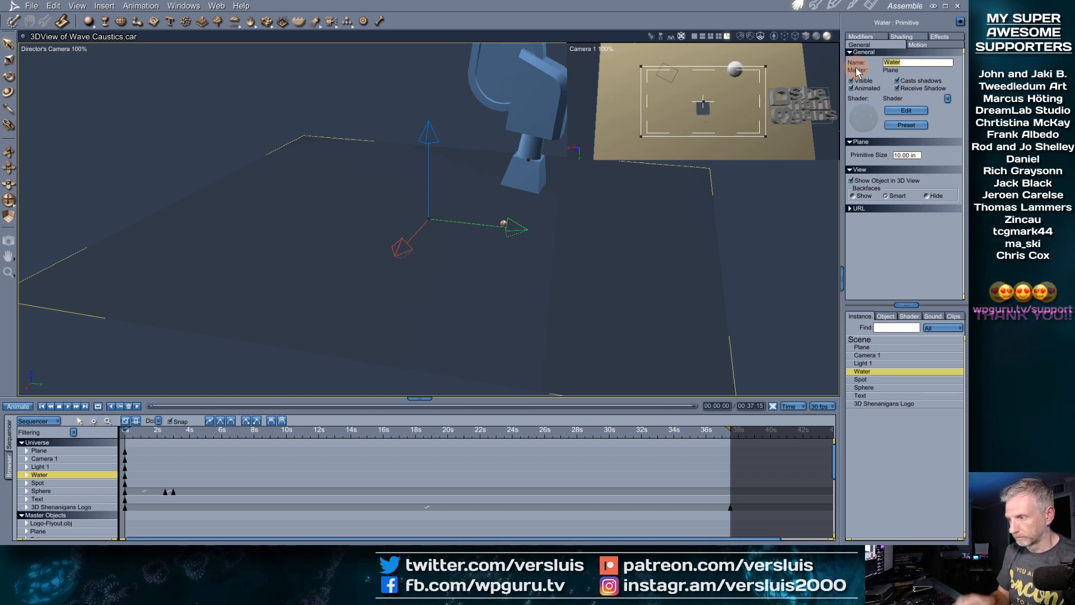
Rename the light called Spot as Light Underwater
{"action": "left_click", "coordinate": [862, 380]}
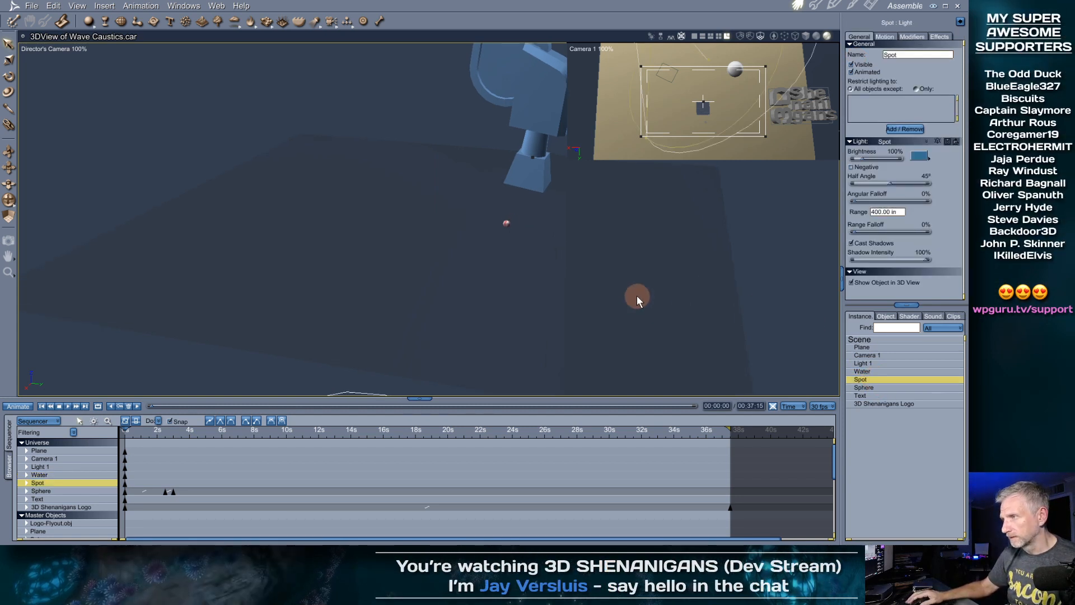
{"action": "key", "text": "0"}
{"action": "scroll", "coordinate": [640, 284], "scroll_direction": "up", "scroll_amount": 2}
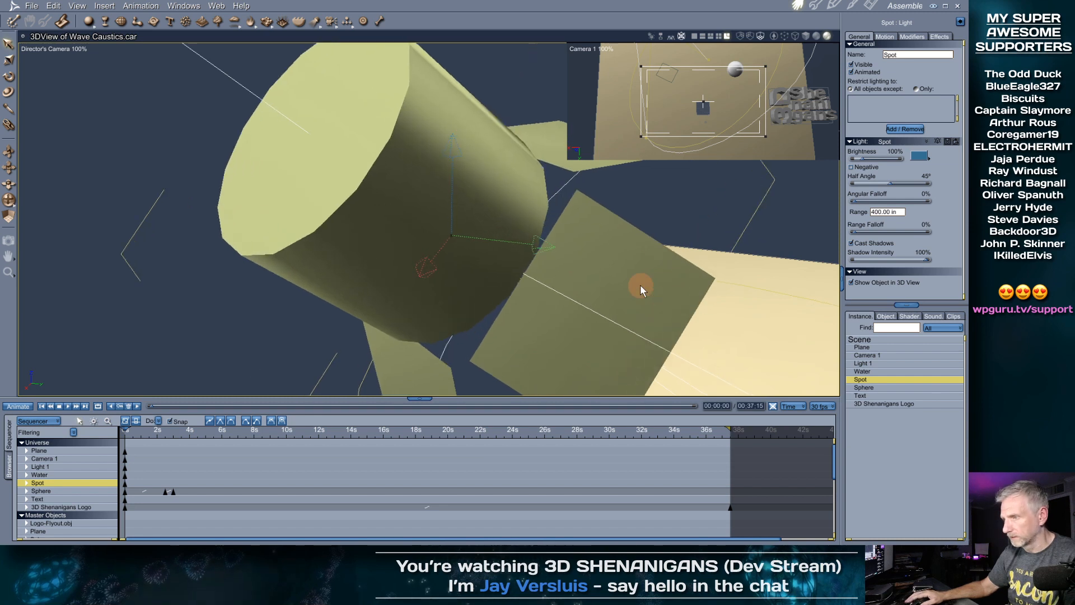
{"action": "scroll", "coordinate": [639, 297], "scroll_direction": "down", "scroll_amount": 5}
{"action": "scroll", "coordinate": [640, 303], "scroll_direction": "down", "scroll_amount": 2}
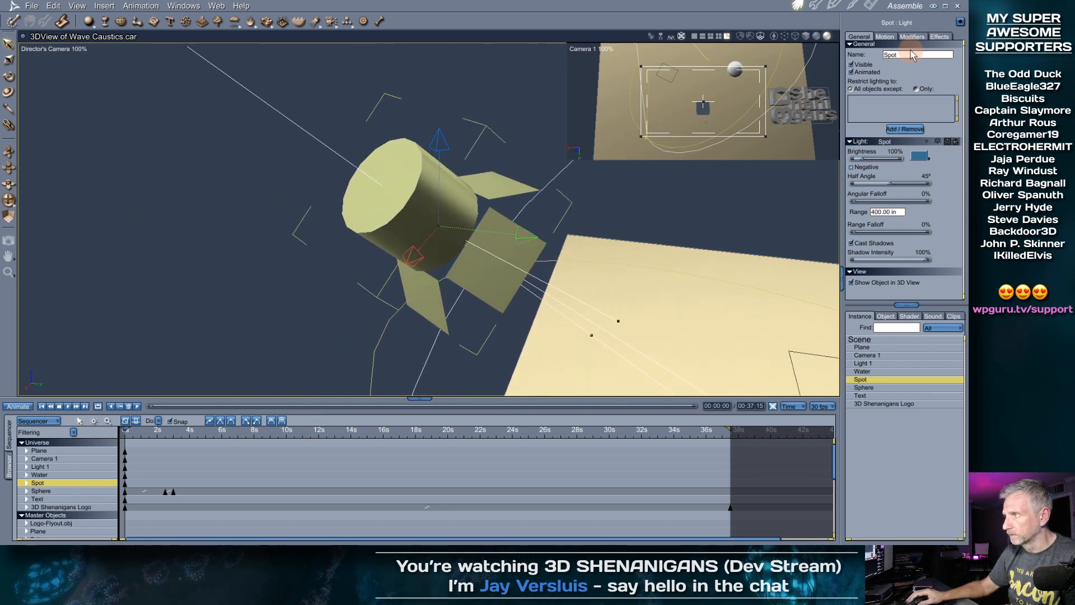
{"action": "left_click_drag", "start_coordinate": [911, 55], "coordinate": [855, 59]}
{"action": "type", "text": "Light UNderwater"}
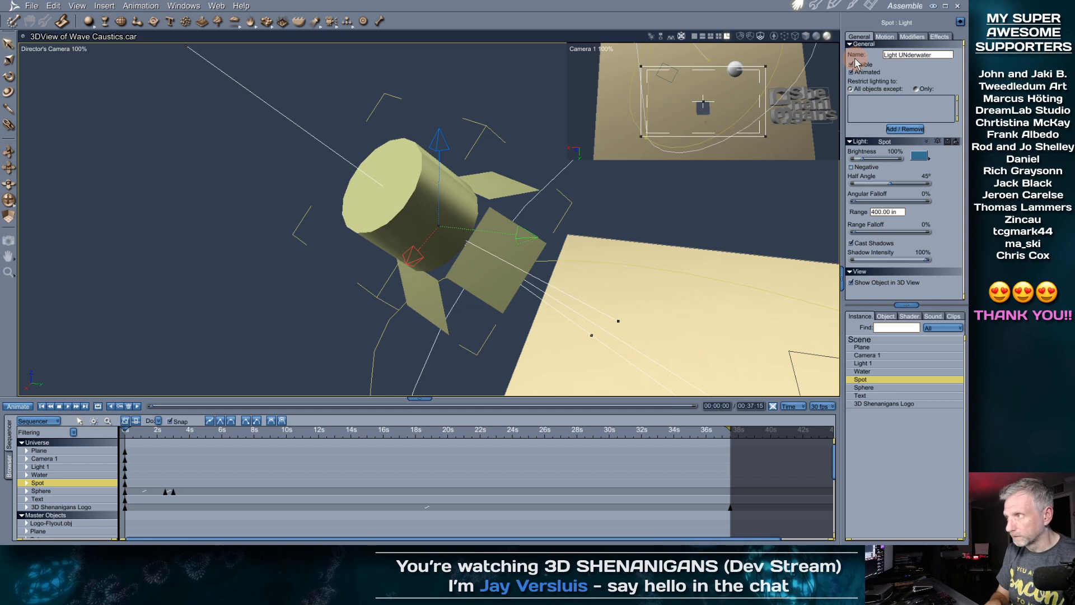
{"action": "key", "text": "Return"}
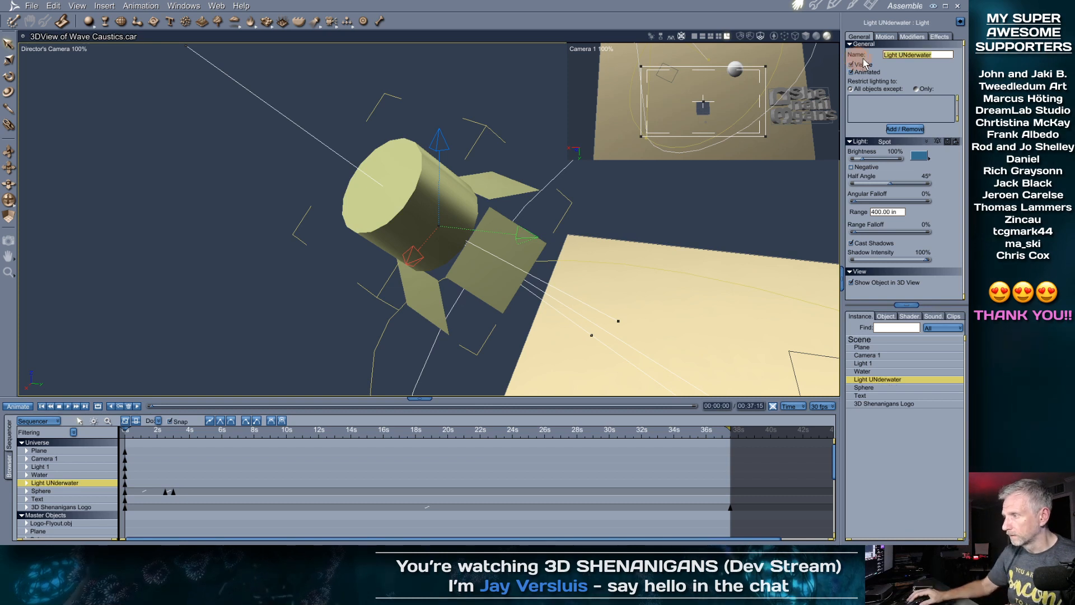
{"action": "left_click", "coordinate": [907, 56]}
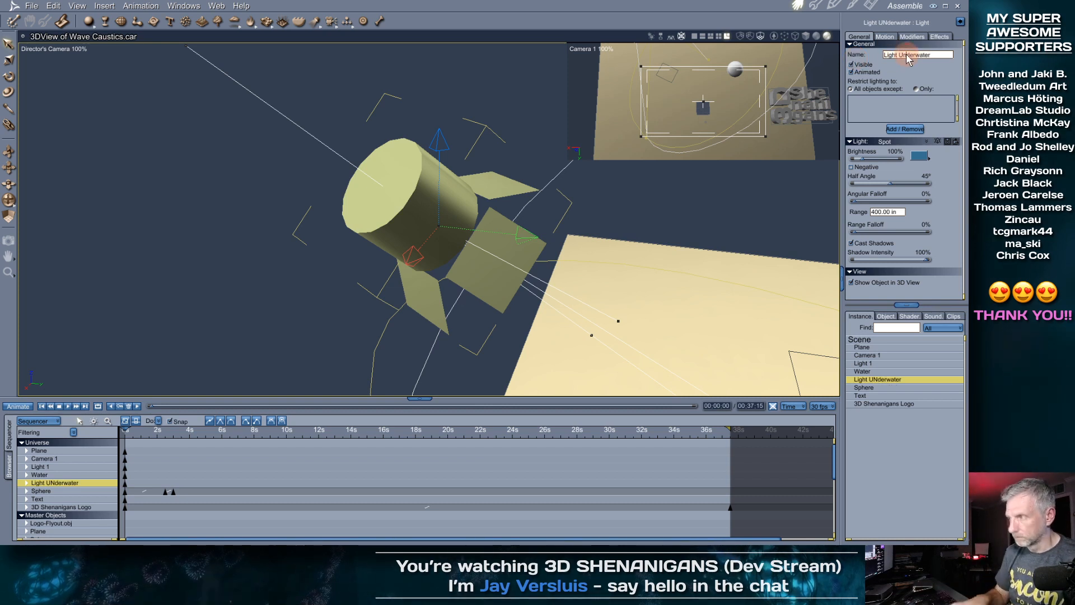
Rename the remaining sand-coloured Plane object as Background
{"action": "left_click", "coordinate": [865, 347]}
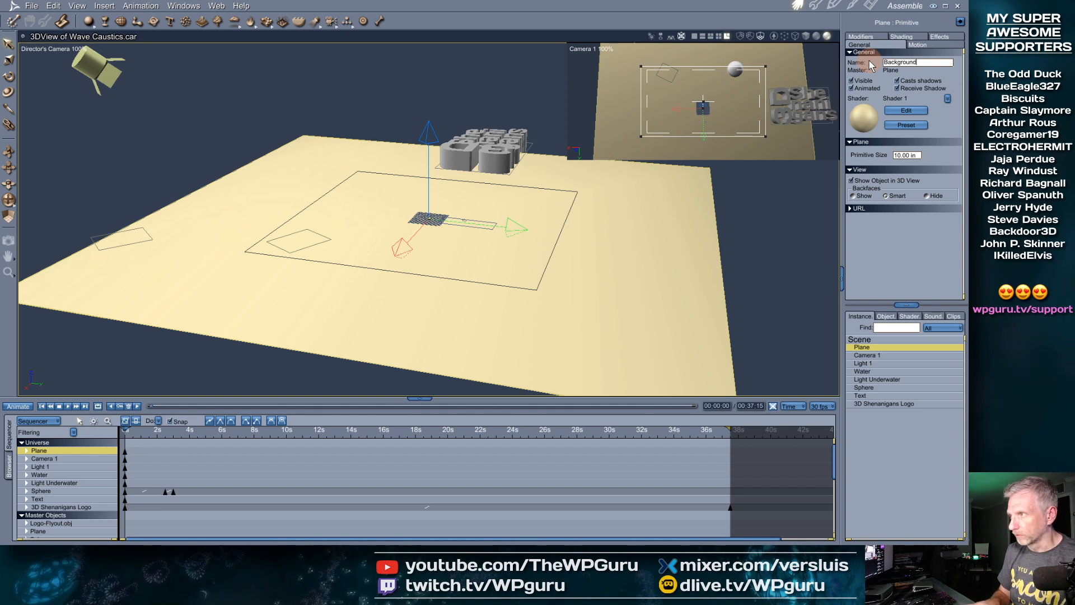
{"action": "type", "text": "nd"}
{"action": "key", "text": "Return"}
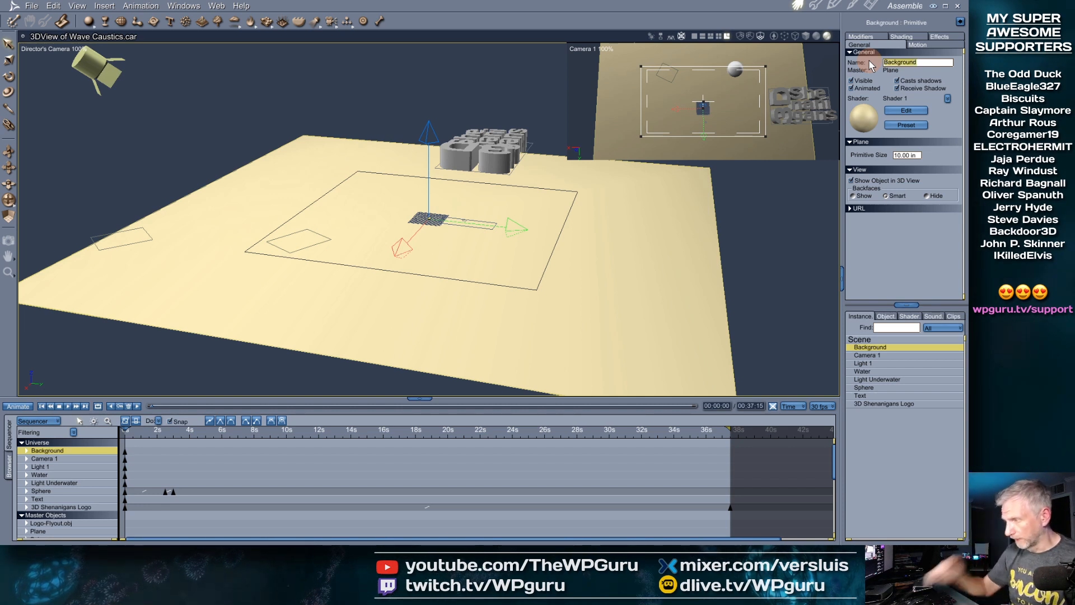
Rename Light 1, the spot light above the water, as Light Surface
{"action": "left_click", "coordinate": [876, 364]}
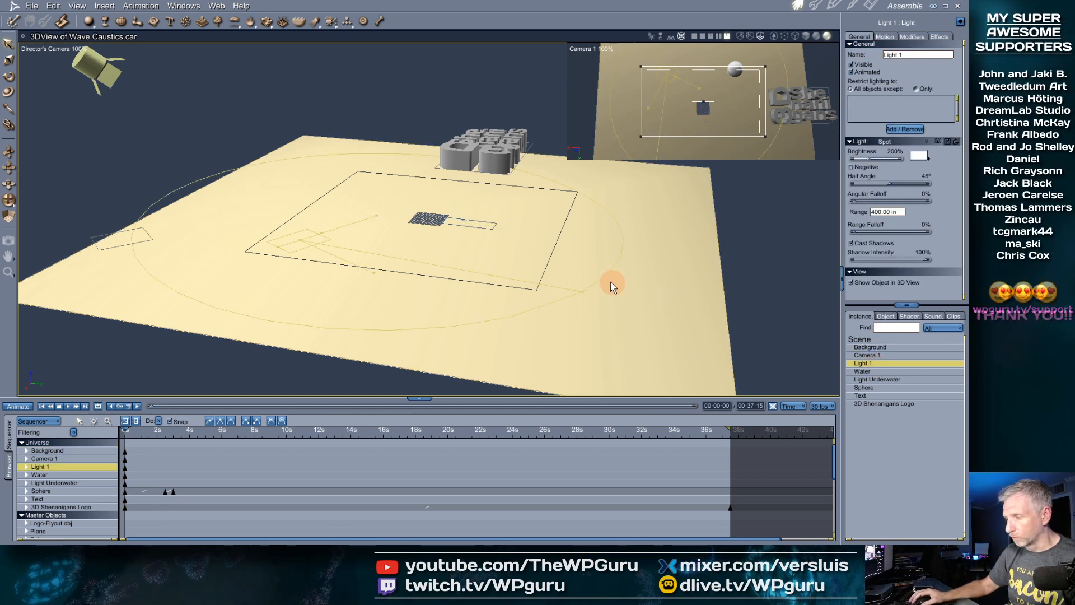
{"action": "key", "text": "0"}
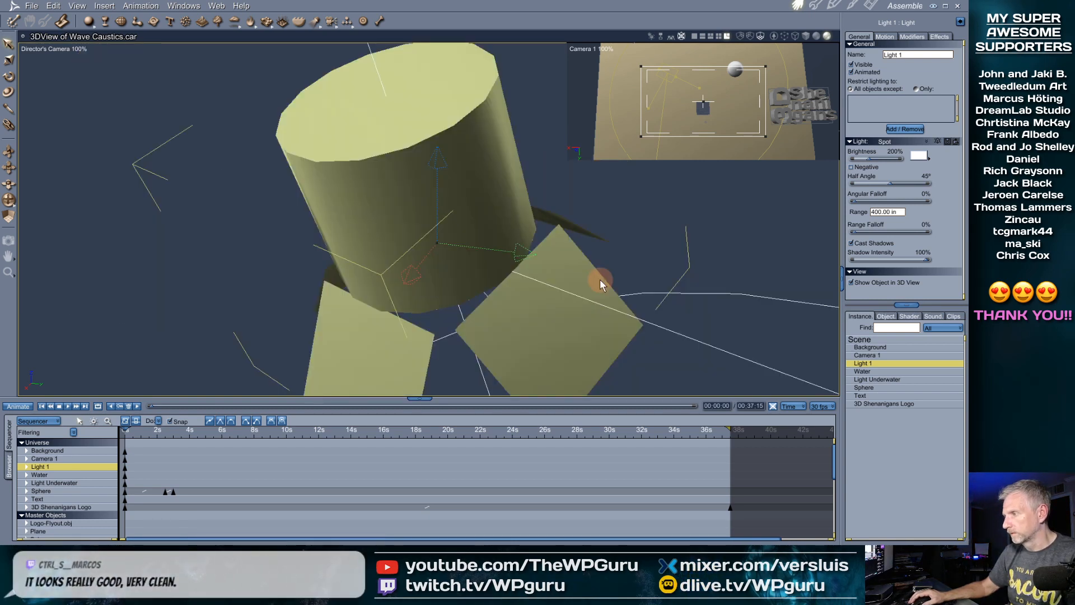
{"action": "scroll", "coordinate": [595, 283], "scroll_direction": "down", "scroll_amount": 8}
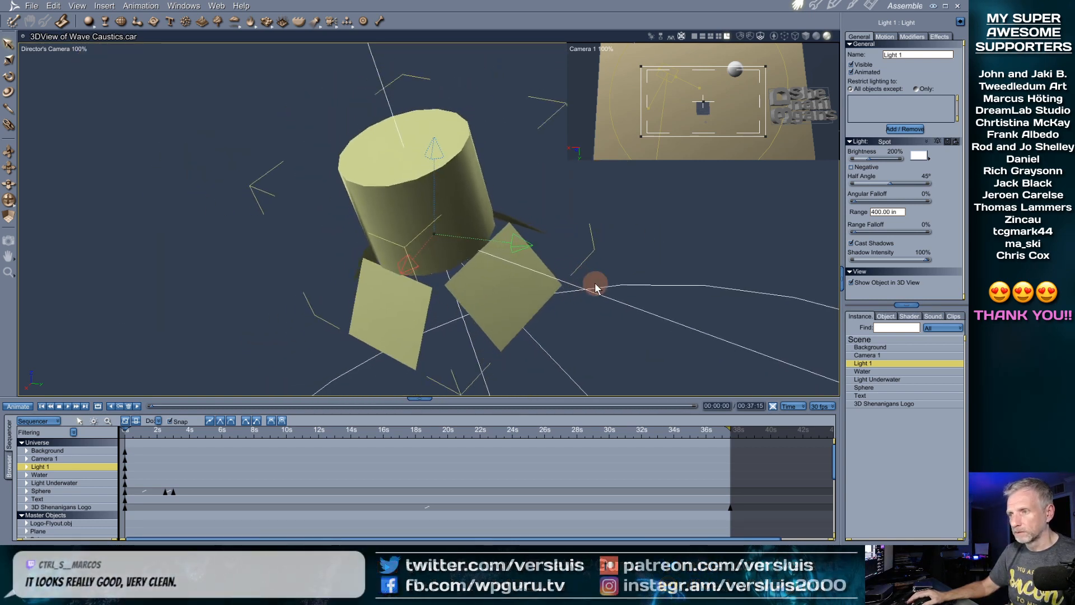
{"action": "scroll", "coordinate": [595, 285], "scroll_direction": "down", "scroll_amount": 4}
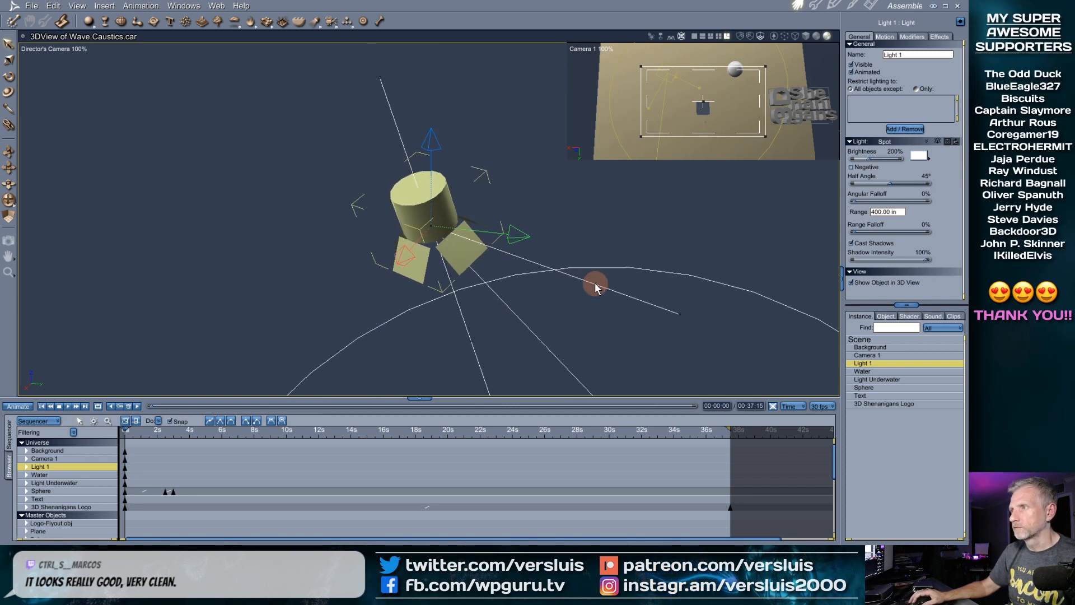
{"action": "scroll", "coordinate": [595, 287], "scroll_direction": "down", "scroll_amount": 8}
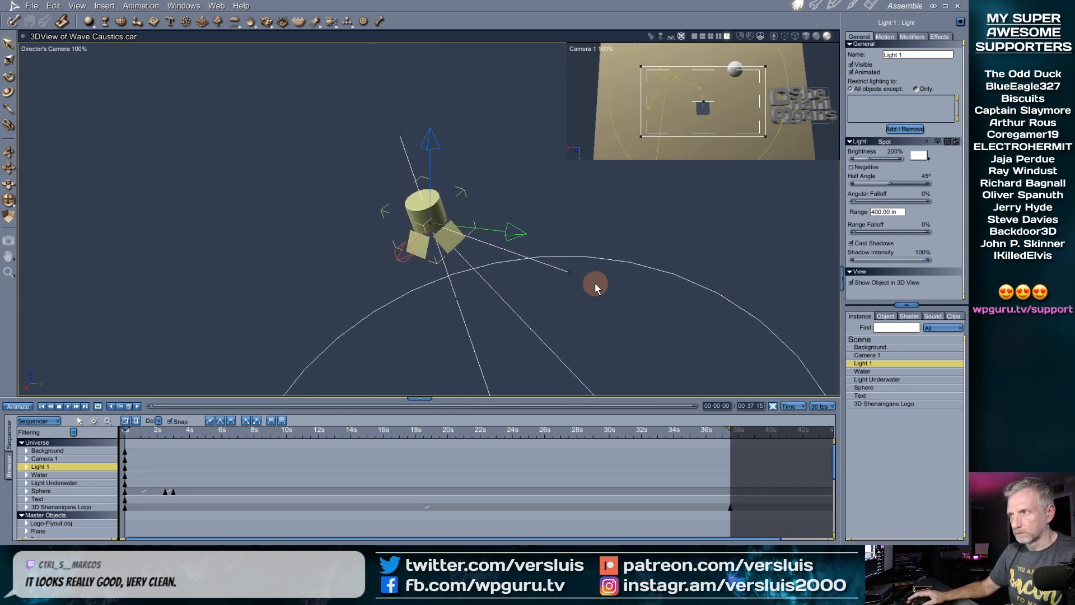
{"action": "scroll", "coordinate": [595, 284], "scroll_direction": "down", "scroll_amount": 8}
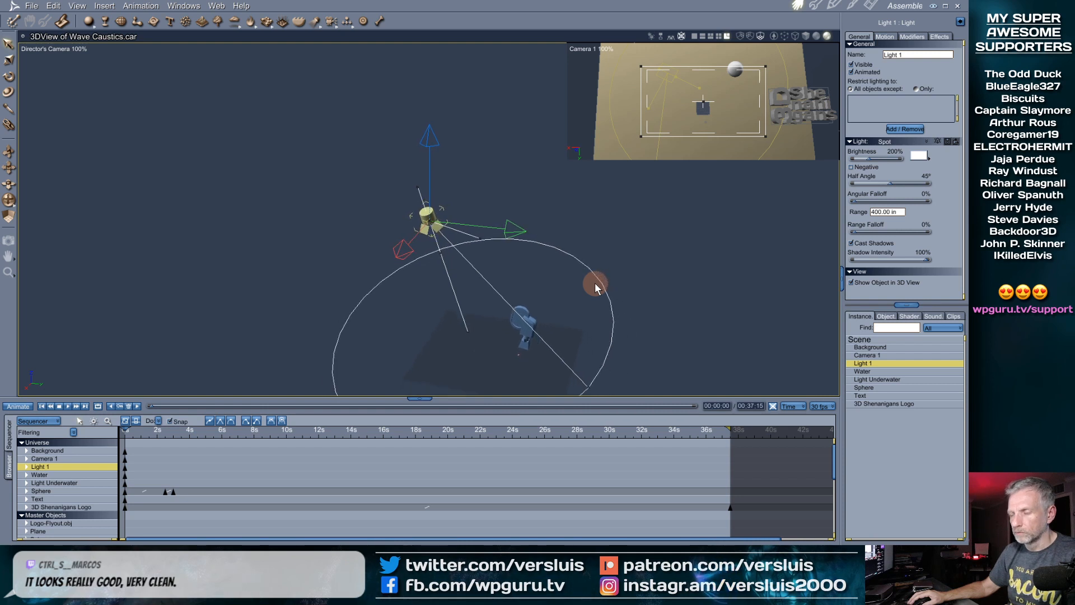
{"action": "scroll", "coordinate": [595, 283], "scroll_direction": "down", "scroll_amount": 4}
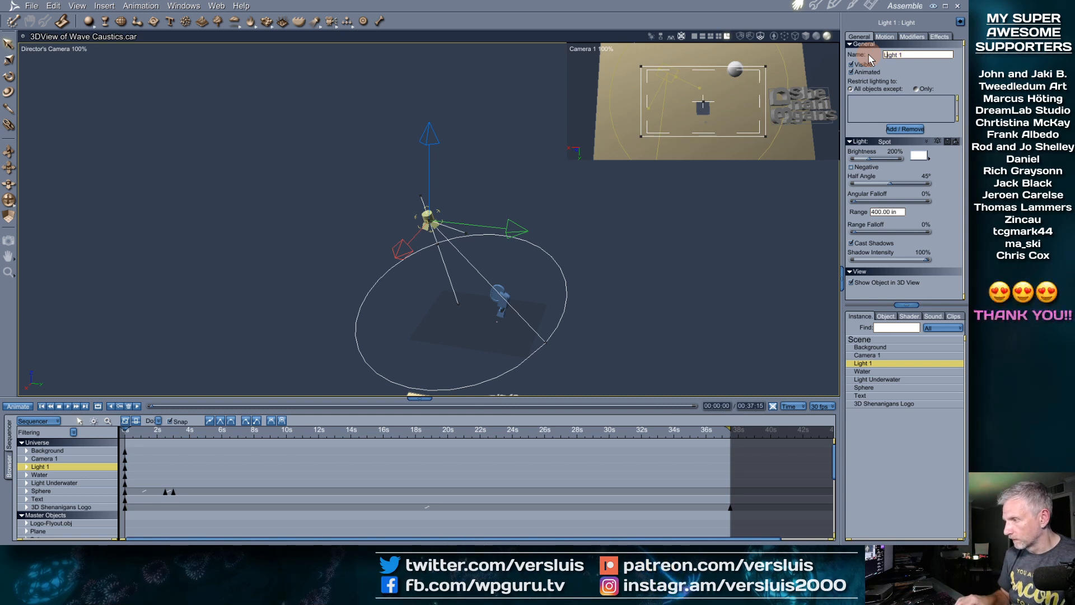
{"action": "key", "text": "Delete"}
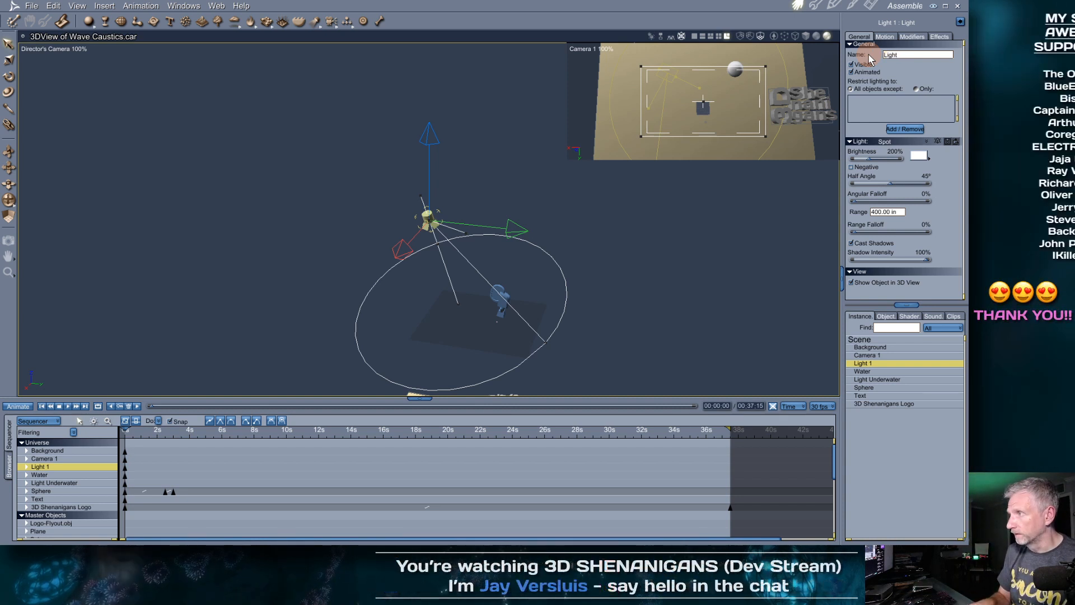
{"action": "type", "text": "Surface"}
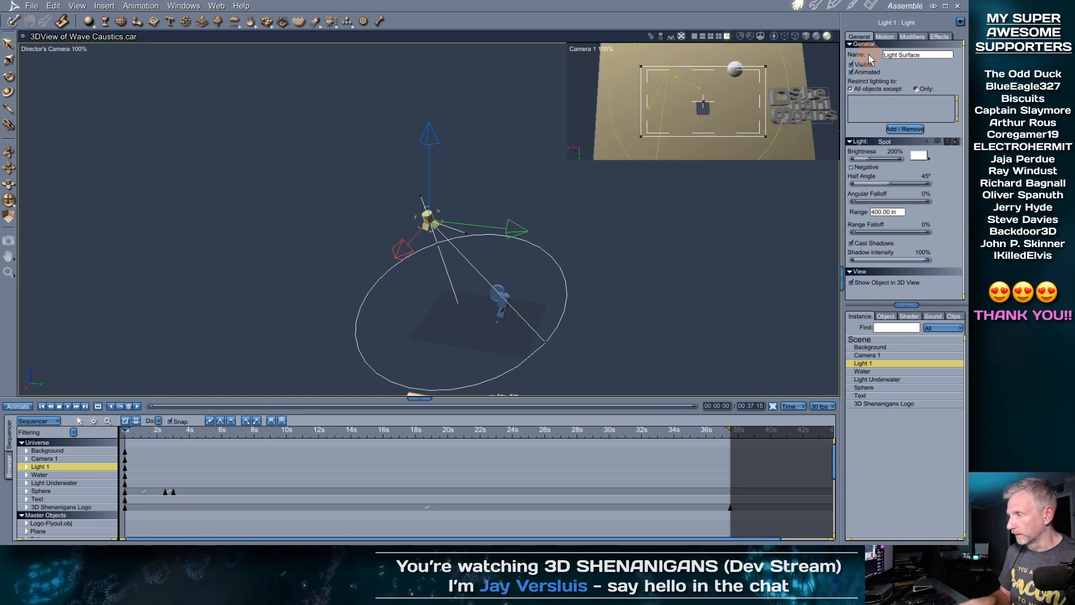
{"action": "key", "text": "Return"}
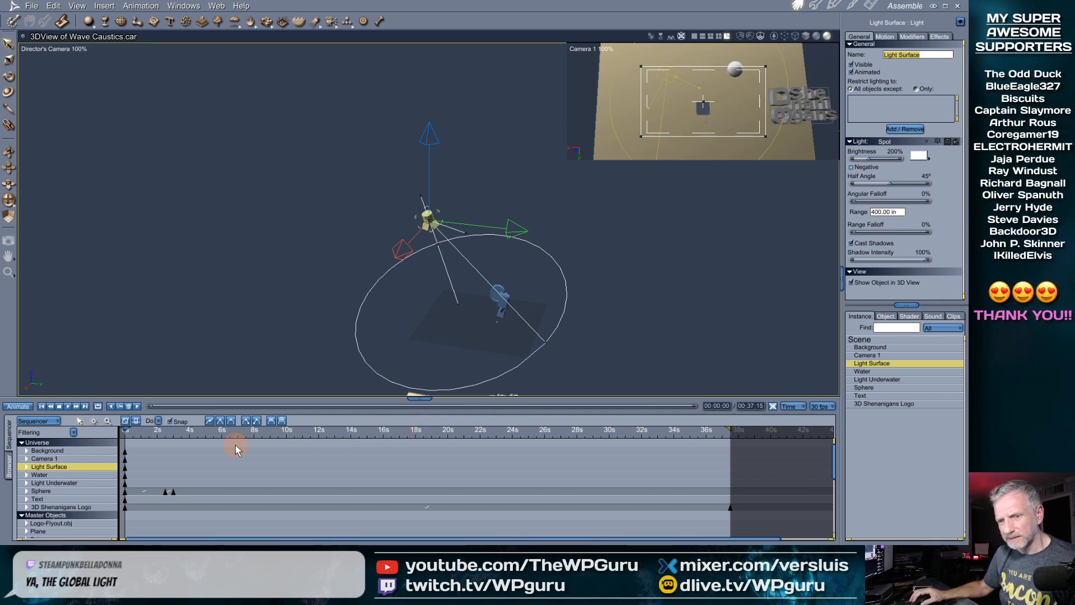
Move the animation to 00:06:18, then start saving the scene under a new name and browse to the Desktop
{"action": "left_click_drag", "start_coordinate": [139, 441], "coordinate": [231, 433]}
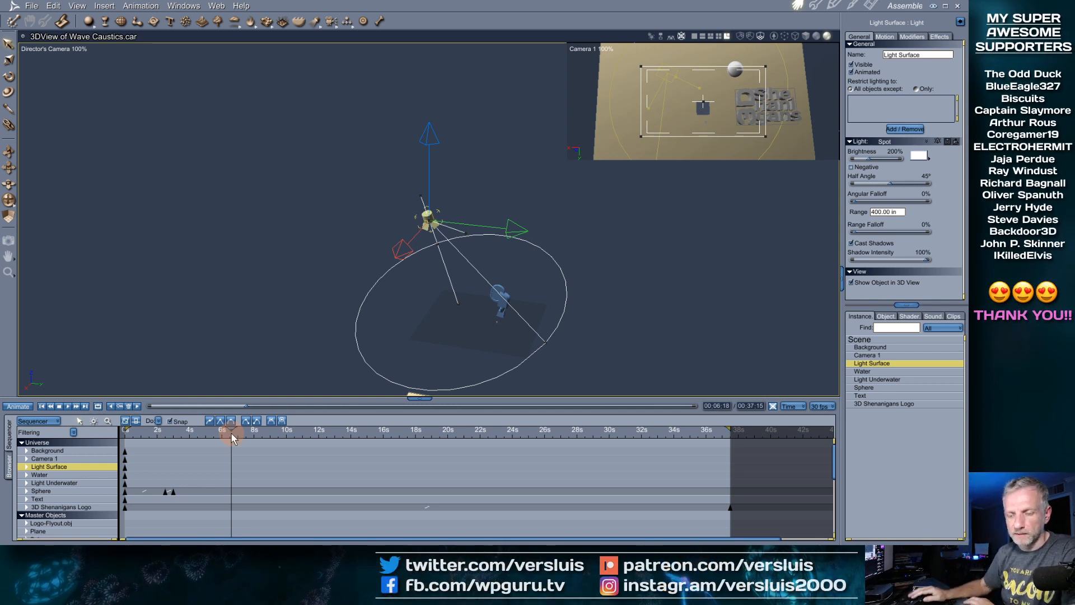
{"action": "left_click", "coordinate": [32, 6]}
{"action": "left_click", "coordinate": [66, 60]}
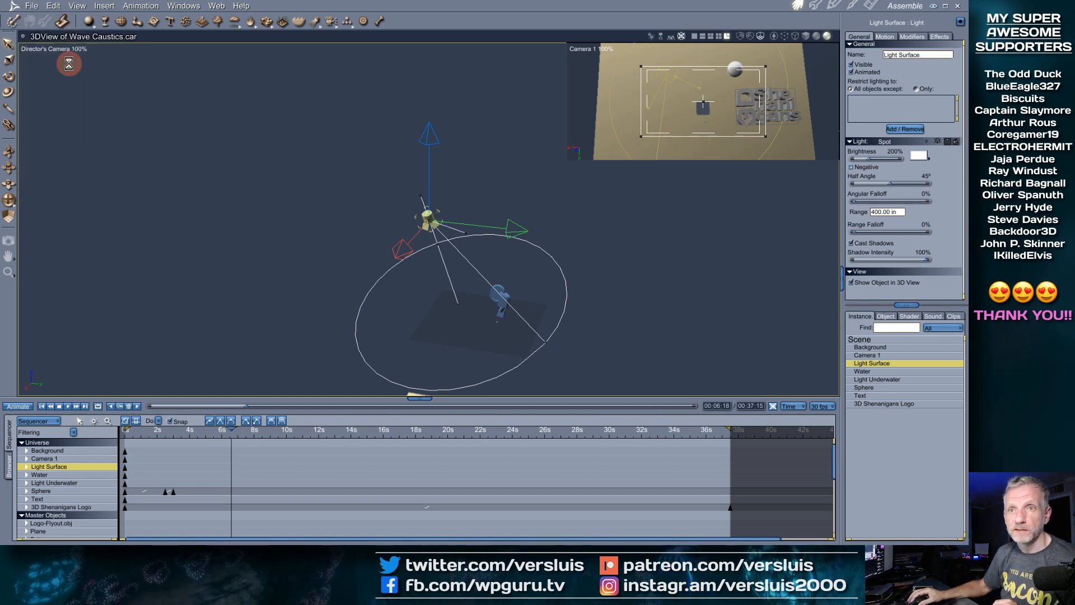
{"action": "left_click", "coordinate": [236, 88]}
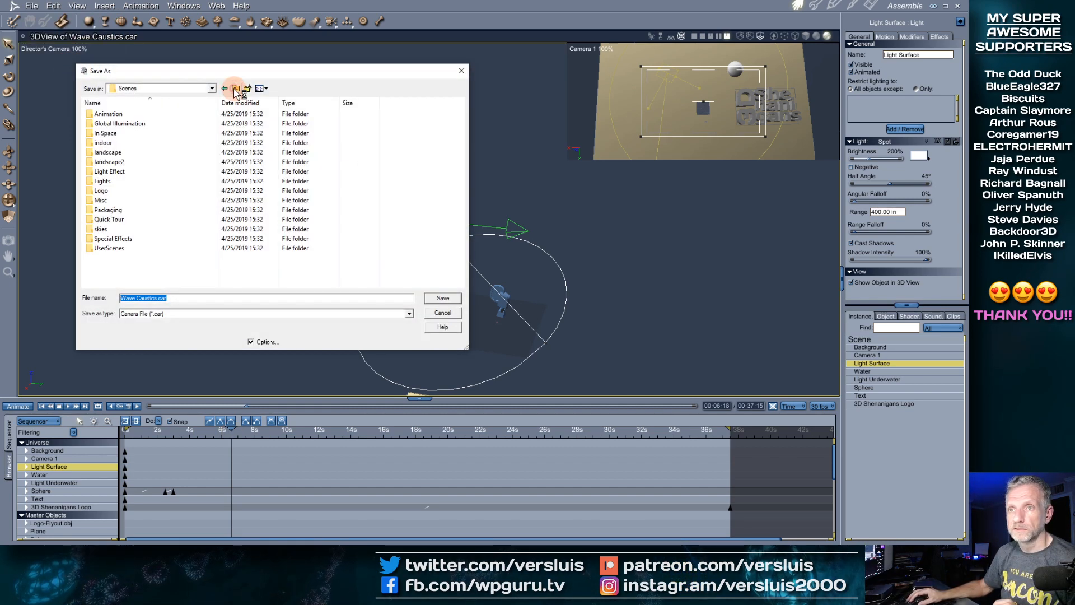
{"action": "left_click", "coordinate": [235, 88]}
{"action": "left_click", "coordinate": [236, 88]}
{"action": "left_click", "coordinate": [235, 88]}
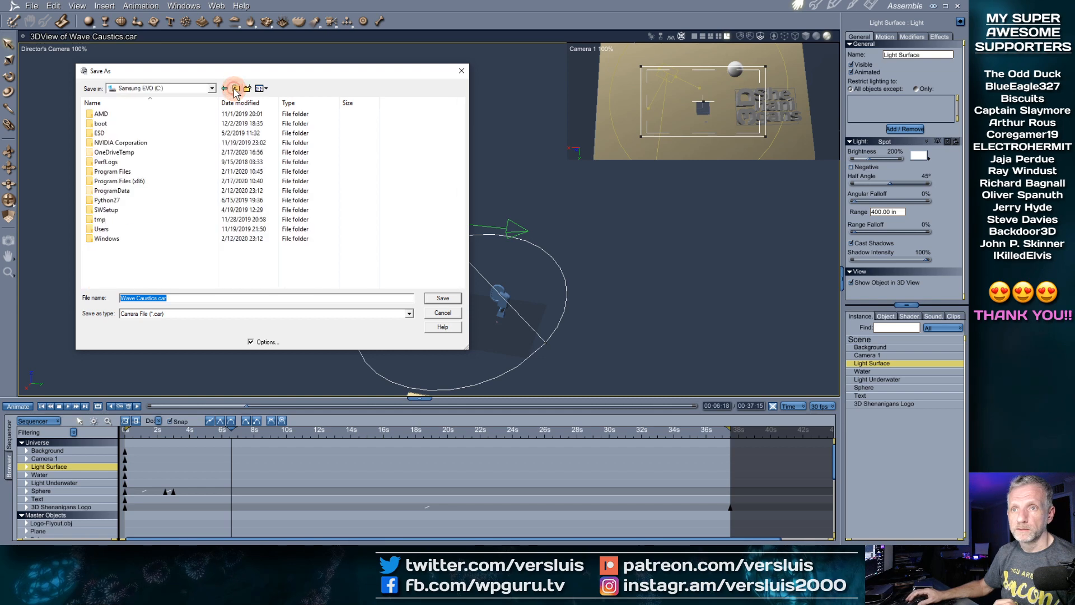
{"action": "left_click", "coordinate": [235, 88]}
{"action": "left_click", "coordinate": [162, 122]}
{"action": "double_click", "coordinate": [241, 122]}
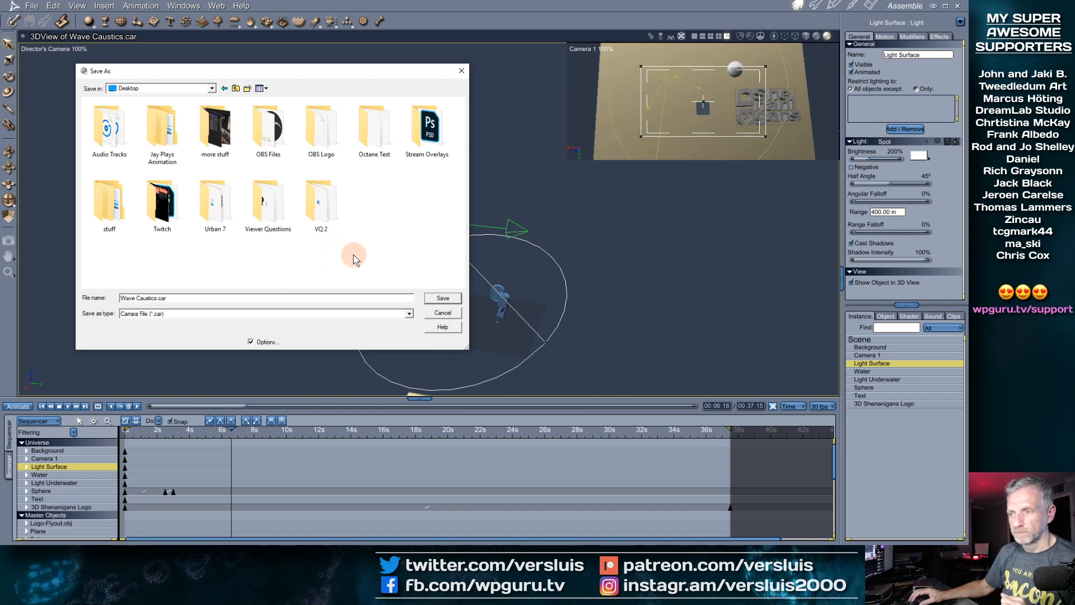
Create a folder named Carrara Animation on the Desktop and open it as the save location
{"action": "right_click", "coordinate": [264, 253]}
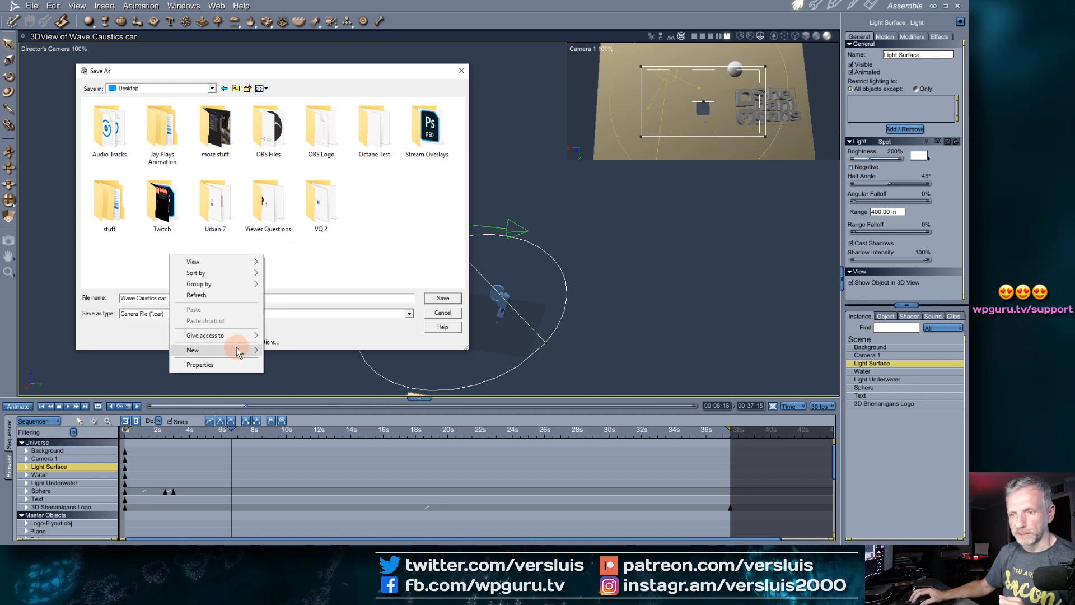
{"action": "left_click", "coordinate": [280, 350]}
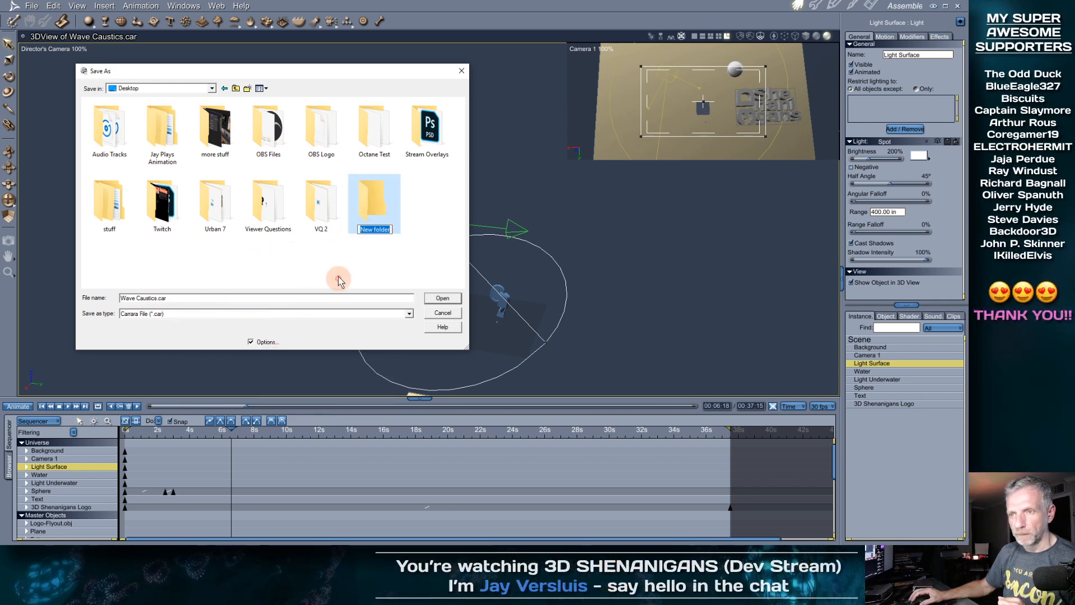
{"action": "type", "text": "Carrara"}
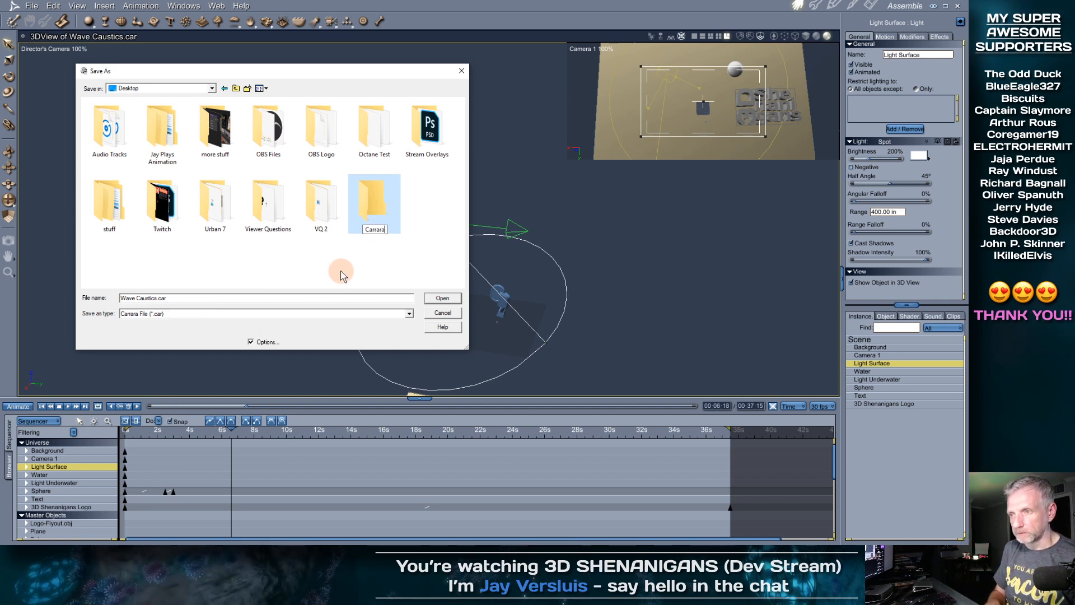
{"action": "type", "text": " Animation"}
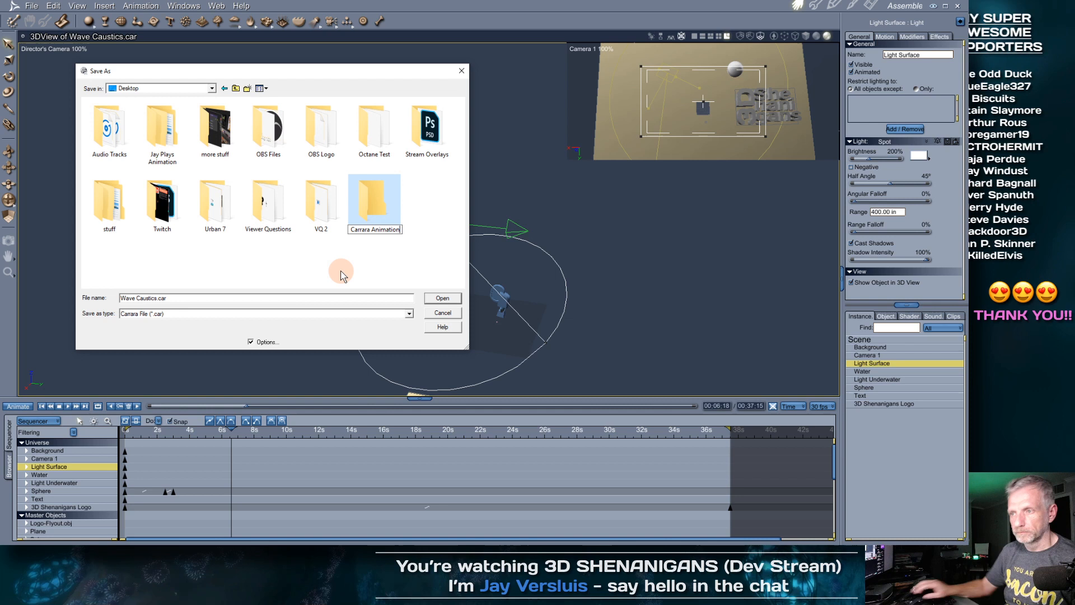
{"action": "key", "text": "Return"}
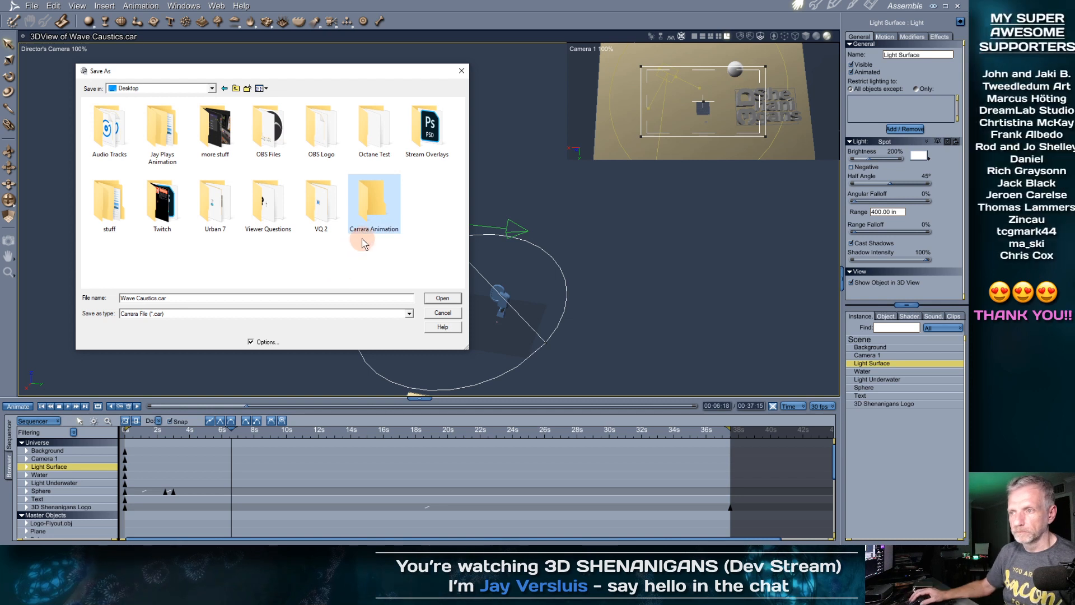
{"action": "double_click", "coordinate": [366, 232]}
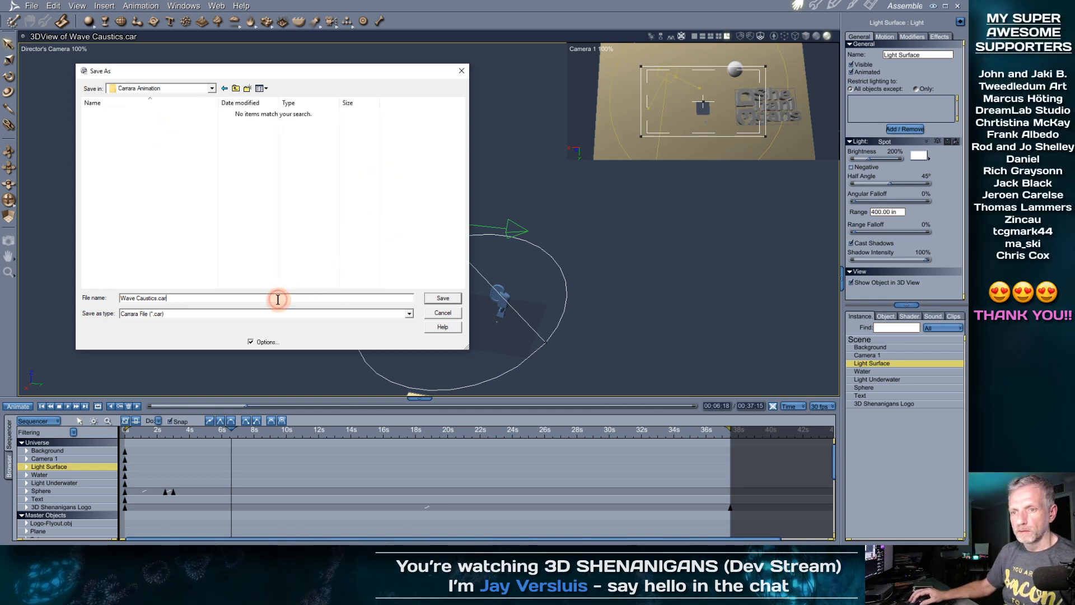
Name the scene file 3DS Underwater 1 and proceed to the export options
{"action": "left_click_drag", "start_coordinate": [278, 300], "coordinate": [98, 301]}
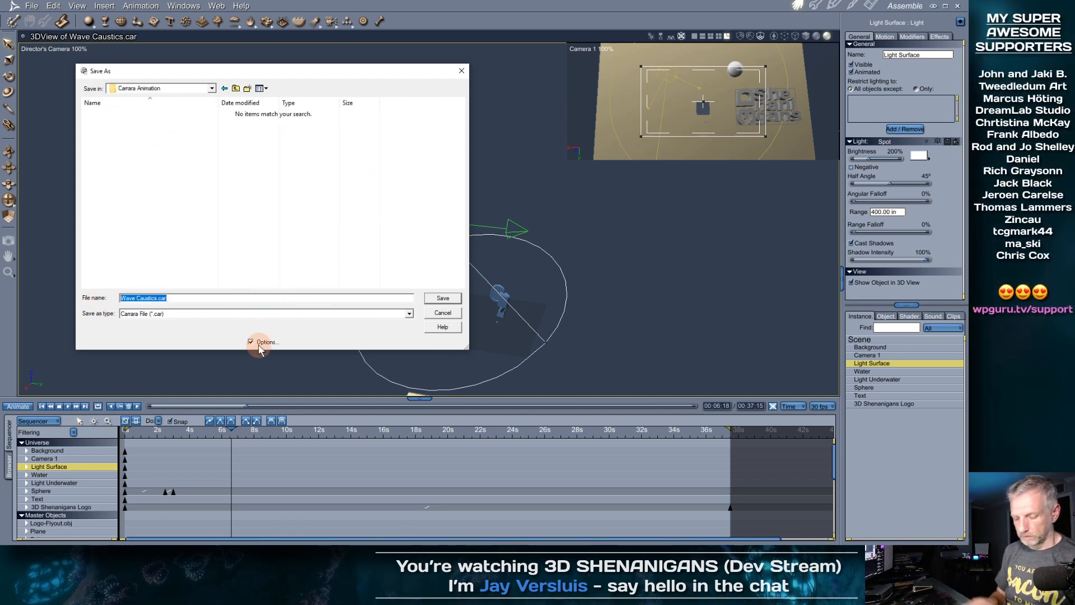
{"action": "type", "text": "3DS "}
{"action": "type", "text": "Underwat"}
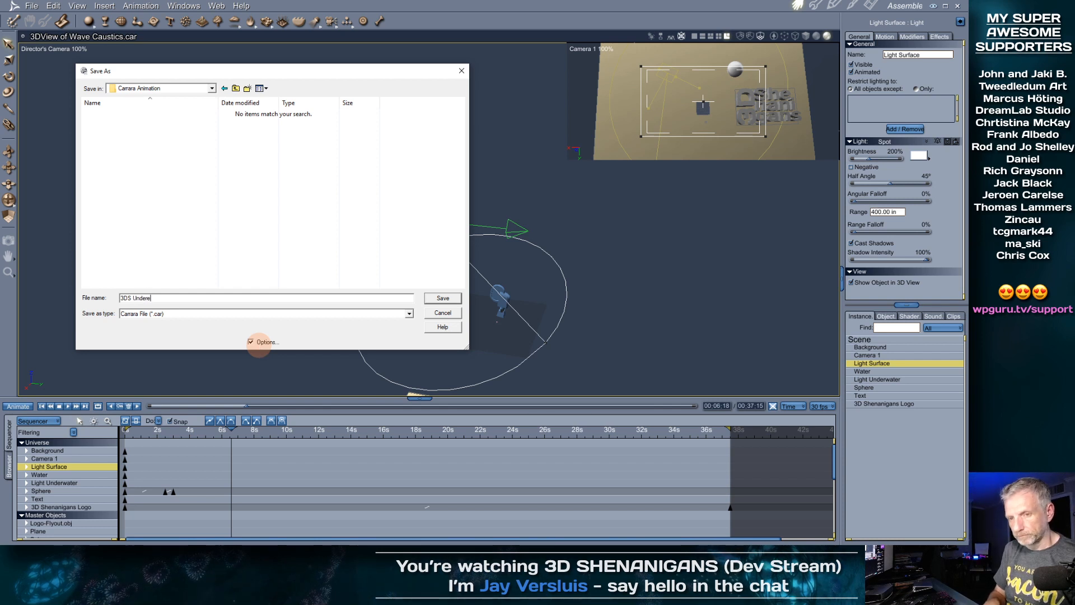
{"action": "type", "text": "er 1"}
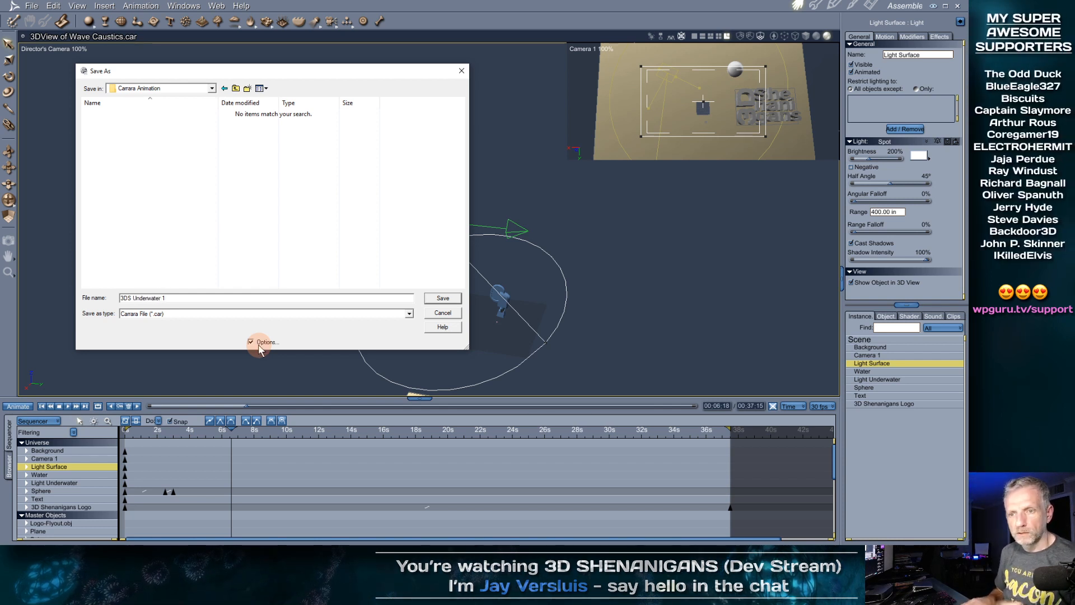
{"action": "key", "text": "Return"}
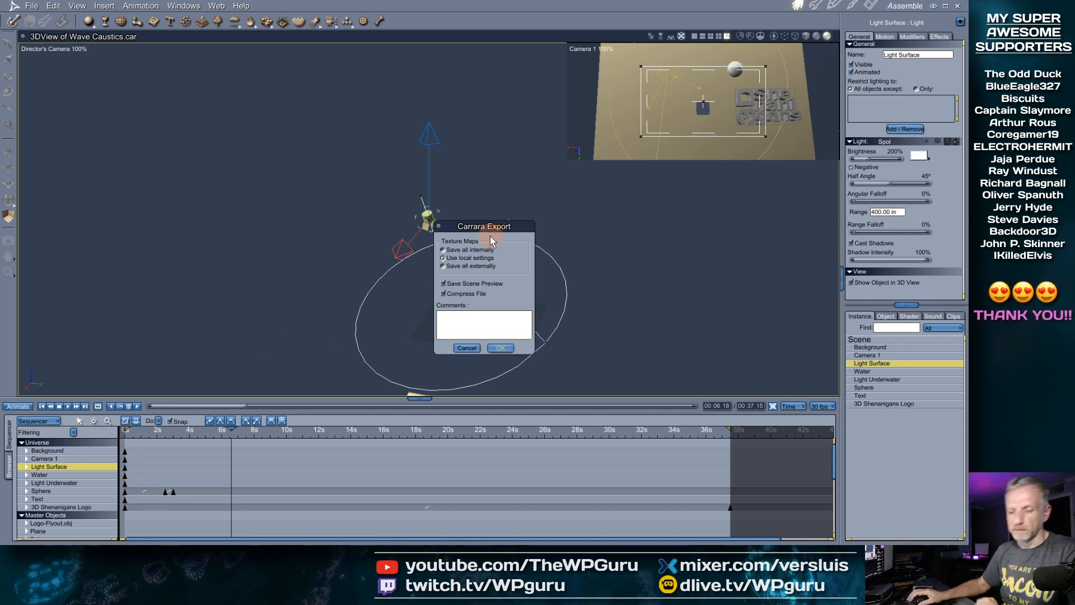
Try the internal, local and external texture map options, ending on Use local settings
{"action": "left_click_drag", "start_coordinate": [491, 241], "coordinate": [121, 73]}
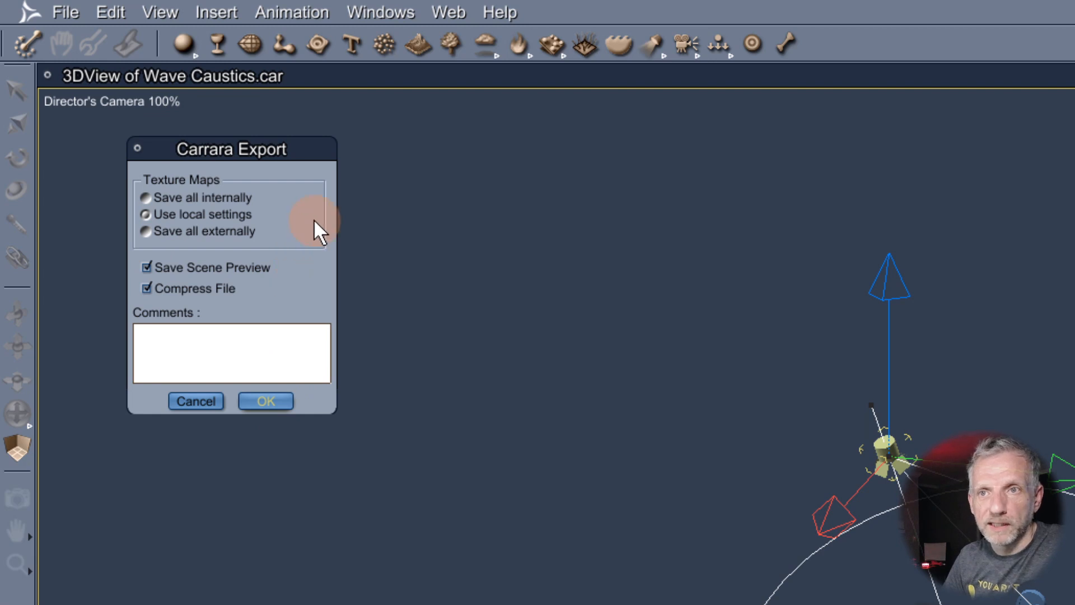
{"action": "left_click", "coordinate": [234, 199]}
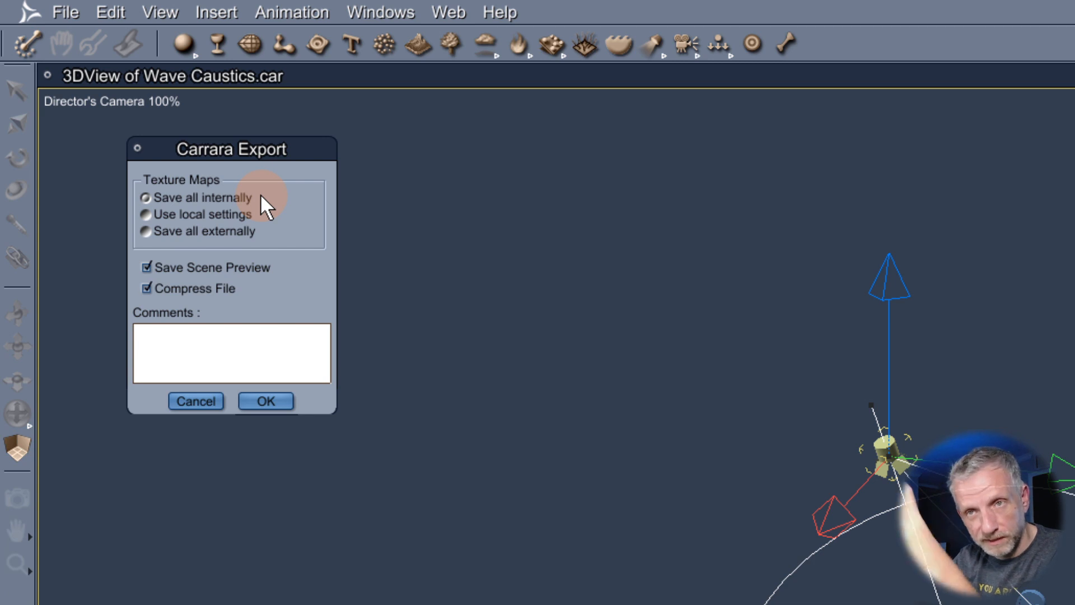
{"action": "left_click", "coordinate": [183, 214]}
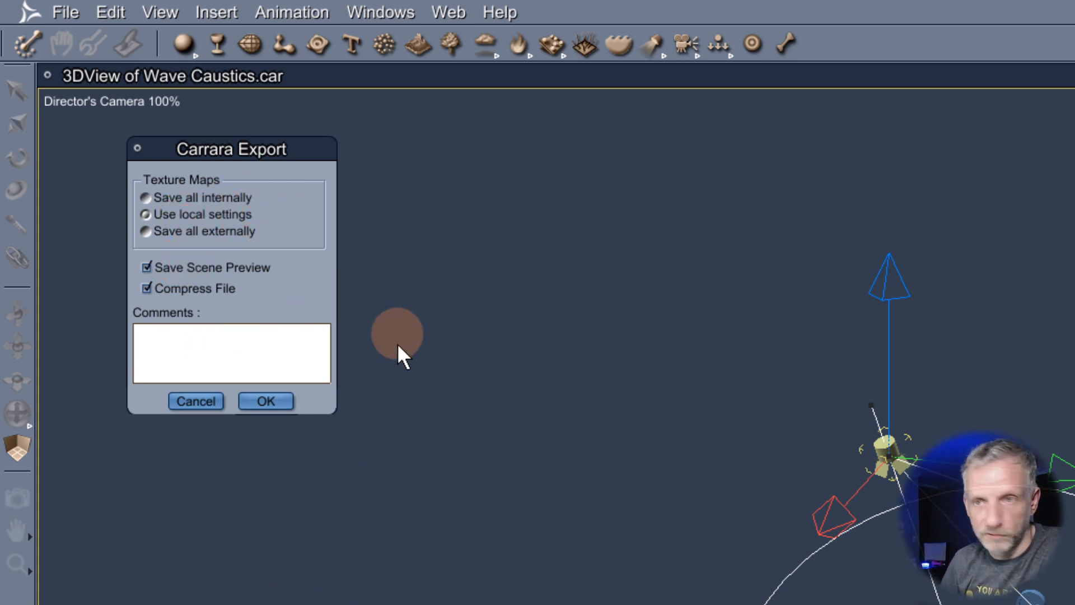
{"action": "left_click", "coordinate": [183, 234]}
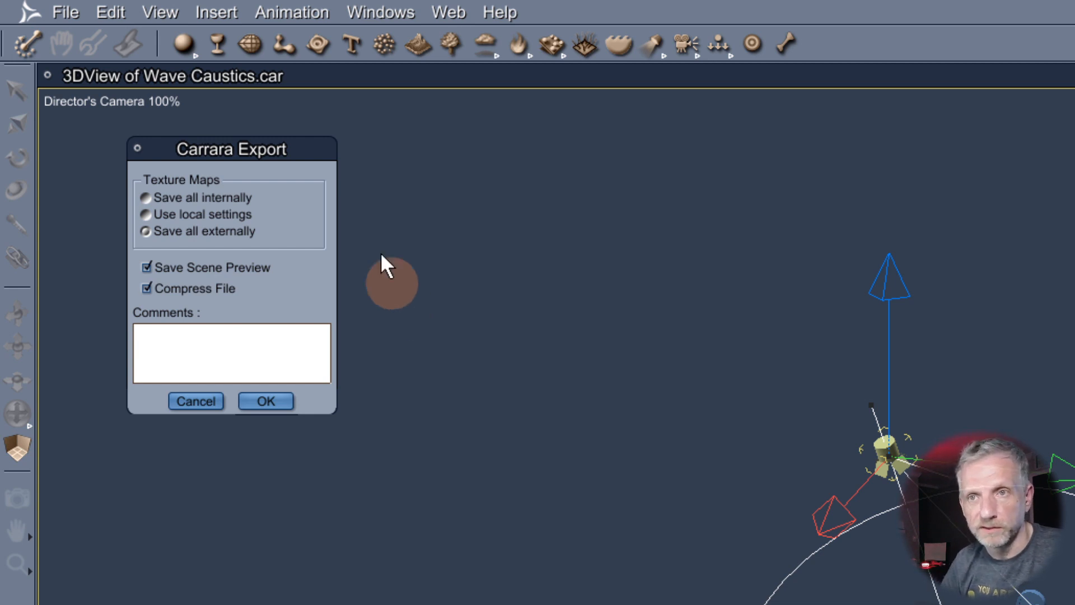
{"action": "left_click", "coordinate": [202, 214]}
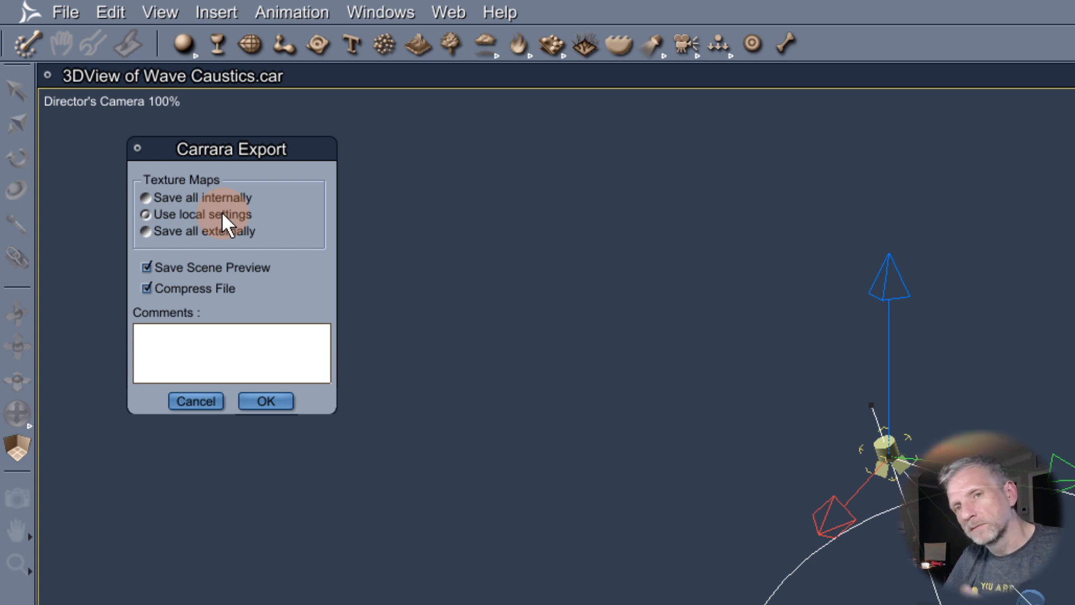
Set the texture maps to Save all internally and complete the save
{"action": "left_click", "coordinate": [186, 195]}
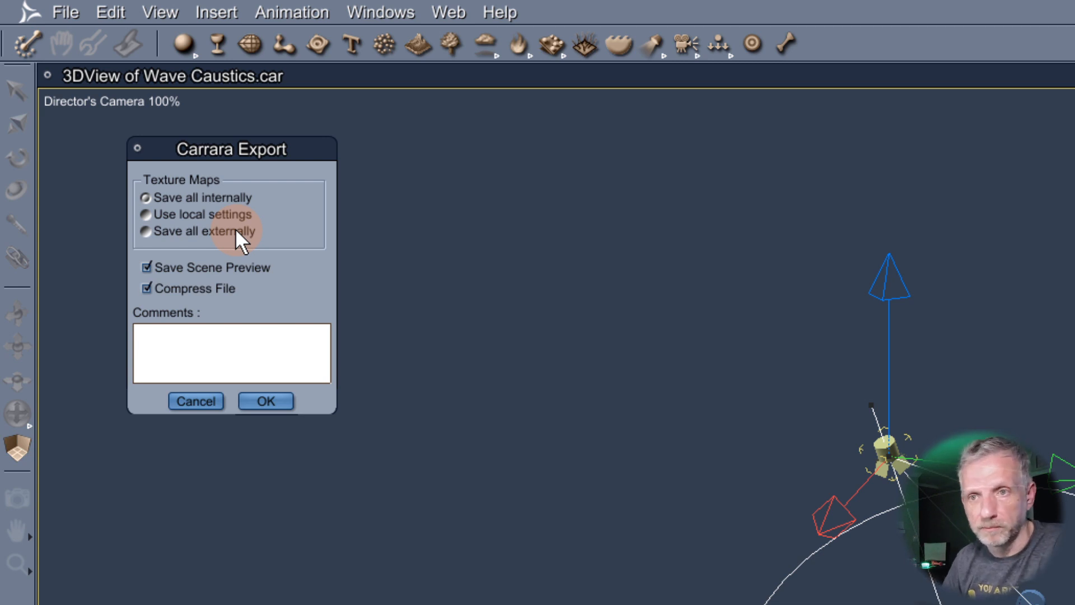
{"action": "left_click", "coordinate": [279, 401]}
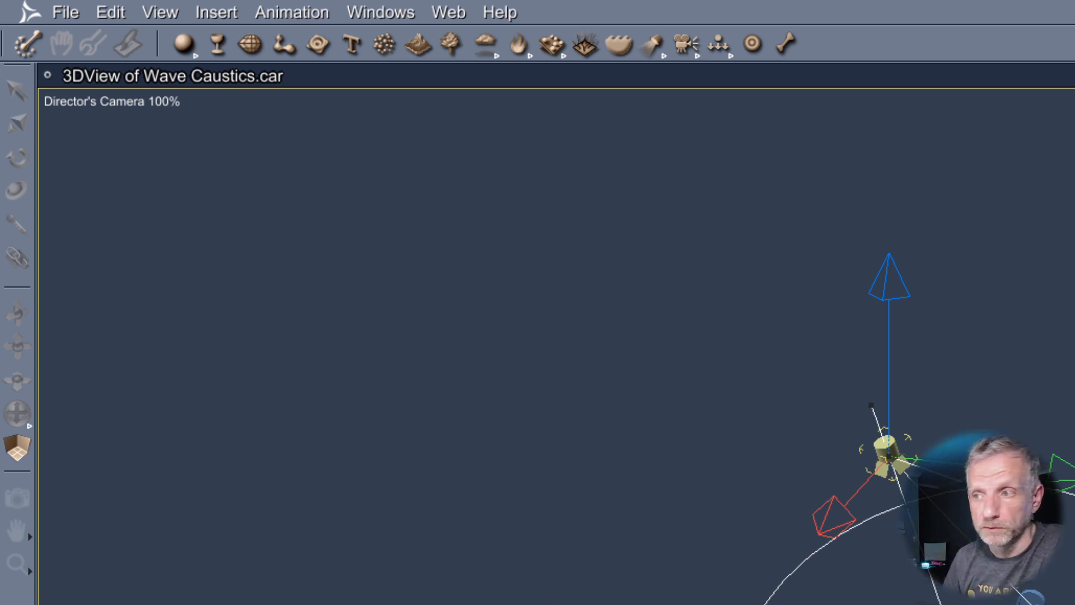
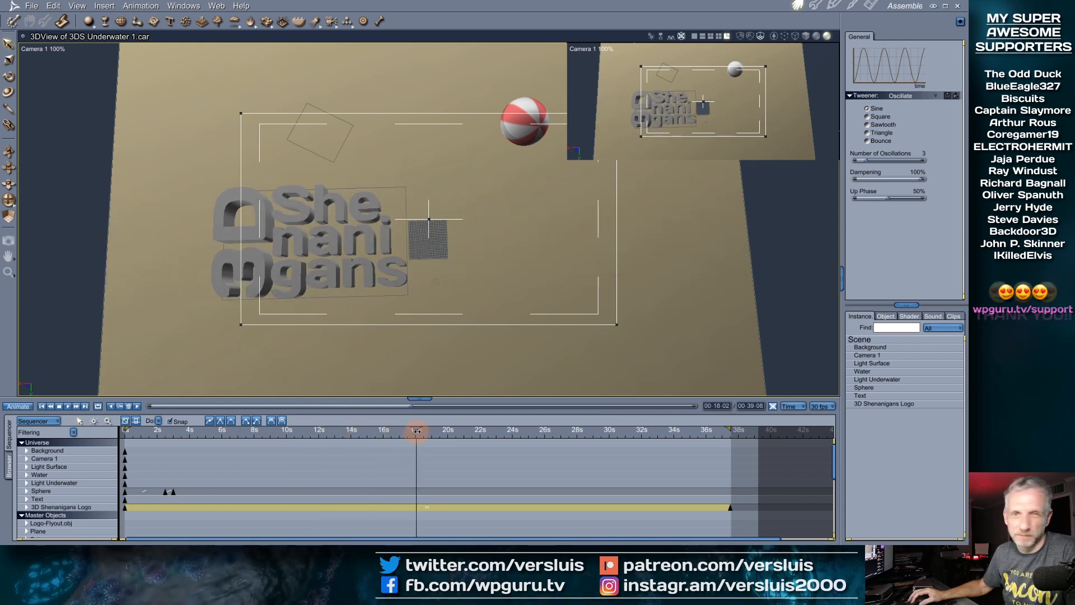
Try the Linear tweener on the 3D Shenanigans Logo's motion and preview the animation up to 25 seconds
{"action": "left_click", "coordinate": [924, 97]}
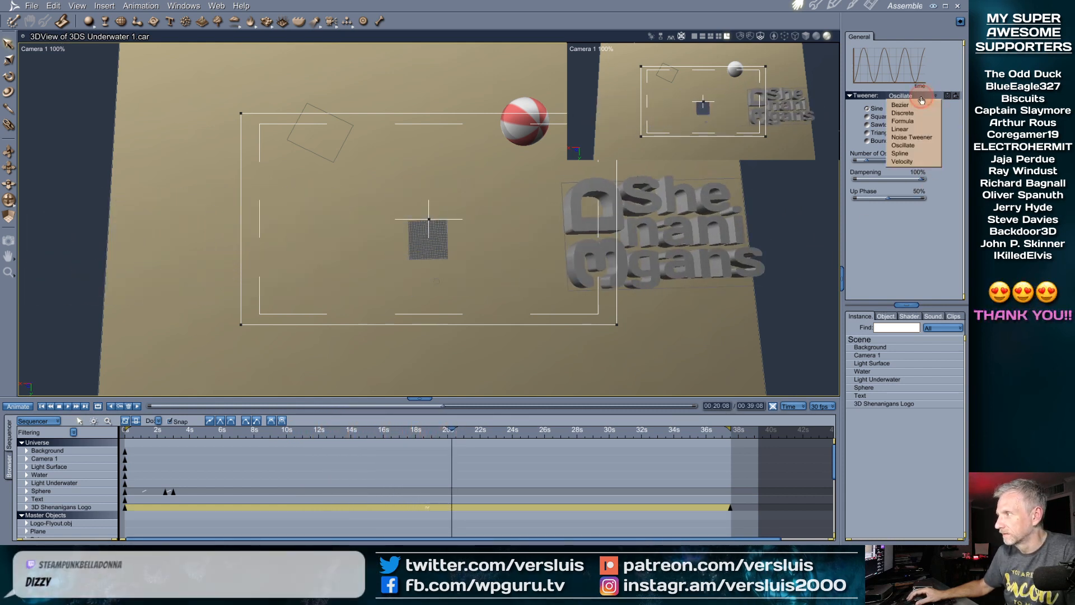
{"action": "left_click", "coordinate": [923, 129]}
{"action": "left_click_drag", "start_coordinate": [451, 430], "coordinate": [528, 462]}
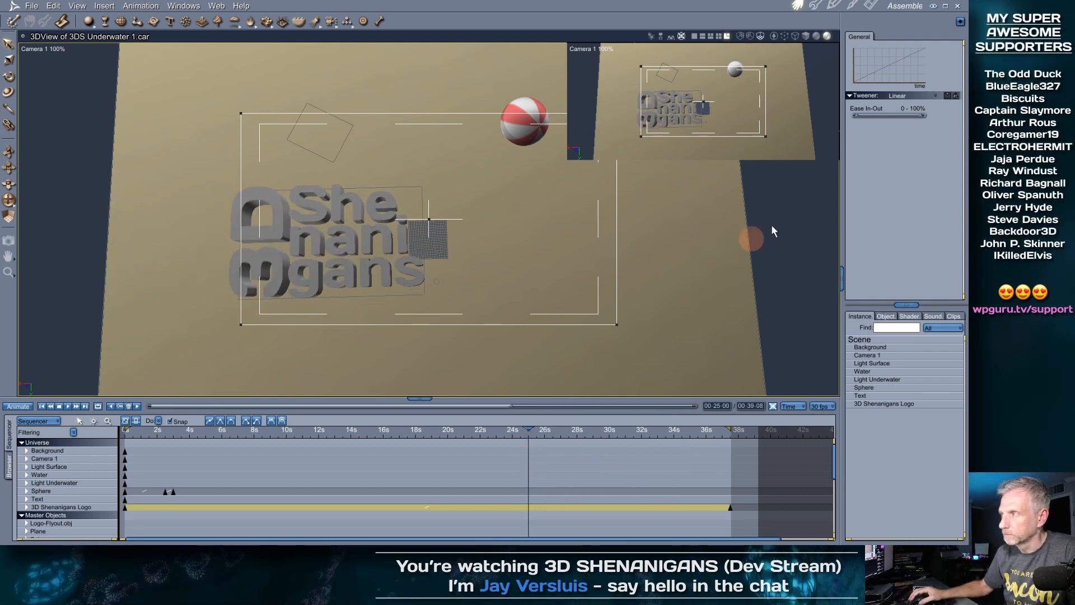
Try the Spline and Velocity tweeners on the logo's motion
{"action": "left_click", "coordinate": [925, 96]}
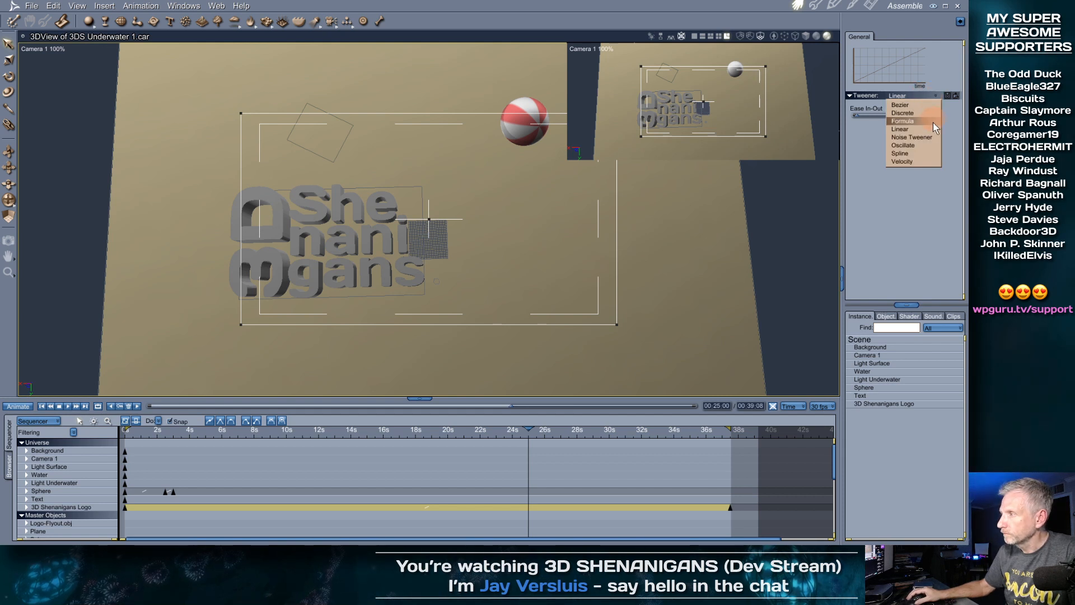
{"action": "left_click", "coordinate": [929, 151]}
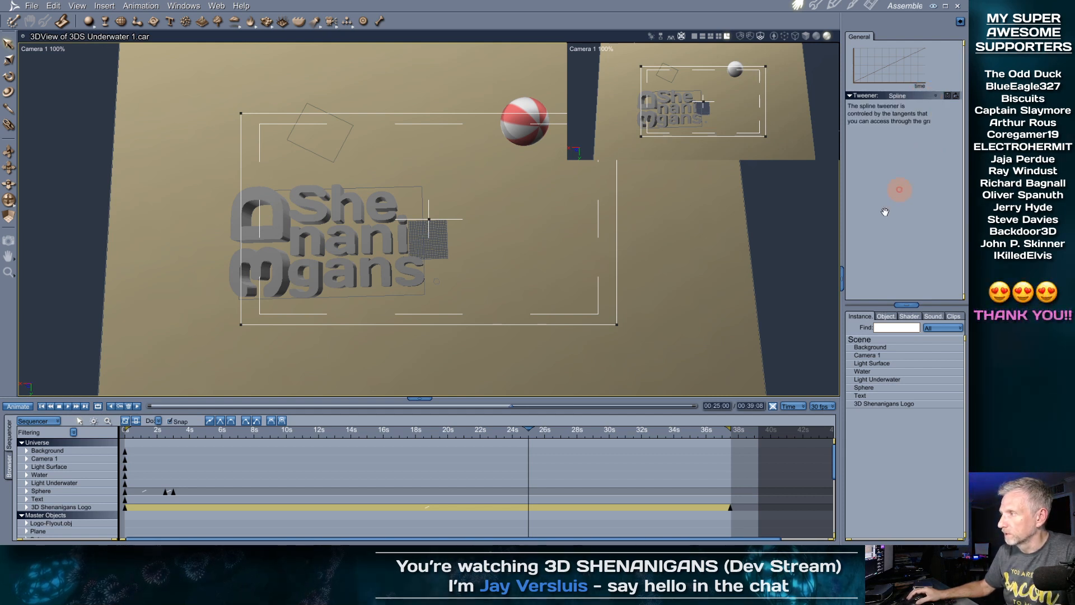
{"action": "left_click", "coordinate": [923, 99]}
{"action": "left_click", "coordinate": [910, 159]}
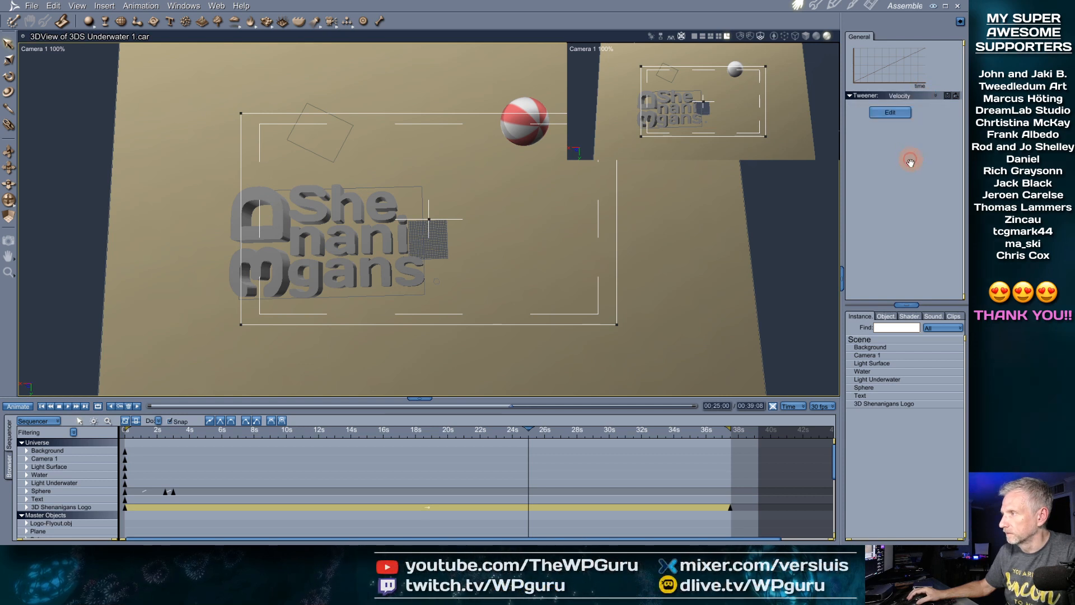
Set the logo motion's tweener to Bezier and scrub the animation back to the start
{"action": "left_click", "coordinate": [929, 100]}
{"action": "left_click", "coordinate": [903, 135]}
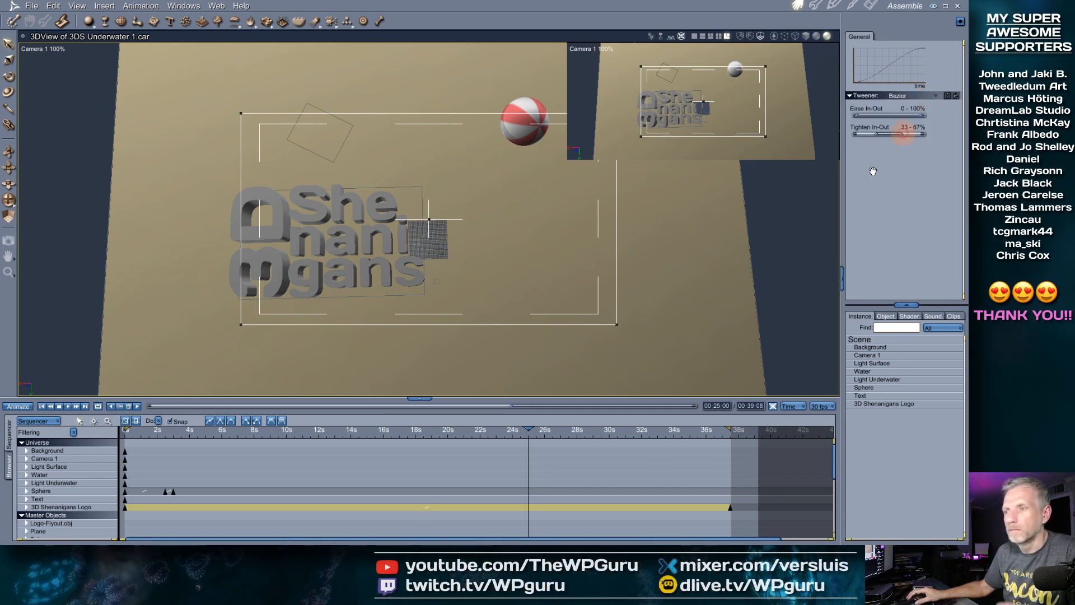
{"action": "mouse_move", "coordinate": [529, 430]}
{"action": "left_mouse_down"}
{"action": "mouse_move", "coordinate": [288, 462]}
{"action": "mouse_move", "coordinate": [168, 456]}
{"action": "mouse_move", "coordinate": [701, 454]}
{"action": "mouse_move", "coordinate": [101, 523]}
{"action": "left_mouse_up"}
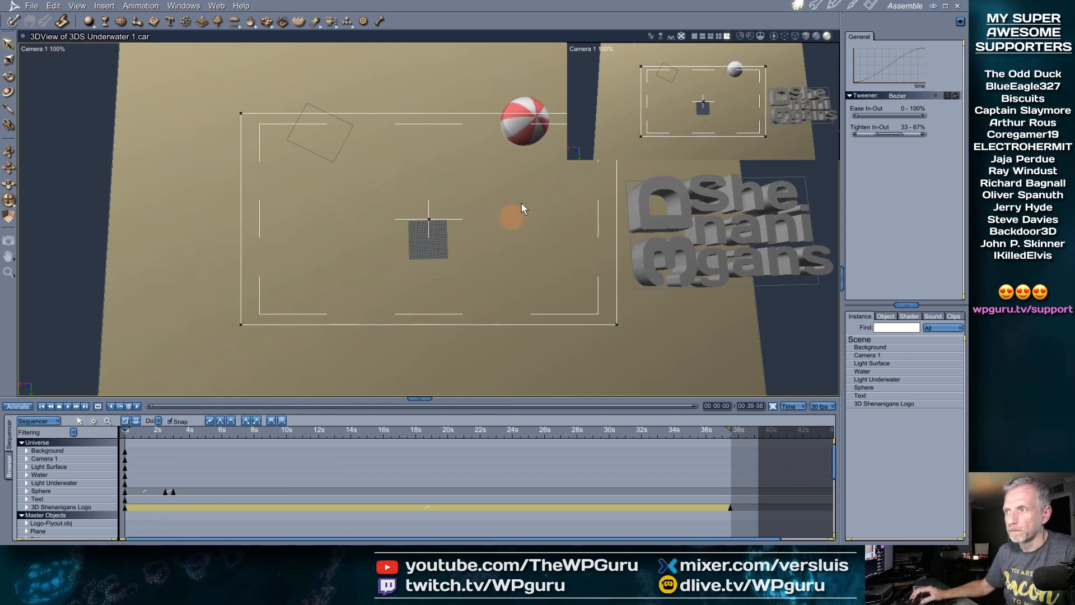
Select the beach ball Sphere, move the playhead to 00:03:02 and select the Sphere's last keyframe
{"action": "left_click", "coordinate": [521, 135]}
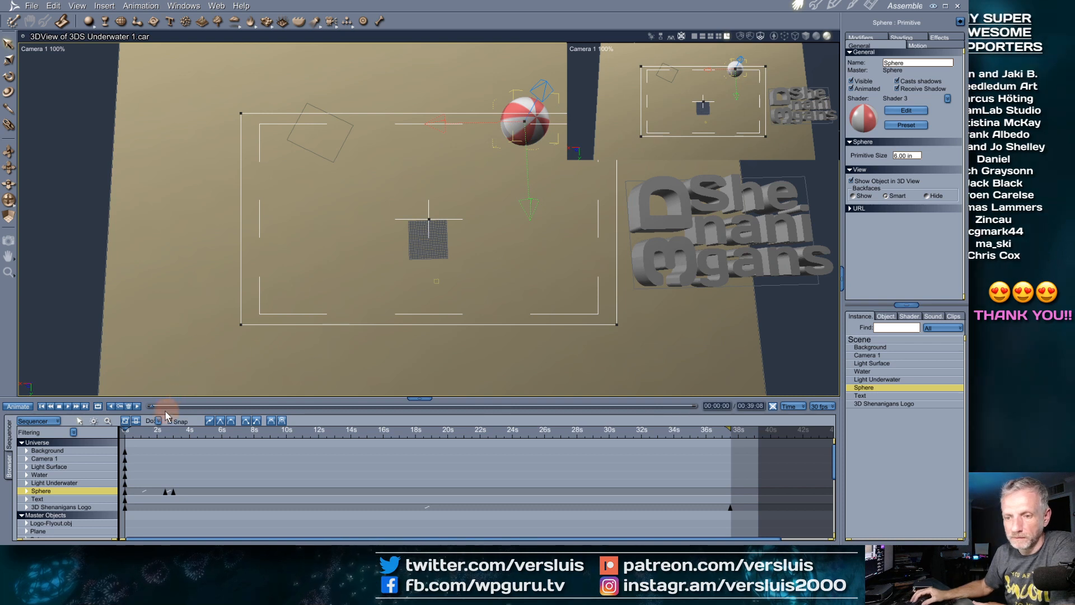
{"action": "left_click", "coordinate": [172, 430]}
{"action": "mouse_move", "coordinate": [172, 431]}
{"action": "left_mouse_down"}
{"action": "mouse_move", "coordinate": [125, 434]}
{"action": "mouse_move", "coordinate": [174, 430]}
{"action": "left_mouse_up"}
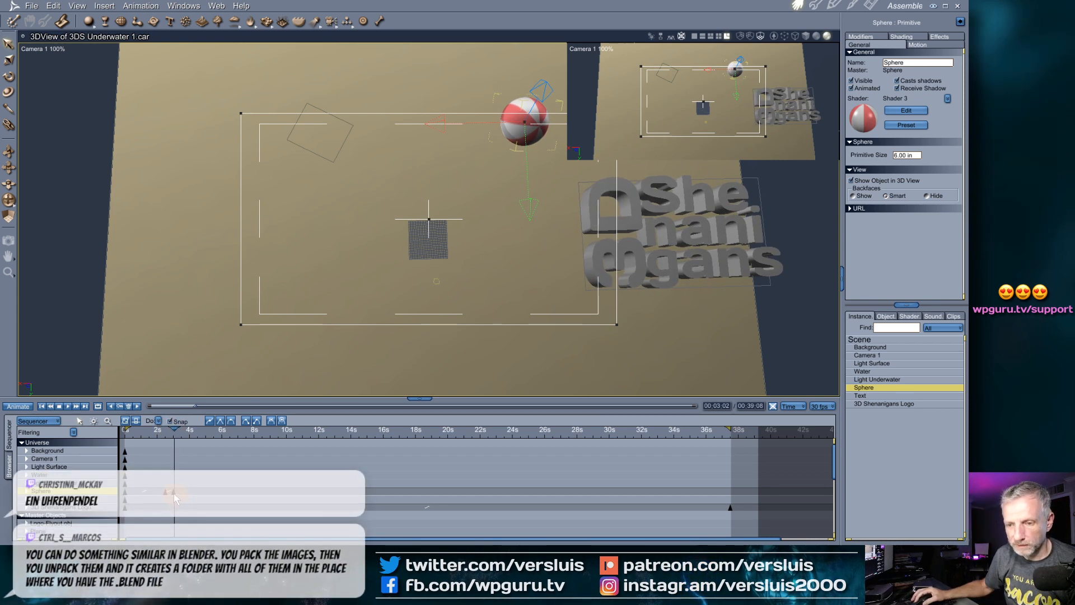
{"action": "left_click", "coordinate": [174, 492]}
{"action": "right_click", "coordinate": [174, 493]}
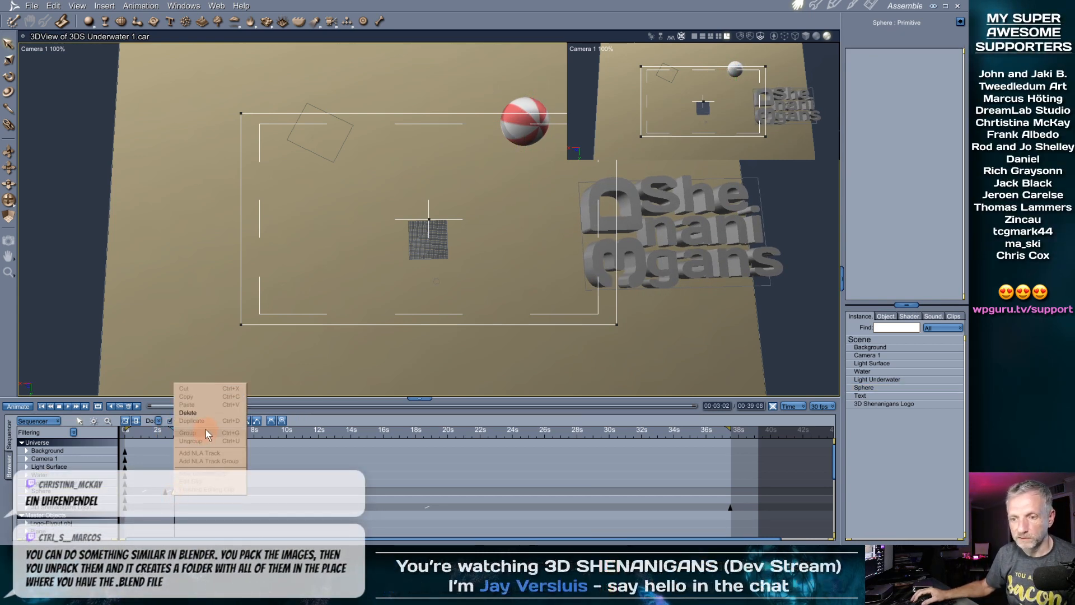
{"action": "left_click", "coordinate": [173, 492]}
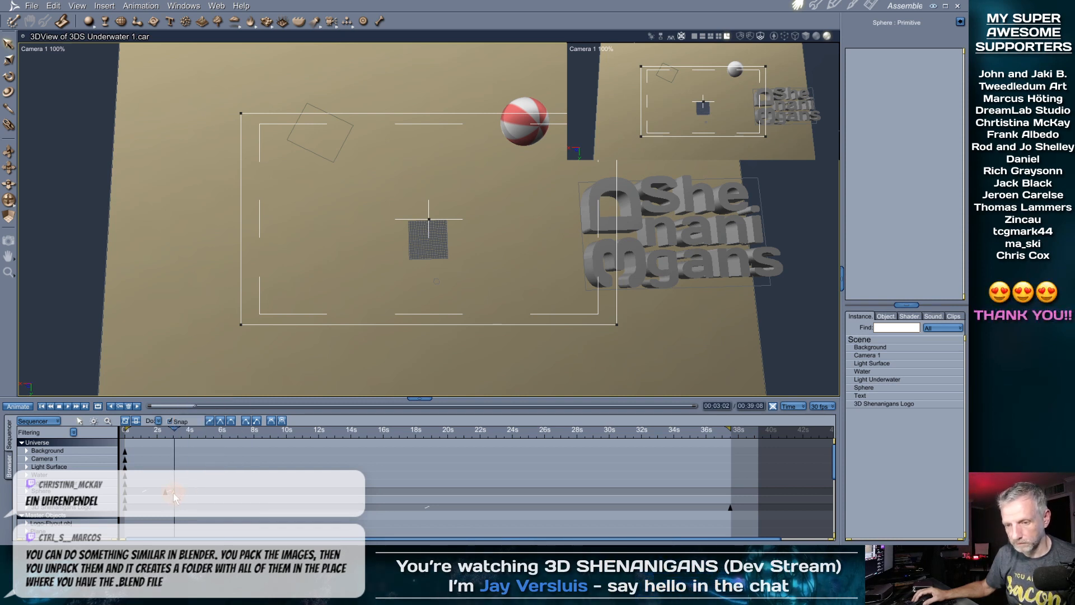
{"action": "right_click", "coordinate": [173, 492]}
{"action": "left_click", "coordinate": [173, 493]}
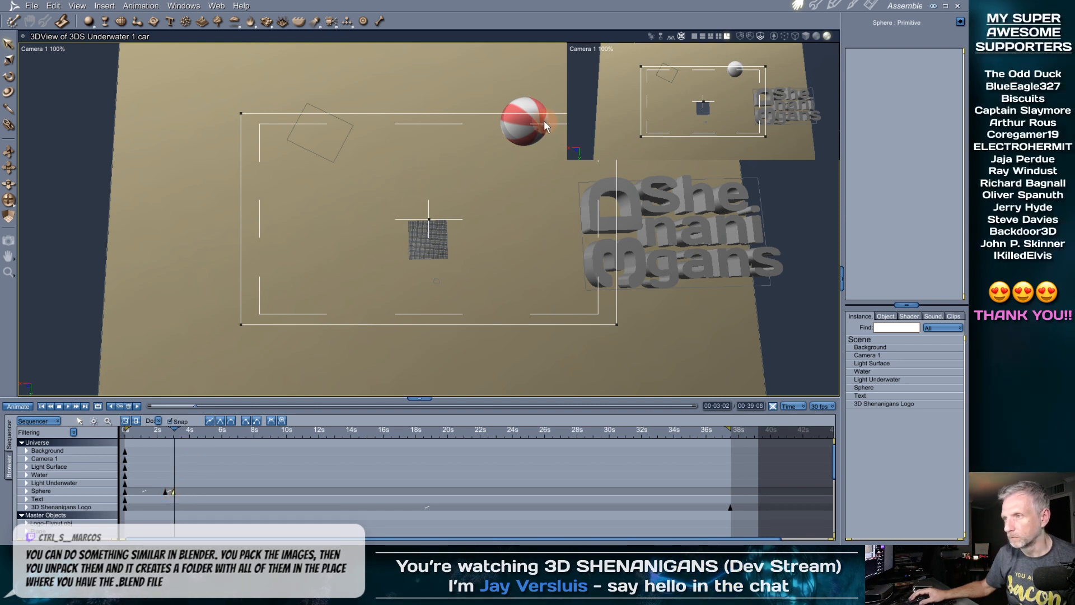
{"action": "left_click", "coordinate": [524, 125]}
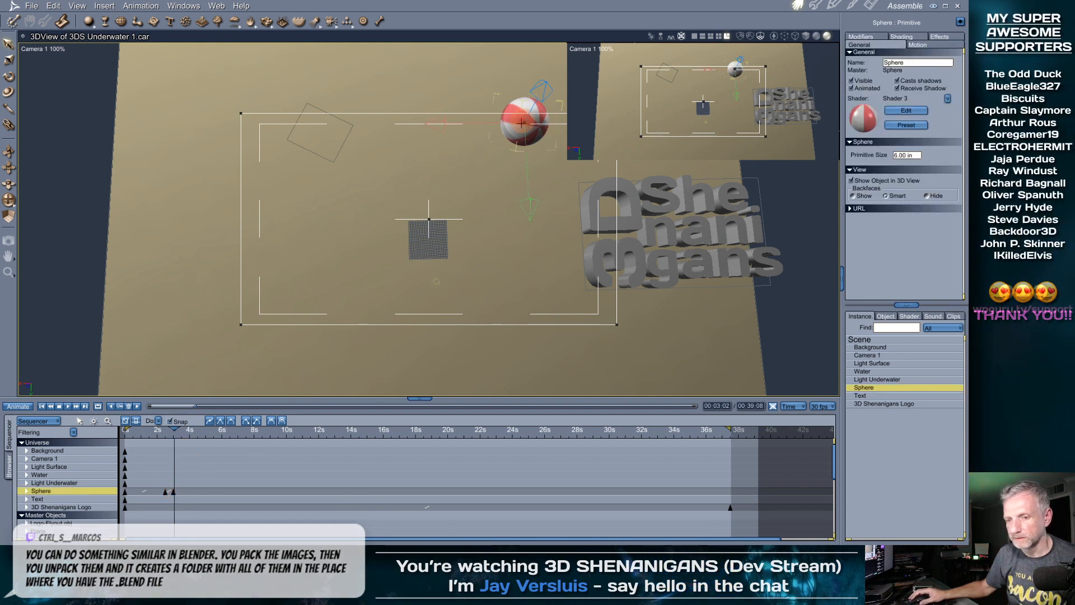
{"action": "right_click", "coordinate": [172, 491]}
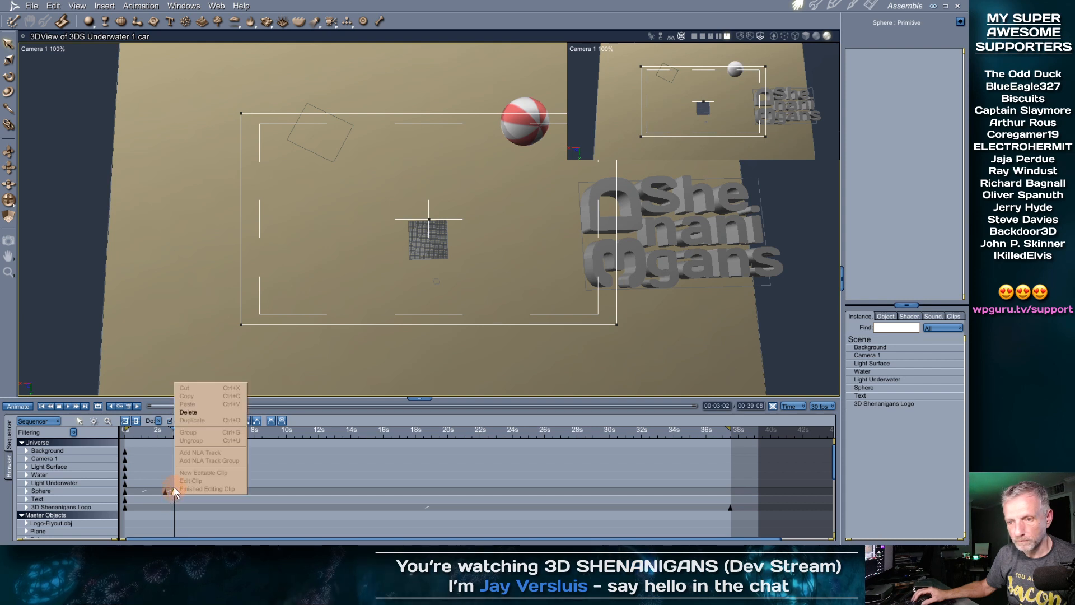
{"action": "left_click", "coordinate": [107, 420]}
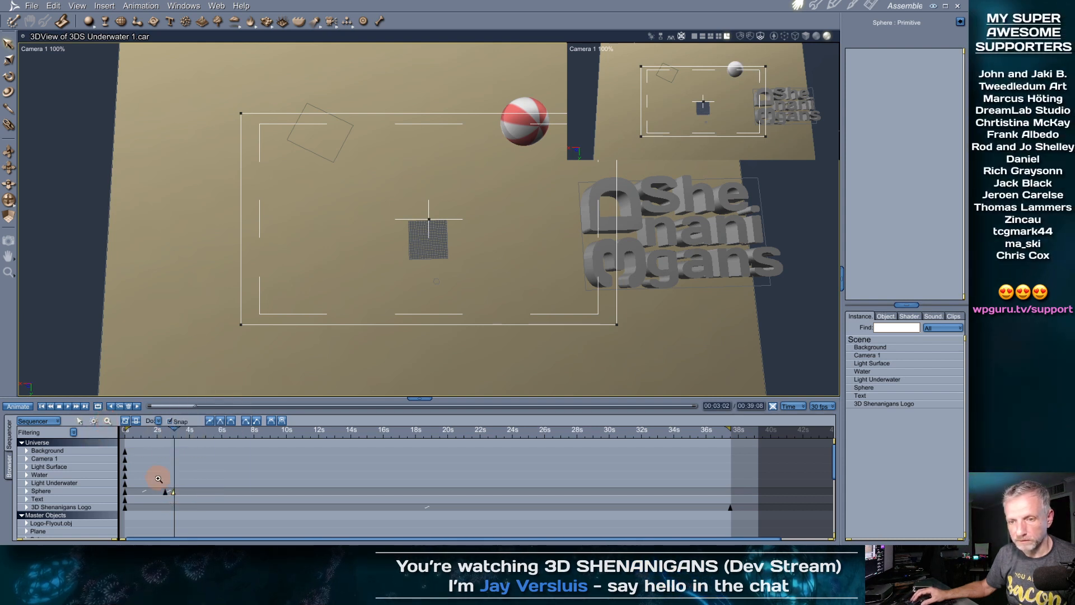
{"action": "left_click", "coordinate": [173, 495]}
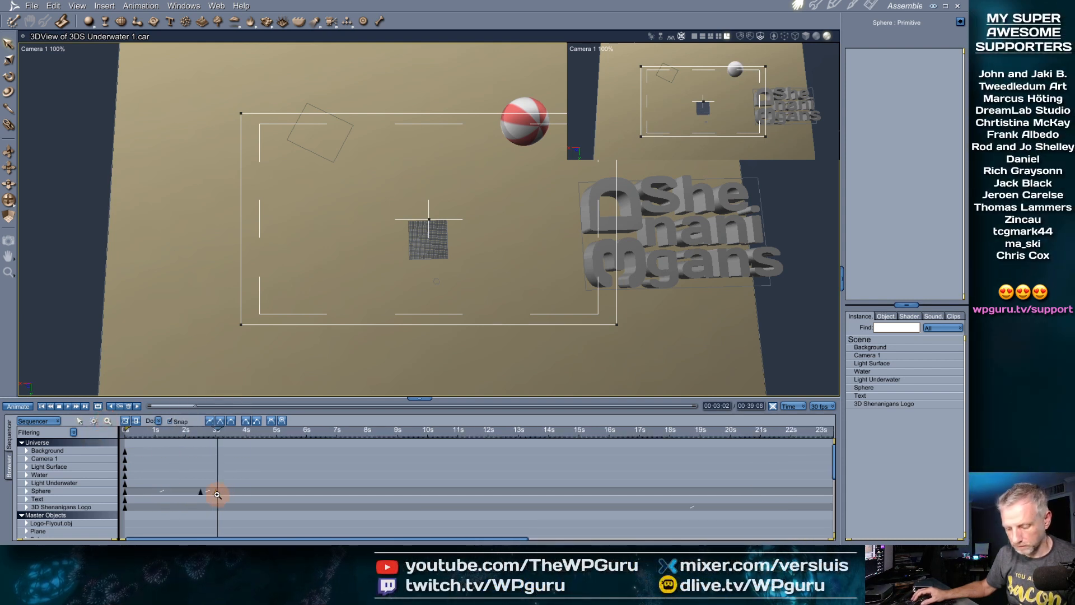
{"action": "left_click", "coordinate": [80, 421]}
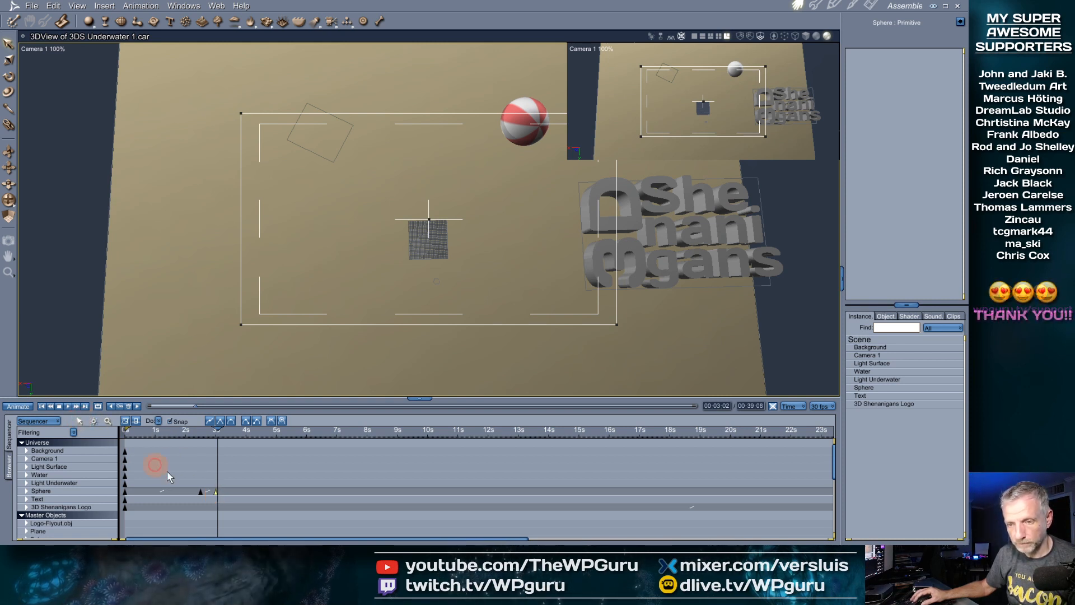
{"action": "left_click", "coordinate": [214, 492]}
{"action": "right_click", "coordinate": [214, 492]}
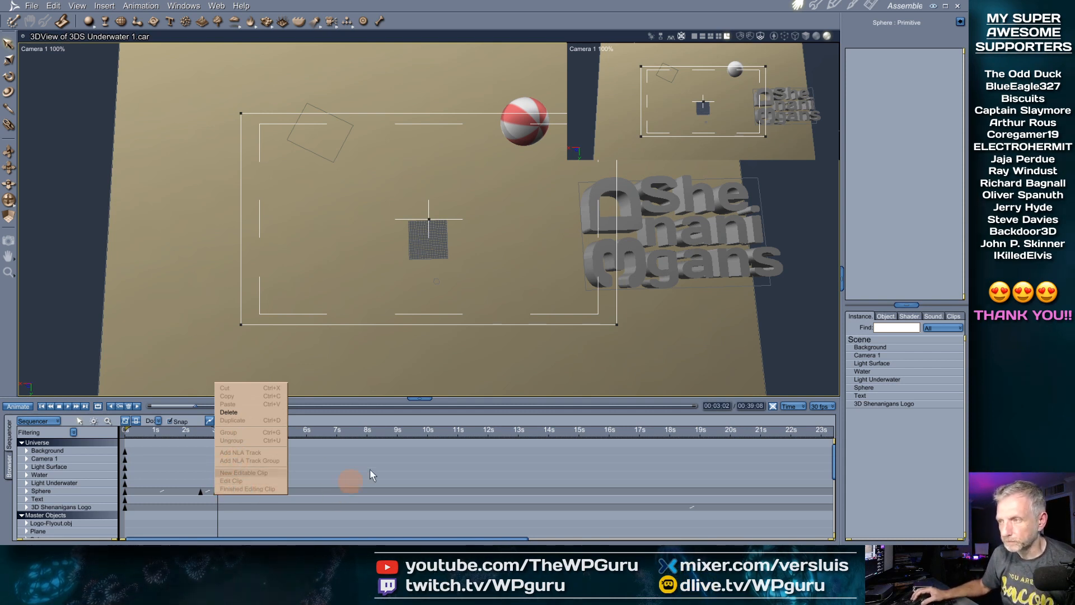
{"action": "left_click", "coordinate": [310, 423]}
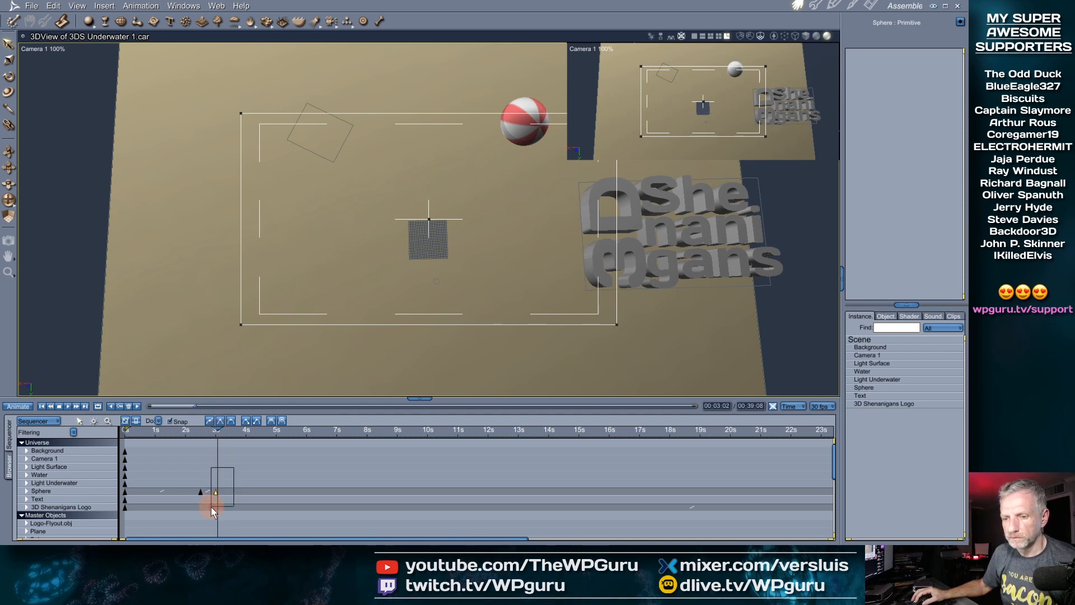
{"action": "left_click_drag", "start_coordinate": [211, 511], "coordinate": [212, 494]}
{"action": "right_click", "coordinate": [216, 493]}
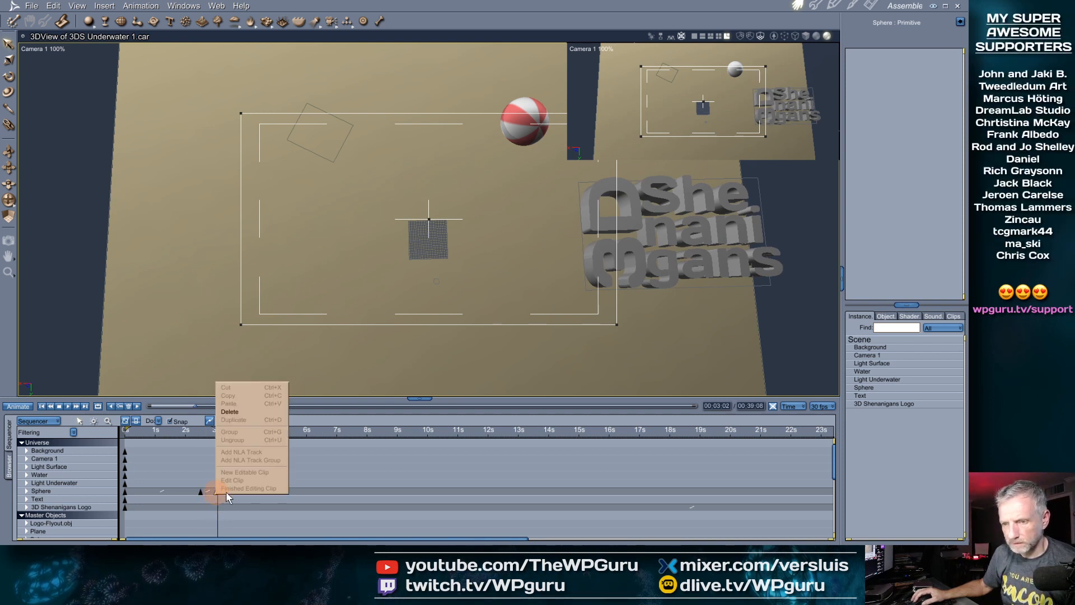
{"action": "left_click", "coordinate": [297, 491]}
{"action": "left_click_drag", "start_coordinate": [238, 466], "coordinate": [213, 504]}
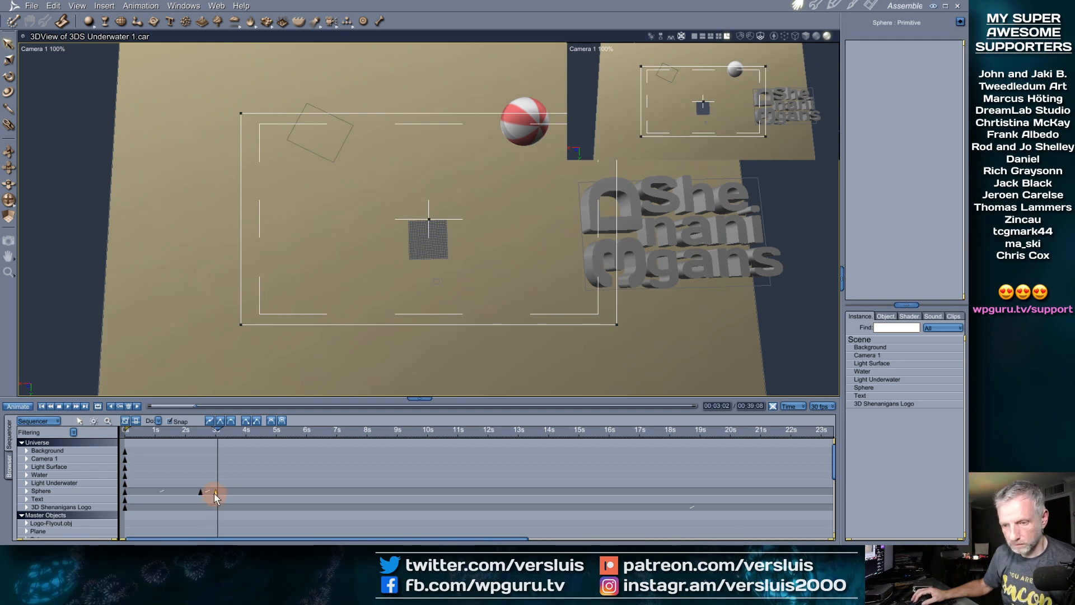
{"action": "mouse_move", "coordinate": [214, 493]}
{"action": "left_mouse_down"}
{"action": "mouse_move", "coordinate": [272, 500]}
{"action": "mouse_move", "coordinate": [214, 491]}
{"action": "left_mouse_up"}
{"action": "left_click", "coordinate": [218, 432]}
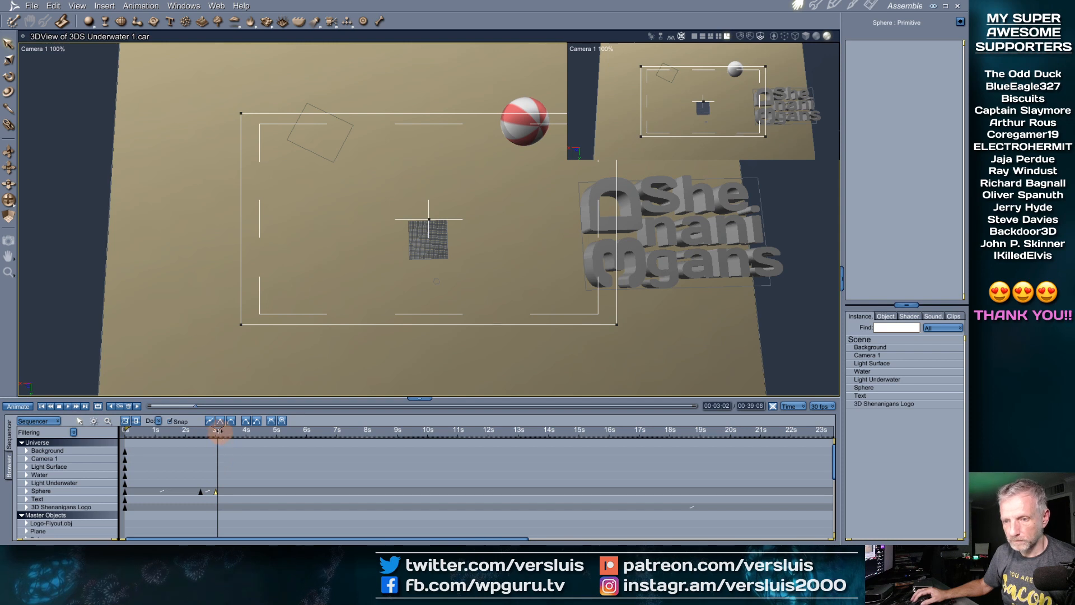
Zoom the timeline out, check the animation at the logo's last keyframe at 00:37:17 and return the playhead to 00:02:20
{"action": "left_click_drag", "start_coordinate": [218, 431], "coordinate": [732, 429]}
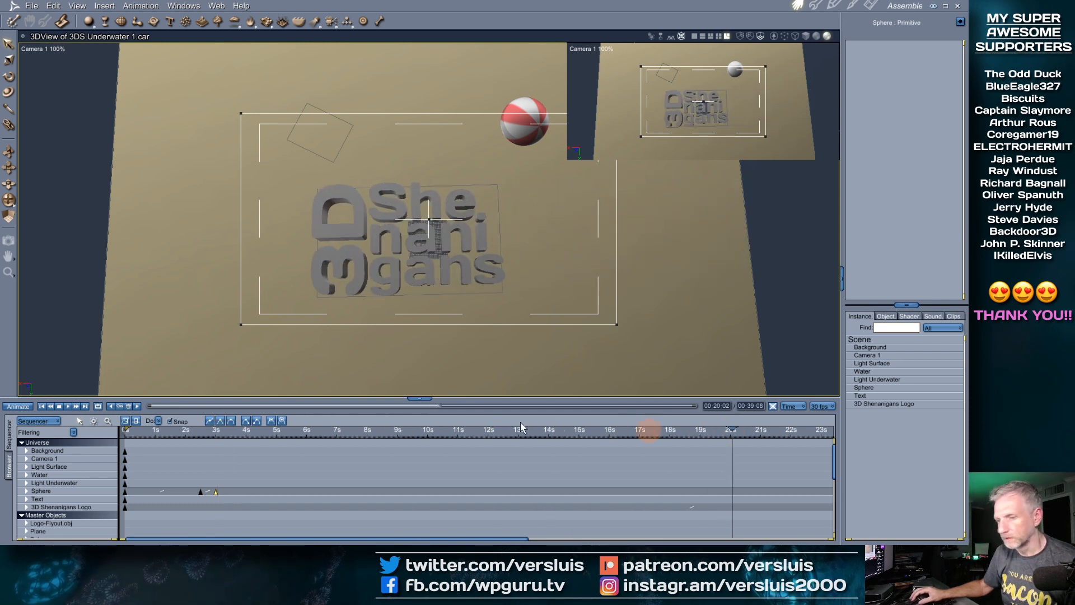
{"action": "left_click", "coordinate": [110, 420]}
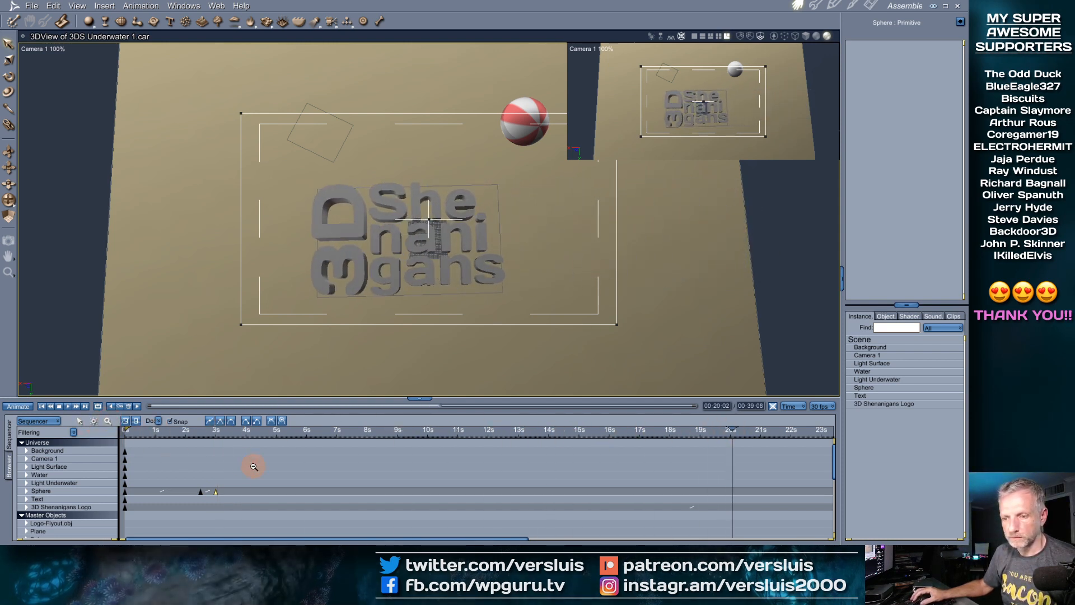
{"action": "left_click", "coordinate": [253, 467], "text": "alt"}
{"action": "left_click_drag", "start_coordinate": [449, 430], "coordinate": [731, 427]}
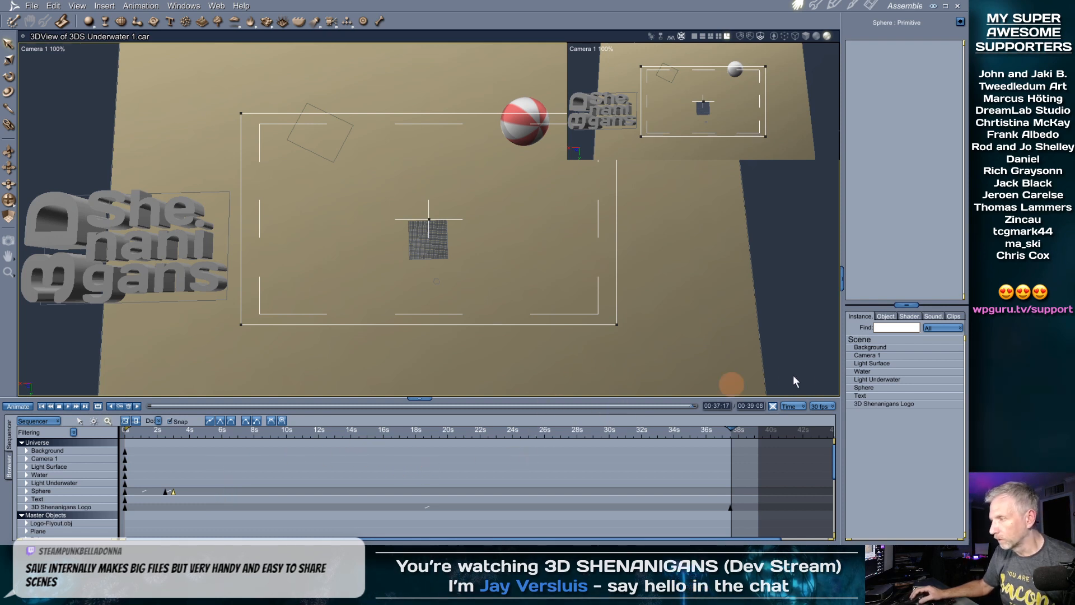
{"action": "left_click_drag", "start_coordinate": [173, 431], "coordinate": [167, 431]}
Select the Sphere, move the playhead to 00:37:17 and keyframe a new rotation of about -1.12, -12.08, 27.62 there
{"action": "left_click", "coordinate": [806, 342]}
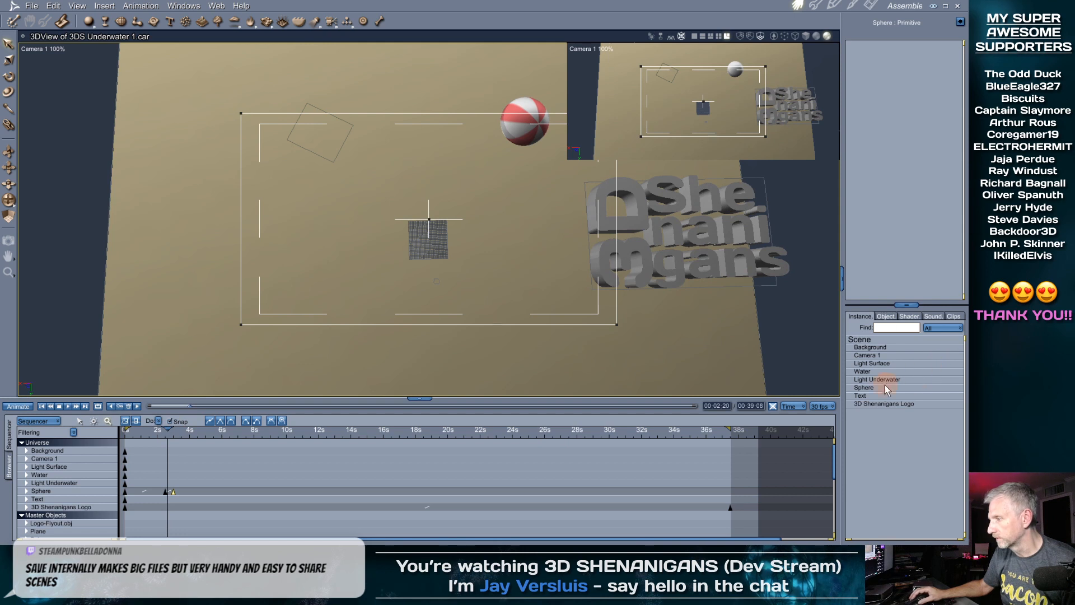
{"action": "left_click", "coordinate": [865, 388]}
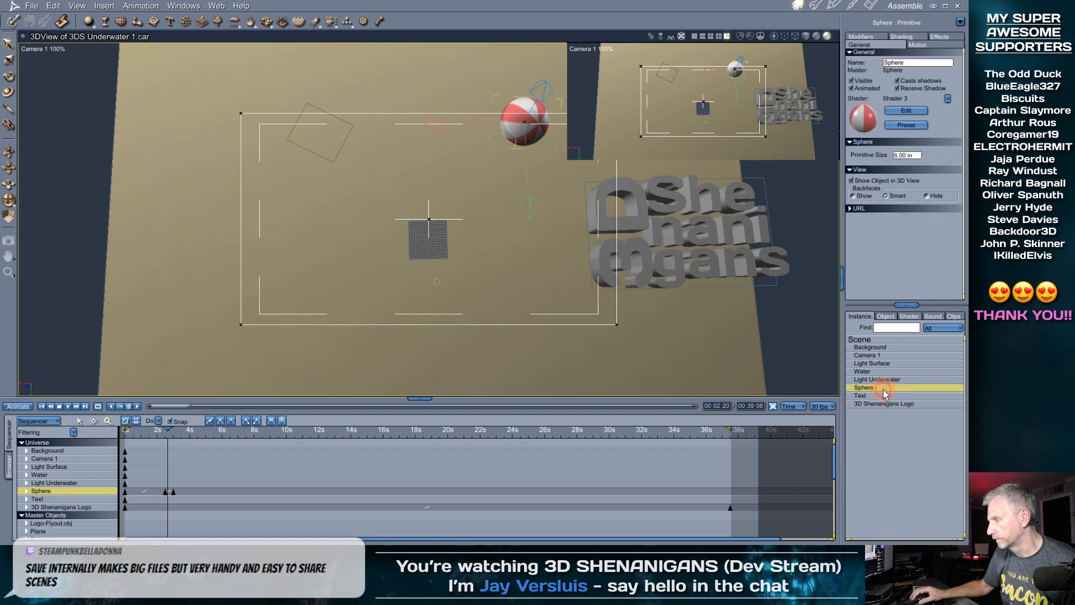
{"action": "left_click", "coordinate": [918, 46]}
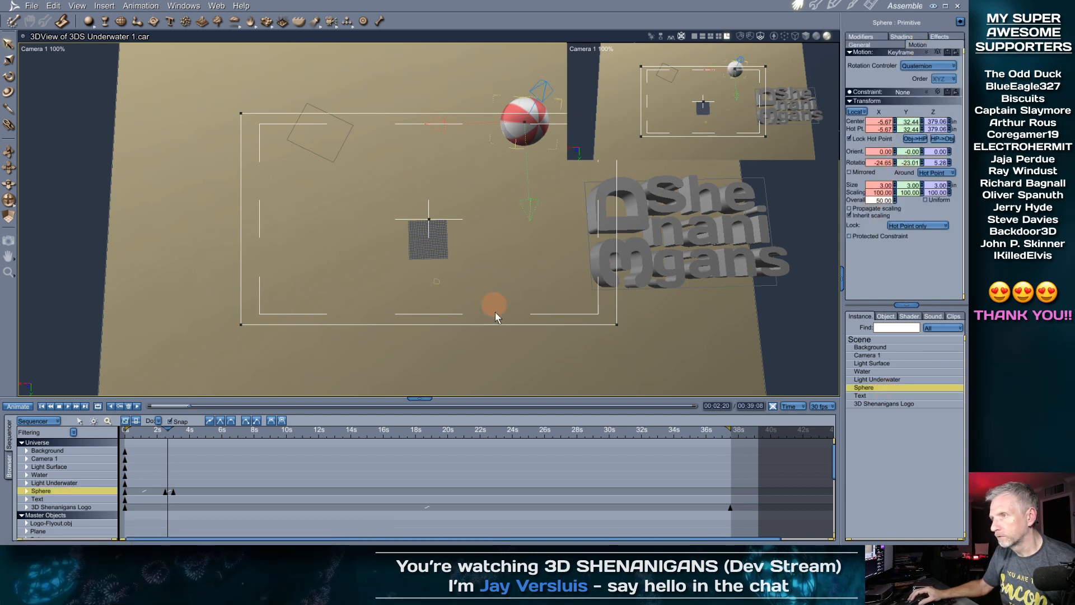
{"action": "left_click", "coordinate": [168, 430]}
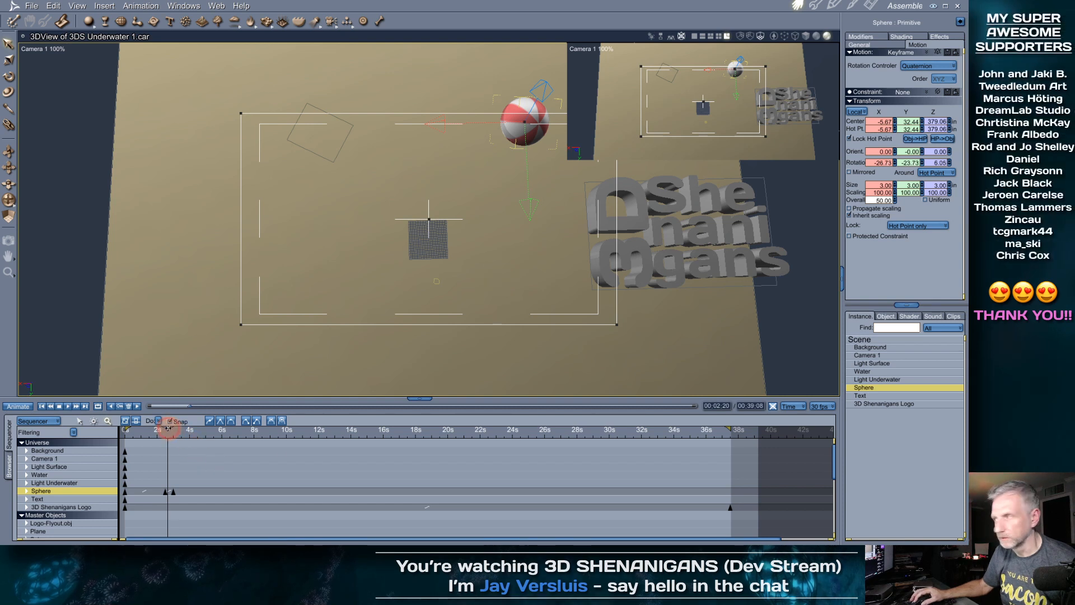
{"action": "left_click_drag", "start_coordinate": [169, 430], "coordinate": [730, 450]}
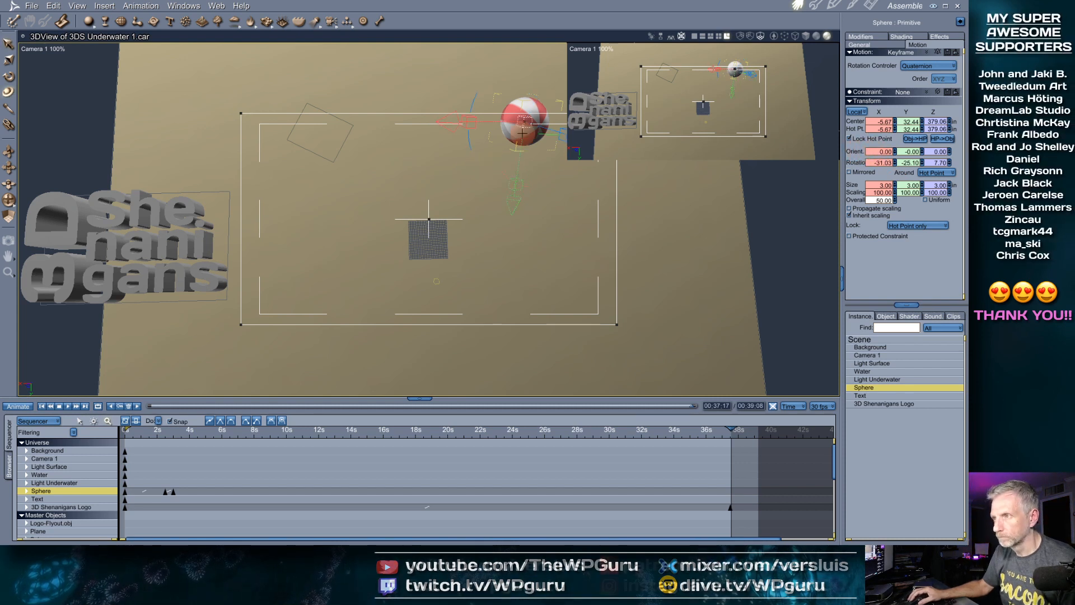
{"action": "left_click_drag", "start_coordinate": [472, 146], "coordinate": [474, 151]}
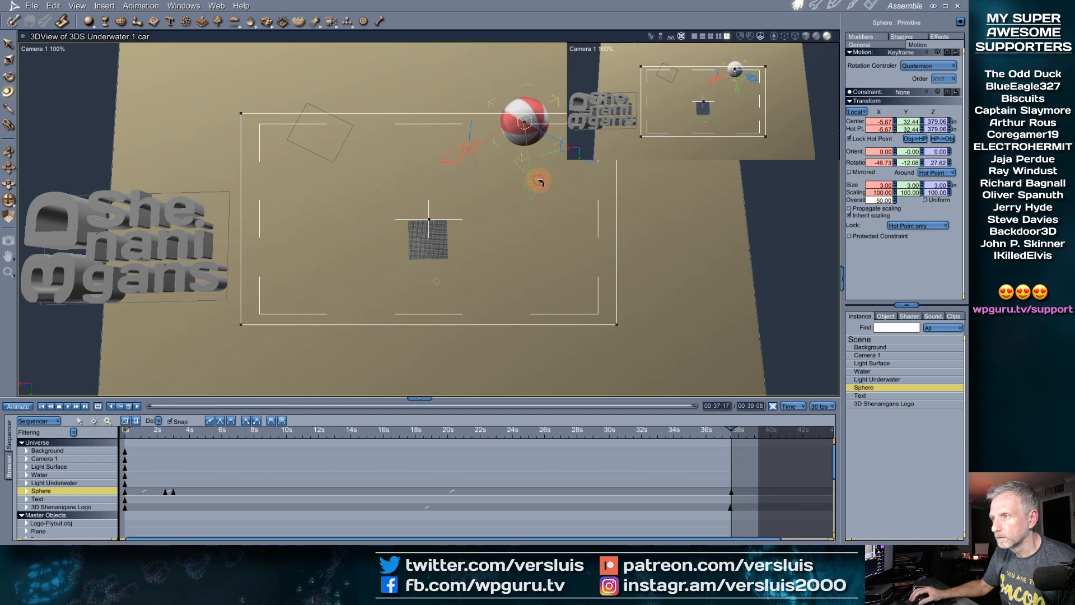
{"action": "left_click_drag", "start_coordinate": [561, 176], "coordinate": [567, 163]}
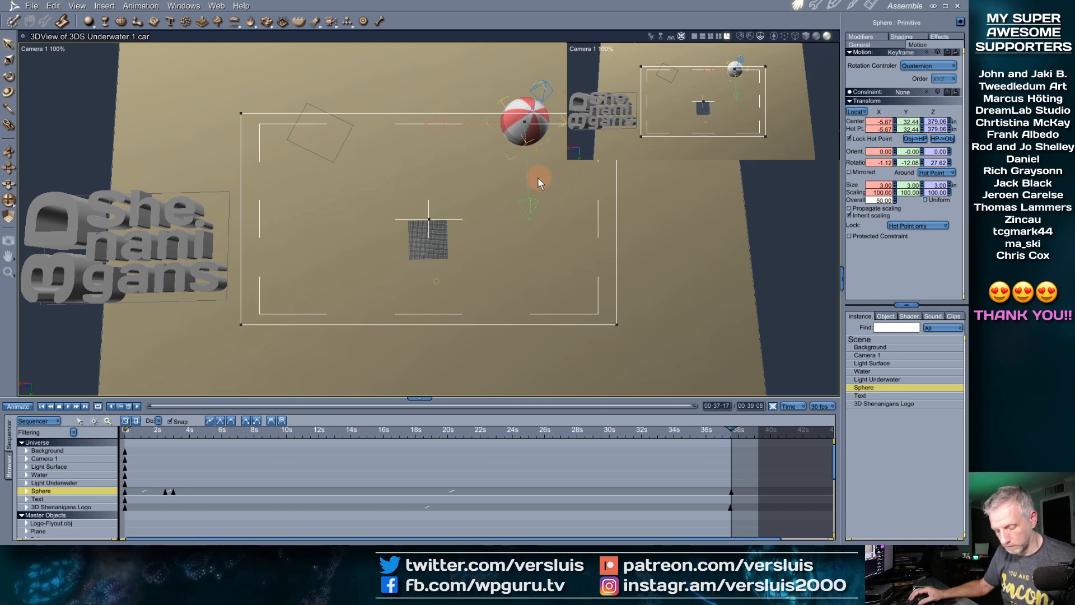
Switch the main view to the Director's Camera and frame the Sphere, looking down at it from above
{"action": "left_click", "coordinate": [42, 49]}
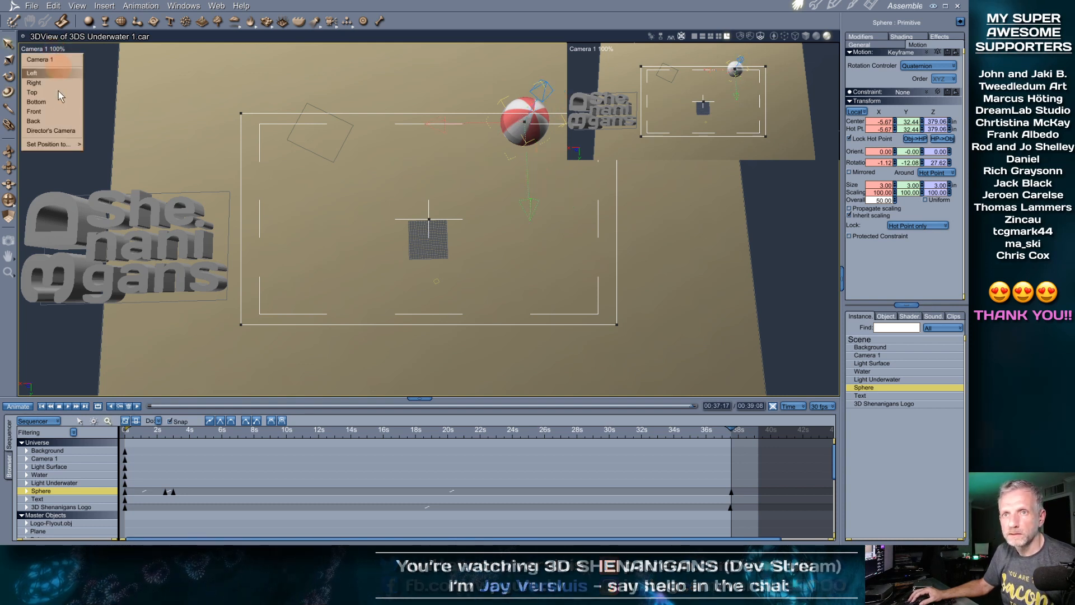
{"action": "left_click", "coordinate": [56, 126]}
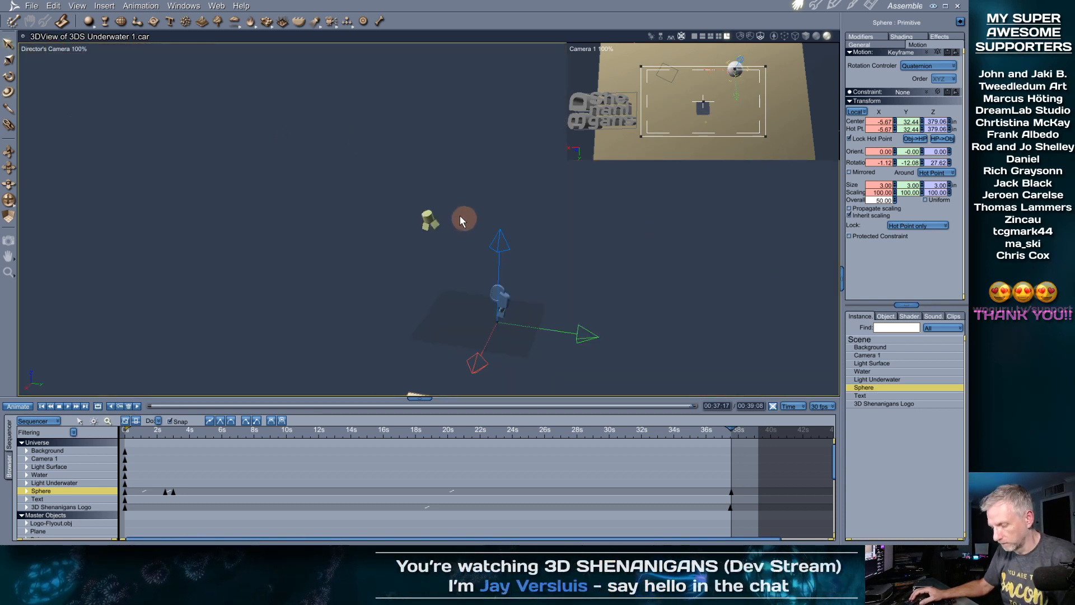
{"action": "key", "text": "0"}
{"action": "scroll", "coordinate": [464, 237], "scroll_direction": "down", "scroll_amount": 5}
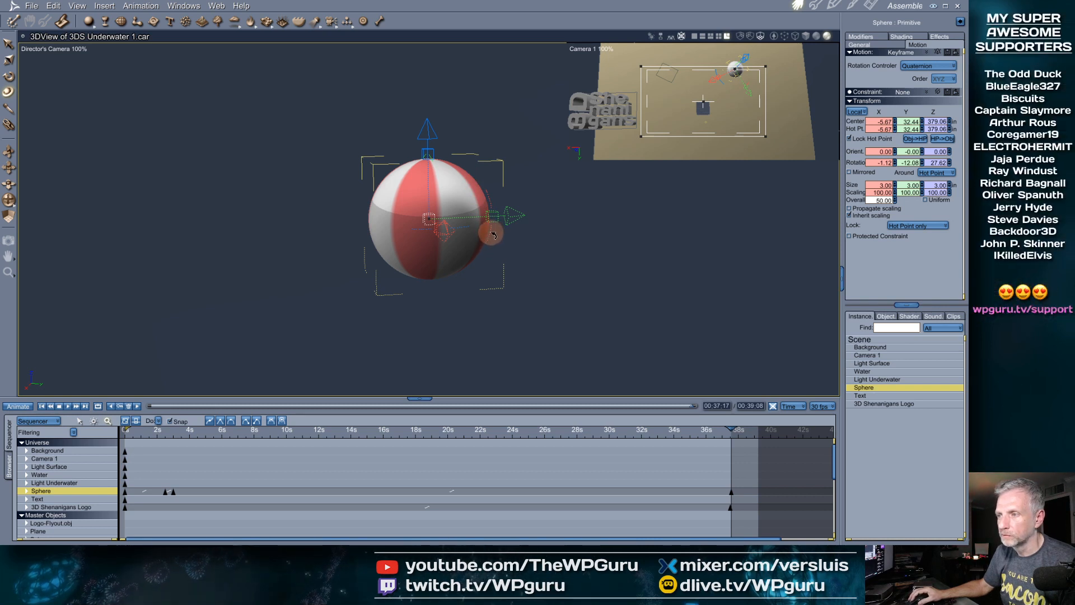
{"action": "key", "text": "t"}
{"action": "scroll", "coordinate": [481, 246], "scroll_direction": "down", "scroll_amount": 3}
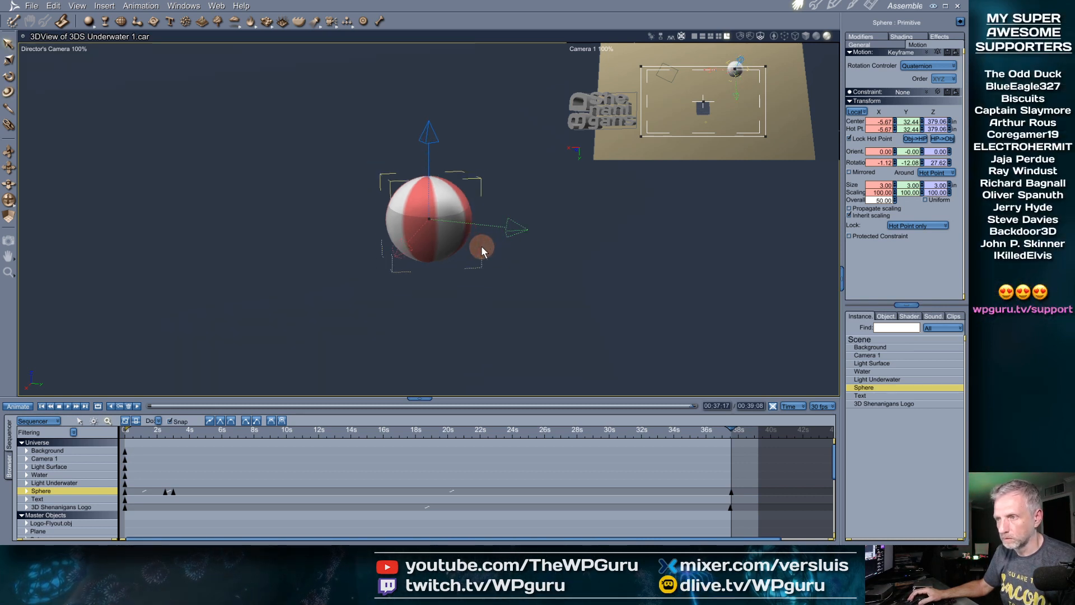
{"action": "scroll", "coordinate": [481, 247], "scroll_direction": "up", "scroll_amount": 1}
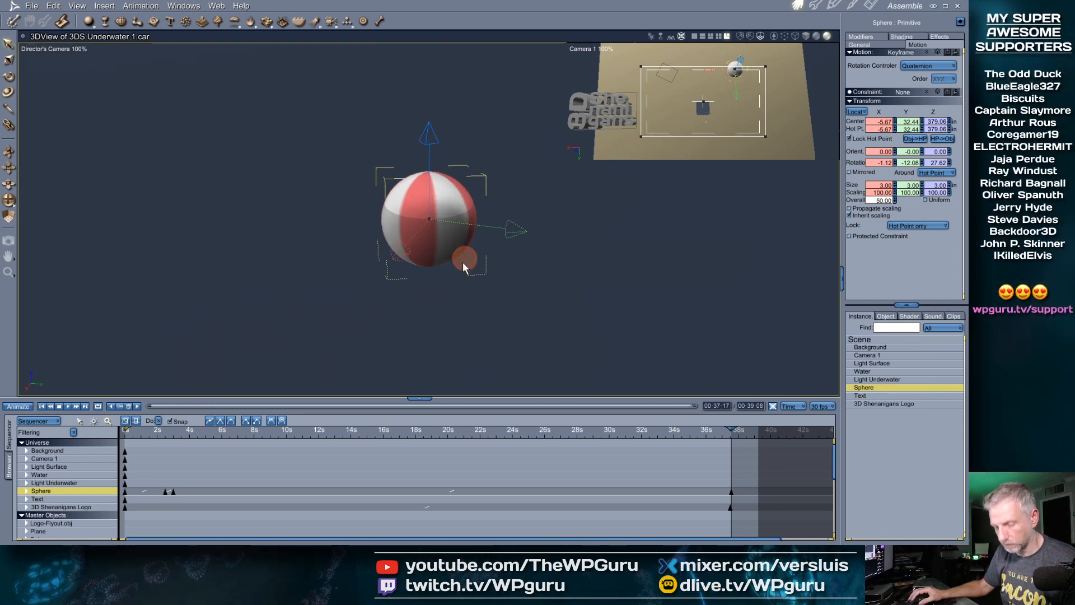
{"action": "middle_click_drag", "start_coordinate": [463, 262], "coordinate": [384, 305]}
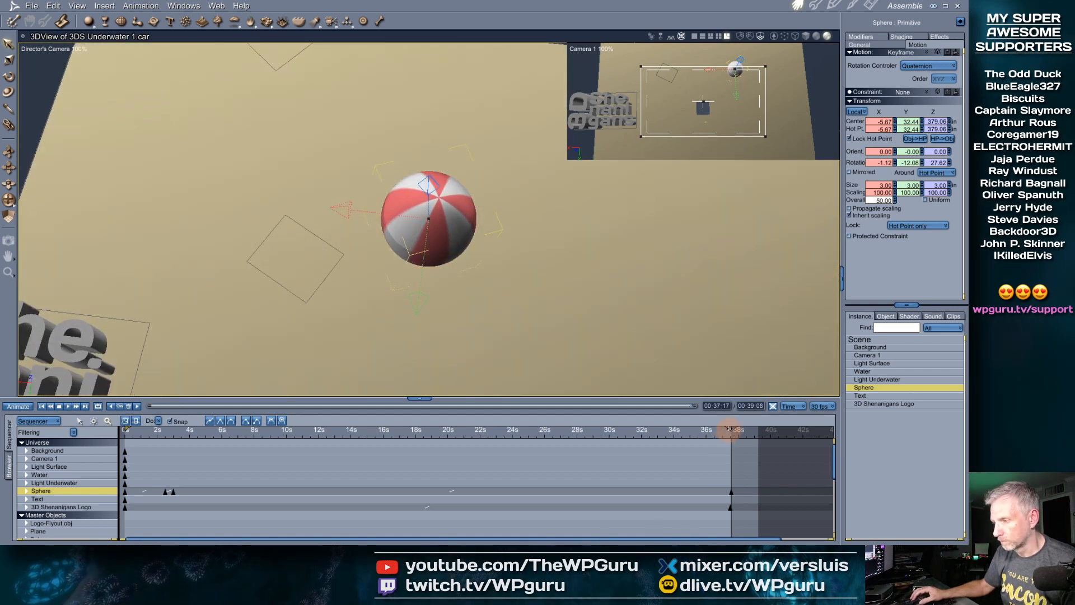
Scrub the Sphere's rotation between about 30 and 37 seconds, and step through the keyframes to 00:37:17
{"action": "mouse_move", "coordinate": [730, 429]}
{"action": "left_mouse_down"}
{"action": "mouse_move", "coordinate": [399, 432]}
{"action": "mouse_move", "coordinate": [727, 432]}
{"action": "mouse_move", "coordinate": [511, 433]}
{"action": "mouse_move", "coordinate": [667, 432]}
{"action": "mouse_move", "coordinate": [547, 433]}
{"action": "mouse_move", "coordinate": [732, 447]}
{"action": "left_mouse_up"}
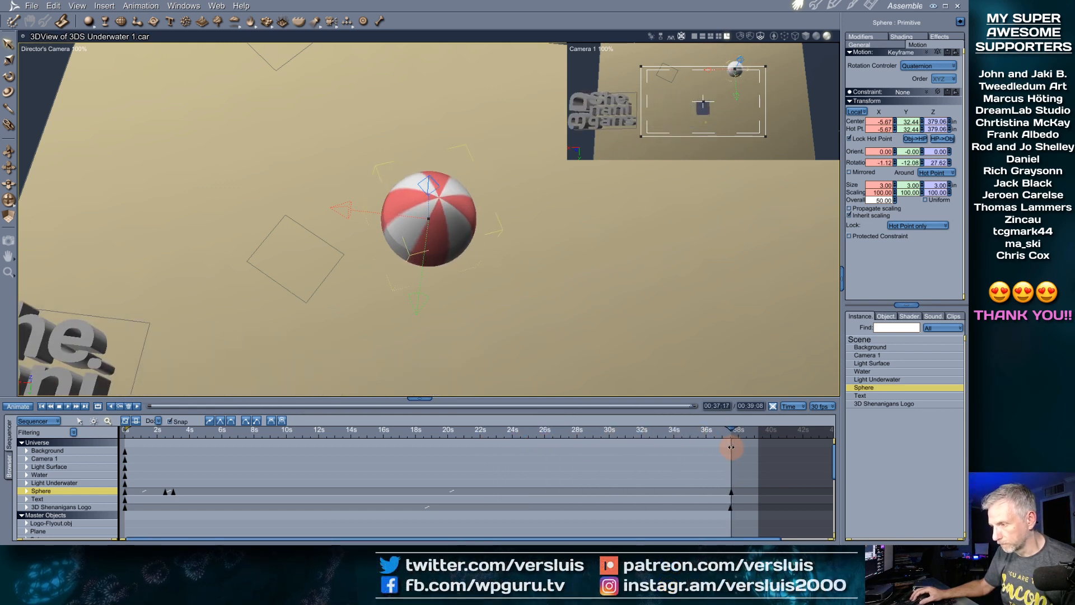
{"action": "left_click_drag", "start_coordinate": [731, 446], "coordinate": [697, 449]}
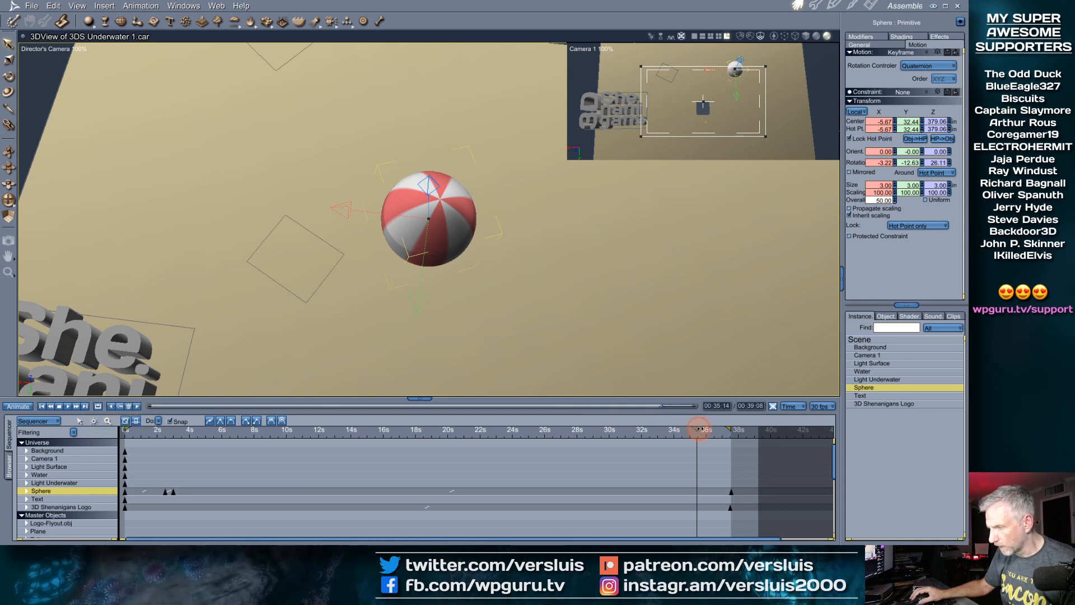
{"action": "mouse_move", "coordinate": [697, 428]}
{"action": "left_mouse_down"}
{"action": "mouse_move", "coordinate": [731, 429]}
{"action": "mouse_move", "coordinate": [686, 429]}
{"action": "left_mouse_up"}
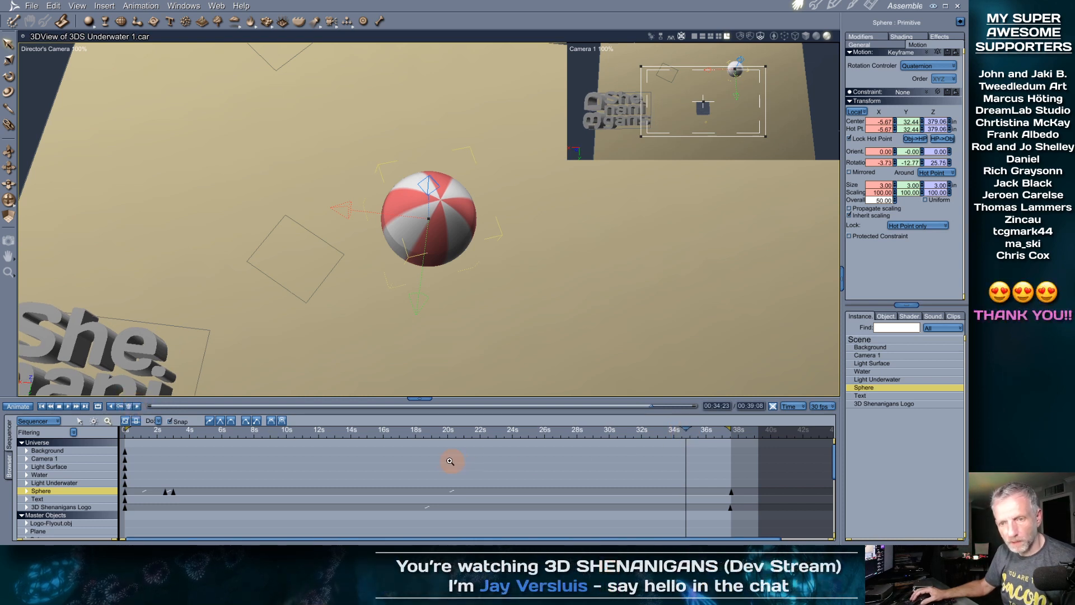
{"action": "left_click_drag", "start_coordinate": [693, 437], "coordinate": [731, 429]}
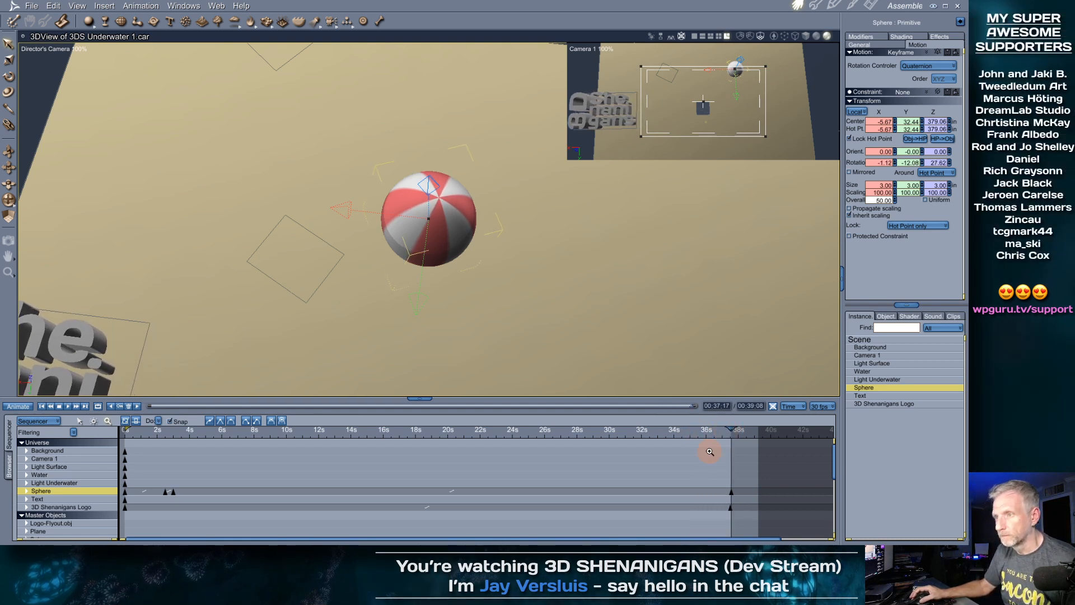
{"action": "left_click_drag", "start_coordinate": [729, 427], "coordinate": [725, 472]}
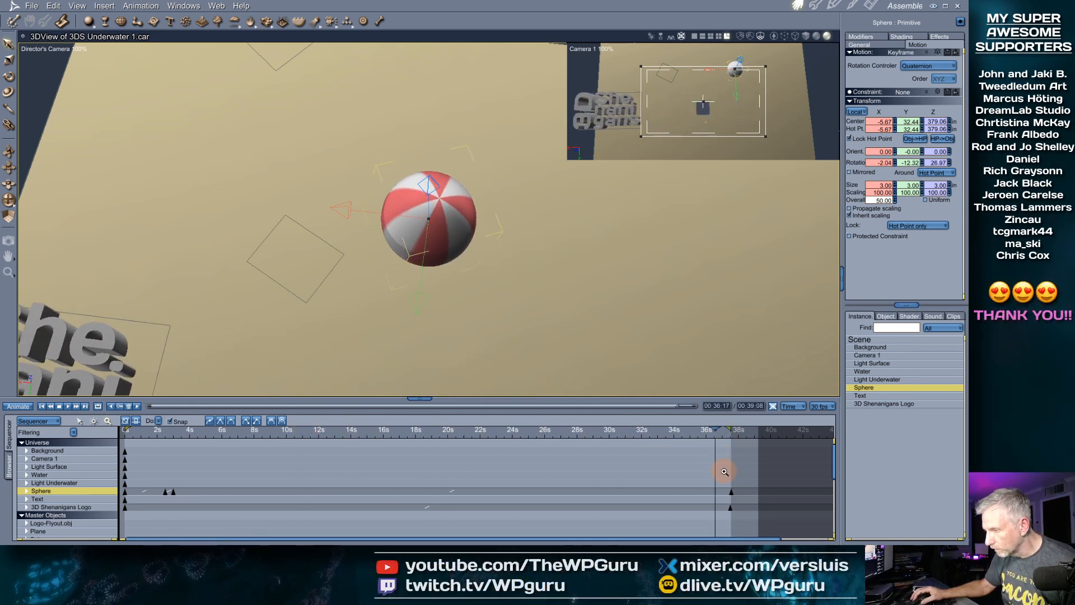
{"action": "left_click", "coordinate": [729, 429]}
{"action": "left_click_drag", "start_coordinate": [729, 429], "coordinate": [731, 428]}
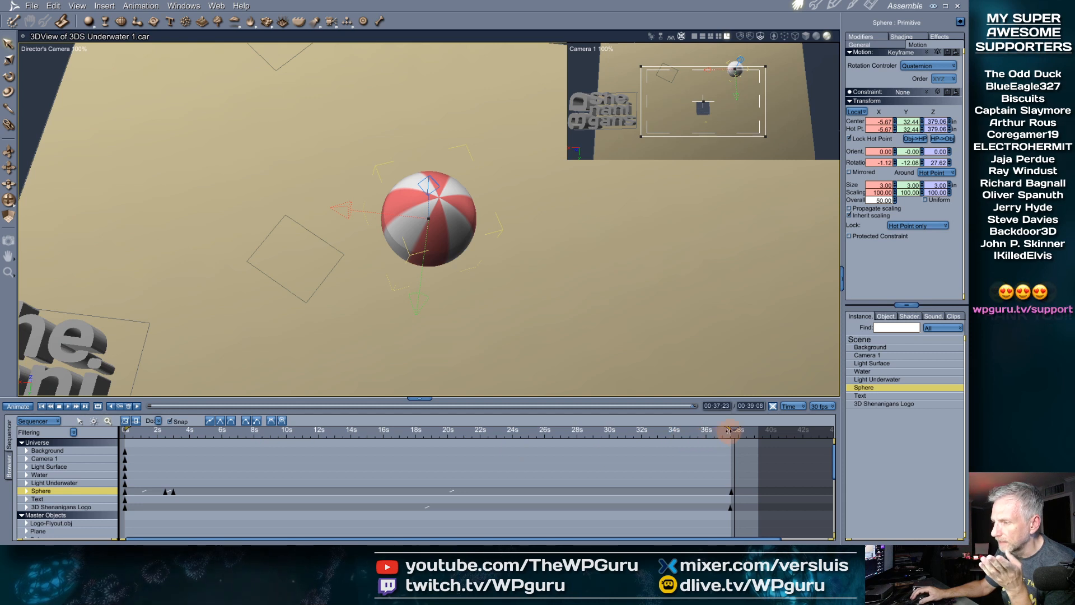
{"action": "left_click_drag", "start_coordinate": [733, 429], "coordinate": [620, 430]}
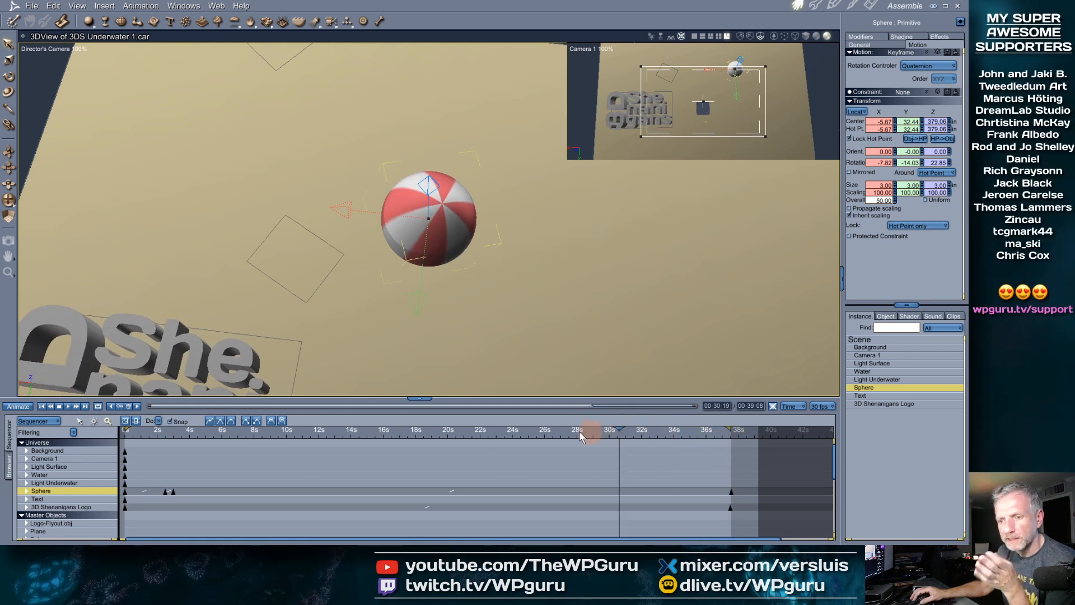
{"action": "left_click", "coordinate": [135, 404]}
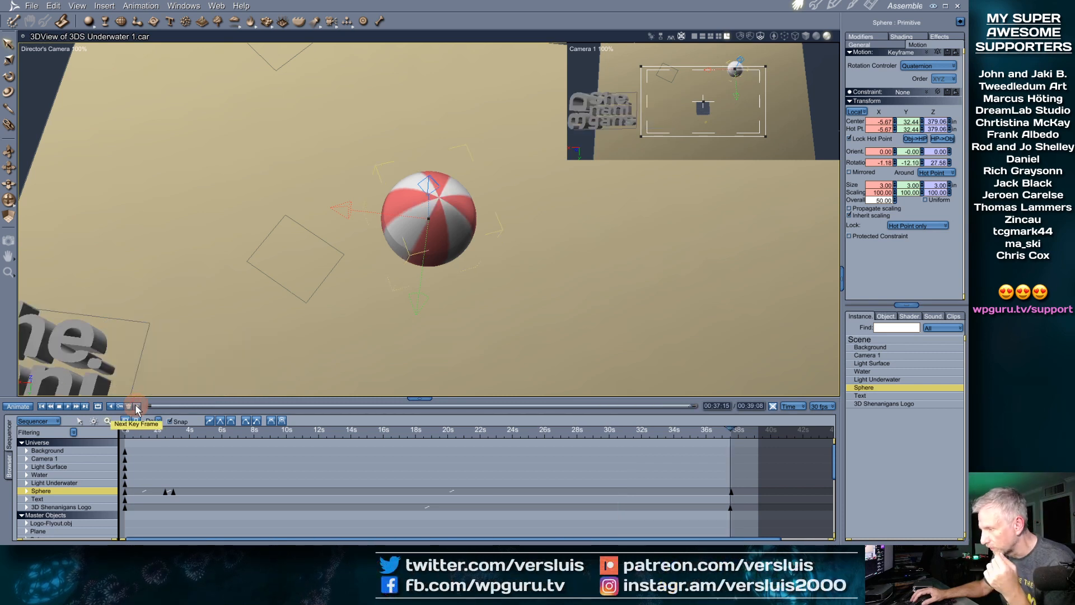
{"action": "left_click", "coordinate": [136, 404]}
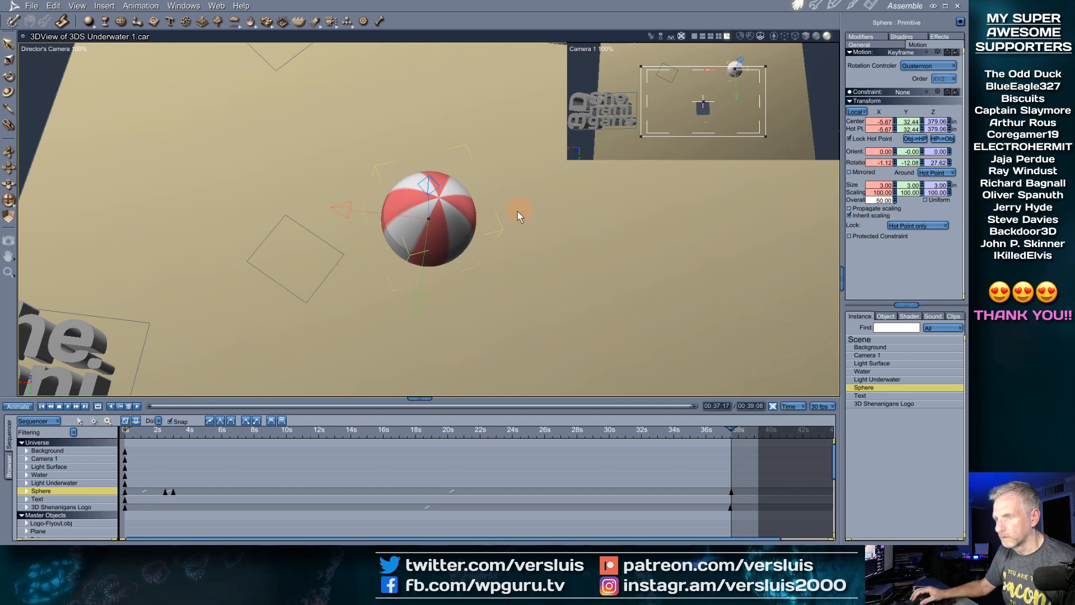
Rotate the Sphere to about 17.91, -12.08, 27.62 at its 00:37:17 keyframe and check the motion back to about 34 seconds
{"action": "middle_click_drag", "start_coordinate": [502, 305], "coordinate": [568, 275]}
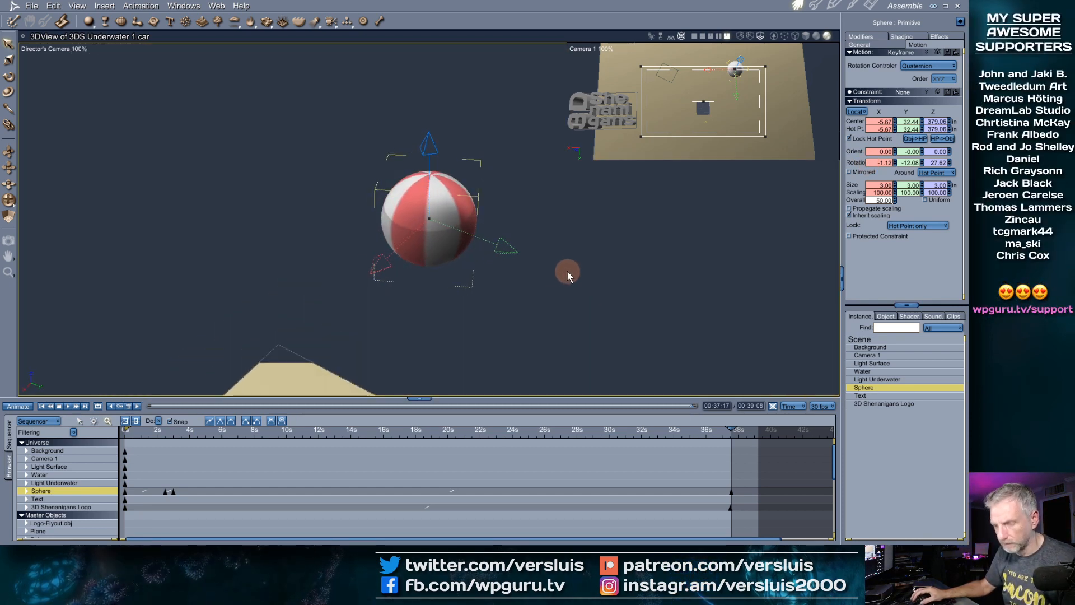
{"action": "left_click_drag", "start_coordinate": [490, 239], "coordinate": [690, 393]}
{"action": "mouse_move", "coordinate": [733, 429]}
{"action": "left_mouse_down"}
{"action": "mouse_move", "coordinate": [401, 439]}
{"action": "mouse_move", "coordinate": [724, 447]}
{"action": "mouse_move", "coordinate": [439, 447]}
{"action": "mouse_move", "coordinate": [612, 468]}
{"action": "mouse_move", "coordinate": [734, 467]}
{"action": "mouse_move", "coordinate": [452, 465]}
{"action": "mouse_move", "coordinate": [697, 465]}
{"action": "mouse_move", "coordinate": [675, 466]}
{"action": "left_mouse_up"}
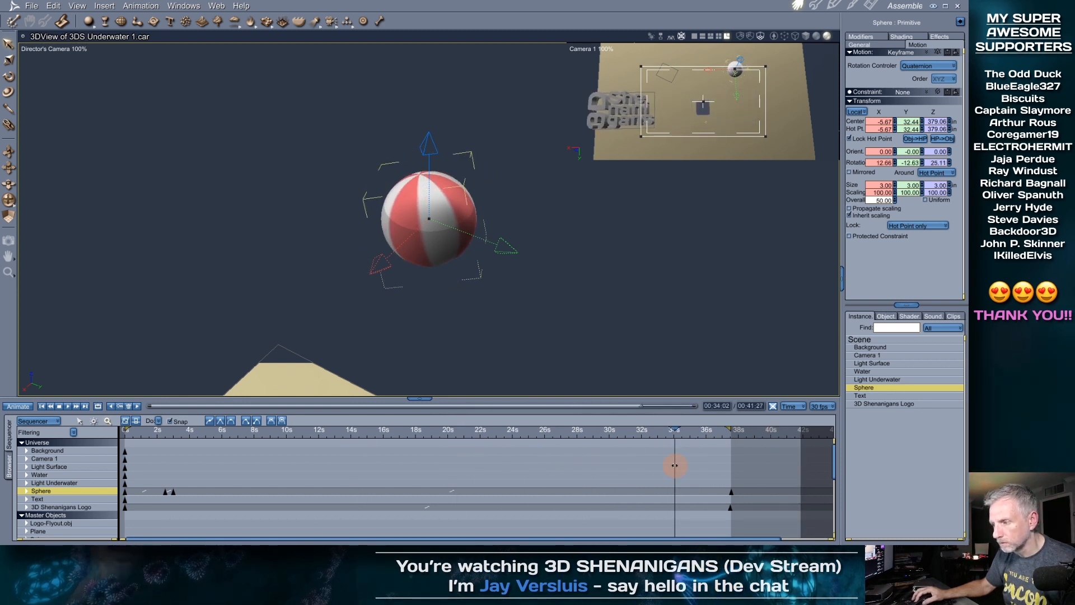
{"action": "left_click", "coordinate": [138, 407]}
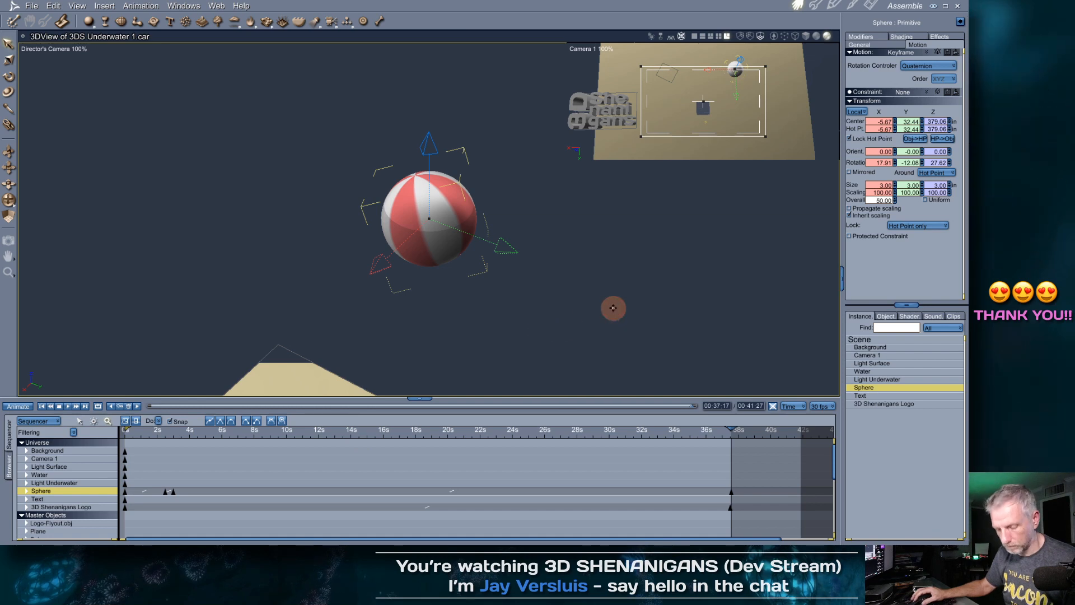
Turn the Sphere further to about 7.20, -20.31, 64.69 at the 00:37:17 keyframe and scrub back to about 11 seconds
{"action": "middle_click_drag", "start_coordinate": [611, 309], "coordinate": [539, 311]}
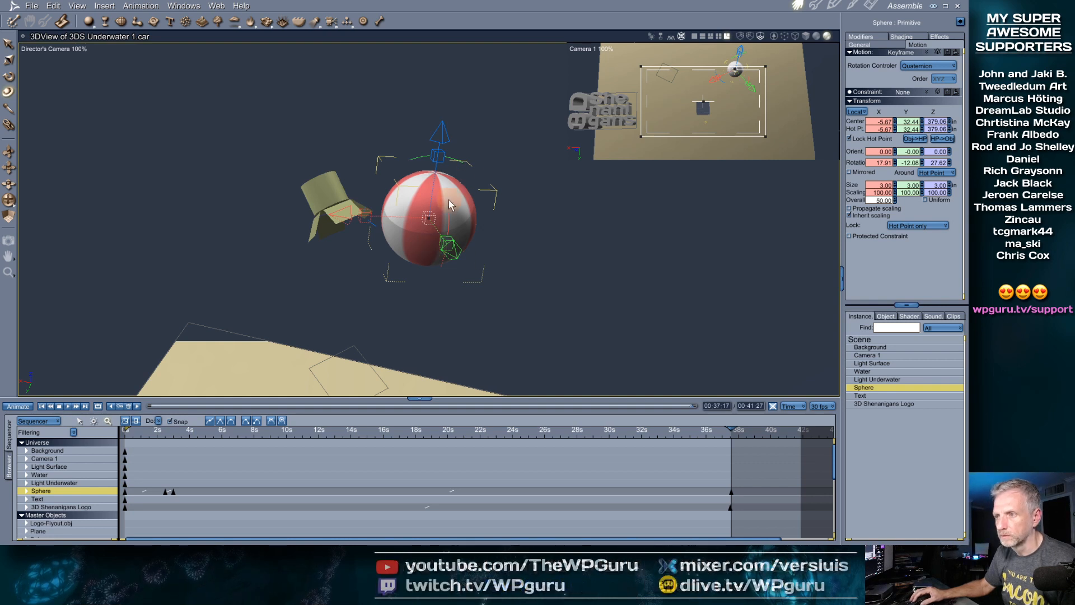
{"action": "left_click_drag", "start_coordinate": [377, 229], "coordinate": [453, 242]}
{"action": "mouse_move", "coordinate": [738, 437]}
{"action": "left_mouse_down"}
{"action": "mouse_move", "coordinate": [216, 417]}
{"action": "mouse_move", "coordinate": [626, 430]}
{"action": "mouse_move", "coordinate": [188, 430]}
{"action": "mouse_move", "coordinate": [311, 431]}
{"action": "left_mouse_up"}
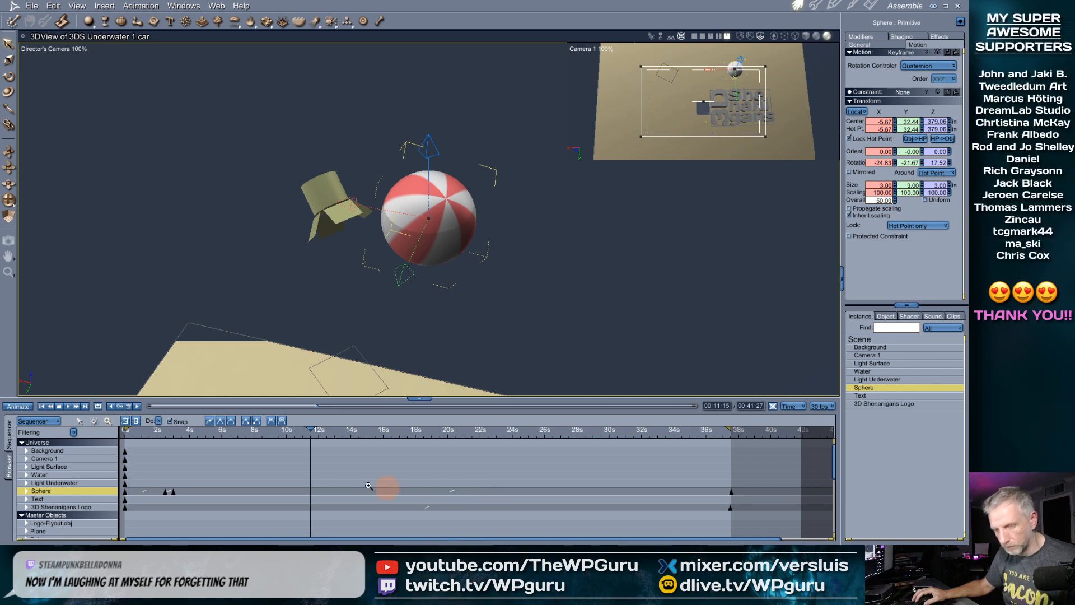
Change the Sphere's tweener between 3 seconds and 00:37:17 to Oscillate and try the Square, Sawtooth, Triangle and Bounce waveforms
{"action": "left_click", "coordinate": [468, 492]}
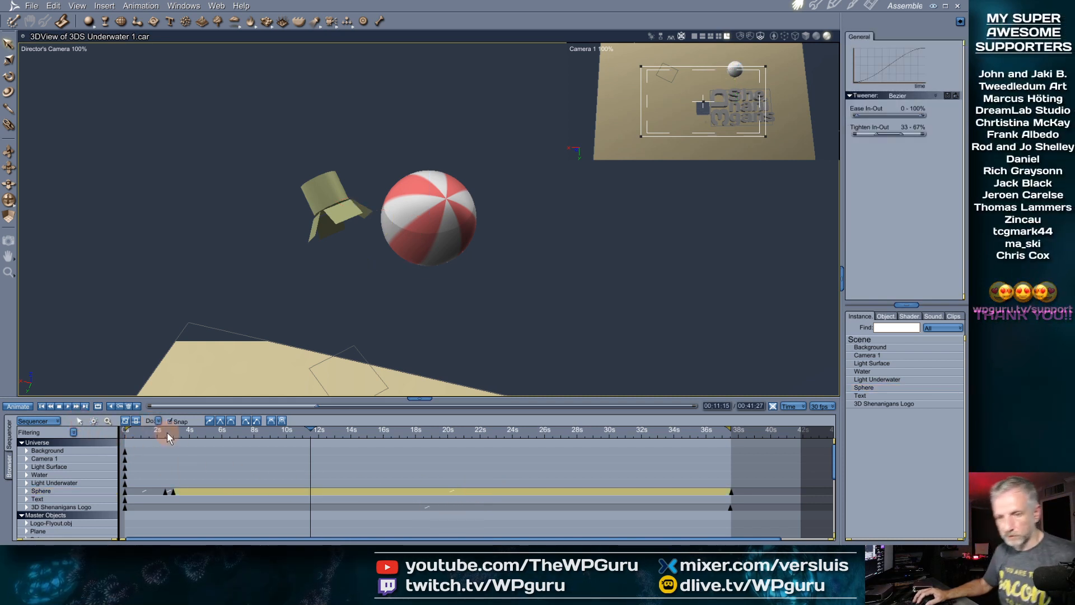
{"action": "mouse_move", "coordinate": [167, 432]}
{"action": "left_mouse_down"}
{"action": "mouse_move", "coordinate": [119, 428]}
{"action": "mouse_move", "coordinate": [406, 438]}
{"action": "mouse_move", "coordinate": [317, 440]}
{"action": "mouse_move", "coordinate": [446, 455]}
{"action": "left_mouse_up"}
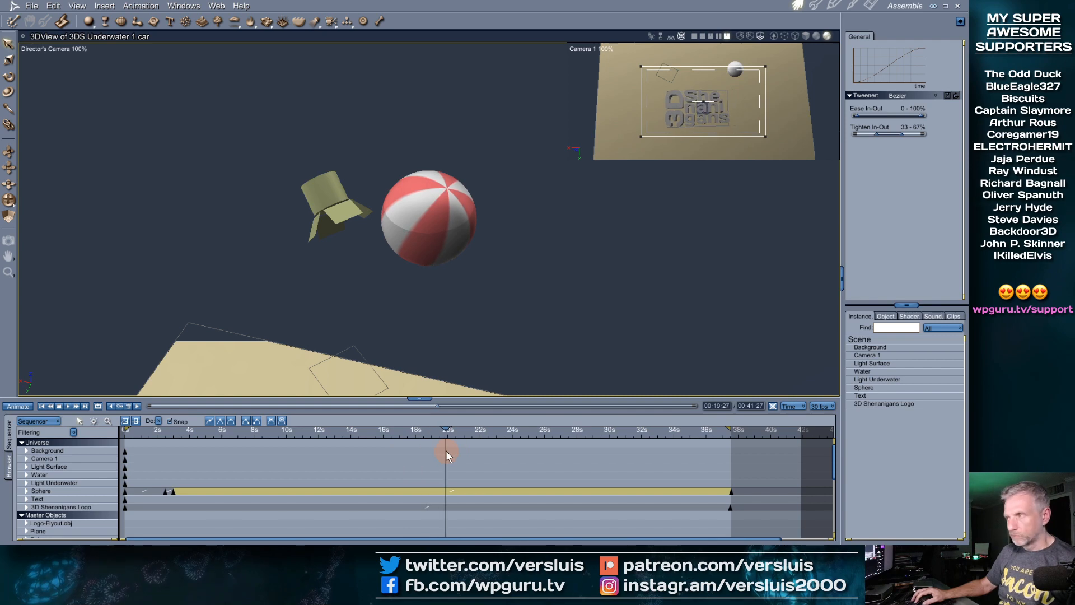
{"action": "left_click", "coordinate": [935, 97]}
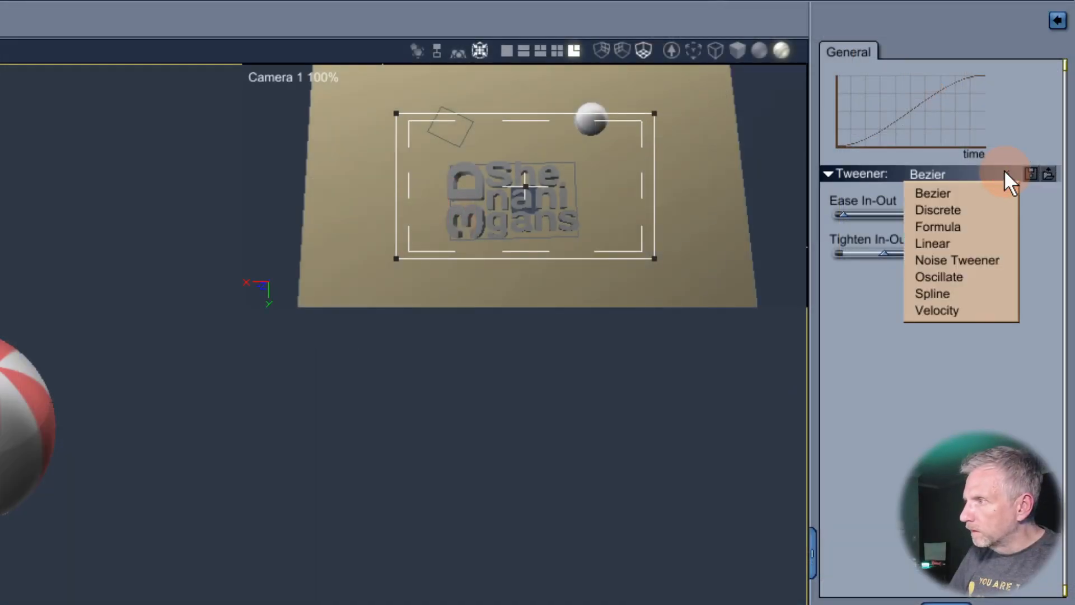
{"action": "left_click", "coordinate": [976, 275]}
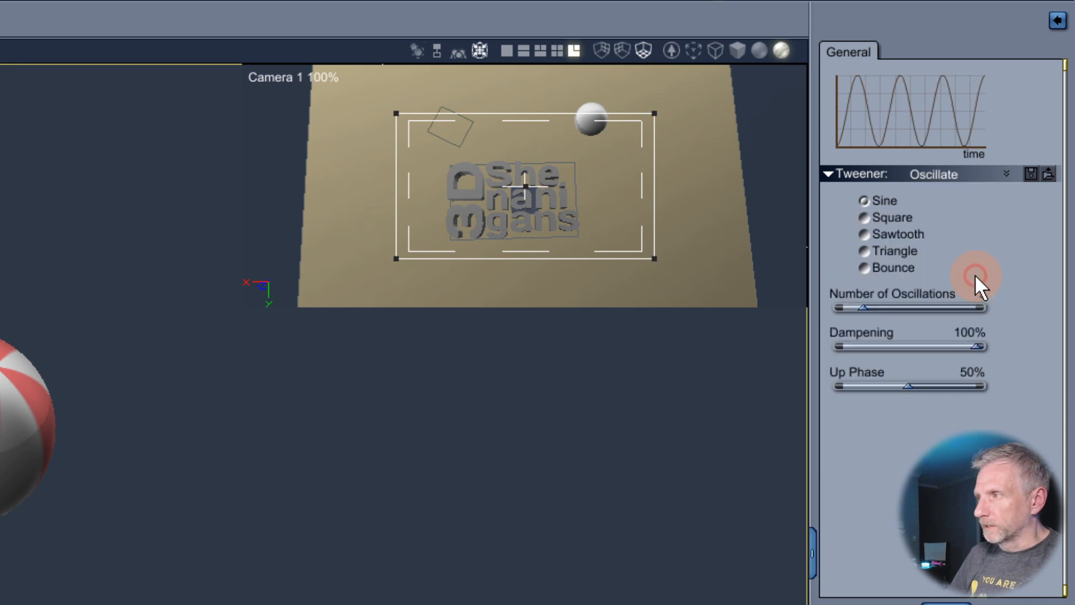
{"action": "left_click", "coordinate": [903, 217]}
{"action": "left_click", "coordinate": [907, 233]}
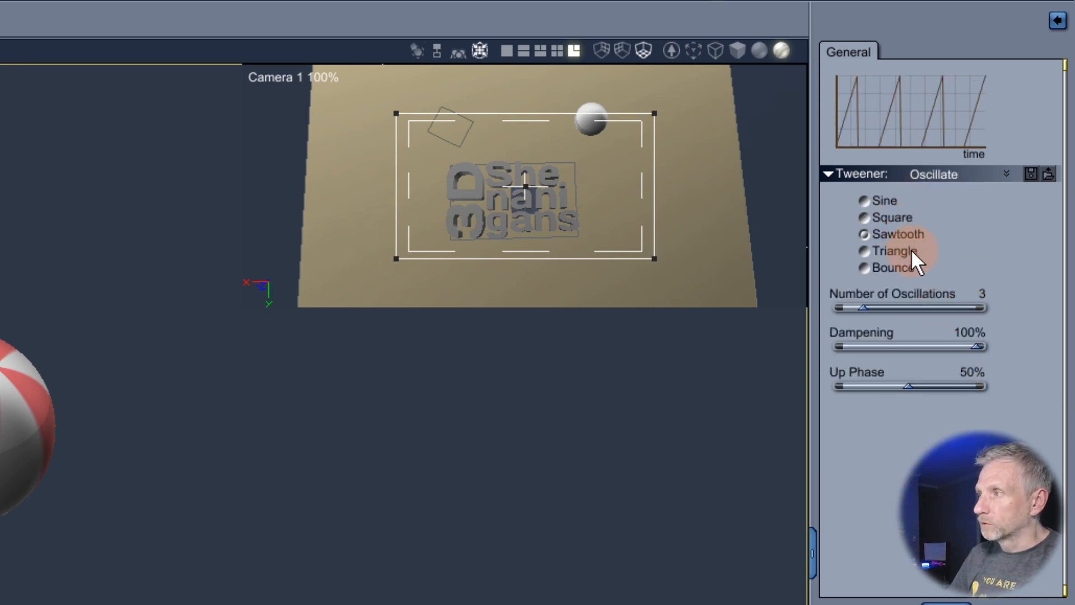
{"action": "left_click", "coordinate": [912, 250]}
{"action": "left_click", "coordinate": [909, 265]}
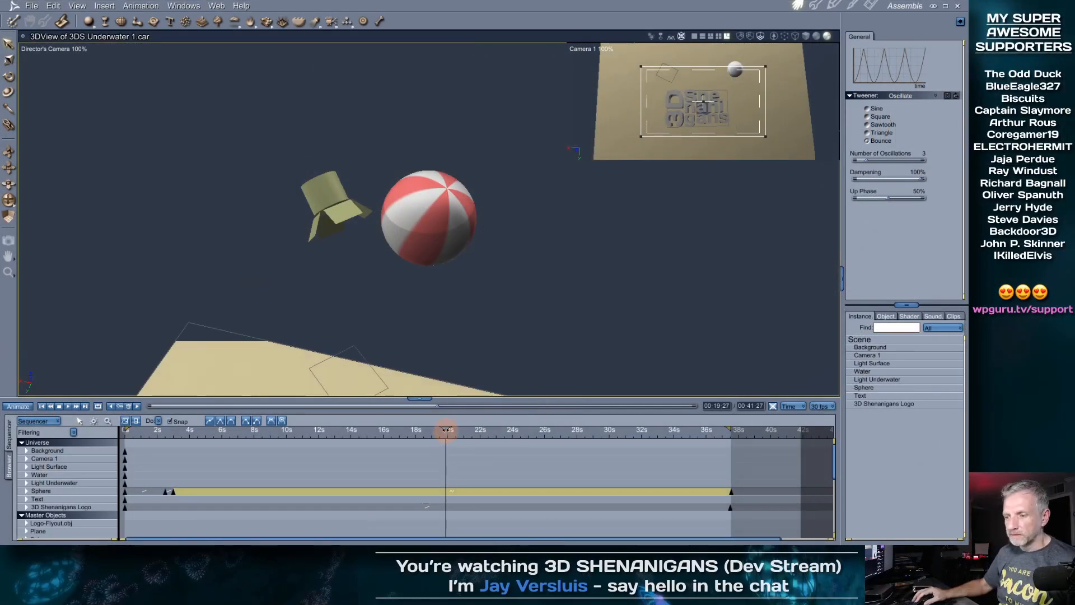
Set the Sphere's Oscillate tweener to the Sine waveform and scrub the animation to about 35 seconds
{"action": "mouse_move", "coordinate": [445, 430]}
{"action": "left_mouse_down"}
{"action": "mouse_move", "coordinate": [154, 431]}
{"action": "mouse_move", "coordinate": [696, 432]}
{"action": "mouse_move", "coordinate": [130, 436]}
{"action": "mouse_move", "coordinate": [619, 436]}
{"action": "mouse_move", "coordinate": [454, 436]}
{"action": "left_mouse_up"}
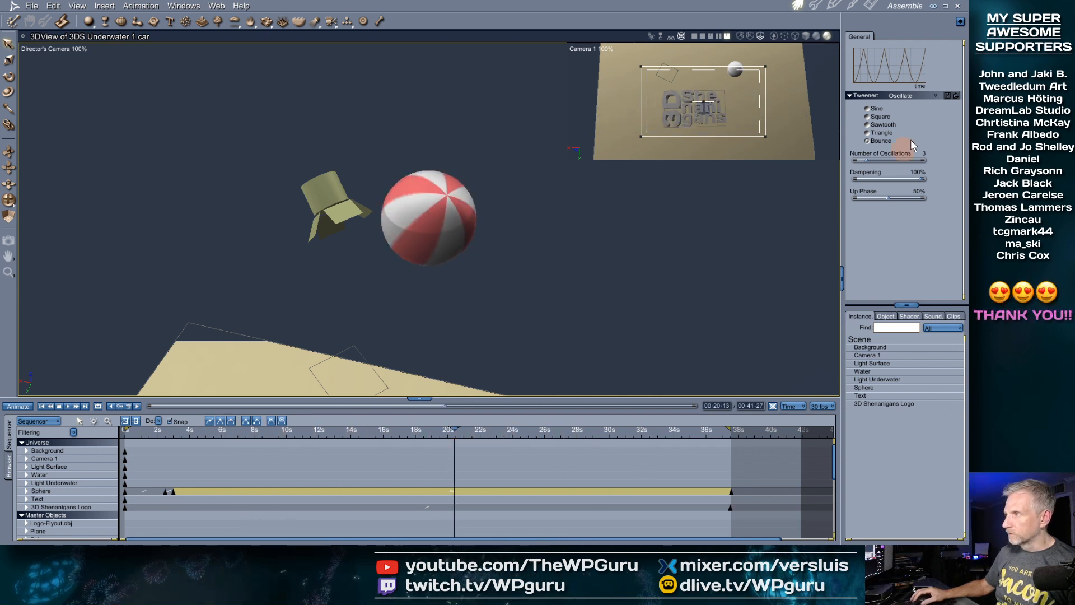
{"action": "left_click", "coordinate": [927, 96]}
{"action": "left_click", "coordinate": [951, 149]}
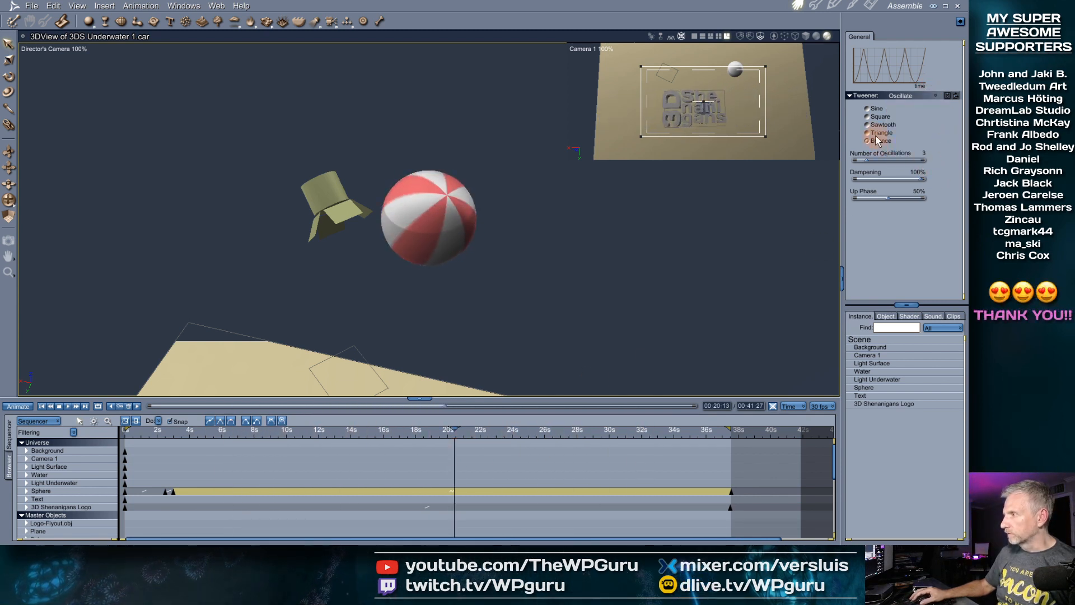
{"action": "left_click", "coordinate": [877, 108]}
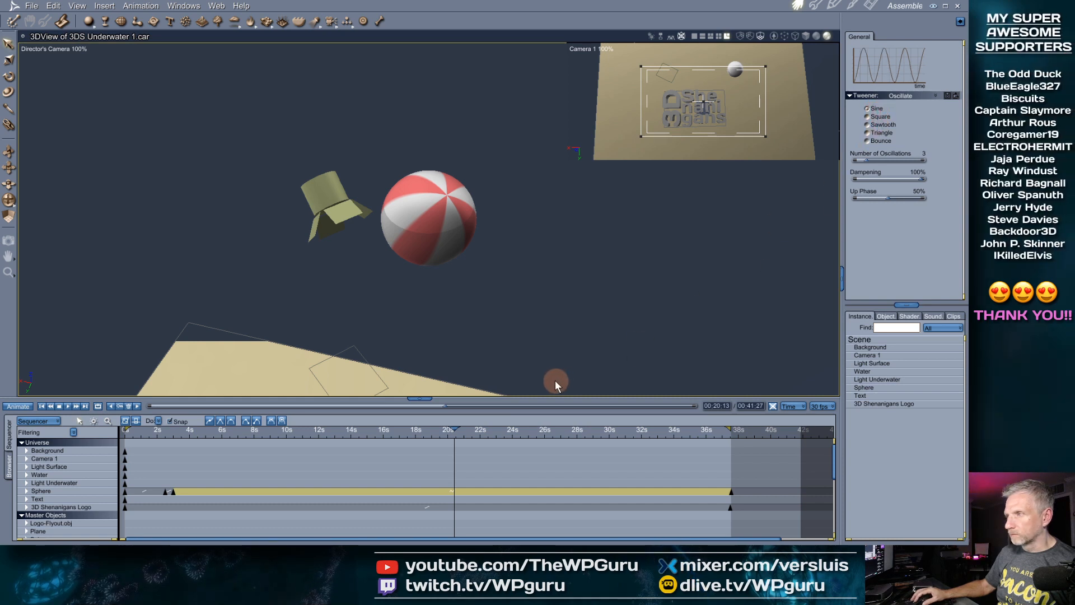
{"action": "left_click_drag", "start_coordinate": [394, 442], "coordinate": [693, 460]}
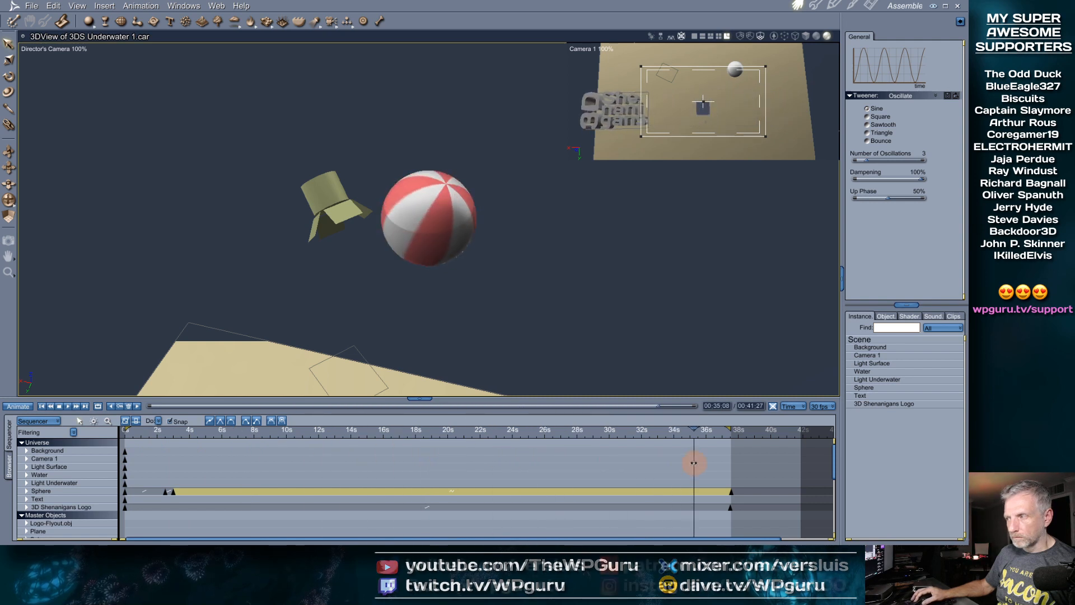
Set the tweener's Number of Oscillations to 10, scrub the Sphere's motion across the timeline and return to the 00:37:17 keyframe
{"action": "left_click", "coordinate": [867, 159]}
{"action": "left_click_drag", "start_coordinate": [867, 159], "coordinate": [890, 156]}
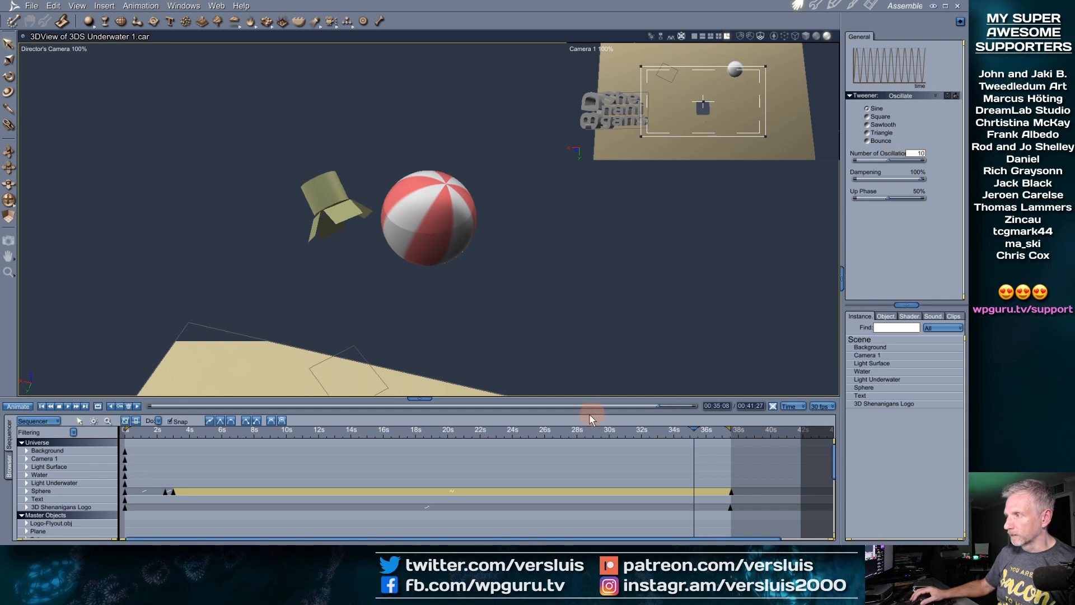
{"action": "left_click_drag", "start_coordinate": [661, 432], "coordinate": [365, 455]}
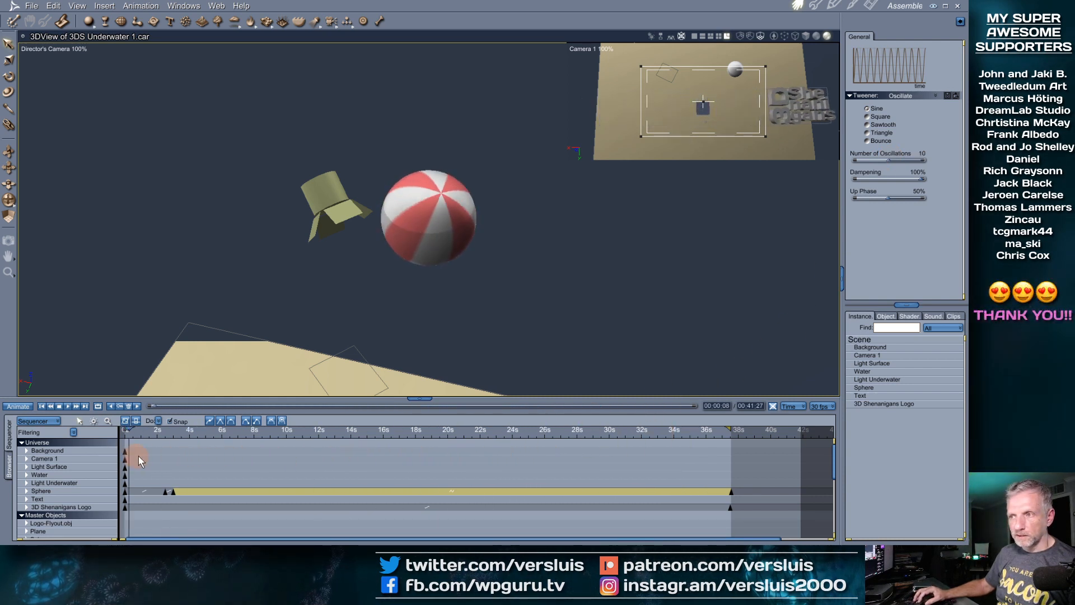
{"action": "left_click_drag", "start_coordinate": [139, 456], "coordinate": [345, 462]}
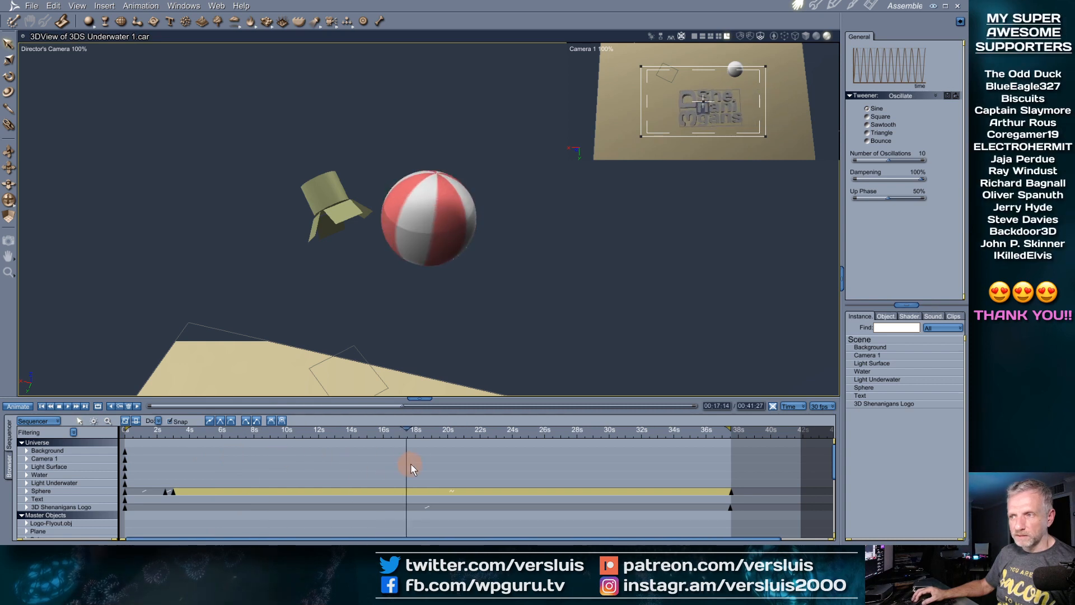
{"action": "left_click_drag", "start_coordinate": [412, 465], "coordinate": [153, 442]}
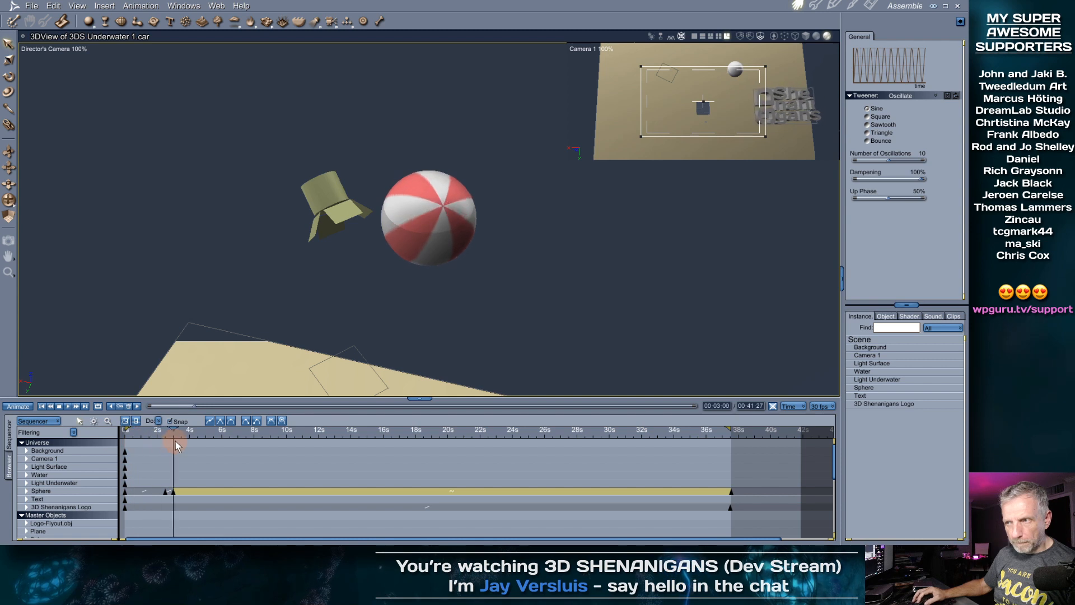
{"action": "left_click_drag", "start_coordinate": [175, 446], "coordinate": [233, 457]}
{"action": "left_click_drag", "start_coordinate": [305, 460], "coordinate": [415, 463]}
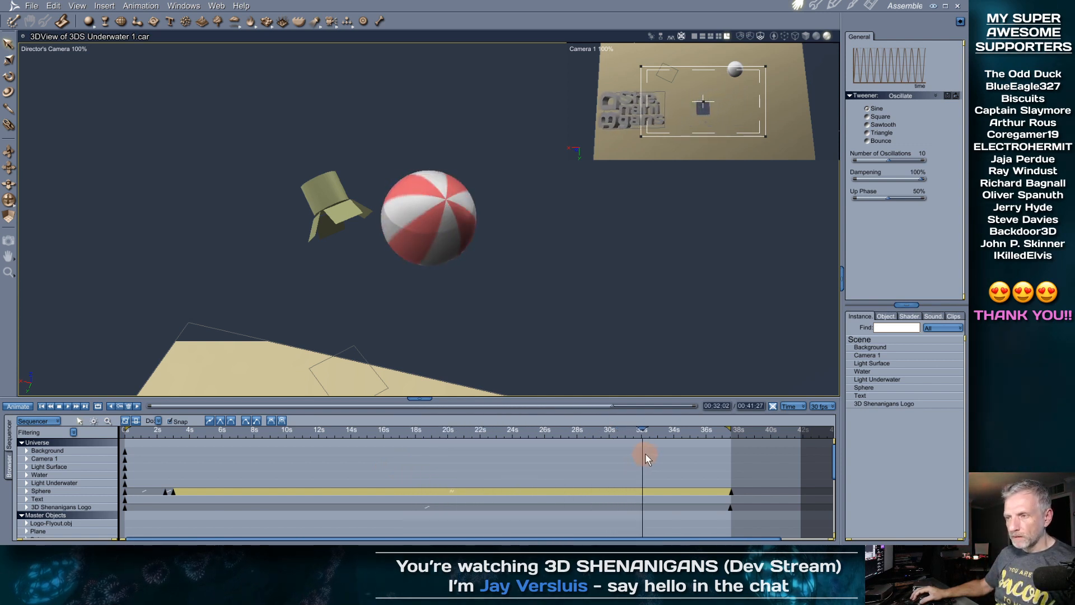
{"action": "left_click_drag", "start_coordinate": [646, 455], "coordinate": [498, 452]}
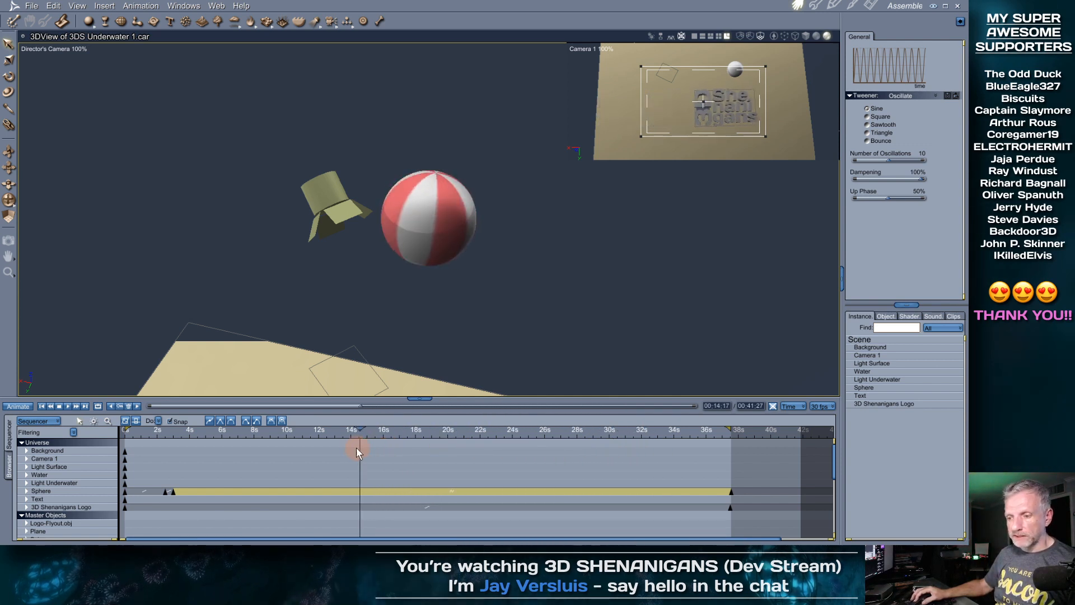
{"action": "left_click_drag", "start_coordinate": [301, 446], "coordinate": [612, 442]}
{"action": "left_click", "coordinate": [137, 406]}
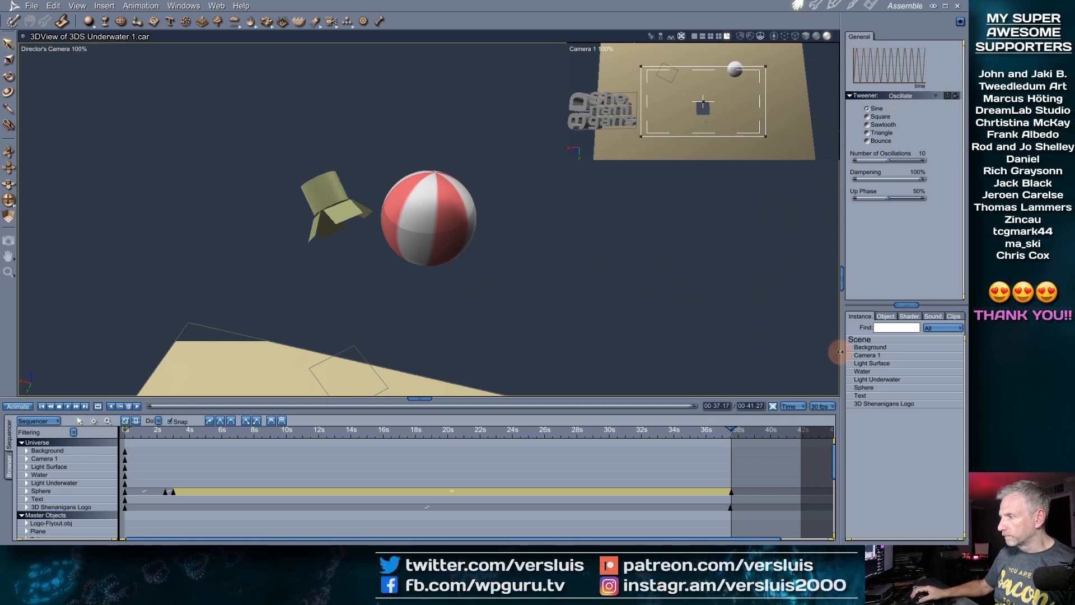
Check the Sphere around its 00:37:17 keyframe and set its tweener from 3 seconds onward back to Bezier
{"action": "left_click", "coordinate": [877, 388]}
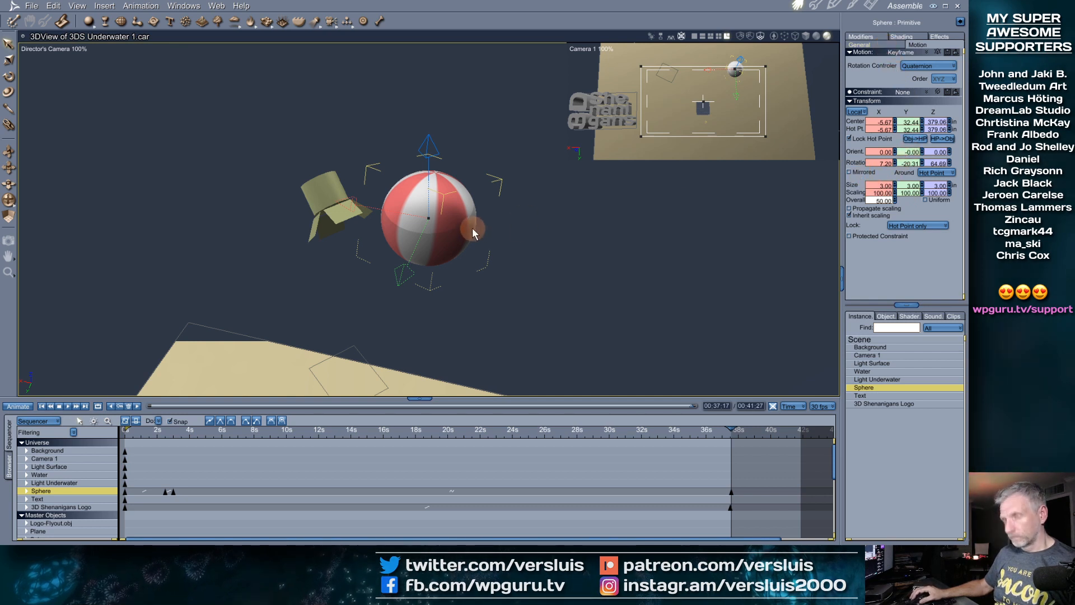
{"action": "key", "text": "u"}
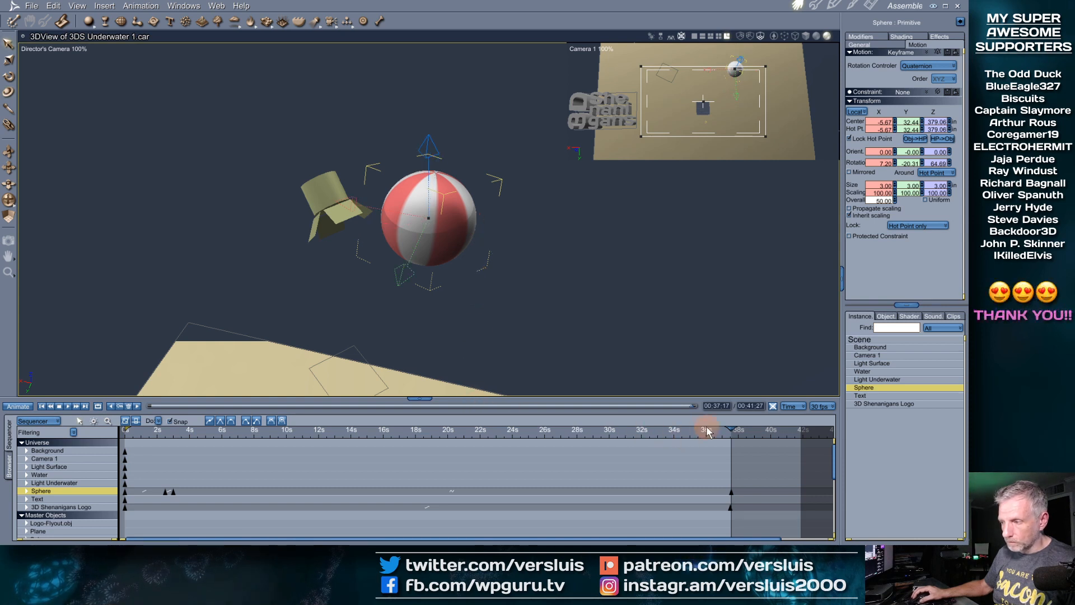
{"action": "mouse_move", "coordinate": [708, 431]}
{"action": "left_mouse_down"}
{"action": "mouse_move", "coordinate": [490, 436]}
{"action": "mouse_move", "coordinate": [729, 436]}
{"action": "left_mouse_up"}
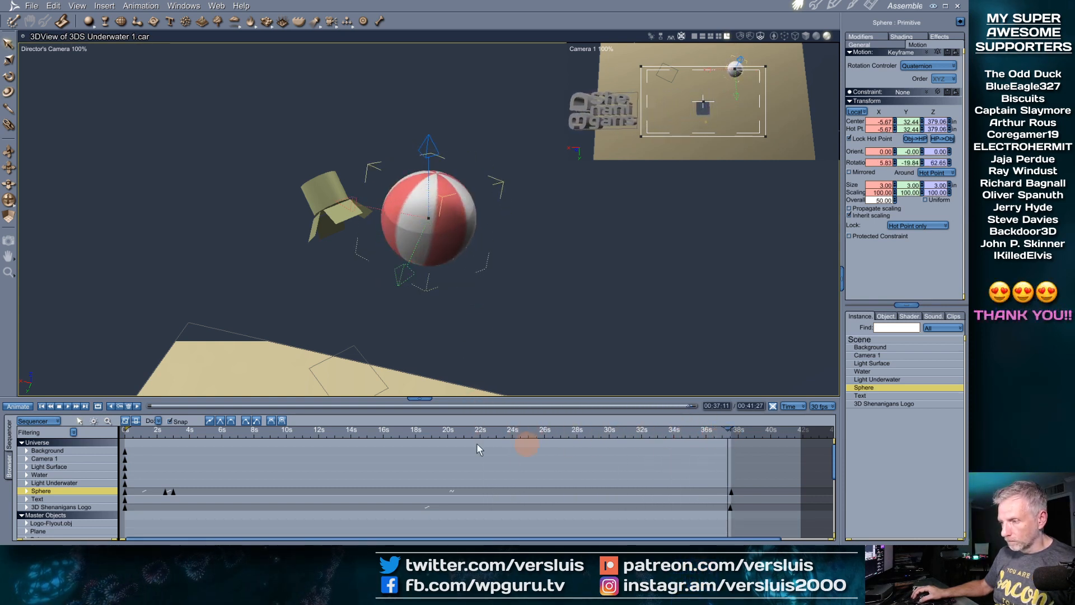
{"action": "left_click", "coordinate": [136, 406]}
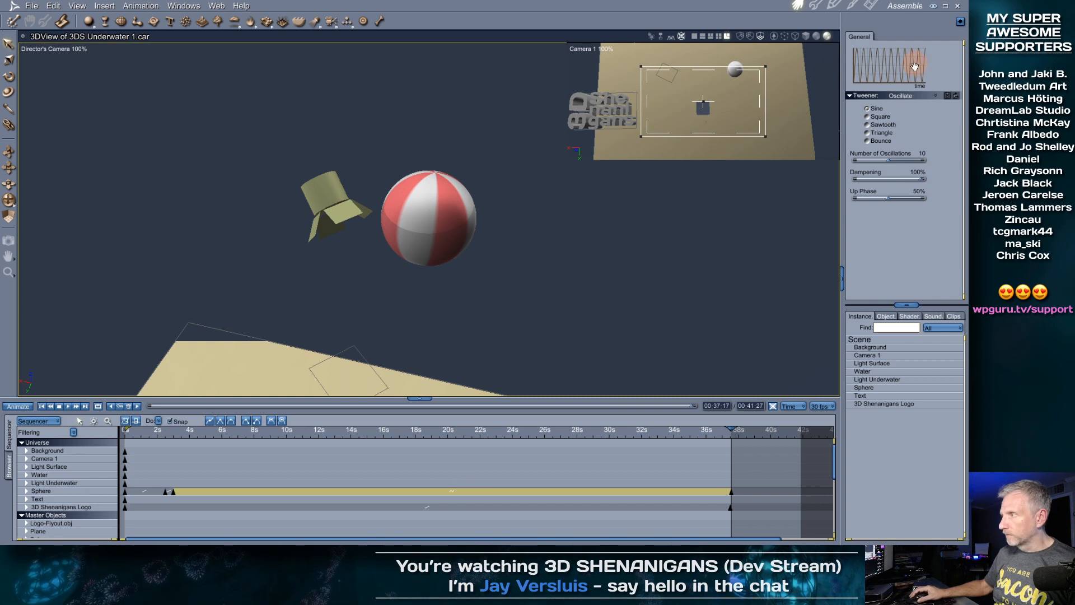
{"action": "left_click", "coordinate": [923, 95]}
{"action": "left_click", "coordinate": [913, 103]}
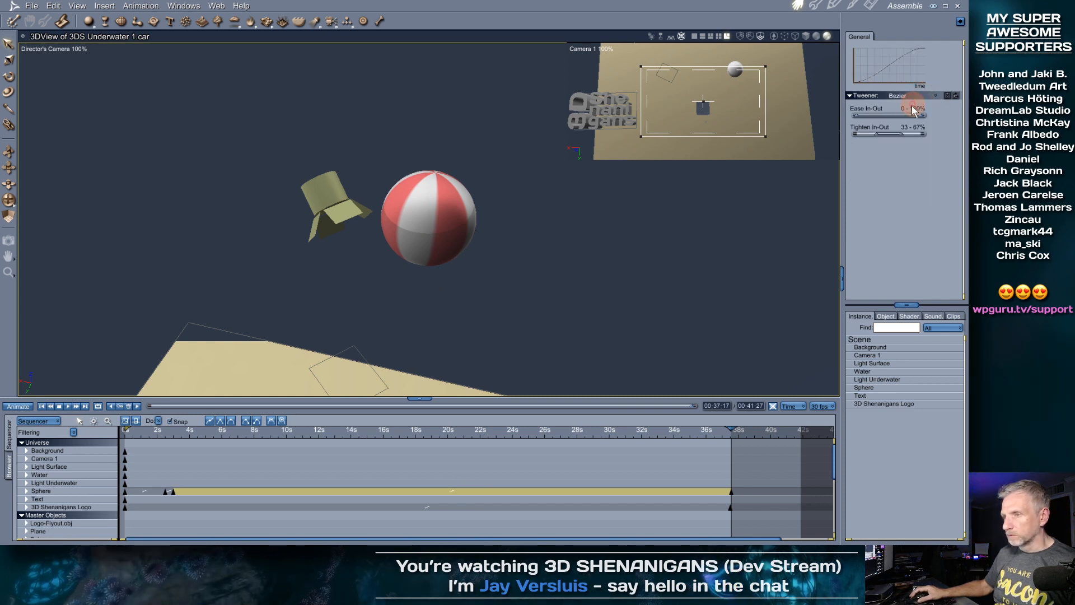
Rotate the Sphere to about -5.37, -25.10, 7.70 at its 00:03:00 keyframe and scrub forward to check the motion
{"action": "left_click_drag", "start_coordinate": [726, 428], "coordinate": [180, 492]}
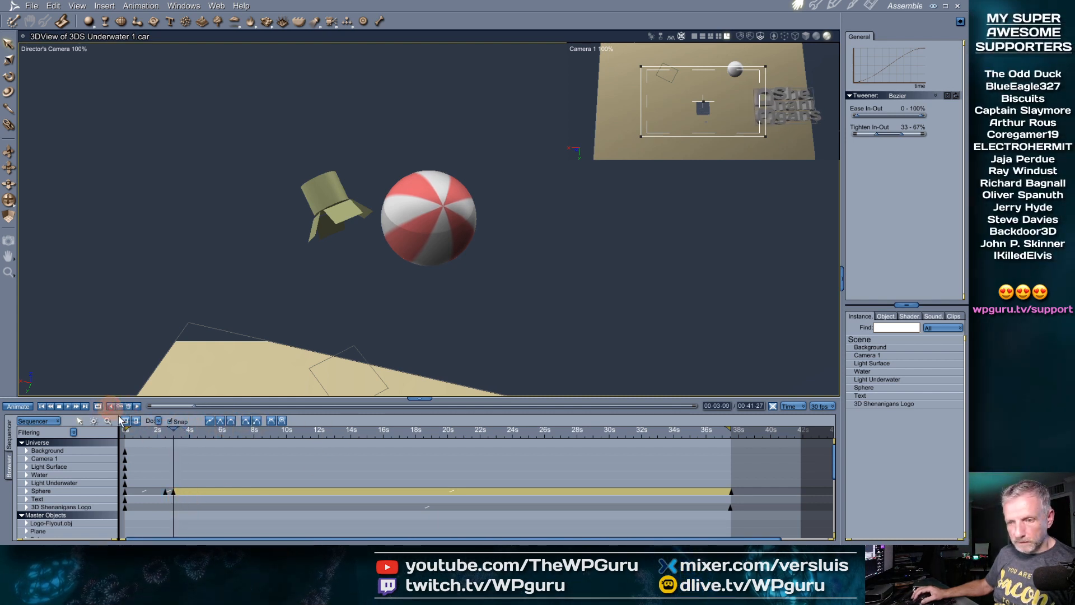
{"action": "left_click", "coordinate": [424, 205]}
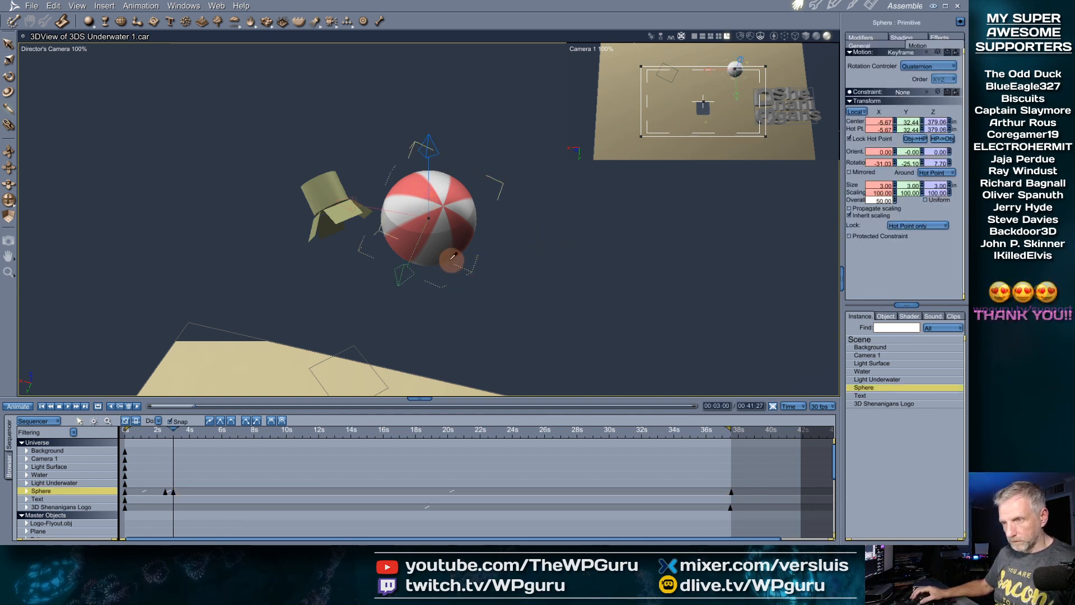
{"action": "middle_click_drag", "start_coordinate": [454, 308], "coordinate": [549, 291]}
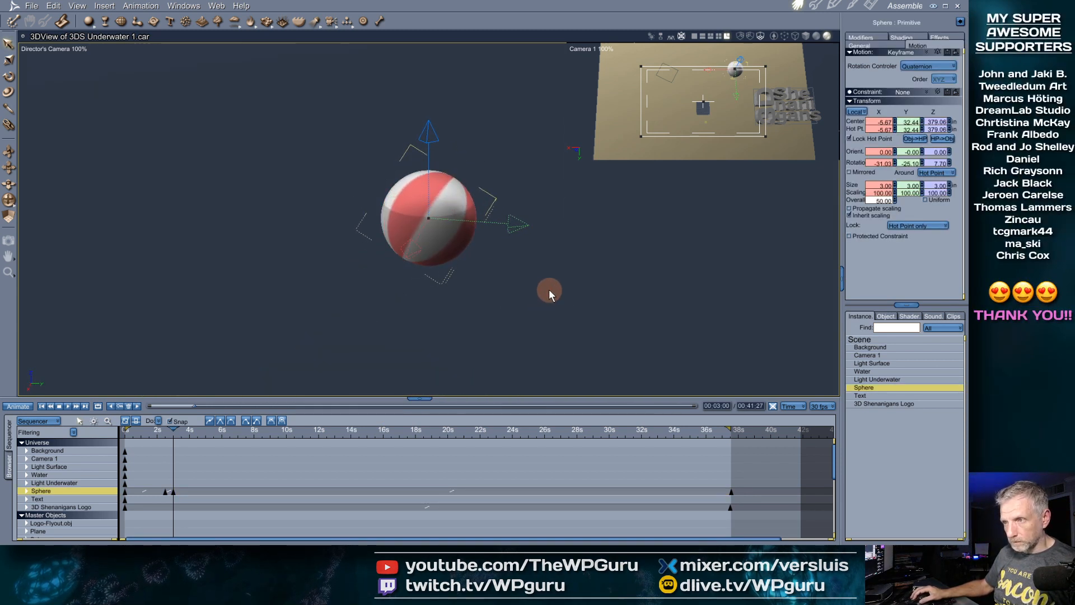
{"action": "key", "text": "r"}
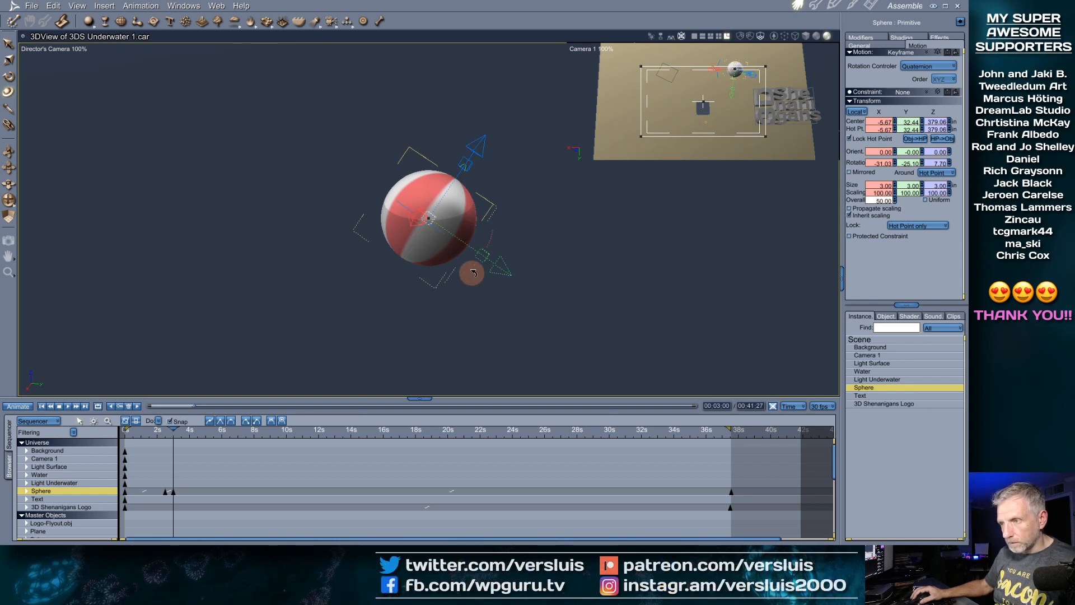
{"action": "left_click_drag", "start_coordinate": [473, 271], "coordinate": [479, 253]}
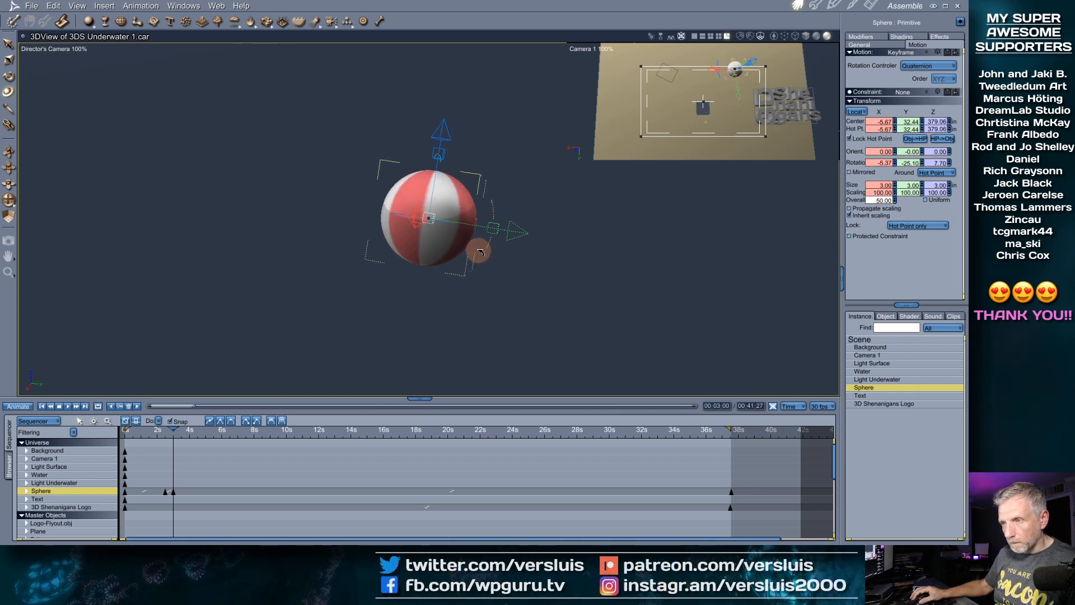
{"action": "key", "text": "t"}
{"action": "left_click_drag", "start_coordinate": [175, 429], "coordinate": [543, 501]}
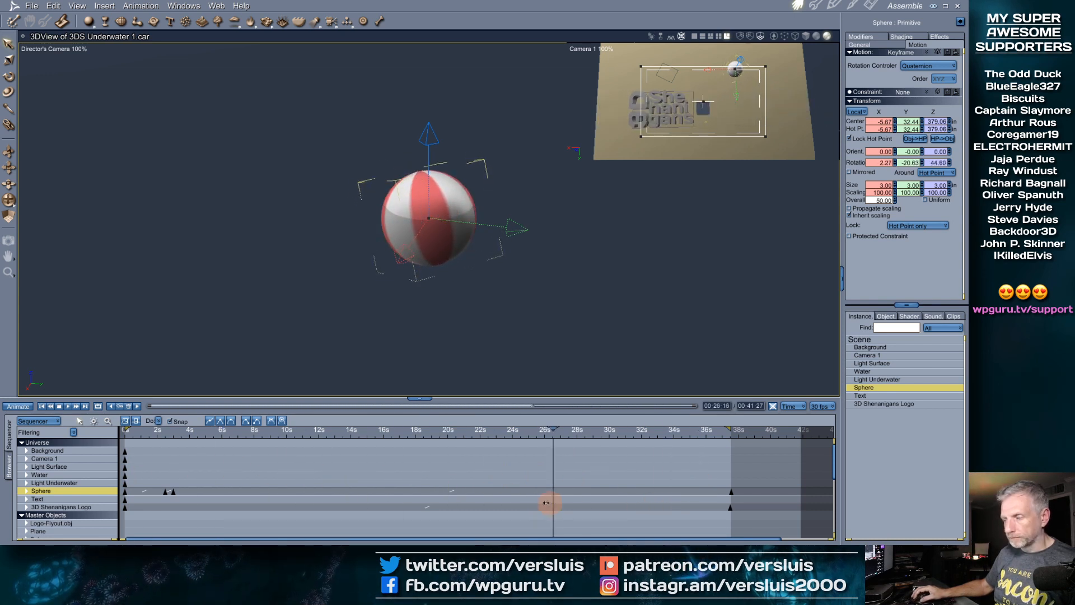
Set the Sphere's tweener after the 3-second keyframe to Oscillate with the Sine waveform and scrub to about 29 seconds
{"action": "left_click", "coordinate": [468, 493]}
{"action": "left_click", "coordinate": [932, 98]}
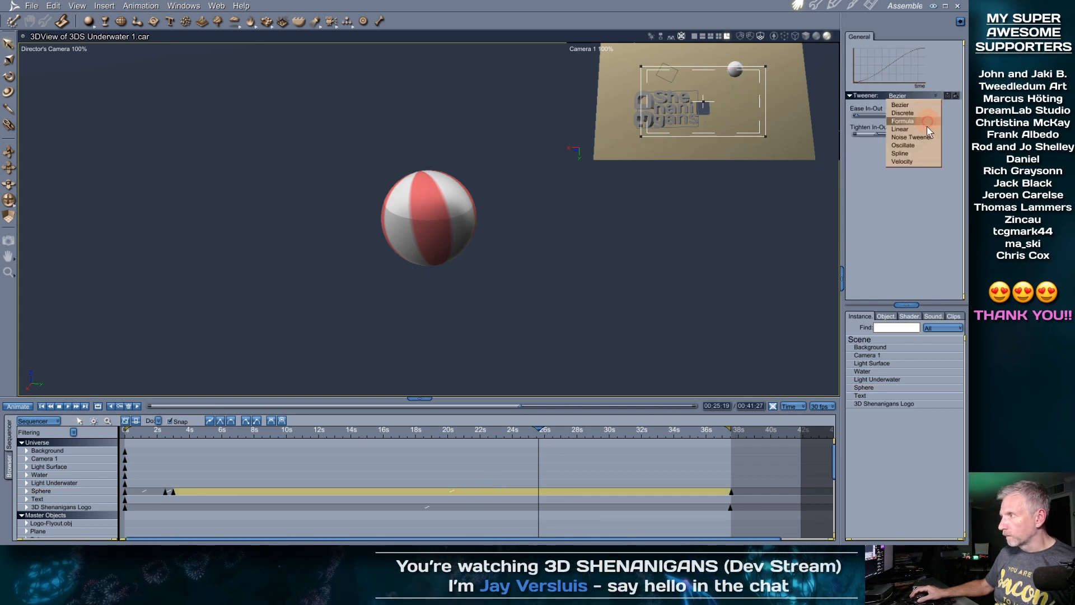
{"action": "left_click", "coordinate": [928, 146]}
{"action": "left_click_drag", "start_coordinate": [539, 430], "coordinate": [603, 449]}
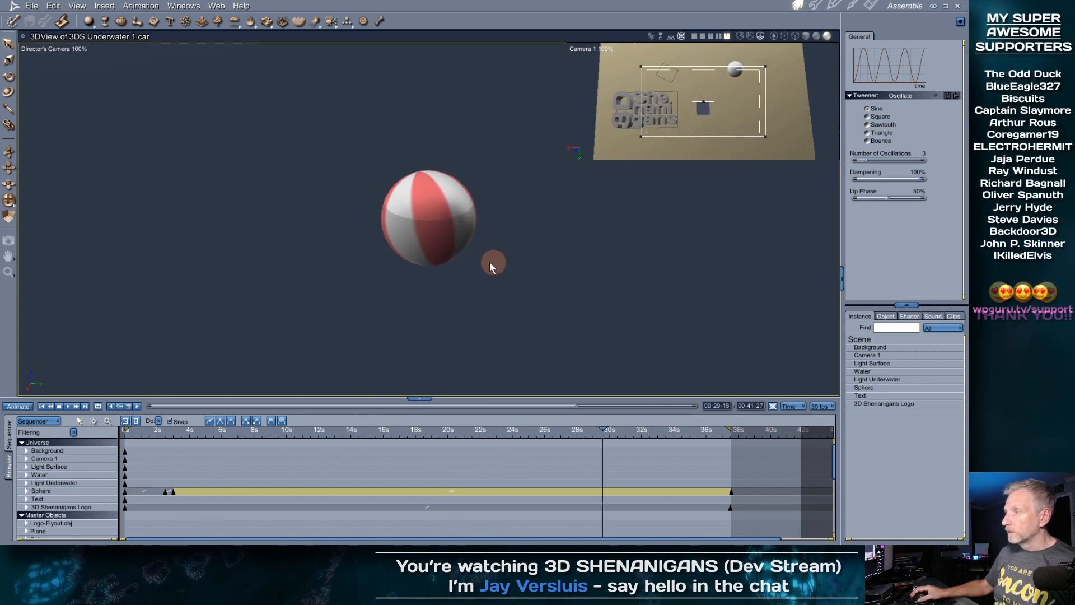
Set the Sphere's oscillating tweener after the 3-second keyframe to the Bounce waveform and play the animation through
{"action": "scroll", "coordinate": [493, 265], "scroll_direction": "down", "scroll_amount": 10}
{"action": "middle_click_drag", "start_coordinate": [469, 279], "coordinate": [517, 217]}
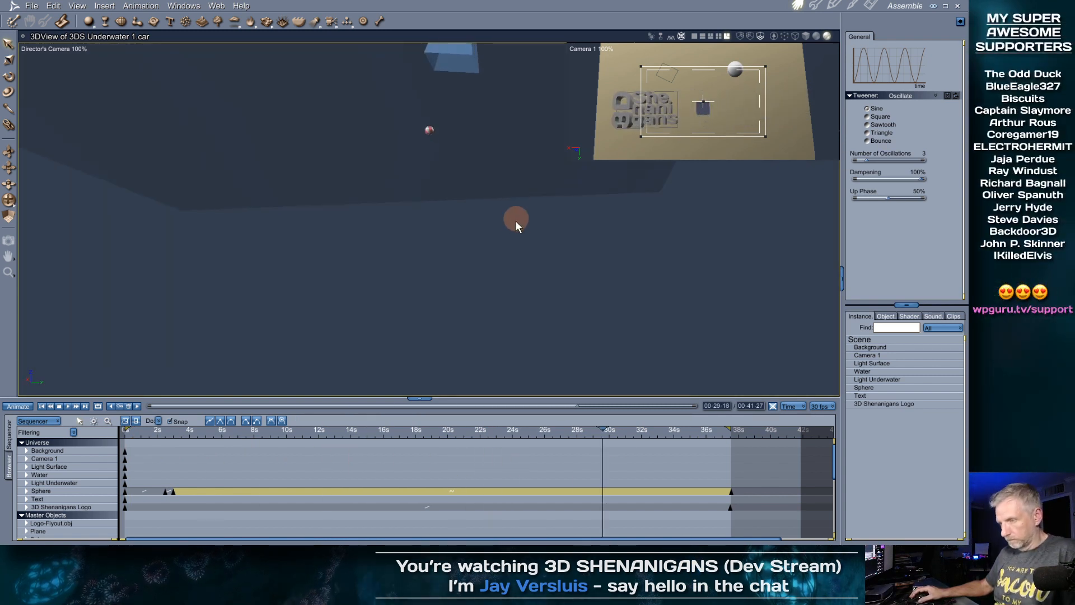
{"action": "left_click", "coordinate": [864, 388]}
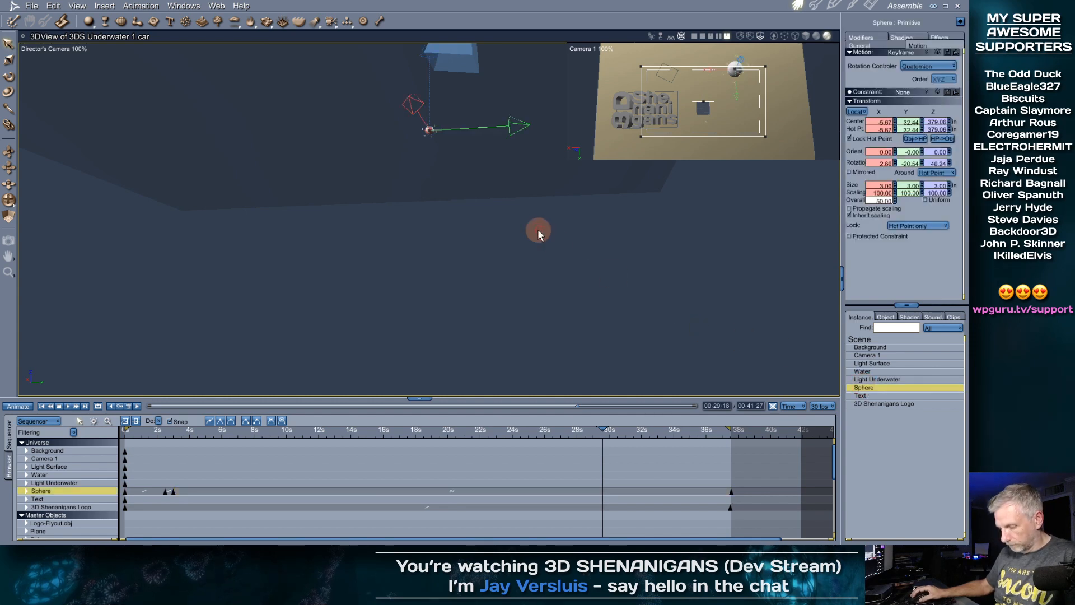
{"action": "scroll", "coordinate": [538, 230], "scroll_direction": "up", "scroll_amount": 10}
{"action": "scroll", "coordinate": [563, 241], "scroll_direction": "down", "scroll_amount": 5}
{"action": "middle_click_drag", "start_coordinate": [562, 240], "coordinate": [476, 295]}
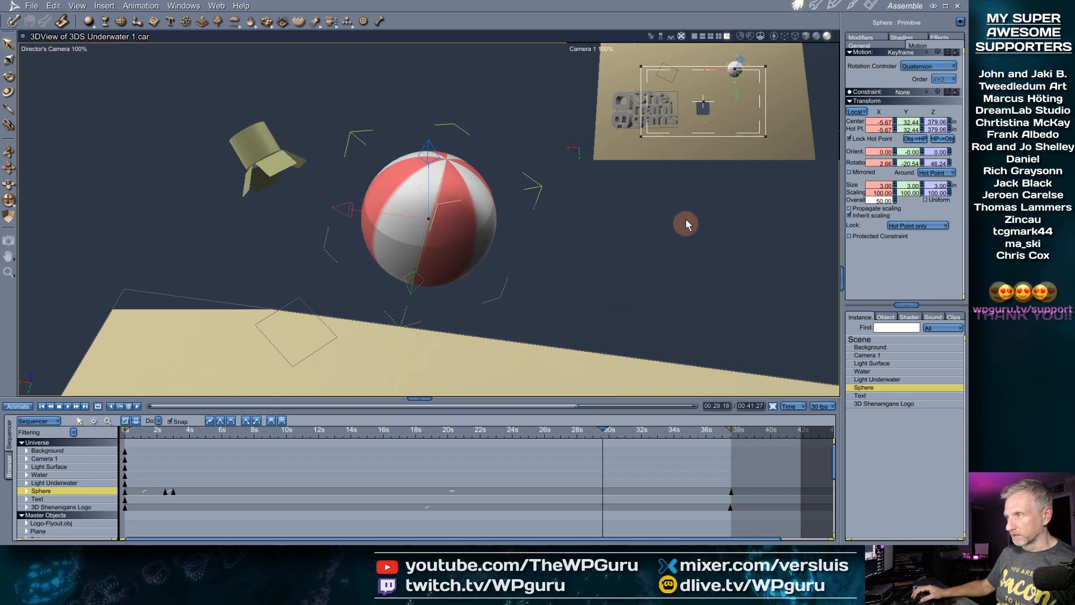
{"action": "left_click", "coordinate": [422, 496]}
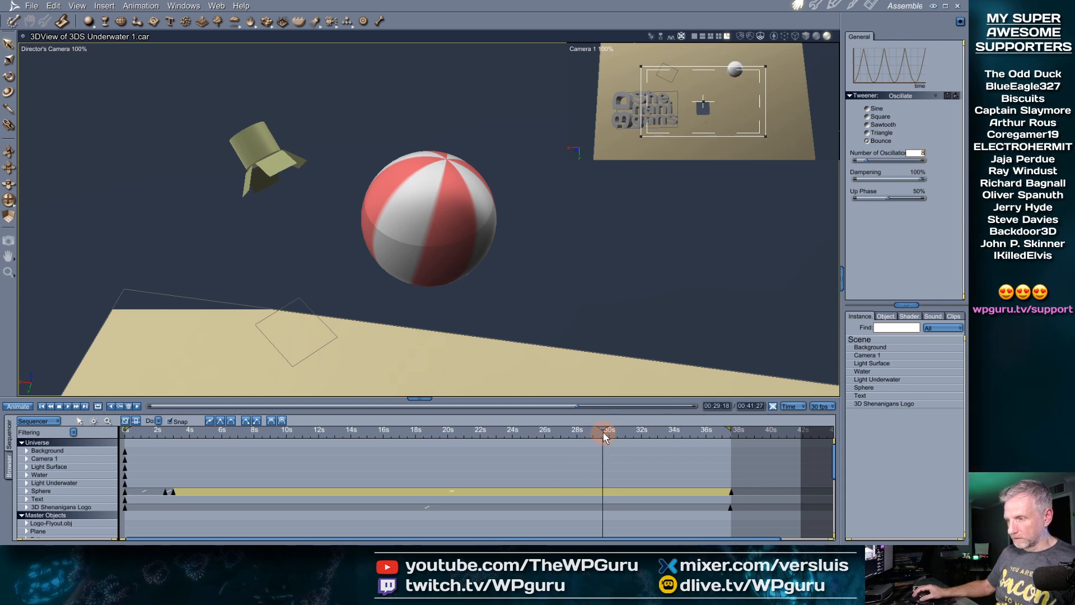
{"action": "left_click_drag", "start_coordinate": [605, 437], "coordinate": [356, 473]}
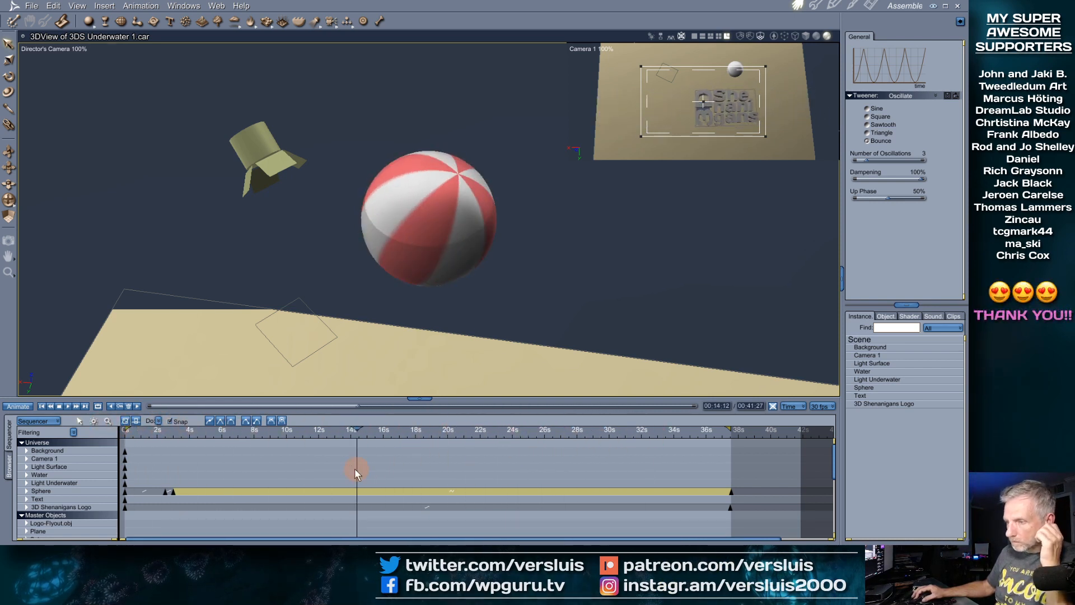
{"action": "left_click", "coordinate": [67, 406]}
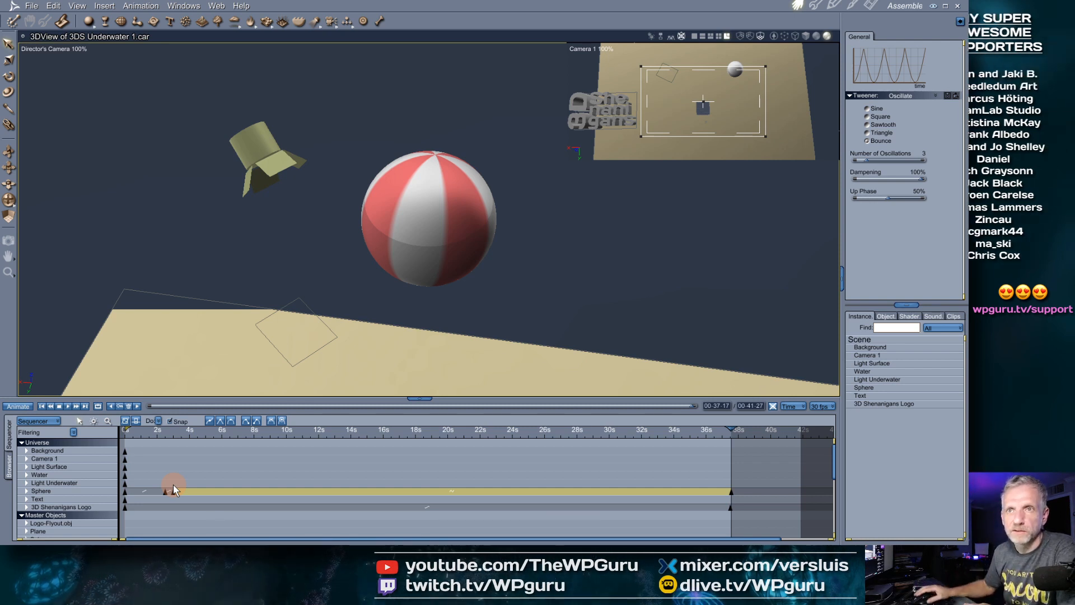
Save the scene as a new file, 3DS Underwater 2.car, keeping all texture maps saved internally
{"action": "left_click", "coordinate": [30, 8]}
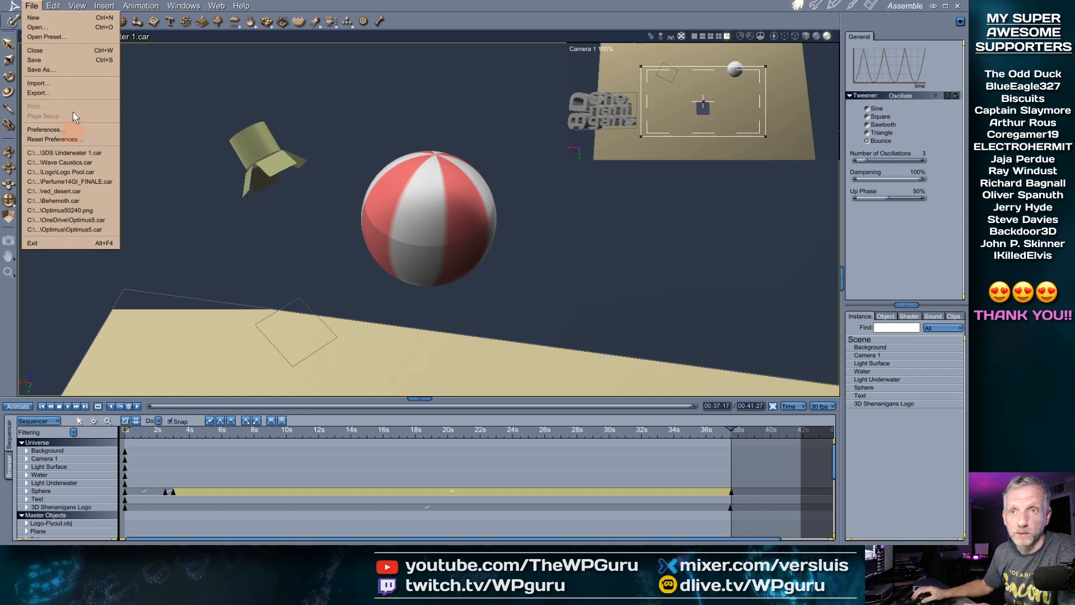
{"action": "left_click", "coordinate": [61, 70]}
{"action": "left_click", "coordinate": [126, 117]}
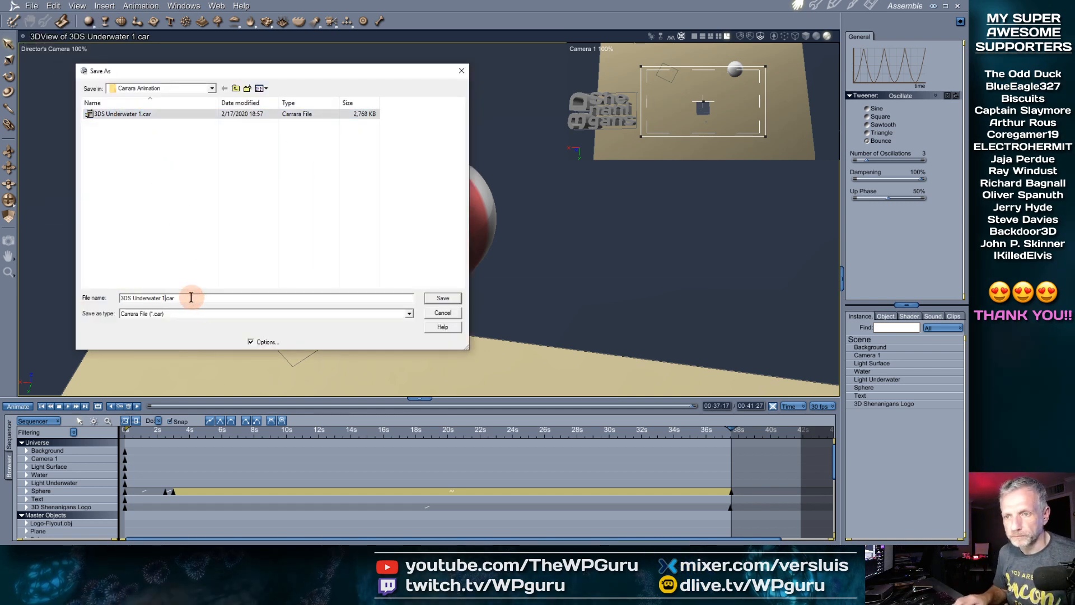
{"action": "key", "text": "Return"}
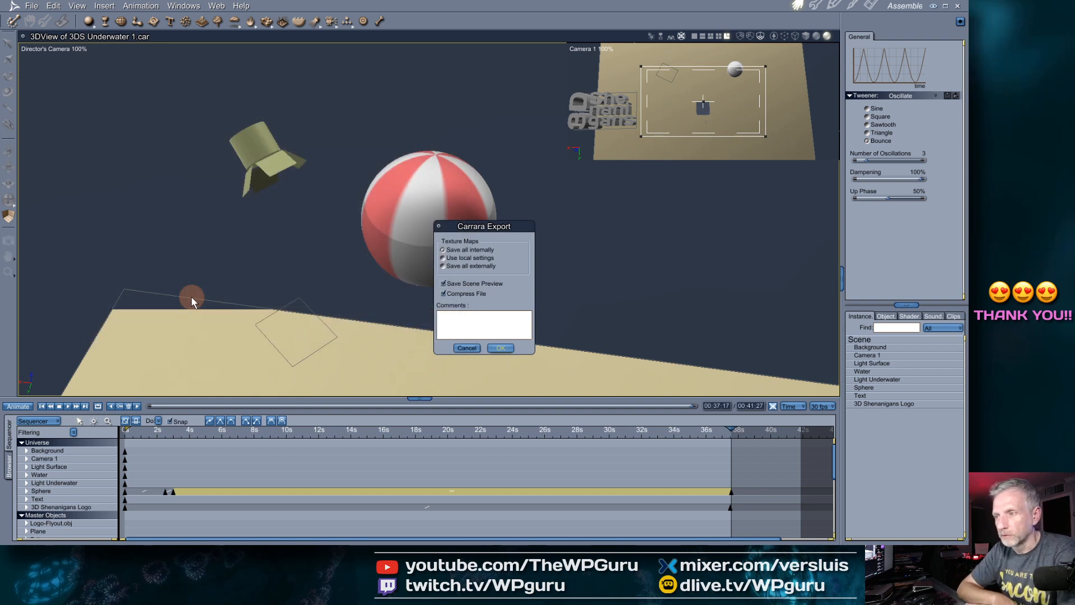
{"action": "left_click", "coordinate": [501, 348]}
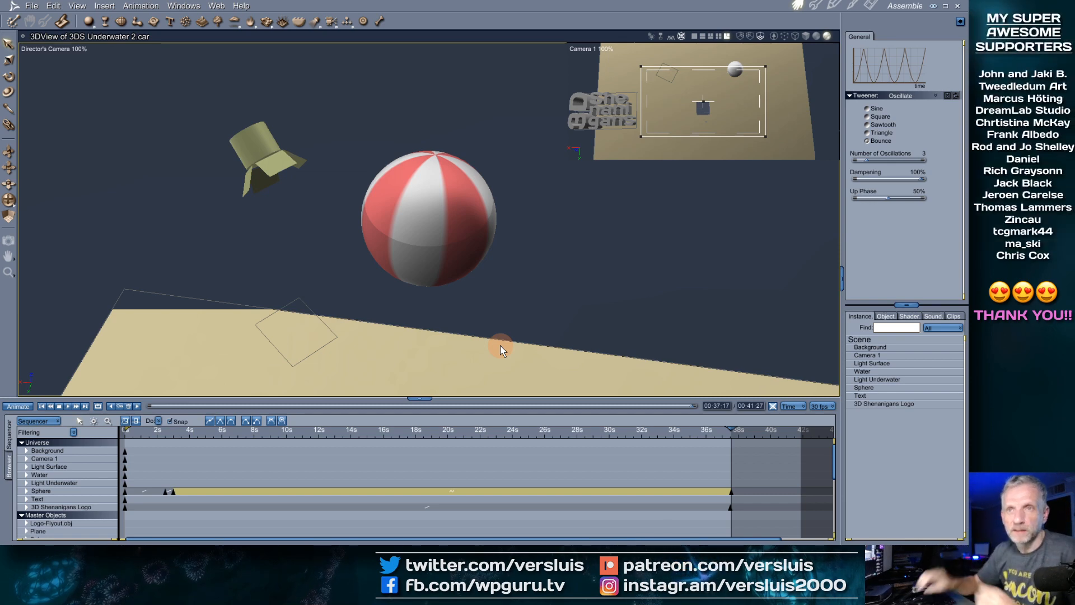
{"action": "left_click", "coordinate": [32, 6]}
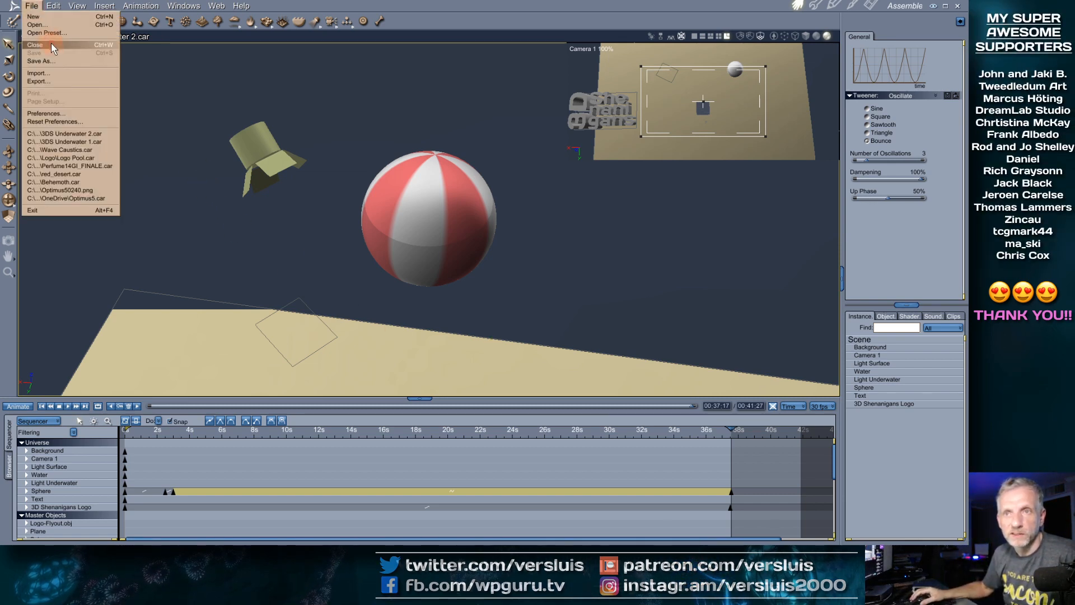
{"action": "left_click", "coordinate": [58, 60]}
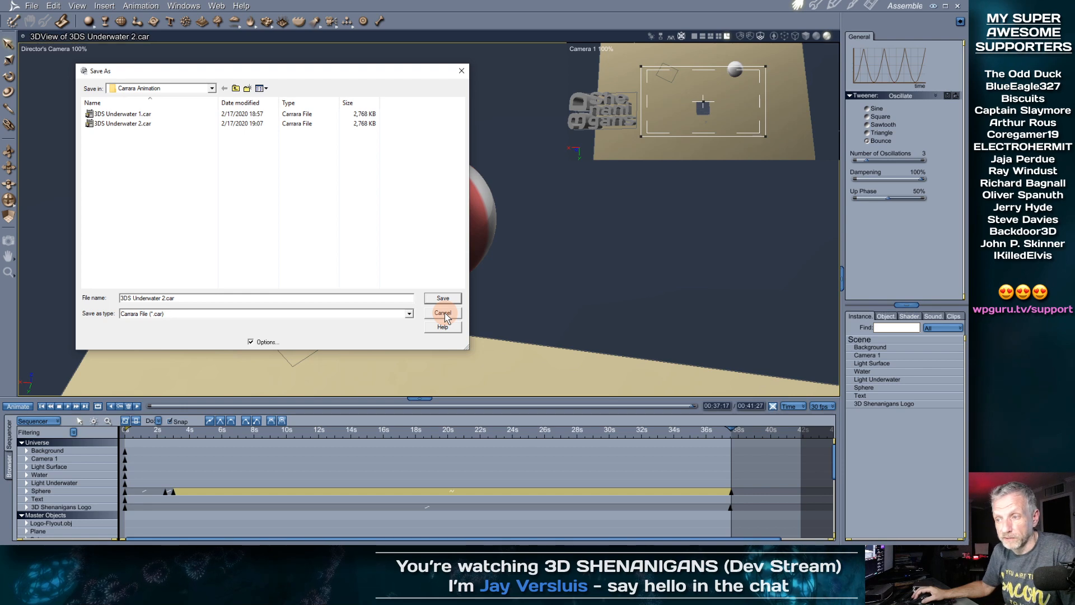
{"action": "left_click", "coordinate": [443, 313]}
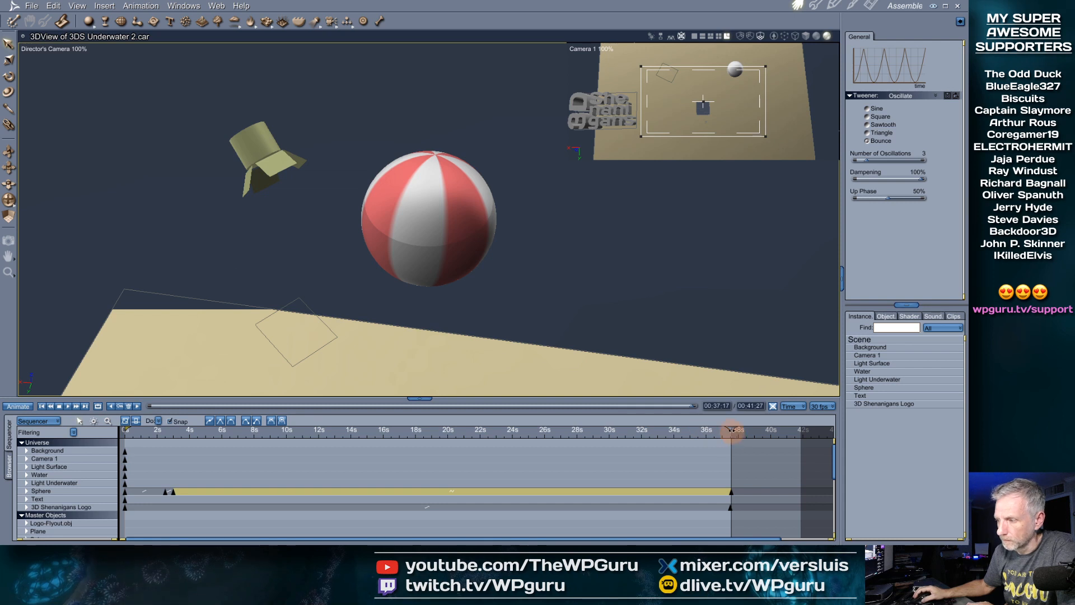
Delete the Sphere's 00:37:17 keyframe, return to the start of the timeline and shorten the playback range to end at 3 seconds
{"action": "left_click_drag", "start_coordinate": [732, 431], "coordinate": [639, 428]}
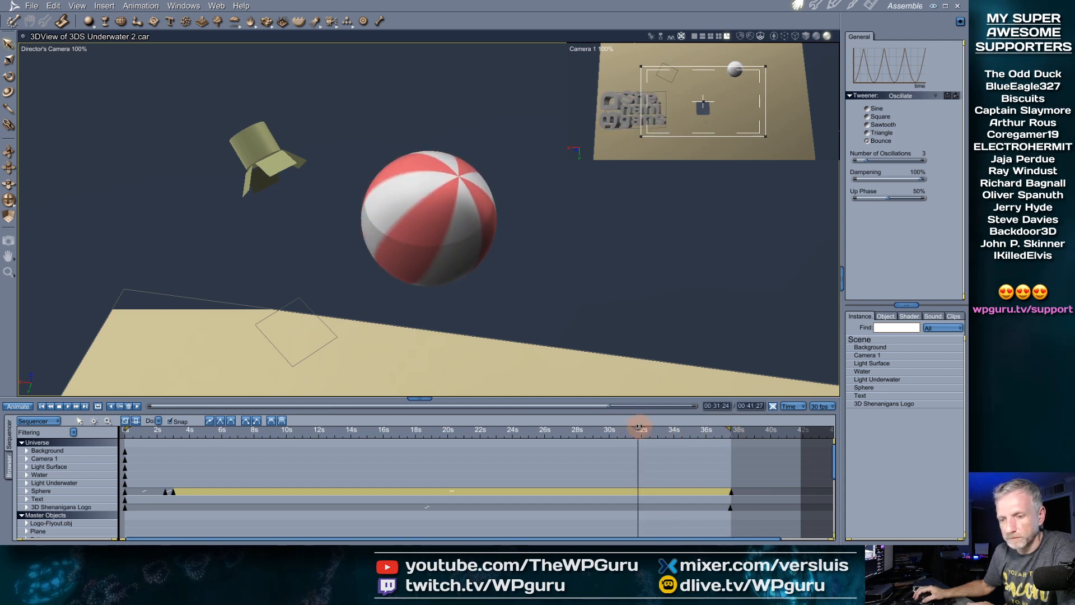
{"action": "left_click", "coordinate": [731, 493]}
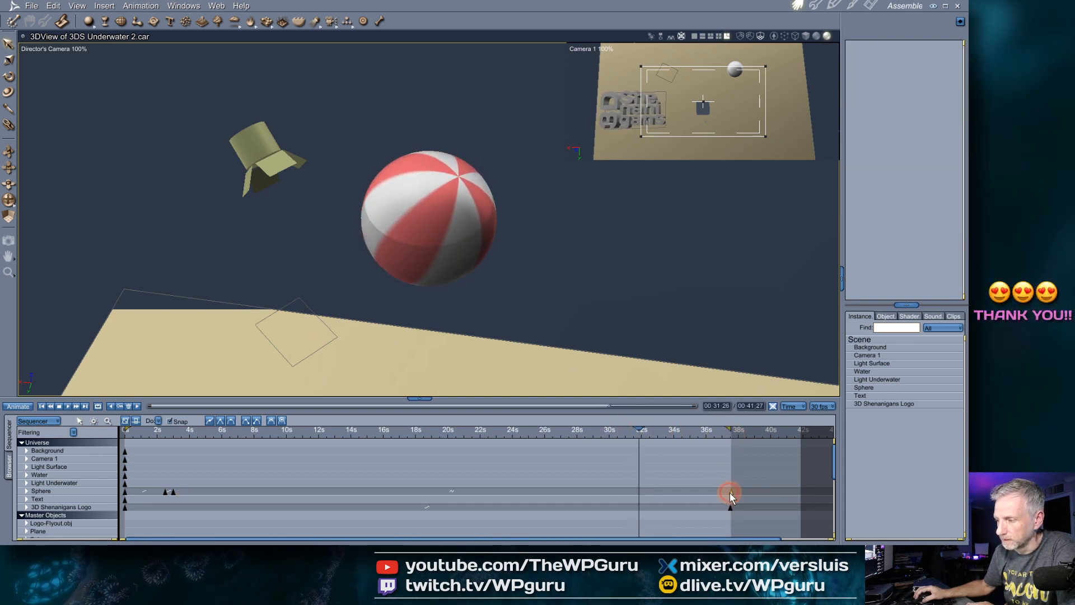
{"action": "key", "text": "Delete"}
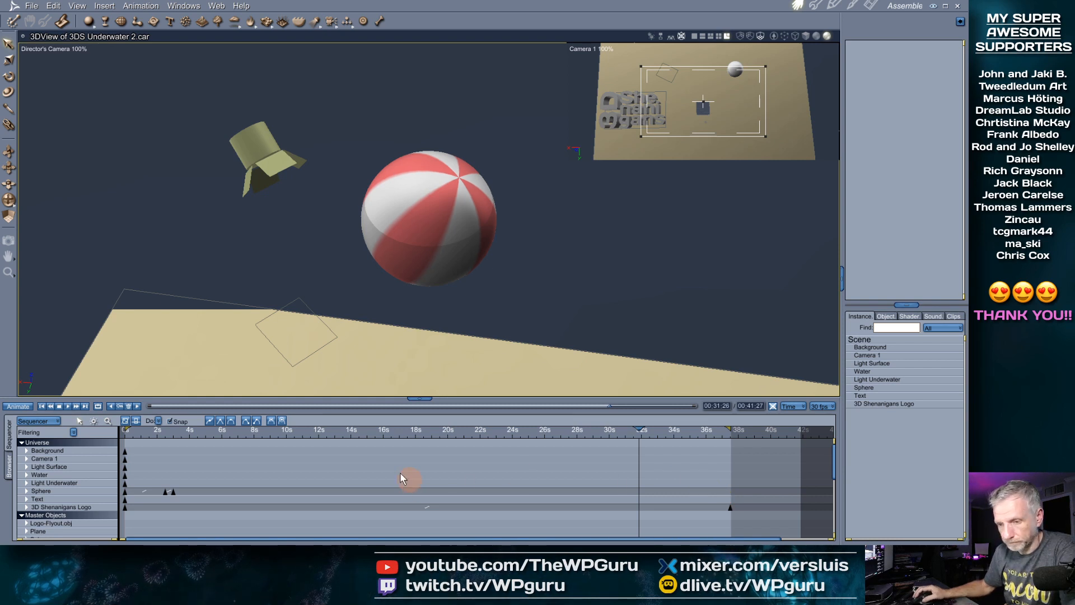
{"action": "left_click_drag", "start_coordinate": [639, 427], "coordinate": [103, 466]}
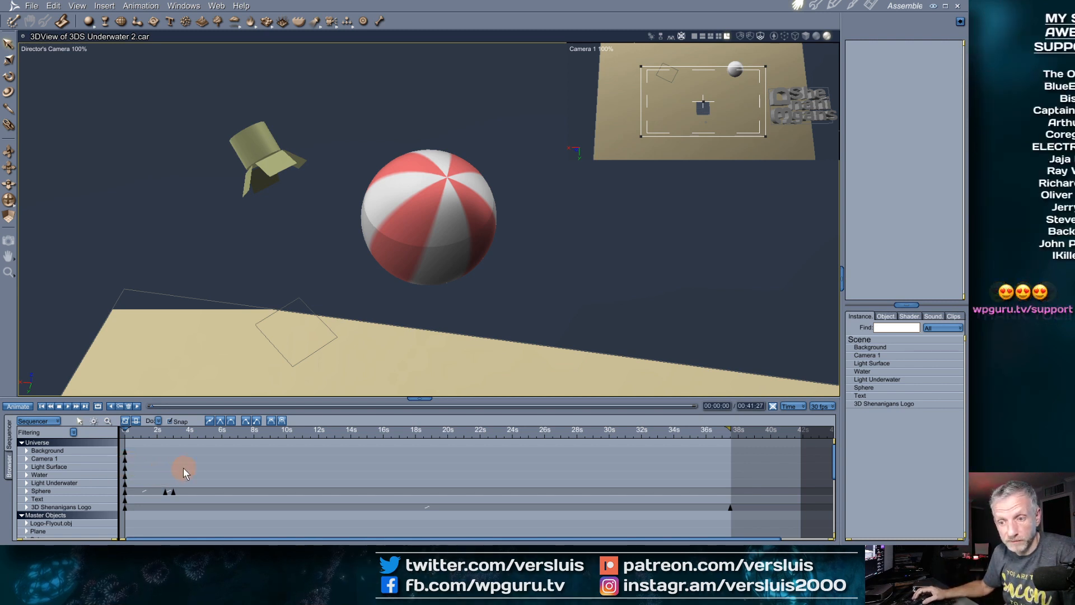
{"action": "left_click_drag", "start_coordinate": [125, 429], "coordinate": [98, 441]}
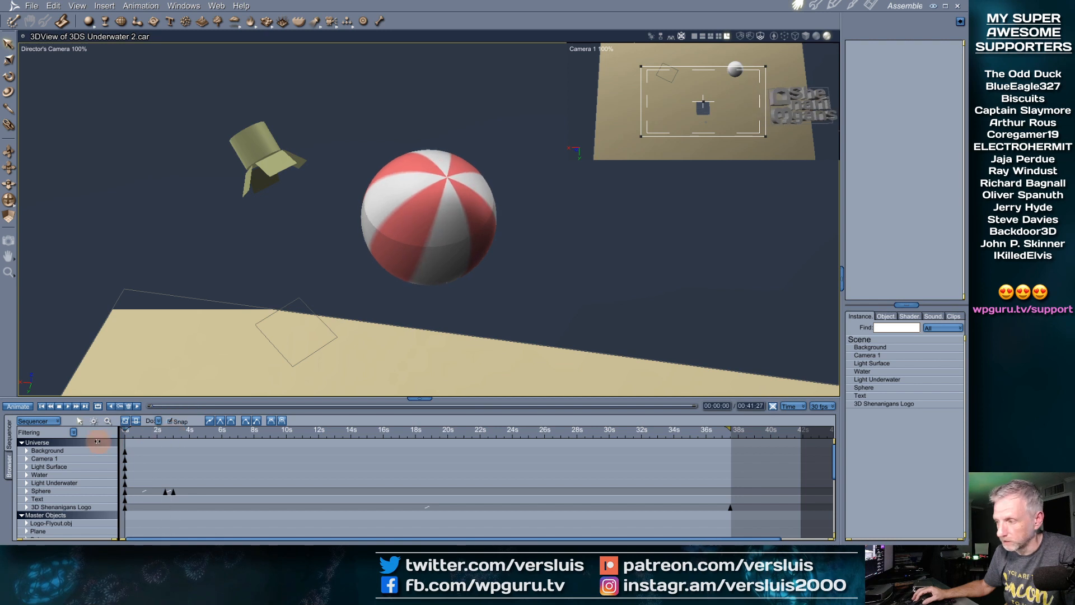
{"action": "left_click_drag", "start_coordinate": [728, 430], "coordinate": [174, 463]}
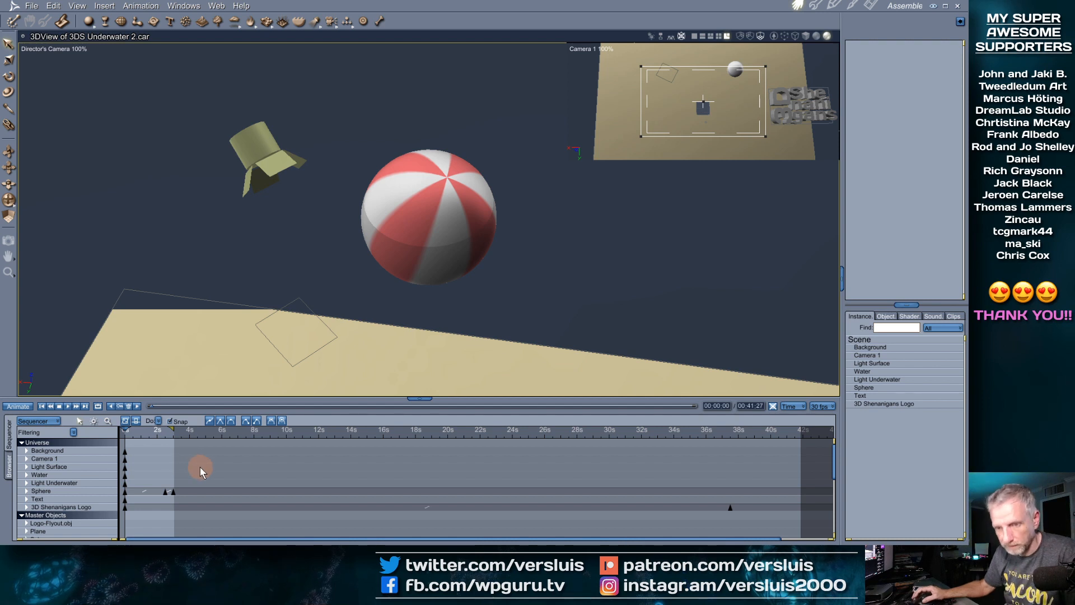
Examine the scene's clips, the animation and file commands, and the object, shader and sound lists for a way to save the Sphere's motion
{"action": "left_click", "coordinate": [81, 491]}
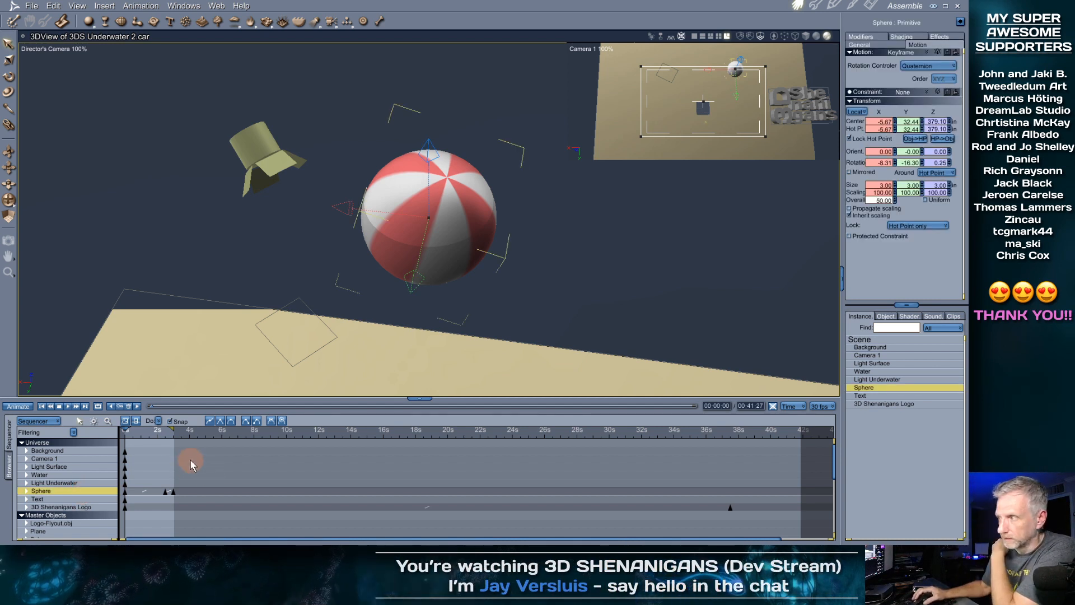
{"action": "left_click", "coordinate": [954, 316]}
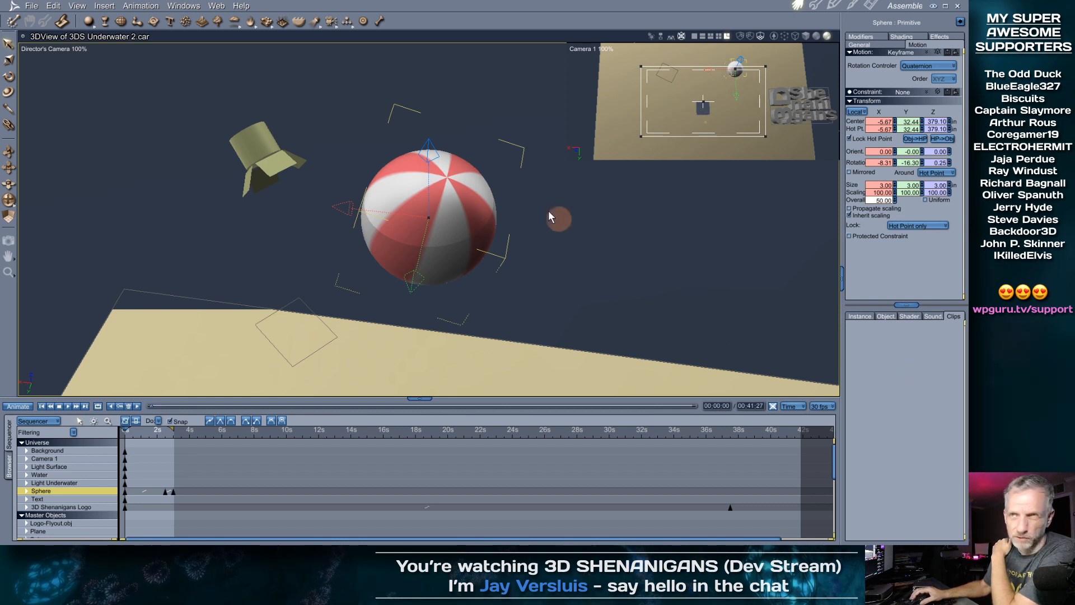
{"action": "left_click", "coordinate": [141, 6]}
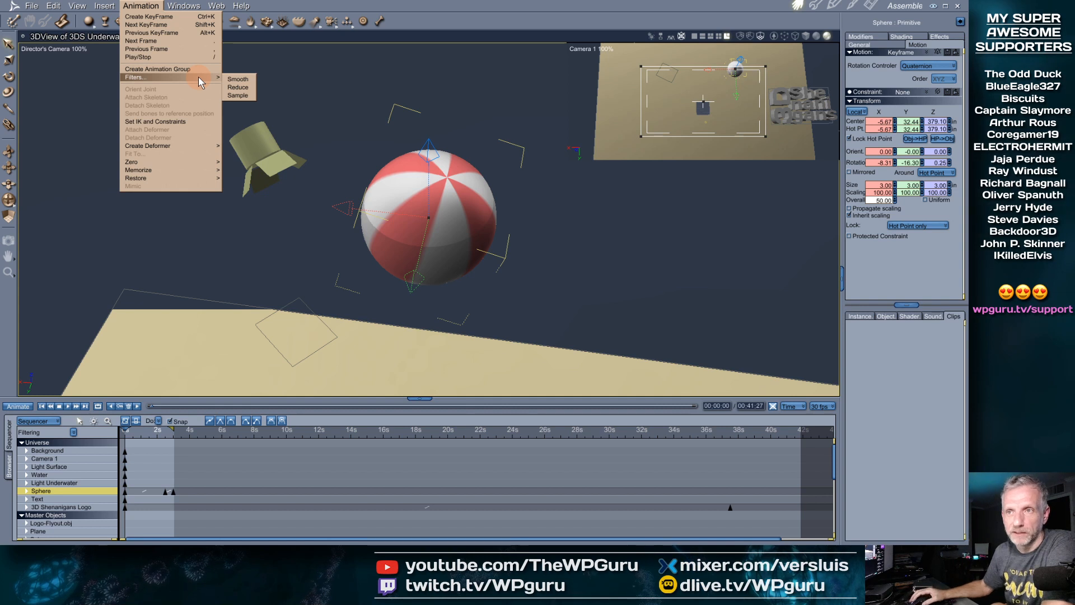
{"action": "left_click", "coordinate": [784, 348]}
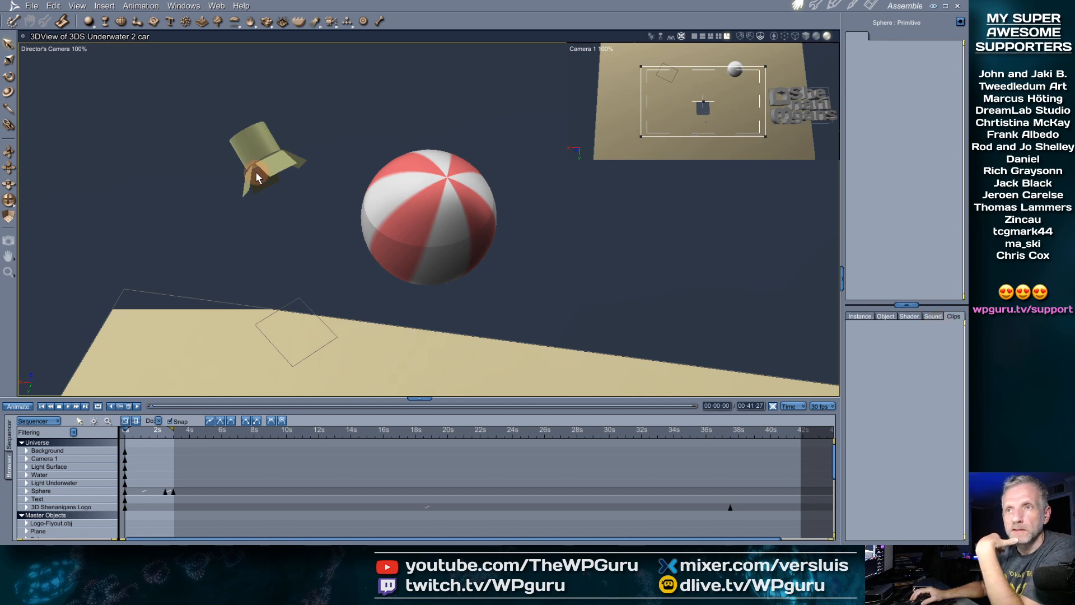
{"action": "left_click", "coordinate": [147, 7]}
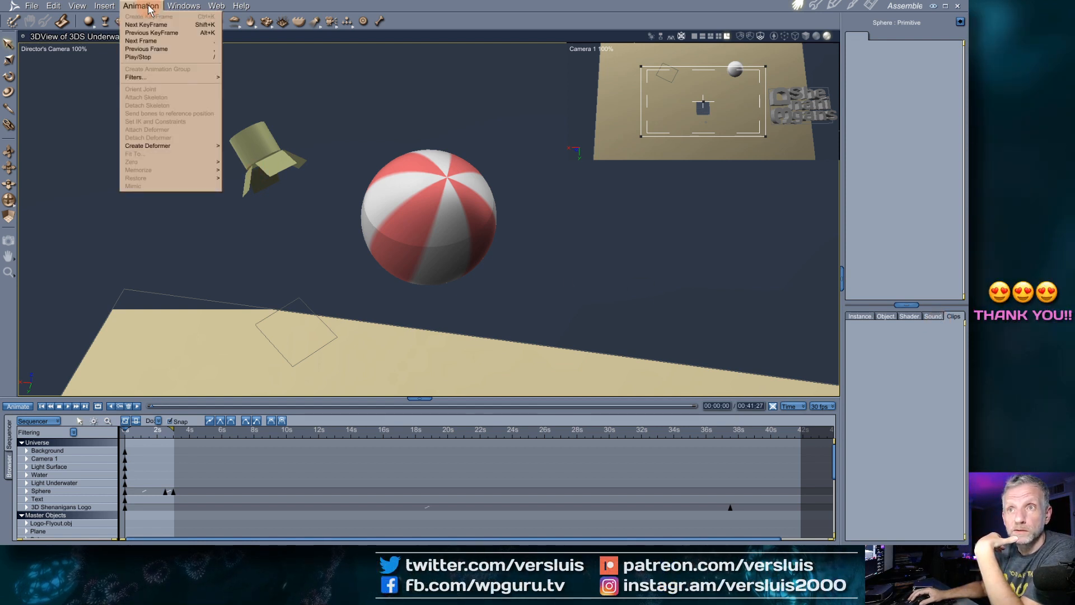
{"action": "mouse_move", "coordinate": [56, 10]}
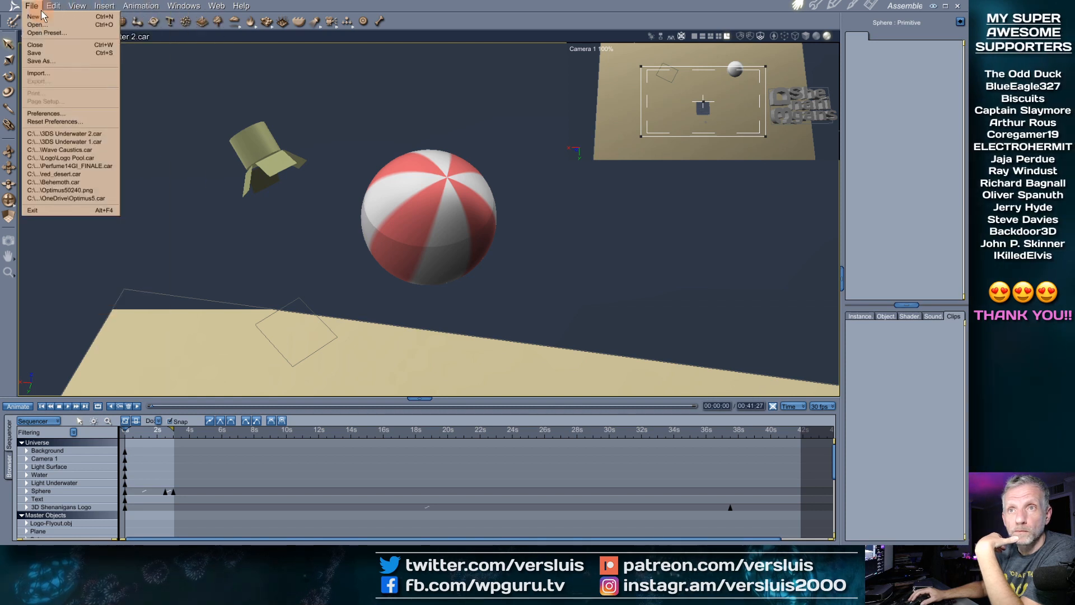
{"action": "mouse_move", "coordinate": [140, 7]}
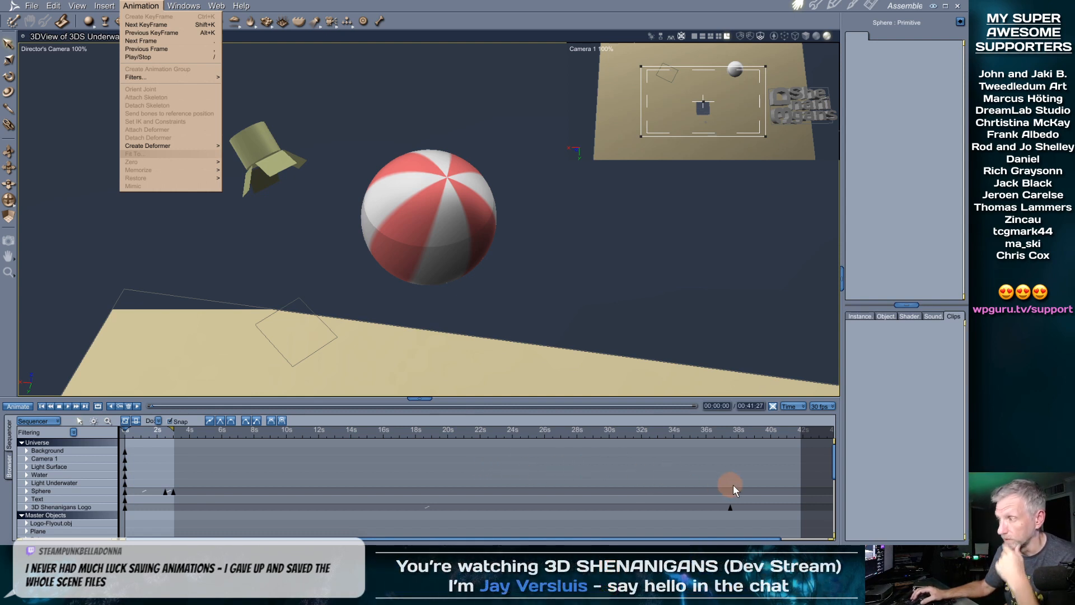
{"action": "left_click", "coordinate": [884, 317]}
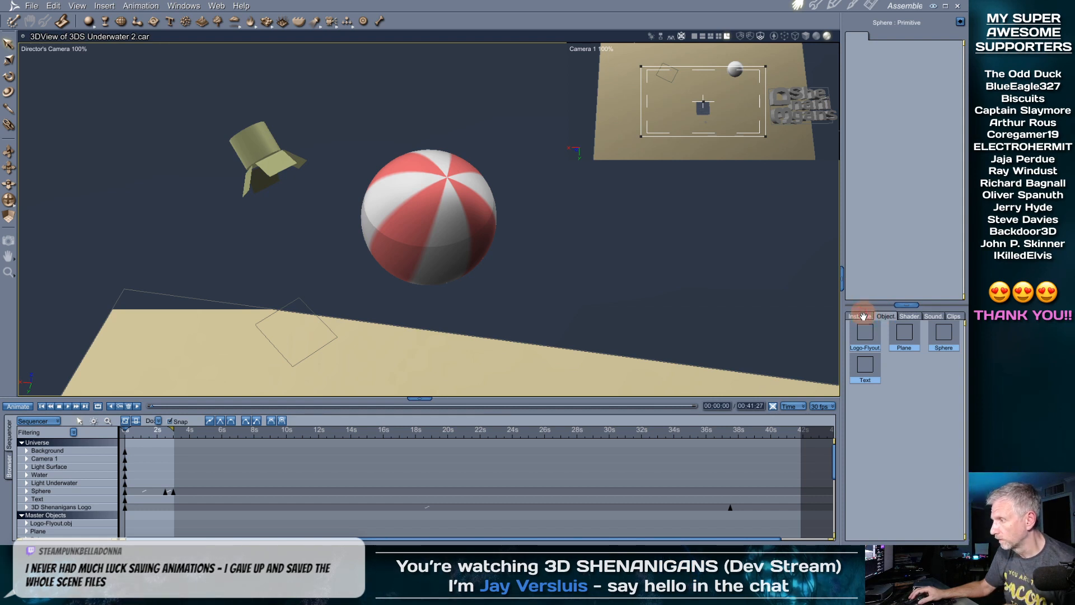
{"action": "left_click", "coordinate": [912, 318]}
{"action": "left_click", "coordinate": [943, 317]}
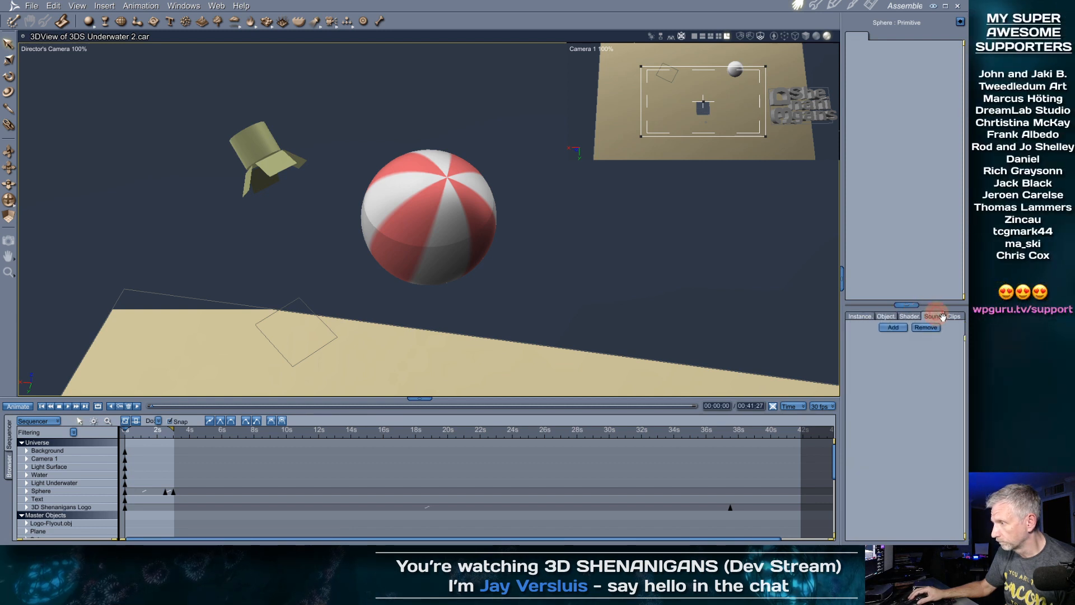
{"action": "left_click", "coordinate": [956, 318]}
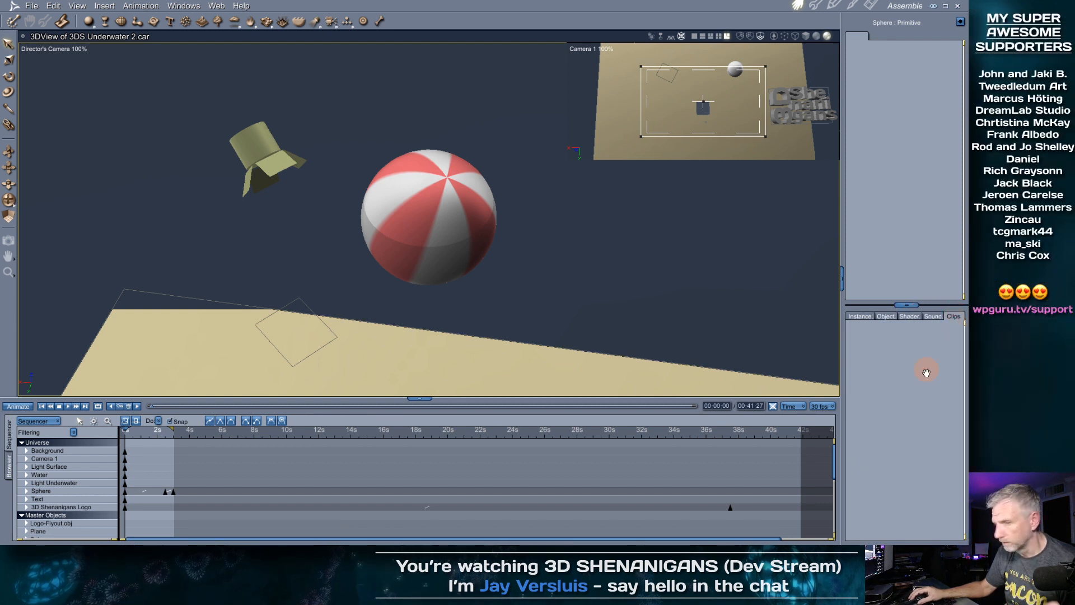
Examine the browser's My Clips library and its folder commands for saving the Sphere's animation, and return to the scene's instance list
{"action": "left_click", "coordinate": [10, 467]}
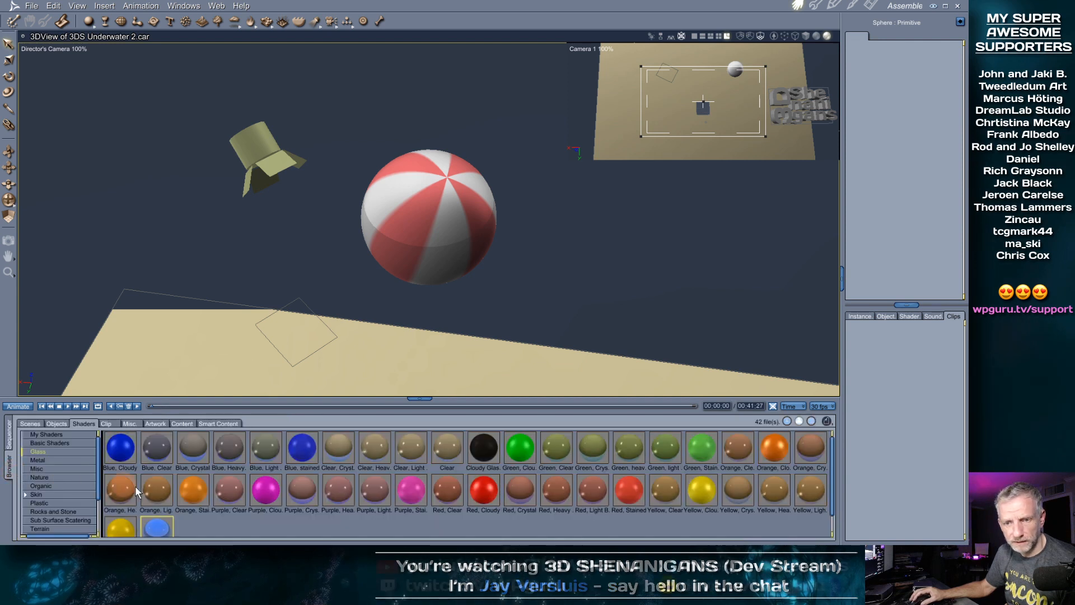
{"action": "scroll", "coordinate": [69, 491], "scroll_direction": "up", "scroll_amount": 2}
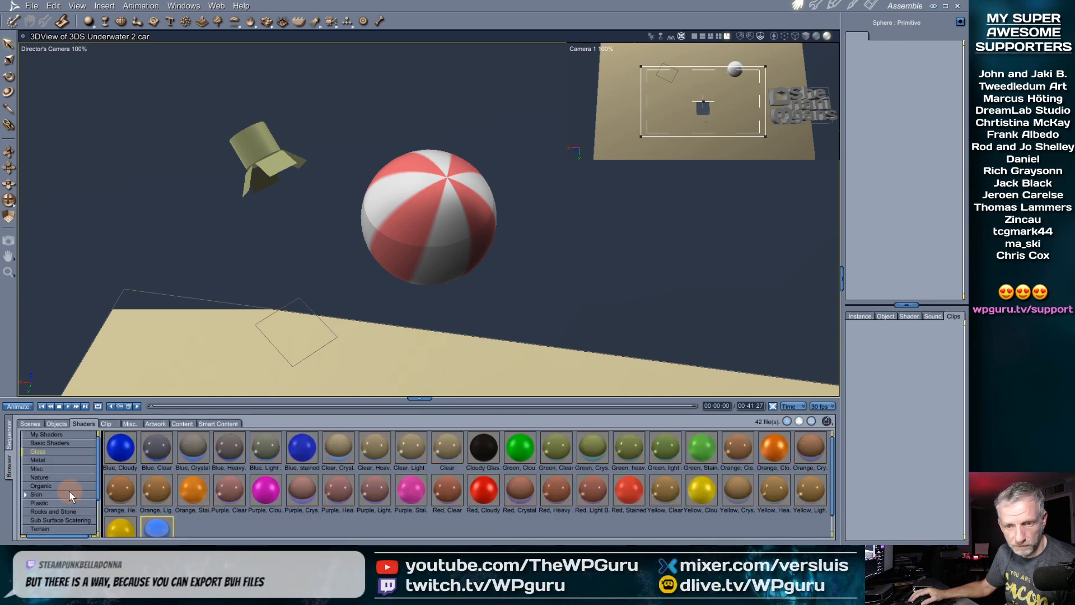
{"action": "left_click", "coordinate": [108, 423]}
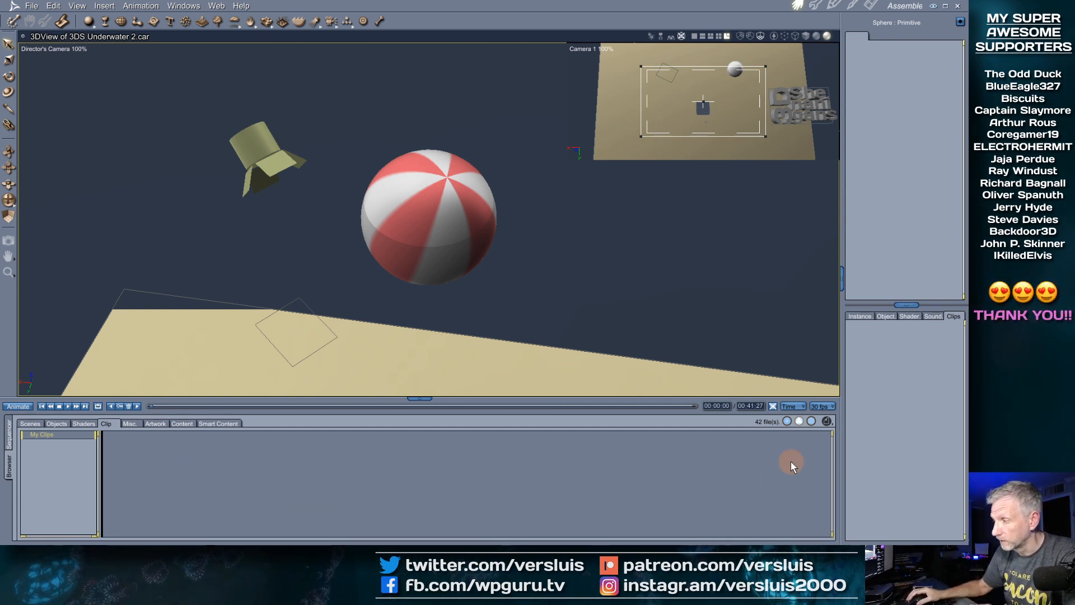
{"action": "left_click", "coordinate": [827, 423]}
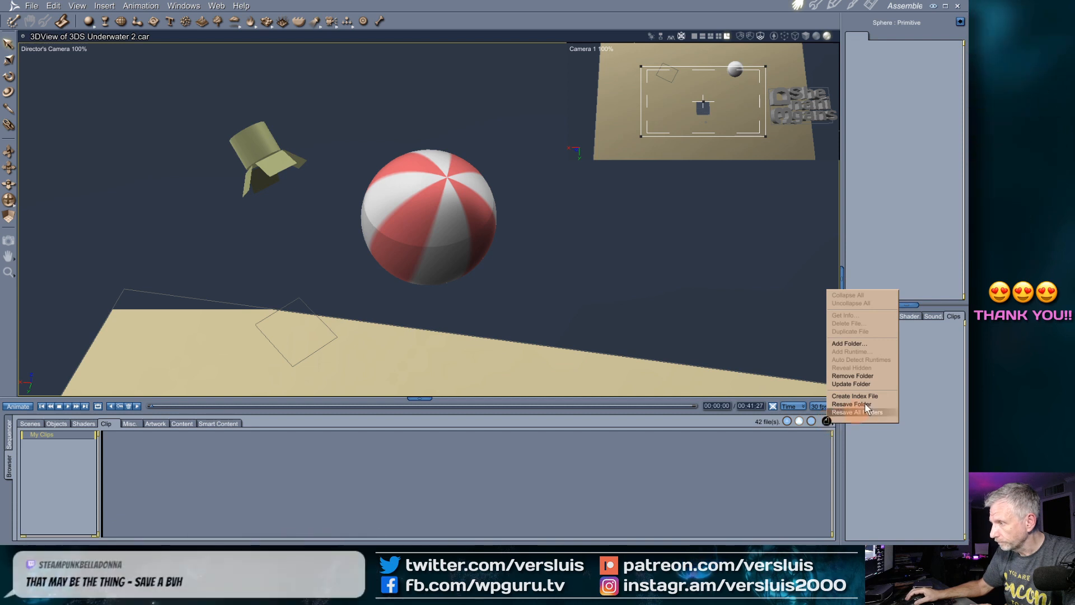
{"action": "left_click", "coordinate": [893, 451]}
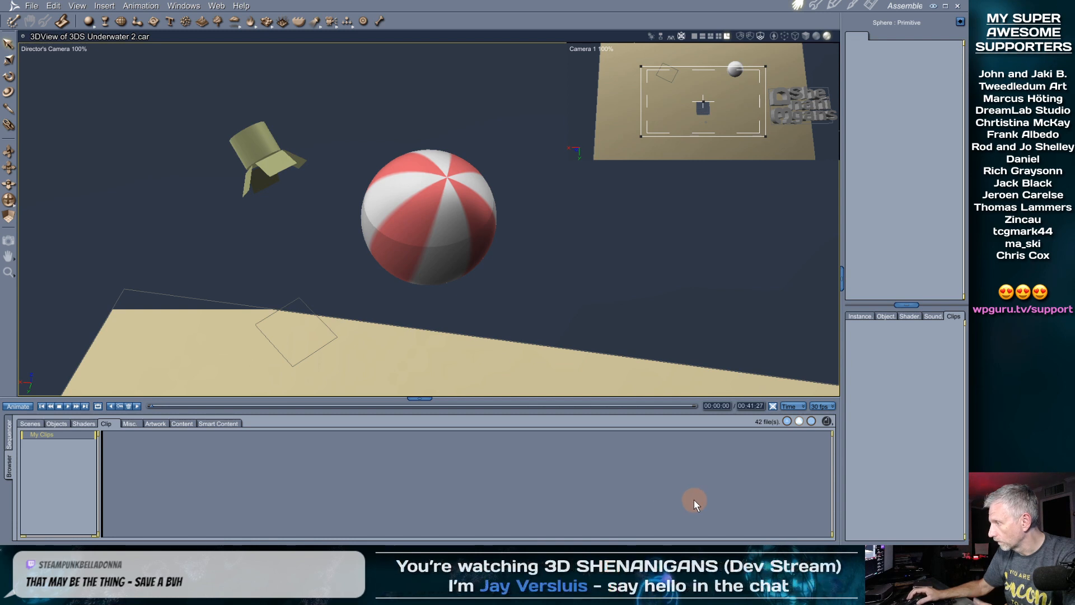
{"action": "left_click", "coordinate": [867, 317]}
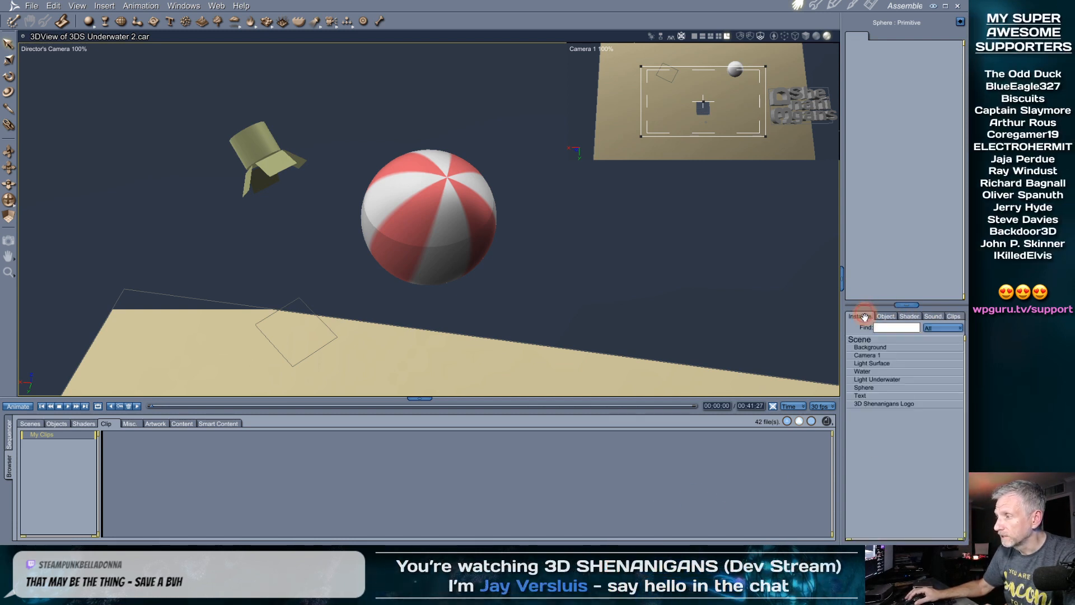
Examine the scene's clips list and the timeline's Sequencer, NLA Tracks and Graph Editor views for a way to store the Sphere's motion
{"action": "left_click", "coordinate": [947, 317]}
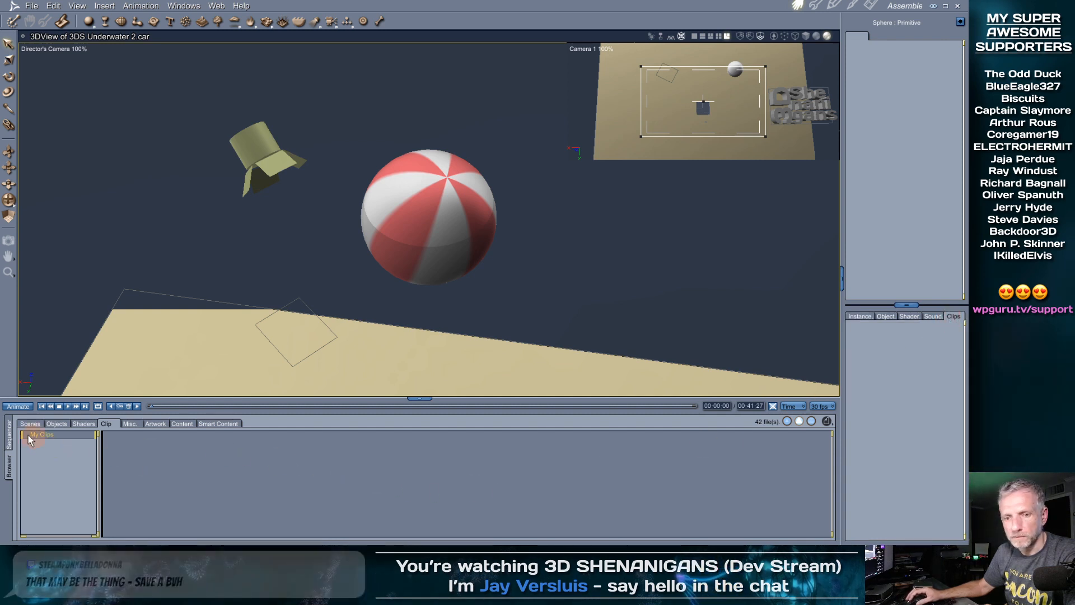
{"action": "left_click", "coordinate": [9, 434]}
{"action": "left_click", "coordinate": [9, 463]}
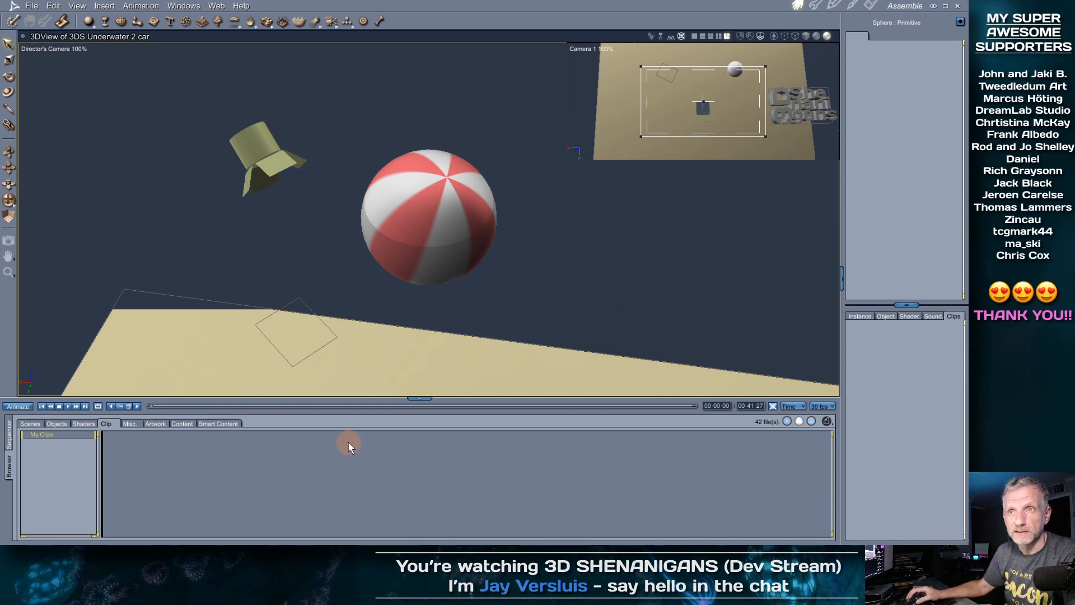
{"action": "left_click", "coordinate": [9, 436]}
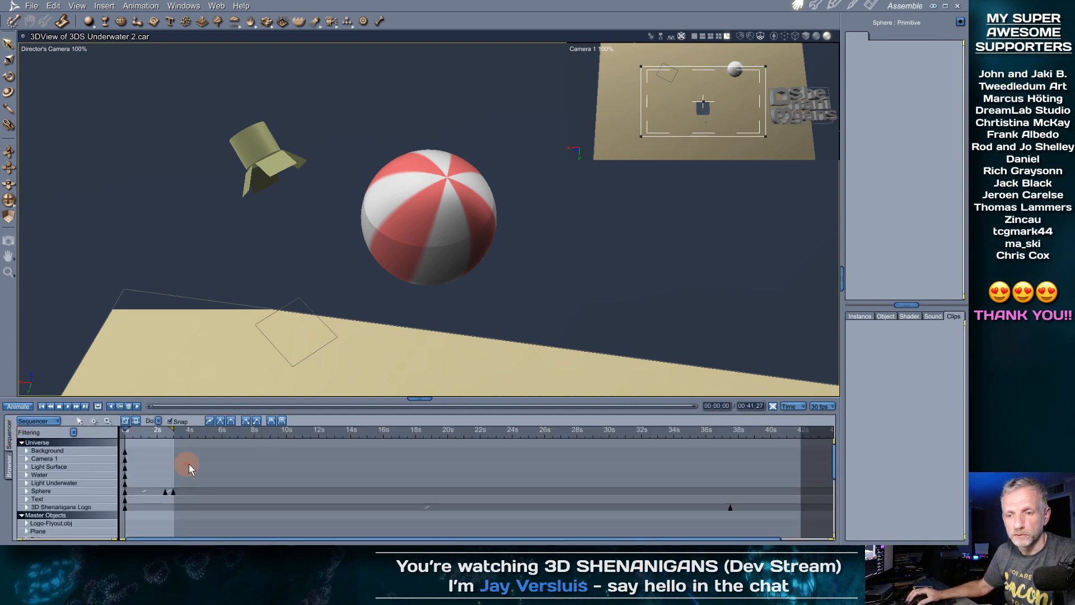
{"action": "left_click", "coordinate": [58, 422]}
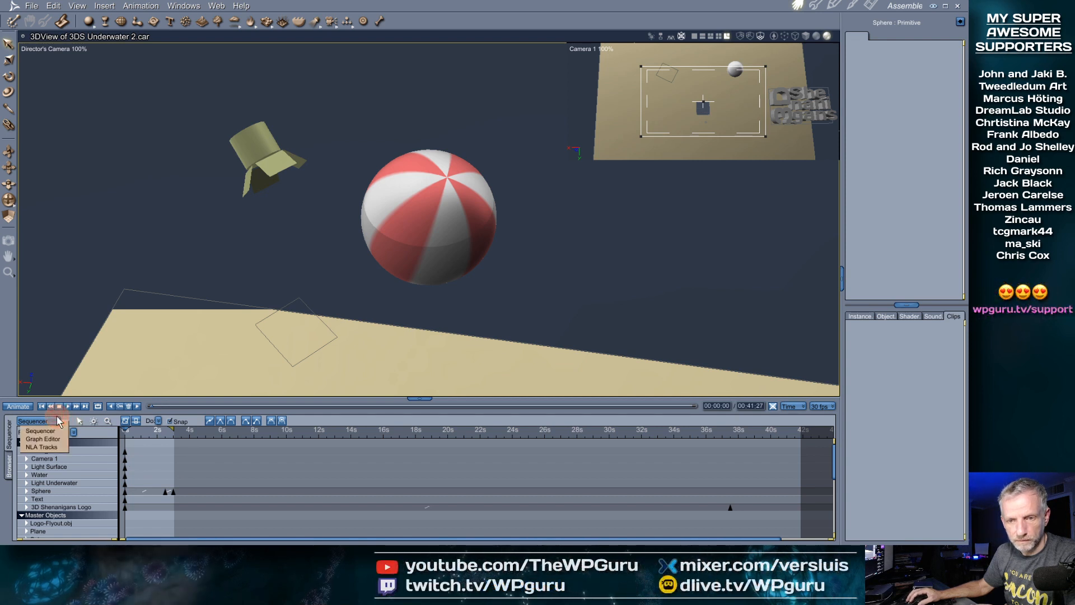
{"action": "left_click", "coordinate": [55, 447]}
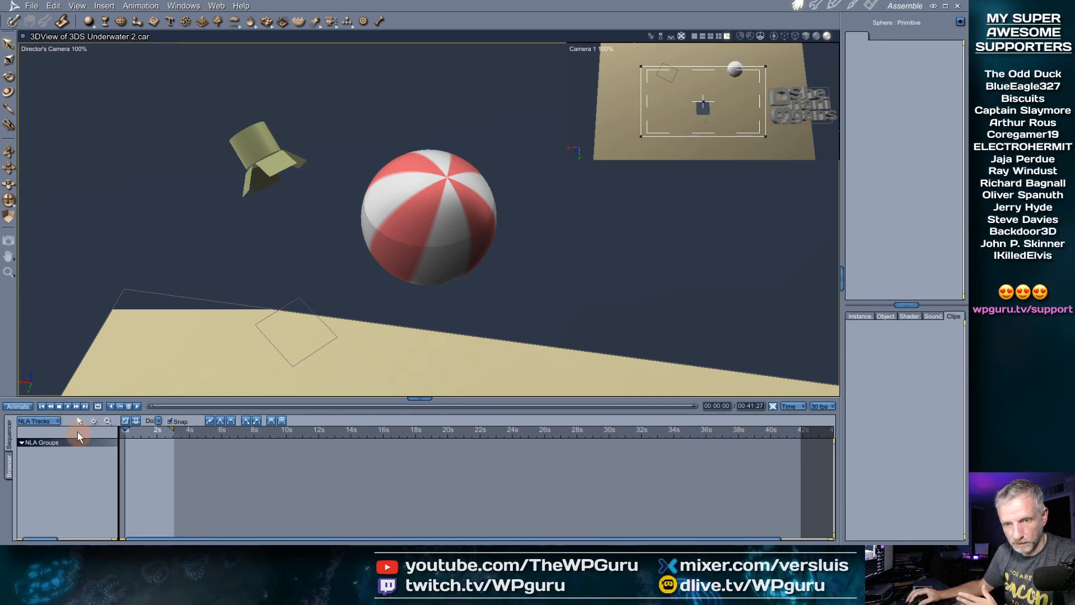
{"action": "left_click", "coordinate": [59, 422]}
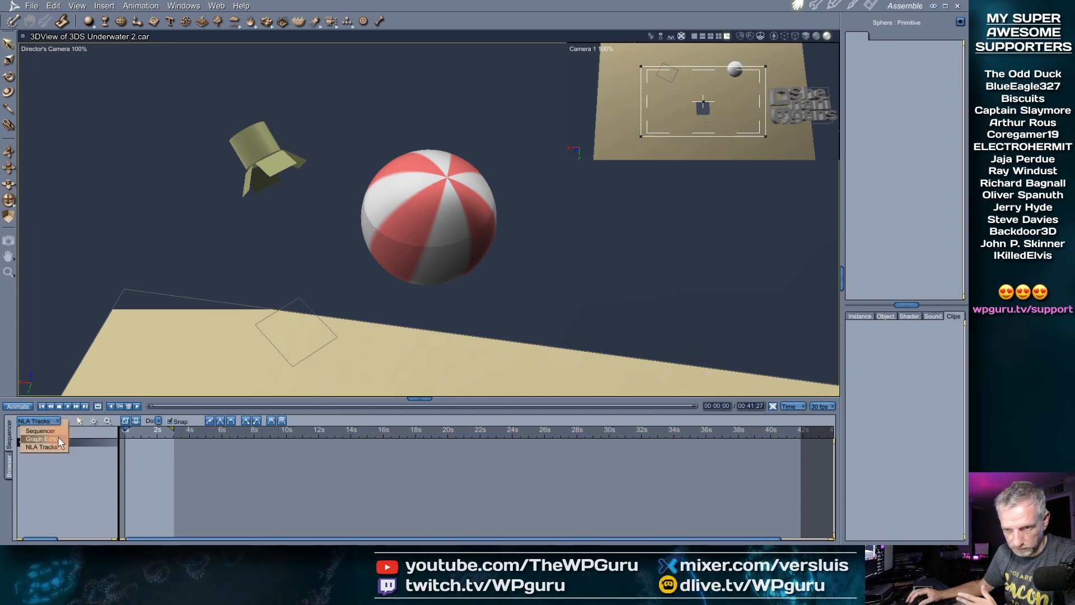
{"action": "left_click", "coordinate": [42, 439]}
{"action": "left_click_drag", "start_coordinate": [368, 402], "coordinate": [389, 221]}
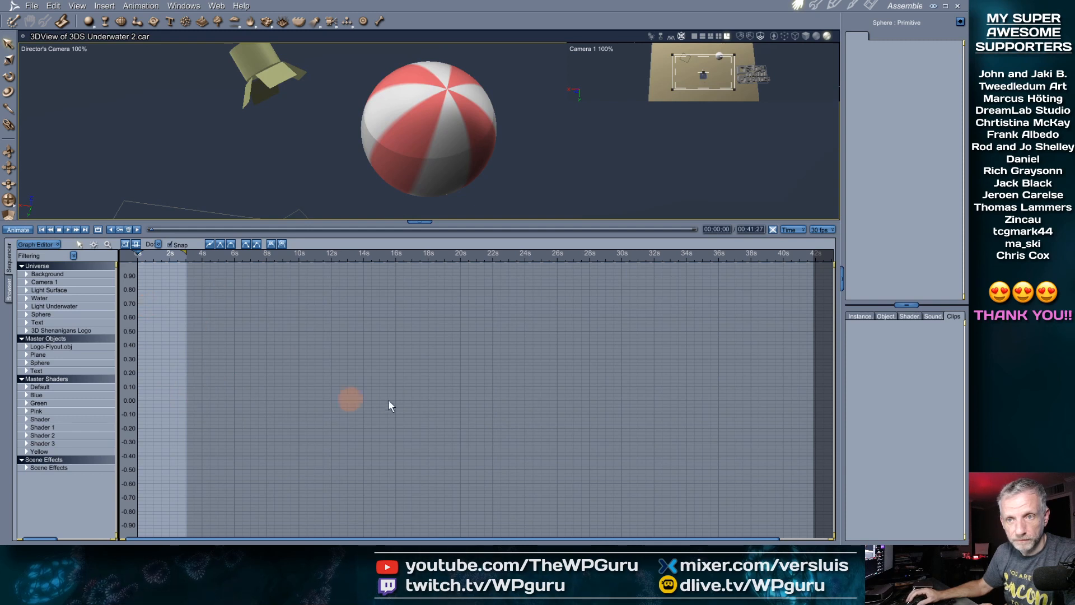
{"action": "left_click", "coordinate": [159, 245]}
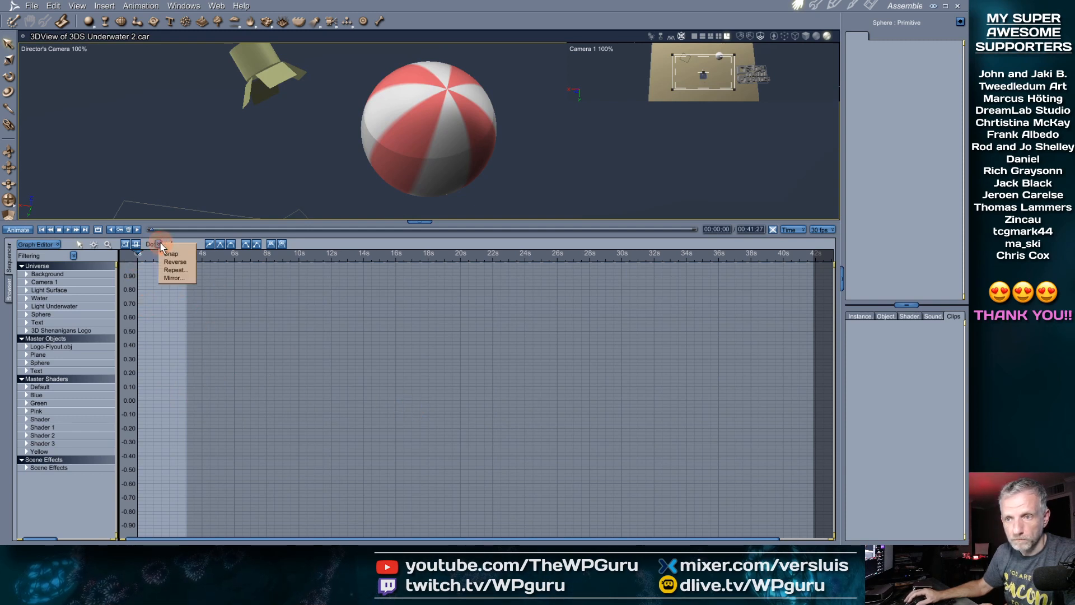
Examine the NLA Tracks view and its commands for adding a track or creating an editable clip
{"action": "left_click", "coordinate": [57, 245]}
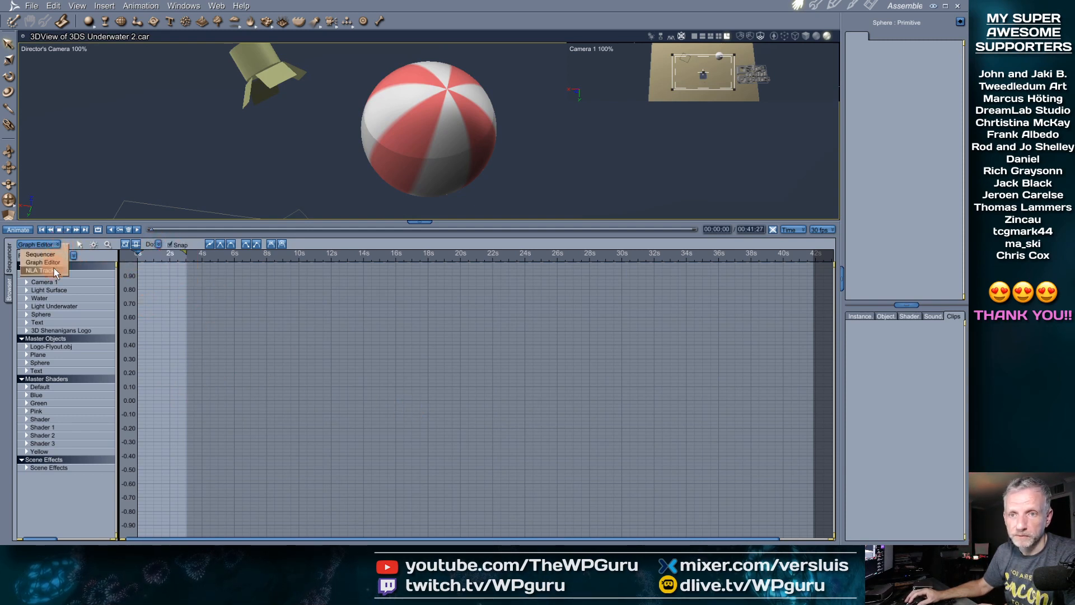
{"action": "left_click", "coordinate": [40, 271]}
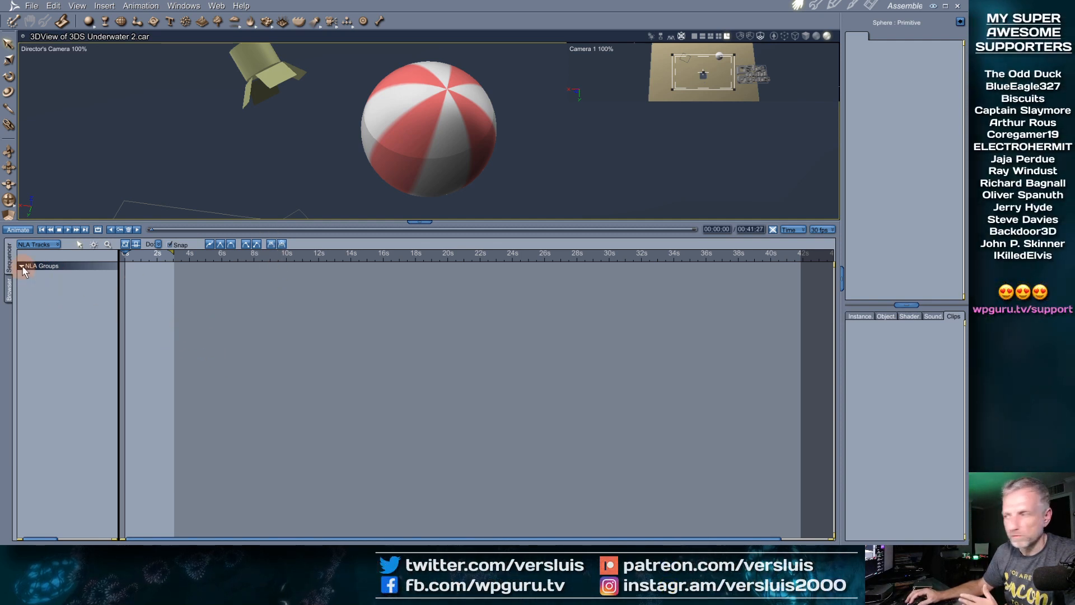
{"action": "right_click", "coordinate": [66, 308]}
{"action": "right_click", "coordinate": [220, 303]}
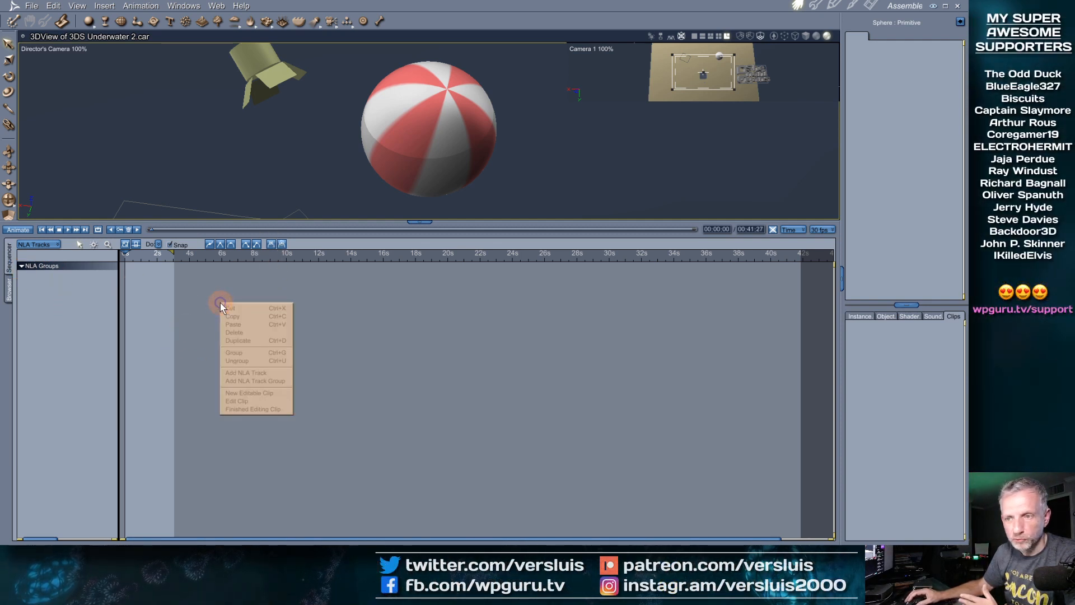
{"action": "right_click", "coordinate": [147, 300]}
{"action": "left_click", "coordinate": [924, 345]}
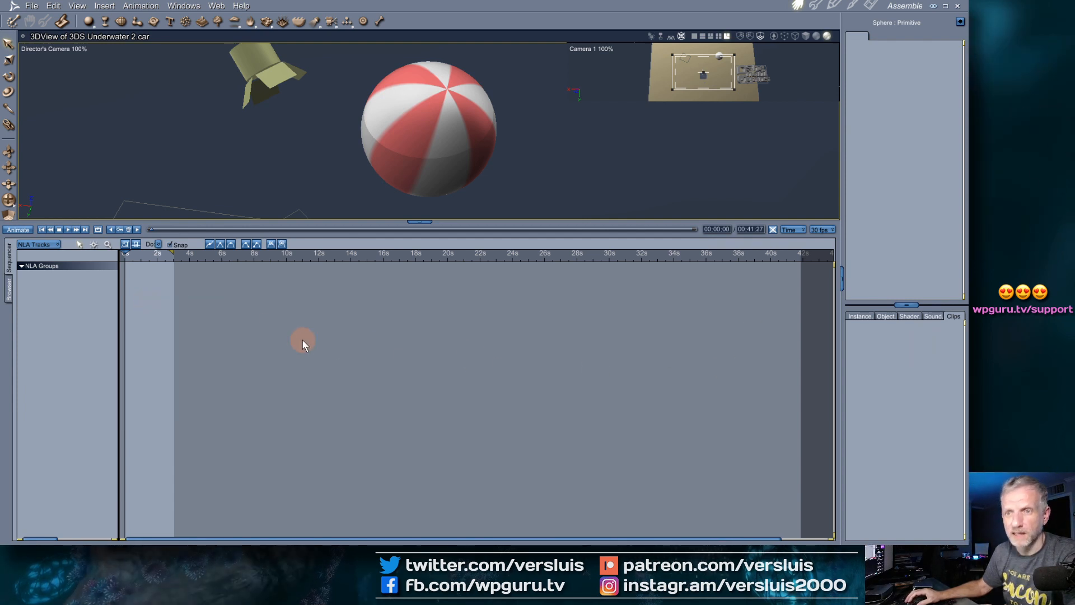
{"action": "left_click", "coordinate": [126, 245]}
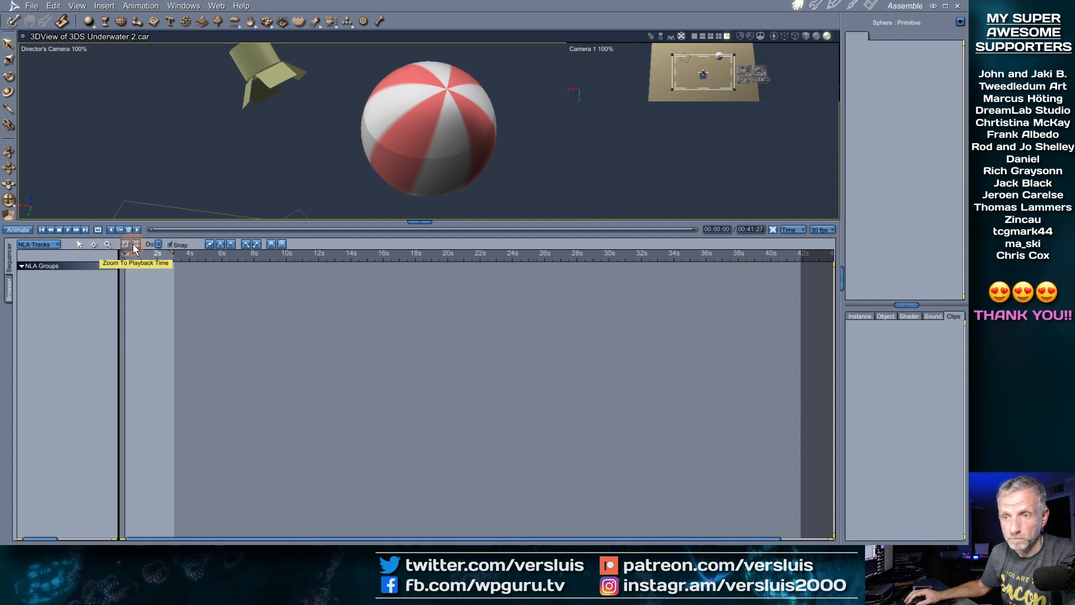
{"action": "left_click", "coordinate": [209, 245]}
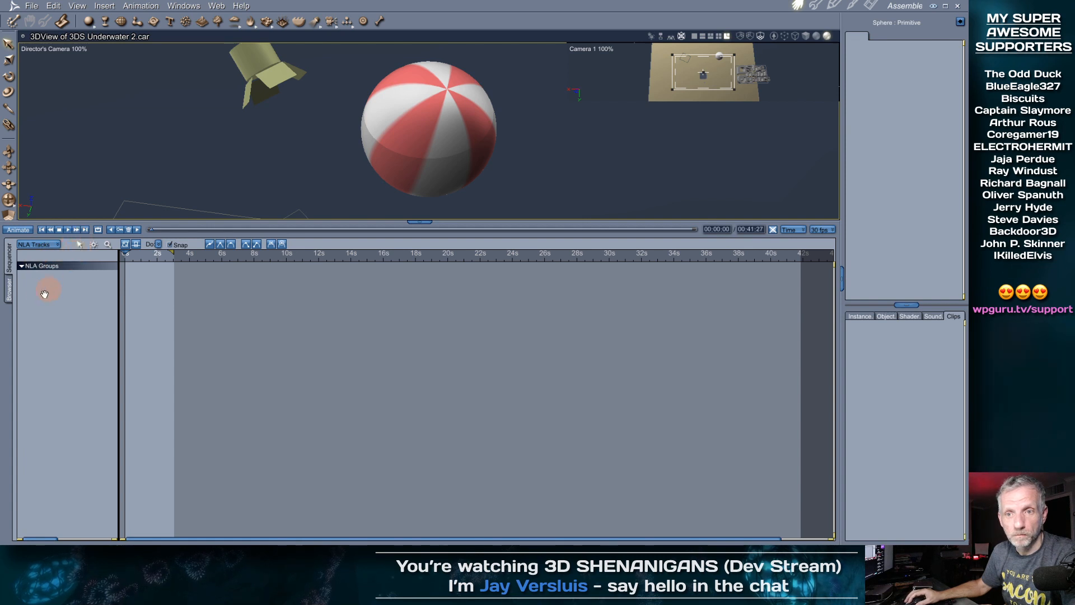
Return the timeline to the Sequencer view and try to add the Sphere's track to the scene's clips list
{"action": "left_click", "coordinate": [52, 247]}
{"action": "left_click", "coordinate": [50, 253]}
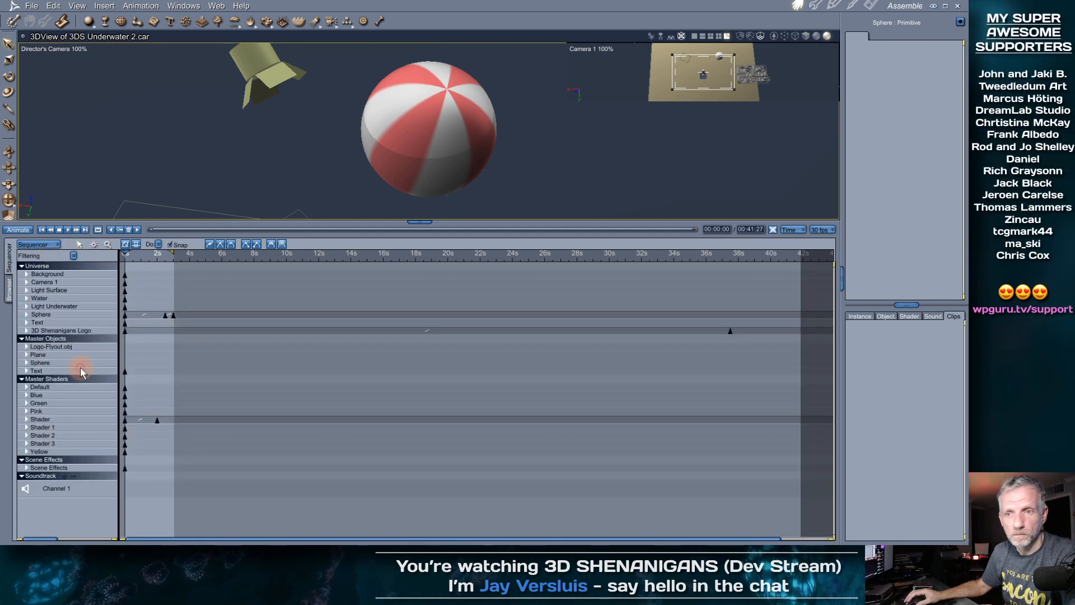
{"action": "left_click", "coordinate": [57, 315]}
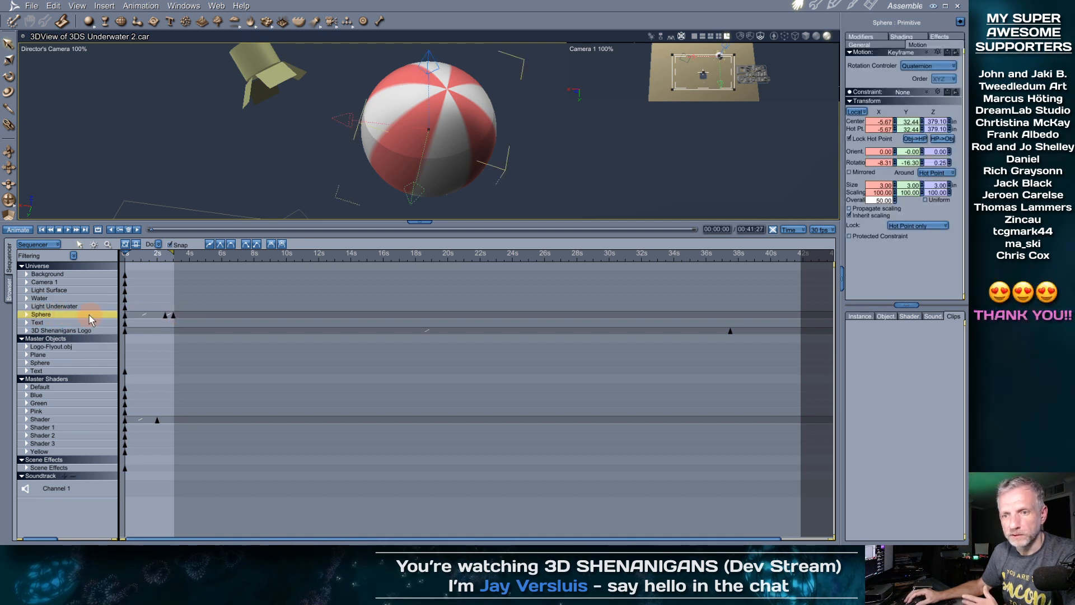
{"action": "left_click_drag", "start_coordinate": [89, 315], "coordinate": [897, 383]}
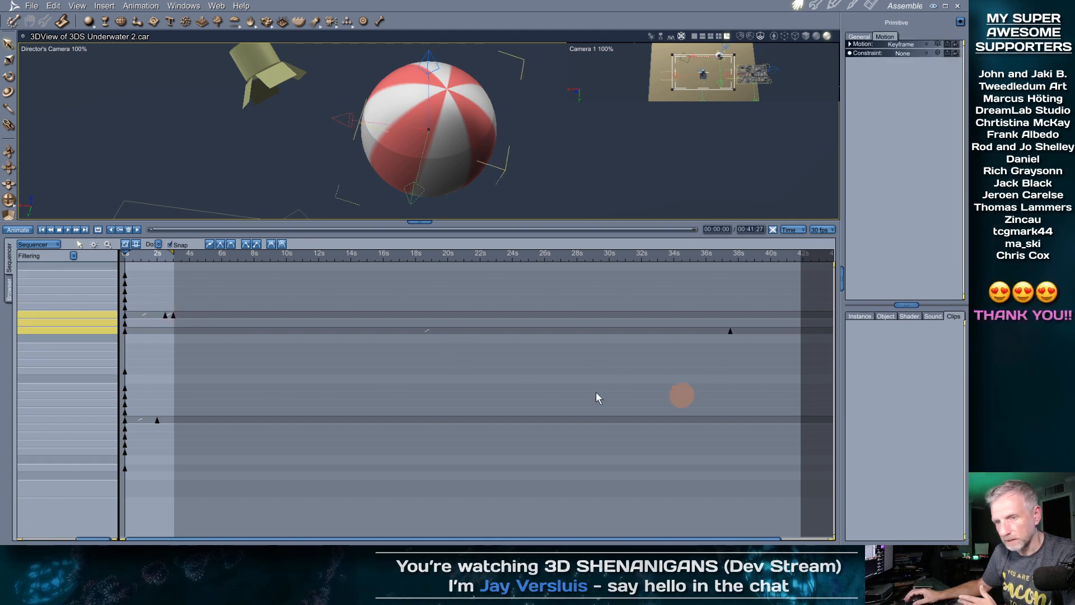
{"action": "left_click", "coordinate": [72, 306]}
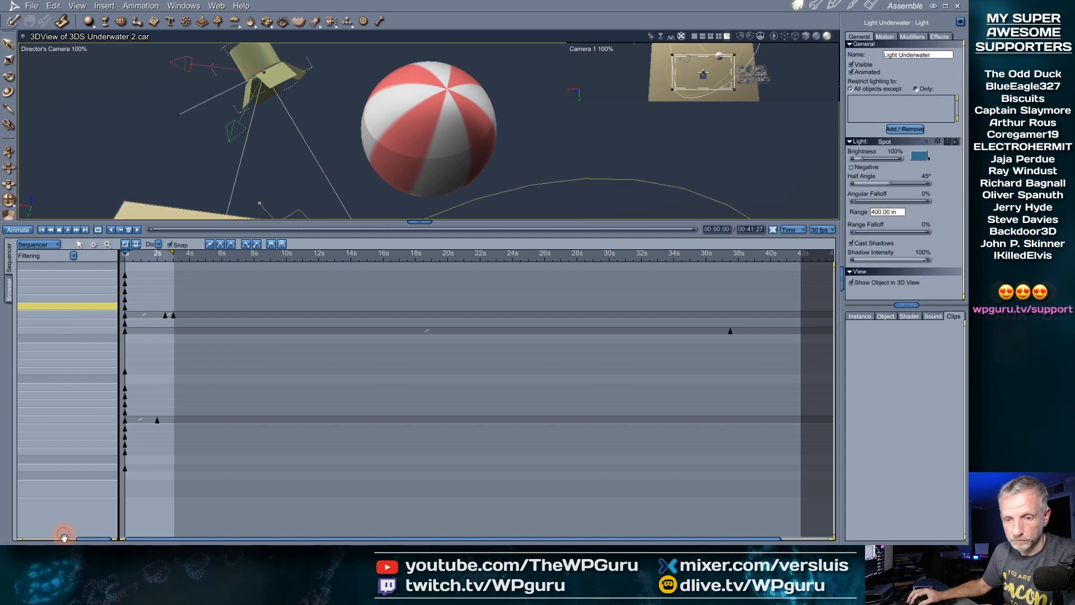
{"action": "left_click_drag", "start_coordinate": [68, 519], "coordinate": [323, 520]}
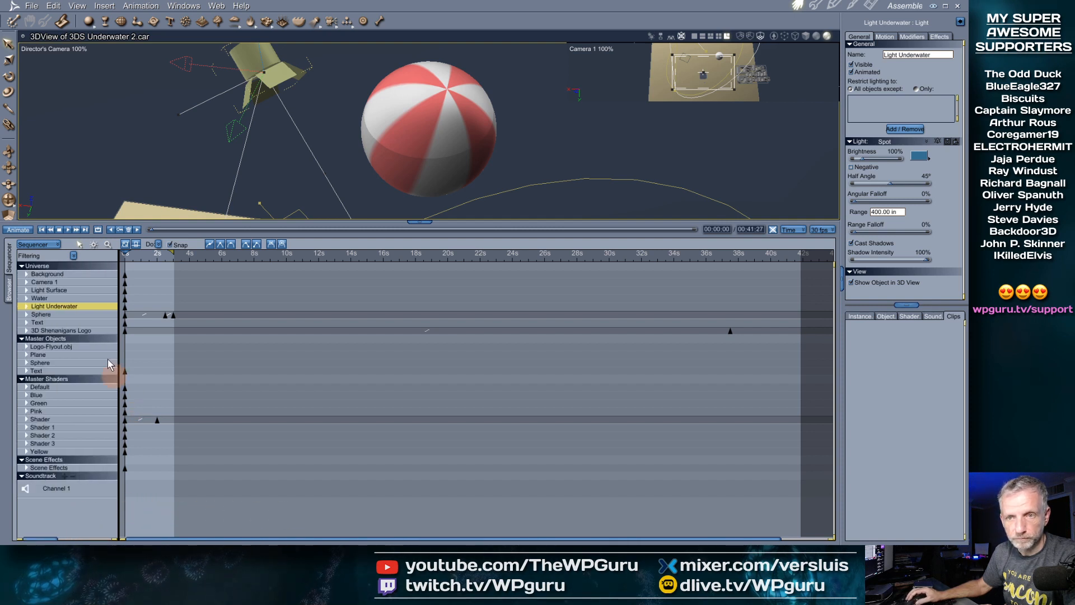
Examine the editing and keyframe commands available for the Sphere's track in the sequencer
{"action": "left_click", "coordinate": [67, 314]}
{"action": "right_click", "coordinate": [66, 314]}
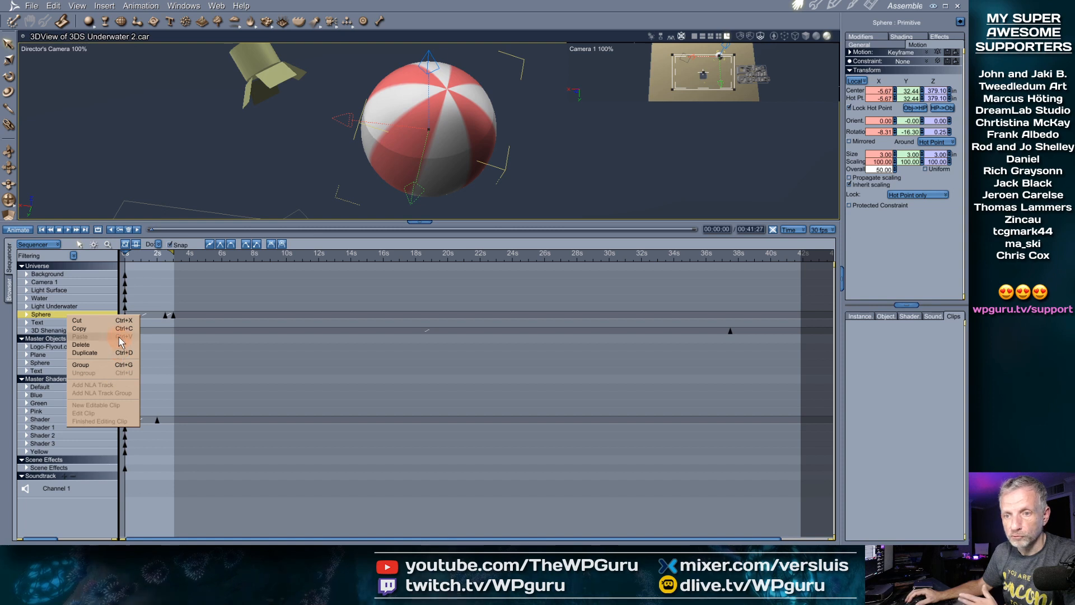
{"action": "left_click", "coordinate": [158, 244]}
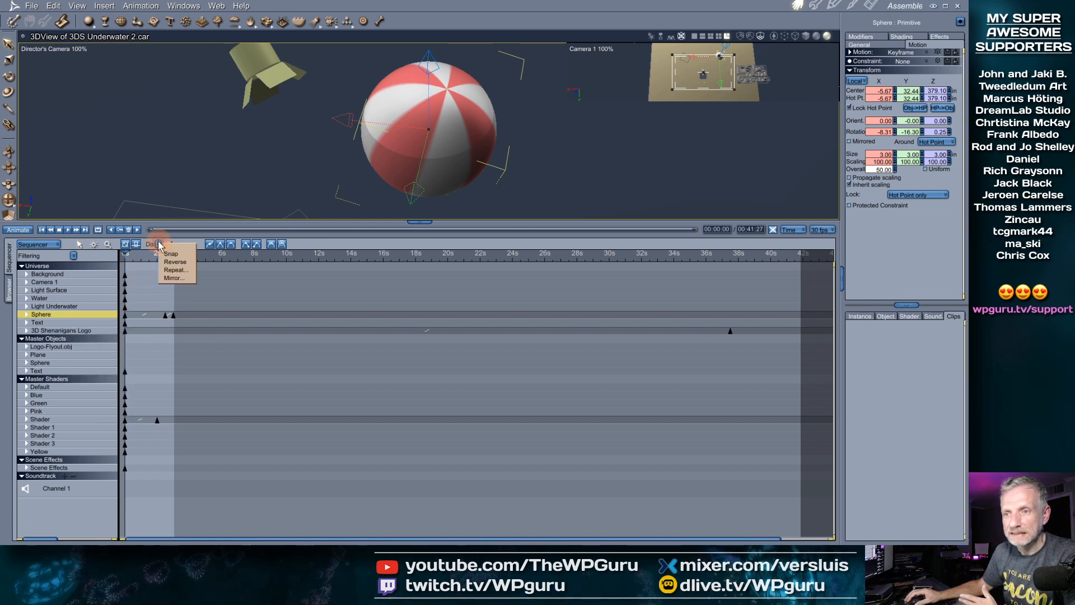
{"action": "left_click", "coordinate": [171, 253]}
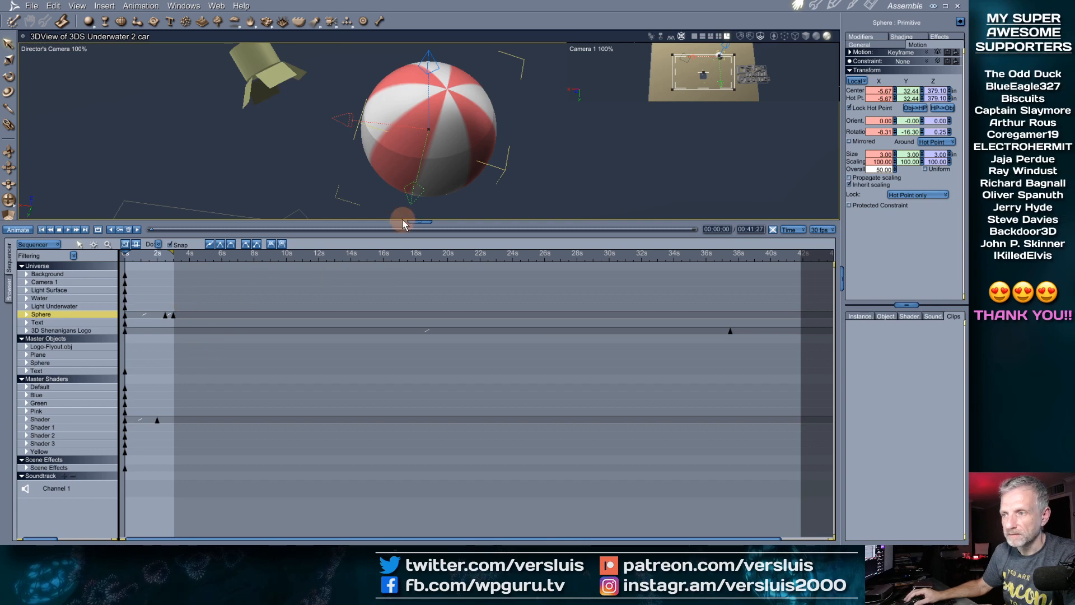
Enlarge the 3D view above the timeline and save the scene under its current file name
{"action": "left_click_drag", "start_coordinate": [401, 226], "coordinate": [397, 361]}
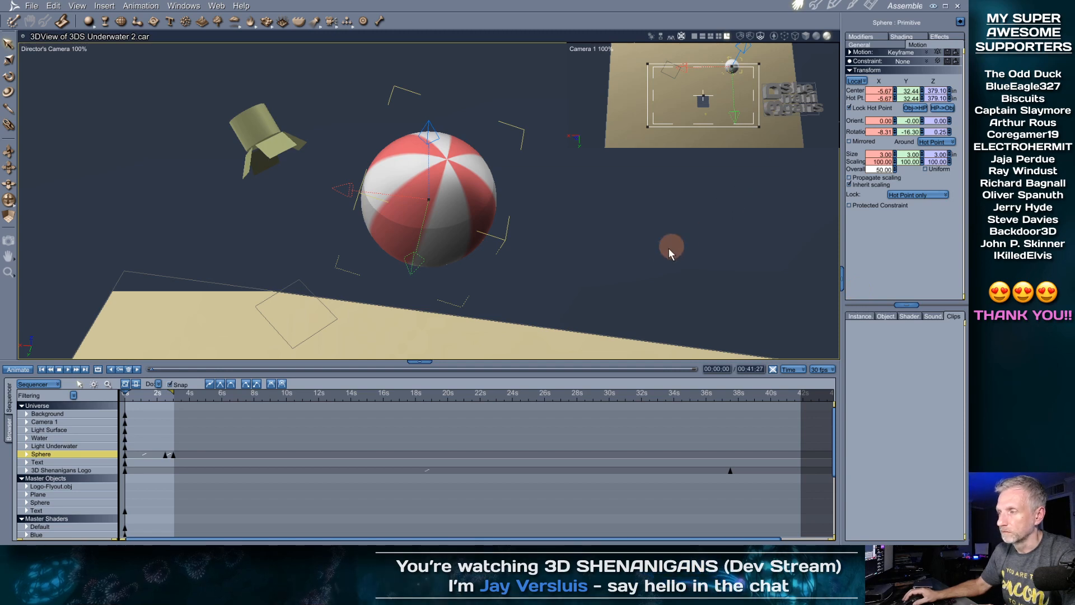
{"action": "left_click_drag", "start_coordinate": [438, 360], "coordinate": [438, 378]}
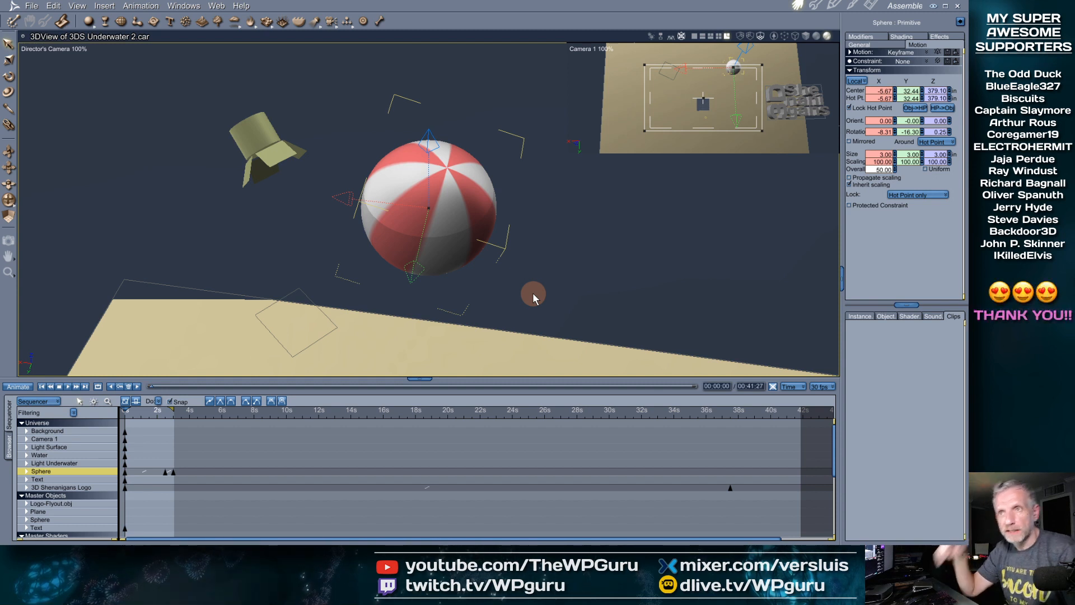
{"action": "left_click", "coordinate": [32, 6]}
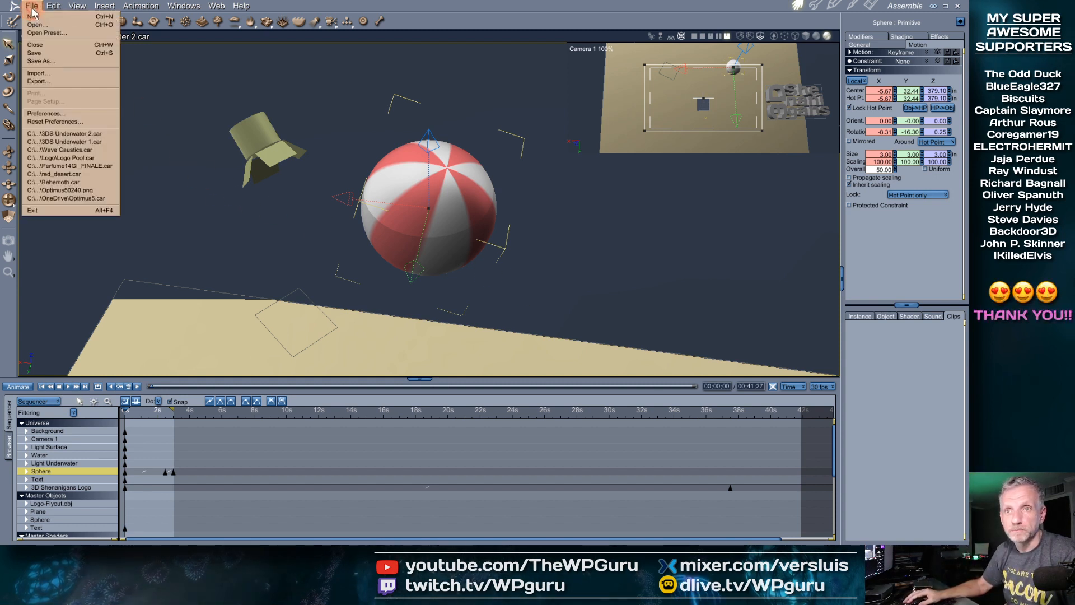
{"action": "left_click", "coordinate": [49, 53]}
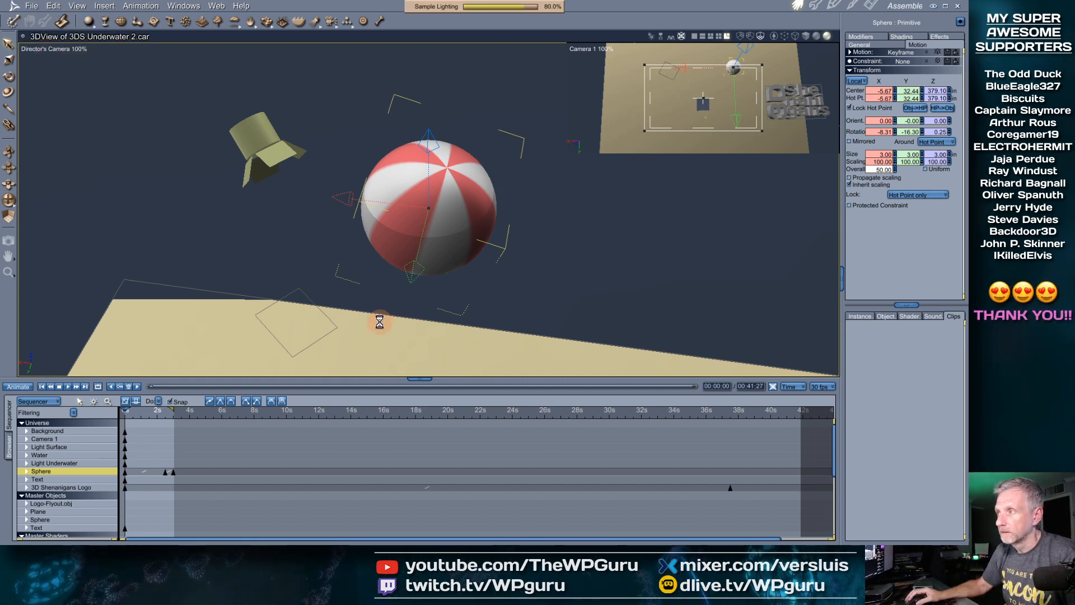